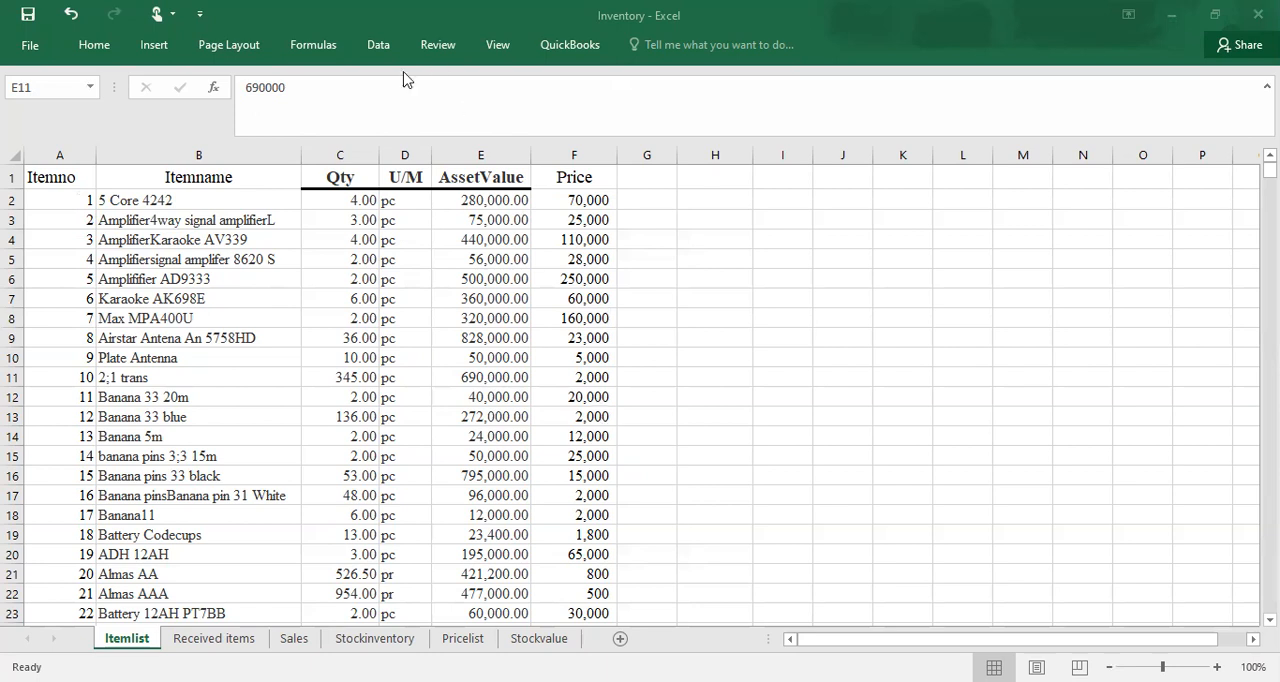
Step: Try deleting the Qty column from the Itemlist sheet, and undo the deletion
click(330, 148)
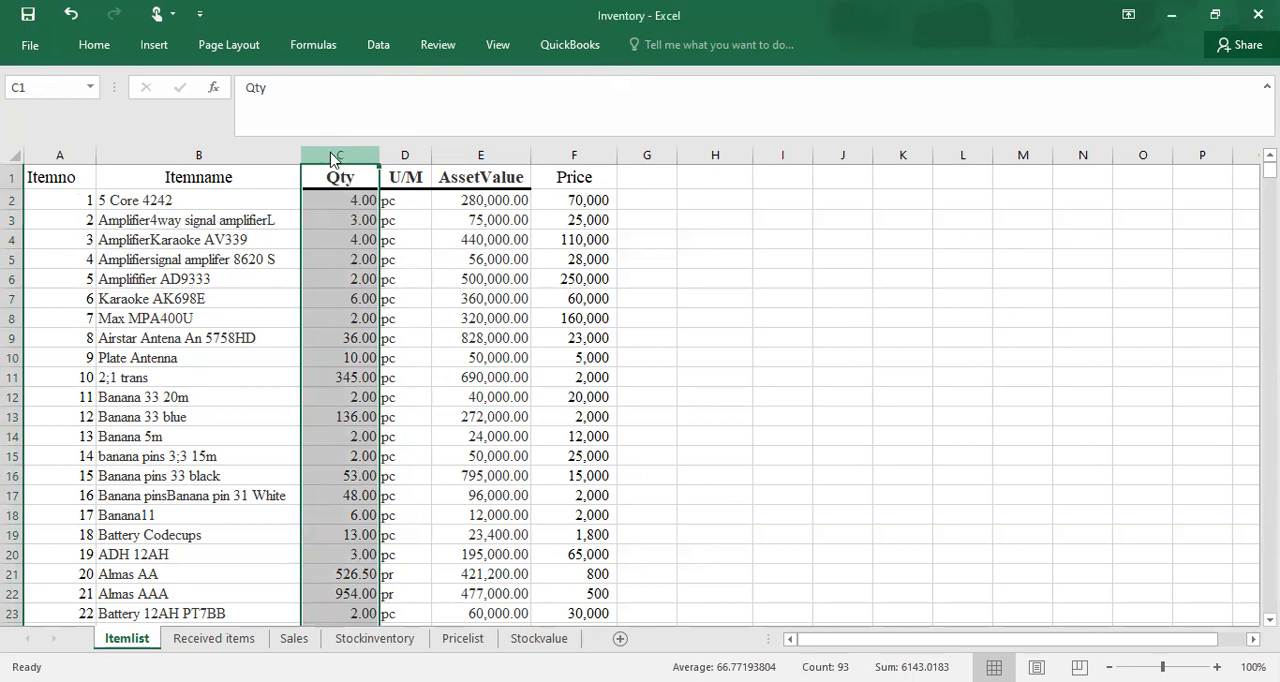
right_click(332, 150)
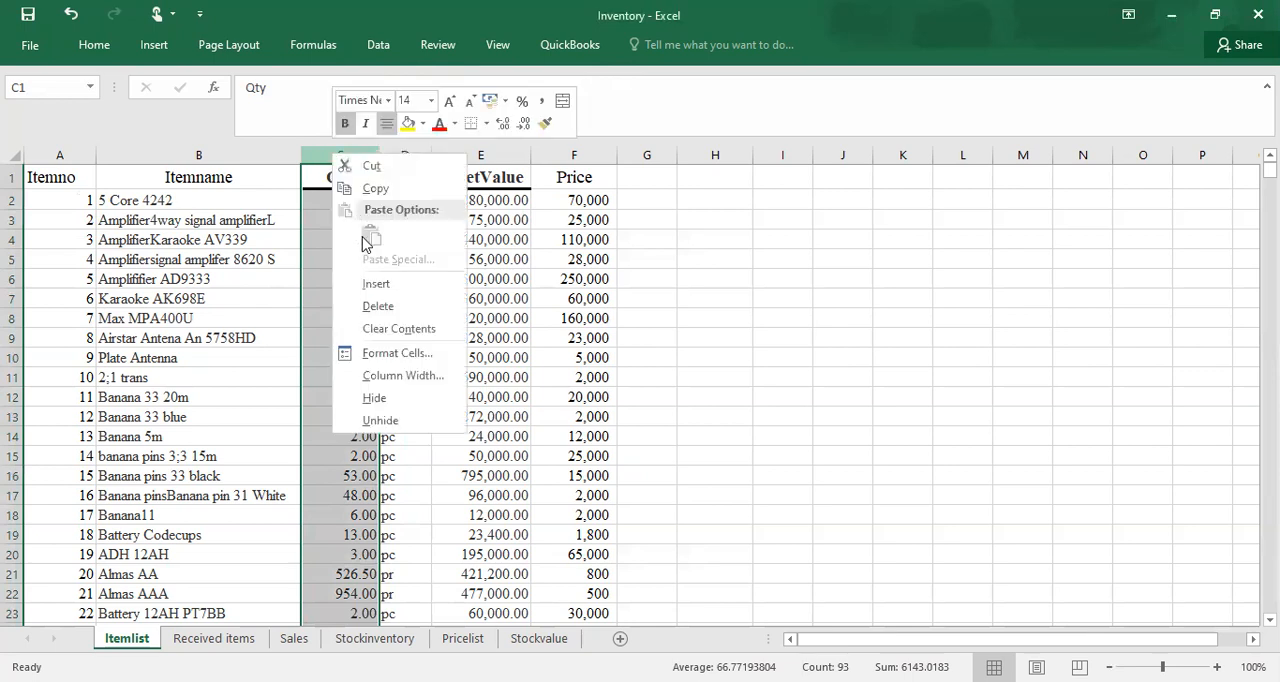
click(378, 306)
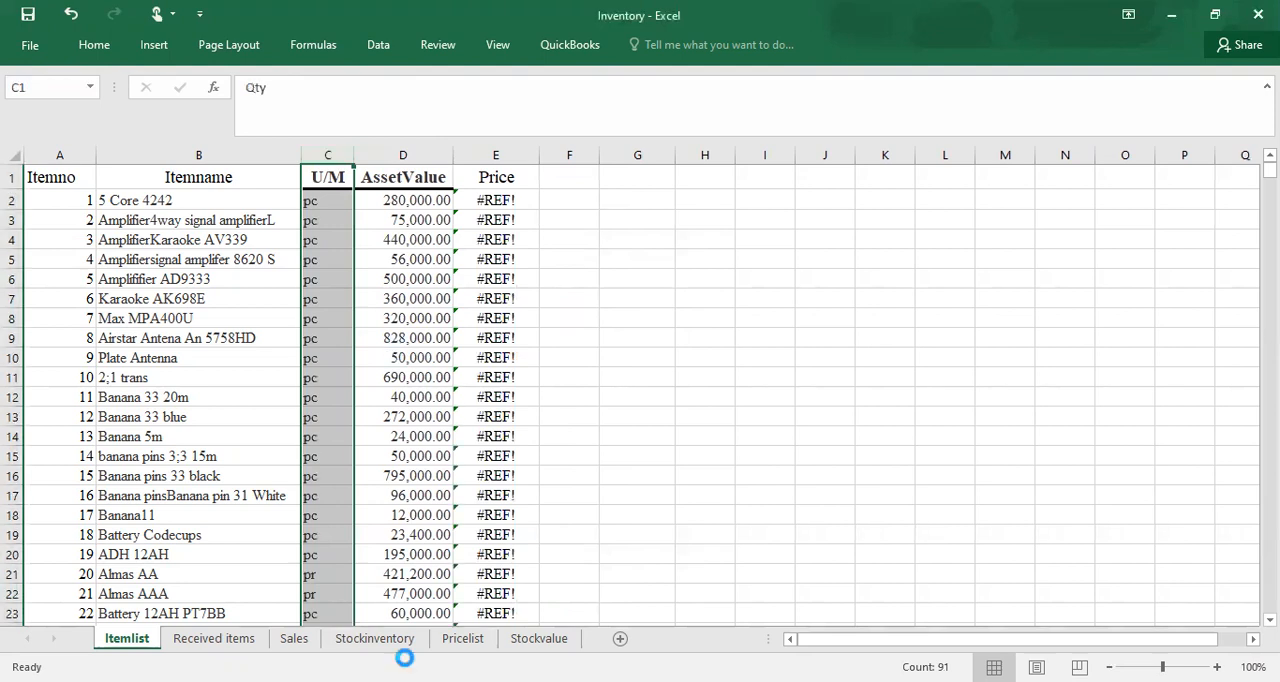
key(ctrl+z)
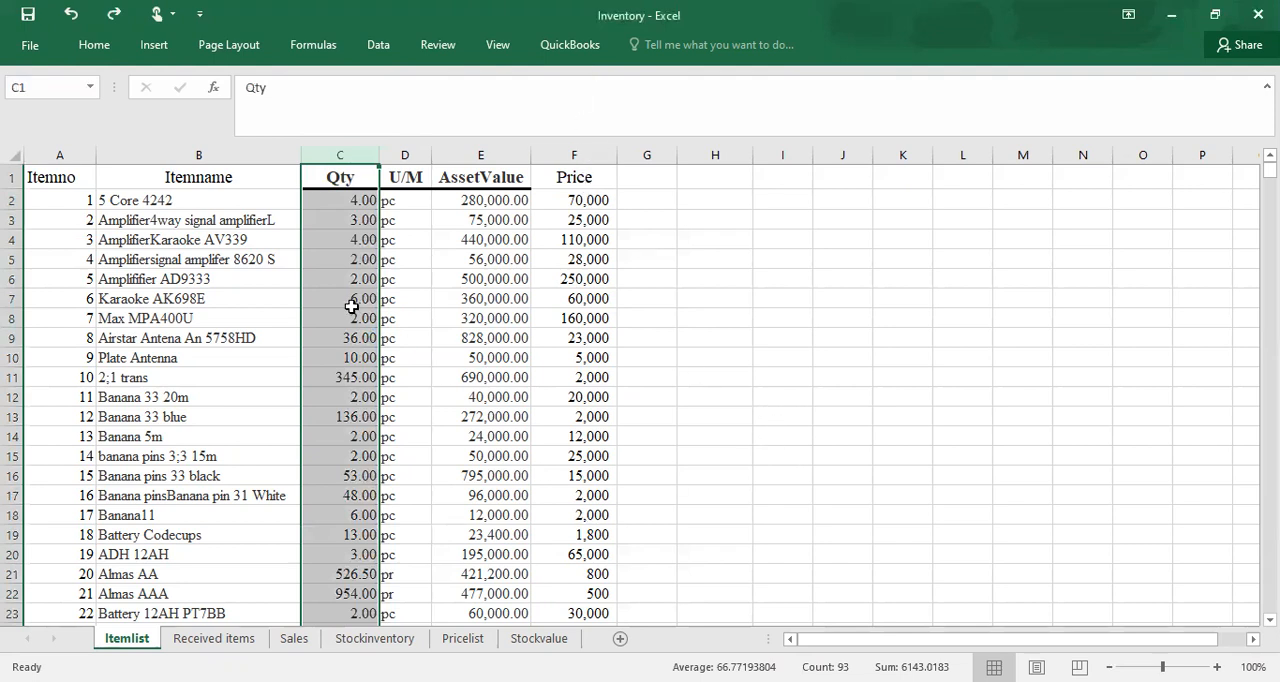
drag(570, 259, 575, 298)
key(shift+Down)
key(shift+Down)
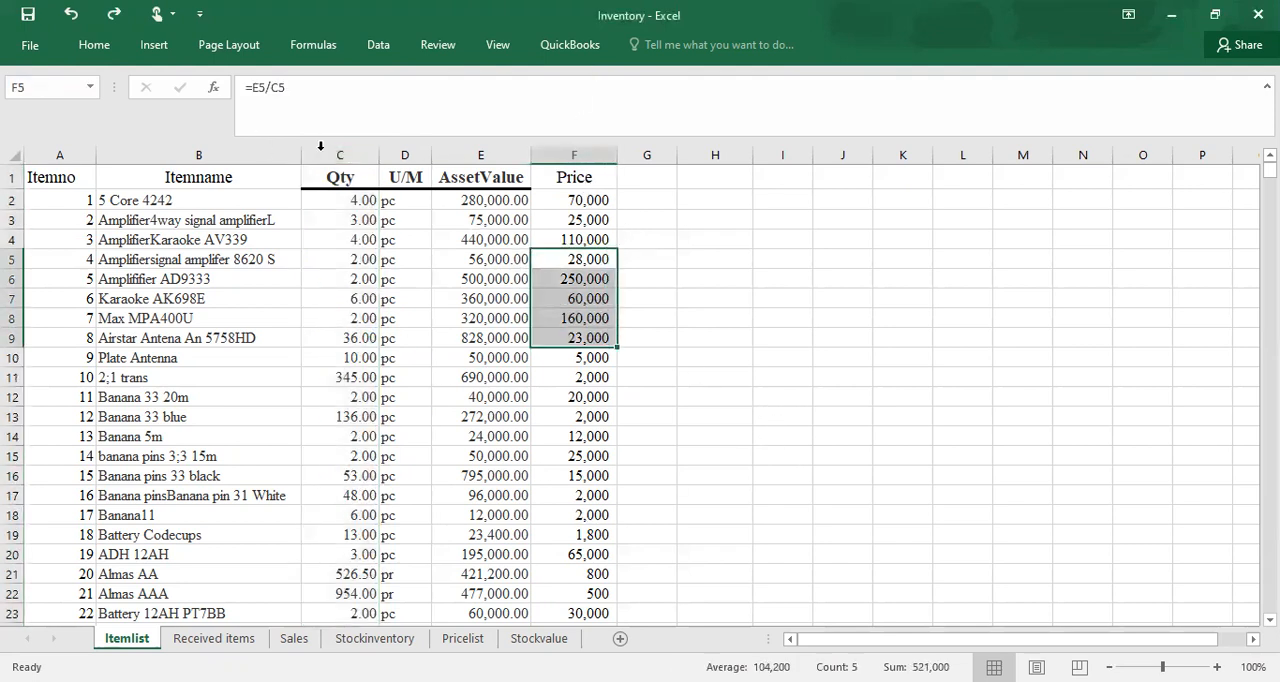
click(341, 155)
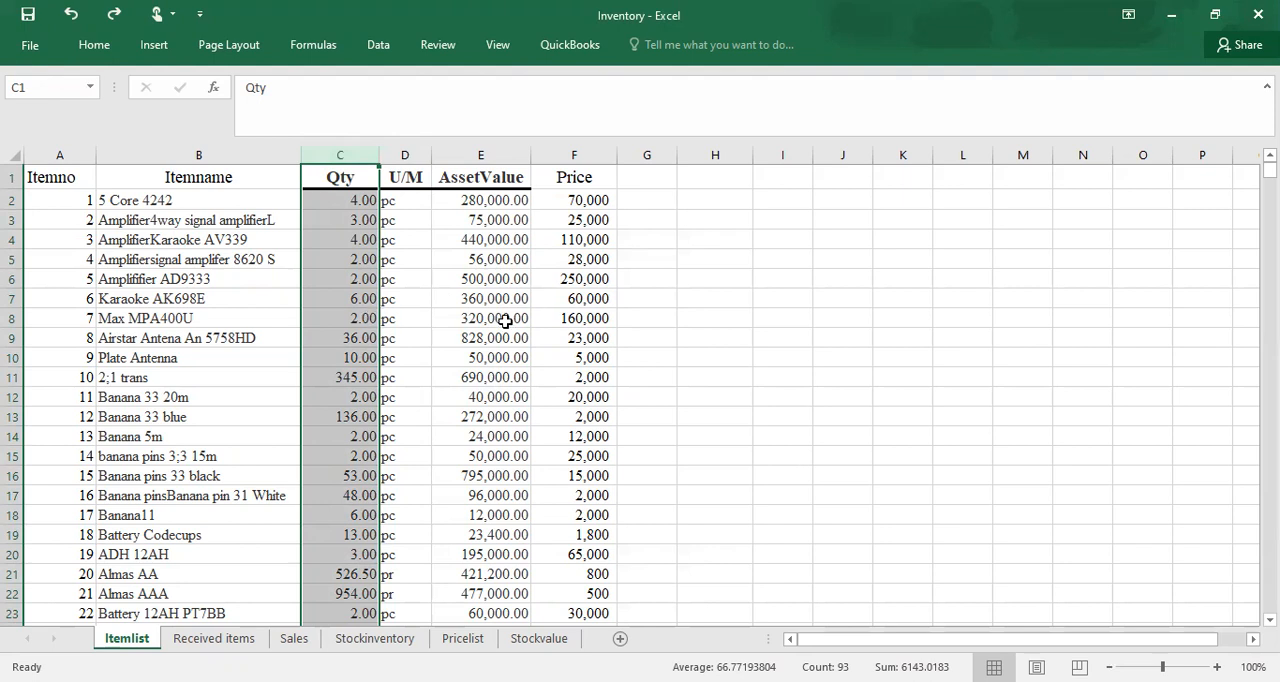
click(408, 392)
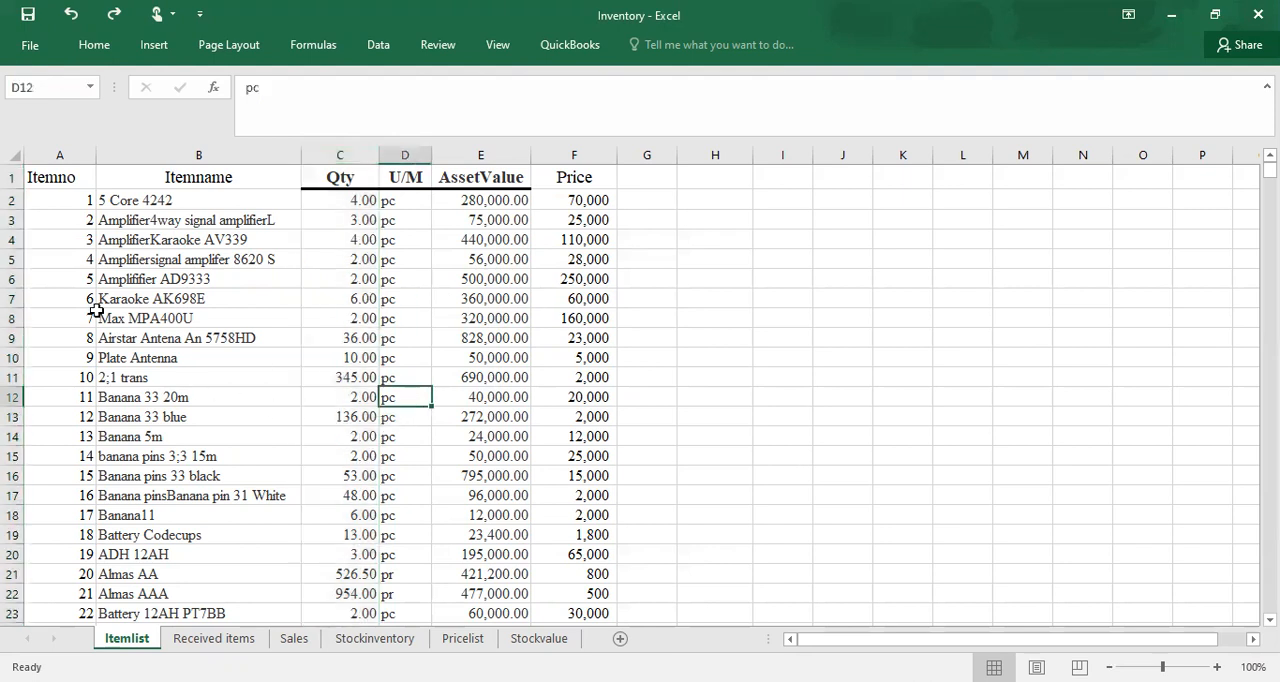
click(78, 320)
click(215, 342)
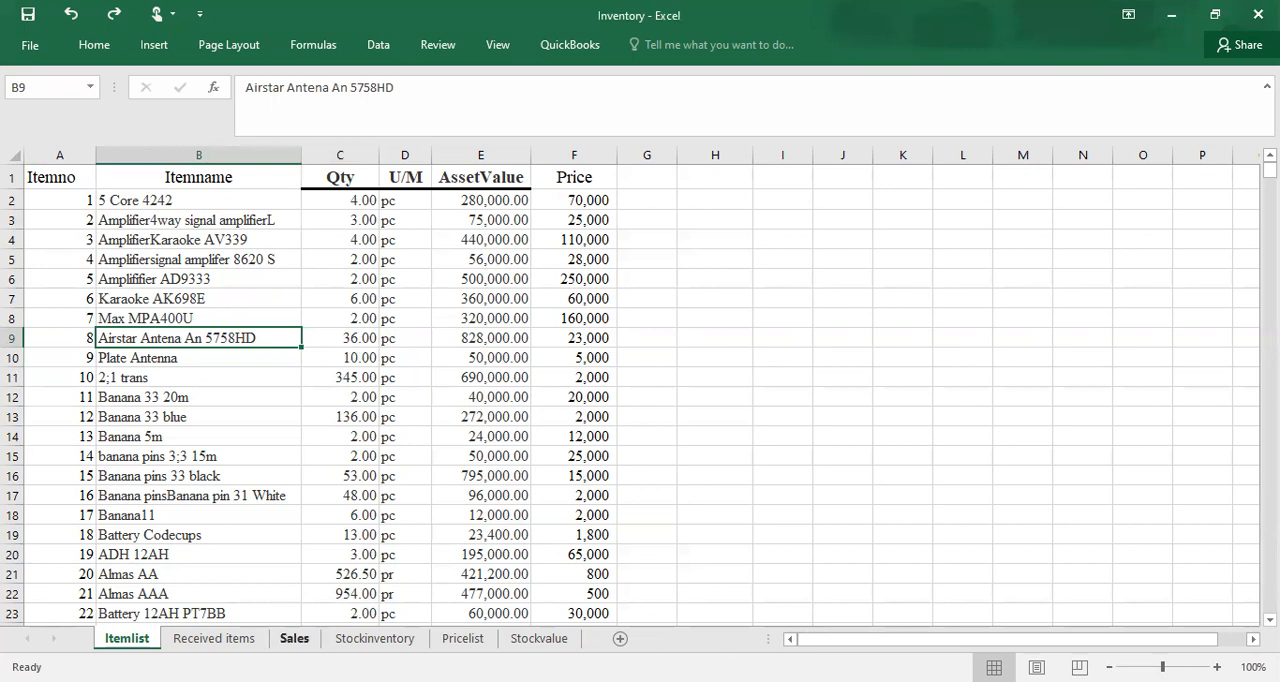
Step: Delete rows 3 to 20 on the Received items sheet, keeping only the header row
click(243, 640)
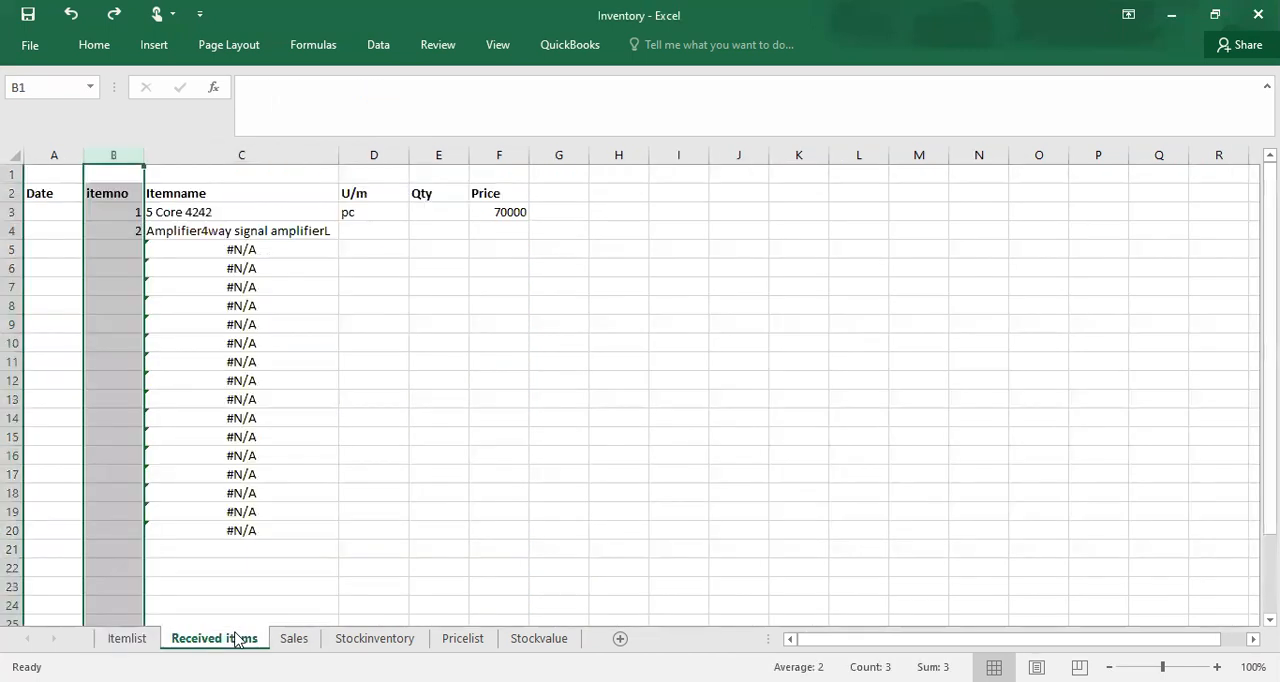
click(128, 640)
click(205, 640)
click(13, 213)
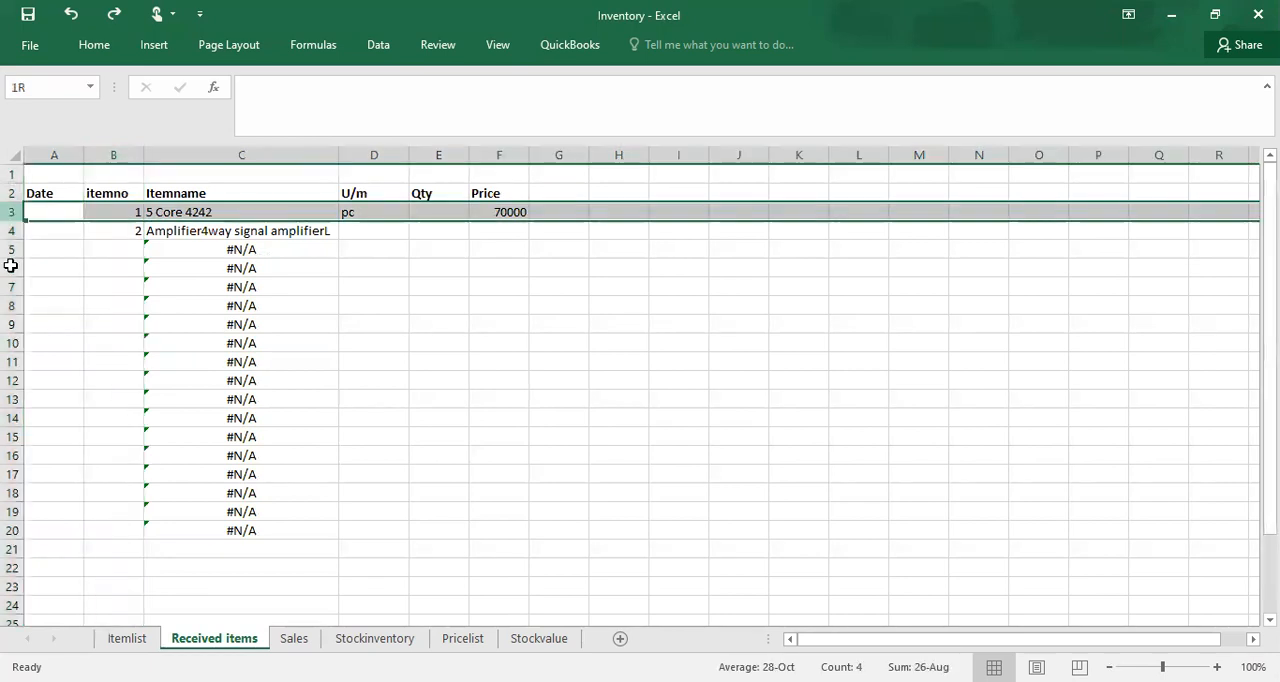
shift+click(134, 528)
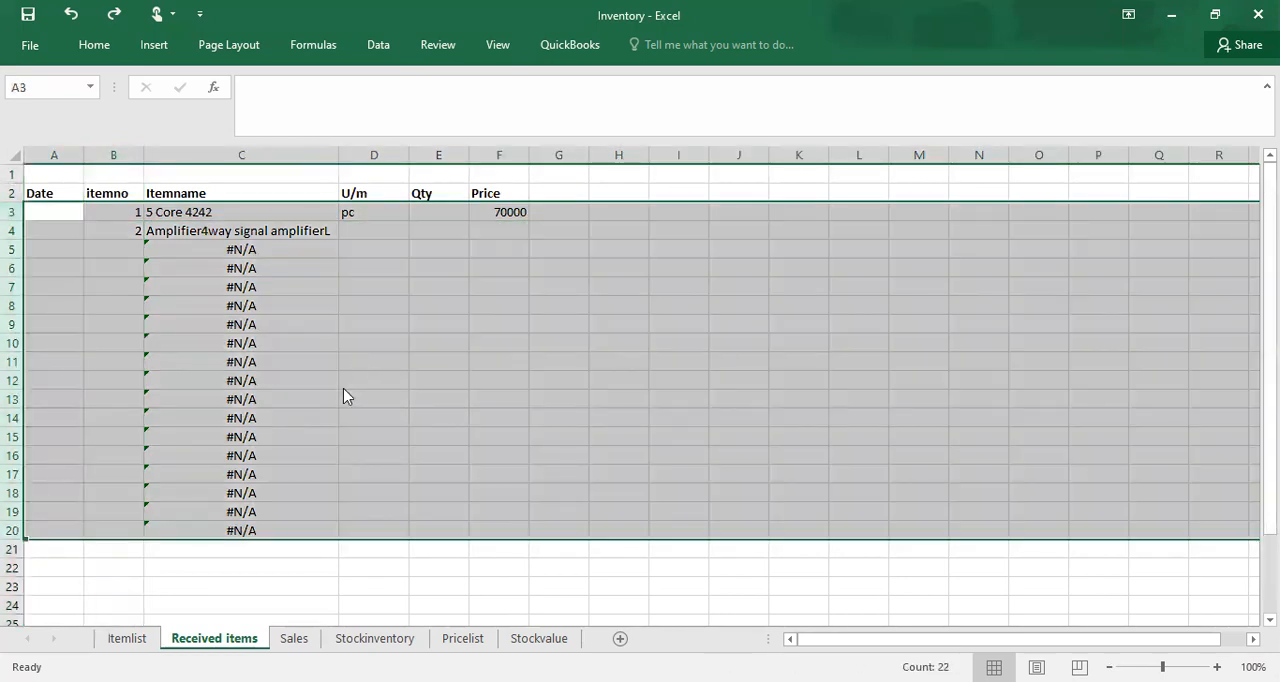
right_click(347, 476)
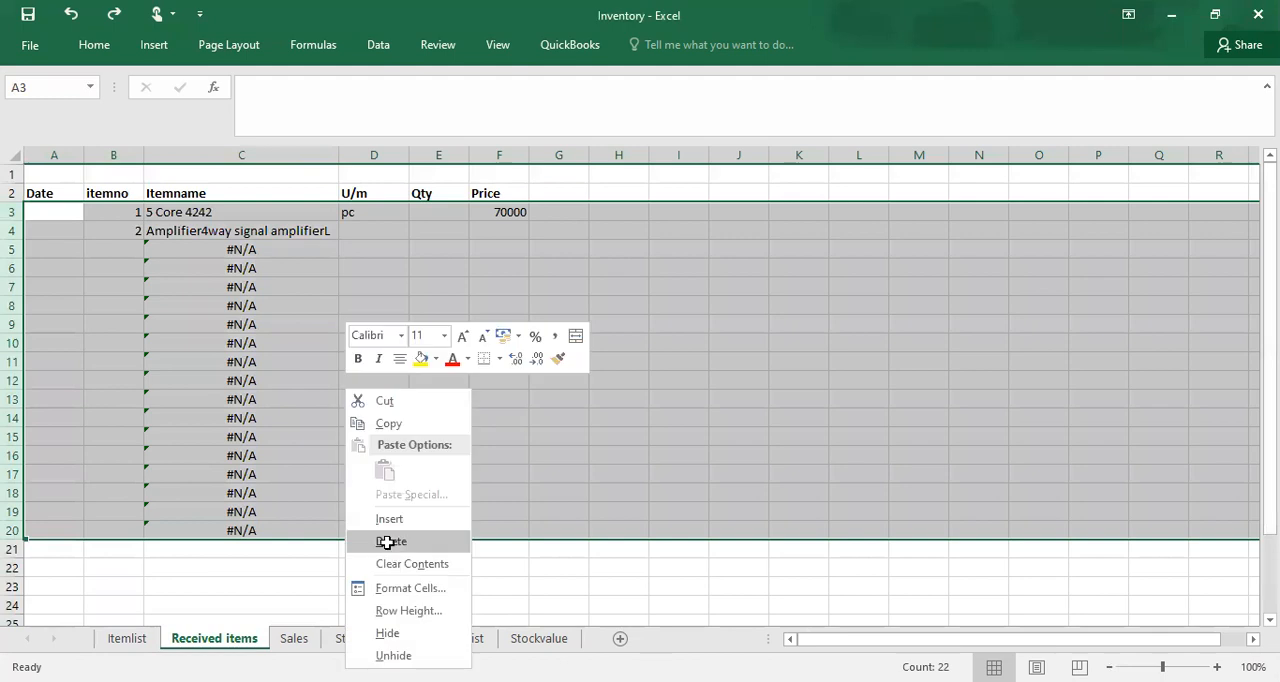
click(390, 541)
click(223, 358)
click(207, 233)
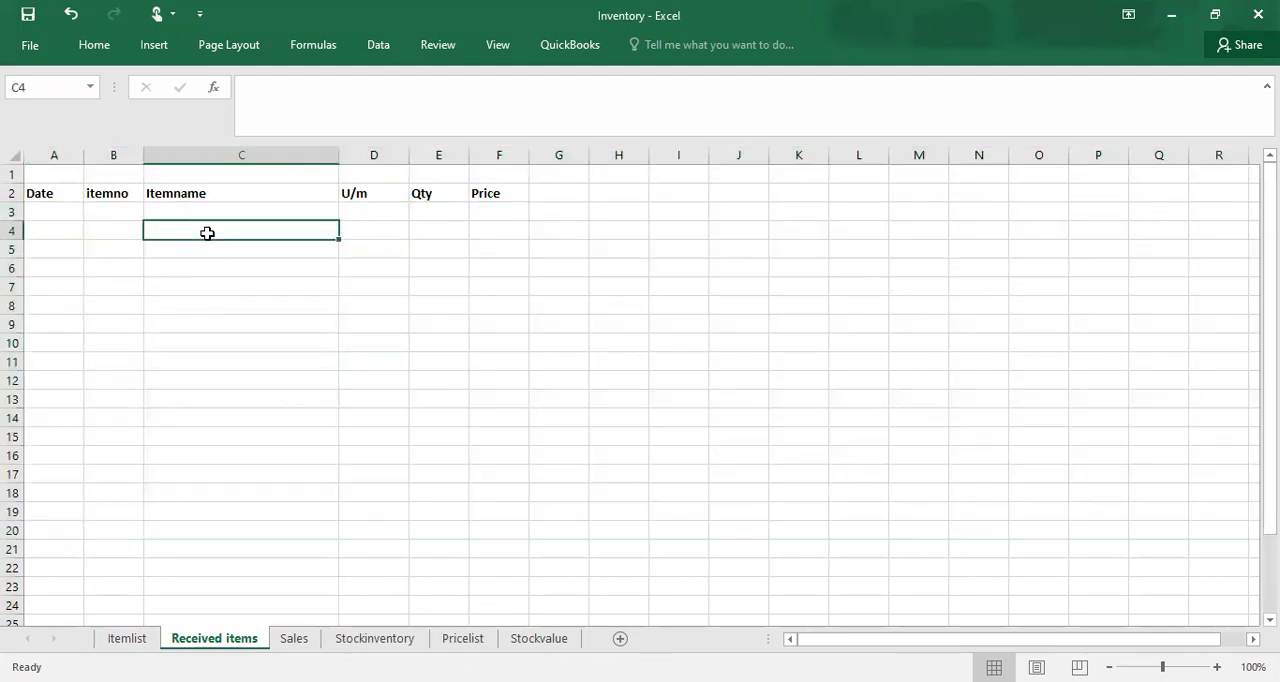
click(139, 214)
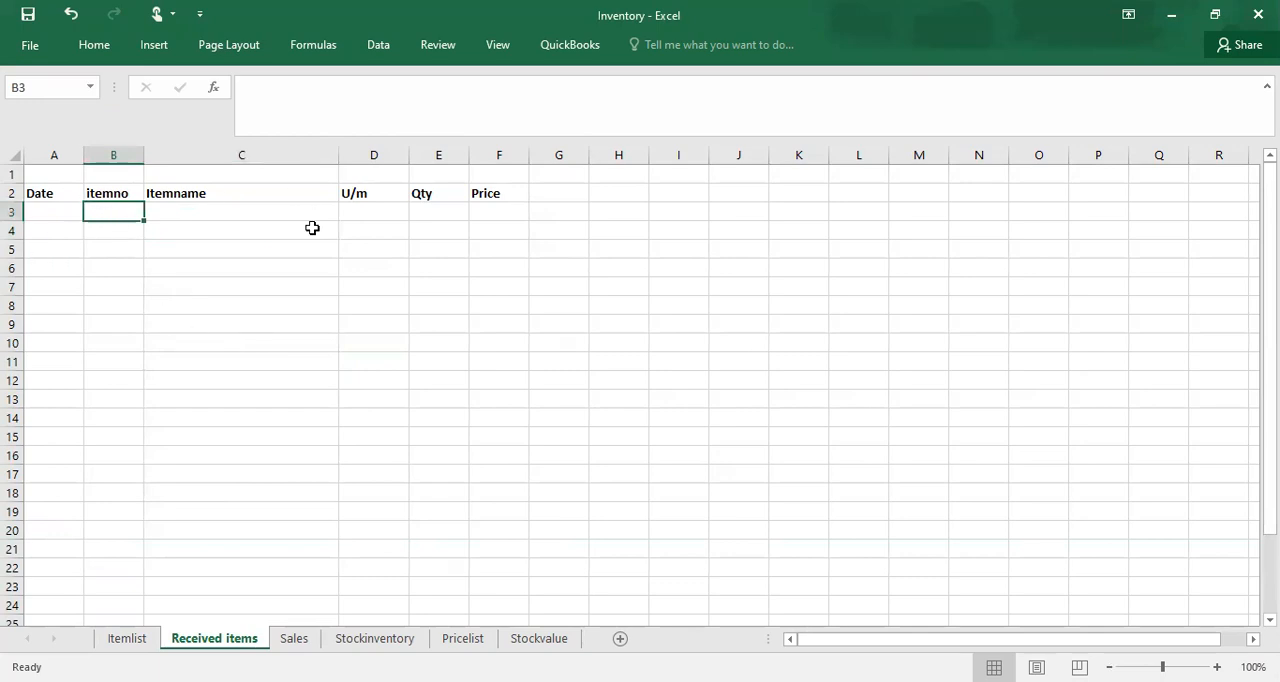
click(180, 328)
click(177, 343)
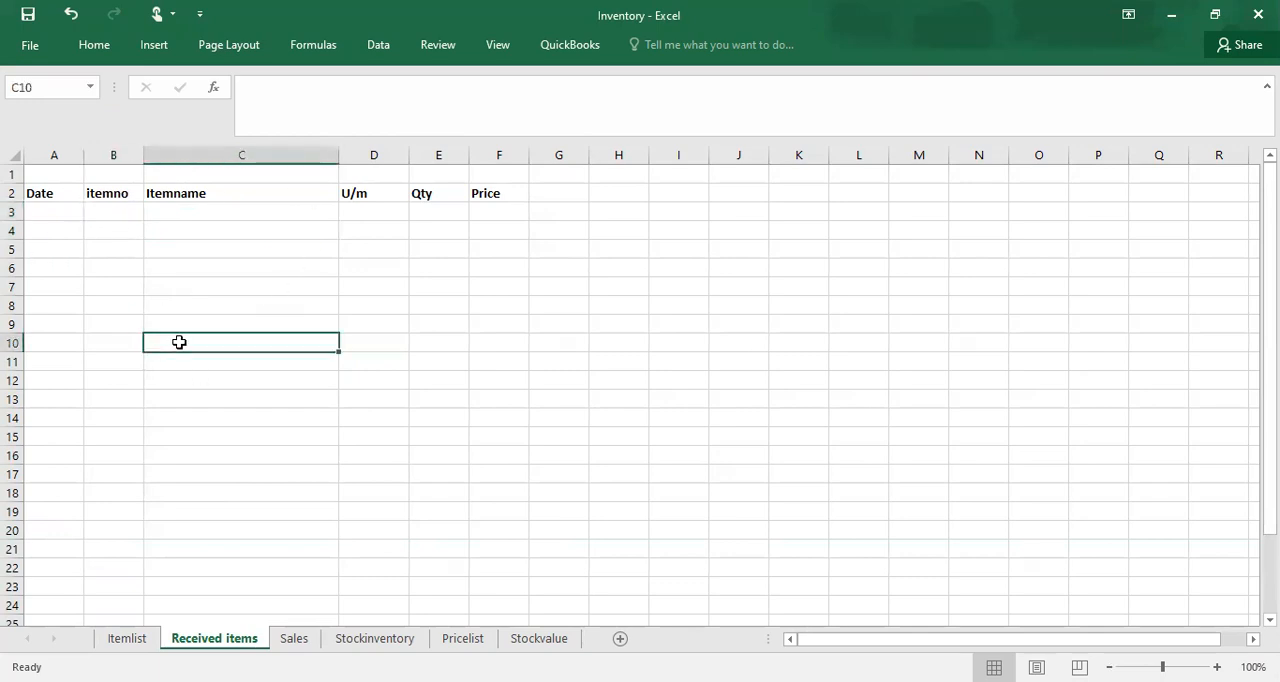
click(119, 193)
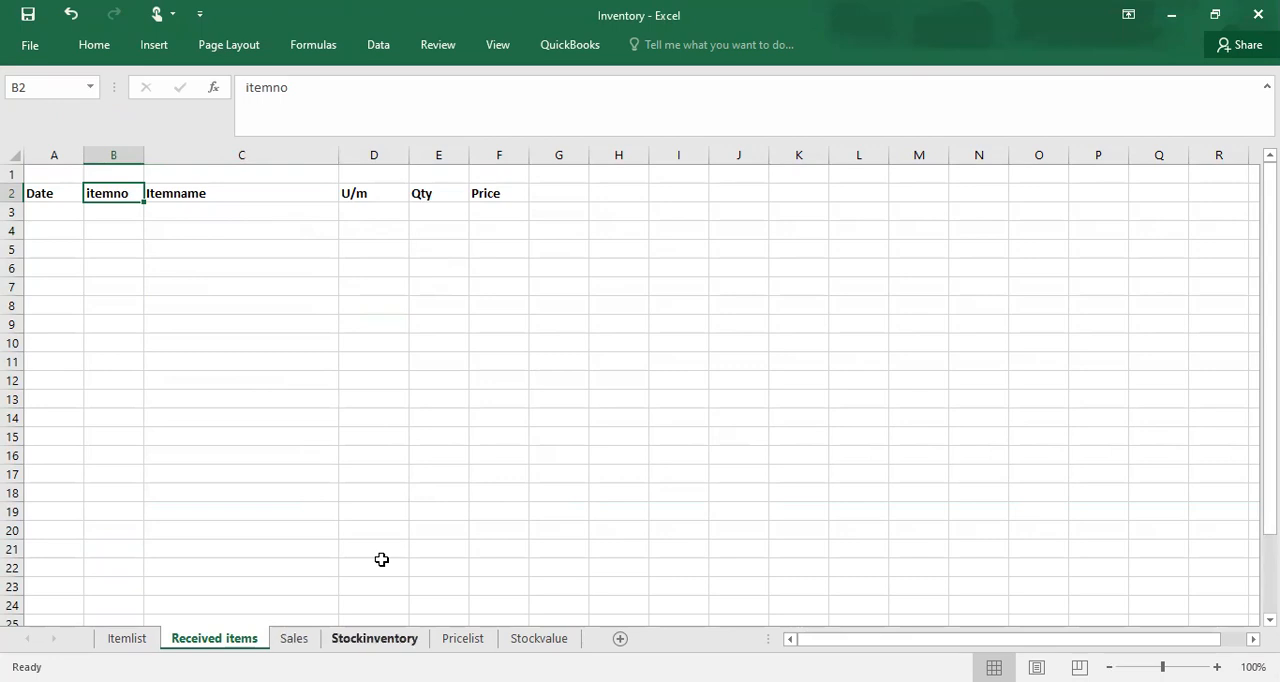
click(567, 407)
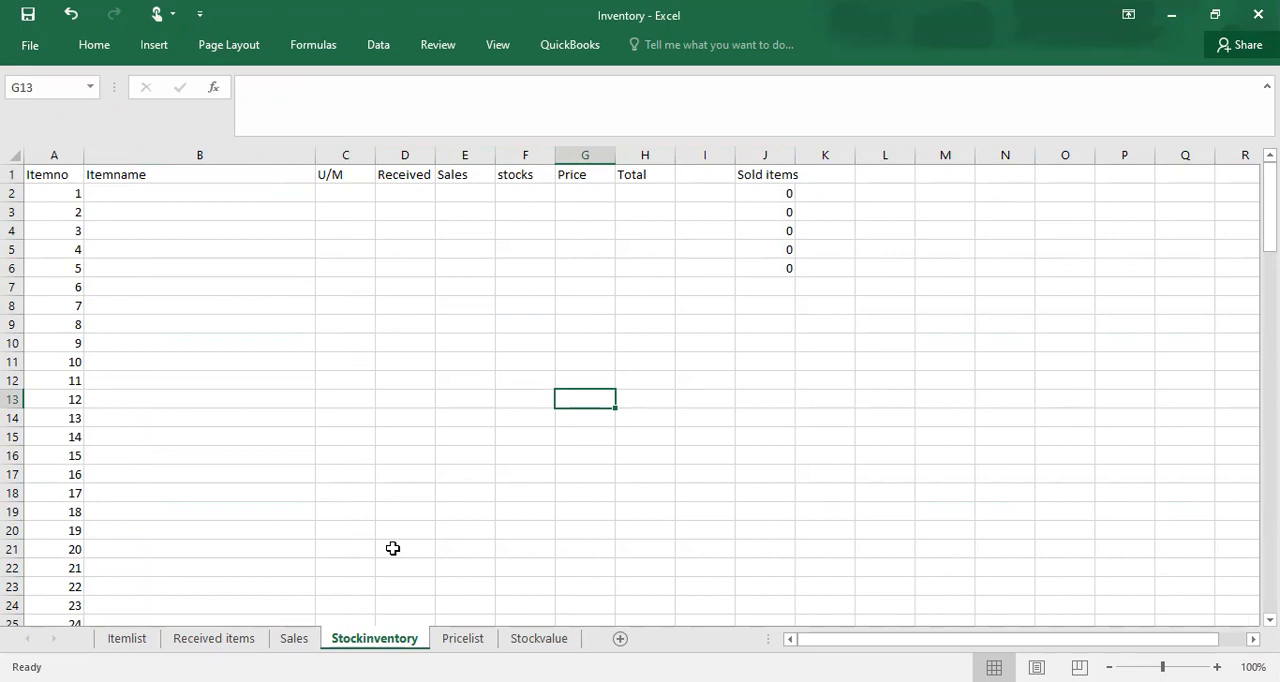
click(218, 639)
click(112, 211)
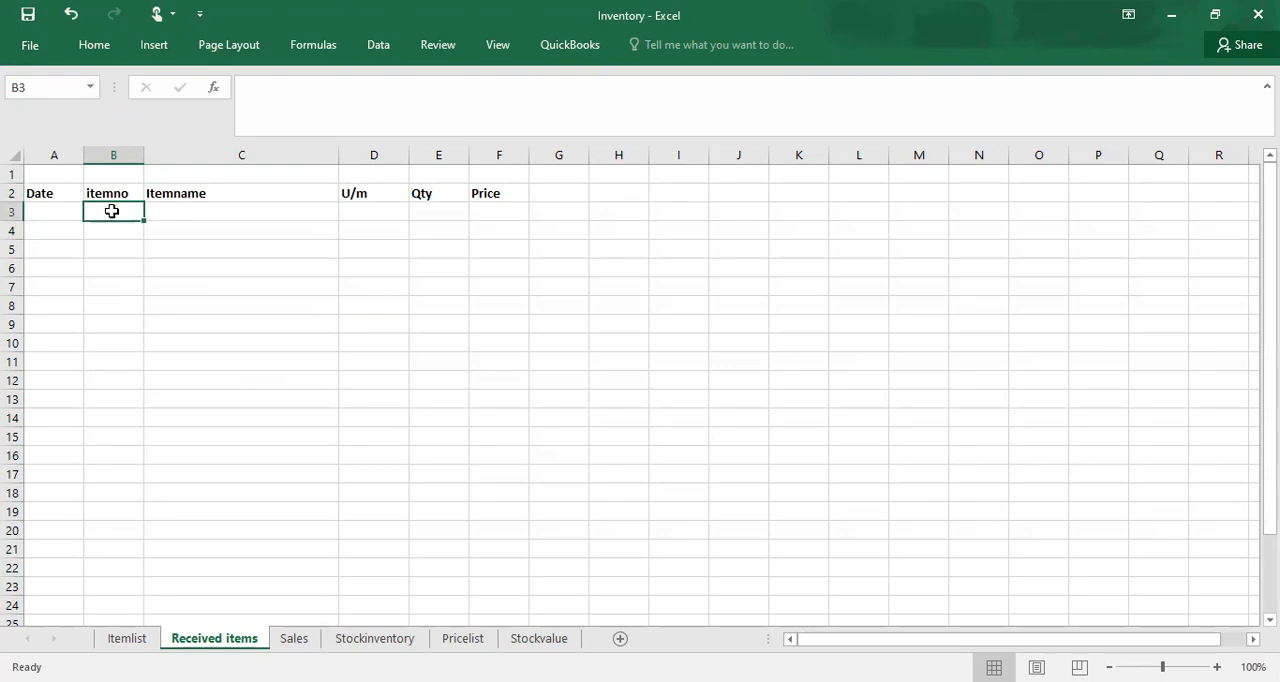
text(=)
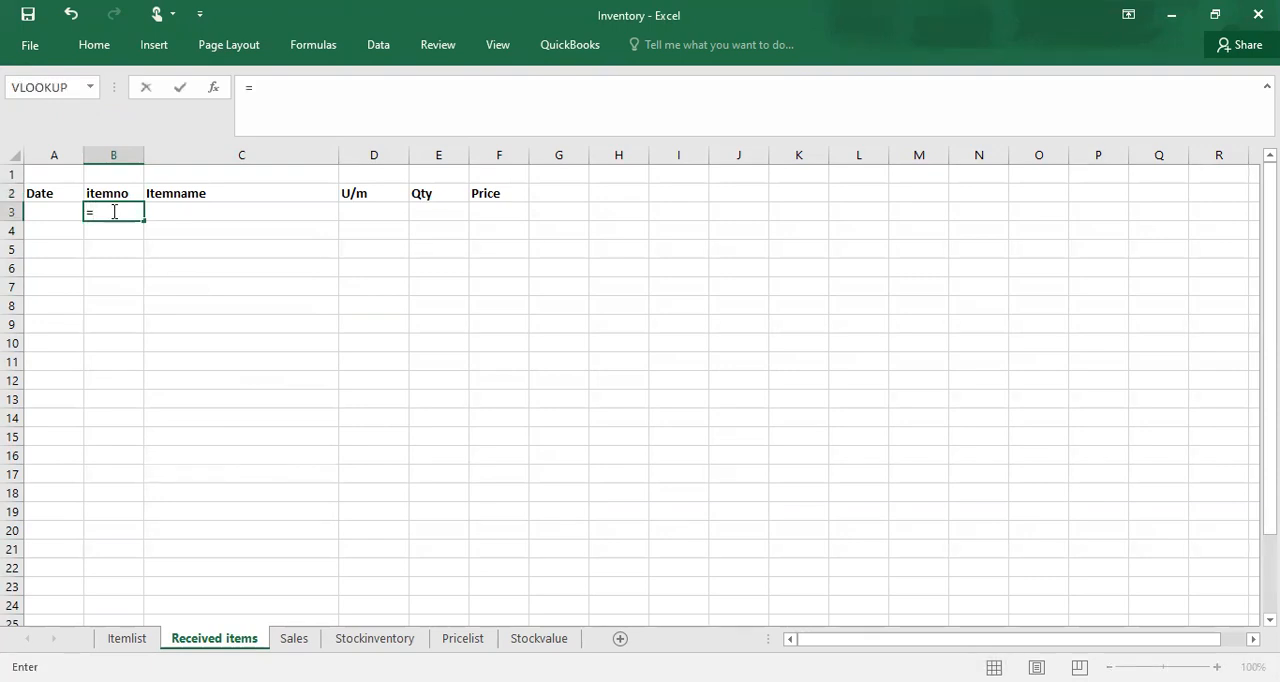
text(vlook)
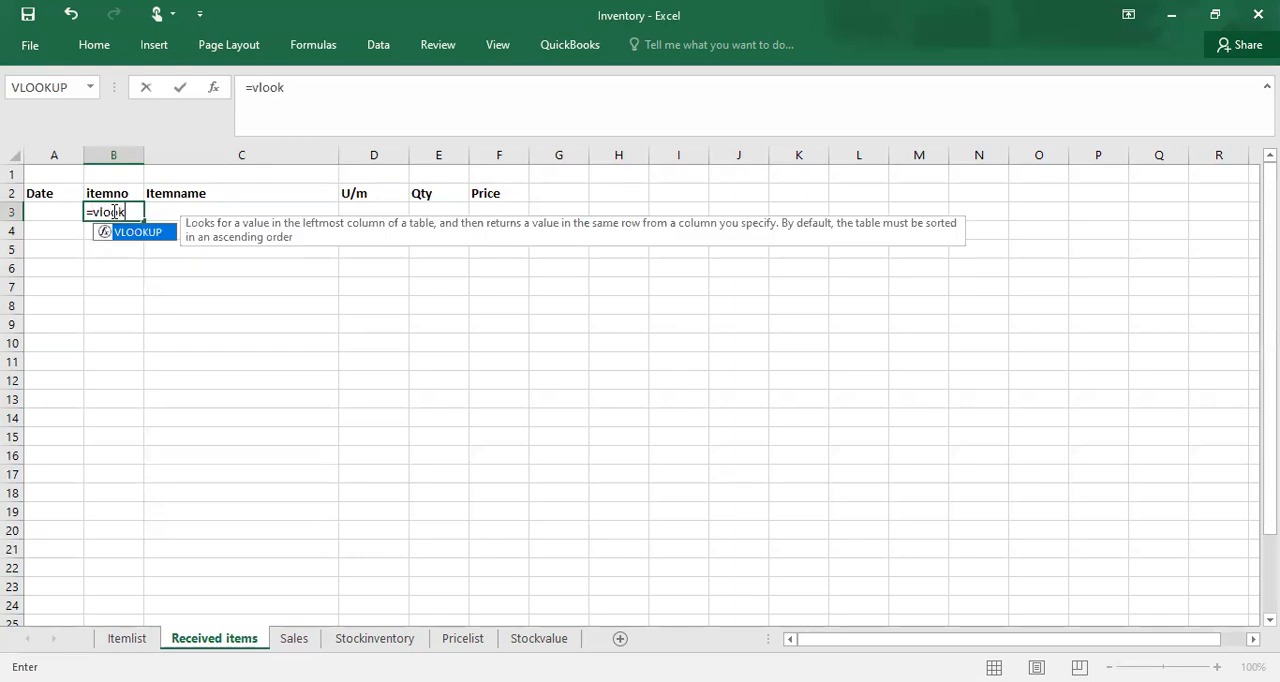
text(up()
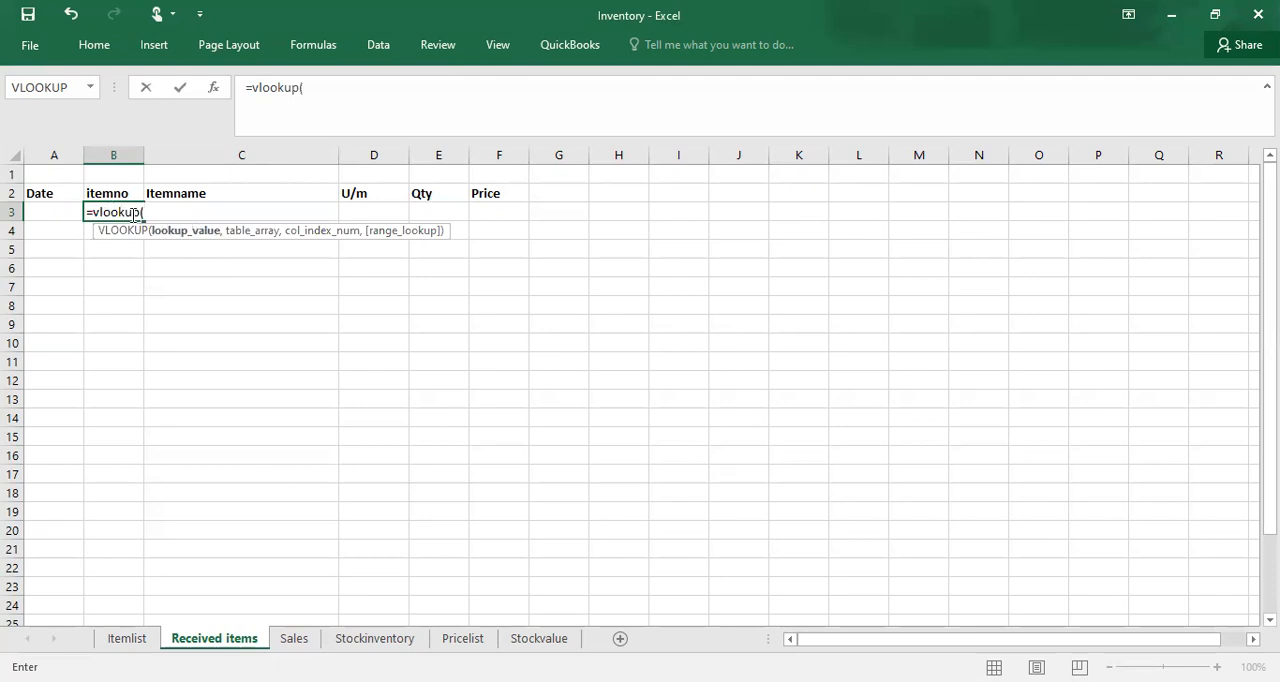
key(Escape)
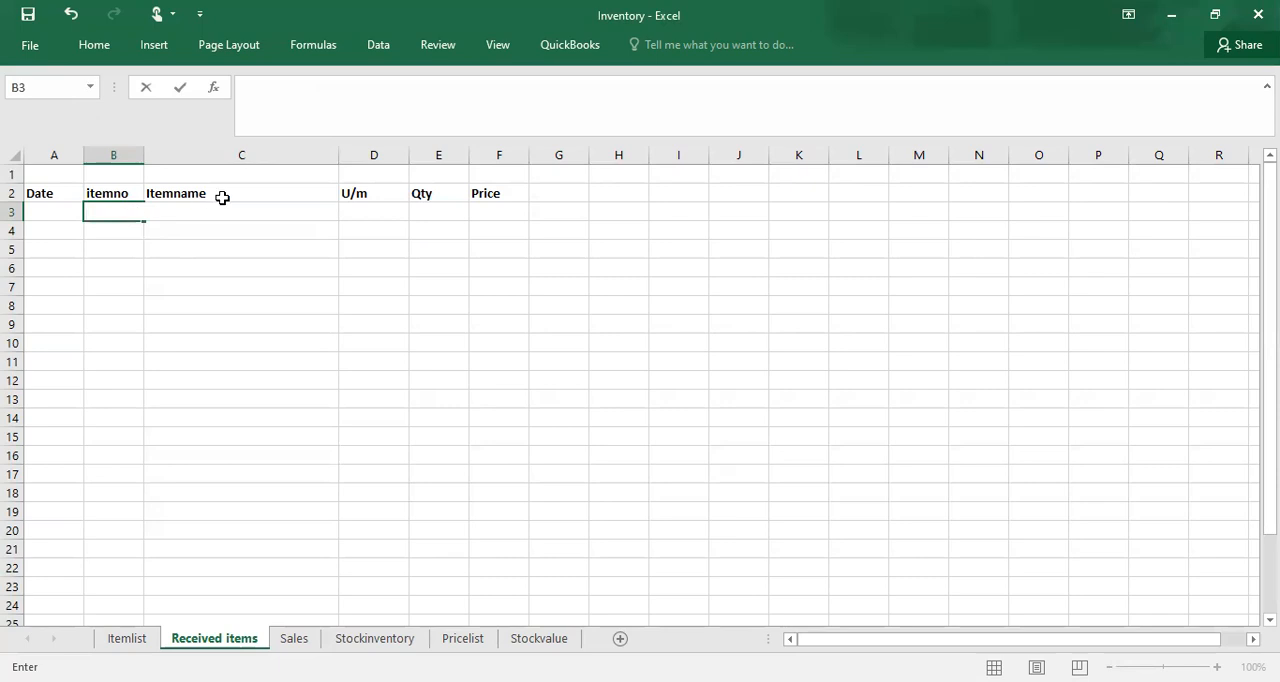
Step: Enter =VLOOKUP(B3,Itemlist,2,FALSE) in cell C3 of Received items to fetch the item name by exact match
click(200, 245)
click(173, 215)
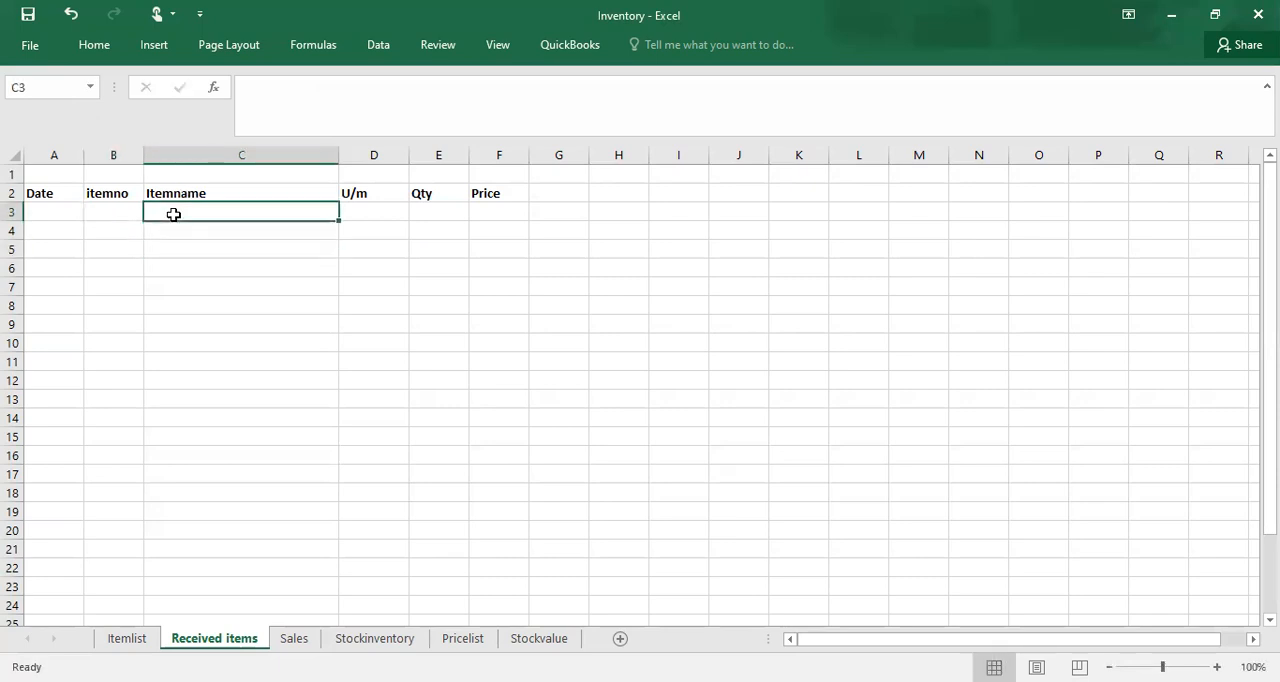
text(=v)
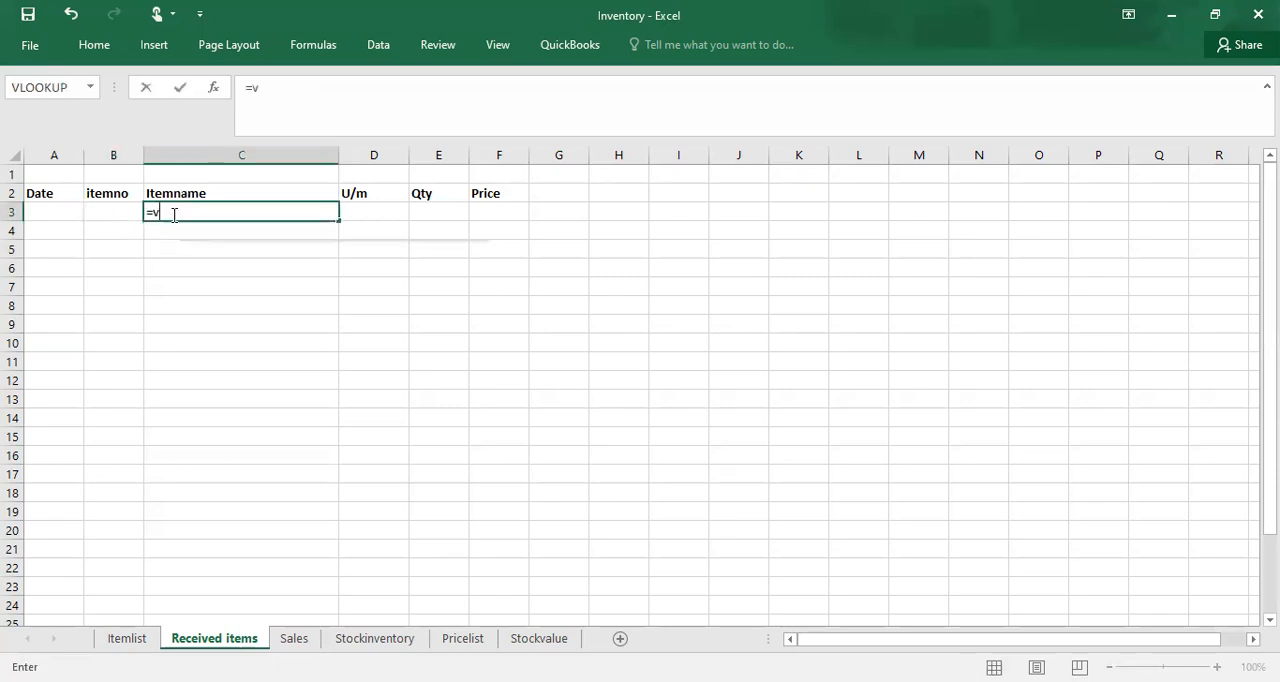
text(lookup)
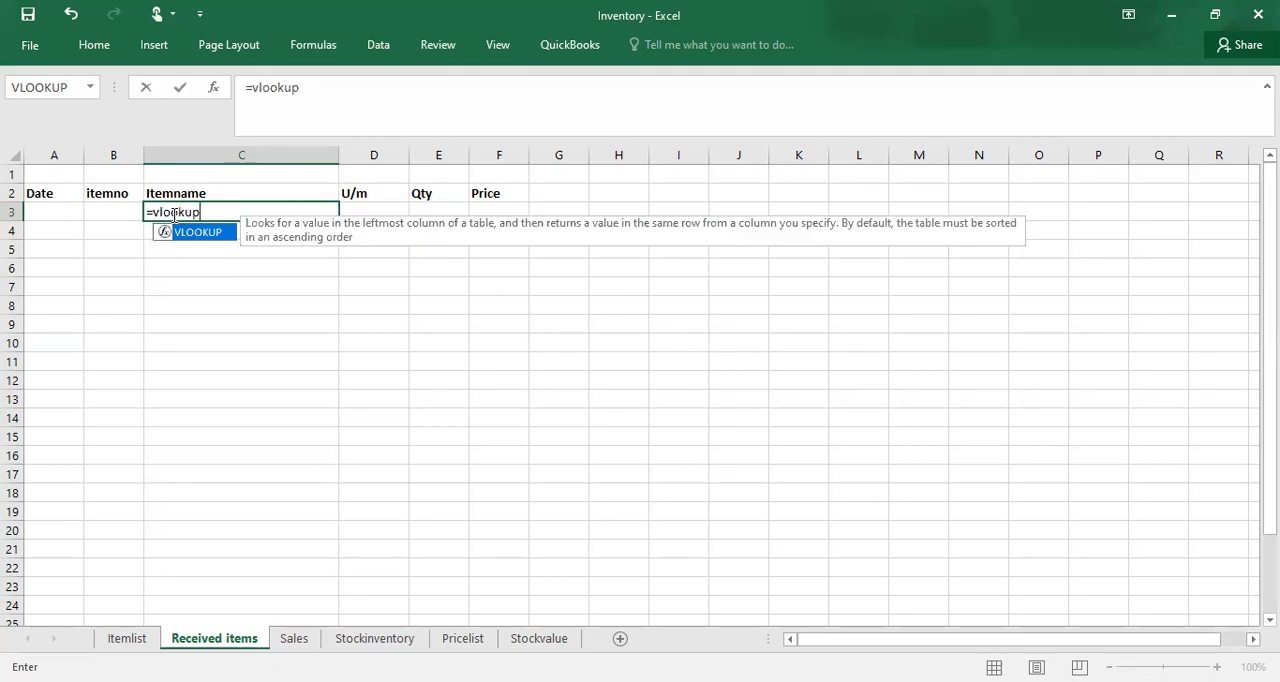
text(()
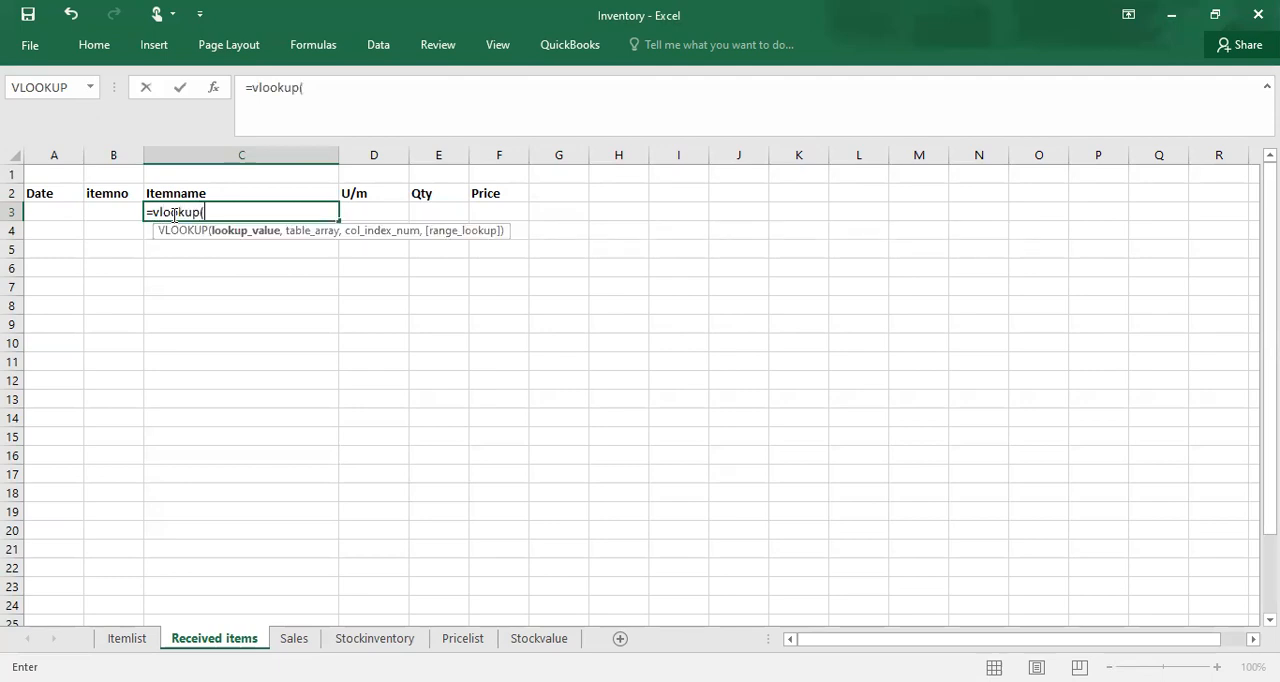
click(121, 213)
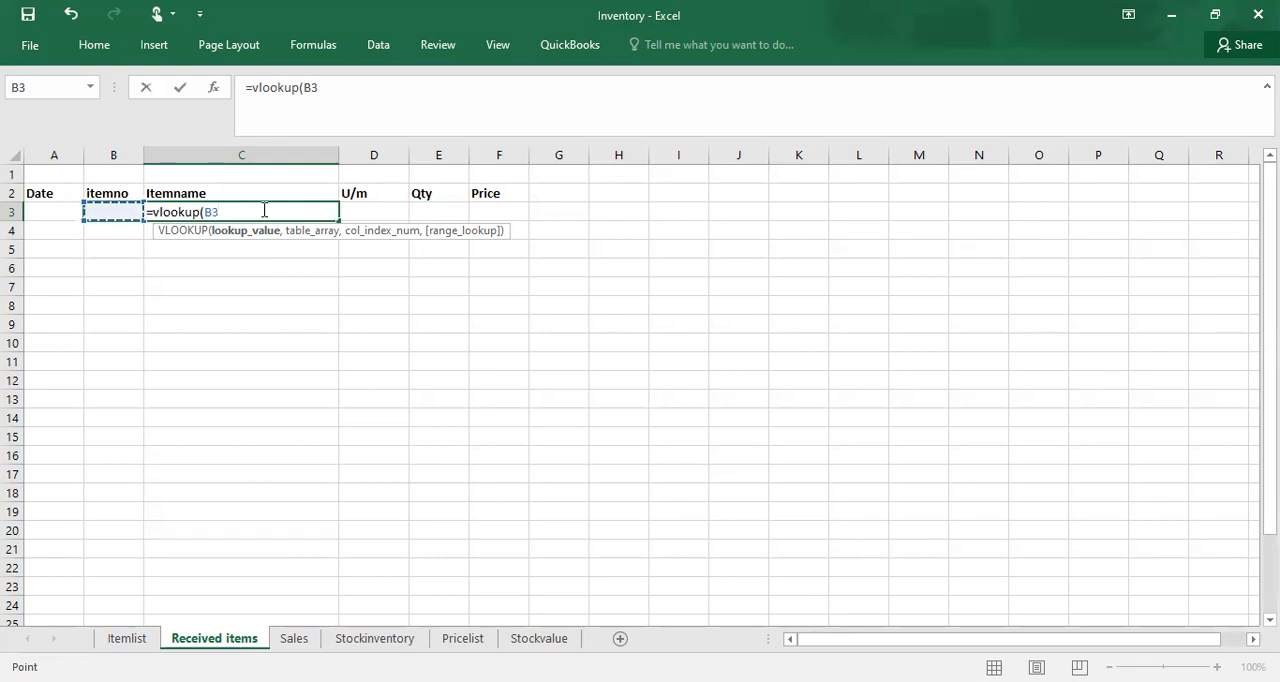
text(,)
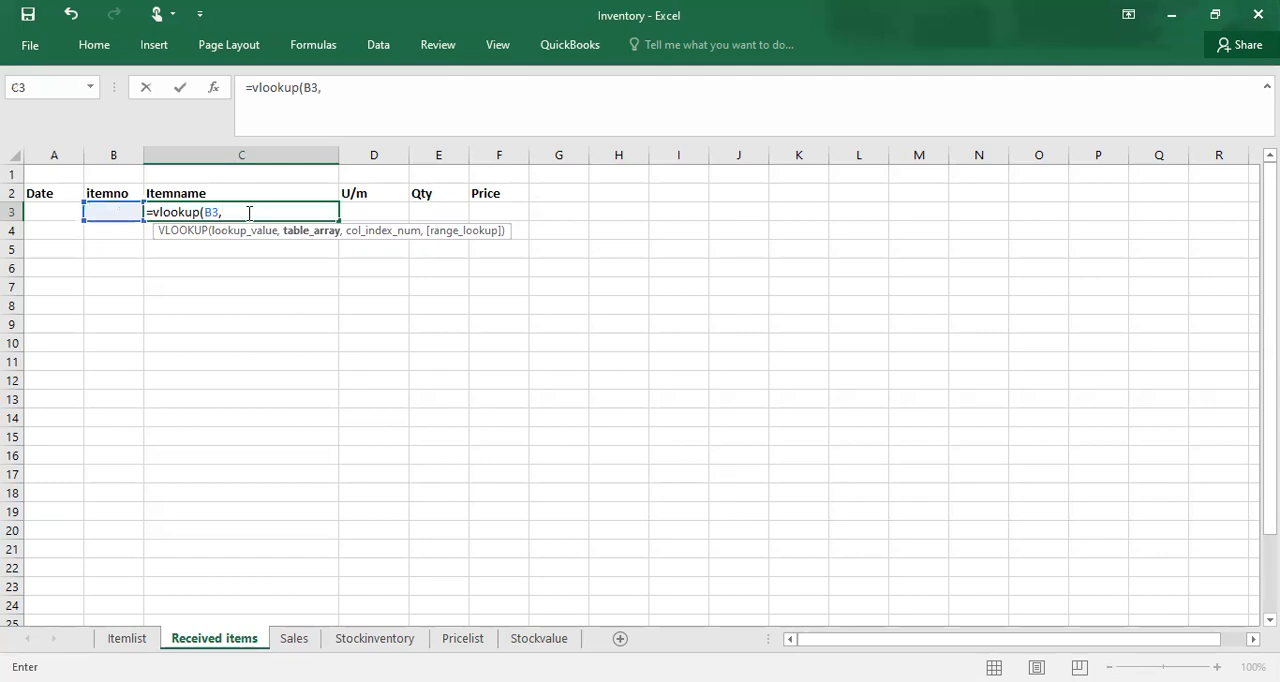
text(ite)
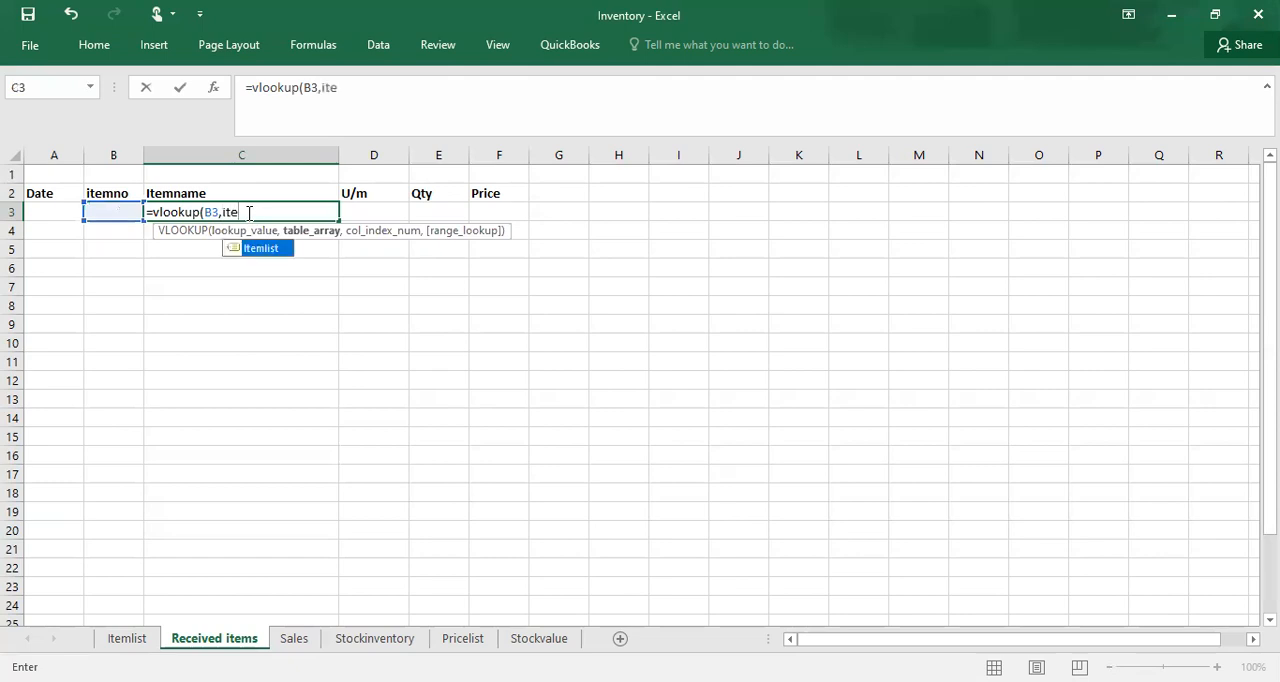
double_click(260, 249)
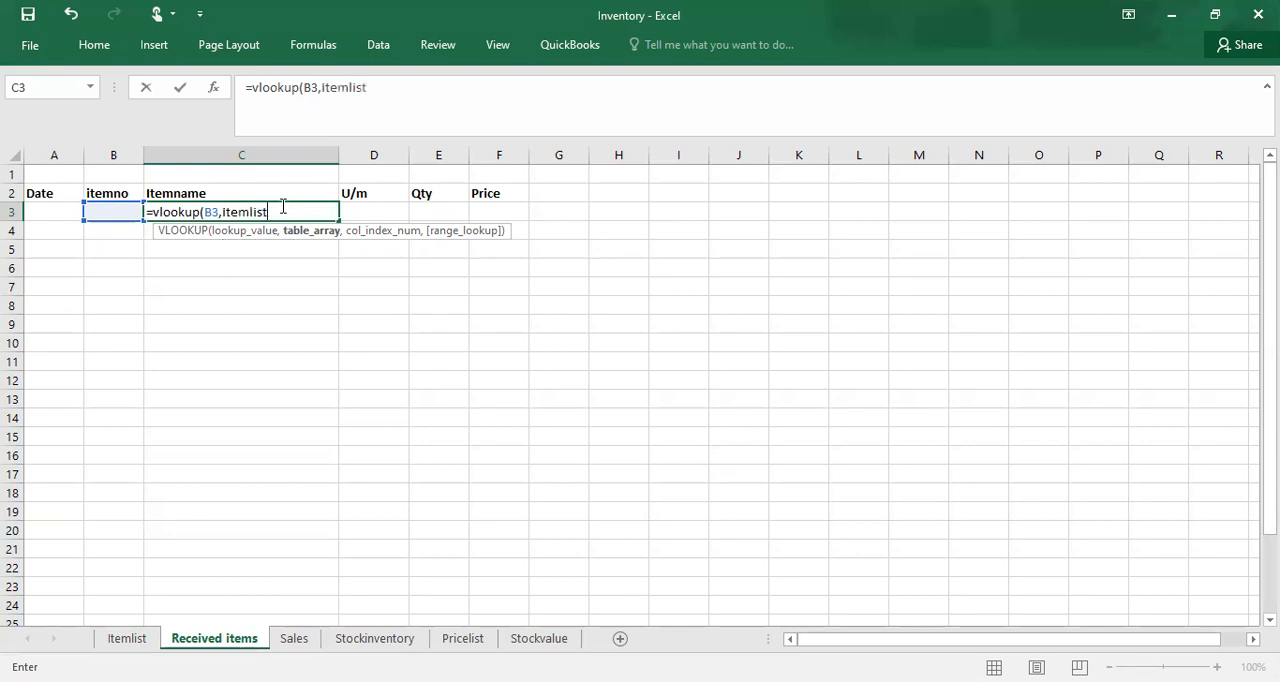
text(,)
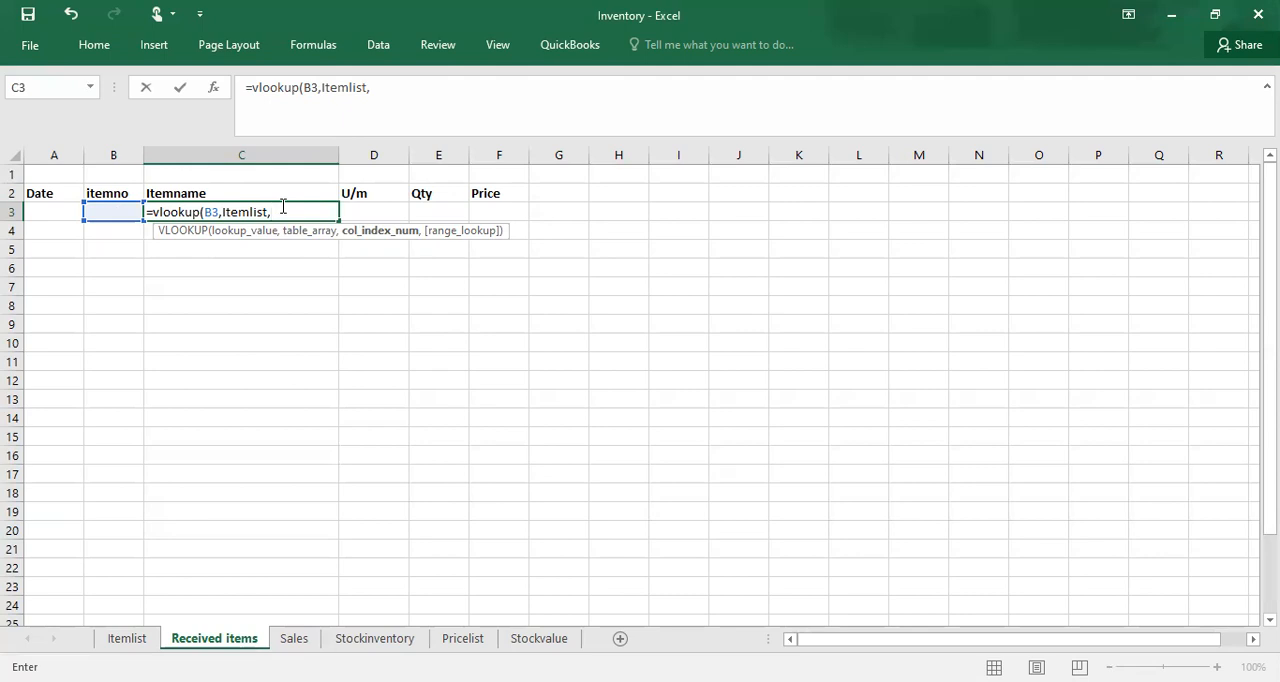
text(2)
text(,)
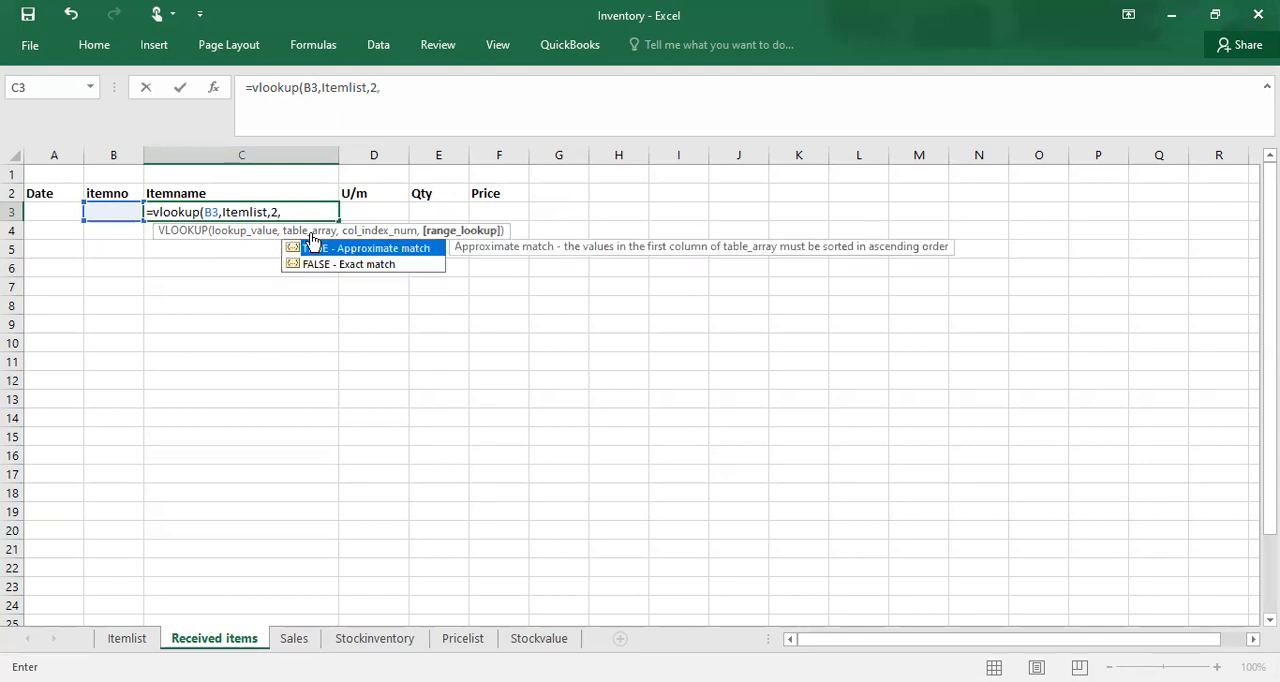
click(340, 264)
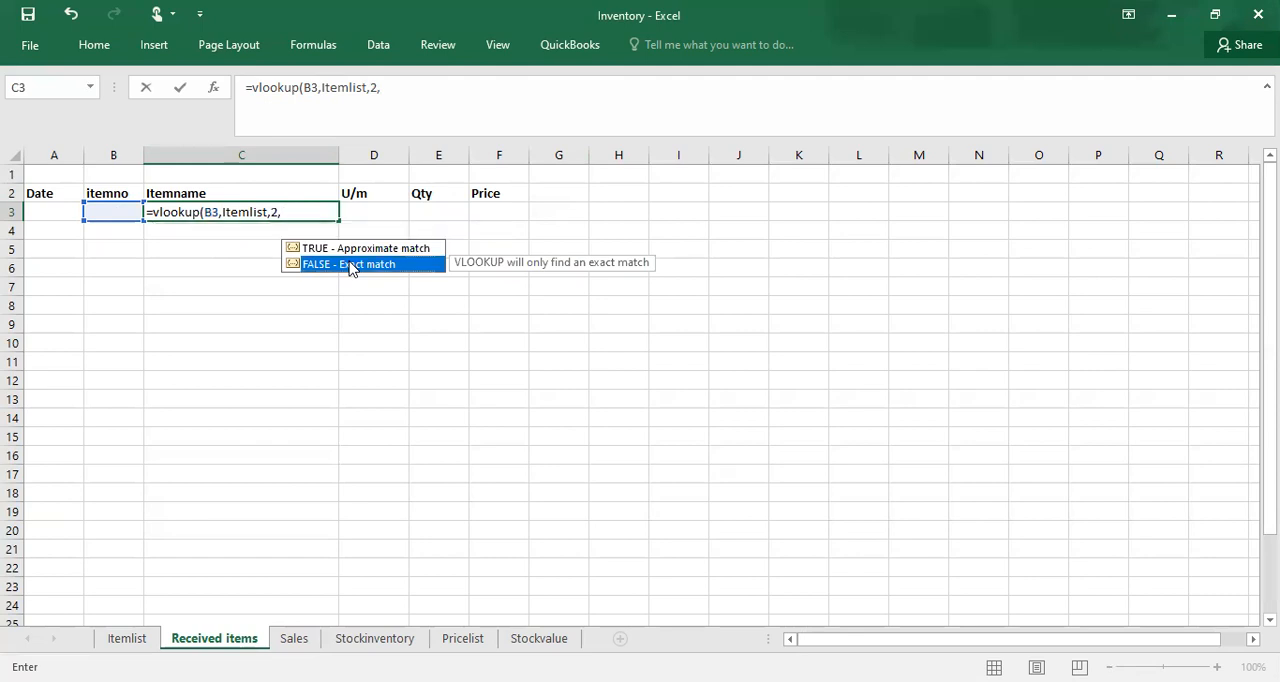
key(Tab)
text())
key(Return)
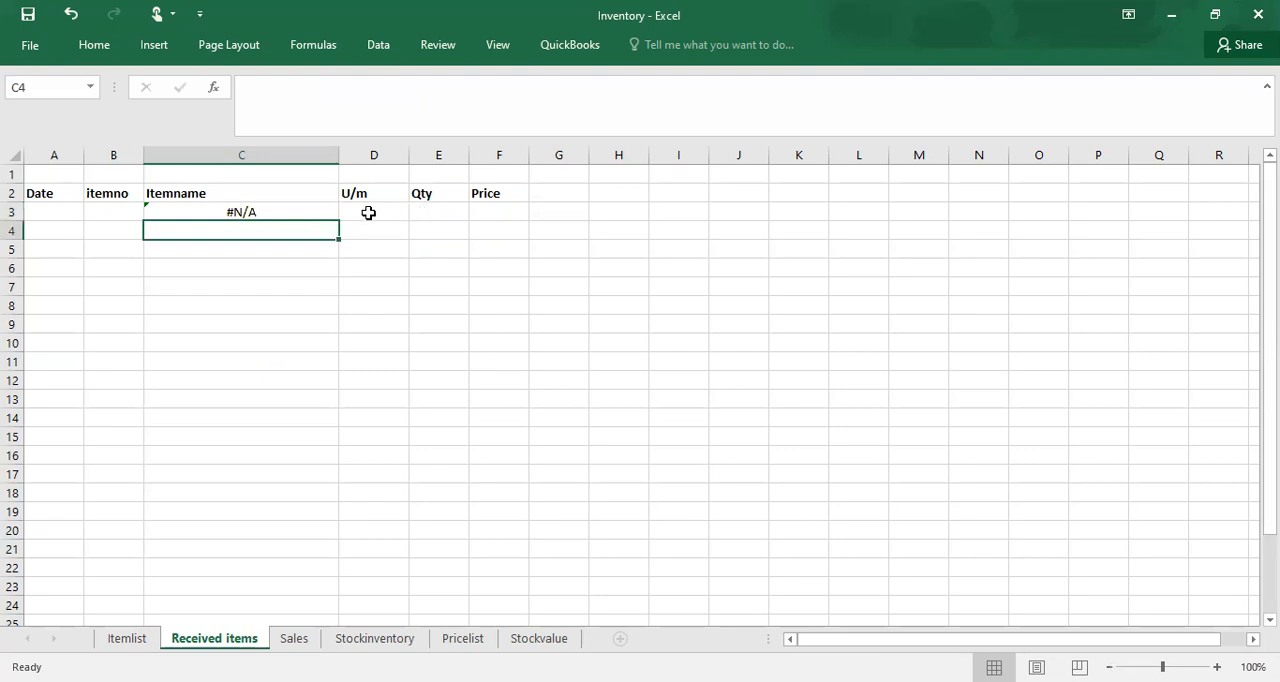
Step: Enter =VLOOKUP(B3,Itemlist,4,FALSE) in cell D3 of Received items to fetch the unit of measure by exact match
click(369, 213)
text(=)
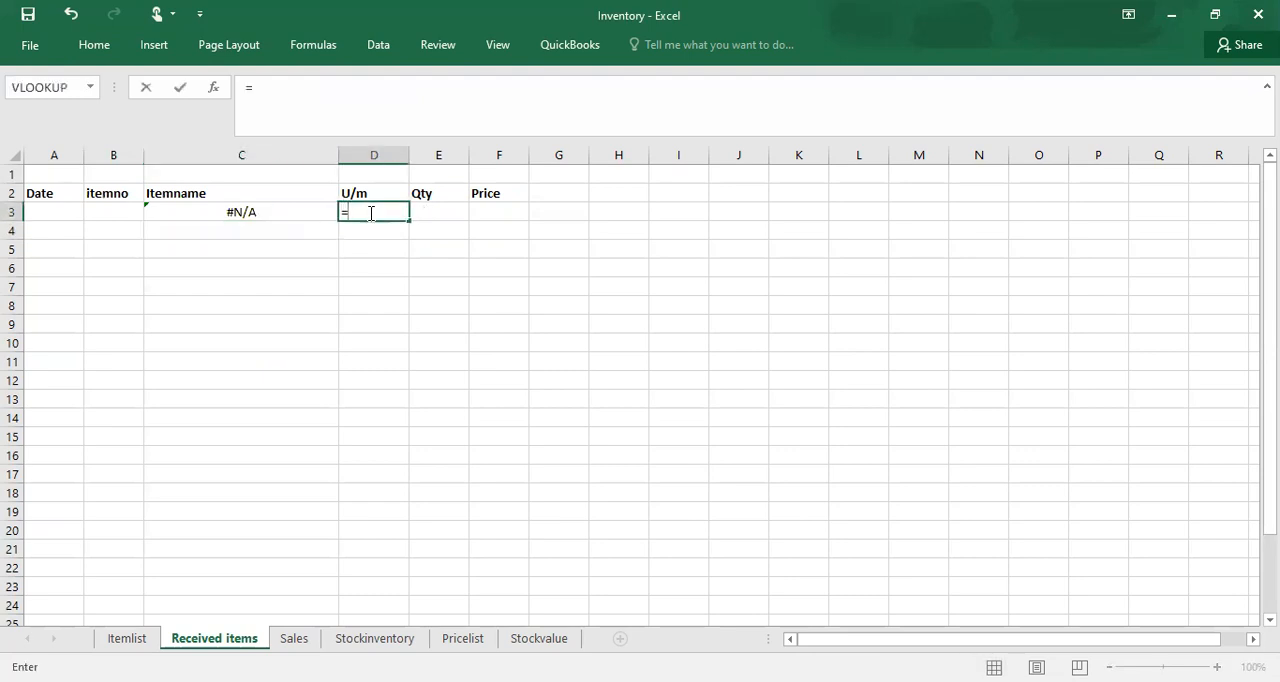
text(vlook)
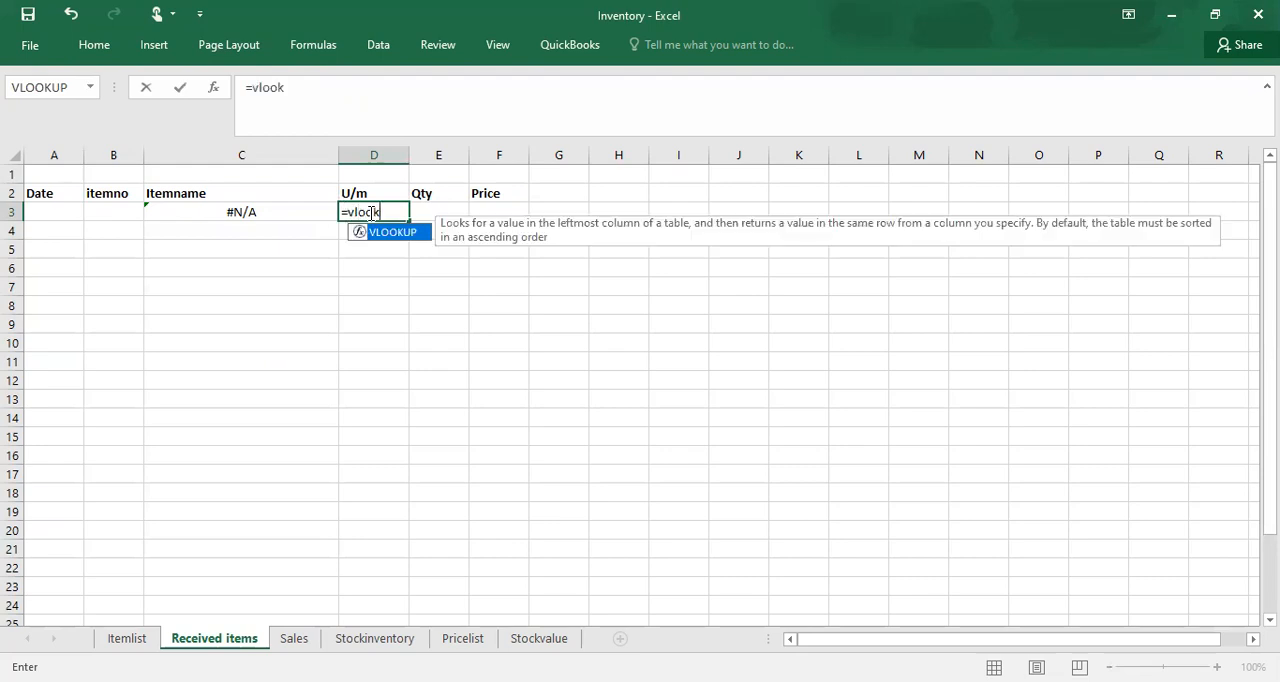
text(up()
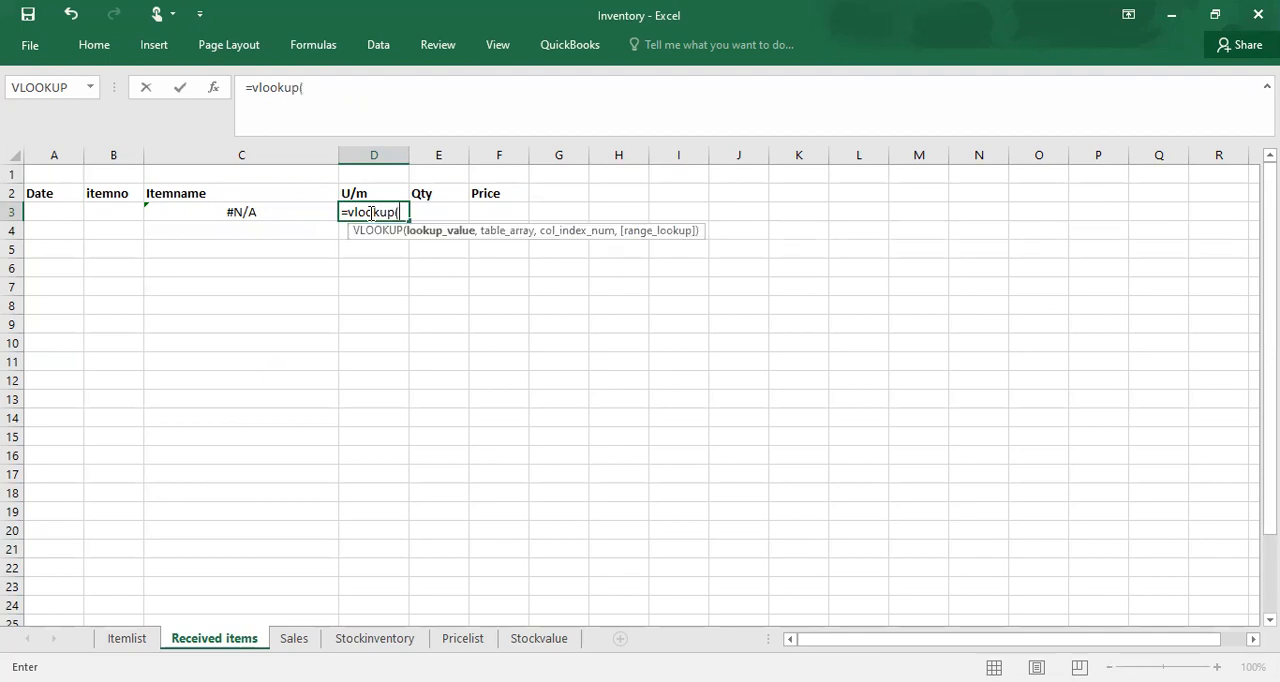
click(106, 214)
text(,)
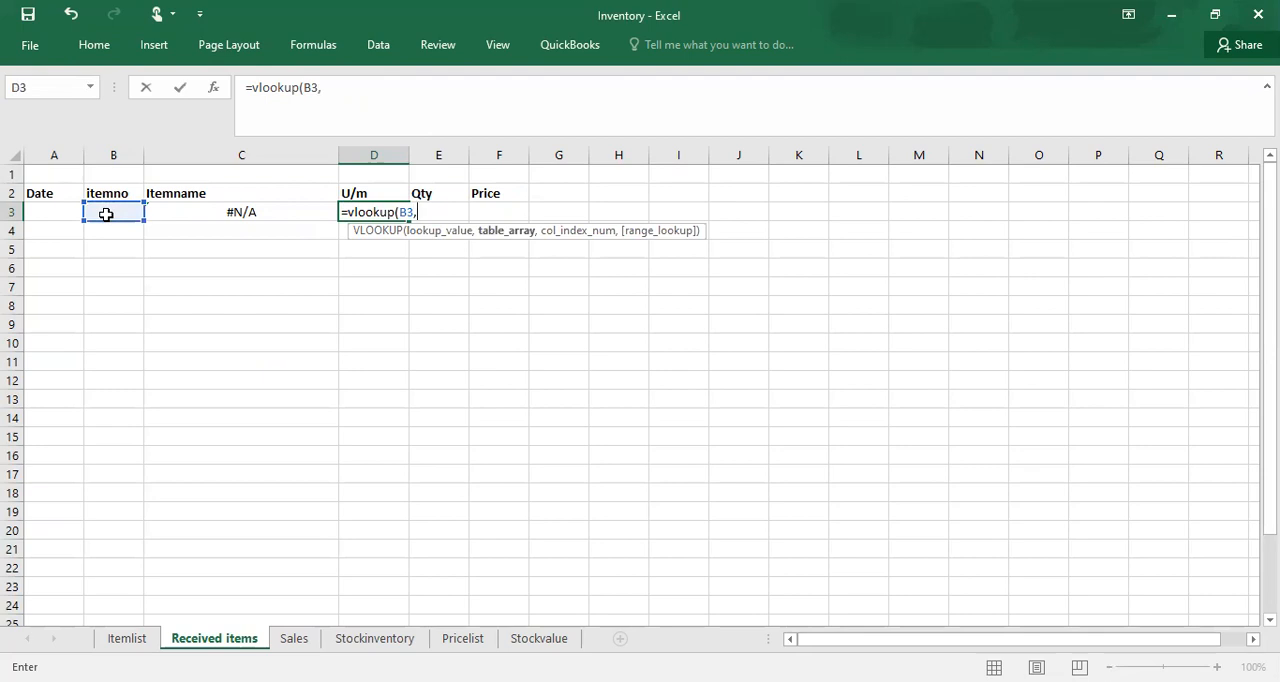
text(it)
key(Tab)
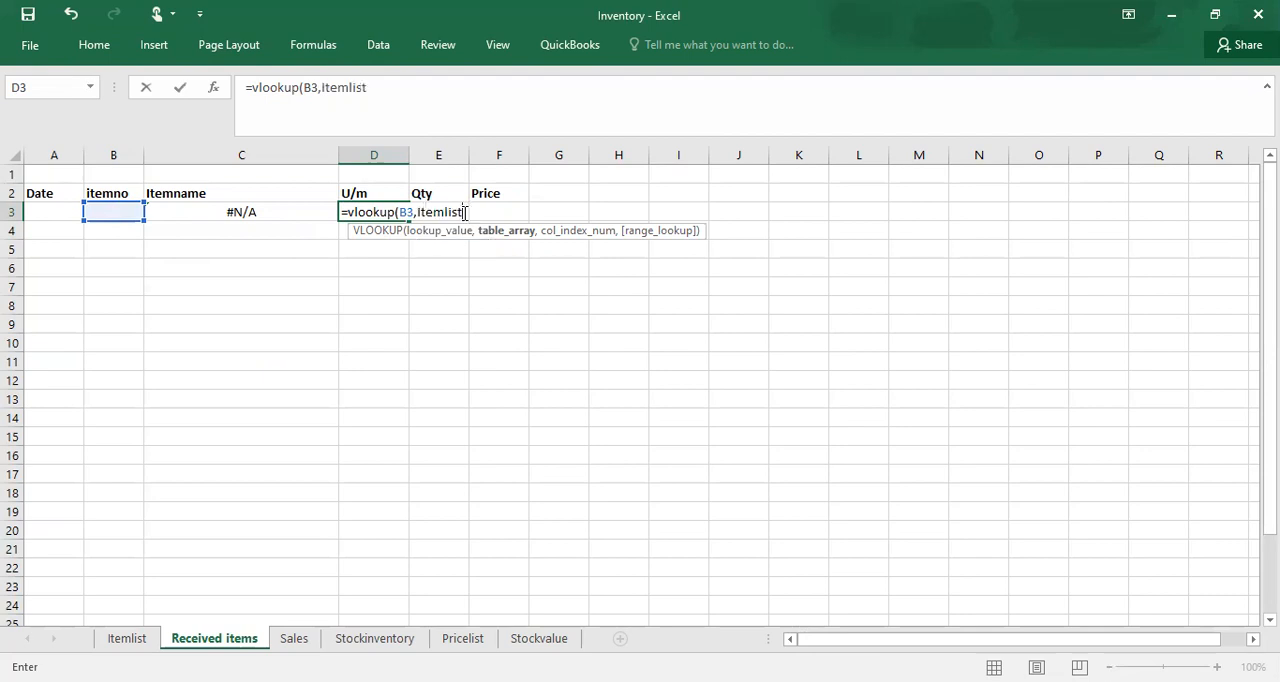
text(,4)
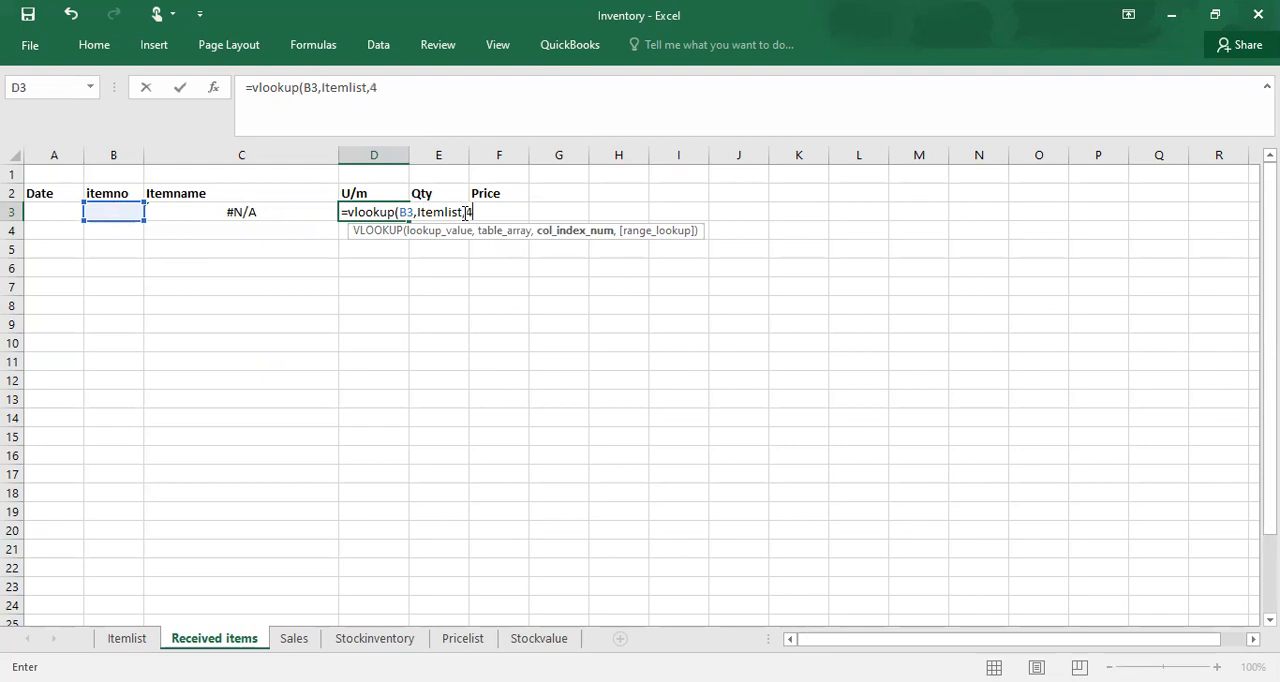
text(,)
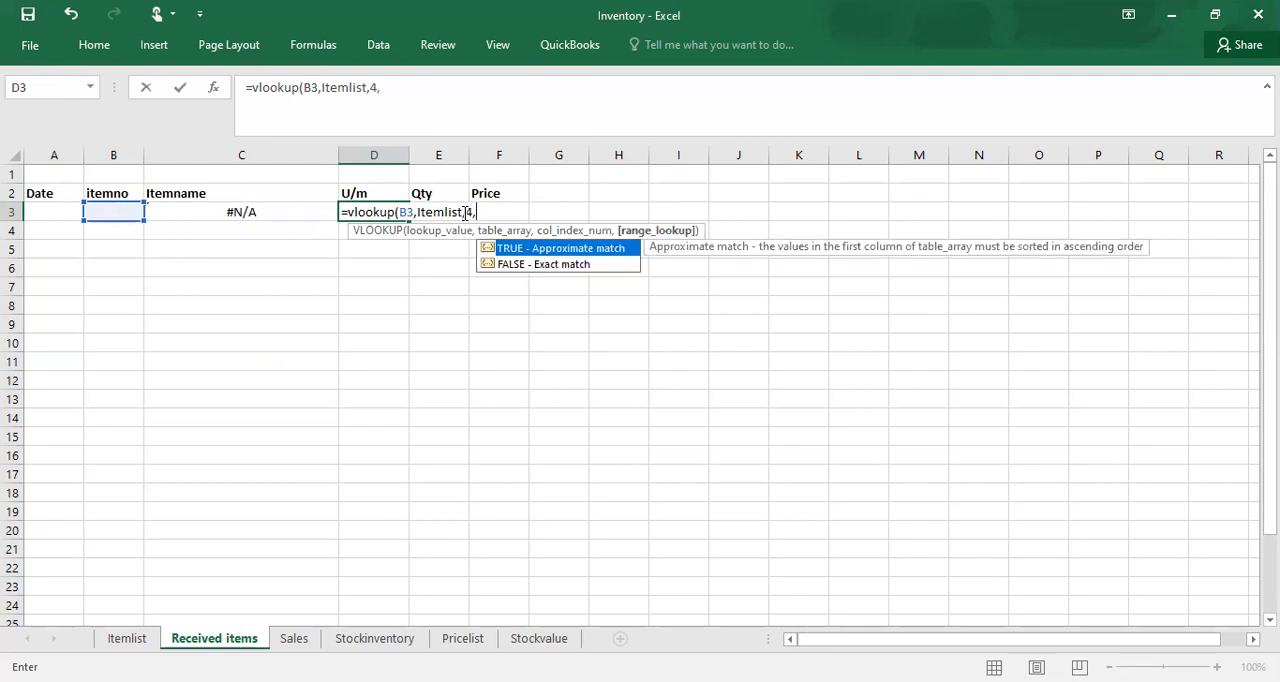
click(586, 267)
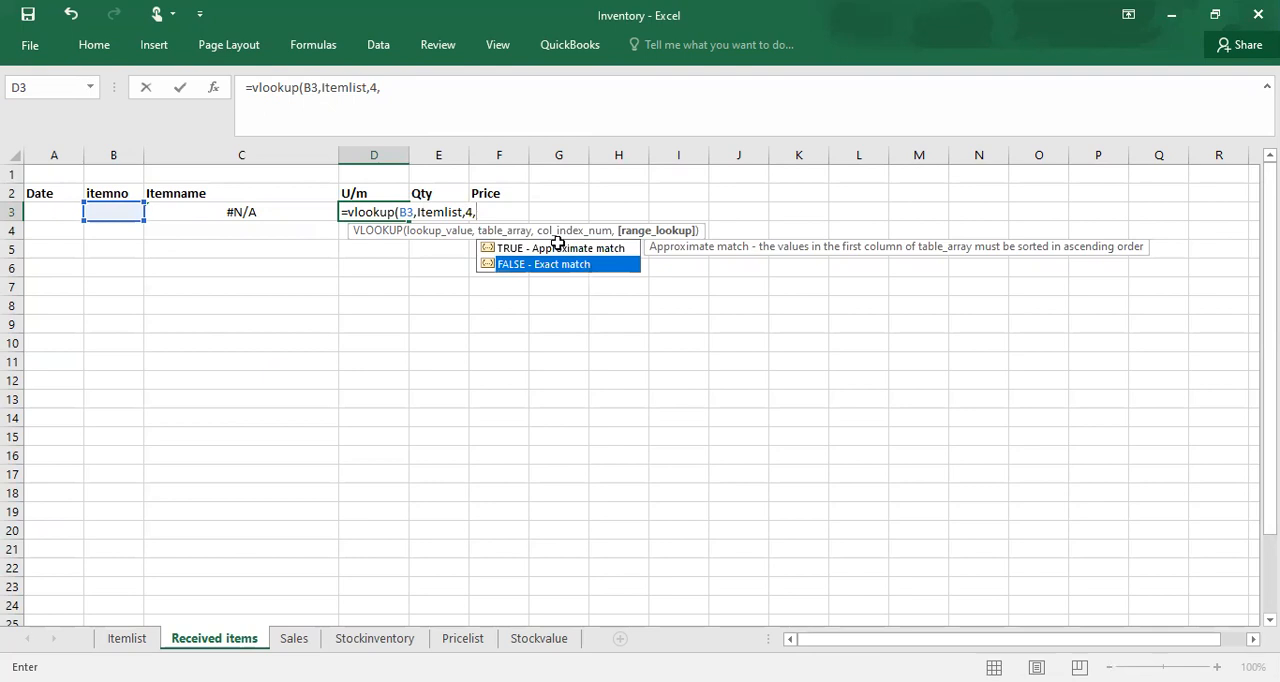
double_click(586, 265)
text())
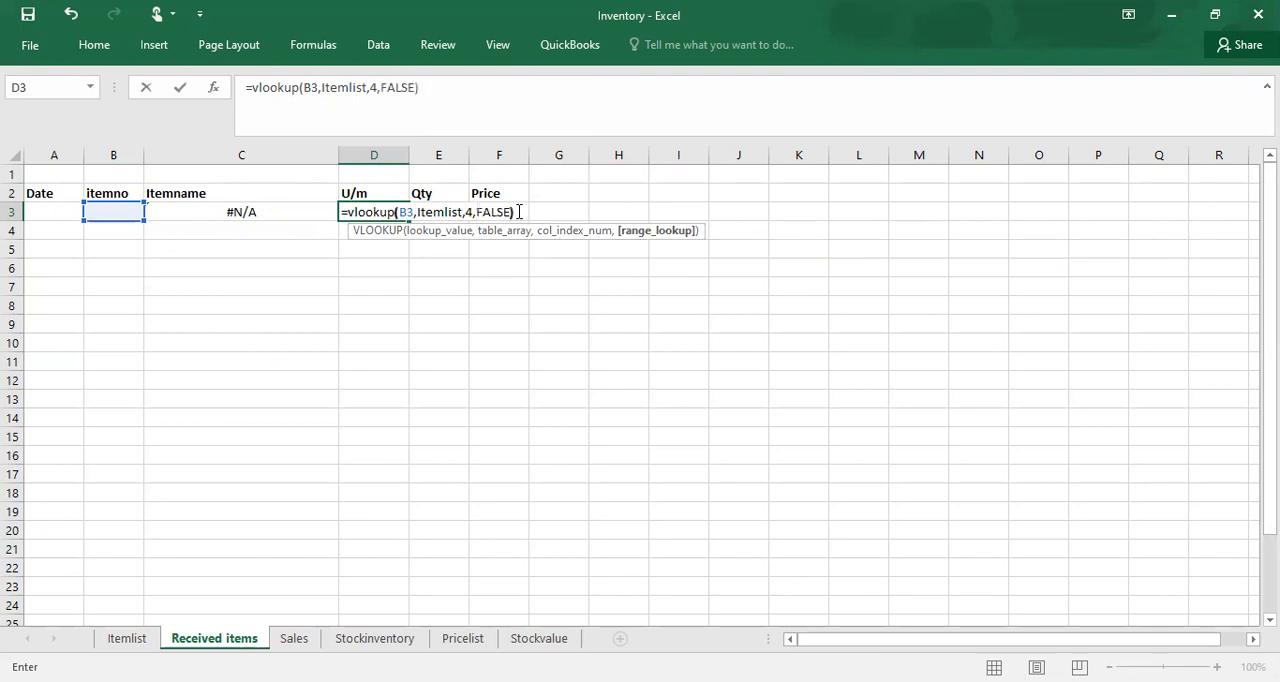
key(Return)
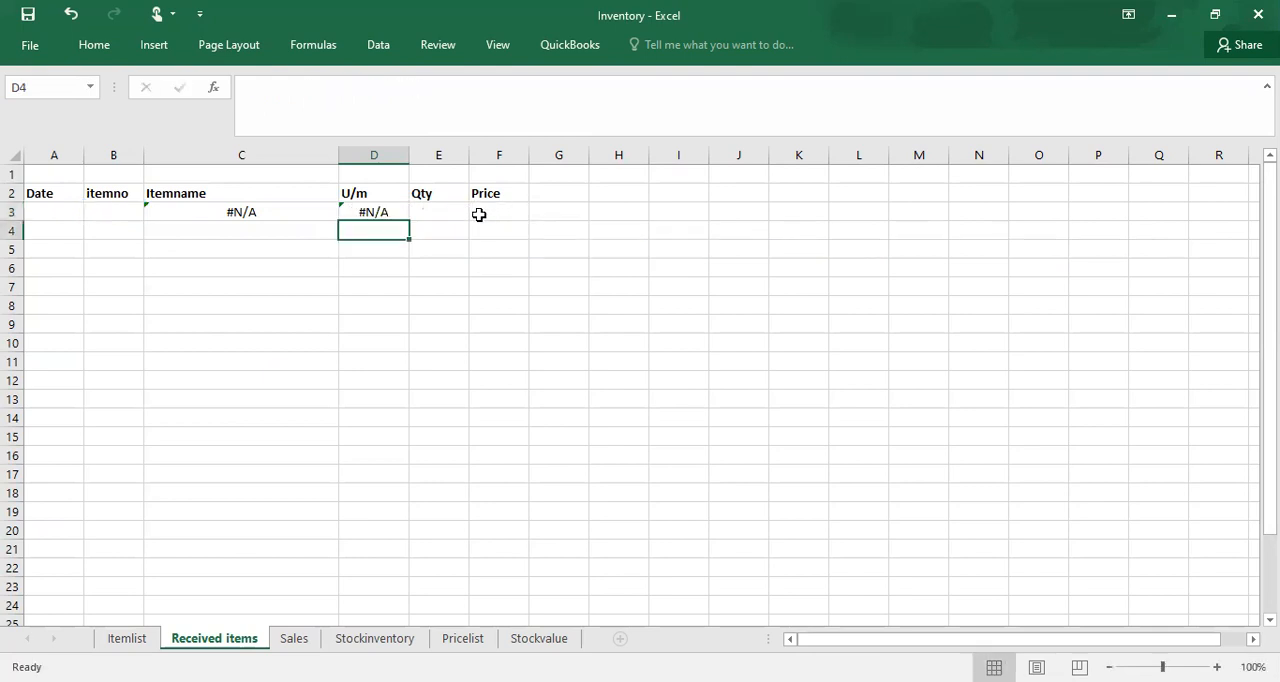
Step: Start a VLOOKUP formula in the Price cell F3 with the item number cell B3 as the lookup value
click(479, 214)
text(=)
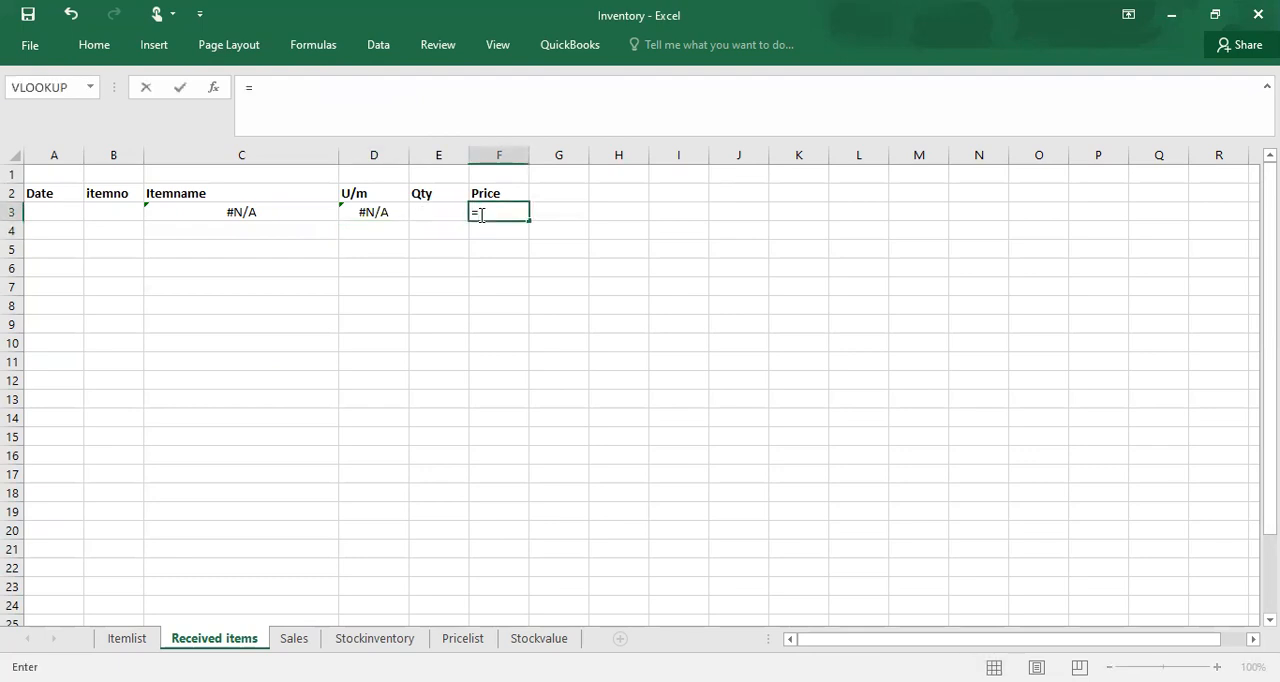
text(v)
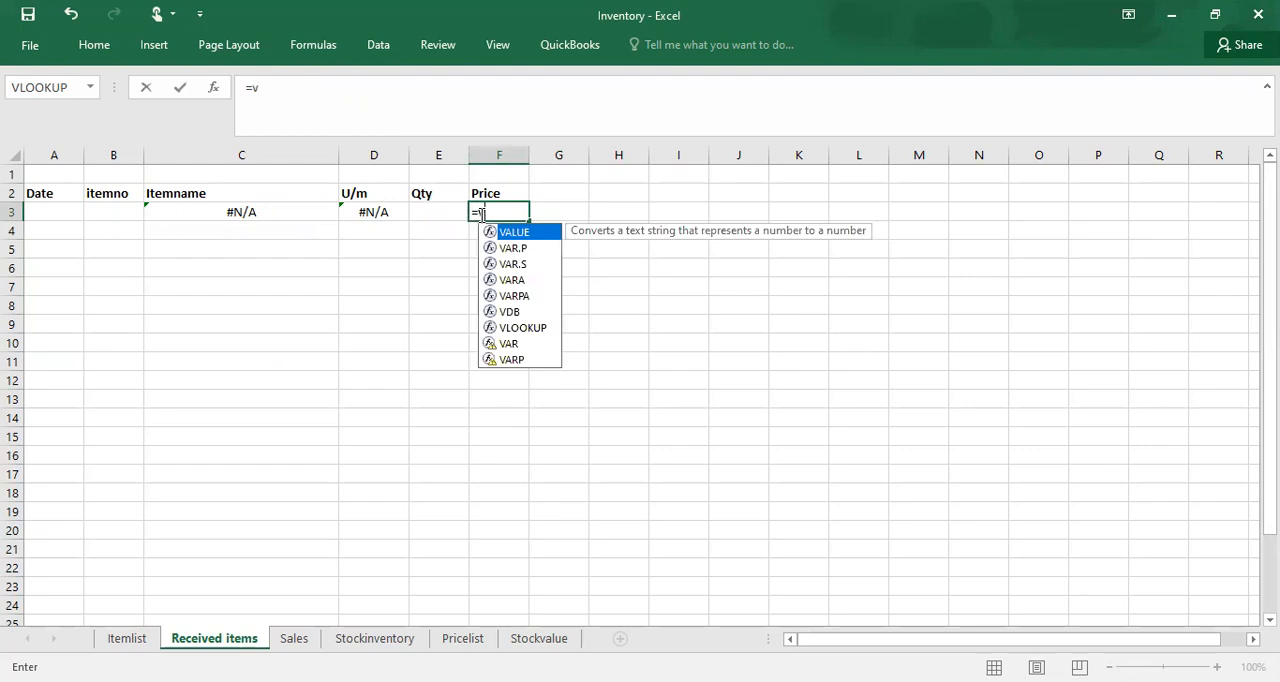
text(lo)
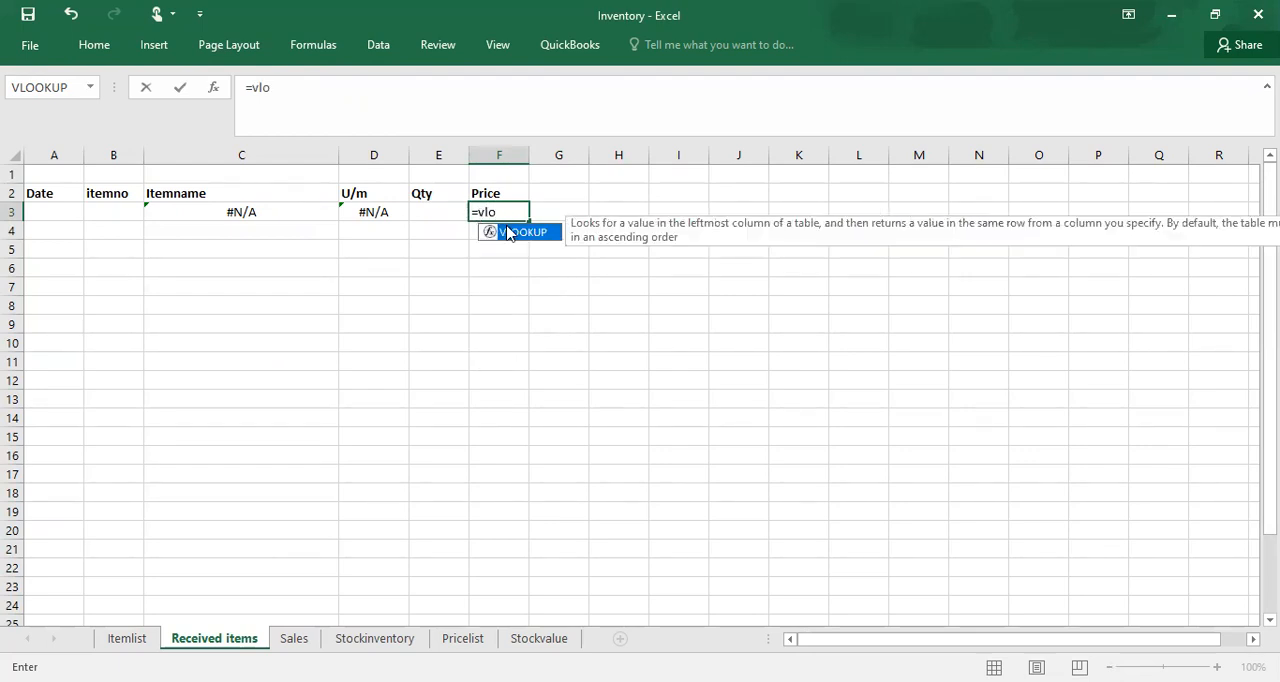
key(Tab)
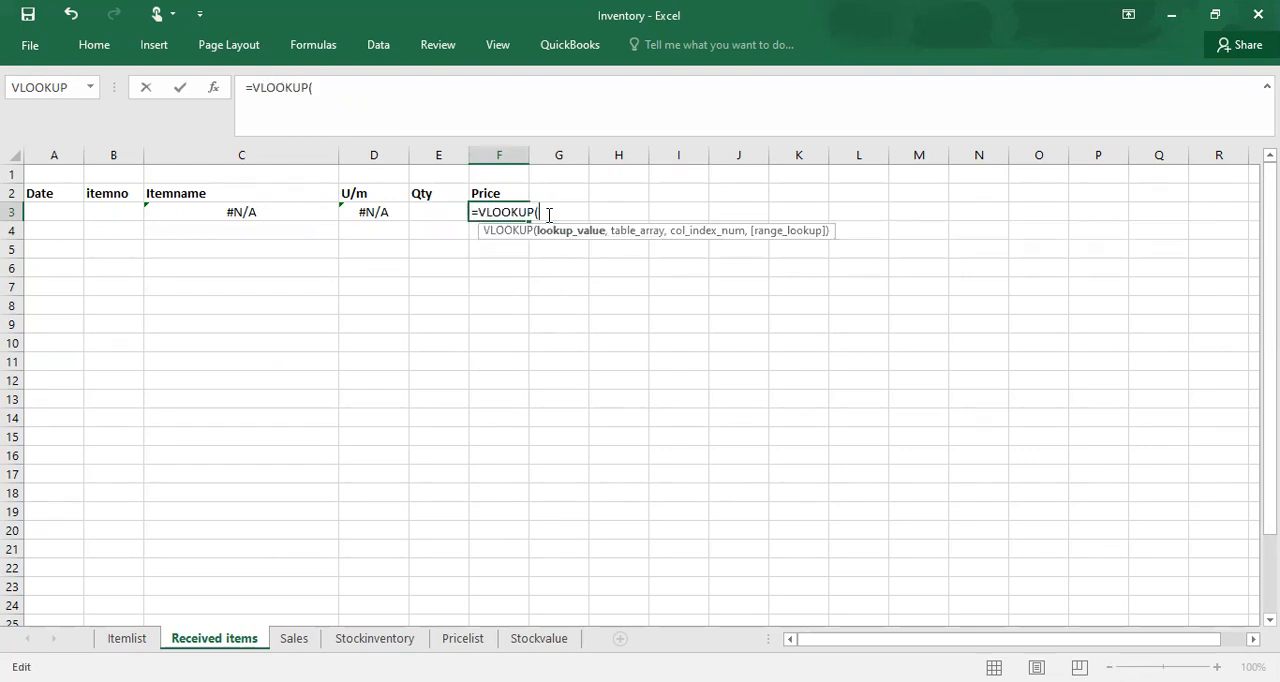
click(112, 209)
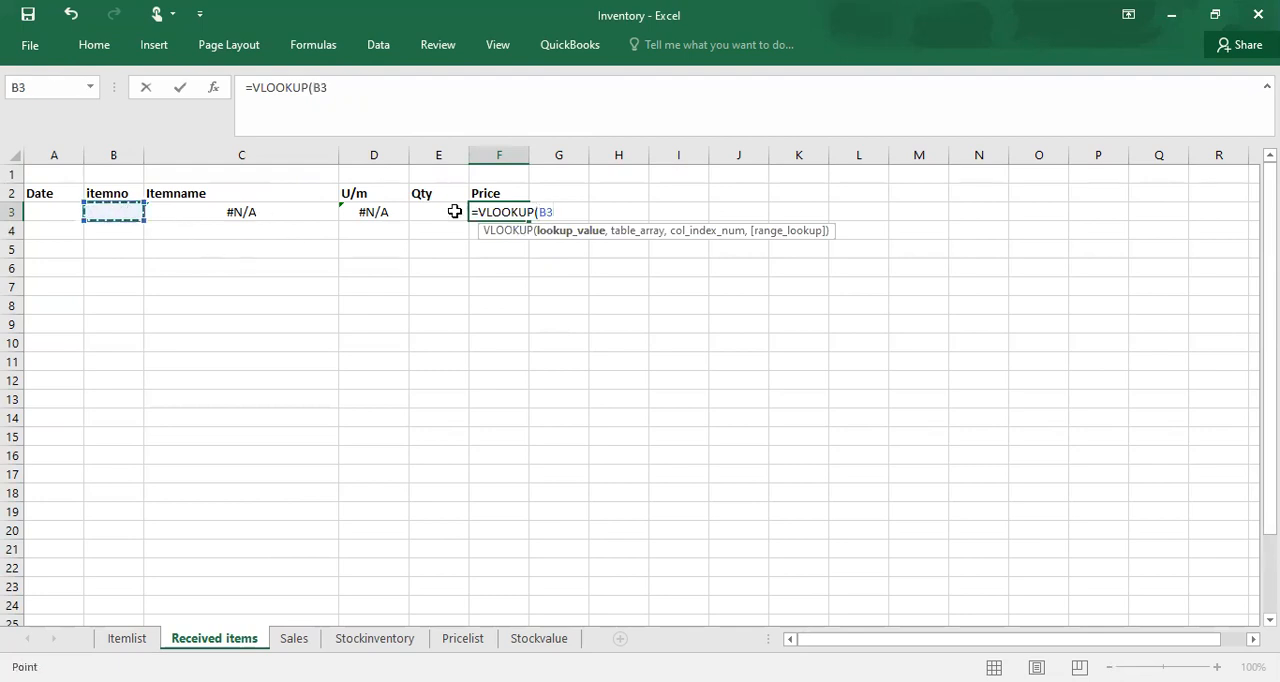
click(177, 207)
drag(136, 204, 121, 207)
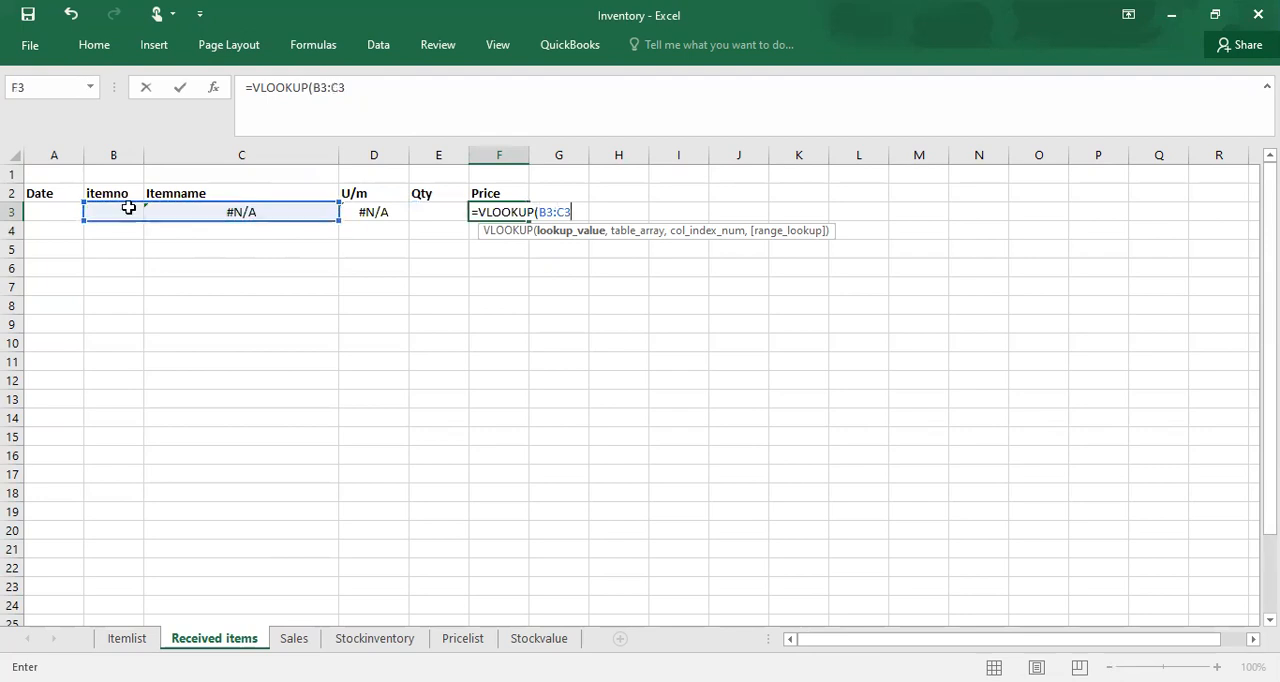
key(Return)
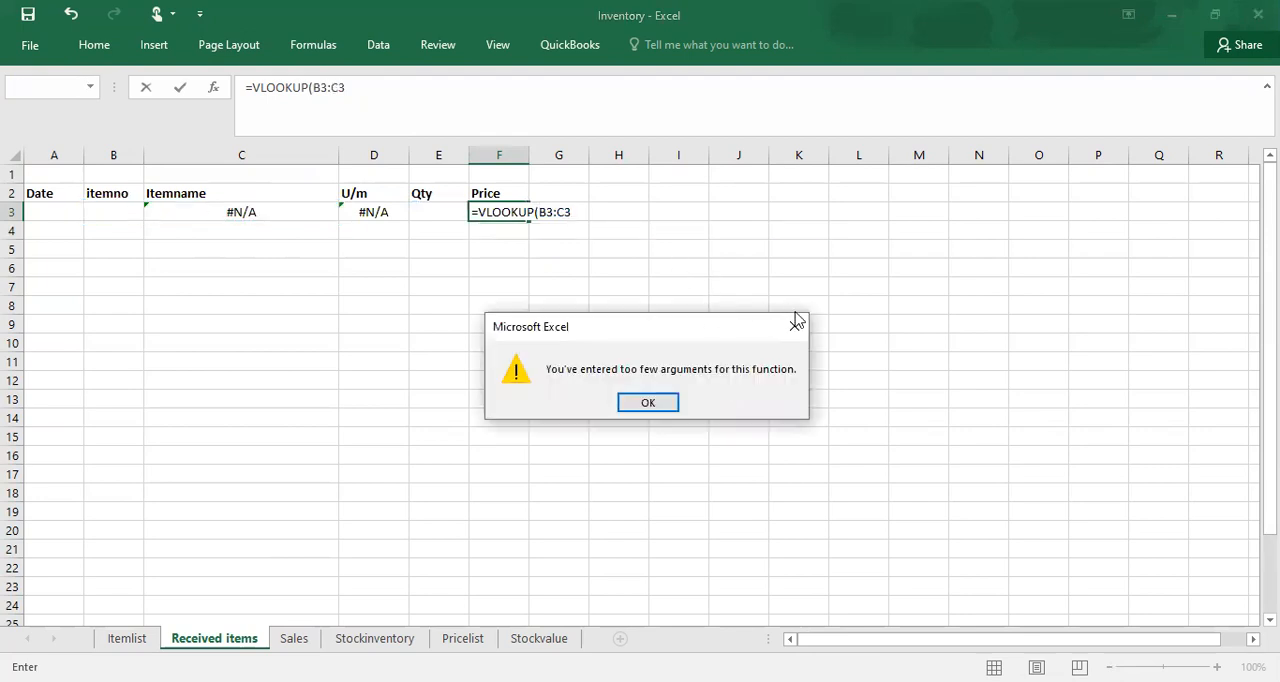
key(Return)
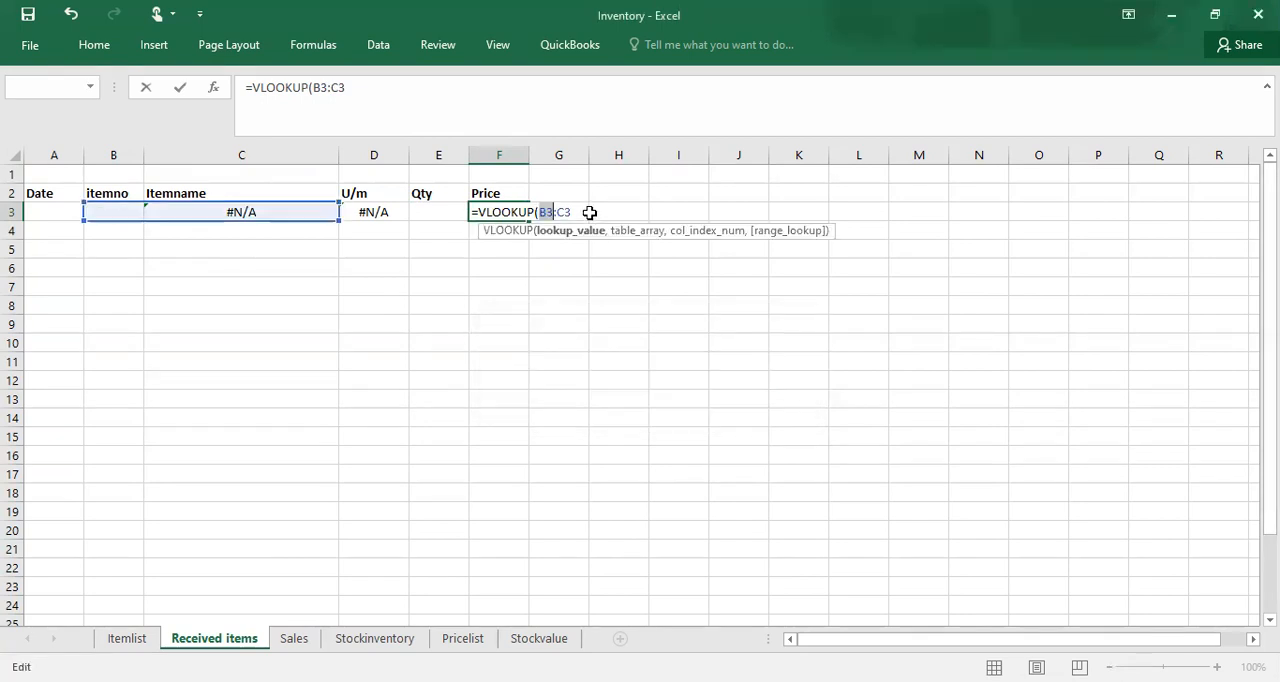
click(577, 212)
key(BackSpace)
key(BackSpace)
key(BackSpace)
key(BackSpace)
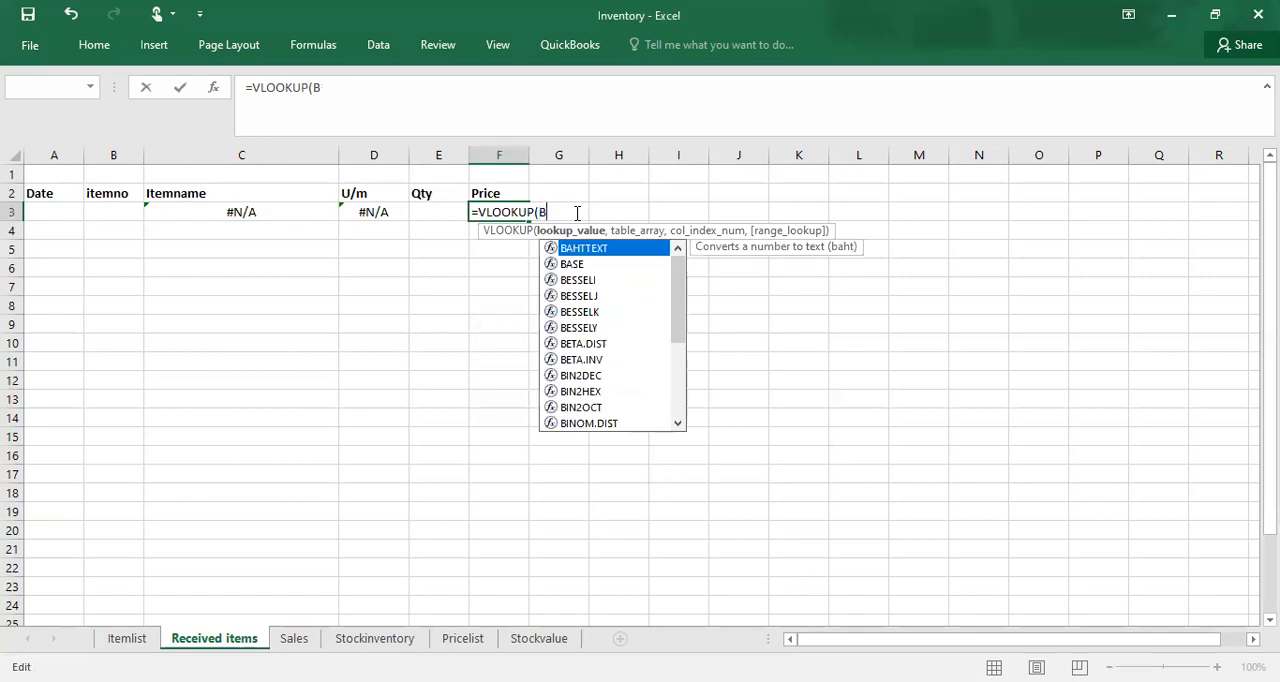
text(3)
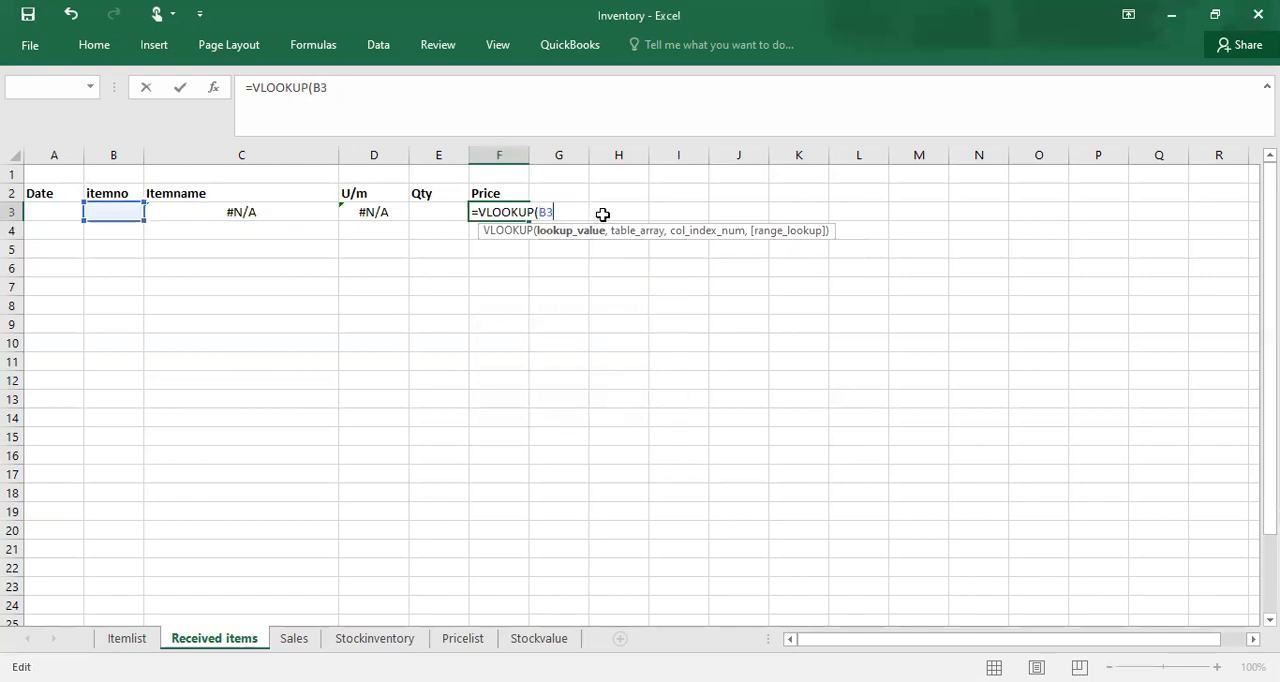
text(,)
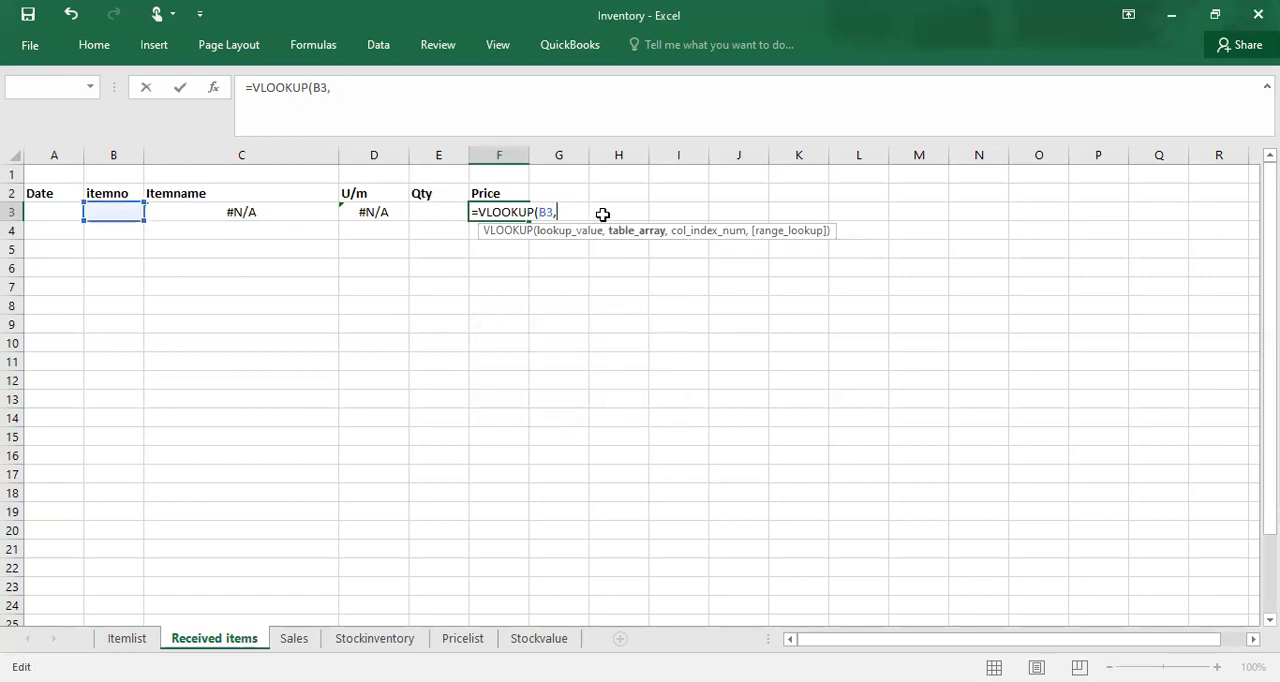
text(ite)
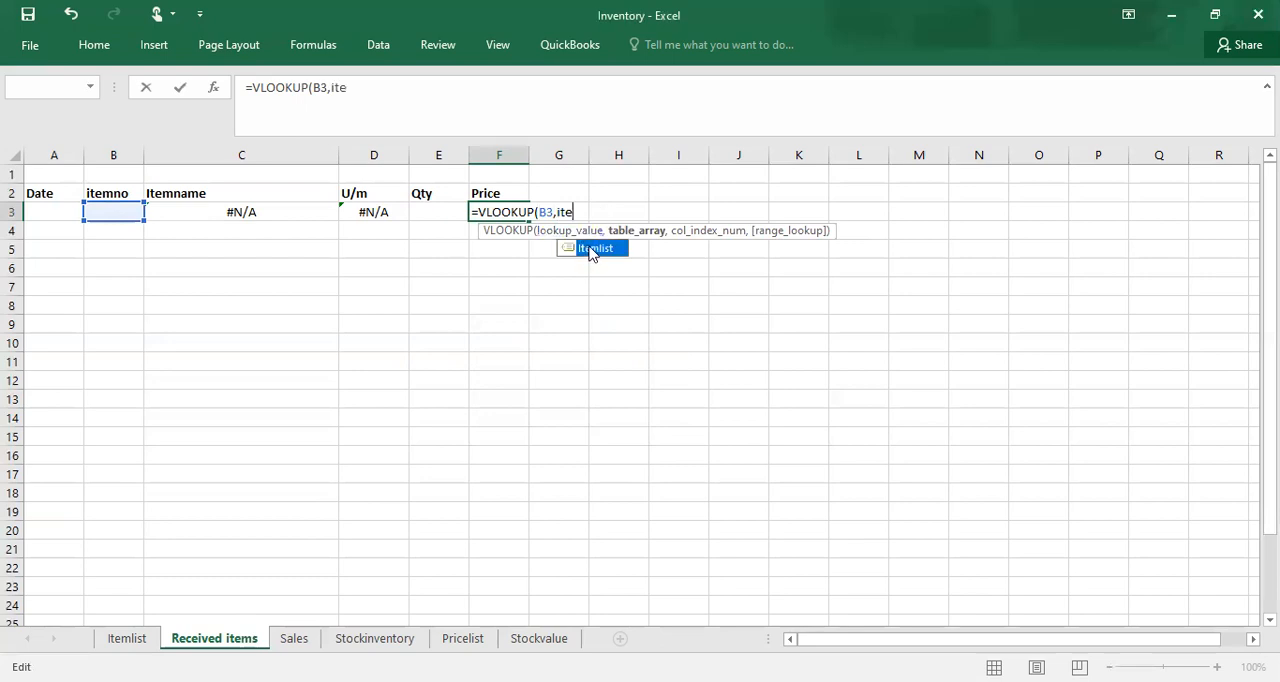
Step: Complete the VLOOKUP in F3 with Itemlist as the table, column index 6 and FALSE for an exact match
double_click(593, 249)
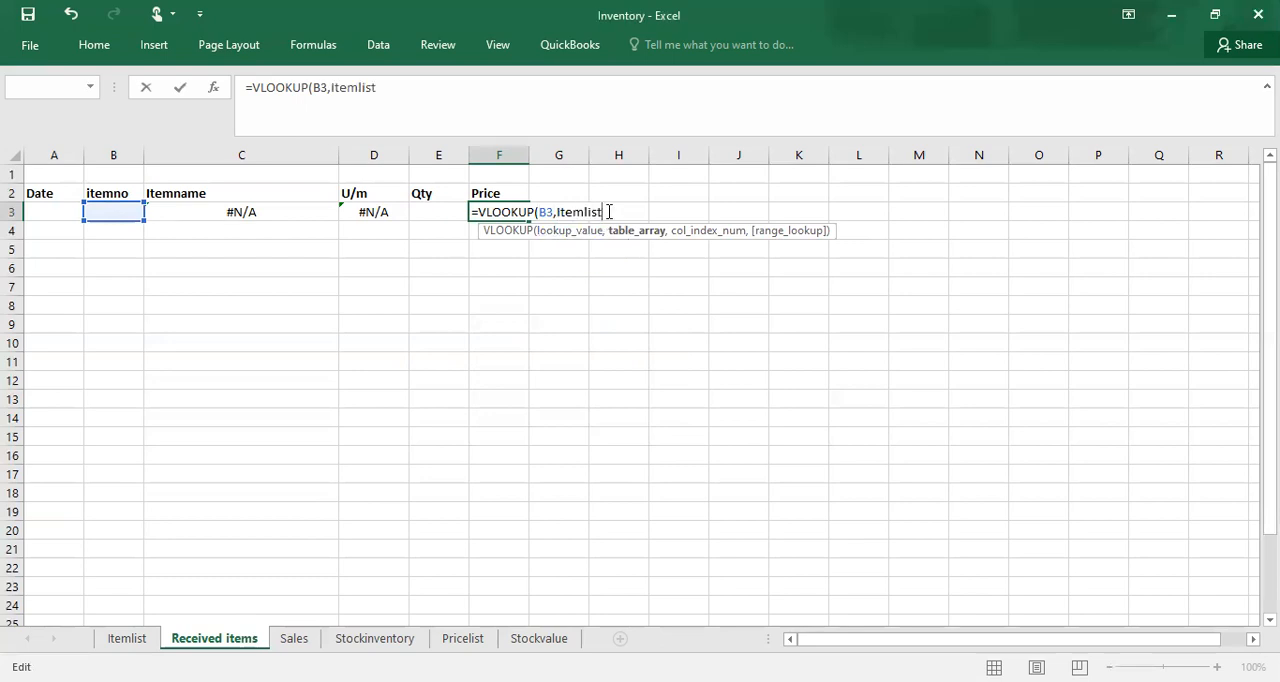
text(,6)
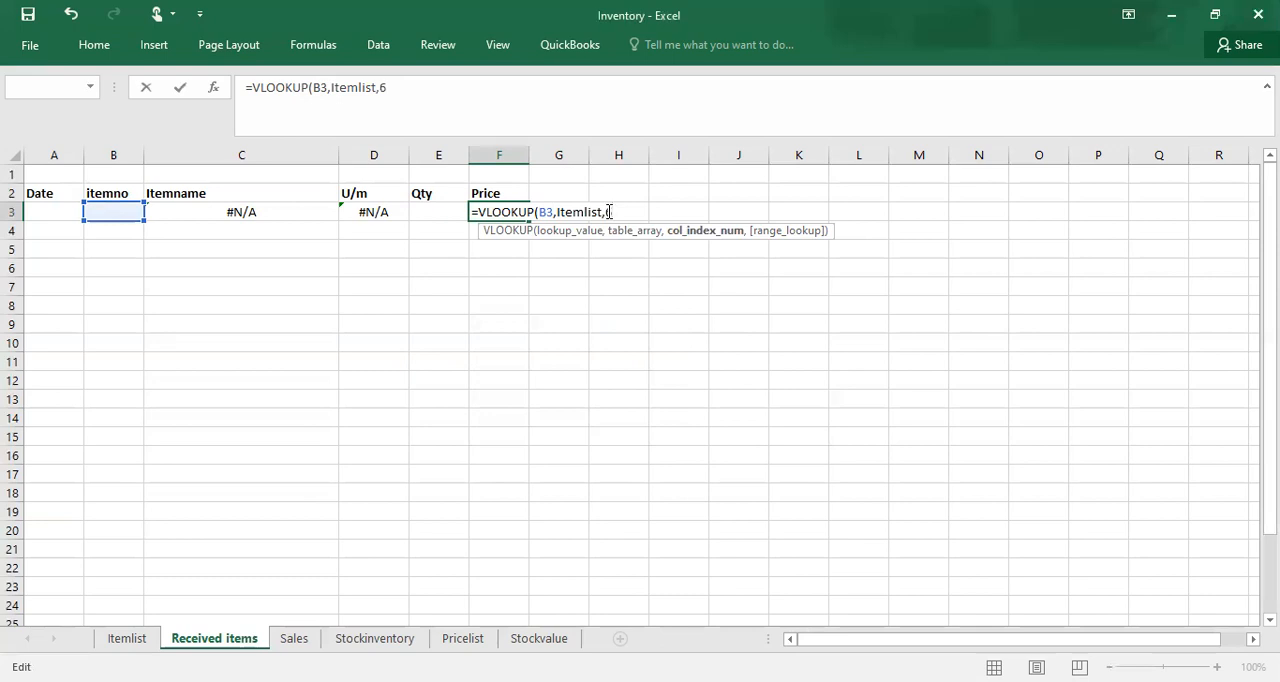
text(,false)
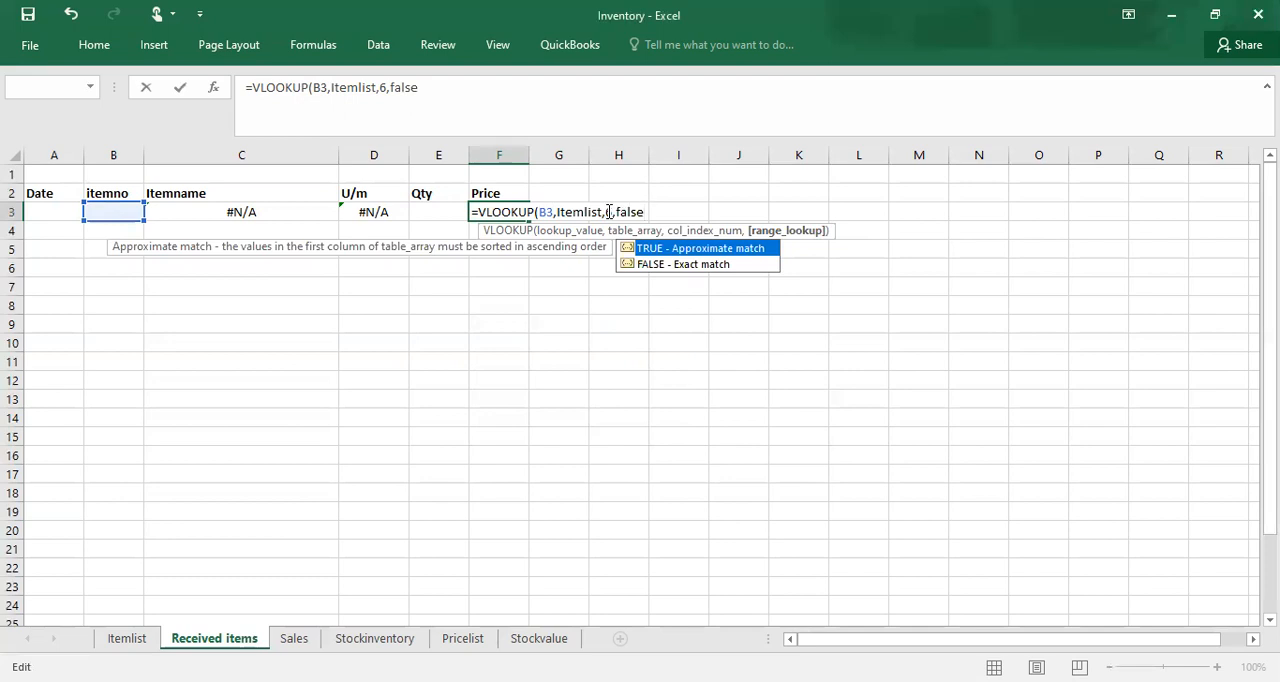
key(Return)
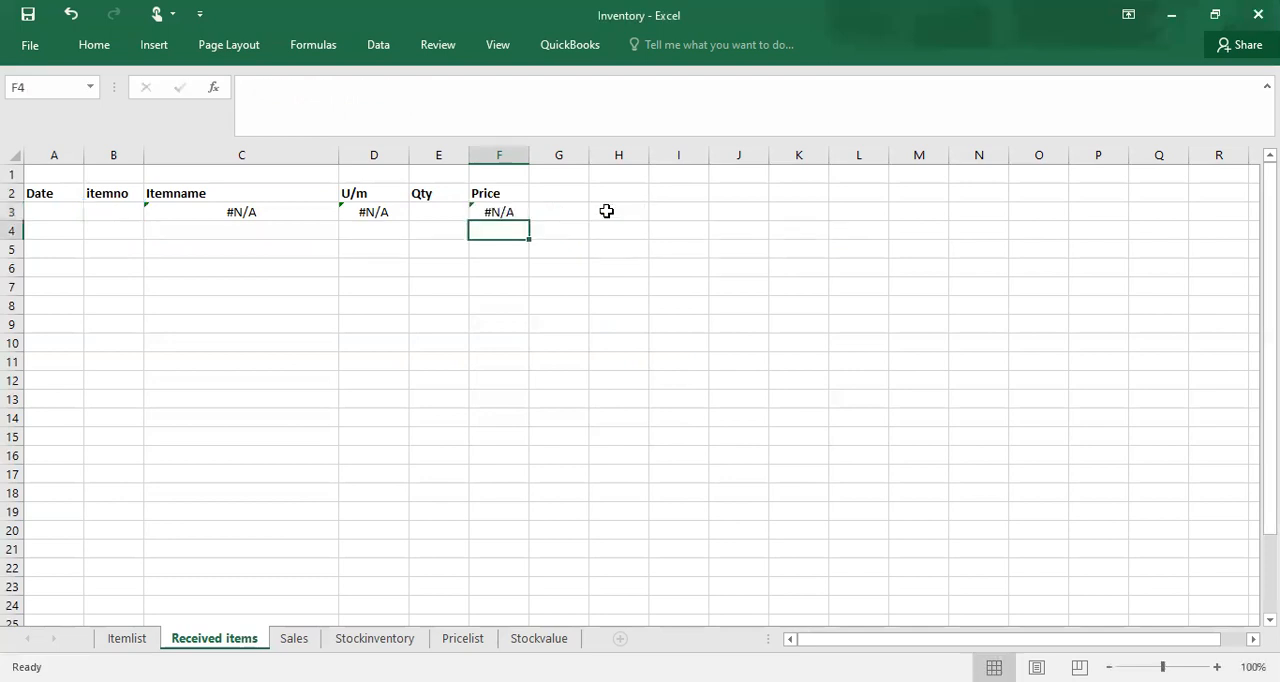
Step: Enter item number 1 in cell B3 and compare the fetched details with the first item on the Itemlist sheet
click(132, 213)
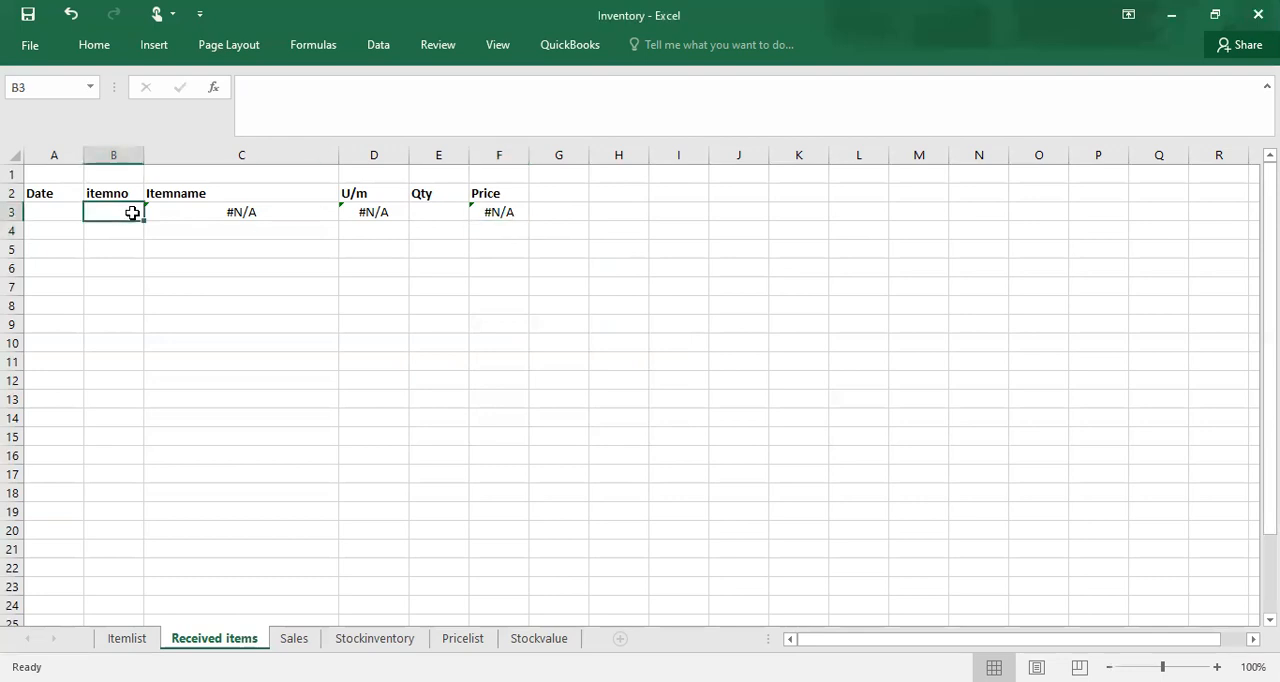
text(1)
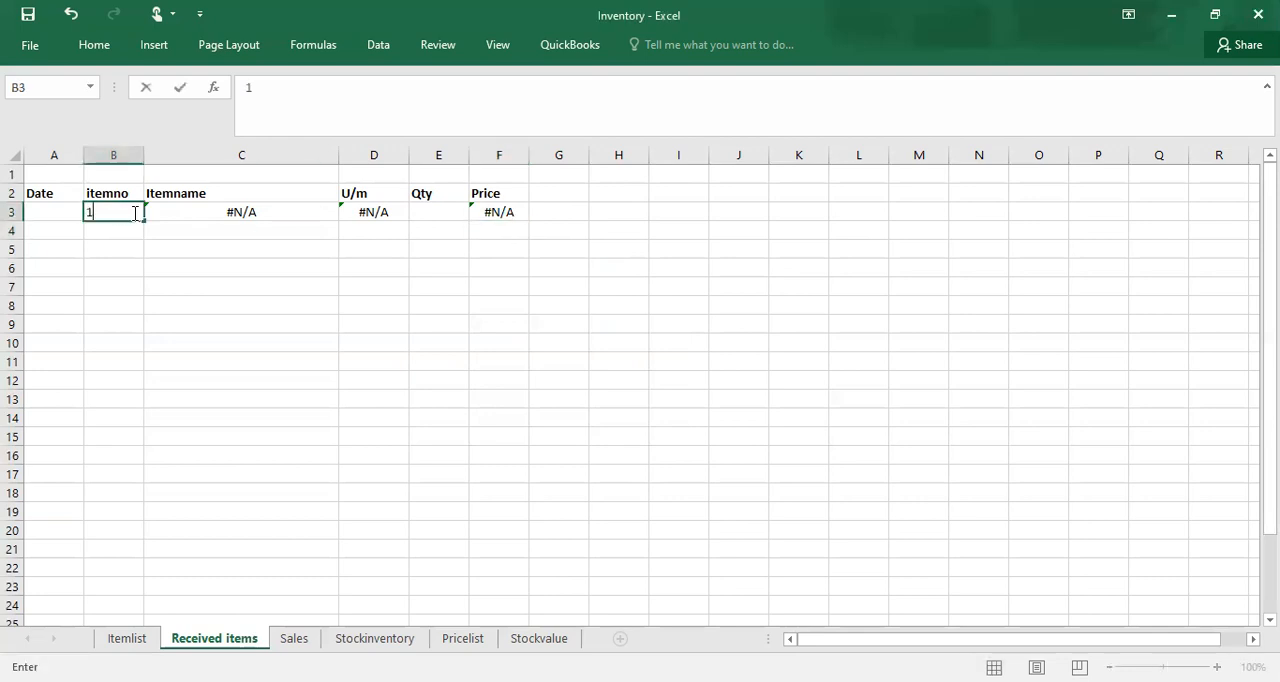
click(119, 235)
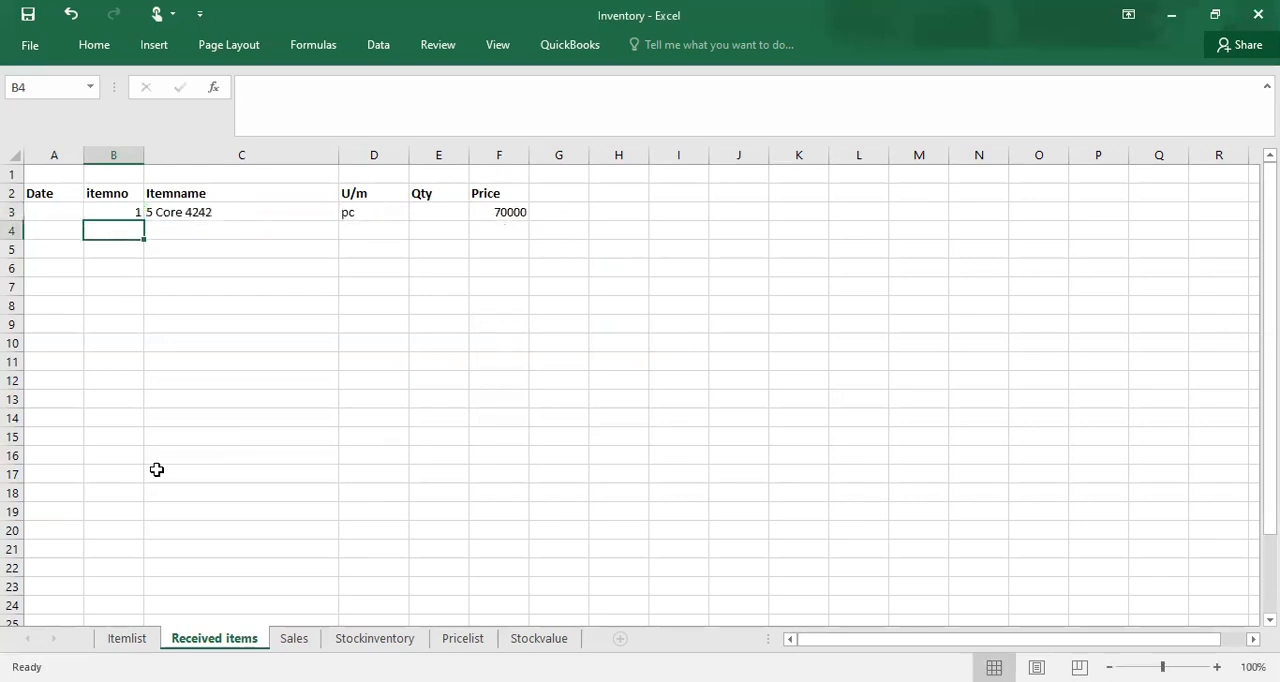
click(127, 643)
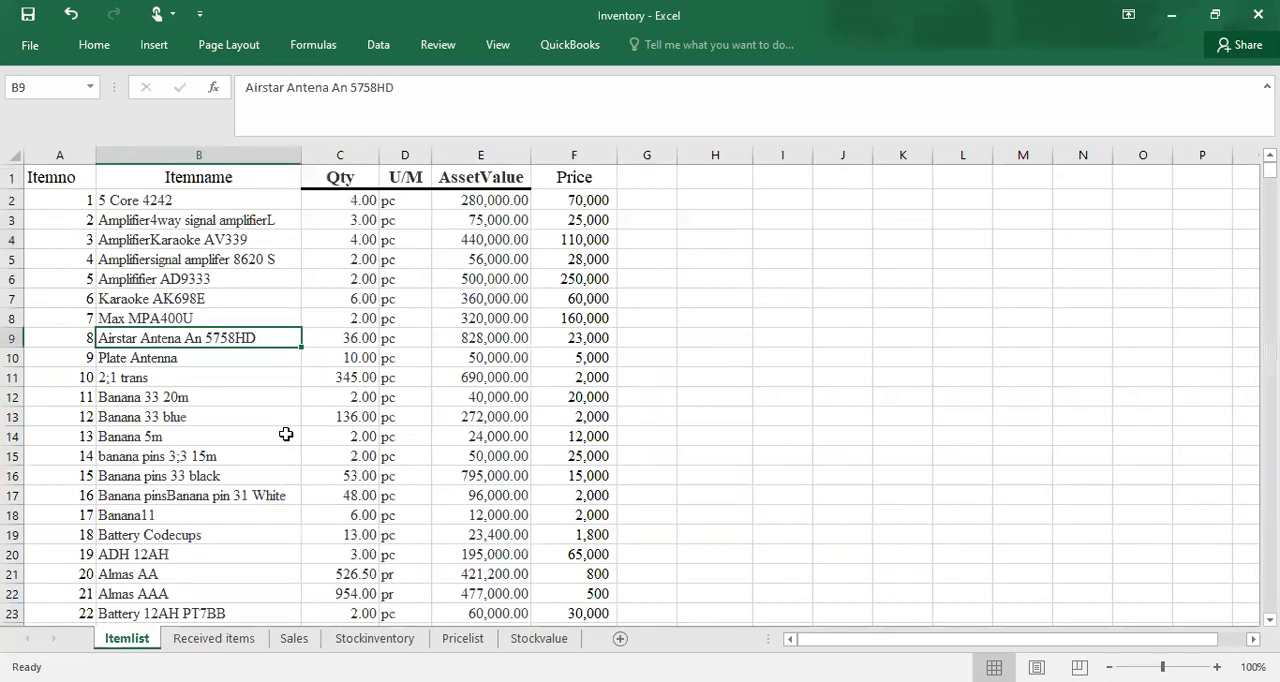
click(224, 203)
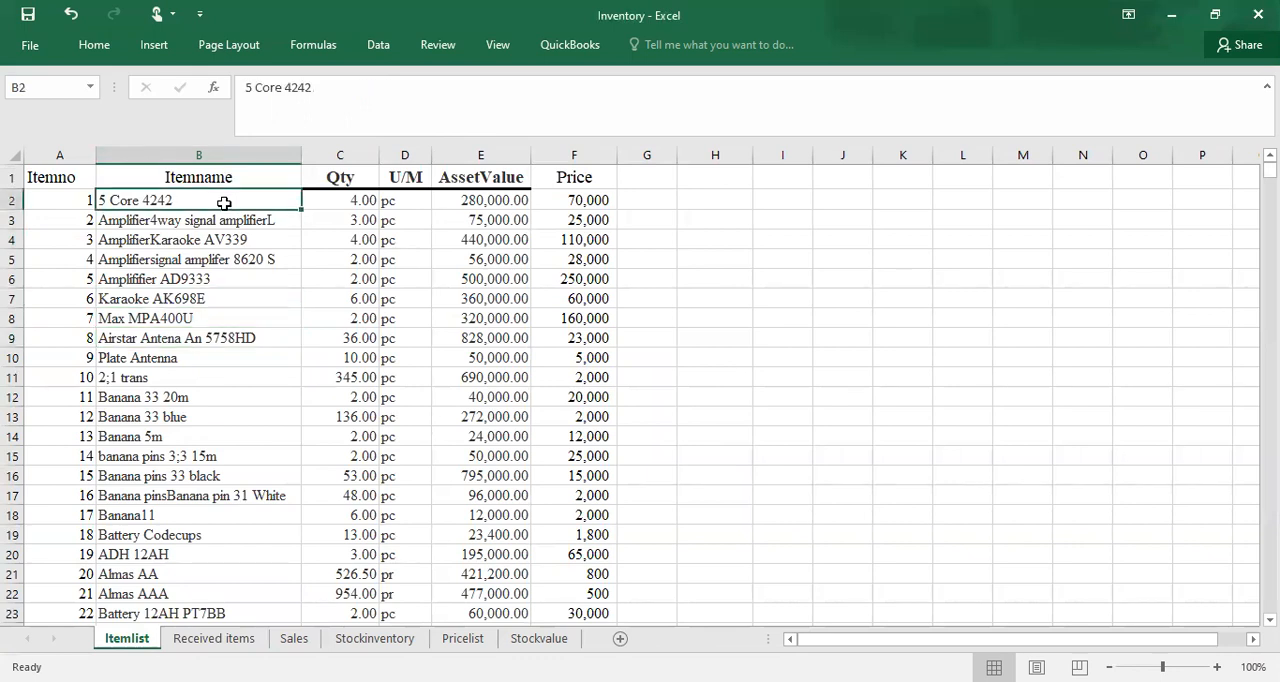
Step: Enter a quantity of 100 for item 1 in cell E3 of Received items and select the row's Date cell
click(233, 640)
click(443, 210)
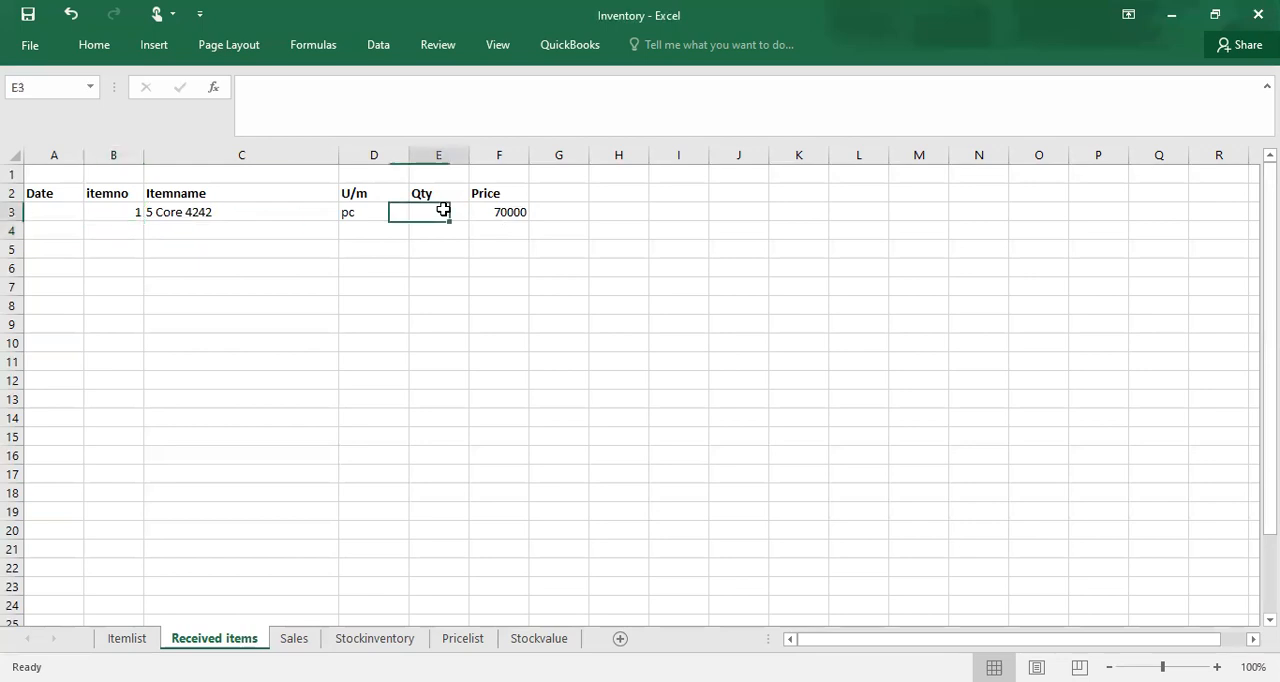
text(100)
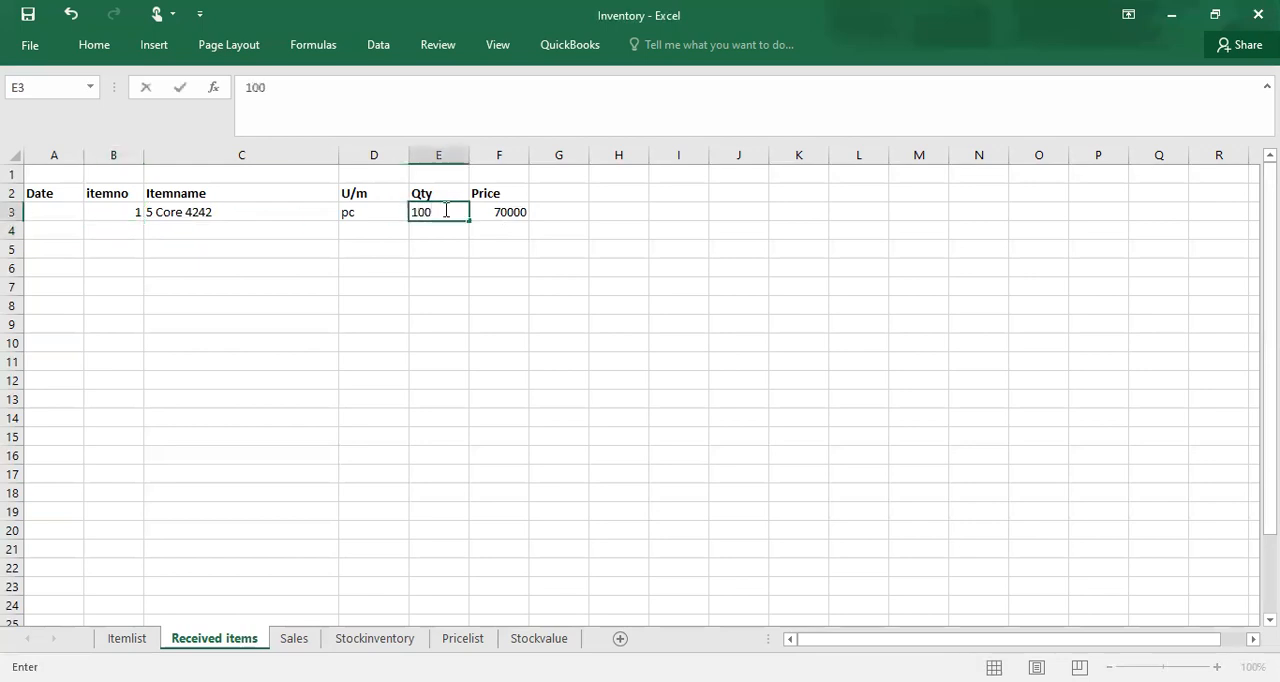
click(420, 230)
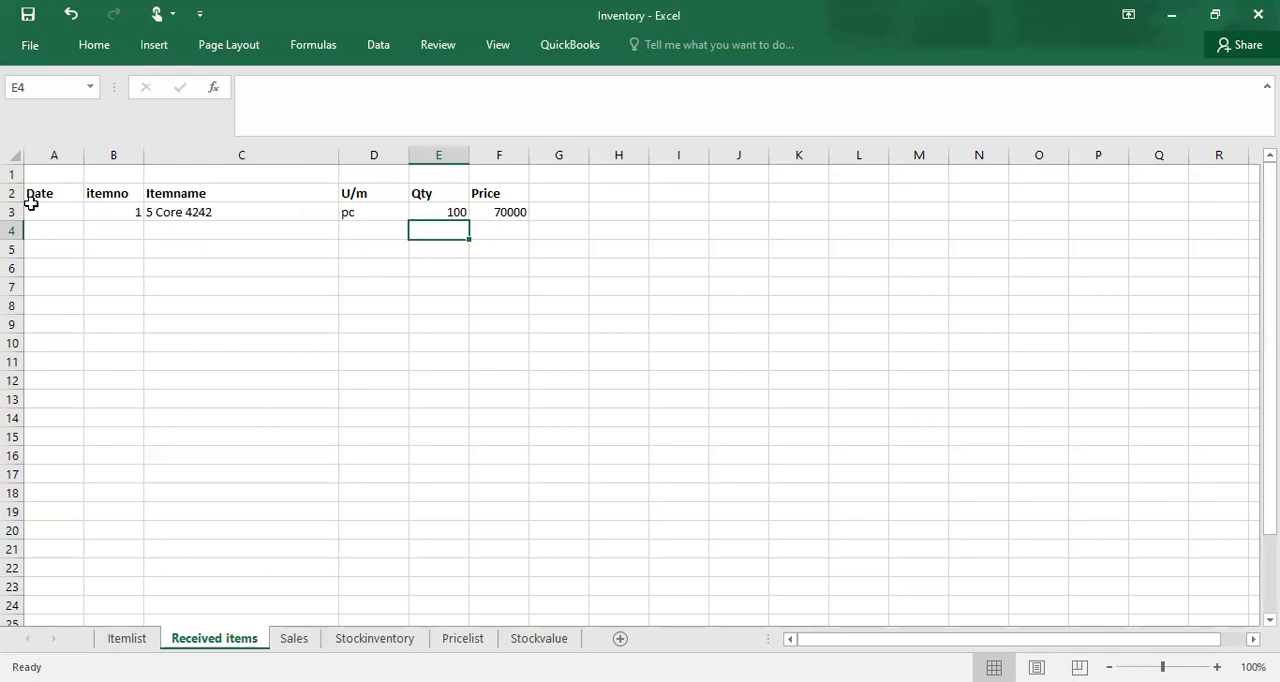
click(66, 218)
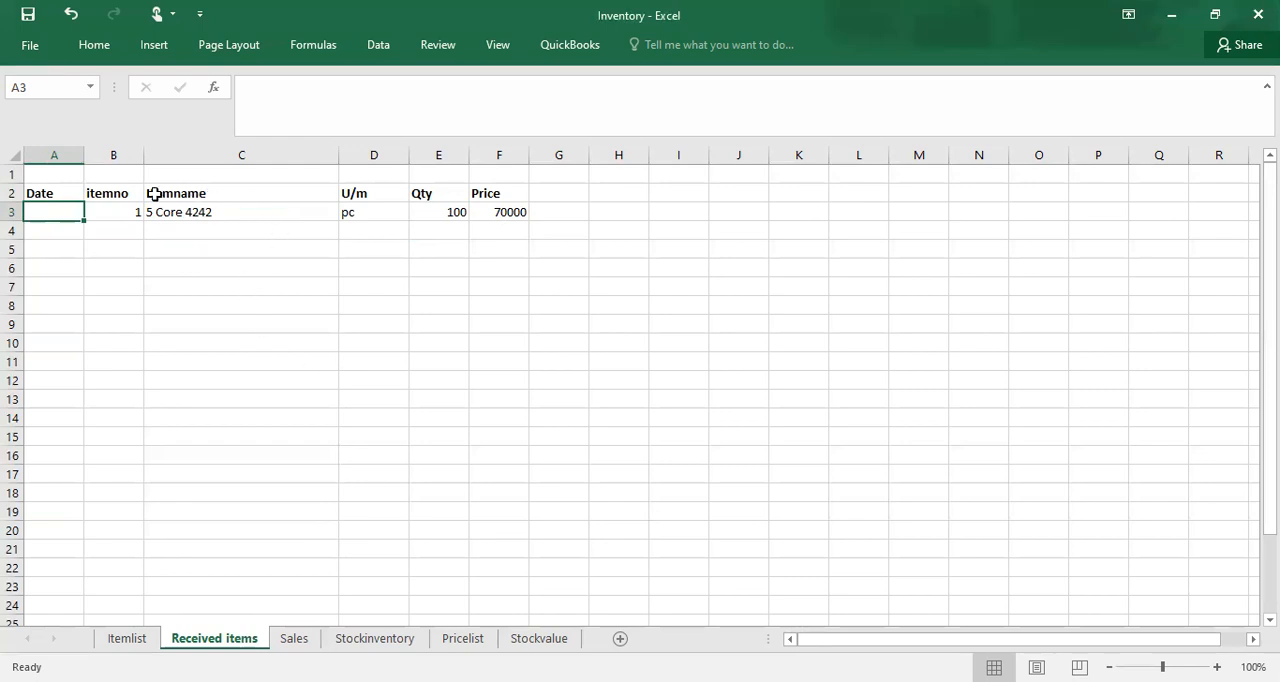
Step: Fill the item name lookup formula in C3 of Received items down to row 25
click(183, 211)
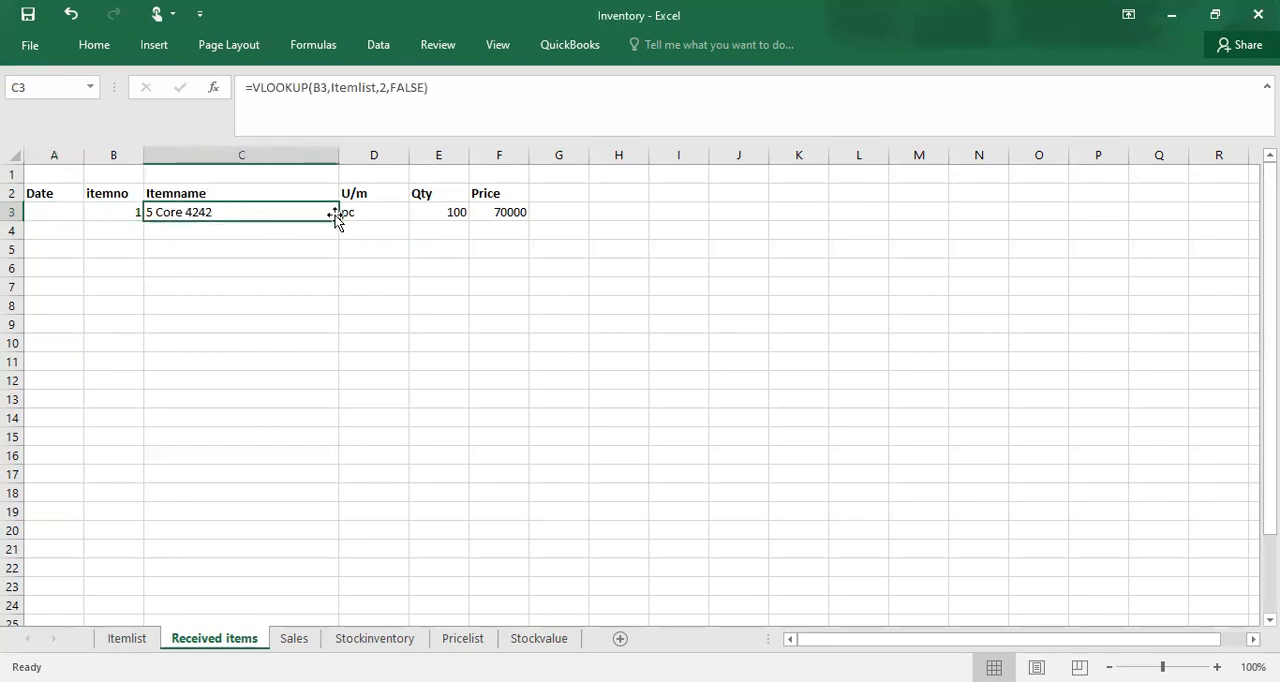
drag(336, 219, 310, 558)
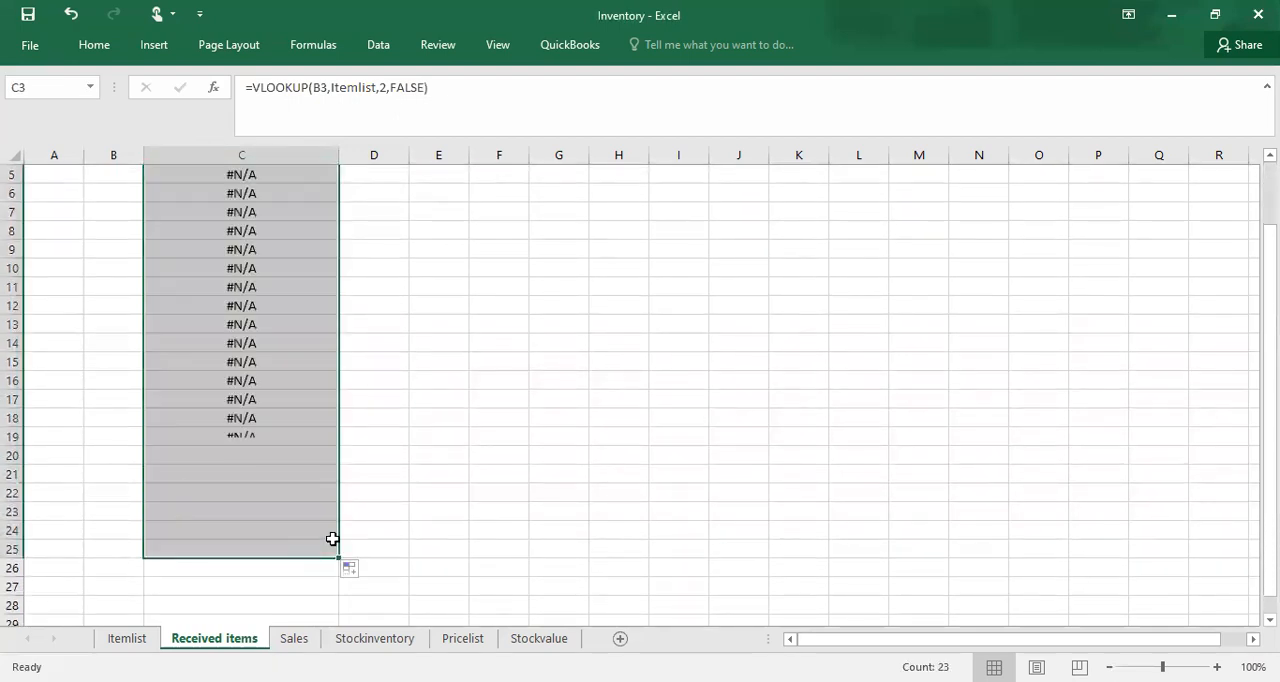
click(397, 456)
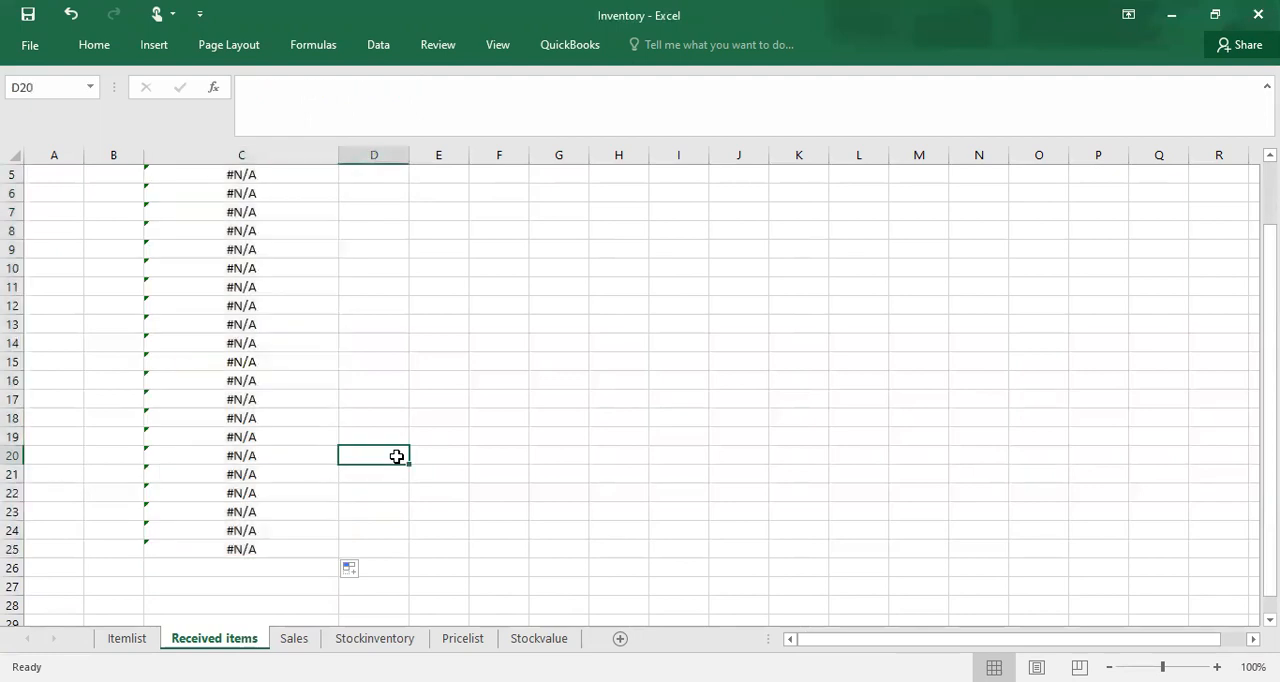
Step: Fill the U/m lookup formula in D3 down to row 25
key(Up)
key(Up)
key(Up)
key(Up)
key(Up)
key(Up)
key(Up)
key(Up)
key(Up)
key(Up)
key(Up)
key(Up)
key(Up)
key(Up)
key(Up)
key(Up)
key(Up)
key(Up)
key(Up)
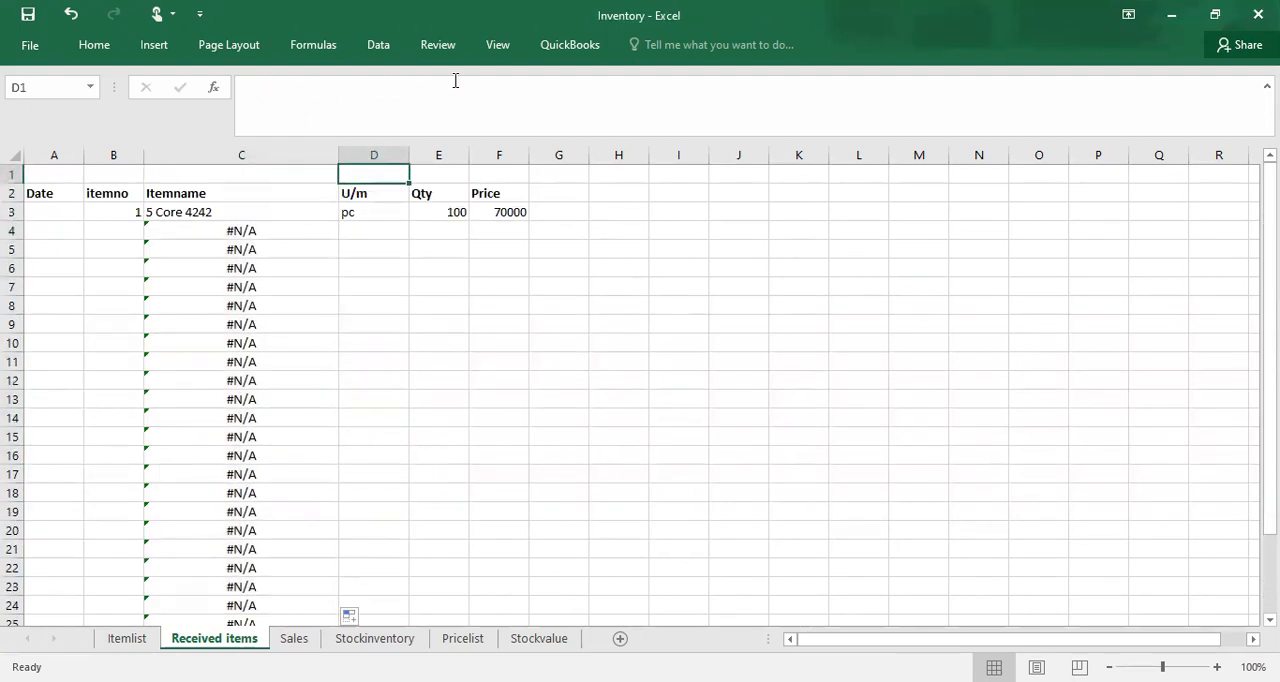
click(370, 216)
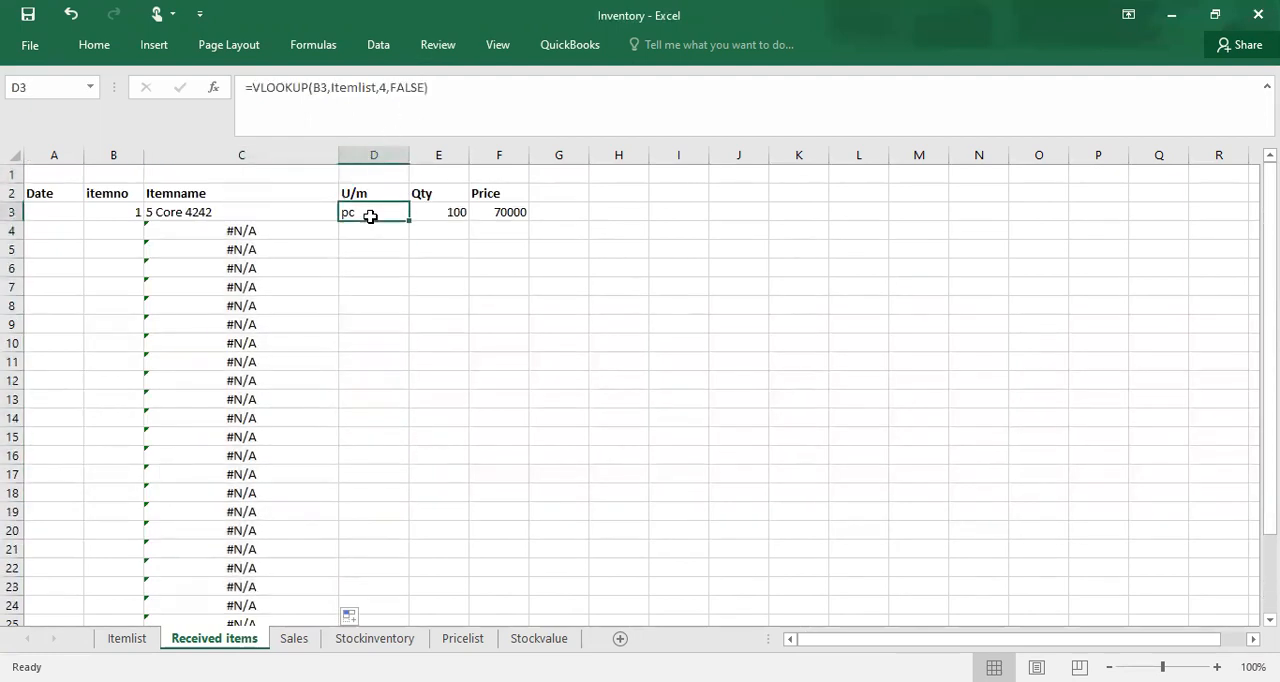
drag(410, 220, 379, 559)
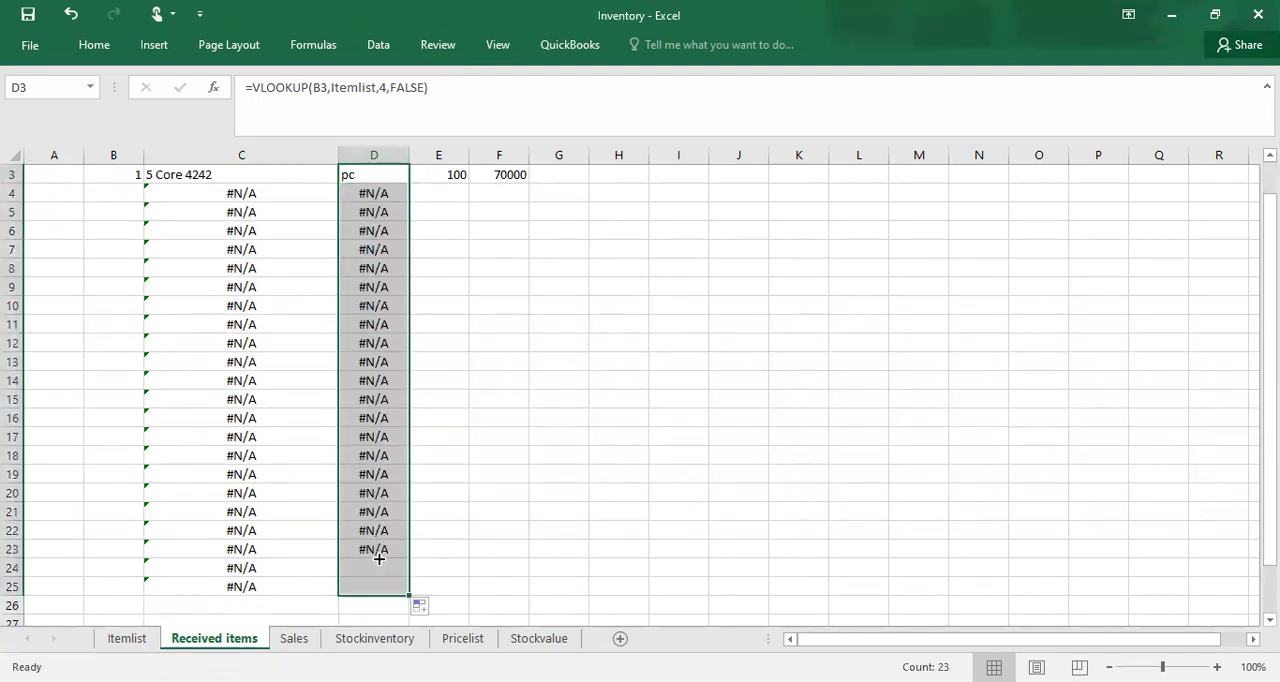
Step: Fill the quantity of 100 in E3 and the Price lookup formula in F3 down to row 25
click(455, 176)
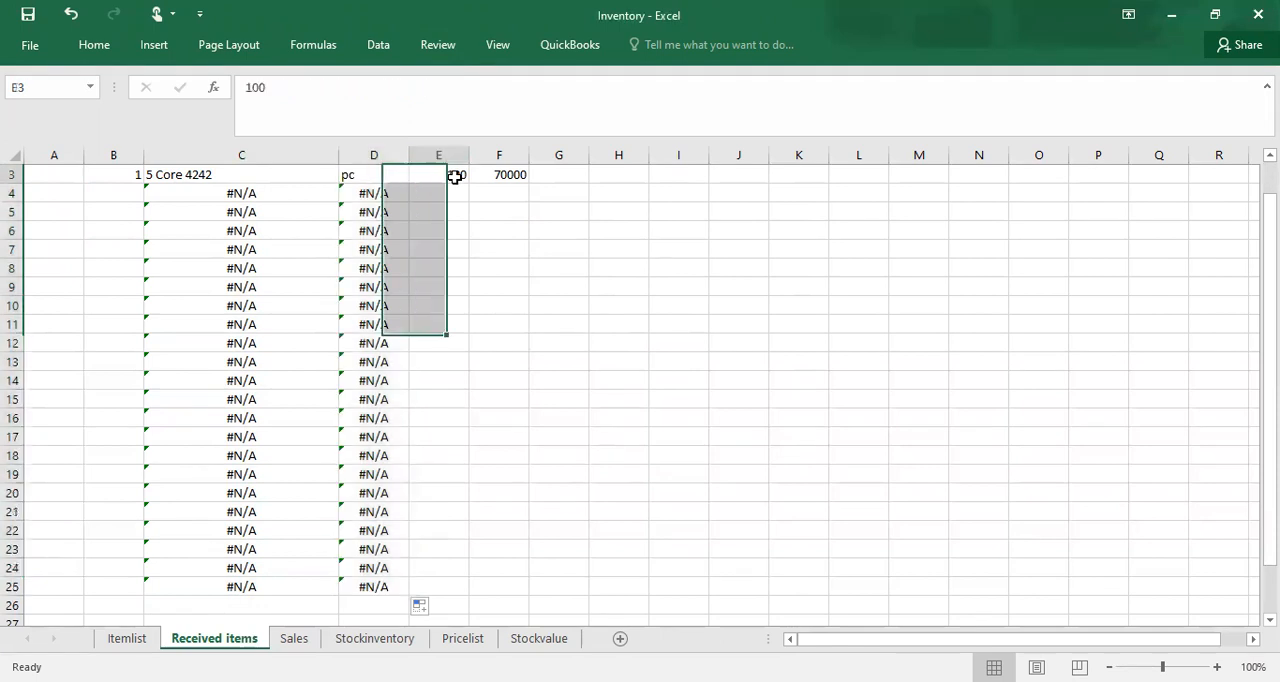
double_click(467, 183)
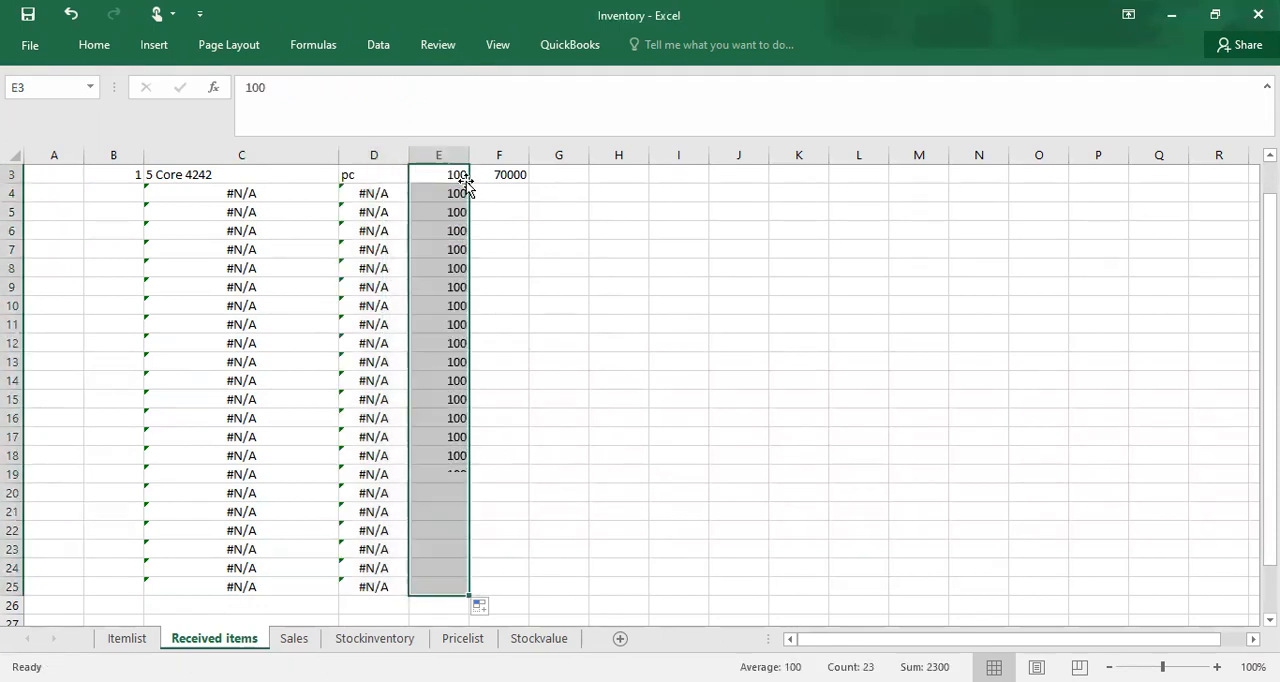
click(507, 175)
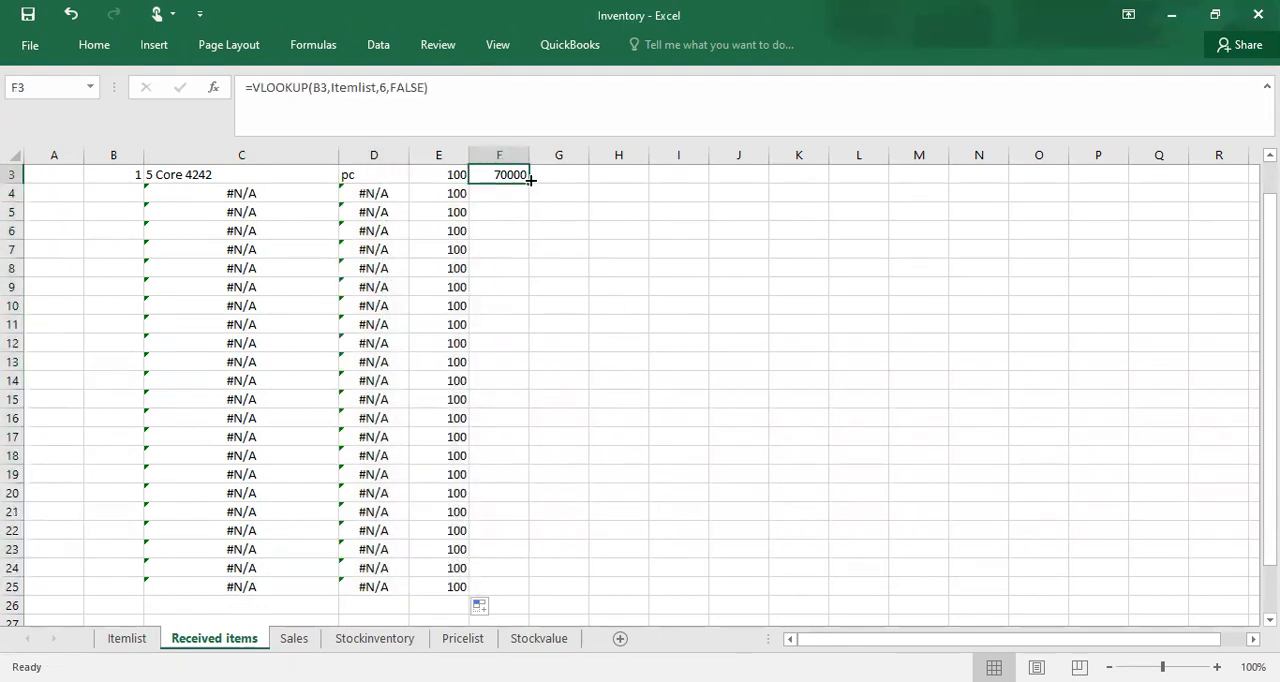
double_click(530, 178)
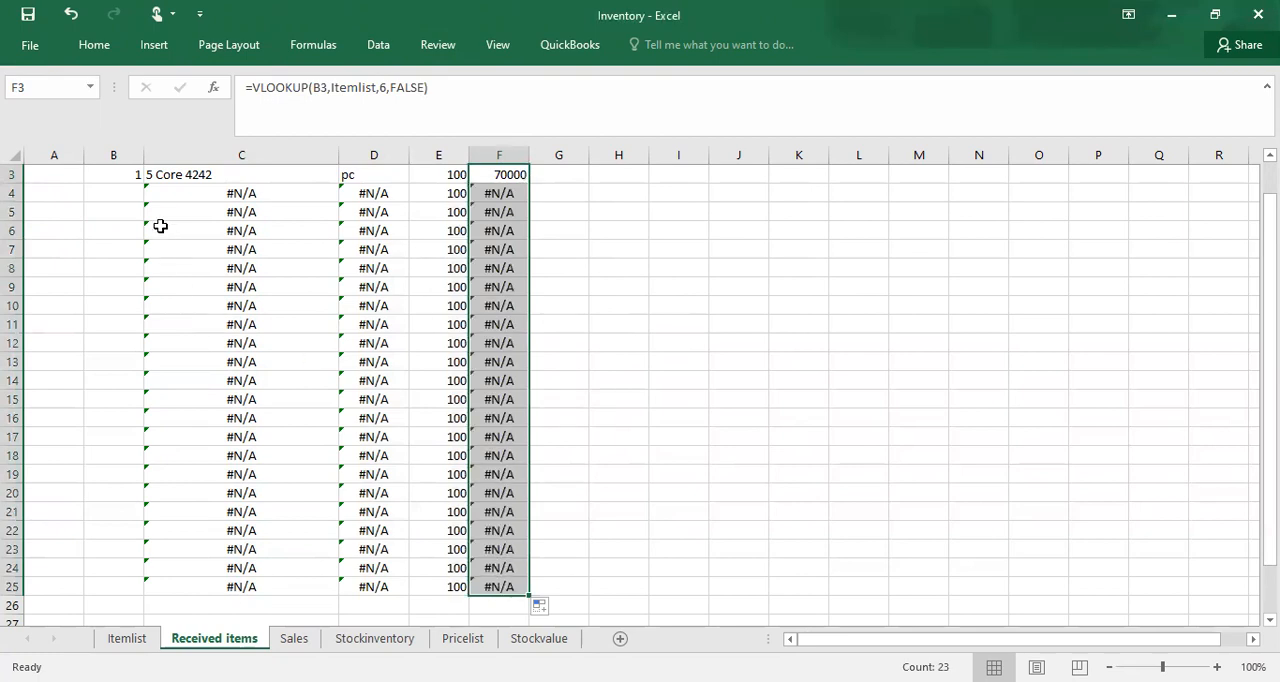
click(124, 198)
key(Up)
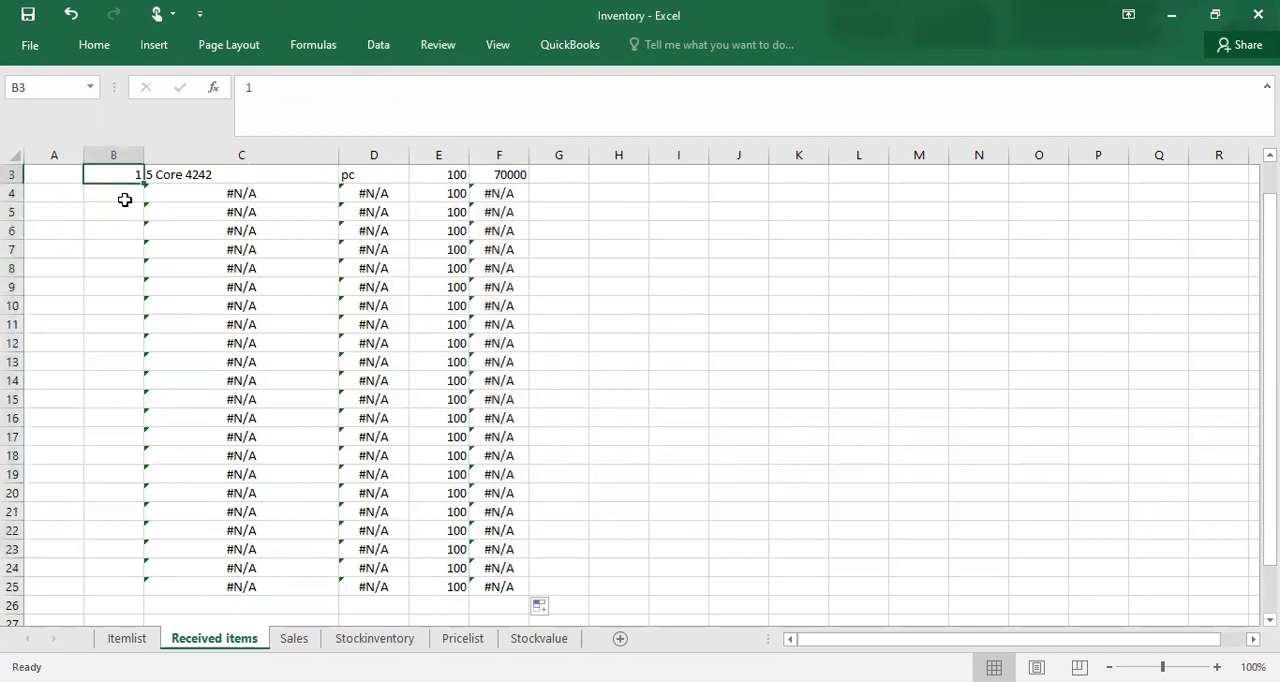
key(Up)
key(Up)
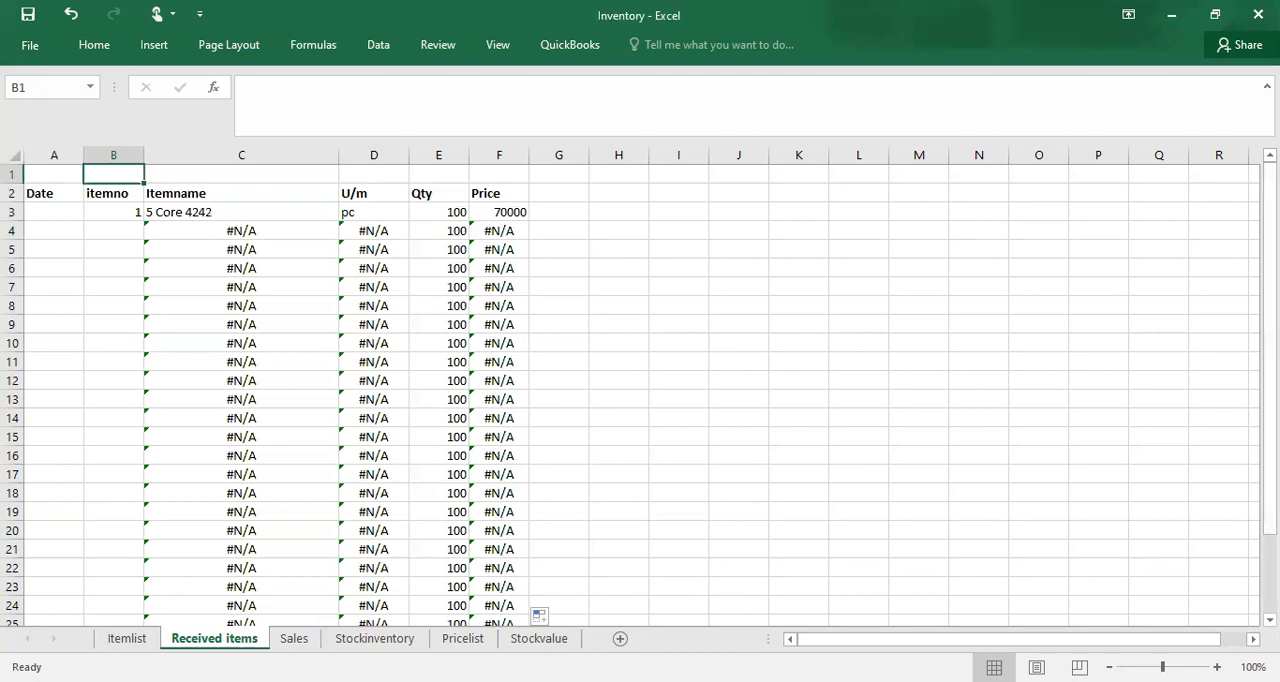
Step: Clear the item number from cell B2 on the Sales sheet
click(294, 639)
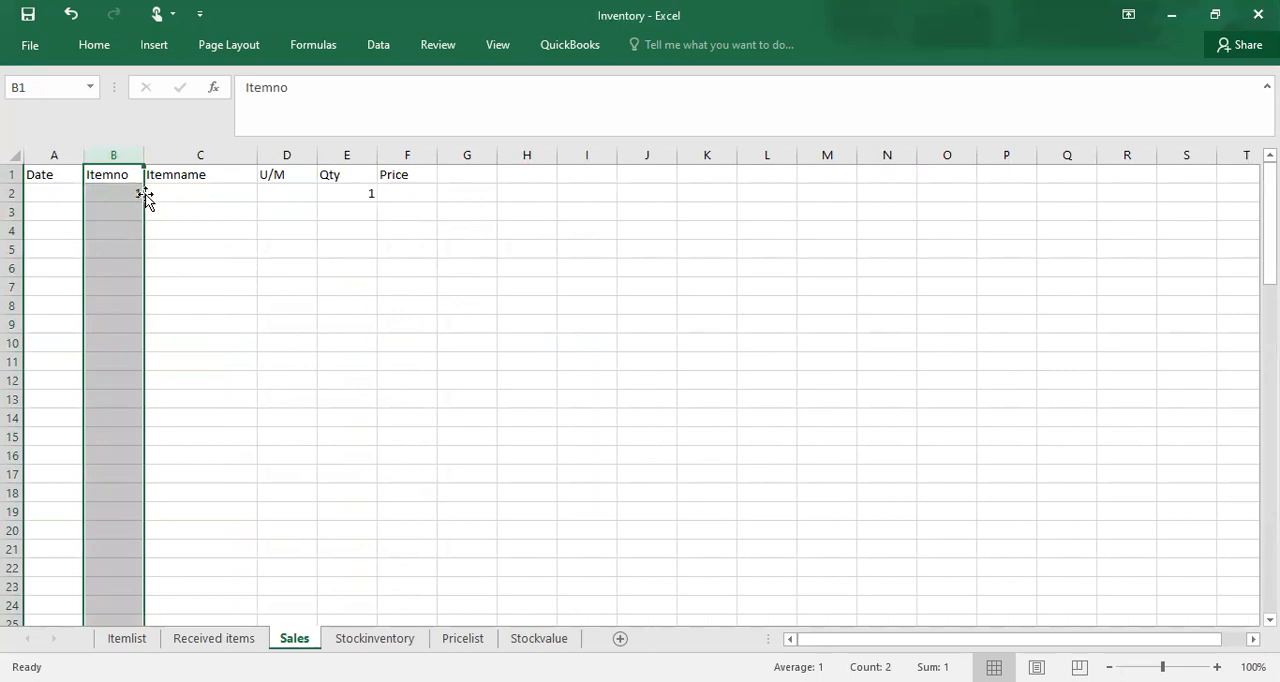
click(119, 191)
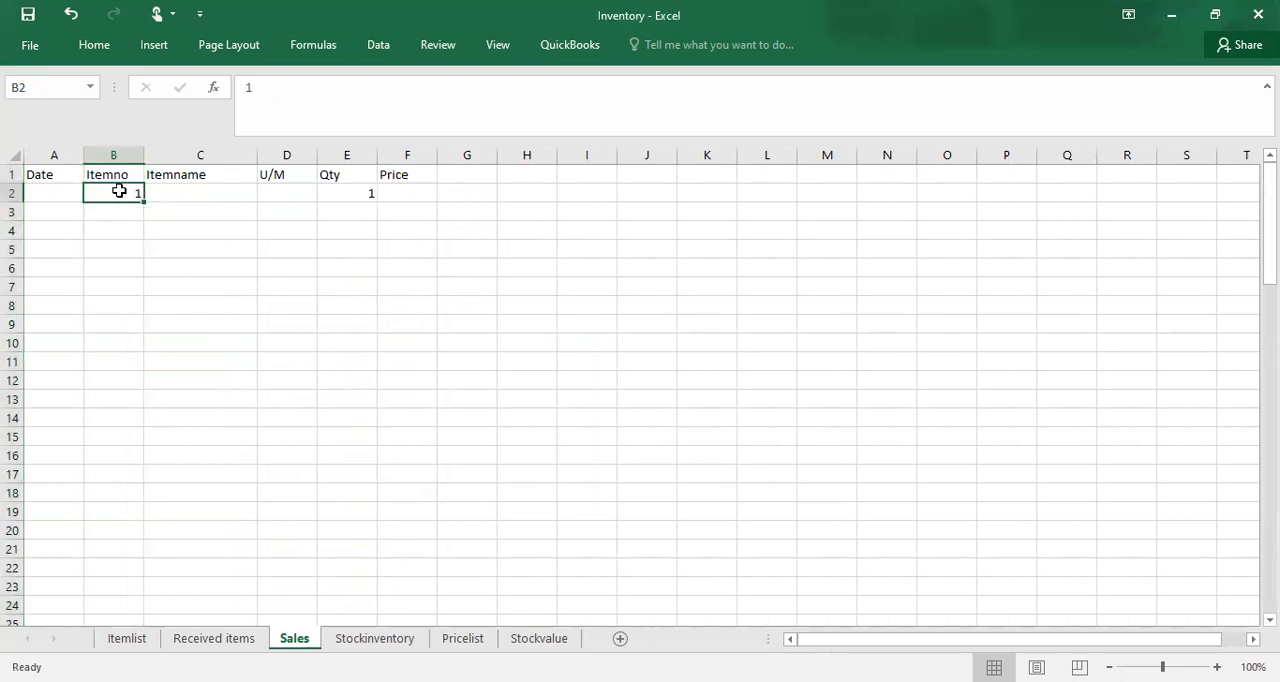
key(Delete)
Step: Start a VLOOKUP formula in the Sales sheet's Itemname cell C2 with the item number cell B2 as the lookup value
click(203, 197)
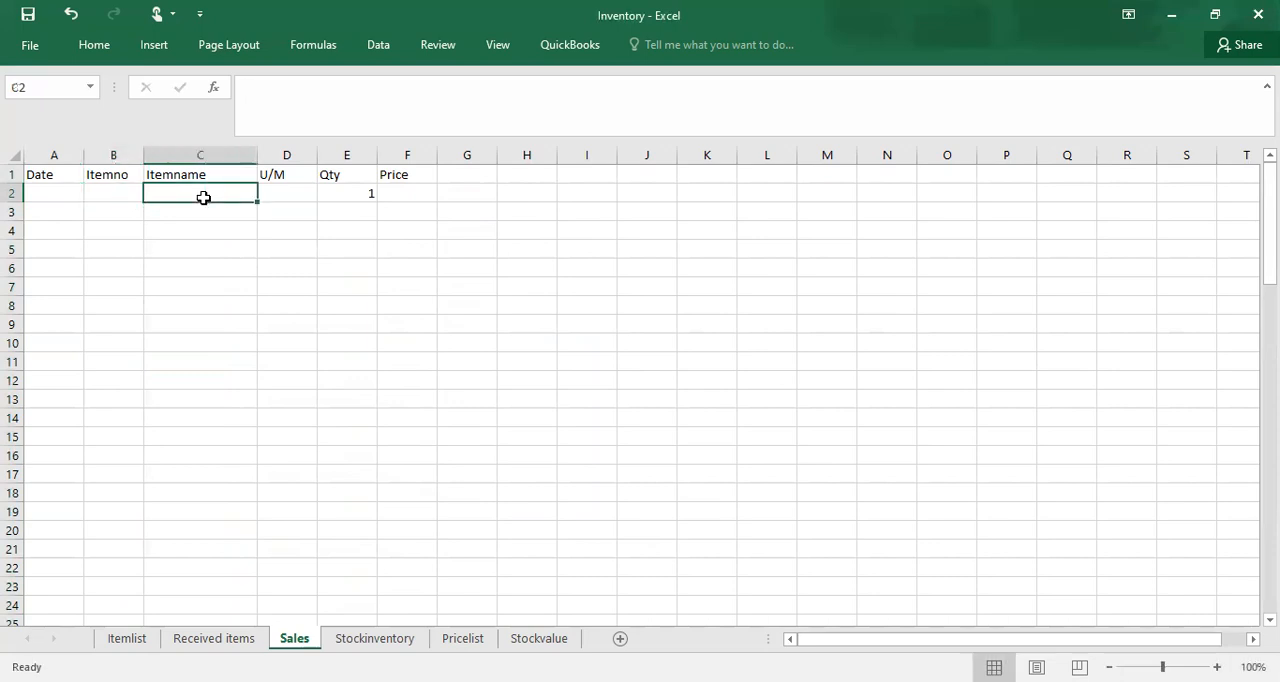
text(=)
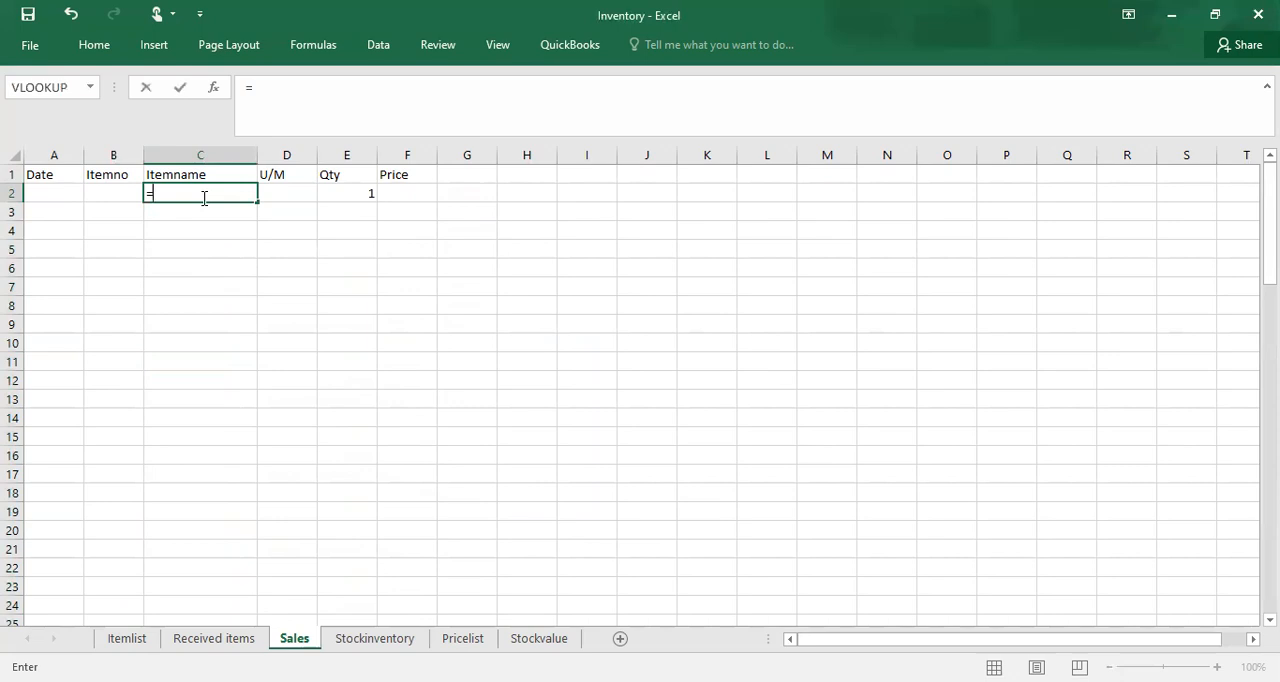
text(vlook)
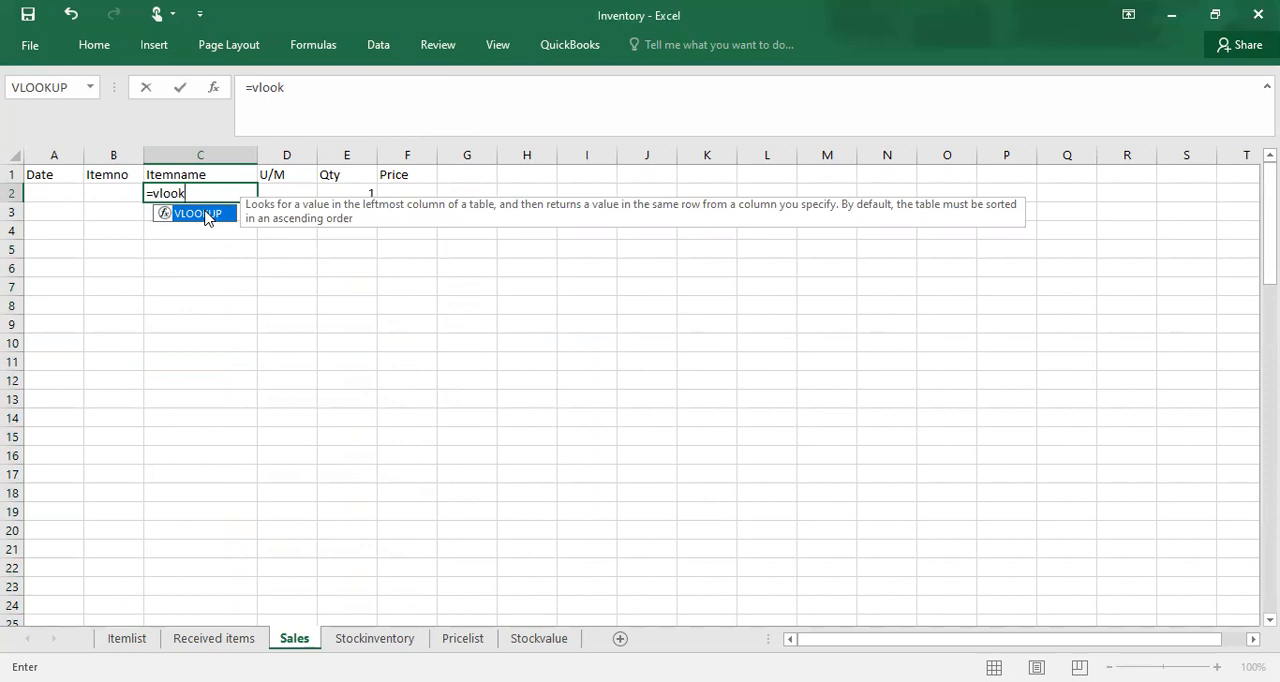
double_click(206, 215)
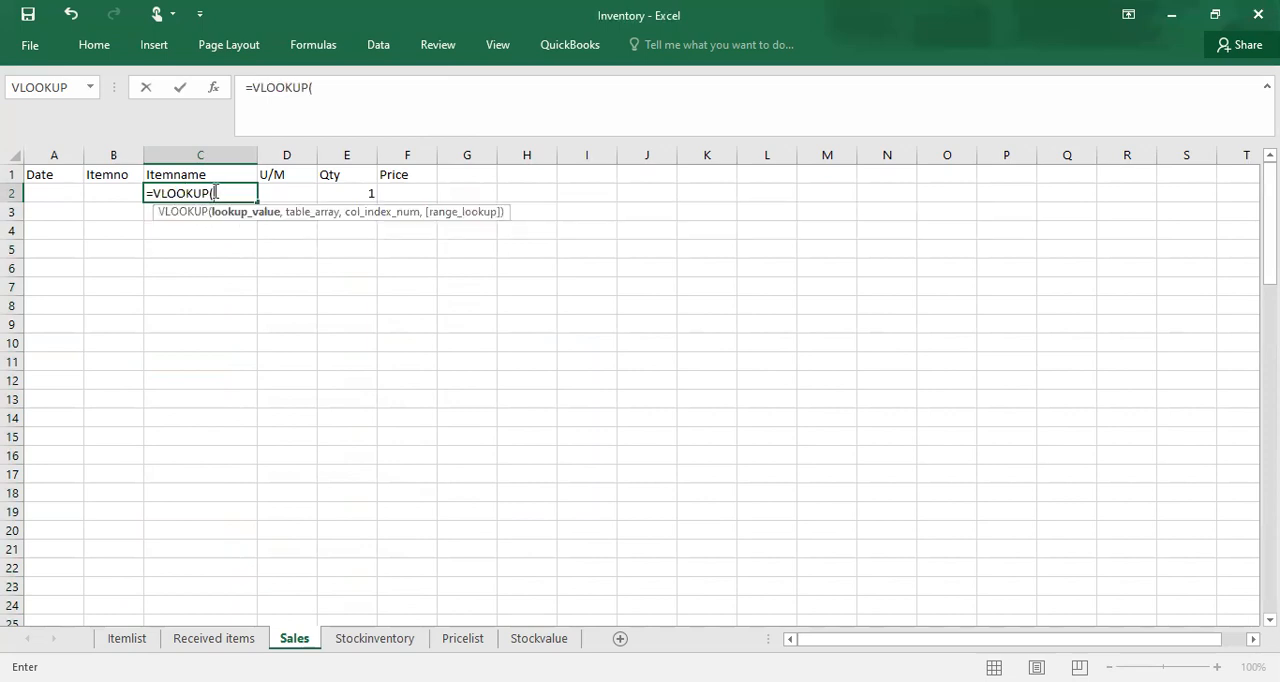
click(108, 191)
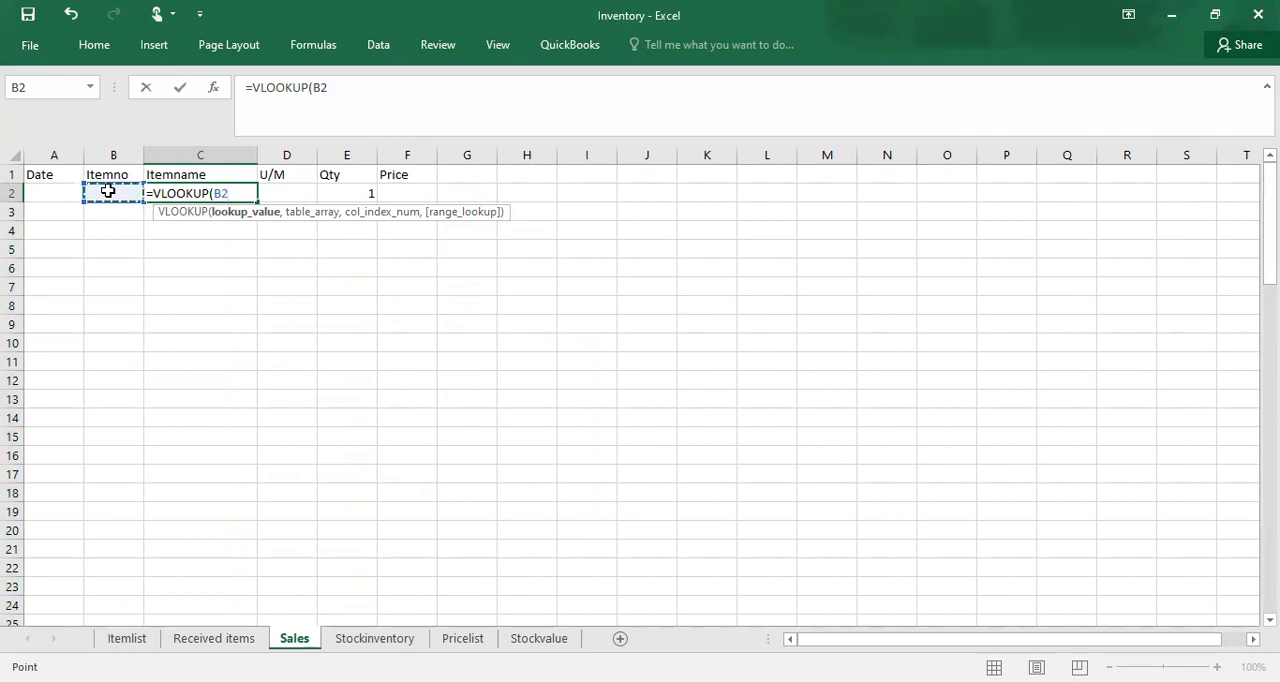
text(,)
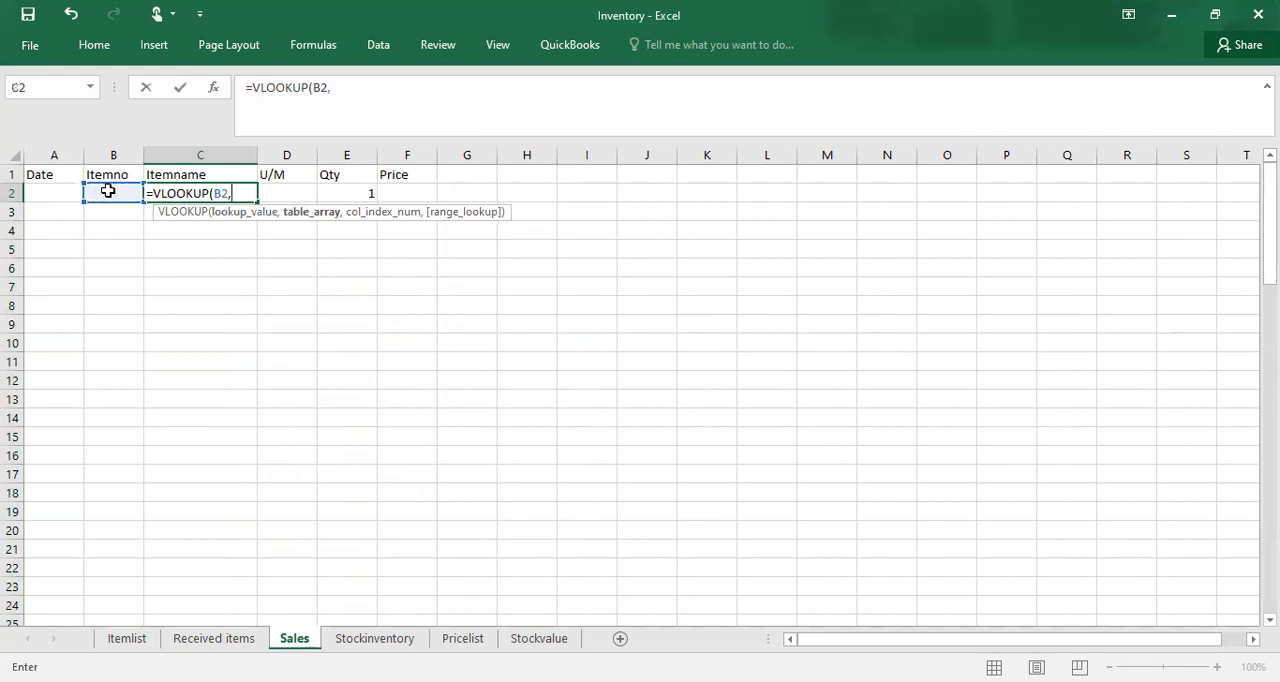
text(item)
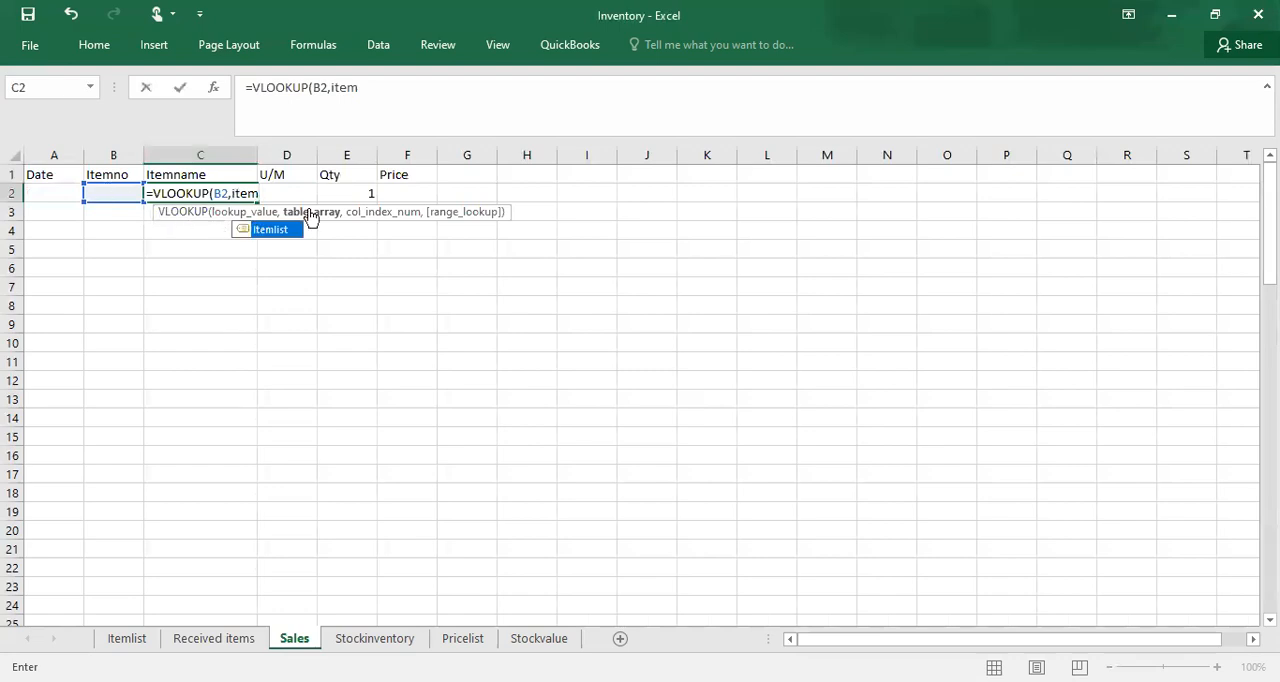
Step: Complete the VLOOKUP in C2 with Itemlist as the table, column index 2 and FALSE for an exact match
key(Tab)
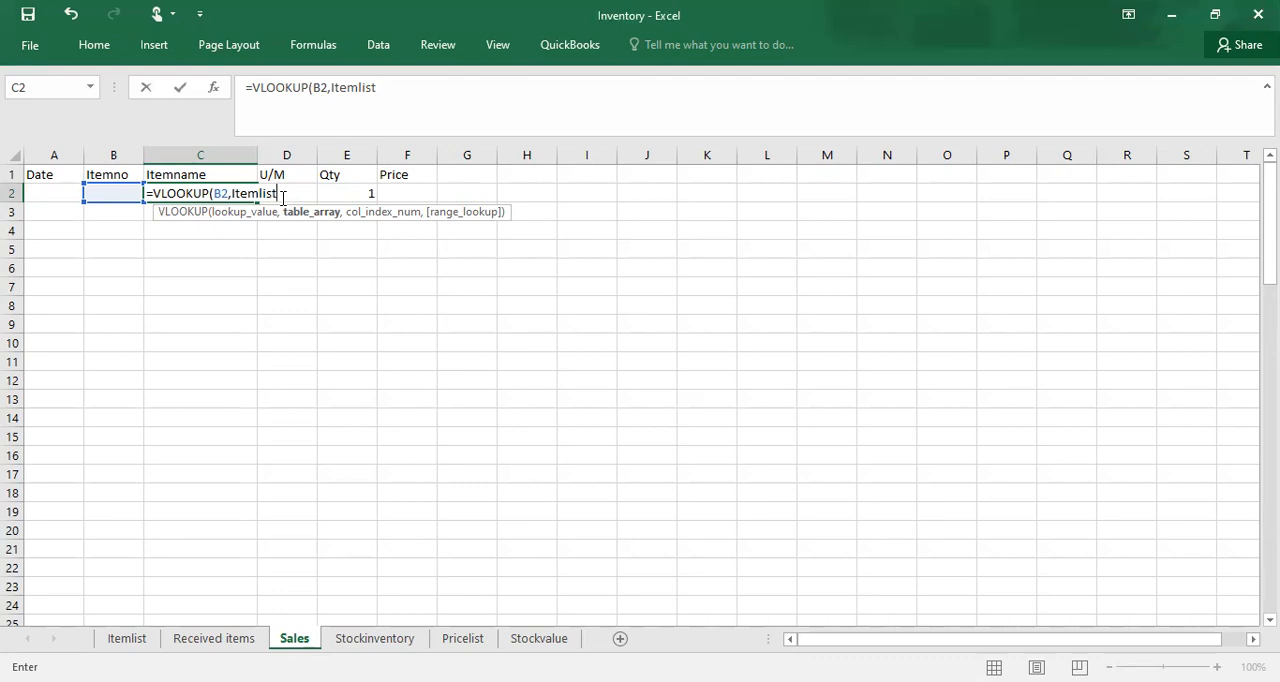
text(,2)
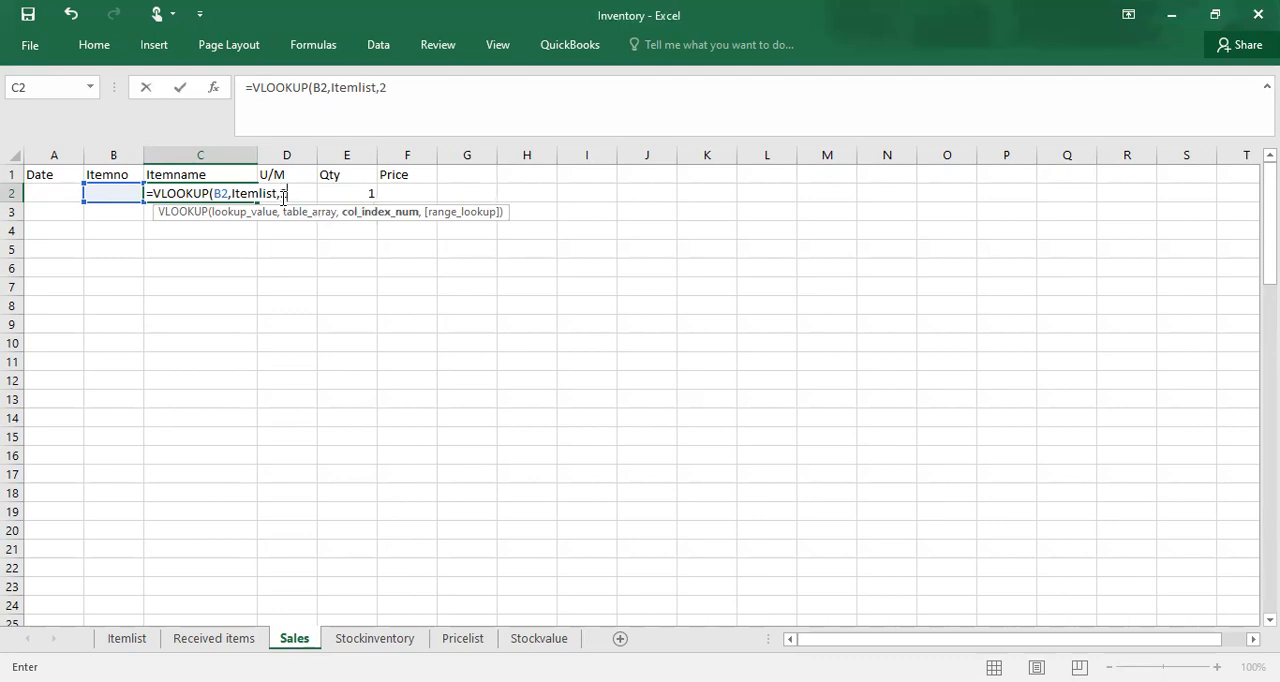
text(,)
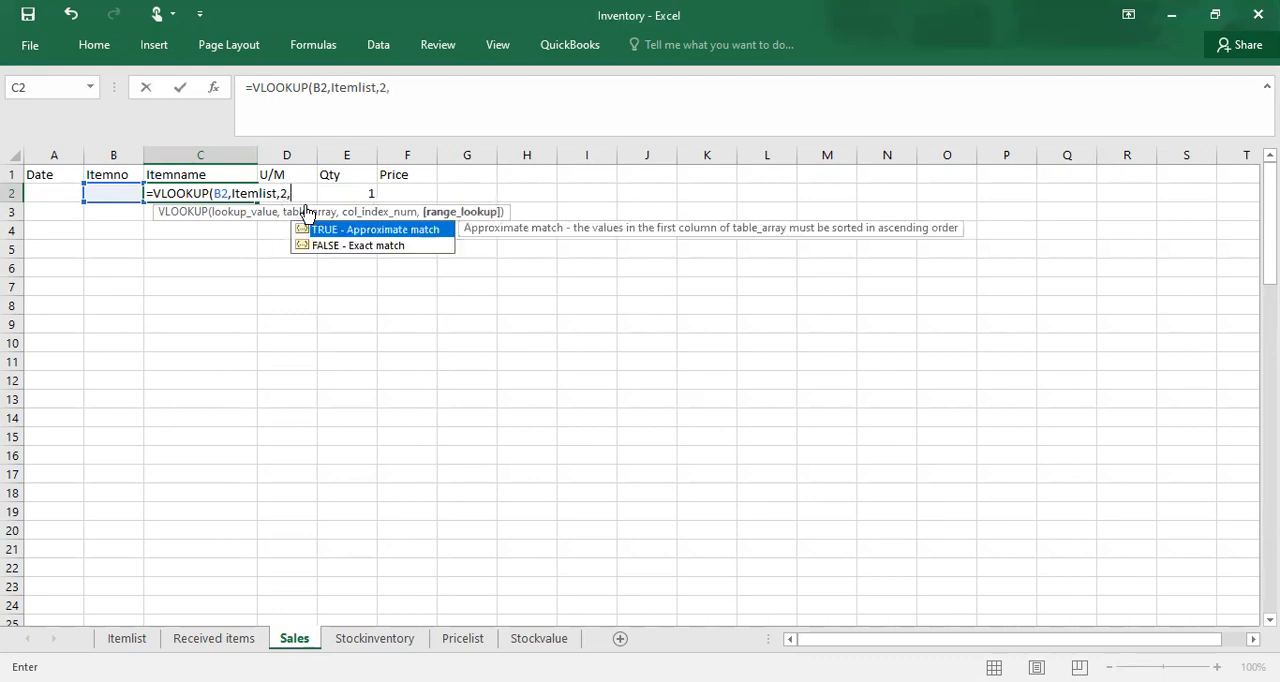
click(343, 246)
double_click(343, 246)
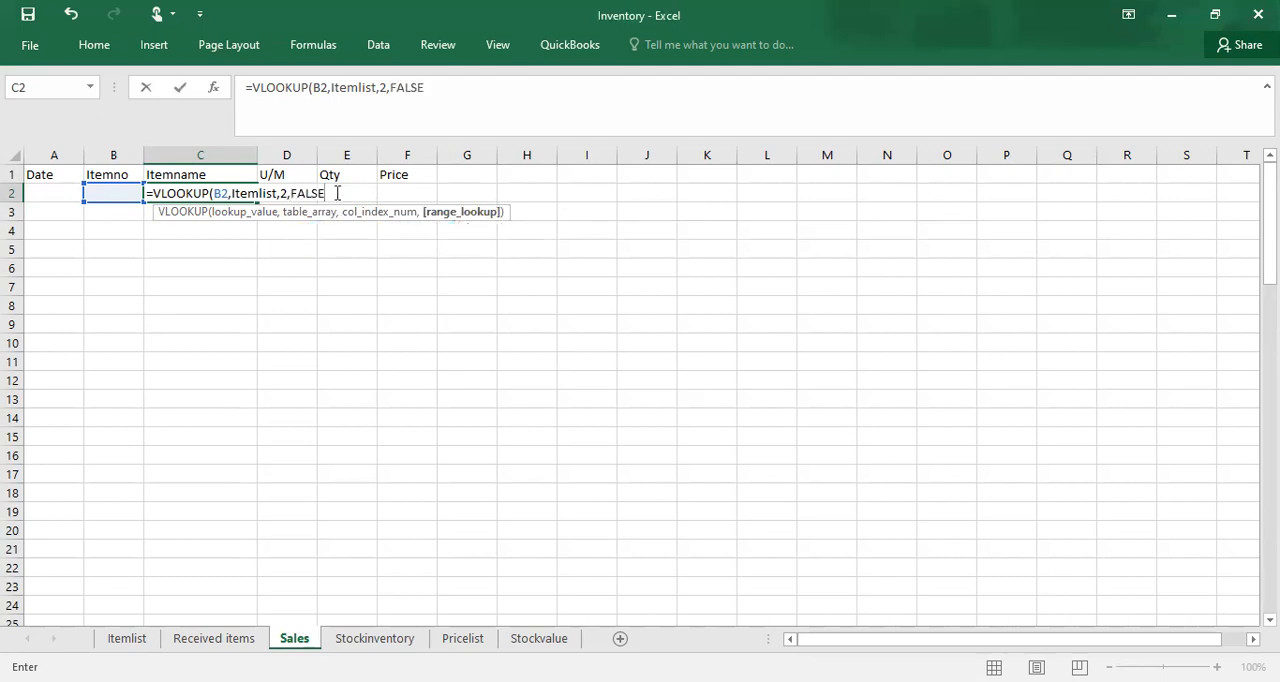
text())
key(Return)
Step: Start a VLOOKUP formula in the Sales sheet's U/M cell D2 with the item number cell B2 as the lookup value
click(299, 197)
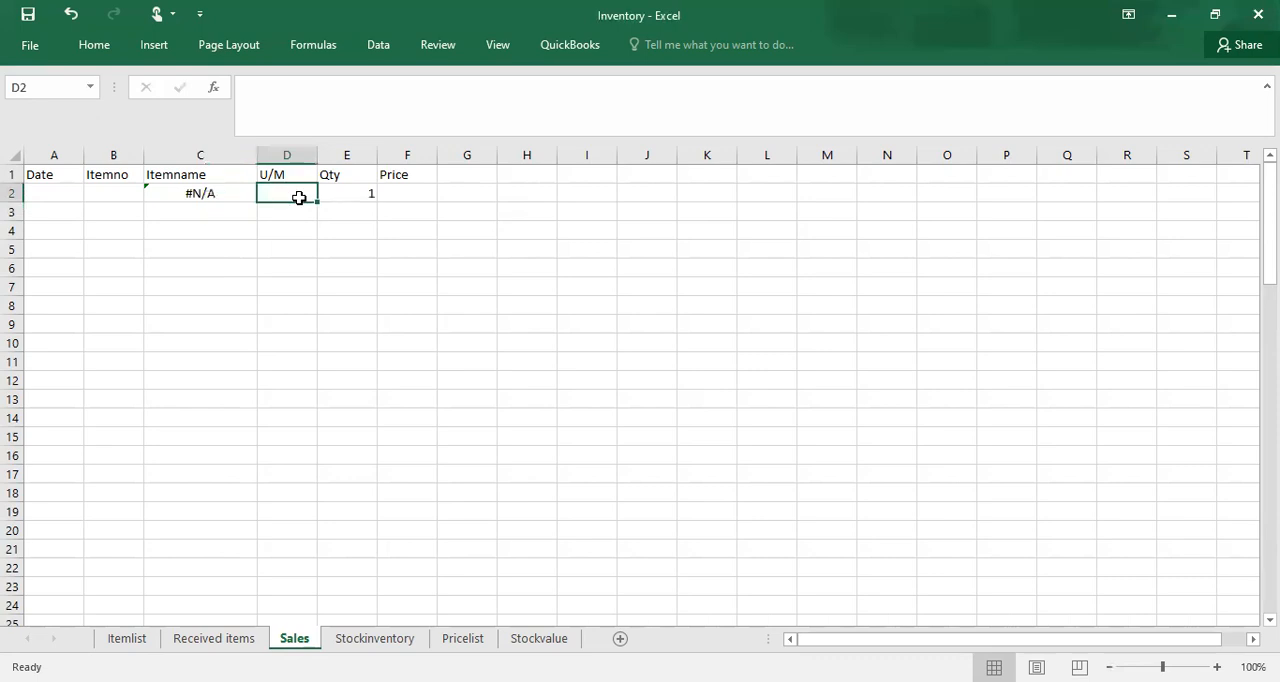
text(=)
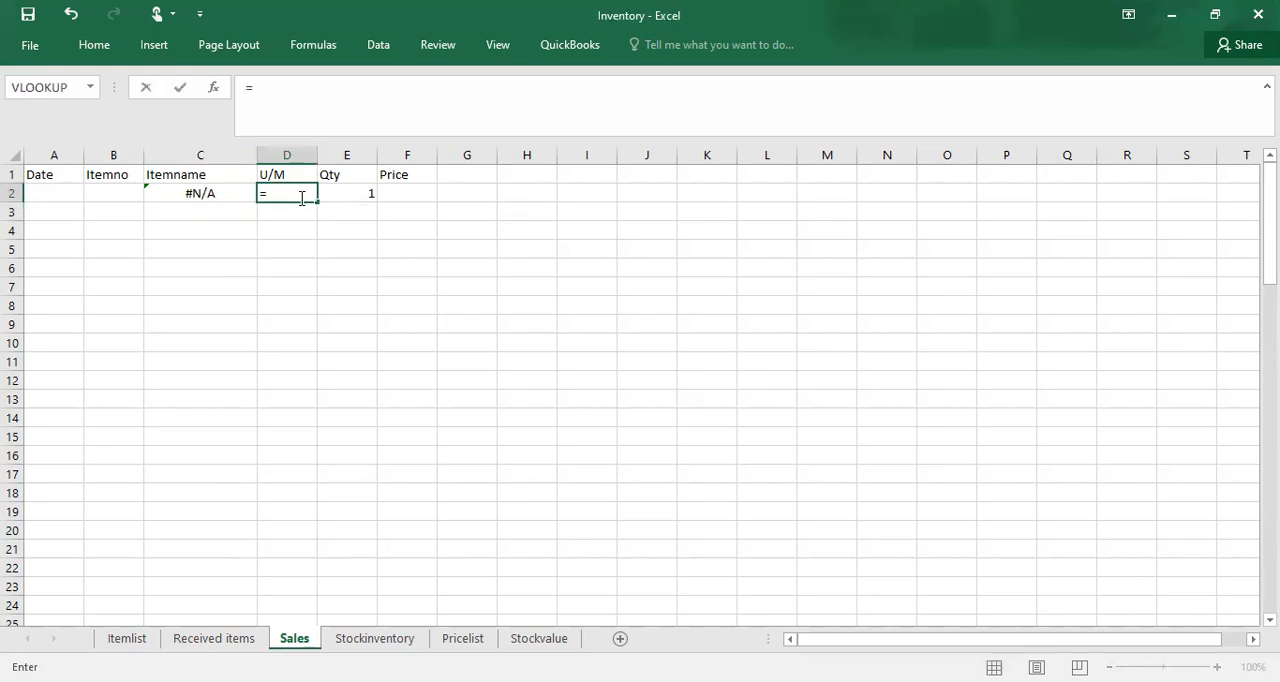
text(v)
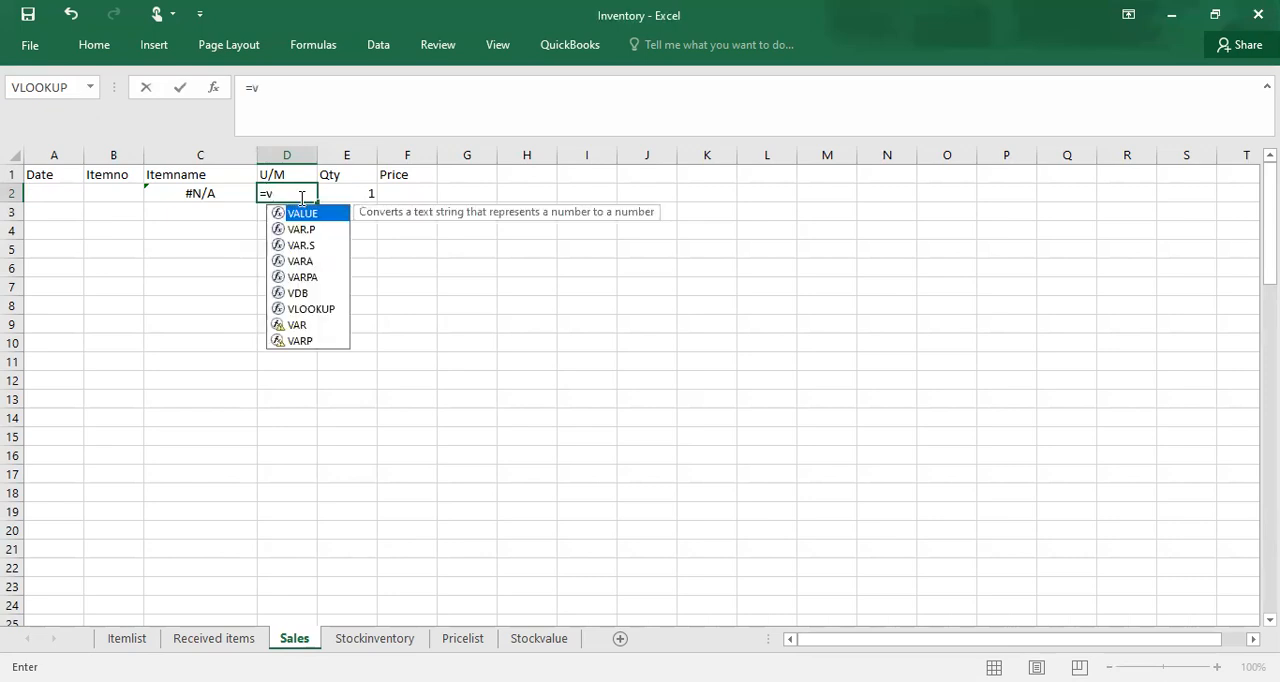
text(look)
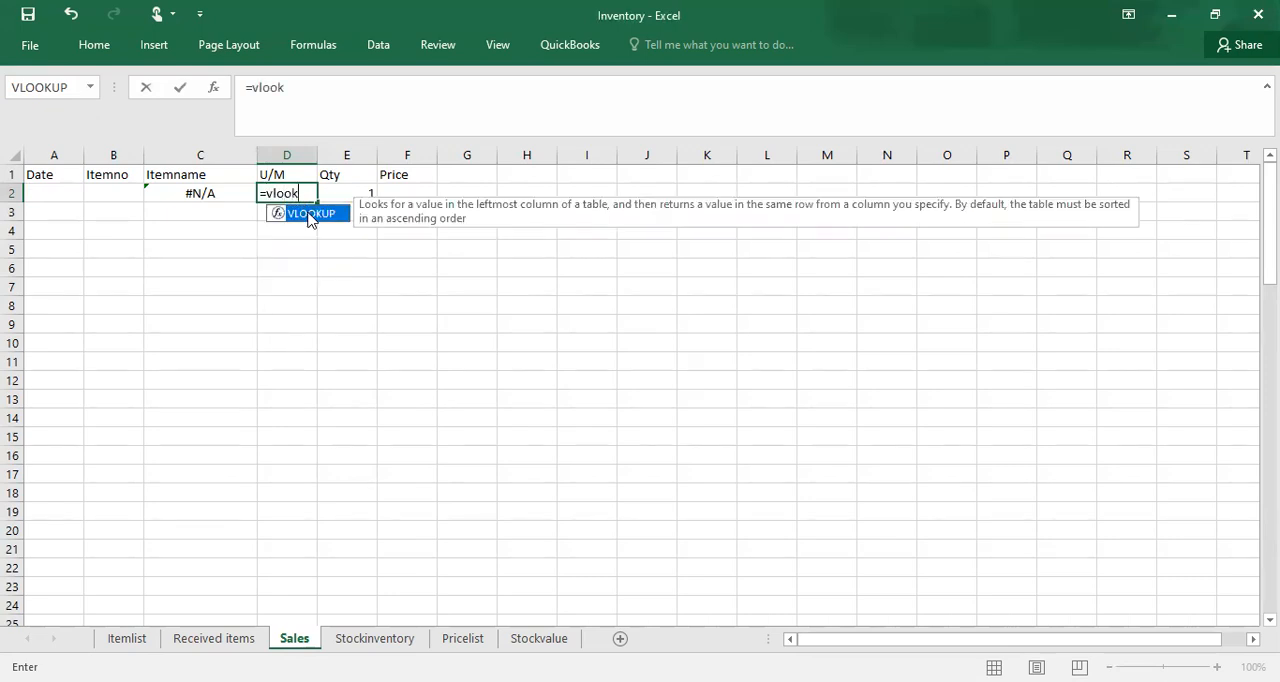
key(Tab)
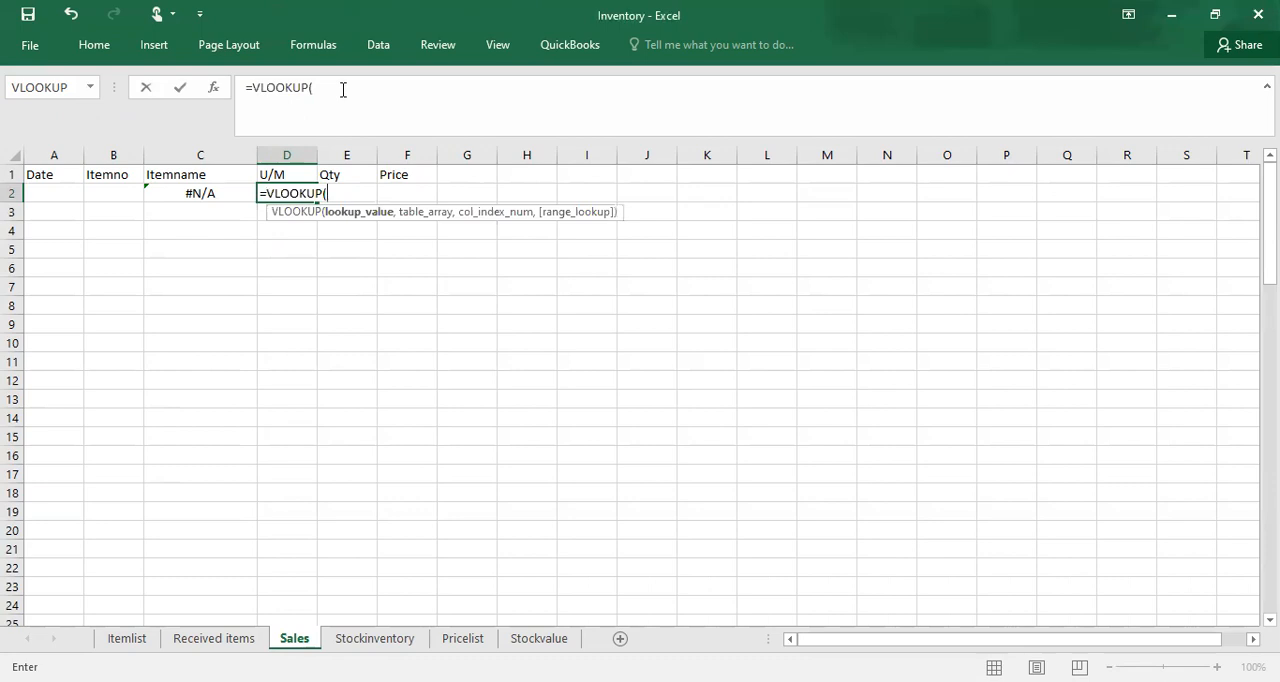
click(343, 89)
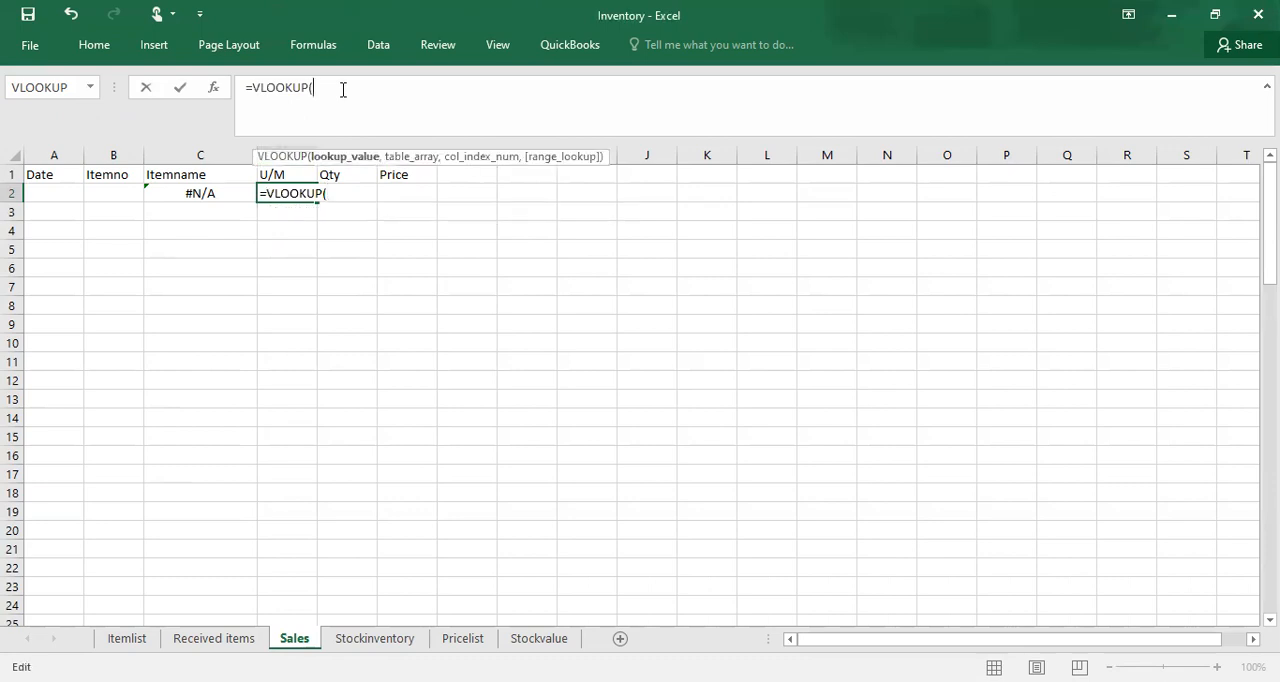
click(136, 200)
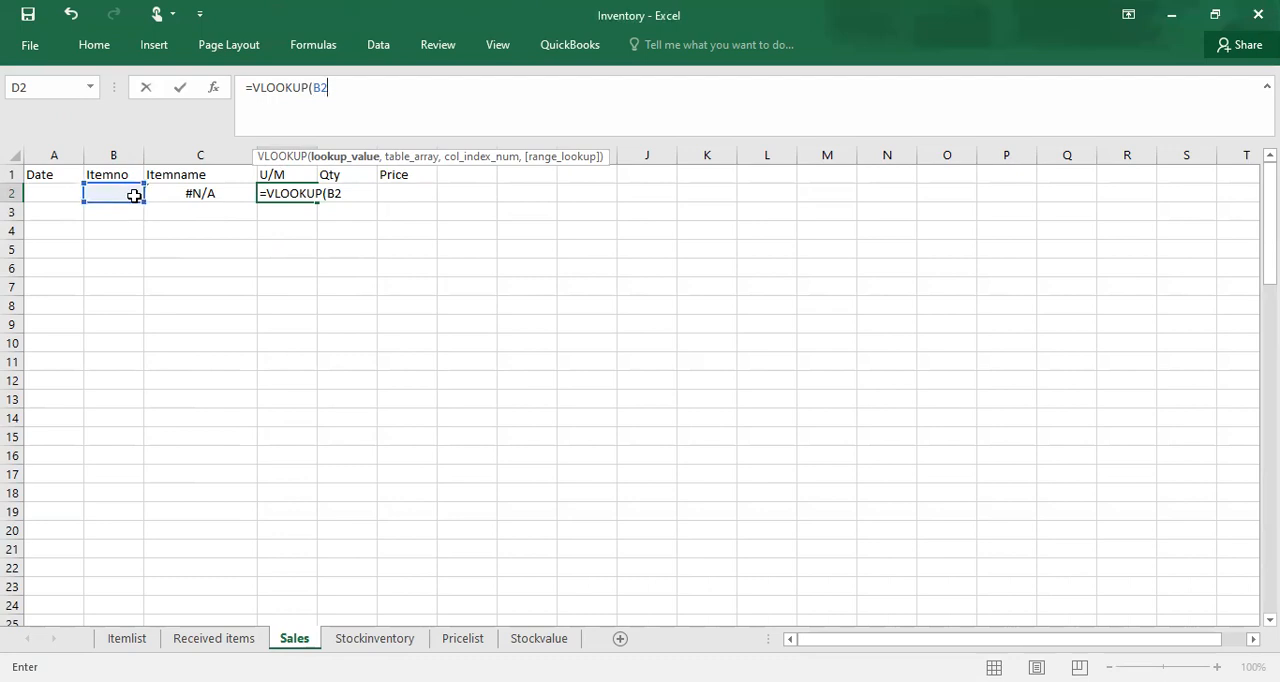
key(Return)
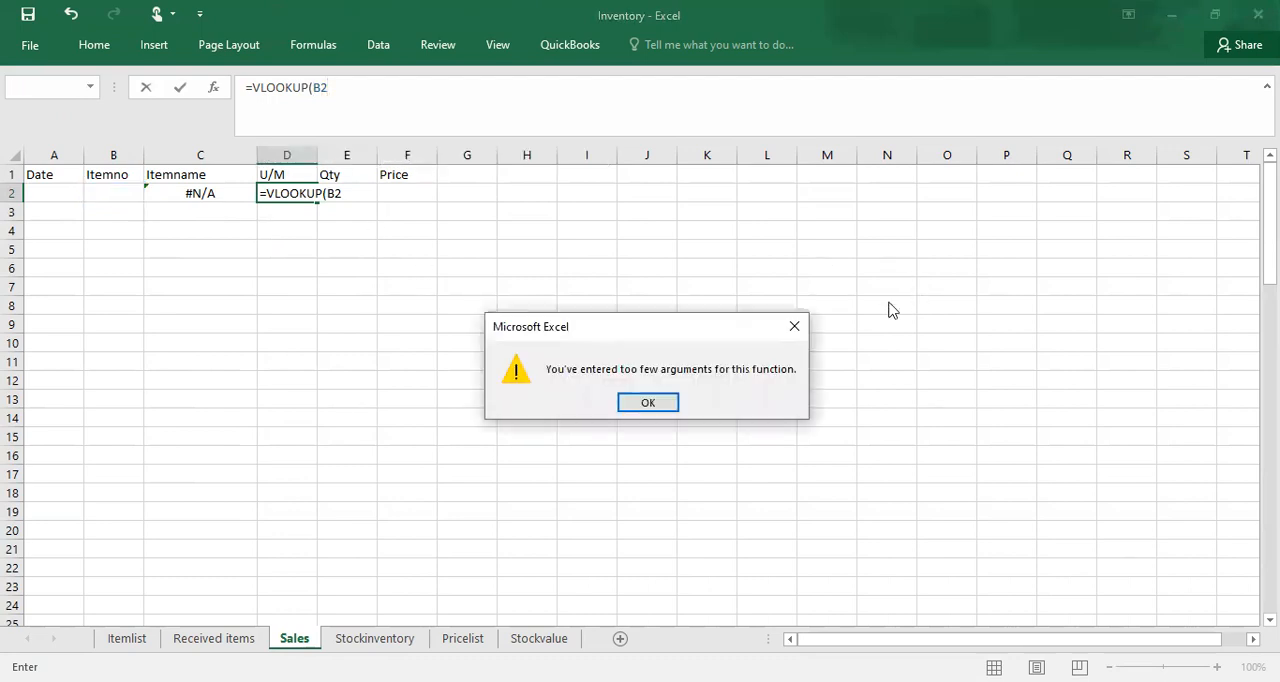
click(794, 328)
click(336, 84)
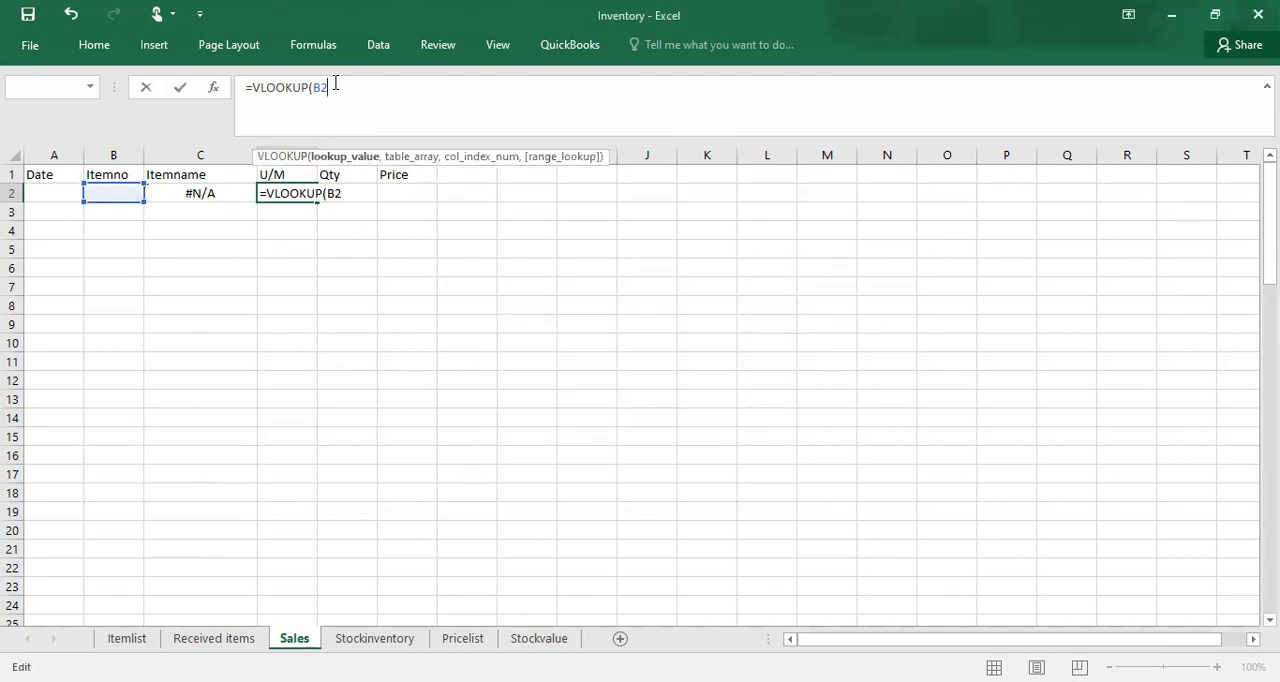
Step: Complete the VLOOKUP in D2 with Itemlist as the table, column index 4 and FALSE for an exact match
text(,)
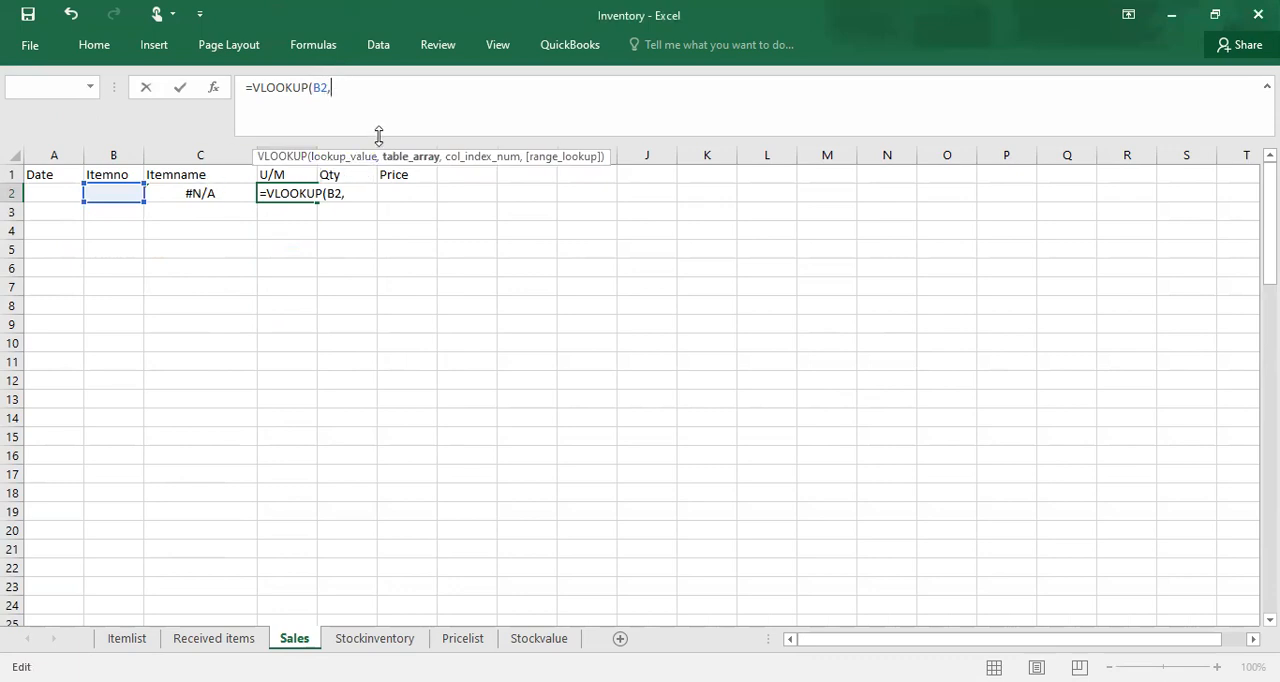
text(it)
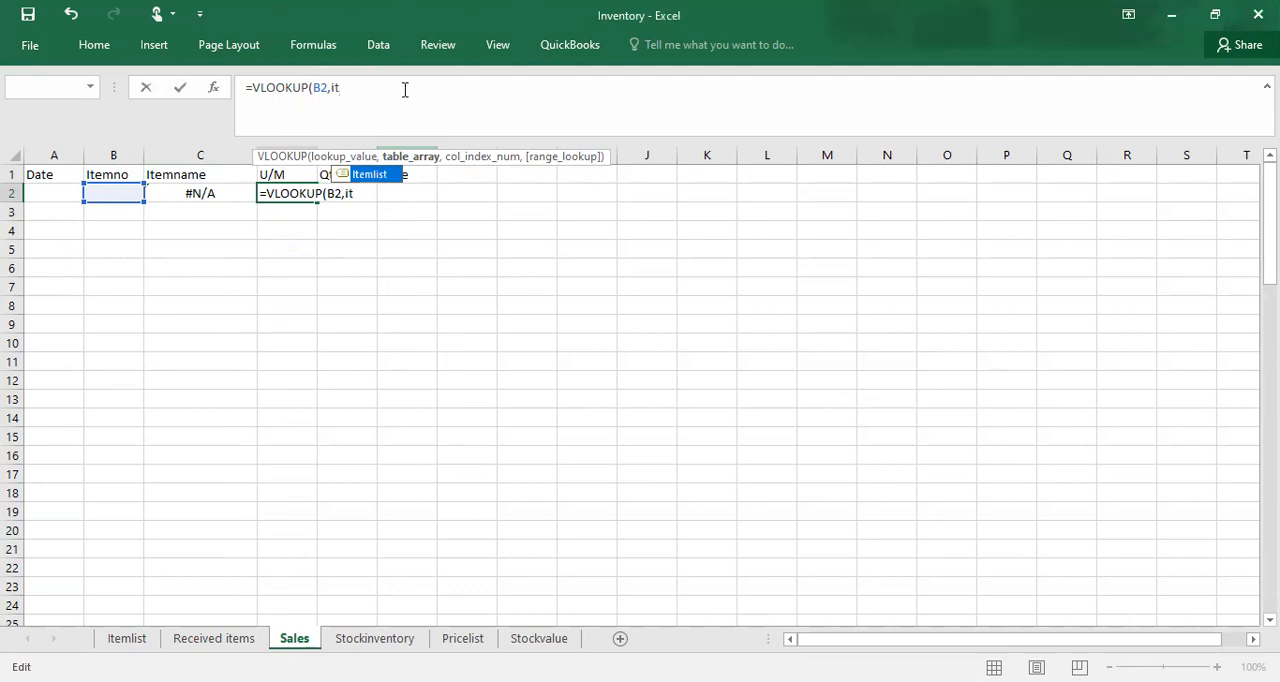
key(Tab)
text(,4)
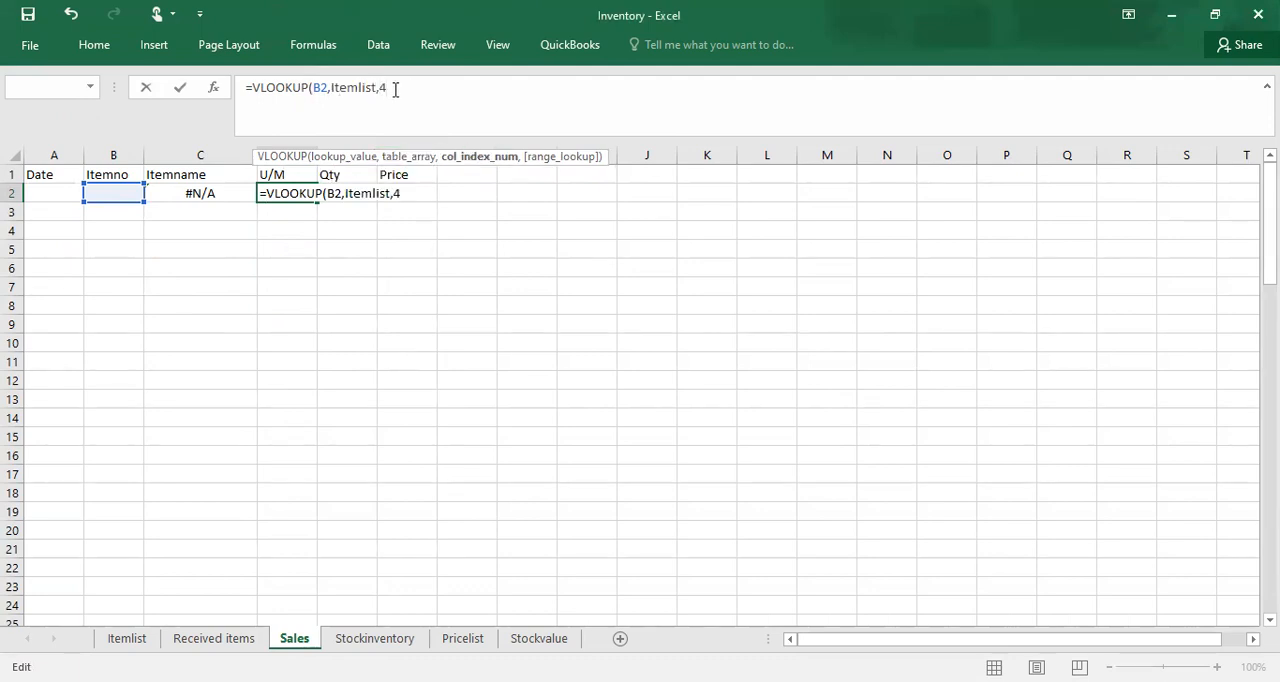
text(,fal)
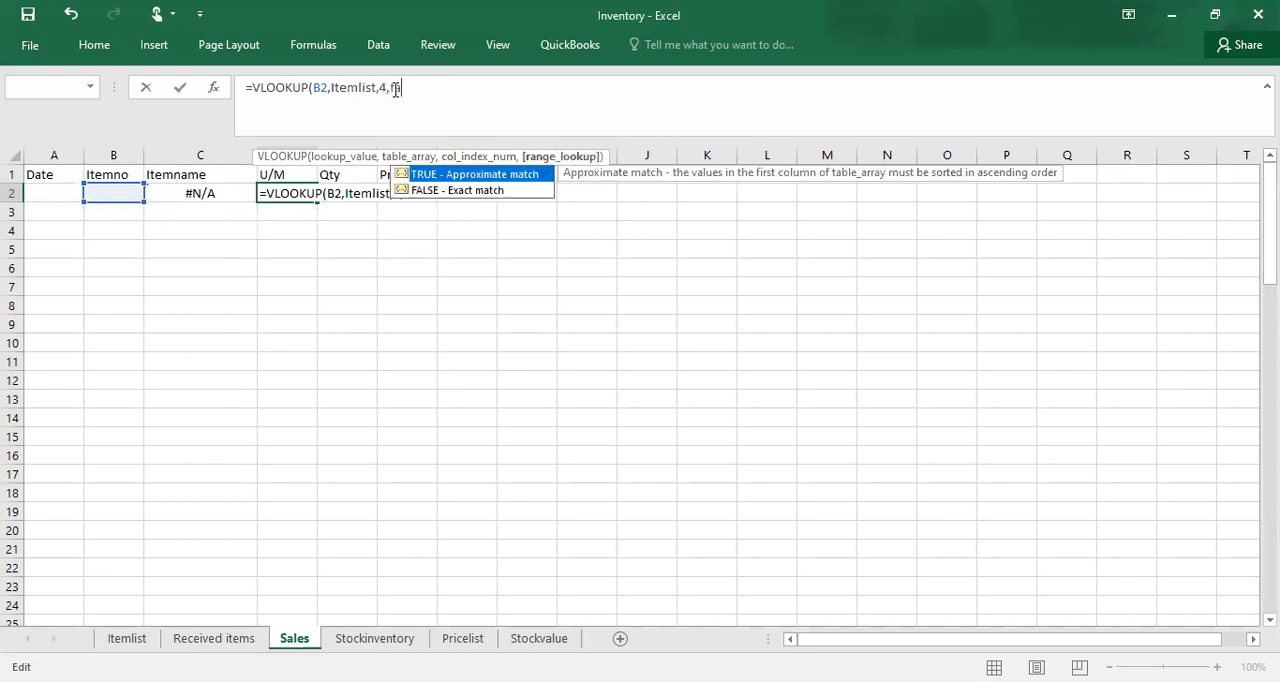
double_click(453, 191)
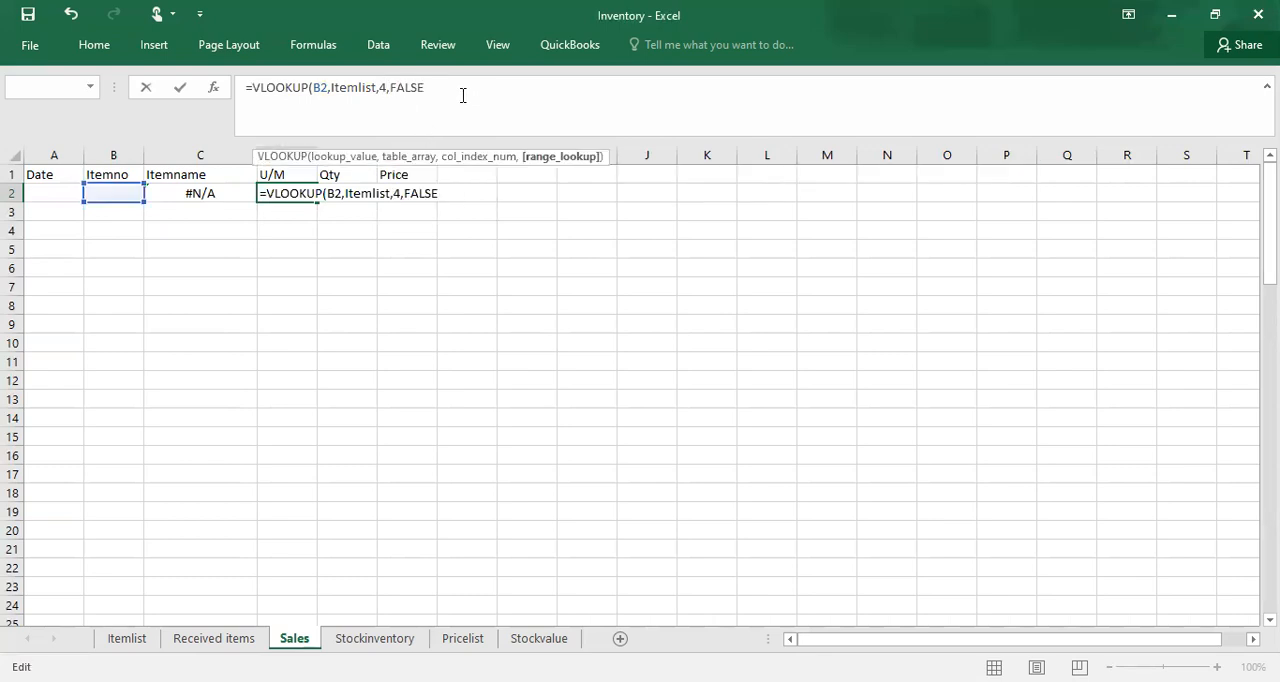
text())
key(Return)
Step: Start a VLOOKUP formula in the Sales sheet's Price cell F2 with the item number cell B2 as the lookup value
click(396, 196)
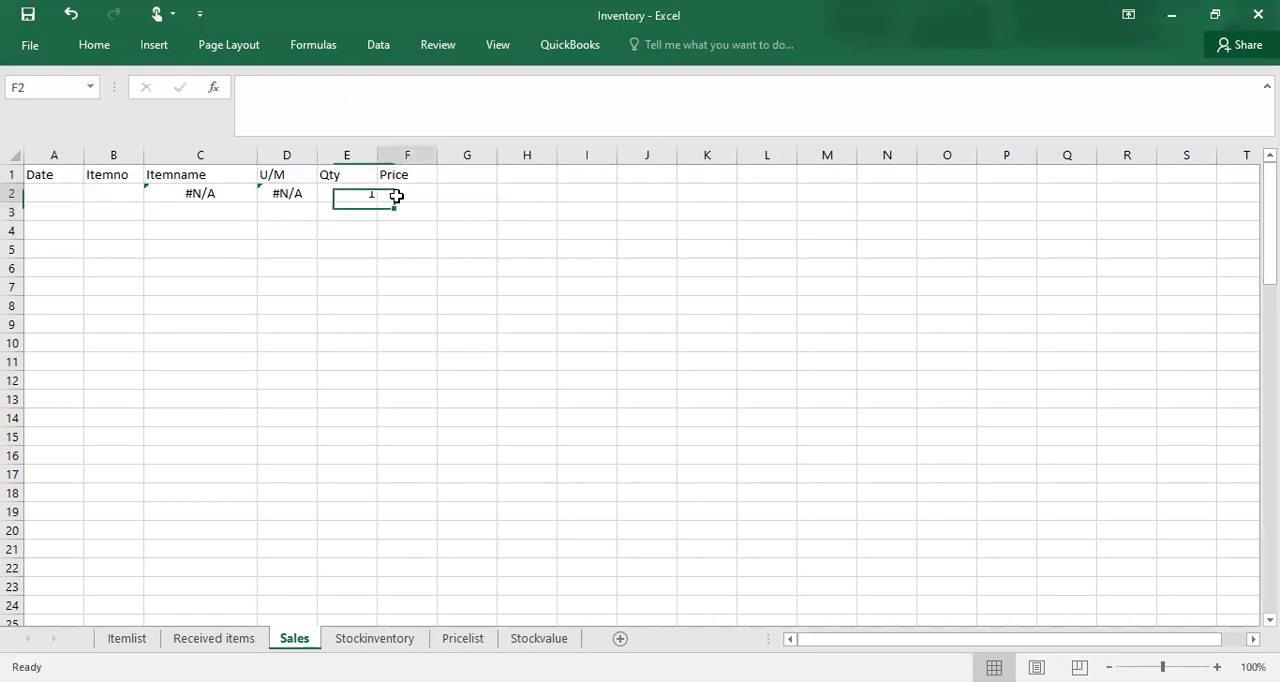
text(=)
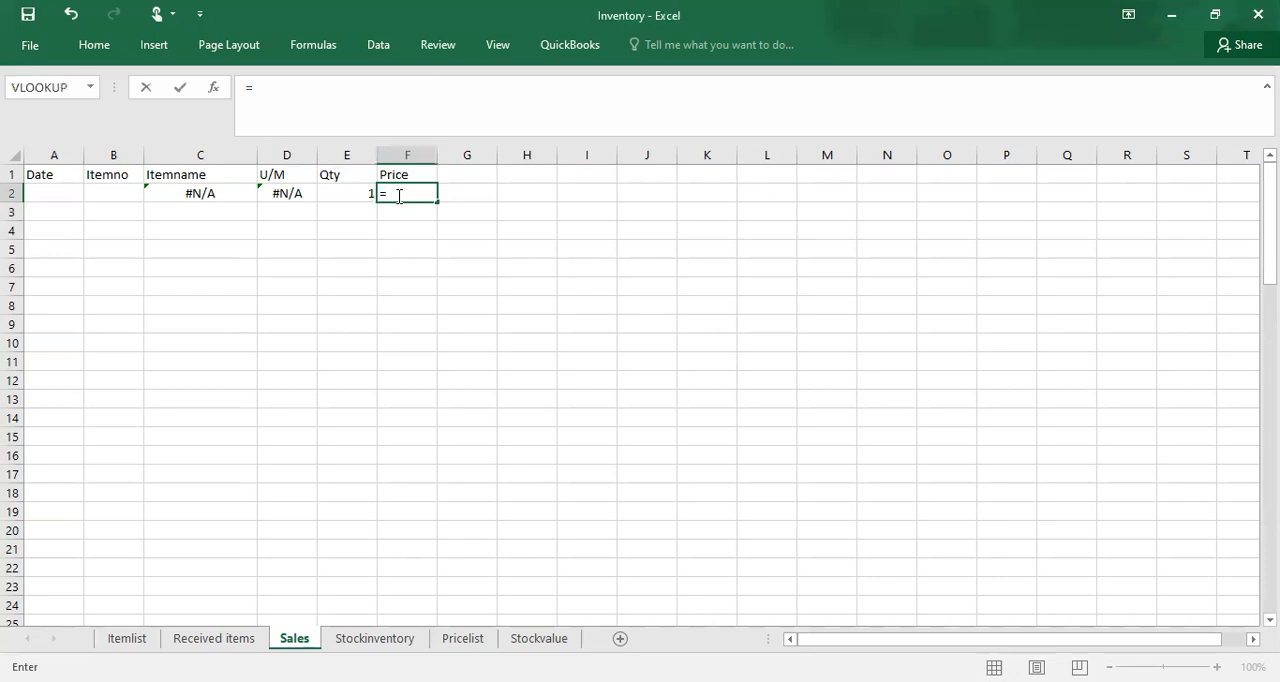
text(v)
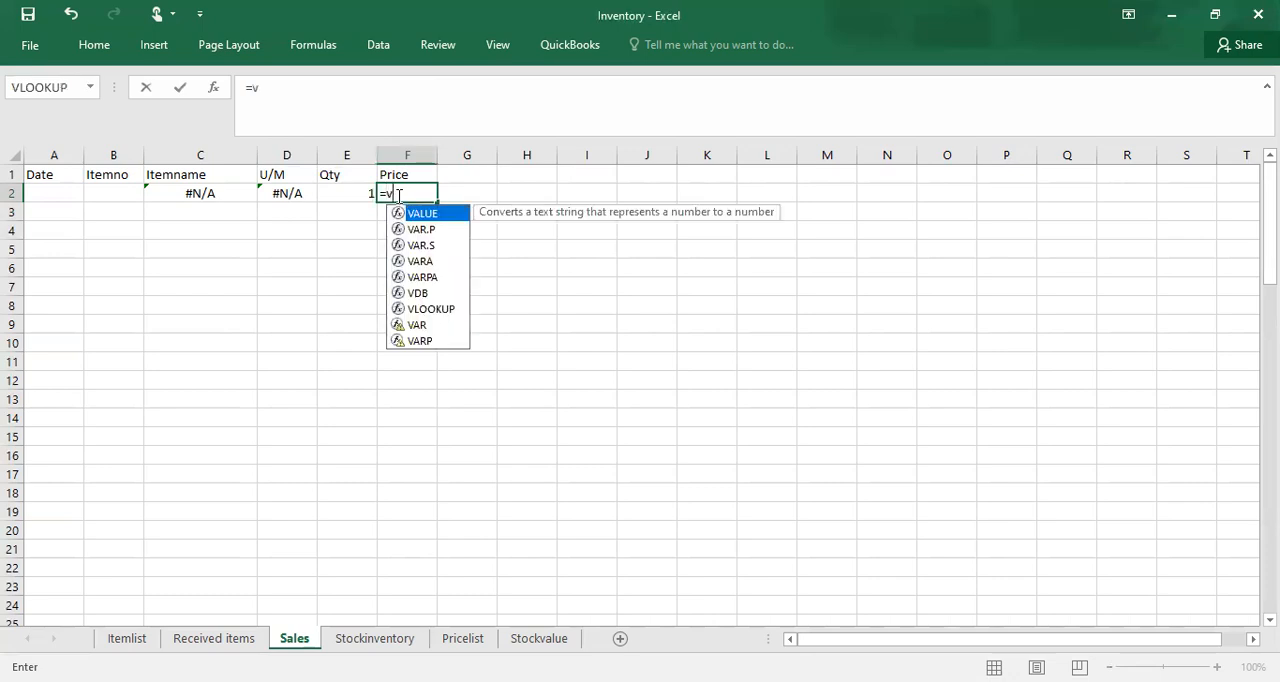
text(lo)
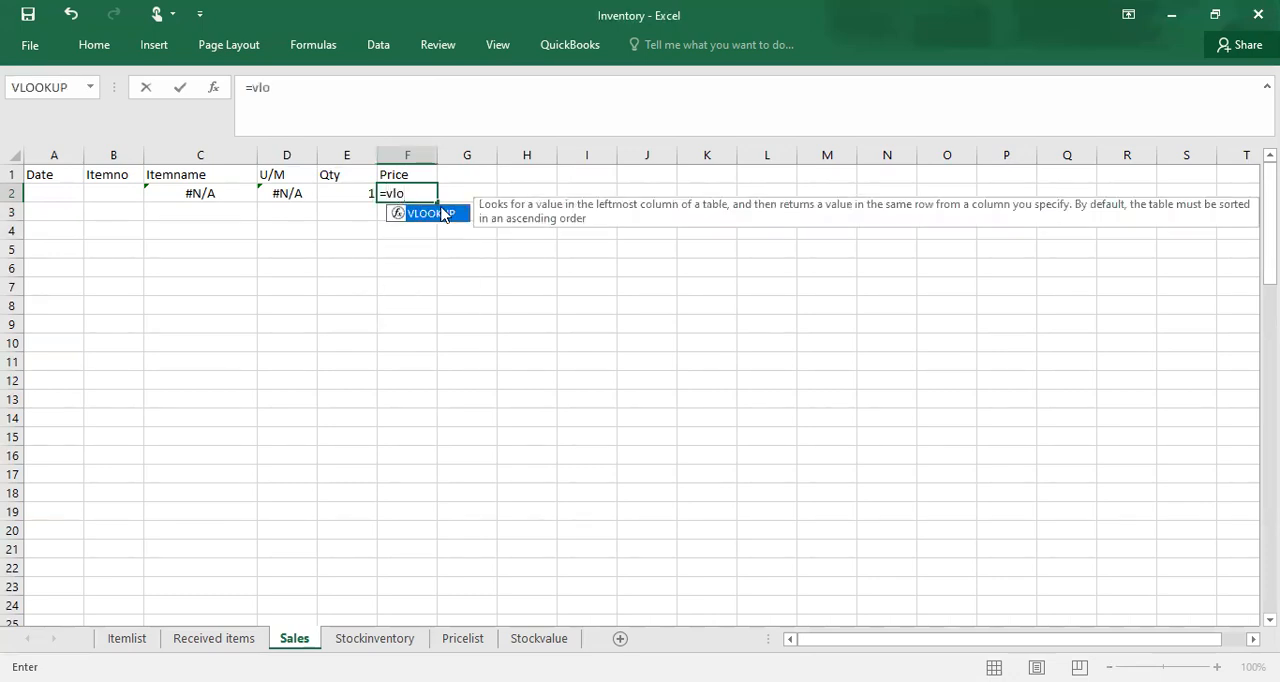
double_click(430, 213)
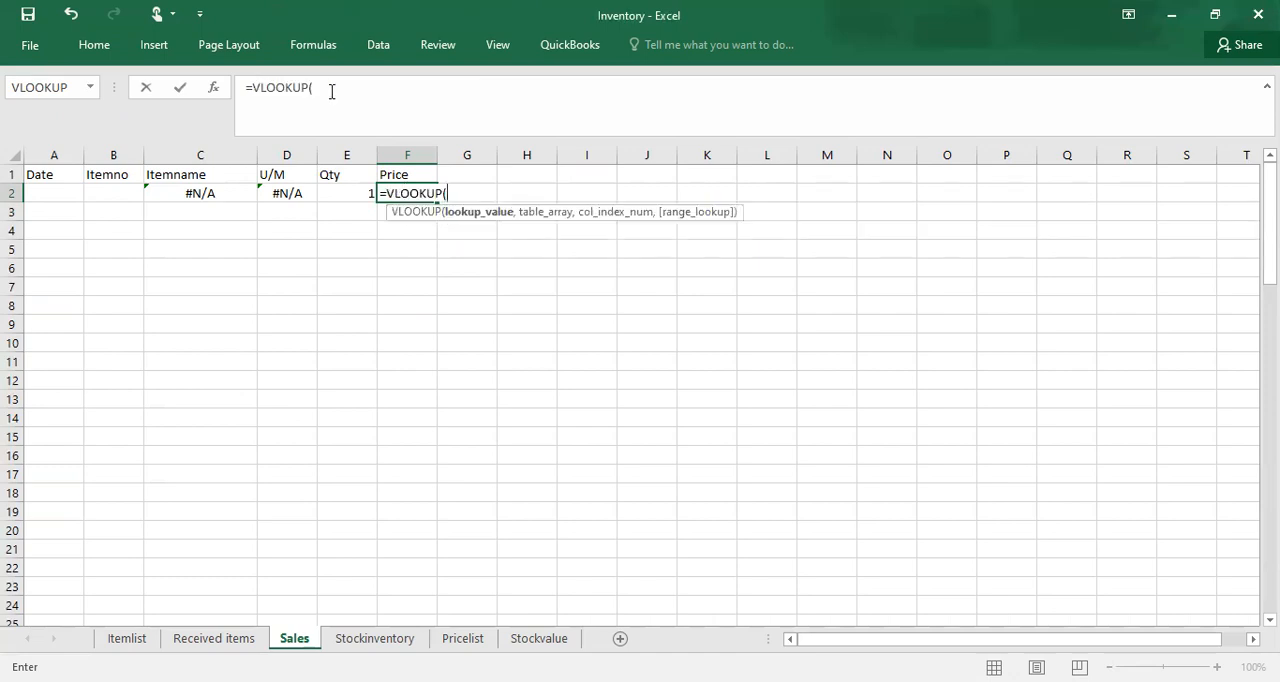
click(124, 198)
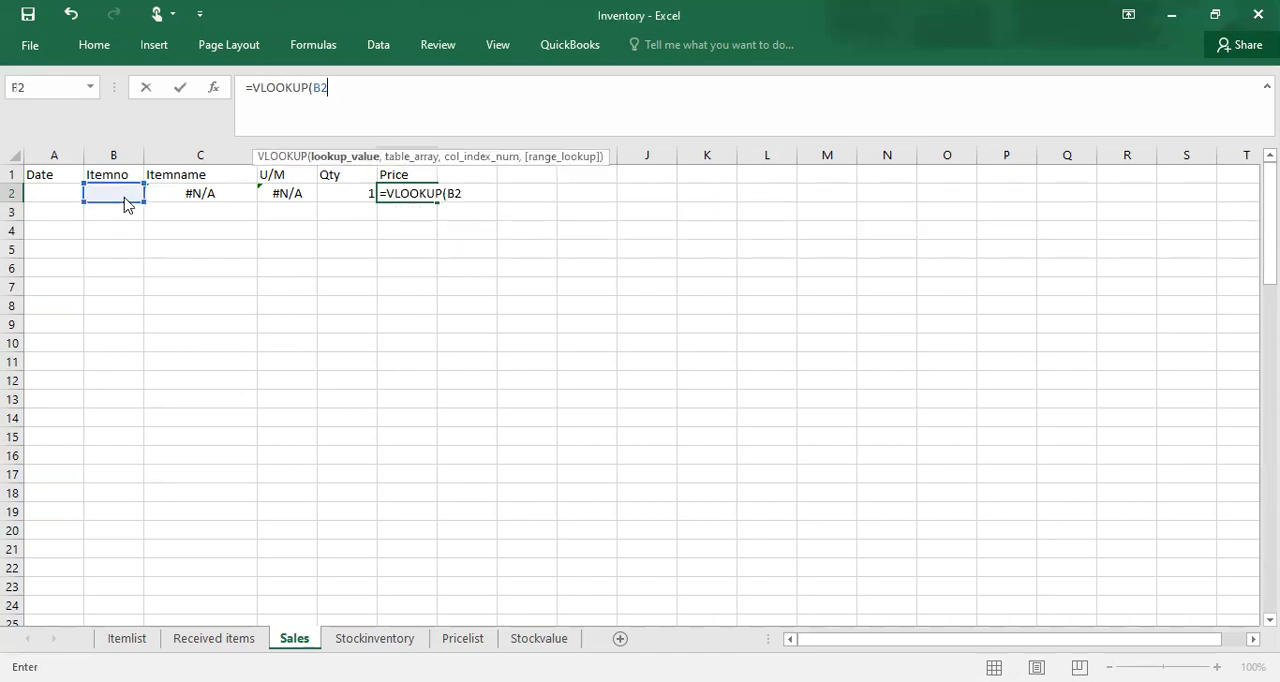
key(Return)
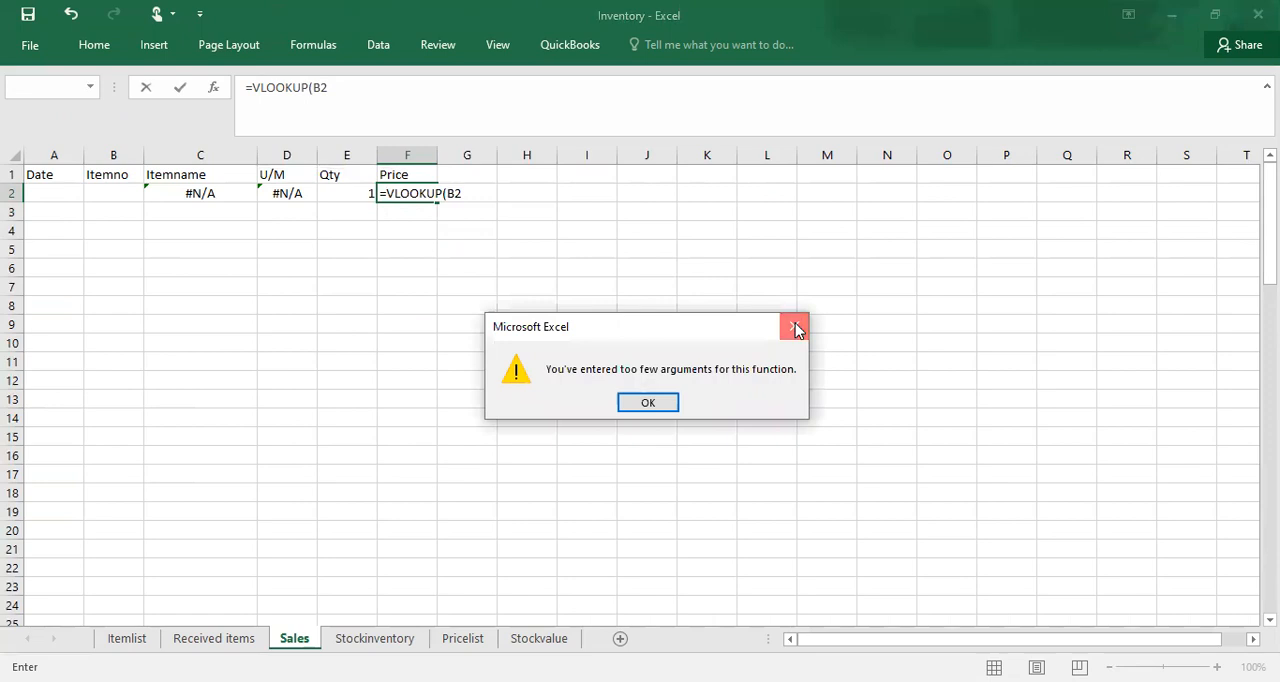
key(Return)
click(352, 89)
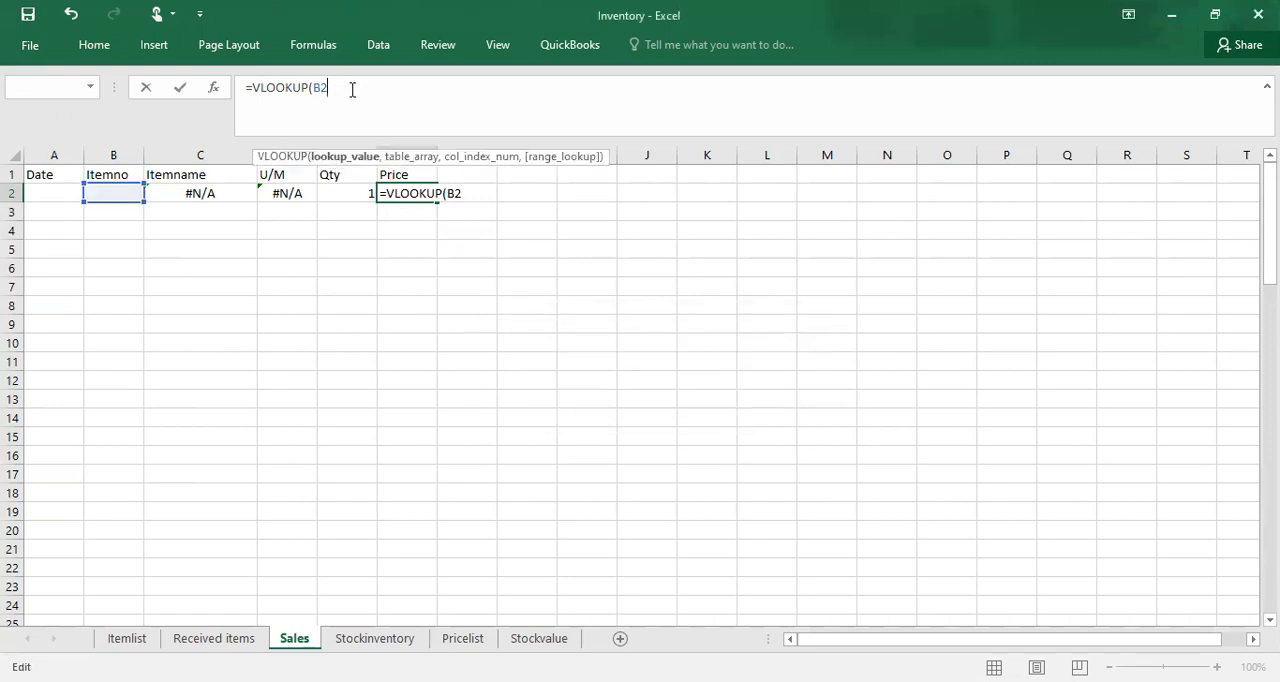
Step: Complete the VLOOKUP in F2 with Itemlist as the table, column index 6 and FALSE for an exact match
text(,)
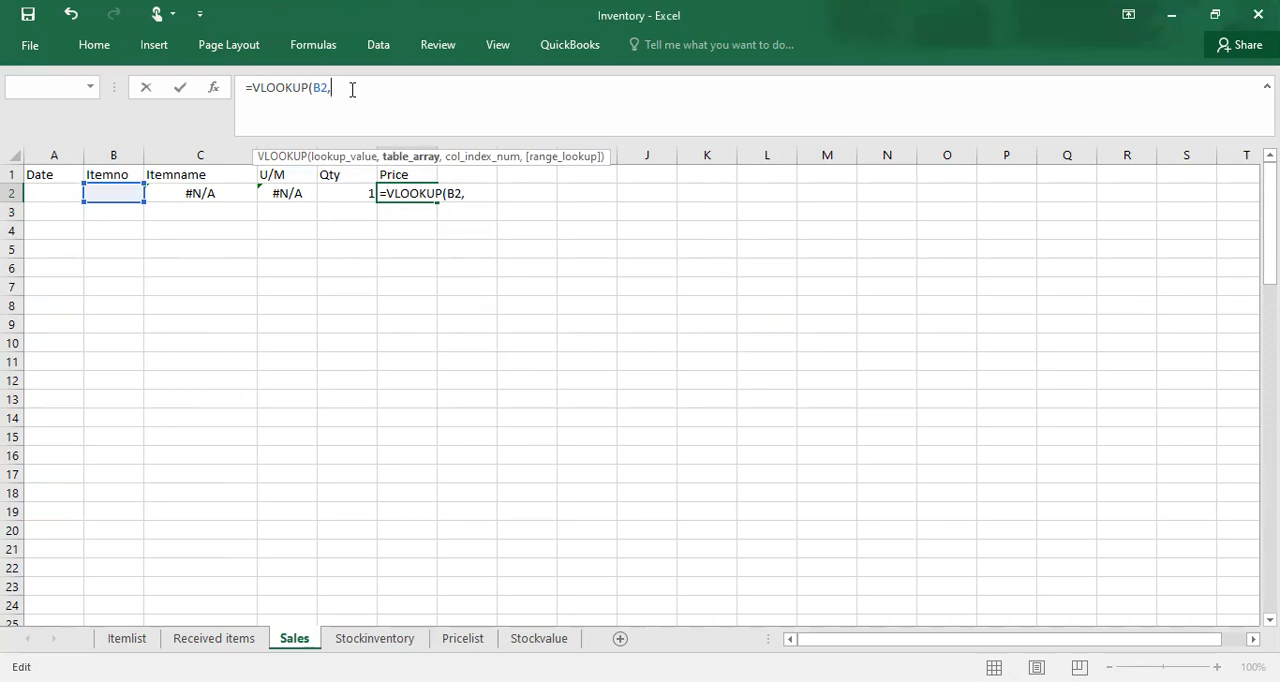
text(it)
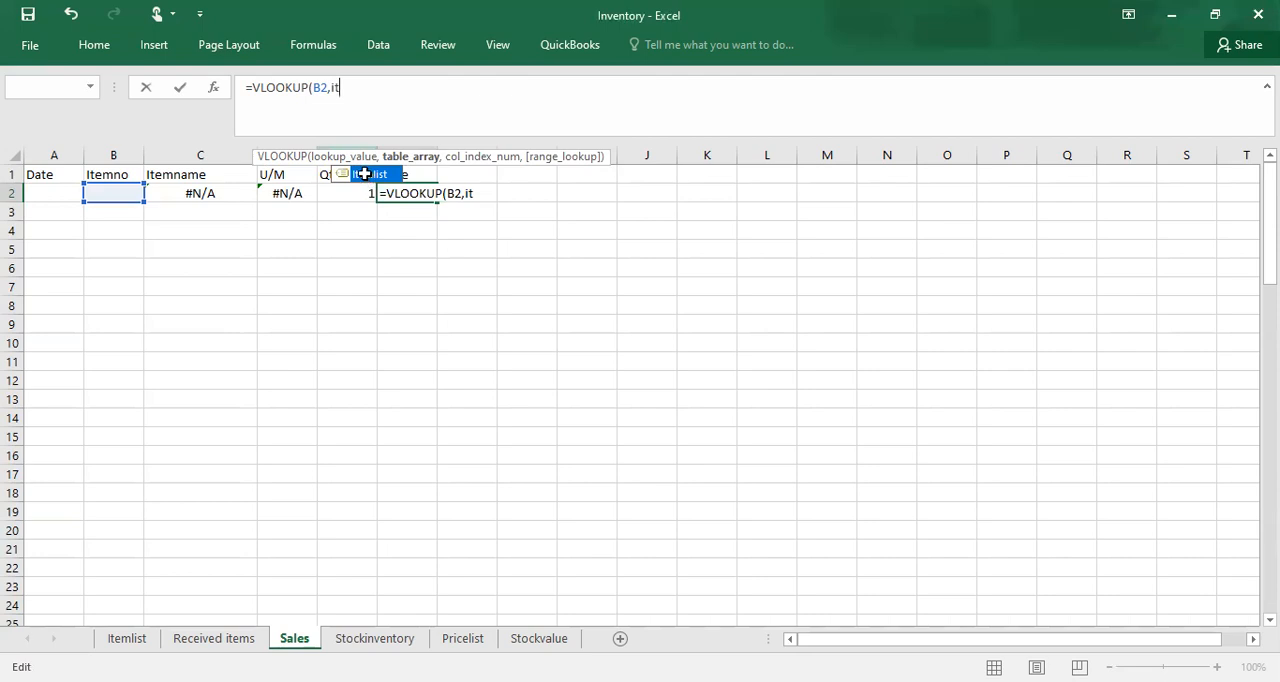
key(Tab)
text(,6)
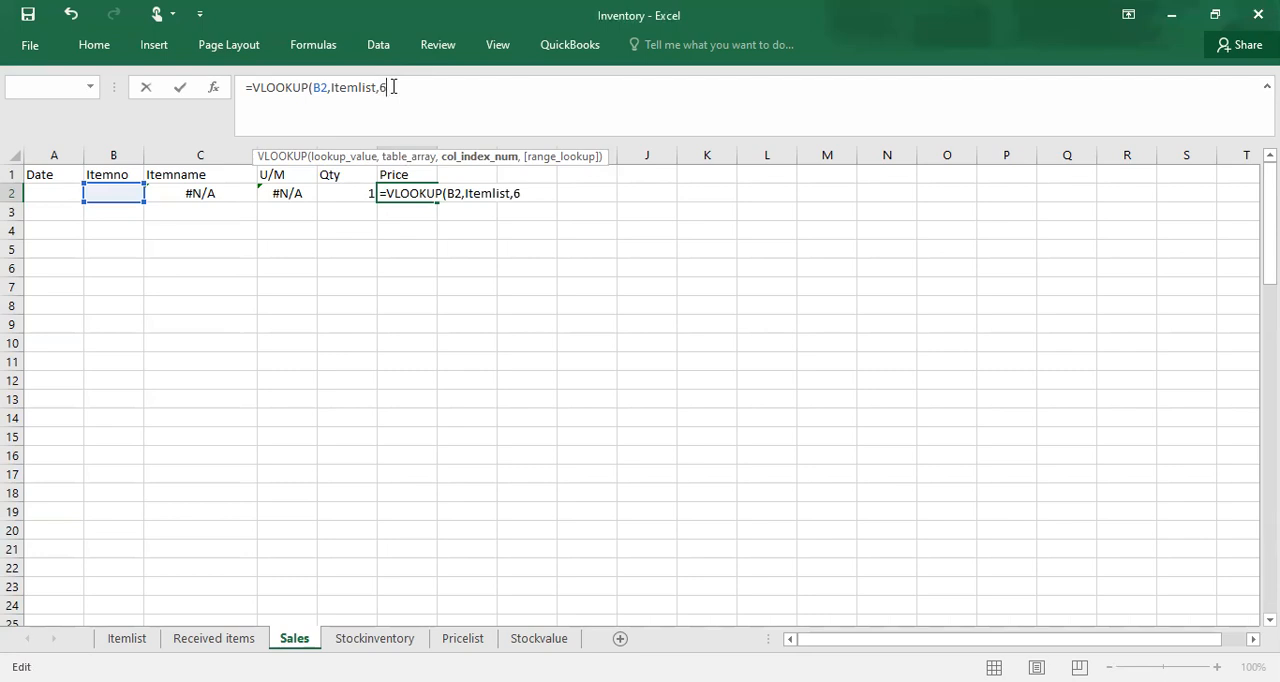
text(,fals)
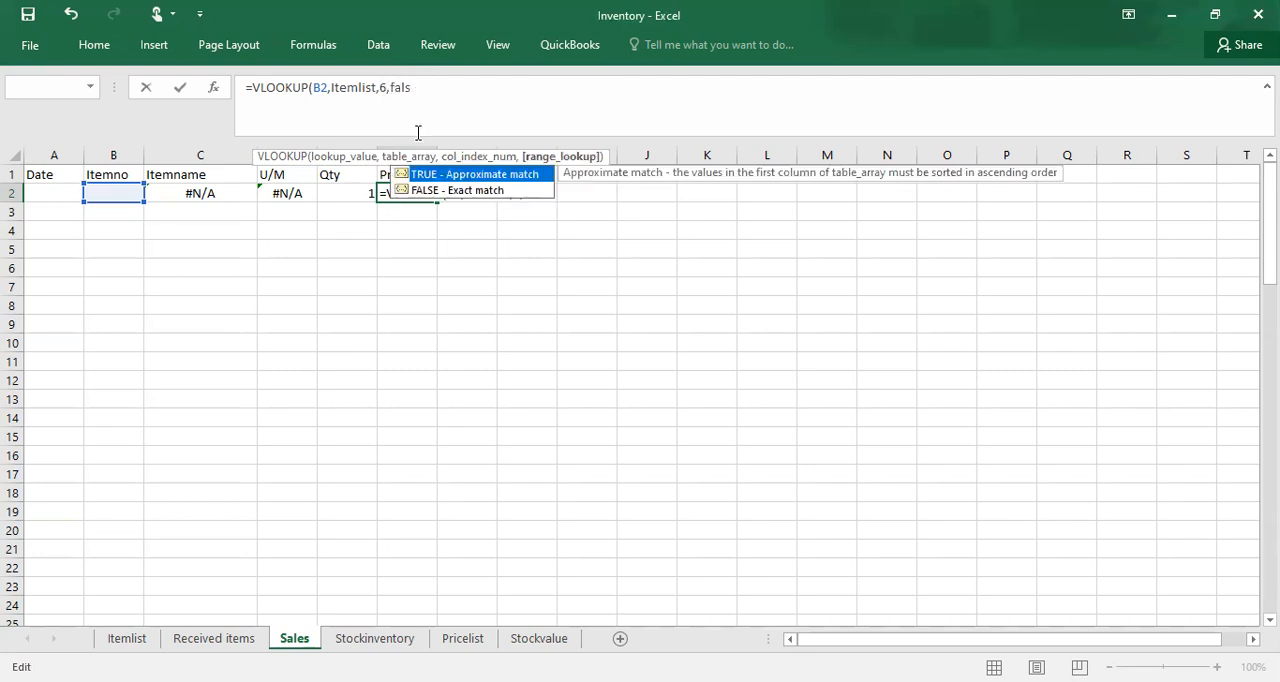
double_click(460, 190)
text())
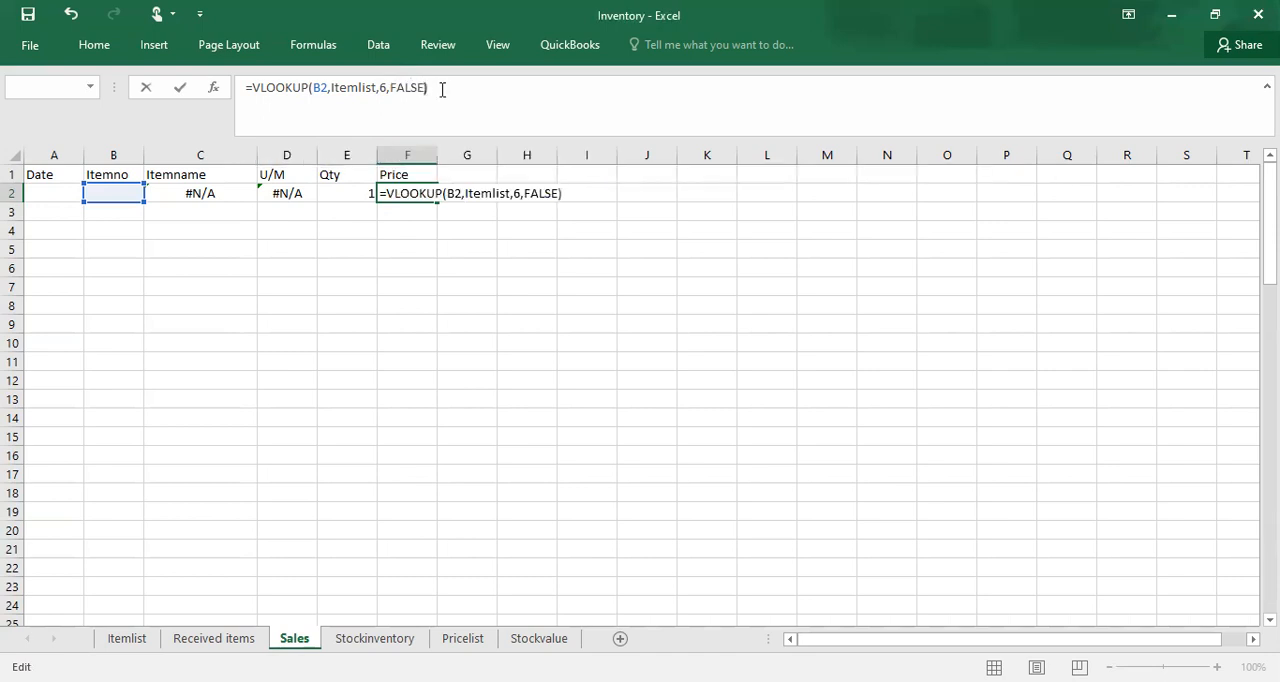
key(Return)
Step: Enter item number 1 in B2 and a quantity of 10 in E2 on the Sales sheet
click(104, 194)
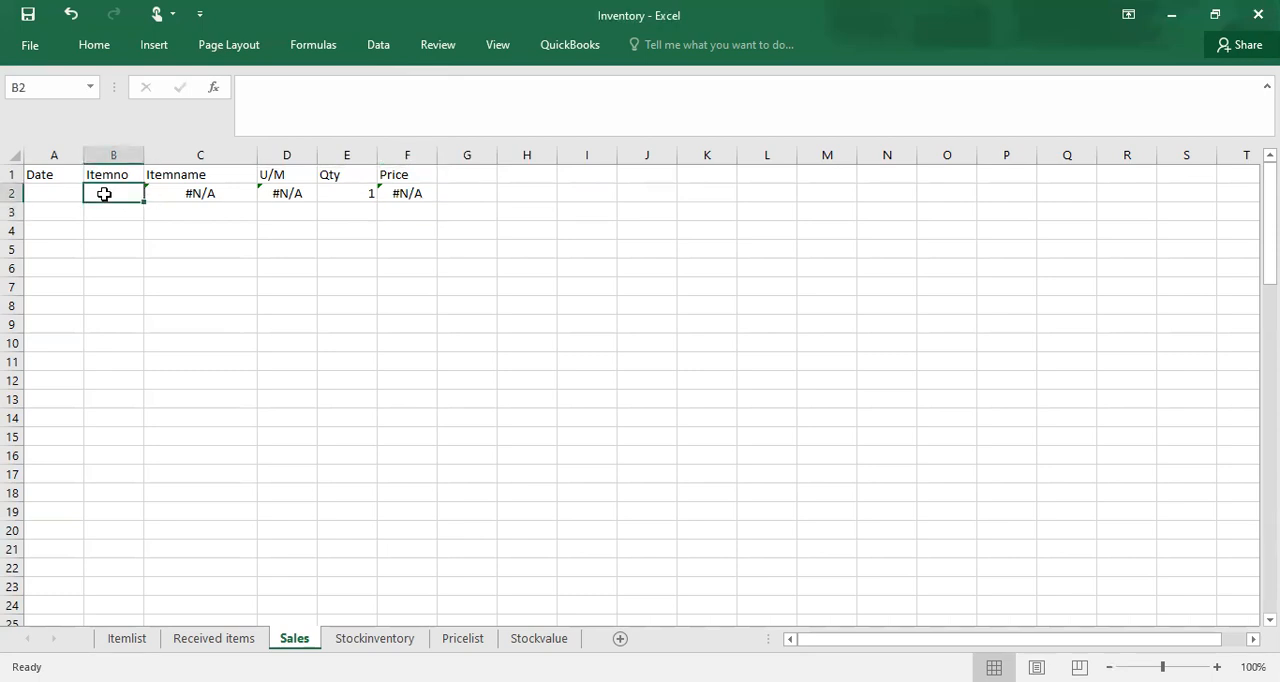
text(1)
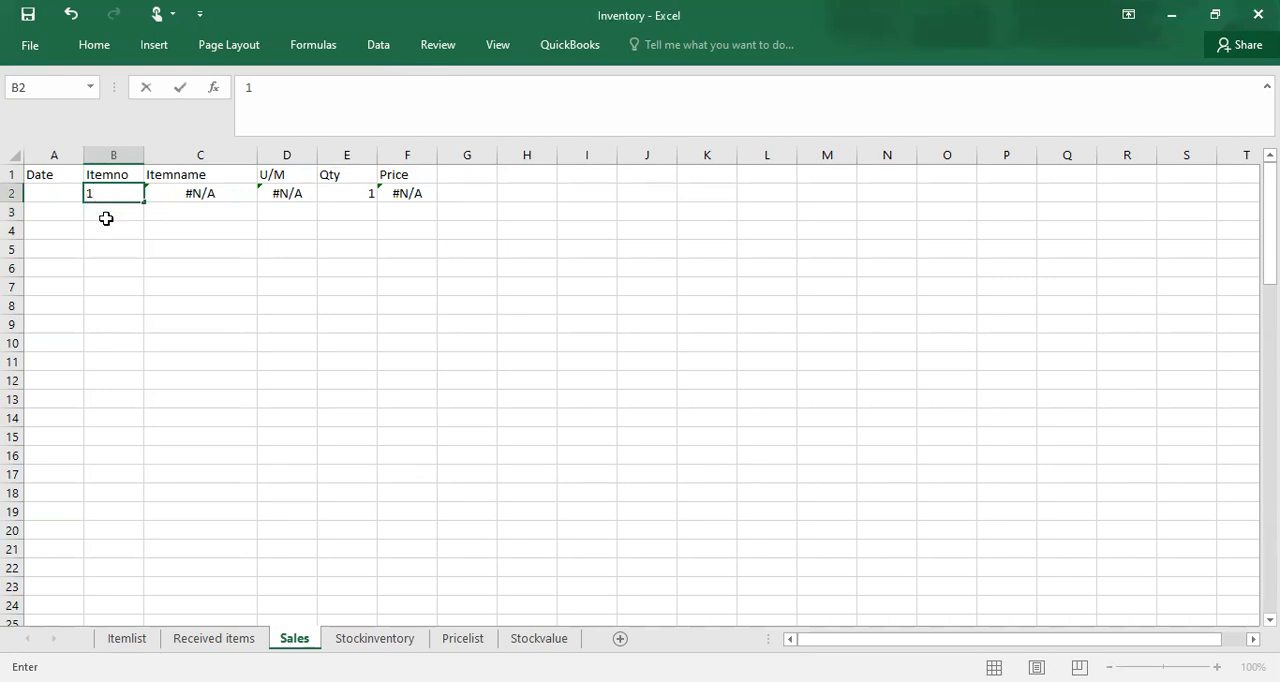
click(106, 218)
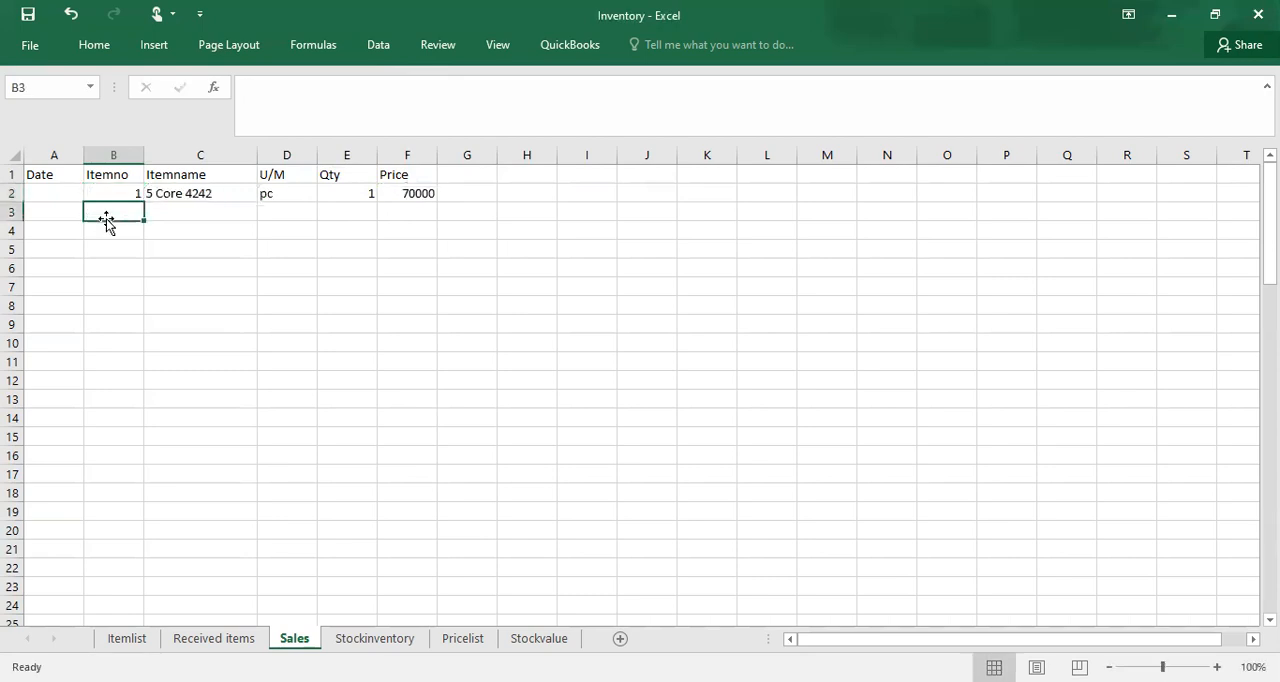
click(361, 196)
text(10)
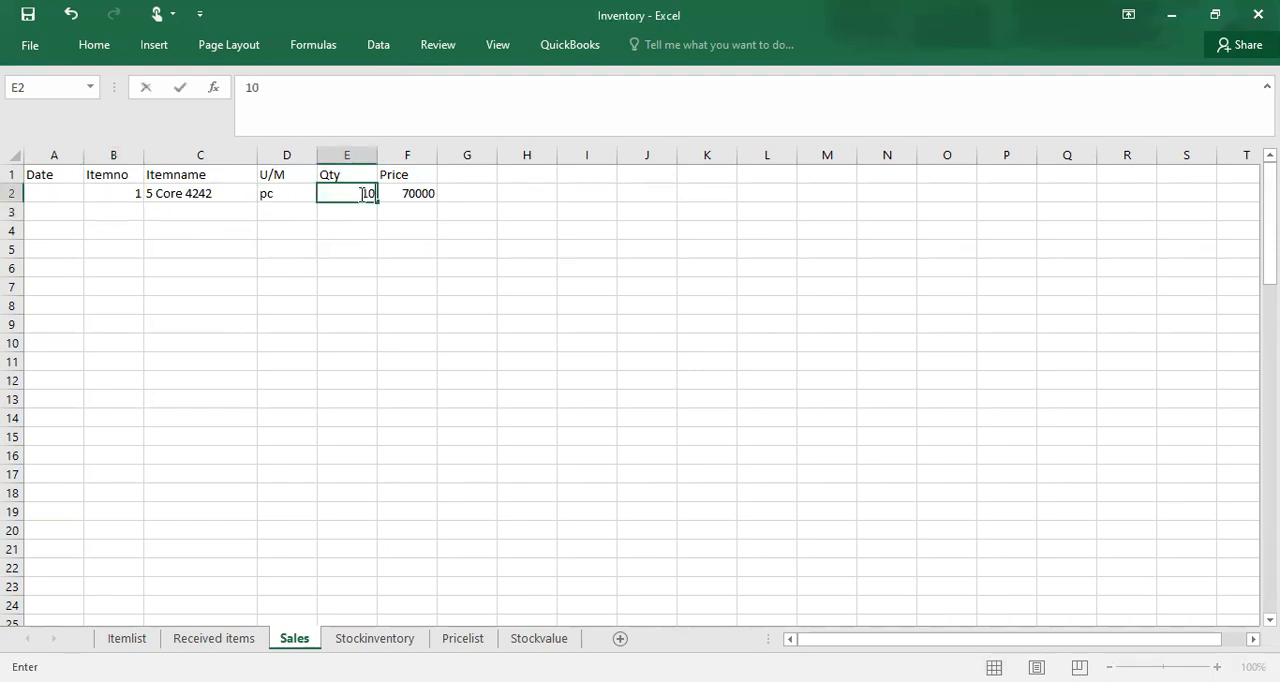
click(179, 214)
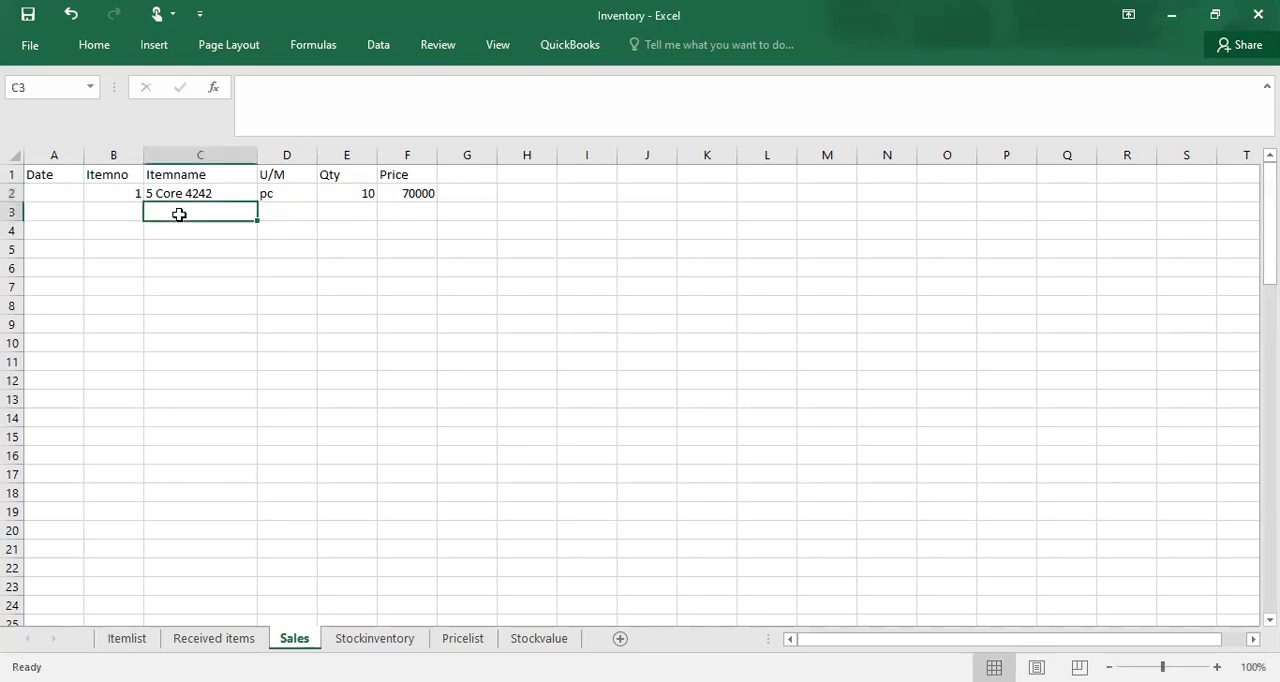
Step: Fill the Itemname lookup formula from C2 down to row 17 on the Sales sheet
click(134, 201)
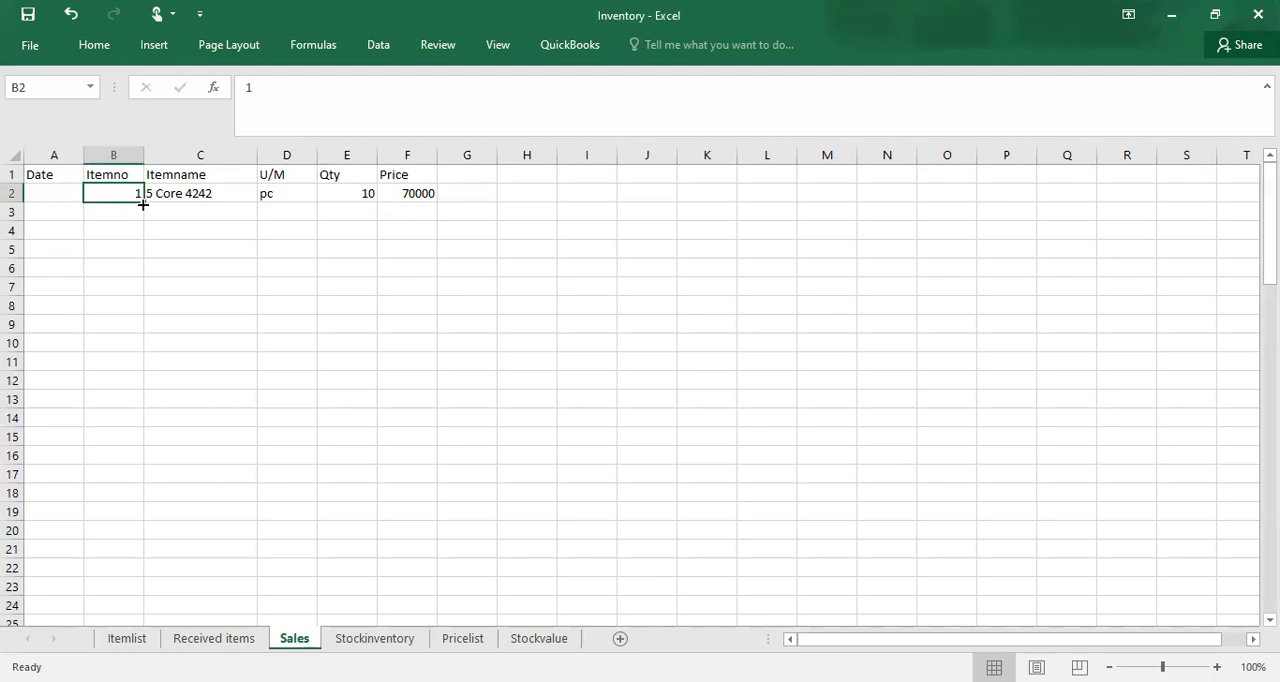
click(236, 201)
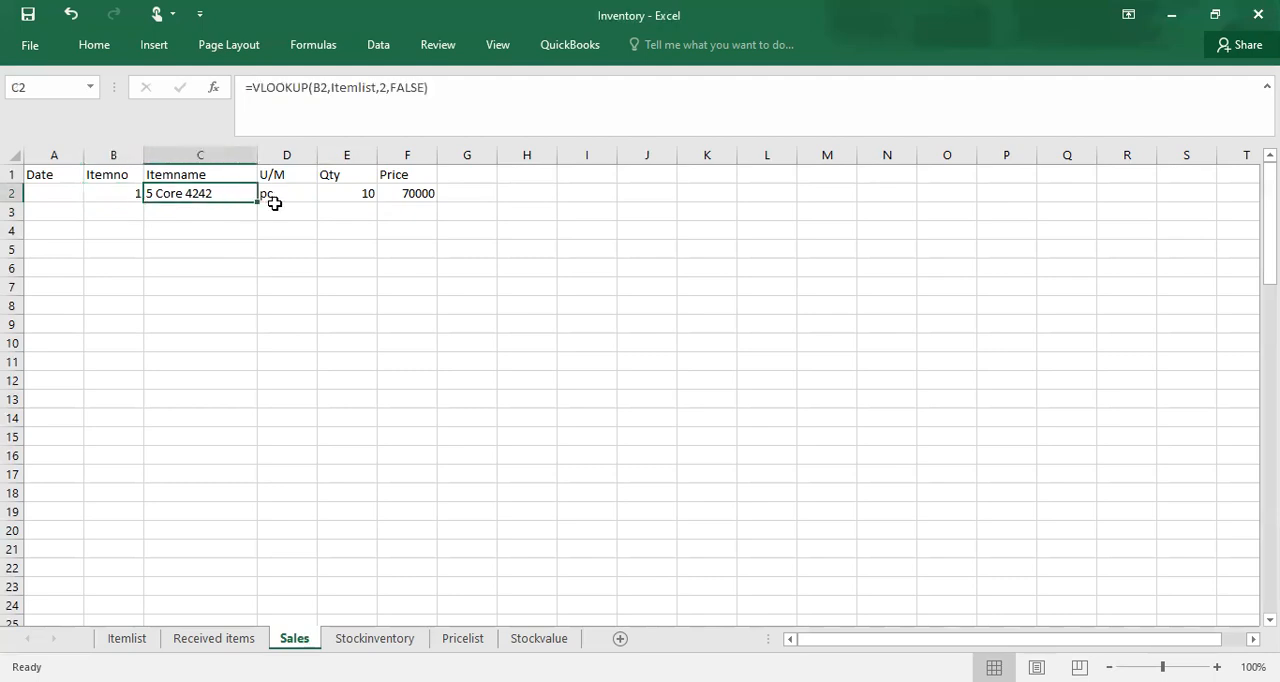
drag(257, 201, 272, 475)
drag(275, 492, 253, 581)
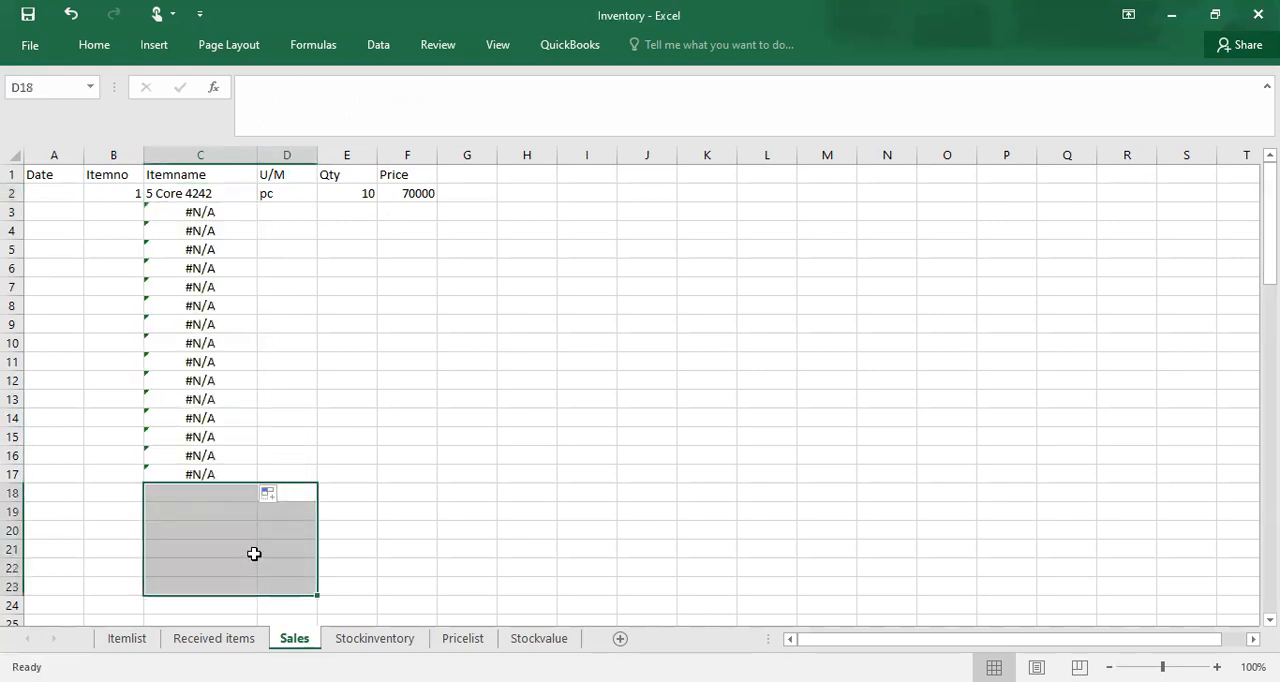
Step: Extend the Itemname lookup formula from C17 down to row 24 on the Sales sheet
click(215, 474)
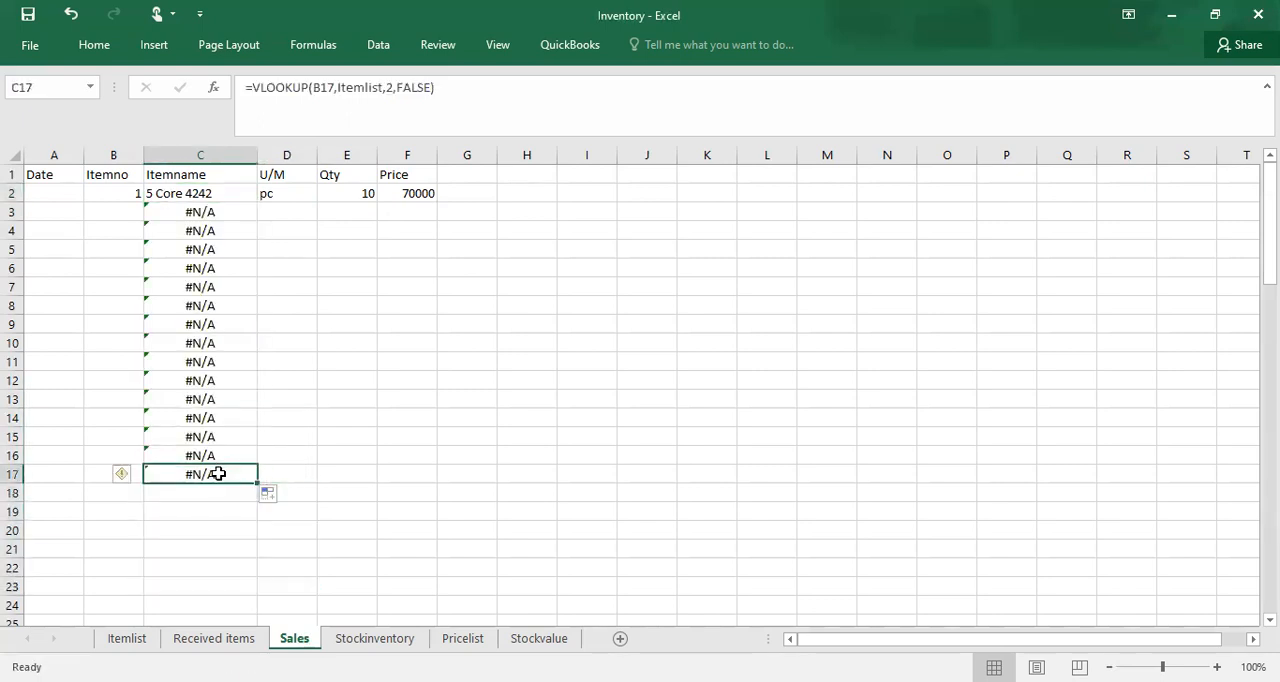
drag(263, 488, 224, 564)
click(224, 563)
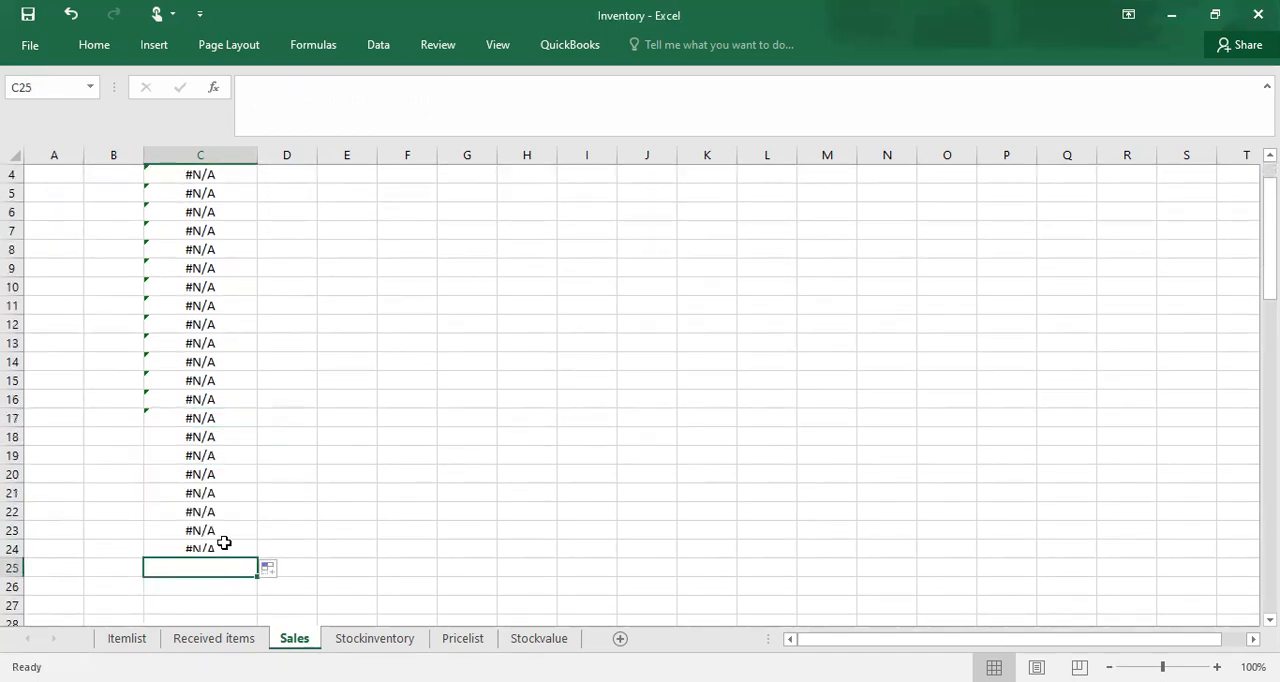
Step: Fill the U/M lookup formula from D2 down to row 24 on the Sales sheet
click(254, 234)
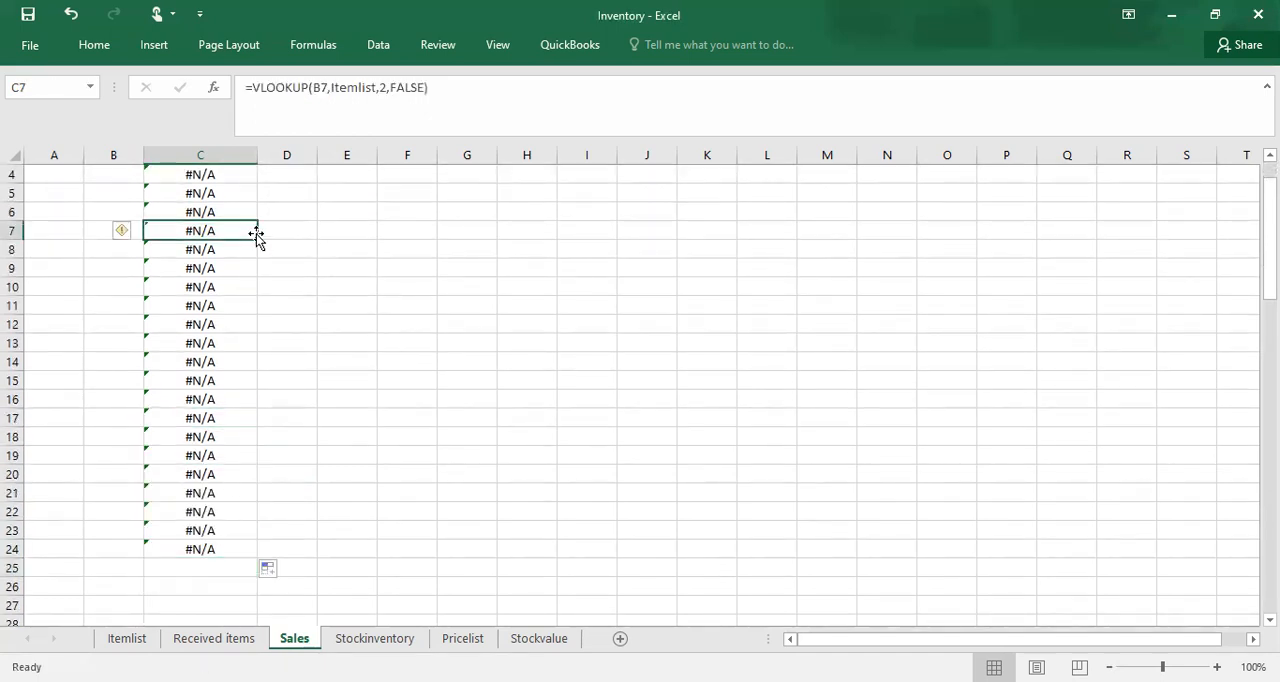
key(Right)
key(Up)
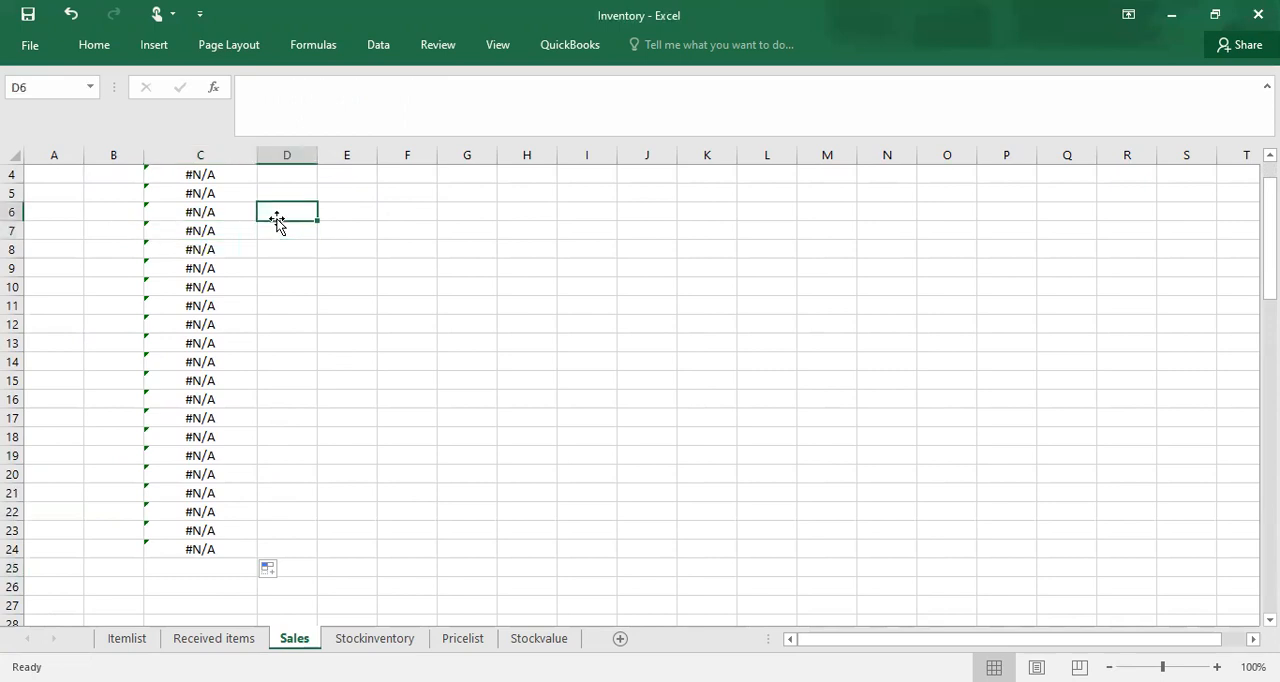
key(Up)
key(Up)
key(Up)
key(Up)
key(Up)
click(289, 192)
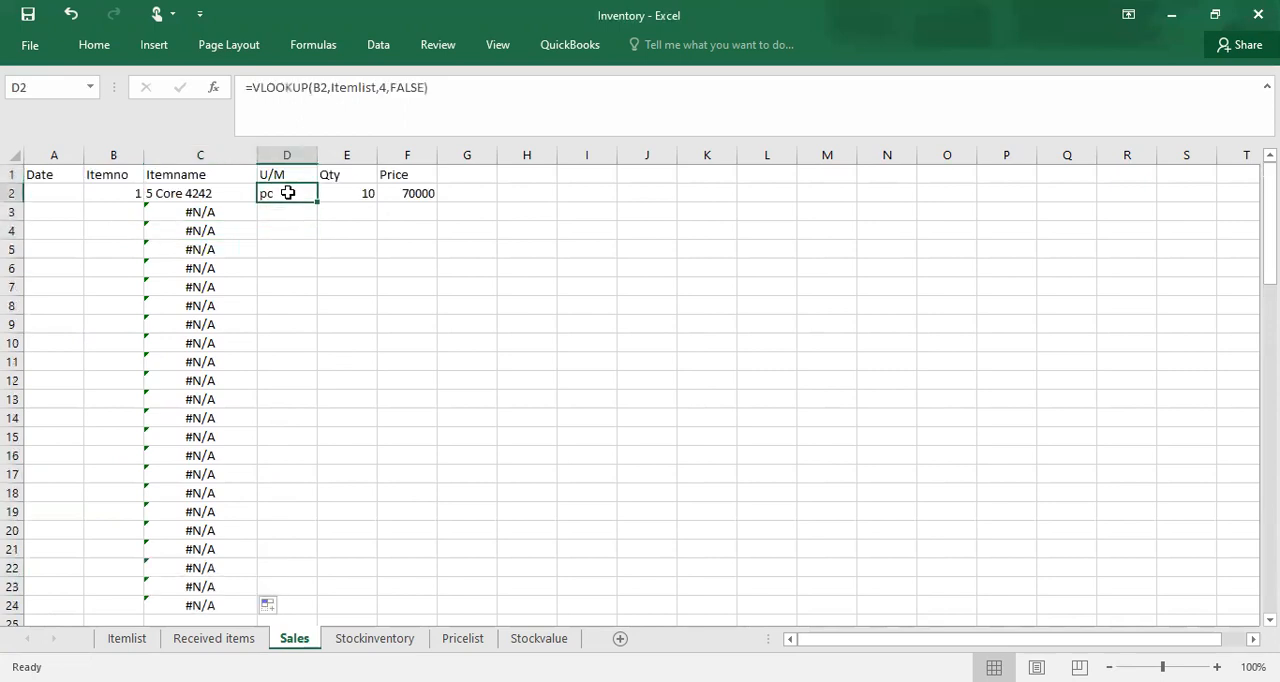
double_click(315, 202)
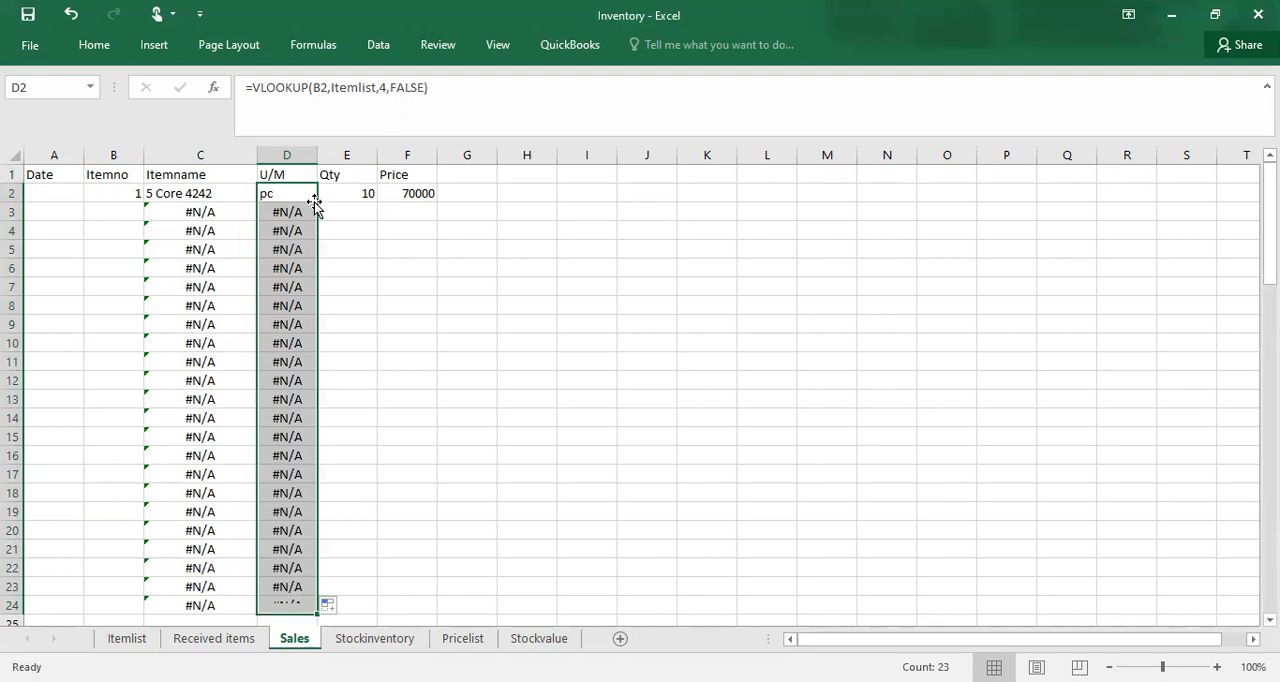
Step: Copy the Qty value in E2 down to row 24 on the Sales sheet
click(368, 207)
click(366, 193)
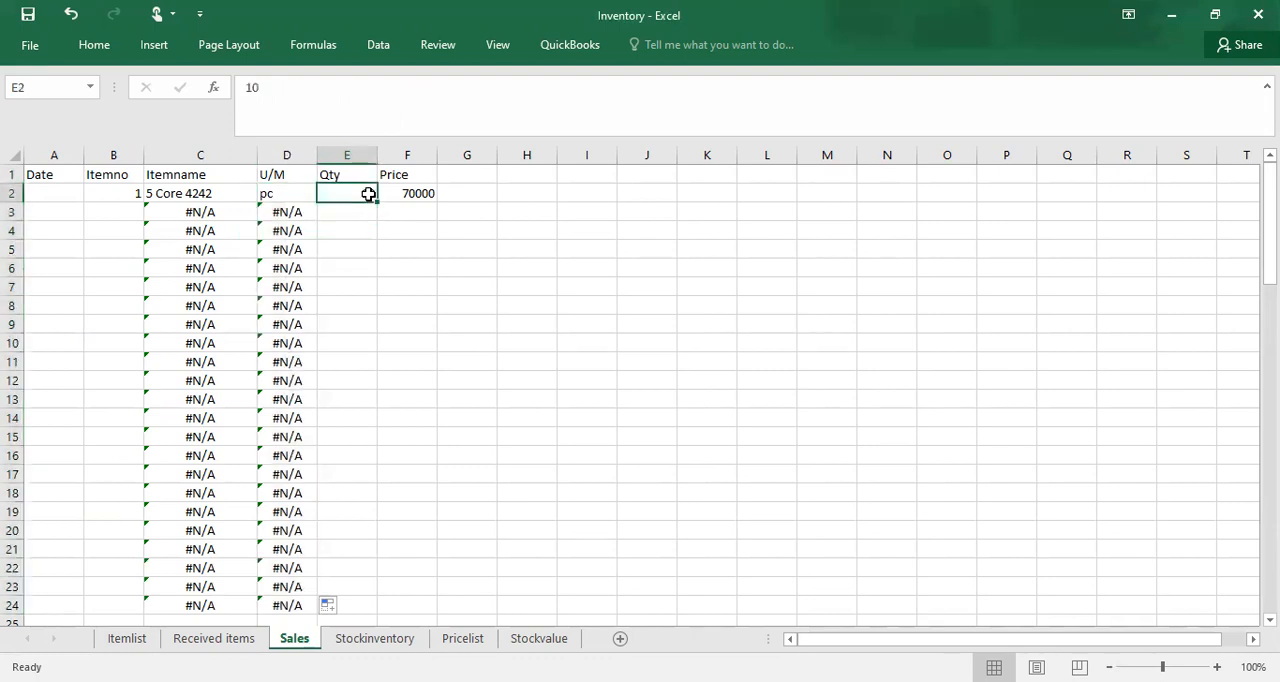
double_click(375, 201)
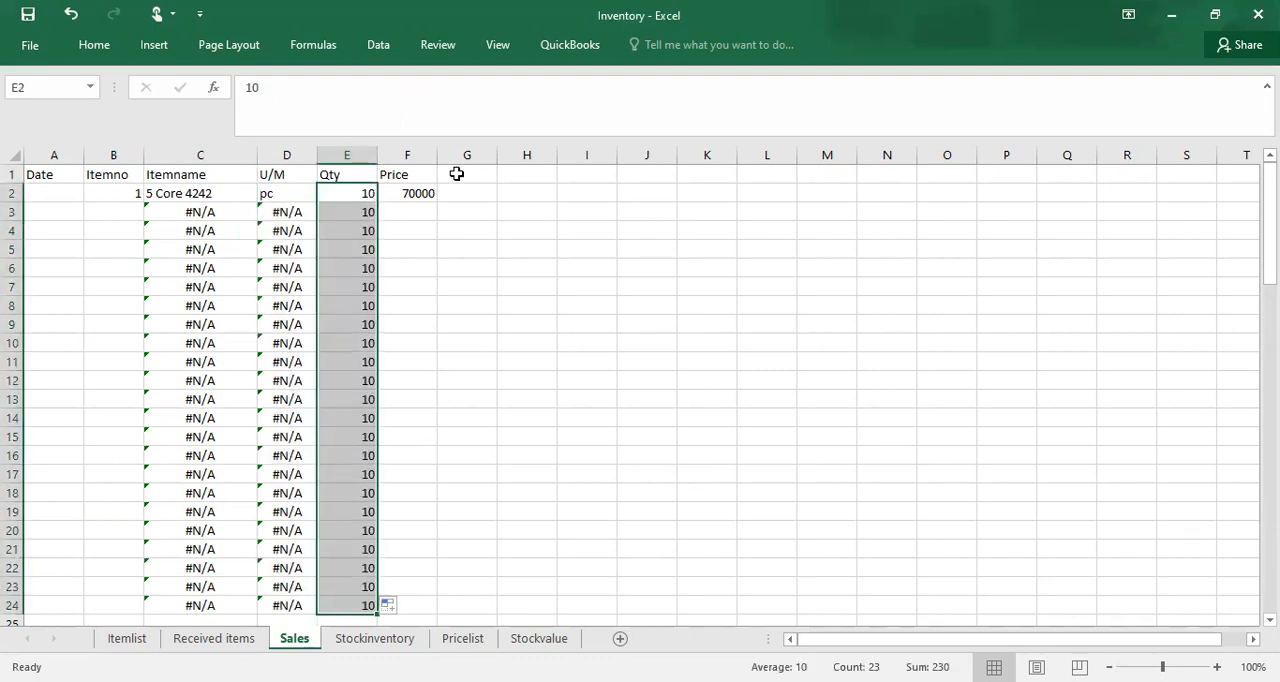
Step: Fill the Price lookup formula from F2 down to row 24 and make the header row A1:F1 bold
click(425, 194)
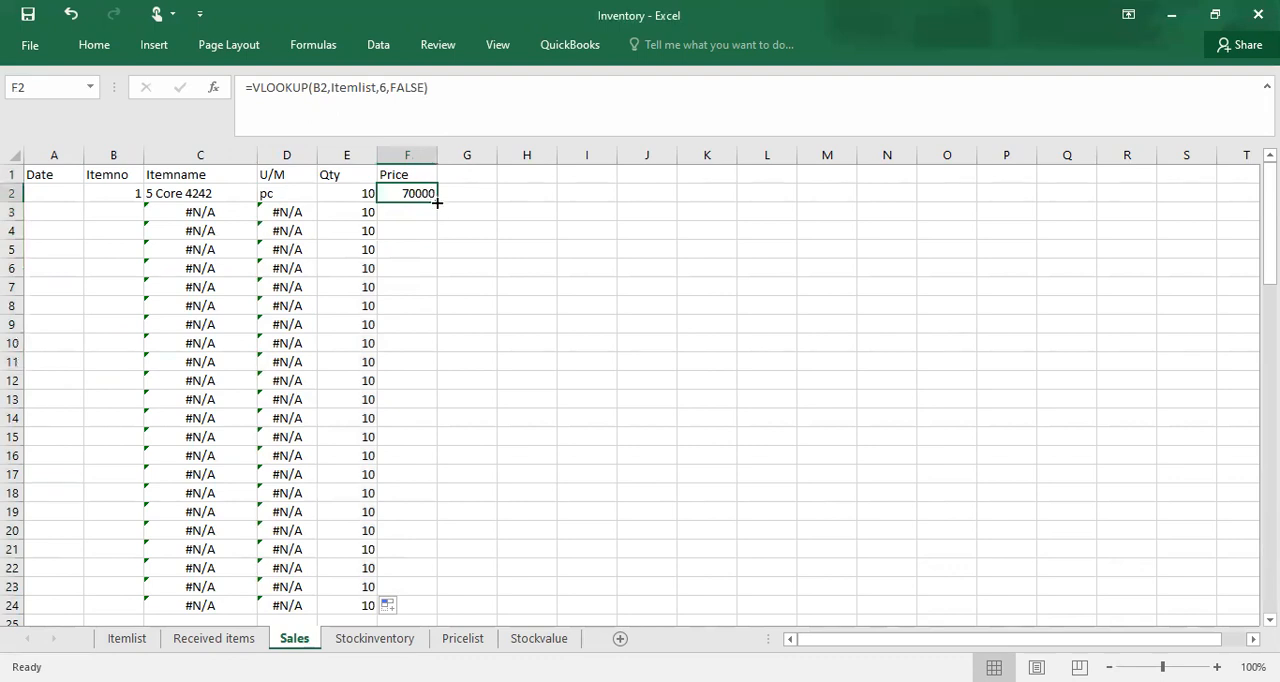
double_click(436, 202)
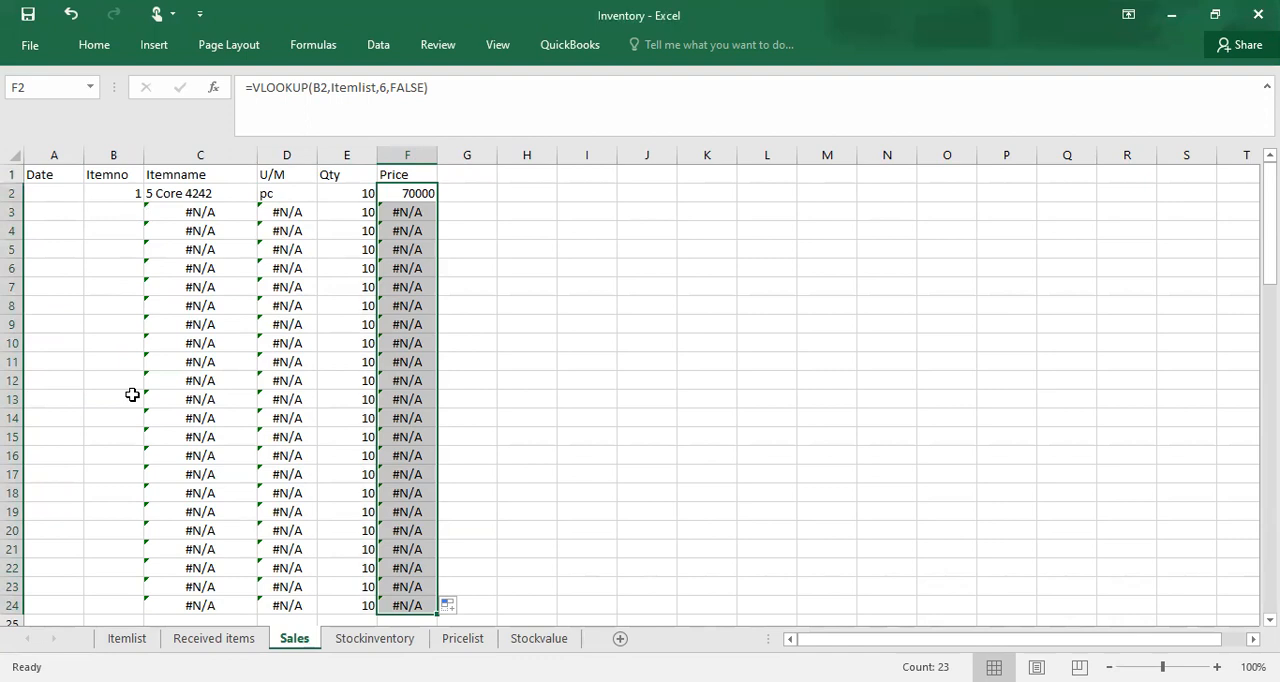
drag(38, 174, 411, 175)
key(ctrl+b)
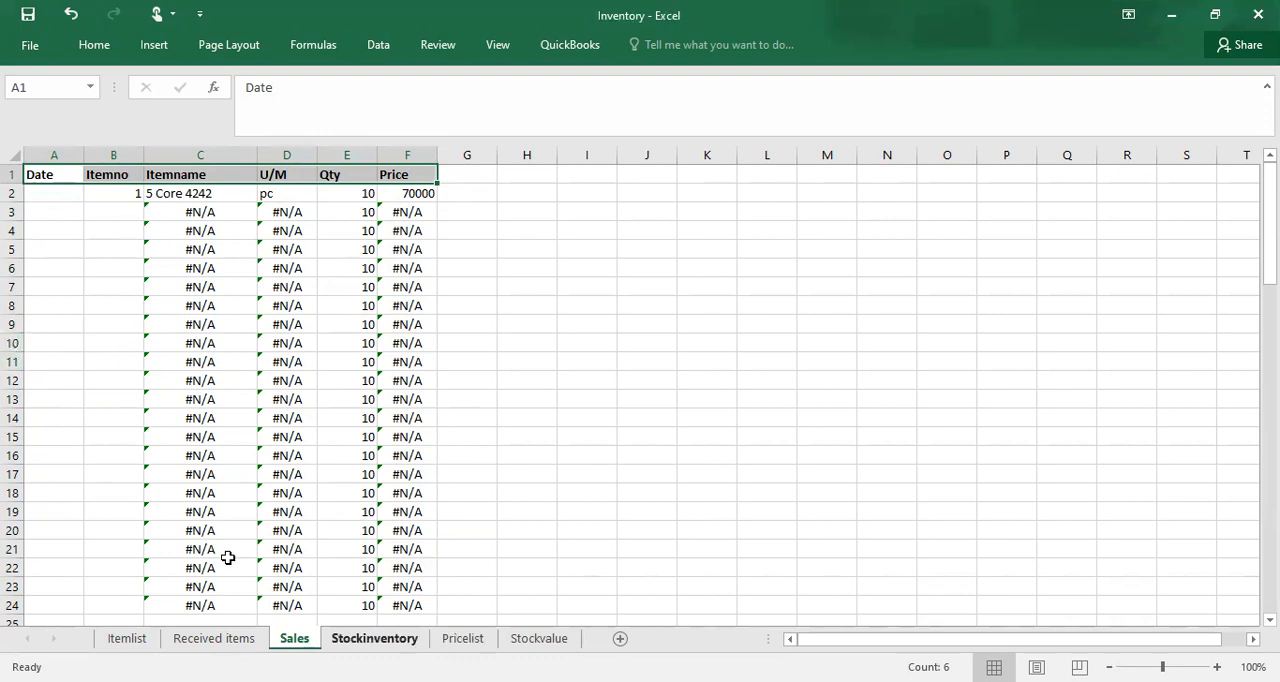
Step: On the Stockinventory sheet, clear Itemno cell A2 and link it to the first item number with =Itemlist!A2
key(ctrl+Page_Down)
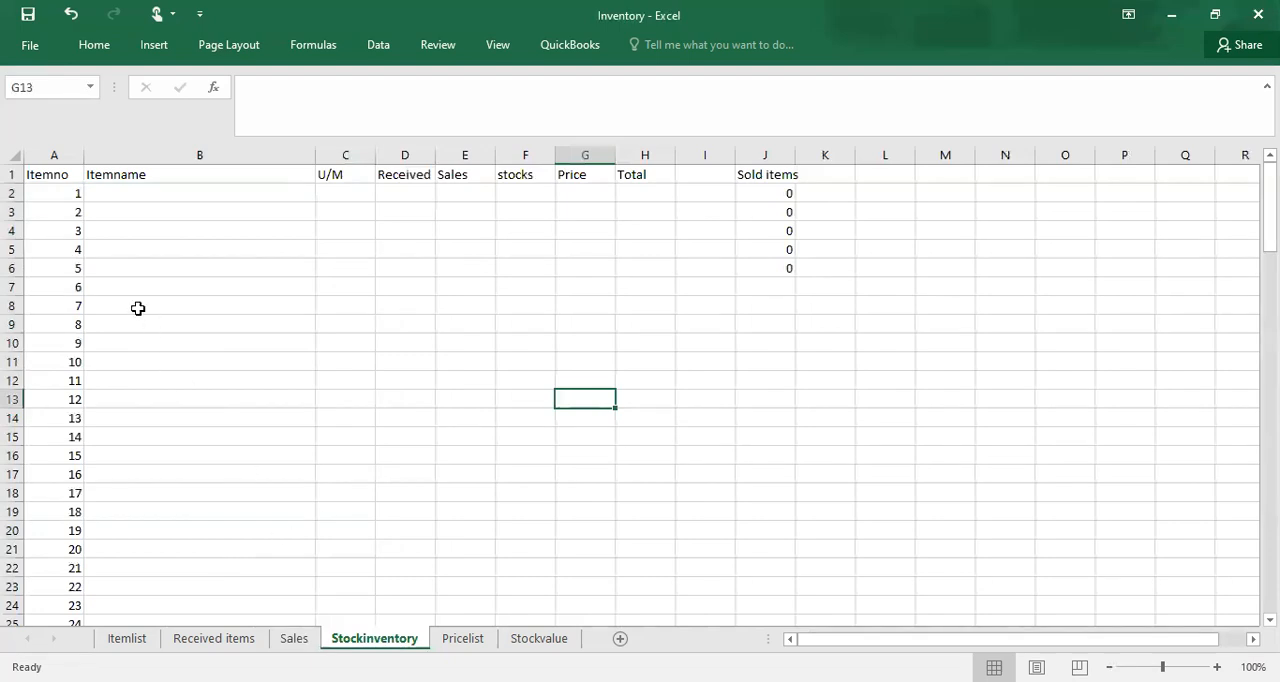
click(64, 206)
click(64, 193)
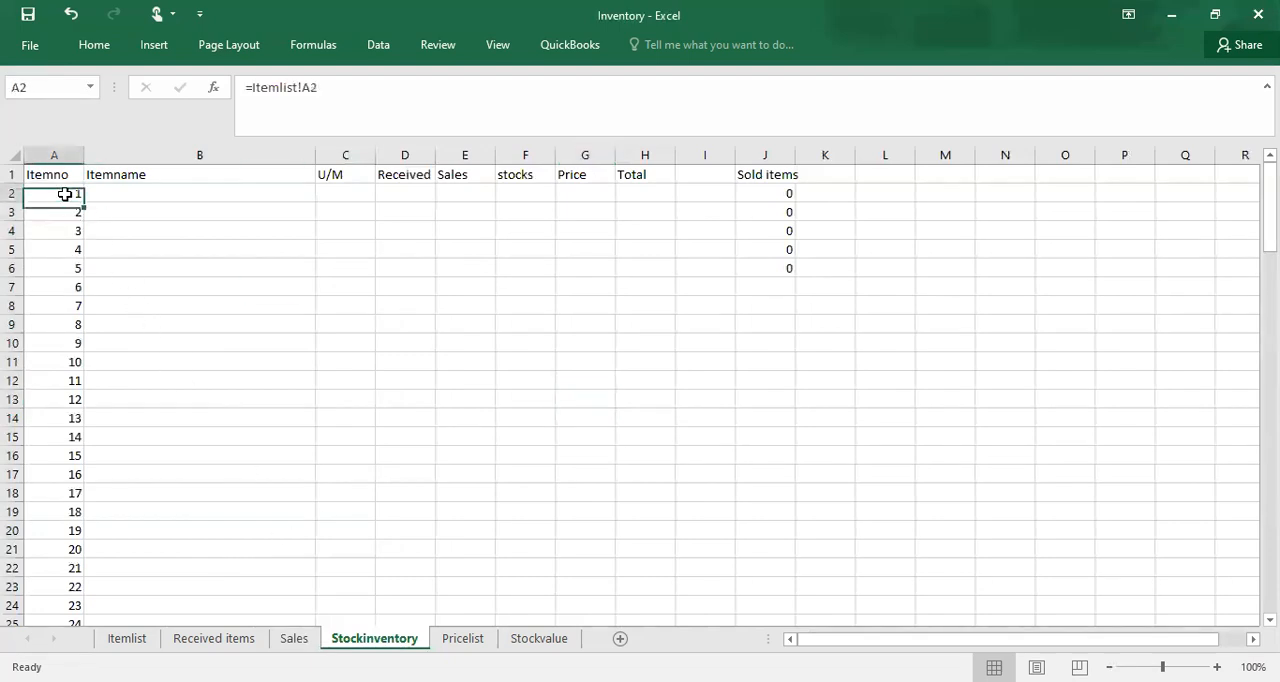
key(BackSpace)
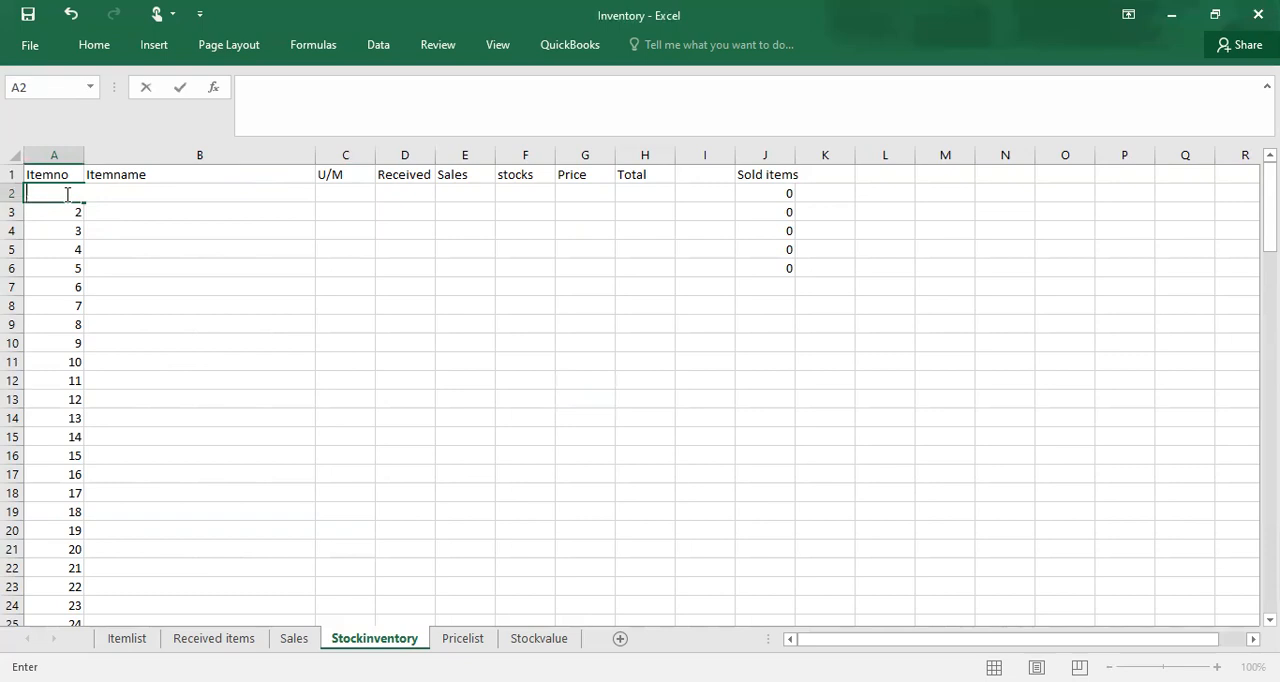
click(112, 211)
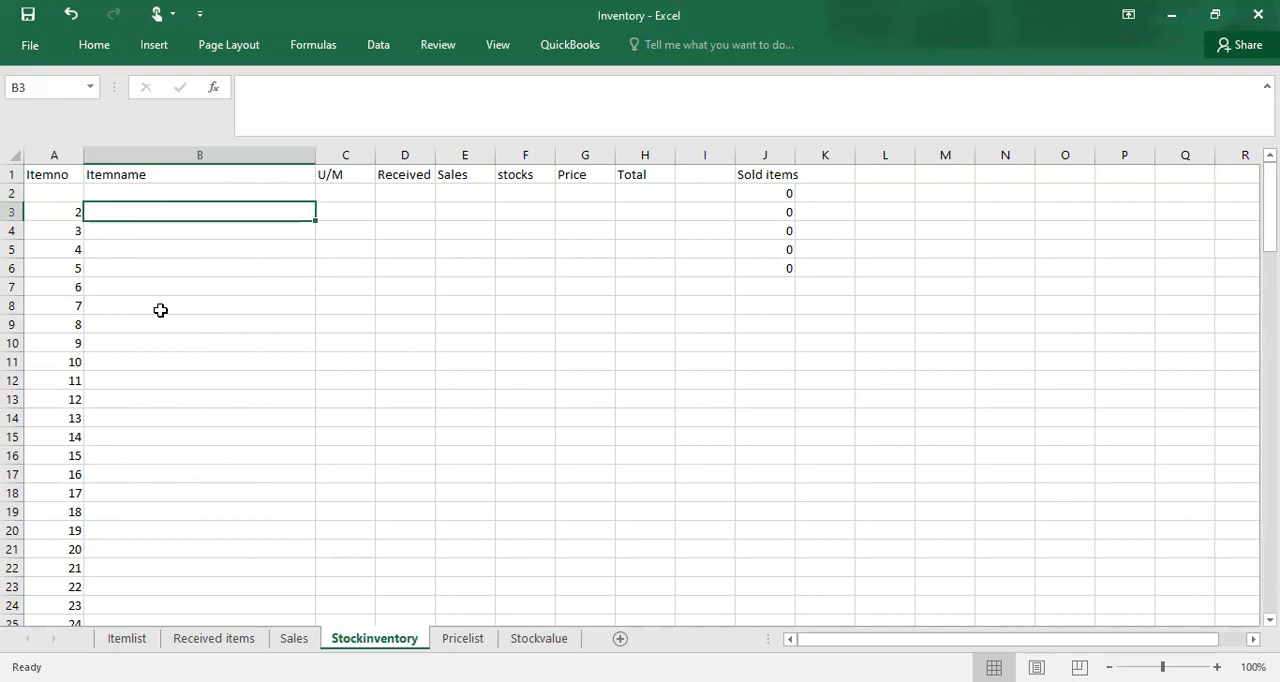
click(40, 192)
text(=)
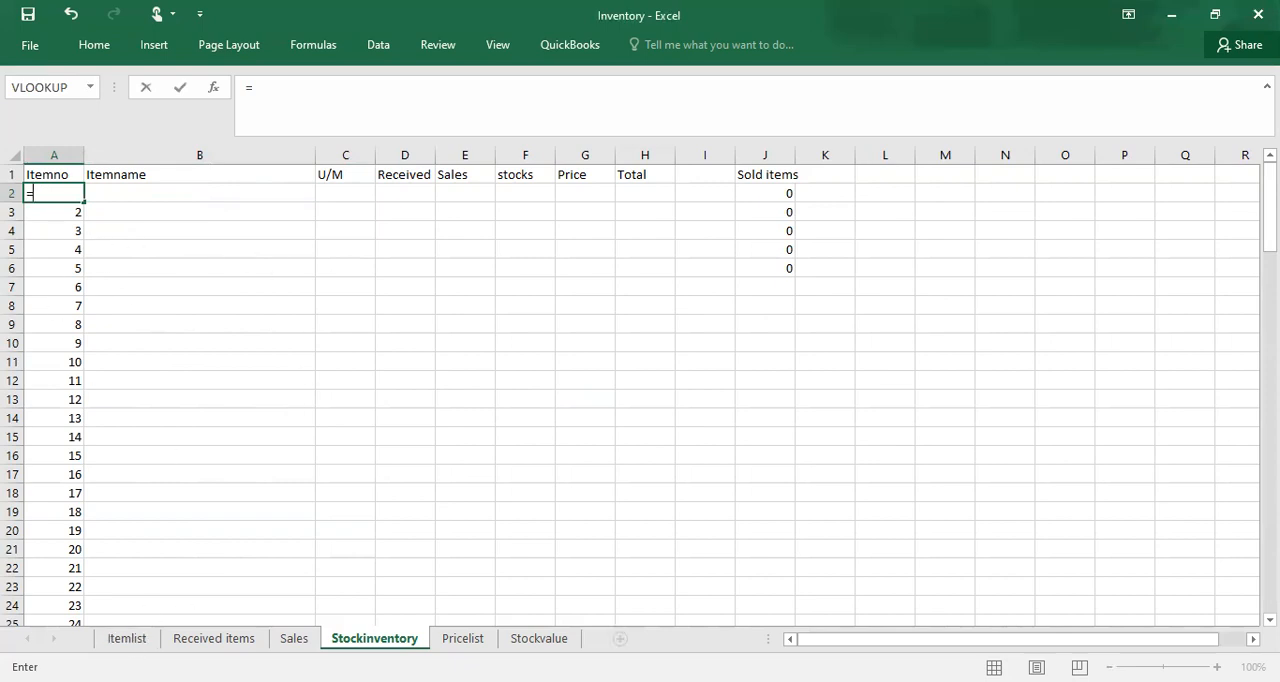
click(127, 640)
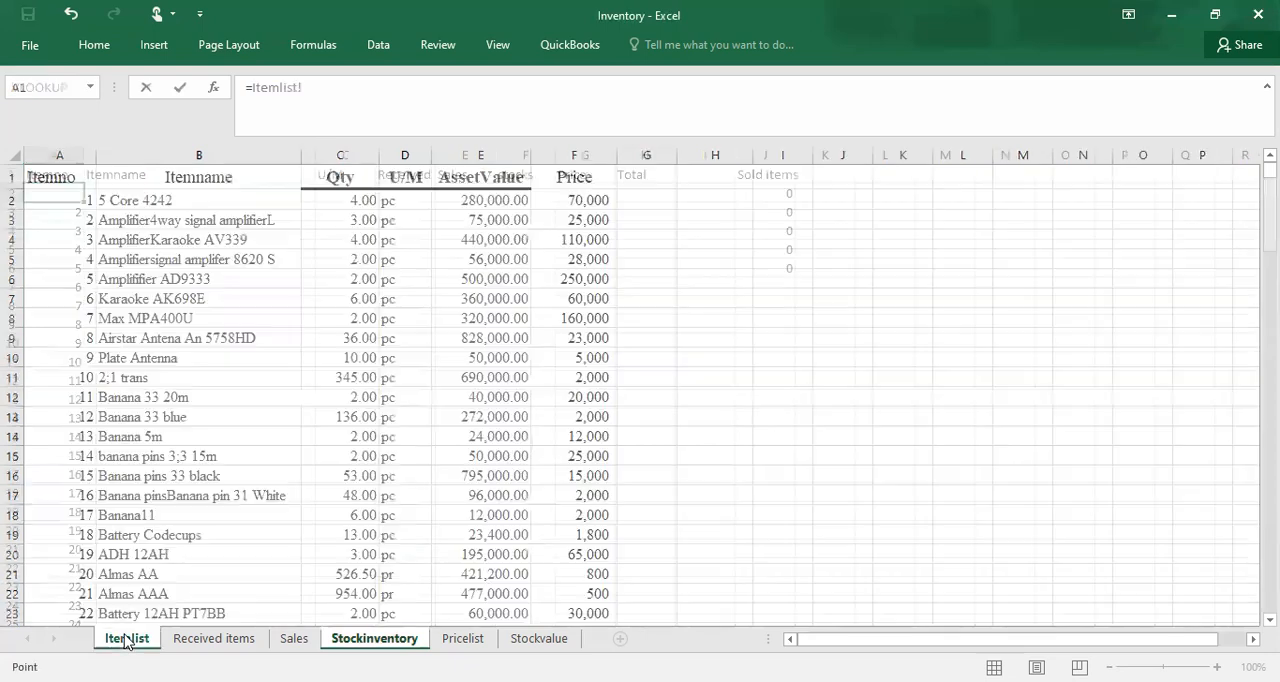
click(71, 199)
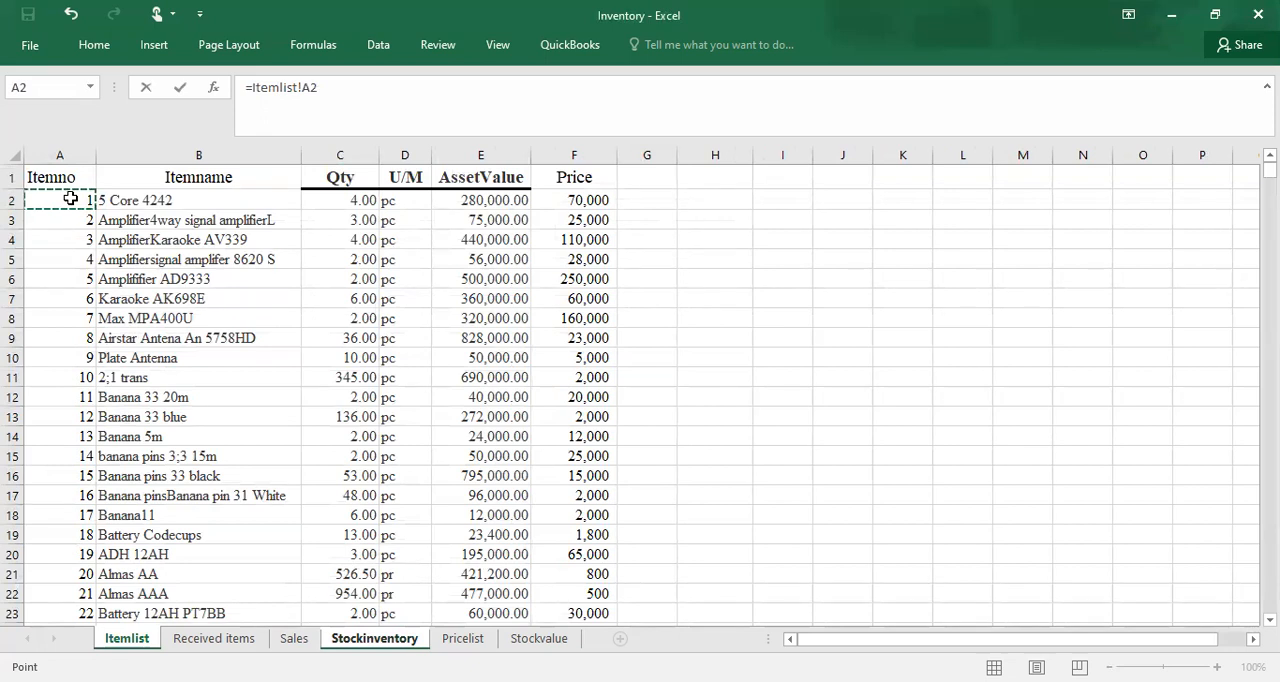
key(Return)
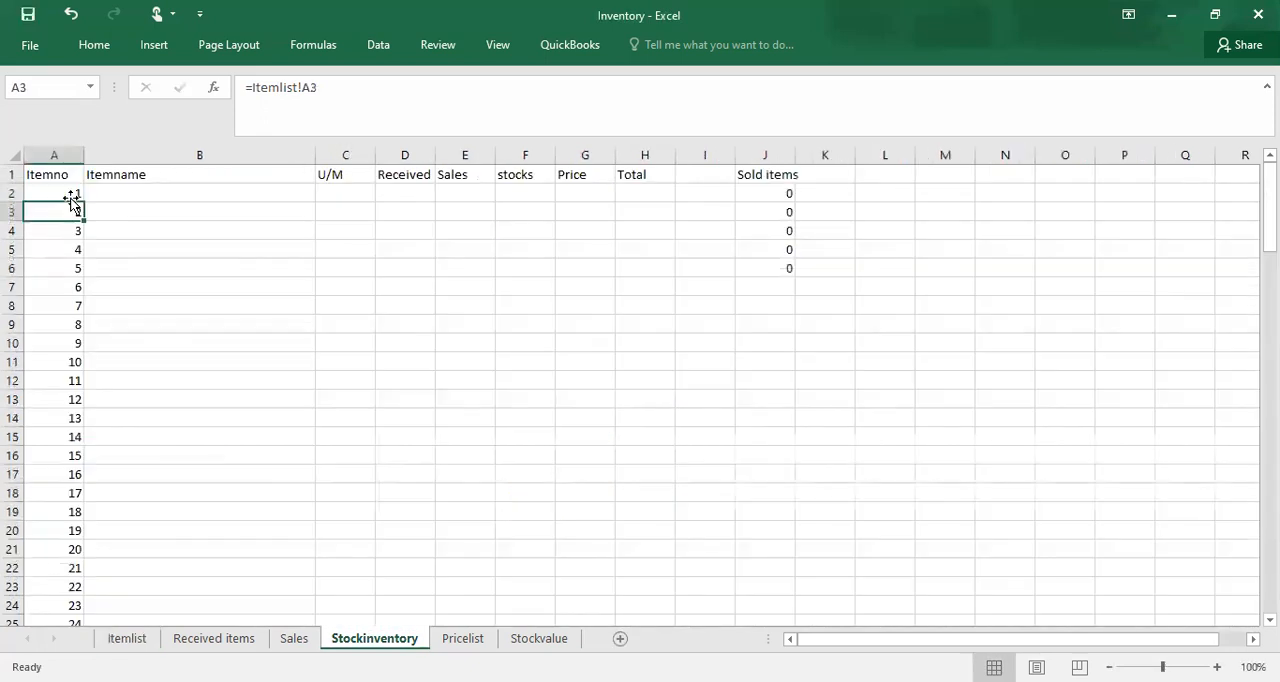
Step: Fill the Itemlist reference from A2 down the Itemno column of the Stockinventory sheet
click(74, 193)
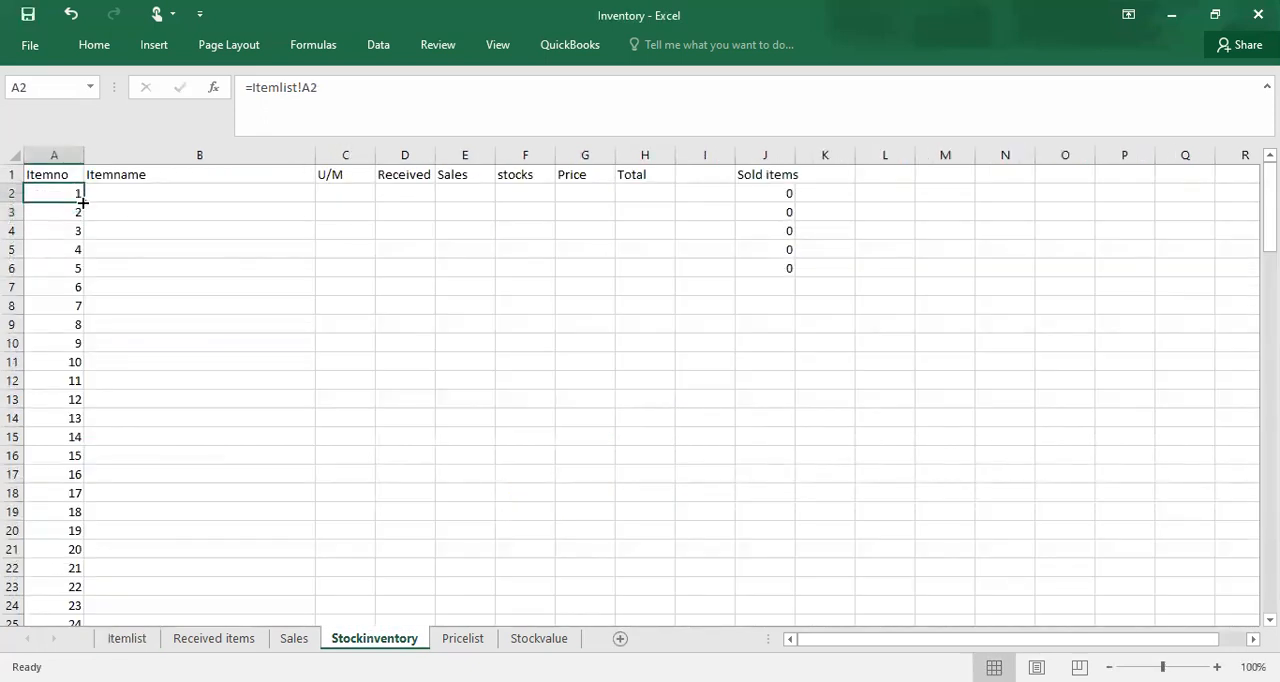
double_click(84, 202)
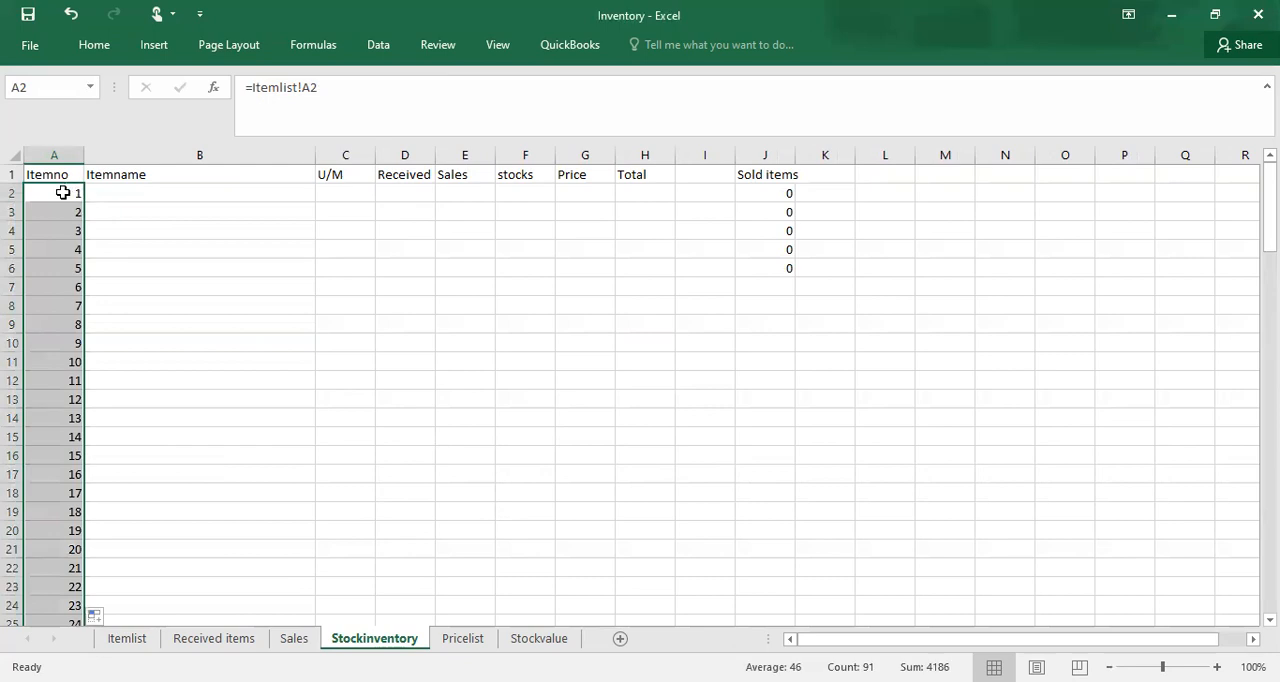
click(75, 197)
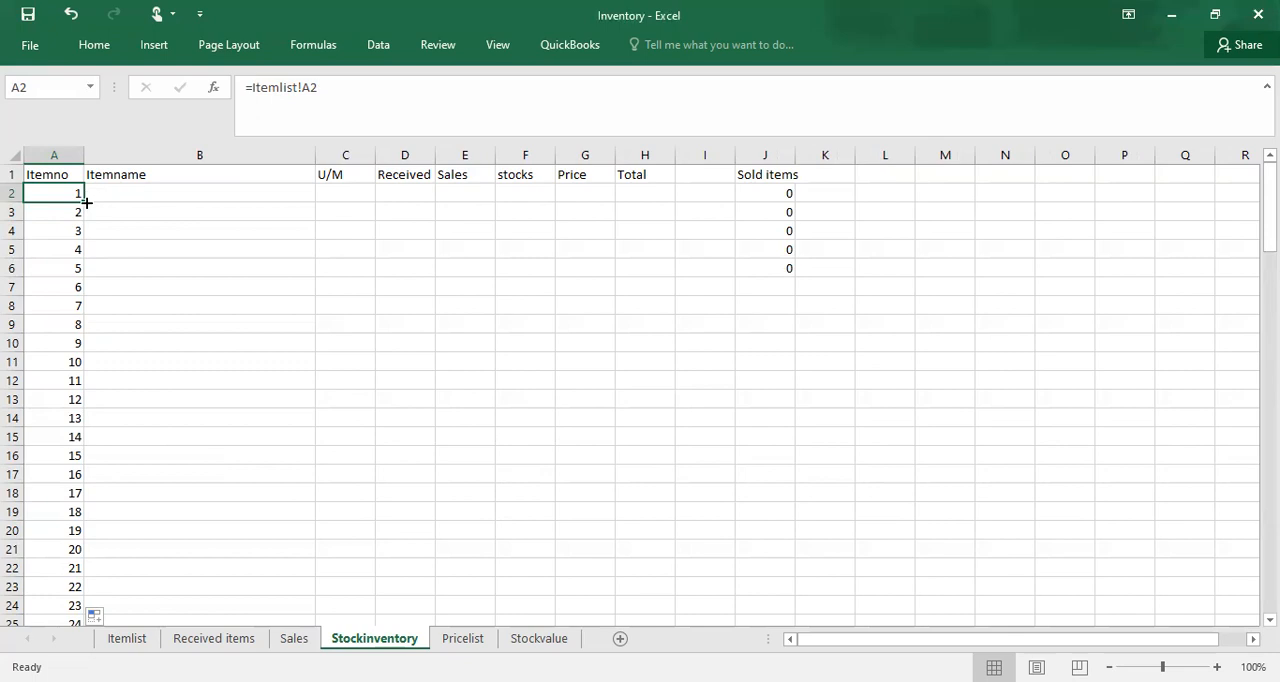
drag(85, 203, 84, 530)
click(80, 530)
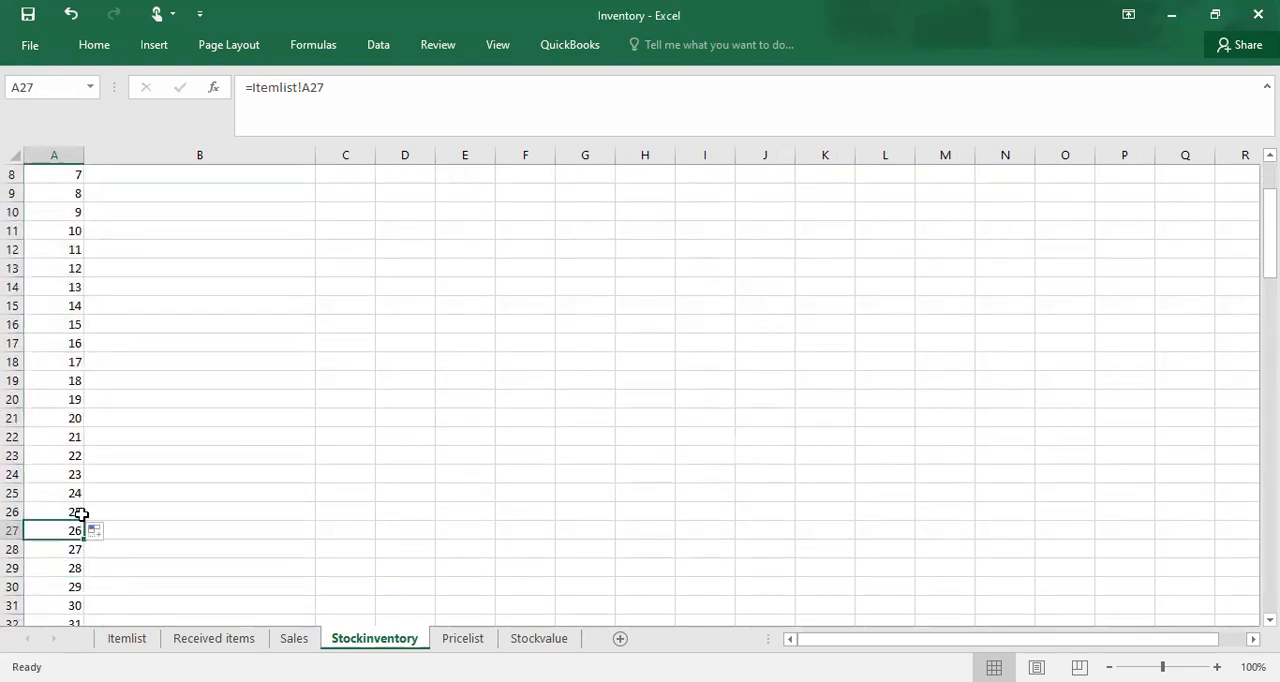
Step: Look through the filled item numbers in column A of the Stockinventory sheet, ending at the header cell A1
key(Down)
key(Down)
key(Down)
key(Down)
key(Down)
key(Down)
key(Down)
key(Down)
key(Down)
key(Down)
key(Down)
key(Down)
key(Down)
key(Down)
key(Down)
key(Down)
key(Down)
key(Down)
key(Down)
key(Down)
key(Down)
key(Down)
key(Down)
key(Down)
key(Down)
key(Down)
key(Down)
key(Down)
key(Down)
key(Down)
key(Down)
key(Down)
key(Down)
key(Down)
key(Down)
key(Down)
key(Down)
key(Down)
key(Down)
key(Down)
key(Up)
key(Up)
key(Up)
key(Up)
key(Up)
key(Up)
key(Up)
key(Up)
key(Up)
key(Up)
key(Up)
key(Up)
key(Up)
key(Up)
key(Up)
key(Up)
key(Up)
key(Up)
key(Up)
key(Up)
key(Up)
key(Up)
key(Up)
key(Up)
key(Up)
key(Up)
key(Up)
key(Up)
key(Up)
key(Up)
key(Up)
key(Up)
key(Up)
key(Up)
key(Up)
key(Up)
key(Up)
key(Up)
key(Up)
key(Up)
key(Up)
key(Up)
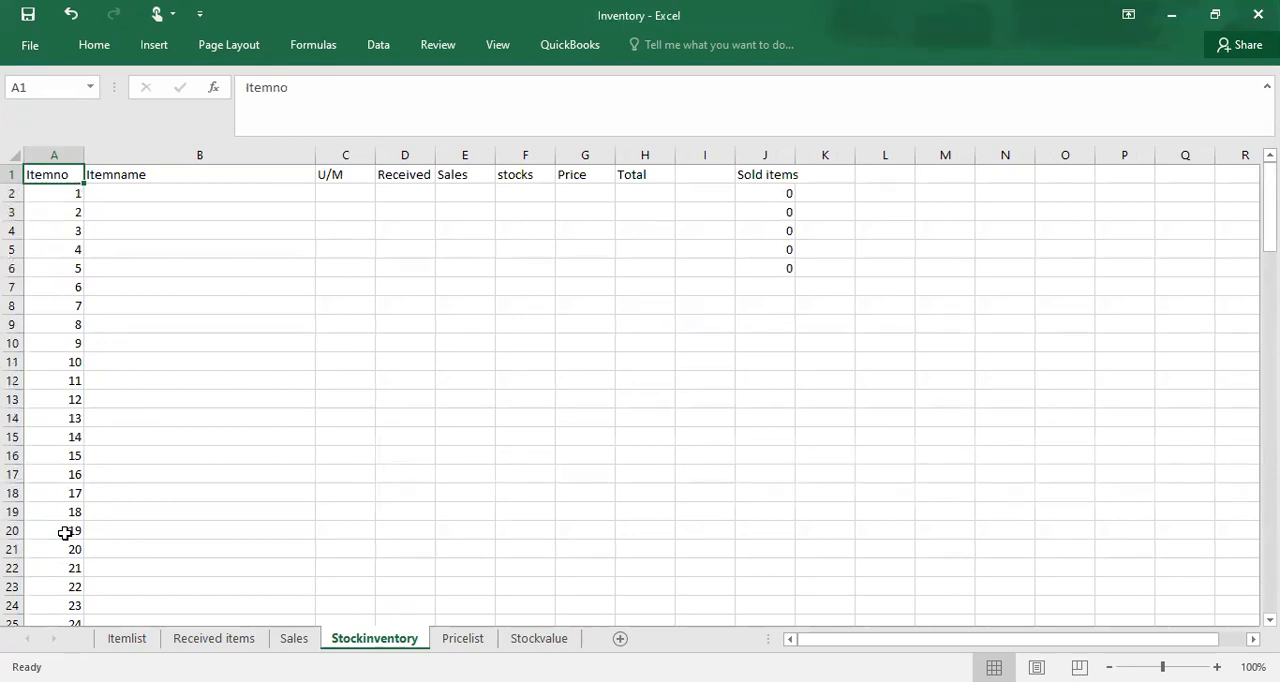
Step: Start a VLOOKUP formula in the Stockinventory sheet's Itemname cell B2 with item number cell A2 as the lookup value
click(136, 194)
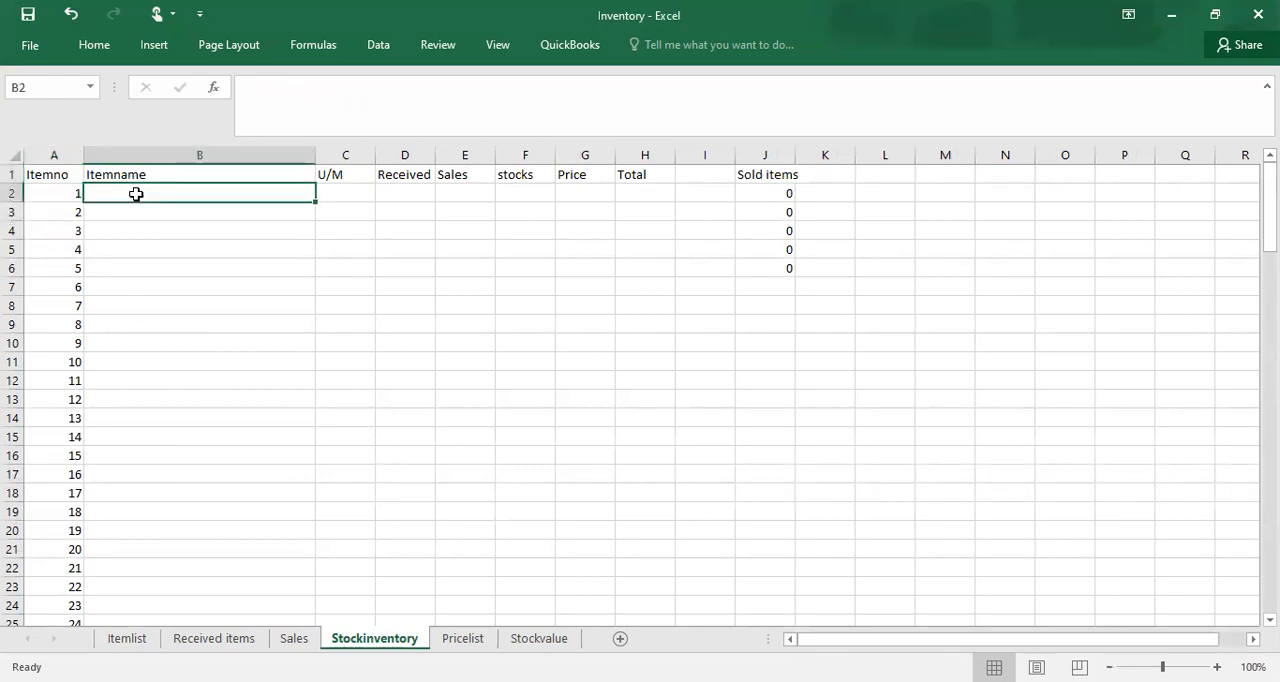
text(=)
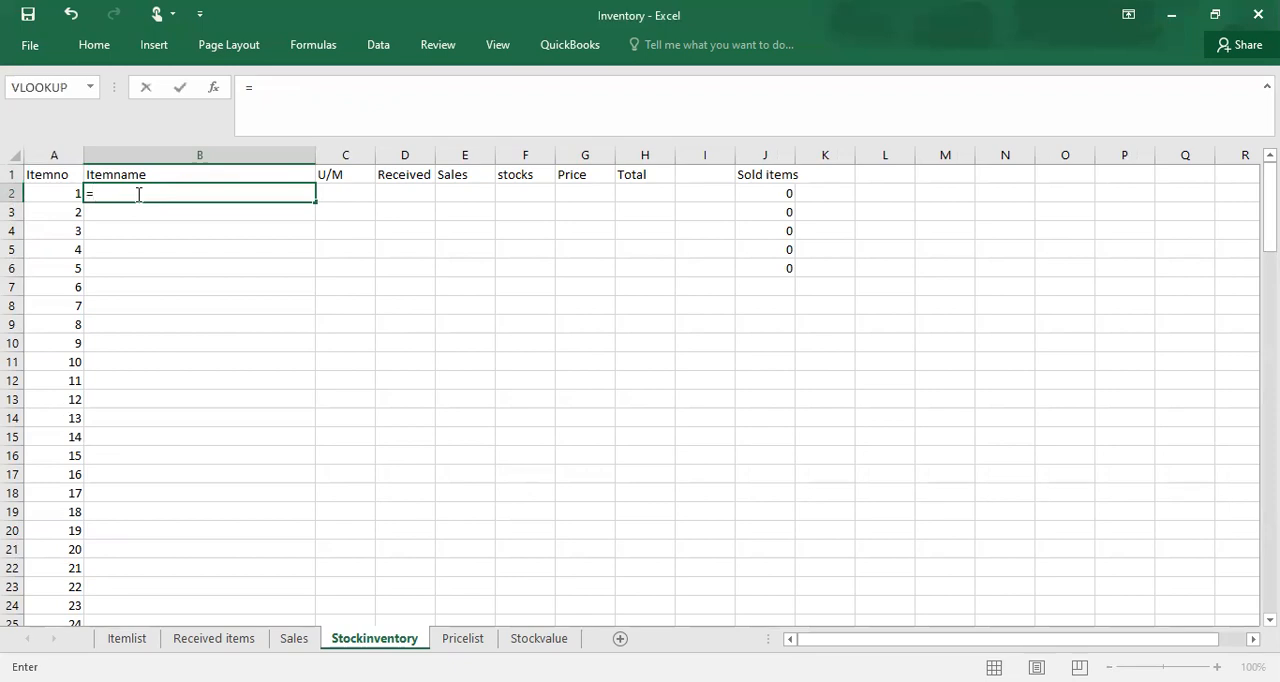
text(l)
key(BackSpace)
text(vl)
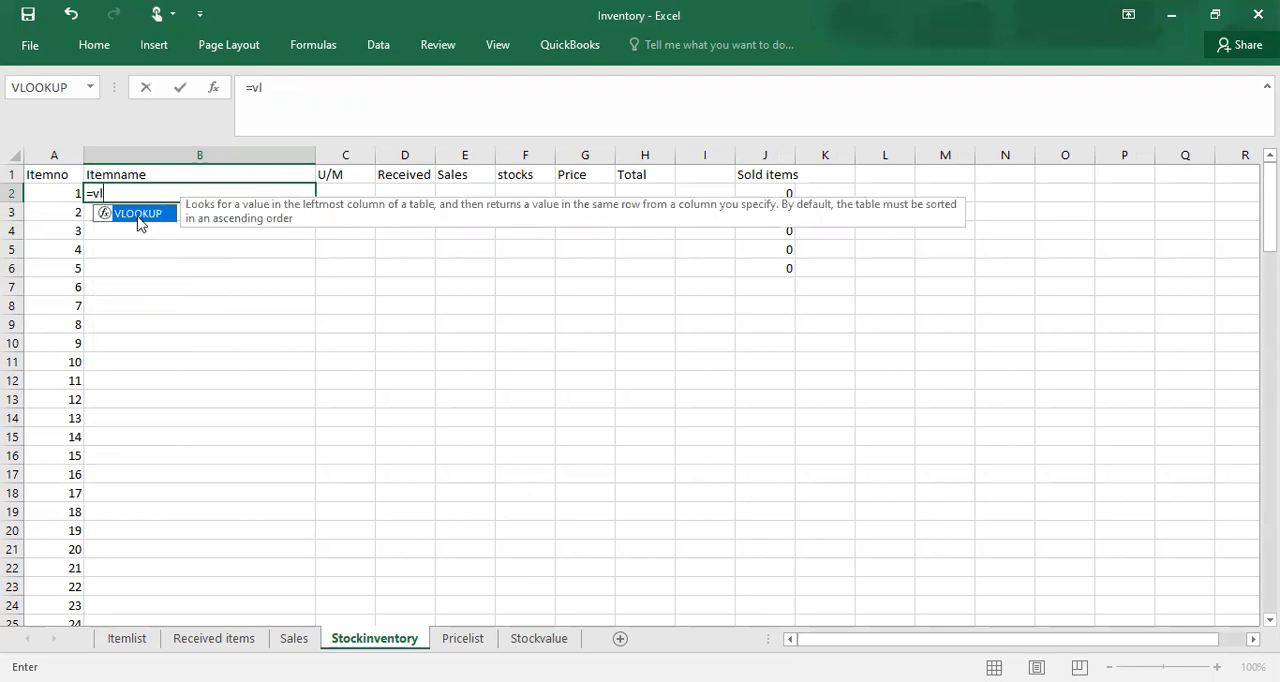
double_click(139, 215)
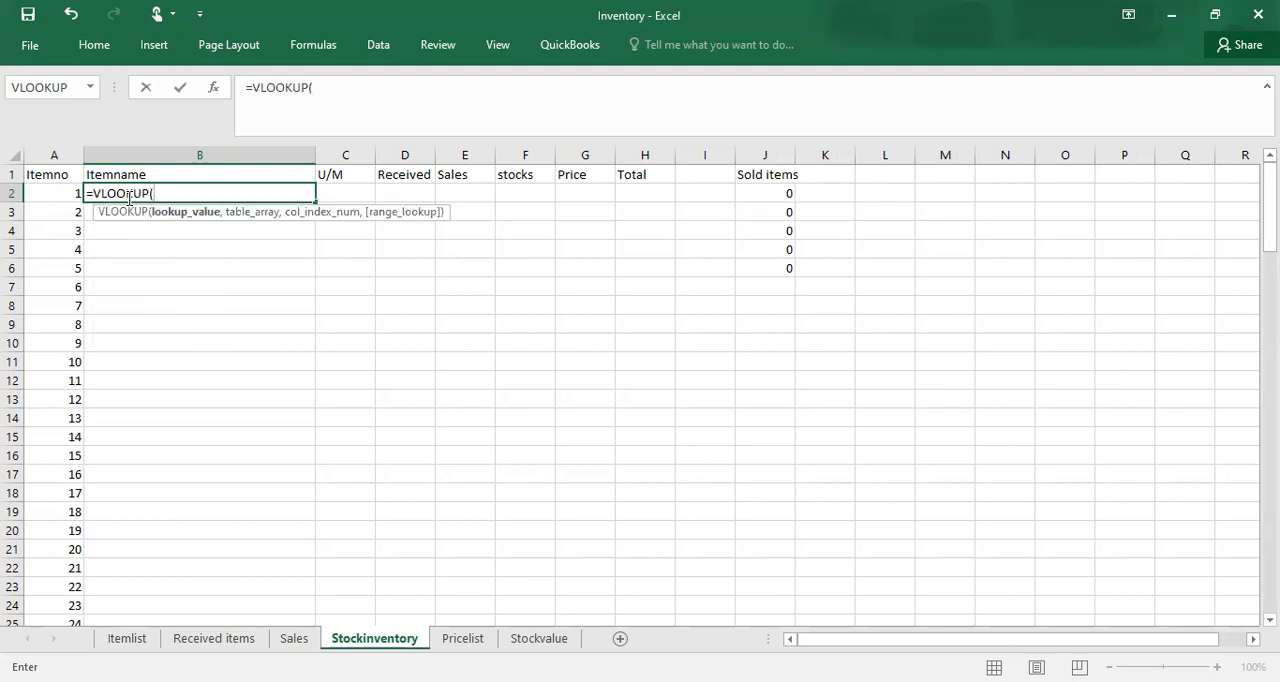
click(61, 191)
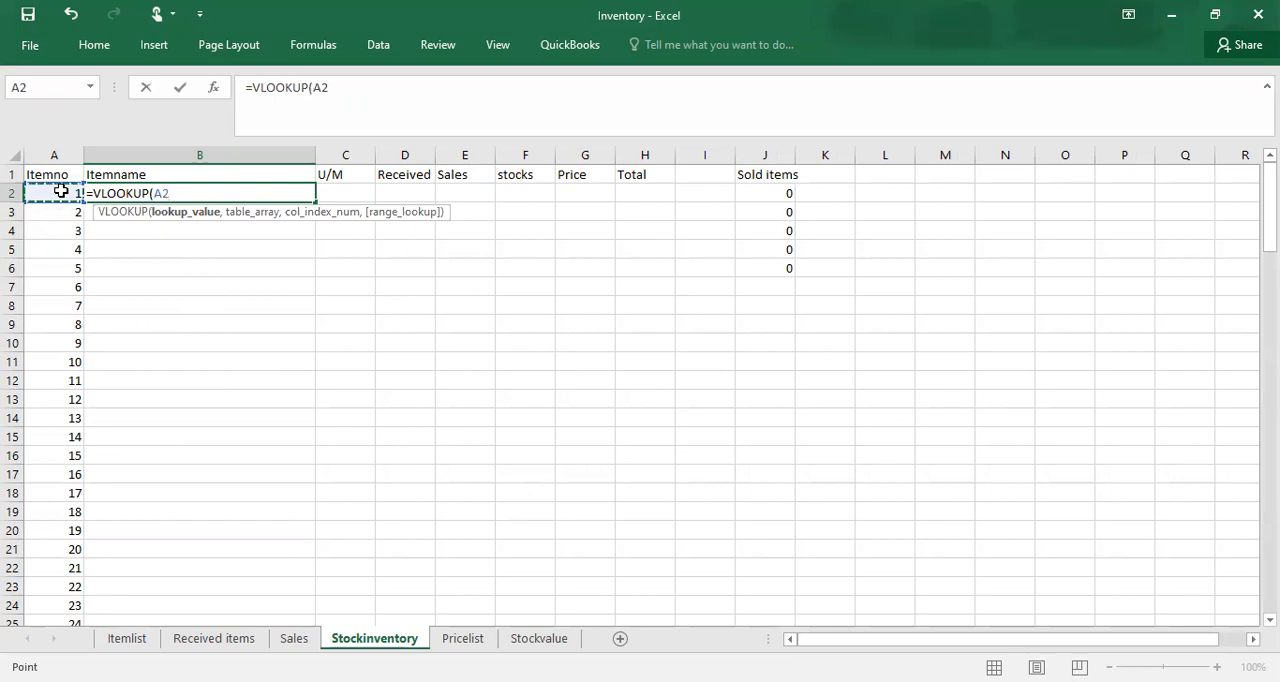
Step: Complete the VLOOKUP in B2 with Itemlist as the table, column index 2 and FALSE for an exact match
text(,i)
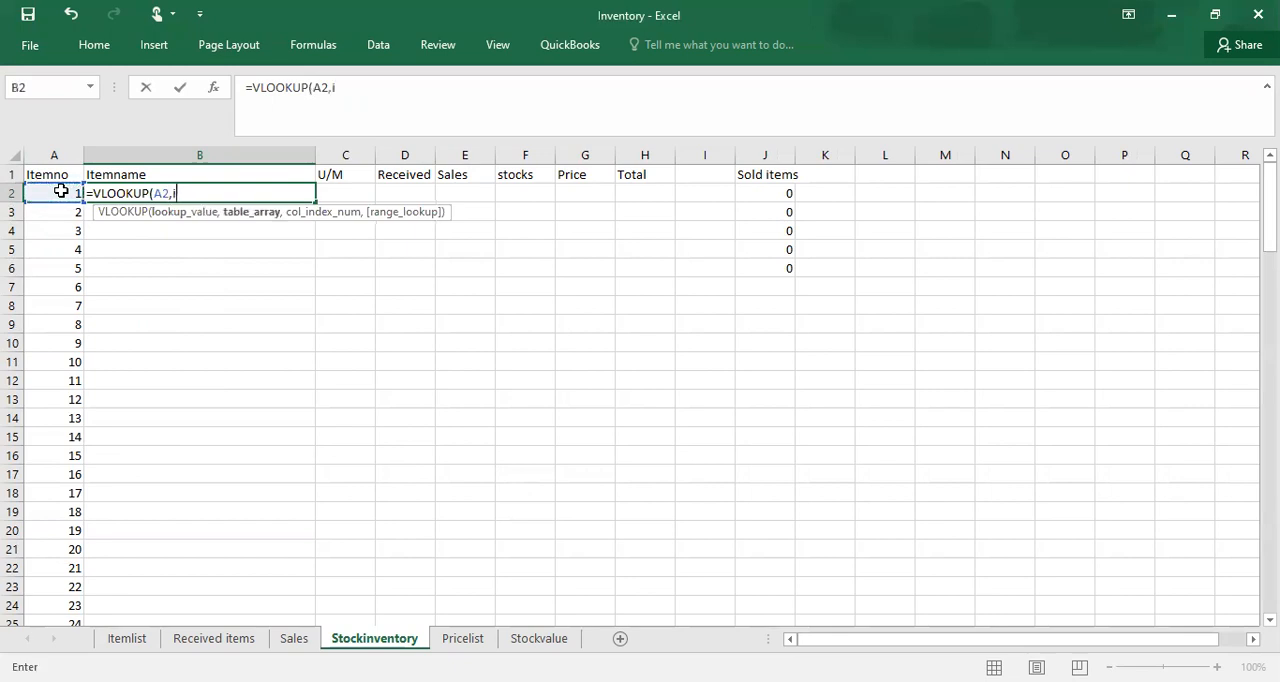
text(t)
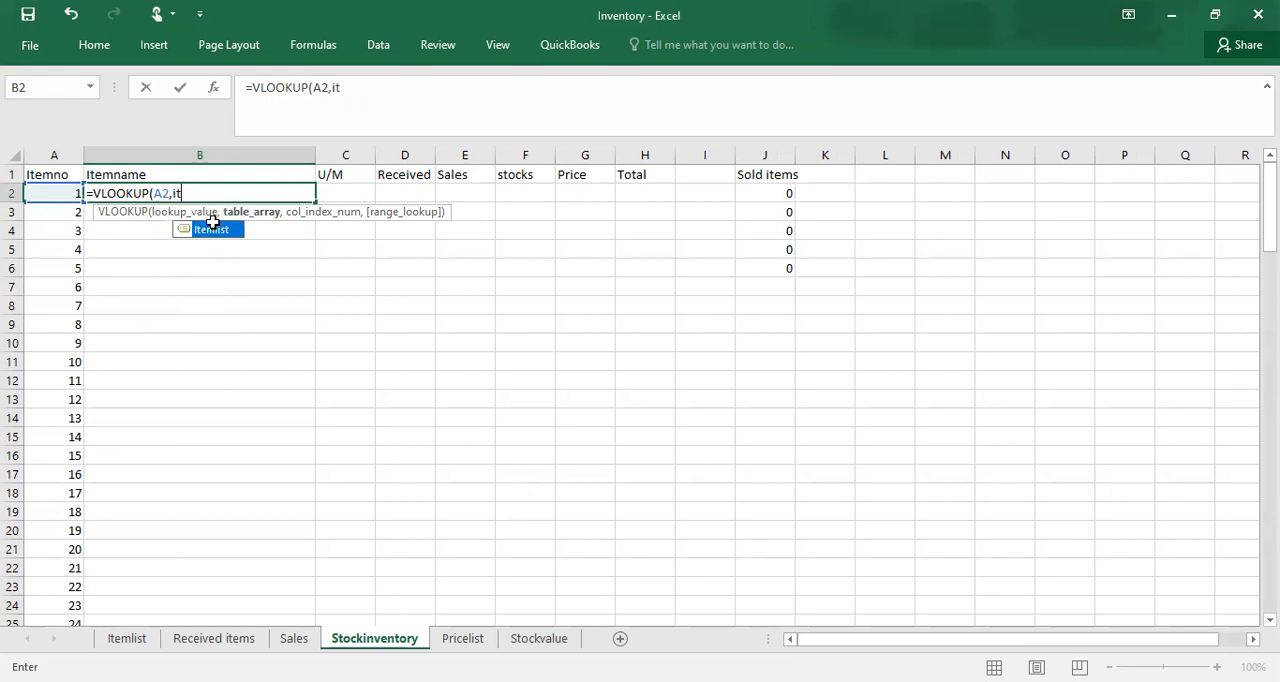
double_click(211, 225)
text(,2)
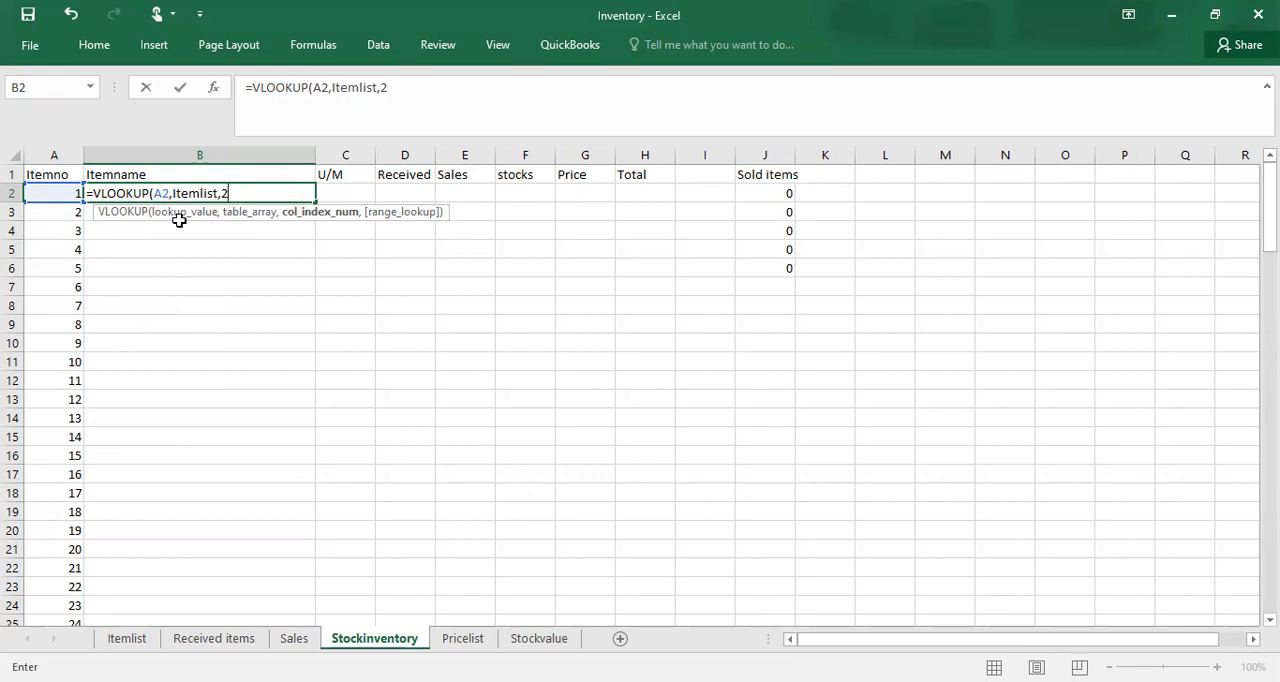
text(,)
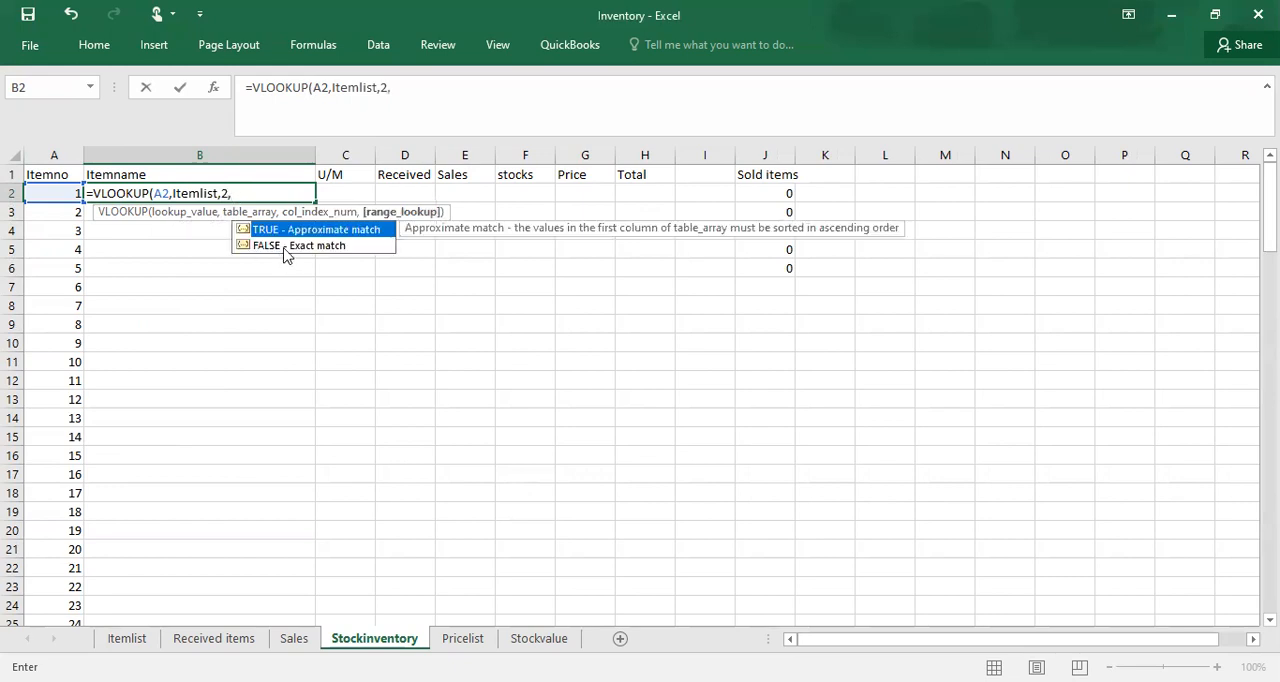
double_click(291, 243)
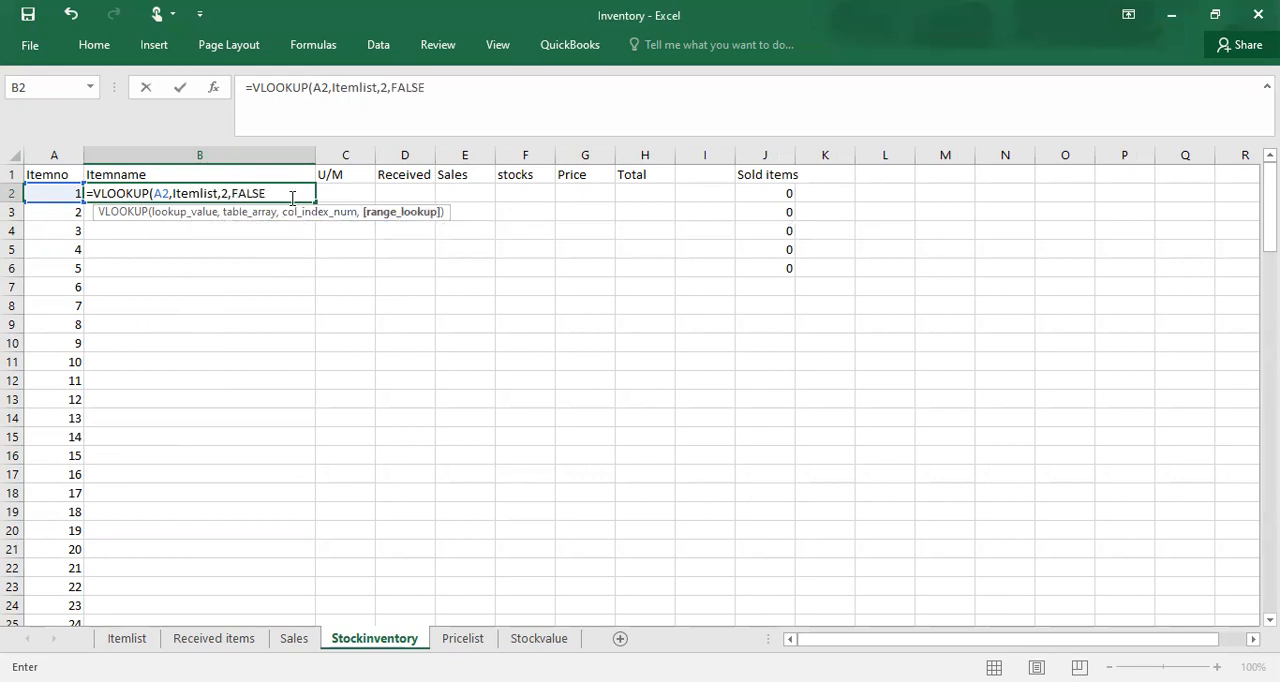
click(283, 192)
text())
key(Return)
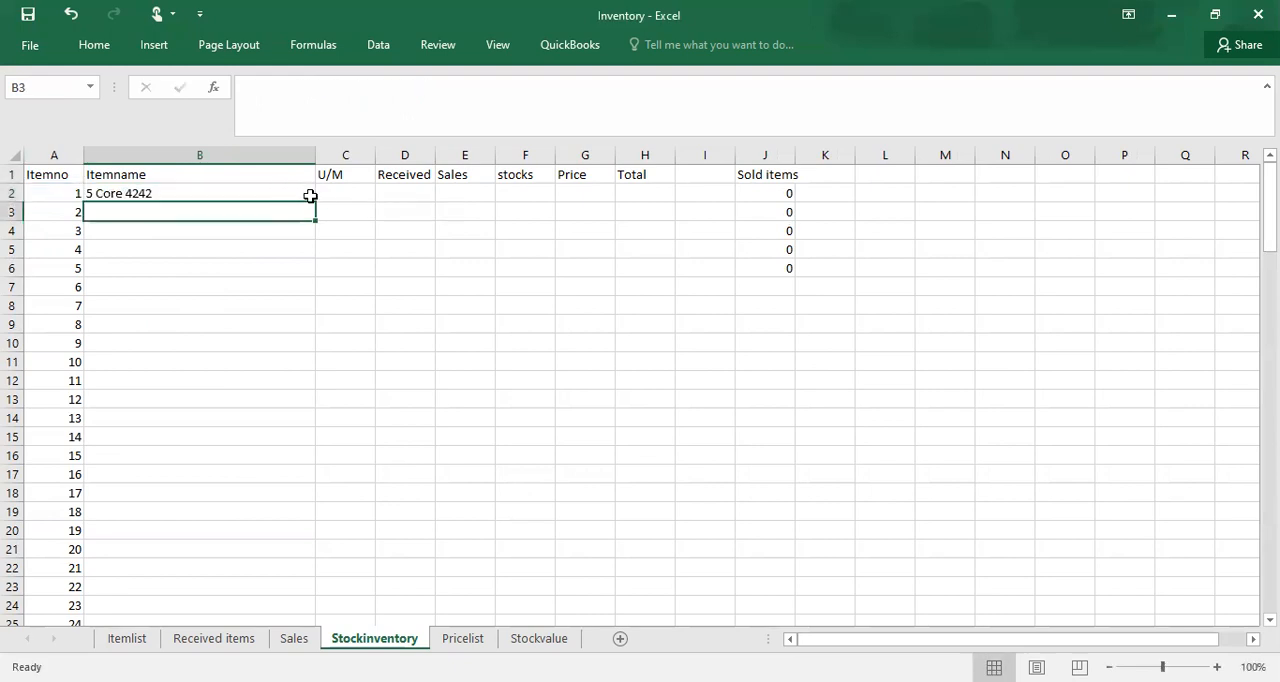
Step: Start a VLOOKUP formula in the Stockinventory sheet's U/M cell C2 with item number cell A2 as the lookup value
click(358, 198)
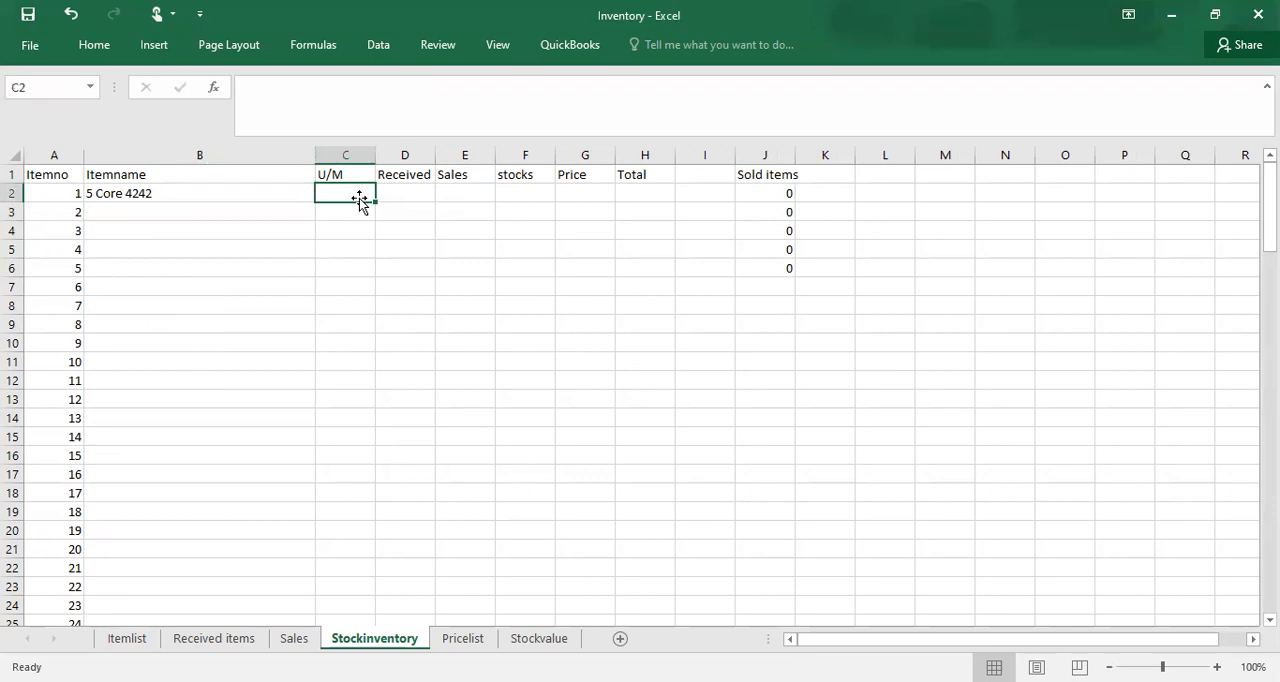
text(=)
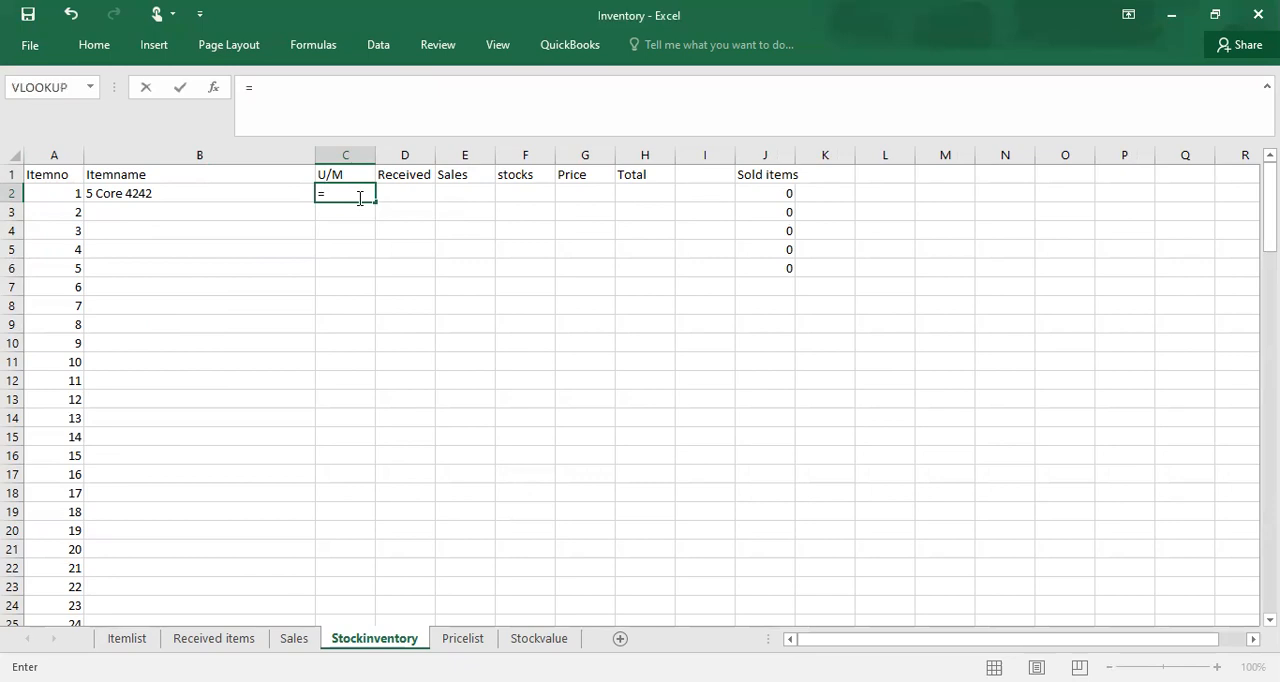
text(vl)
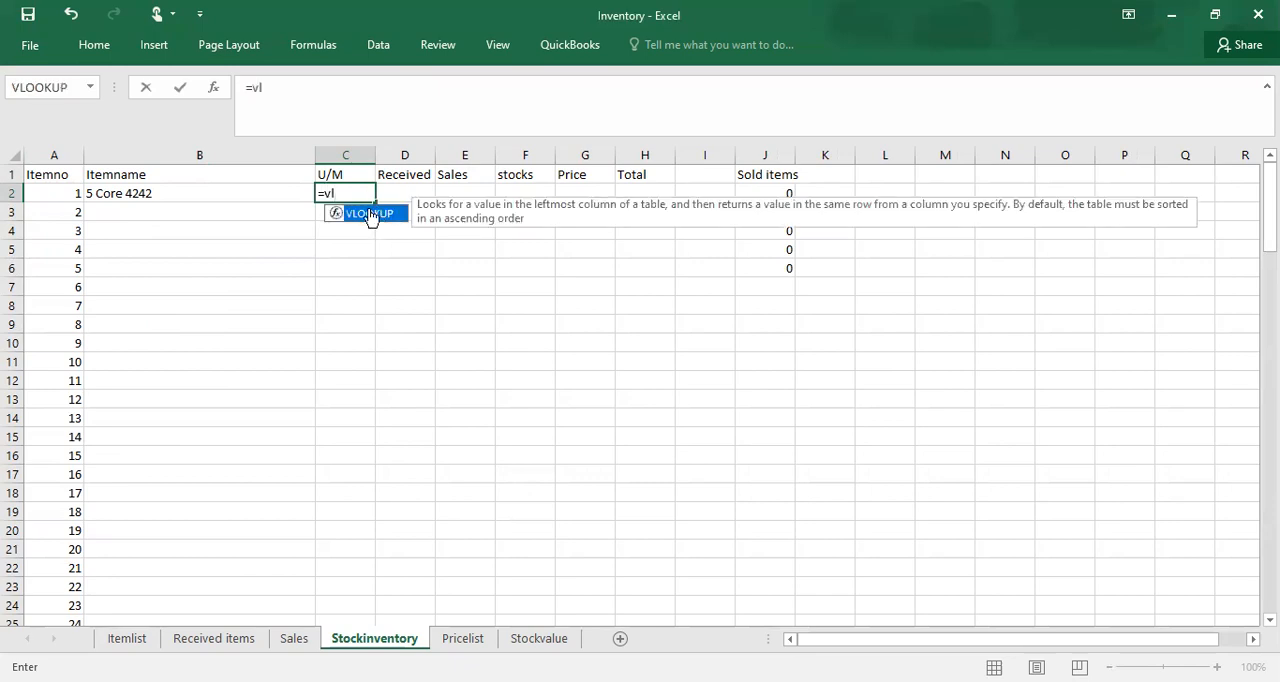
double_click(370, 215)
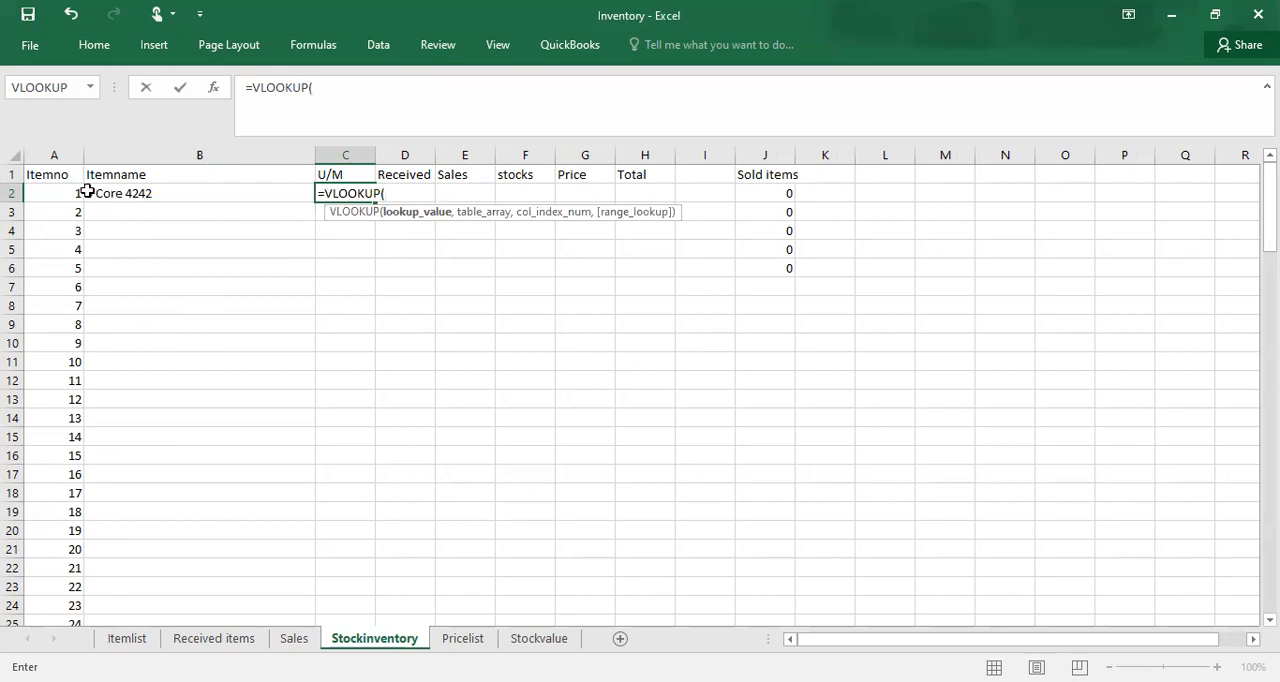
click(41, 193)
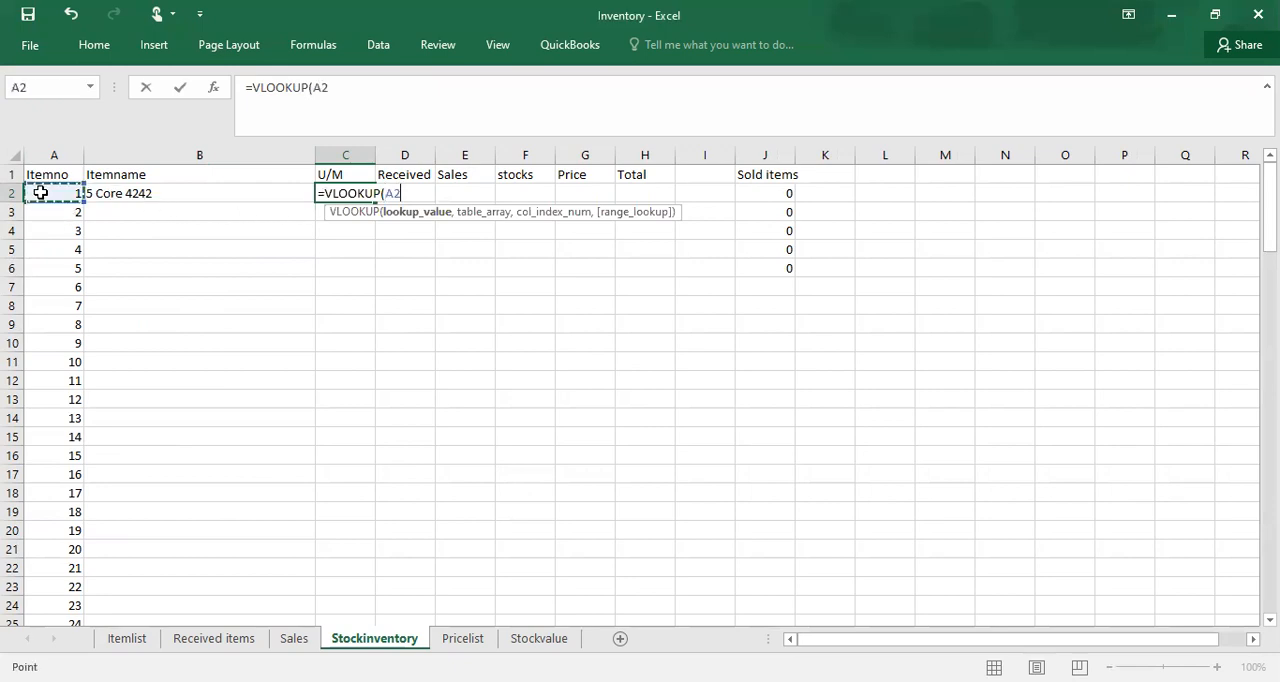
key(F8)
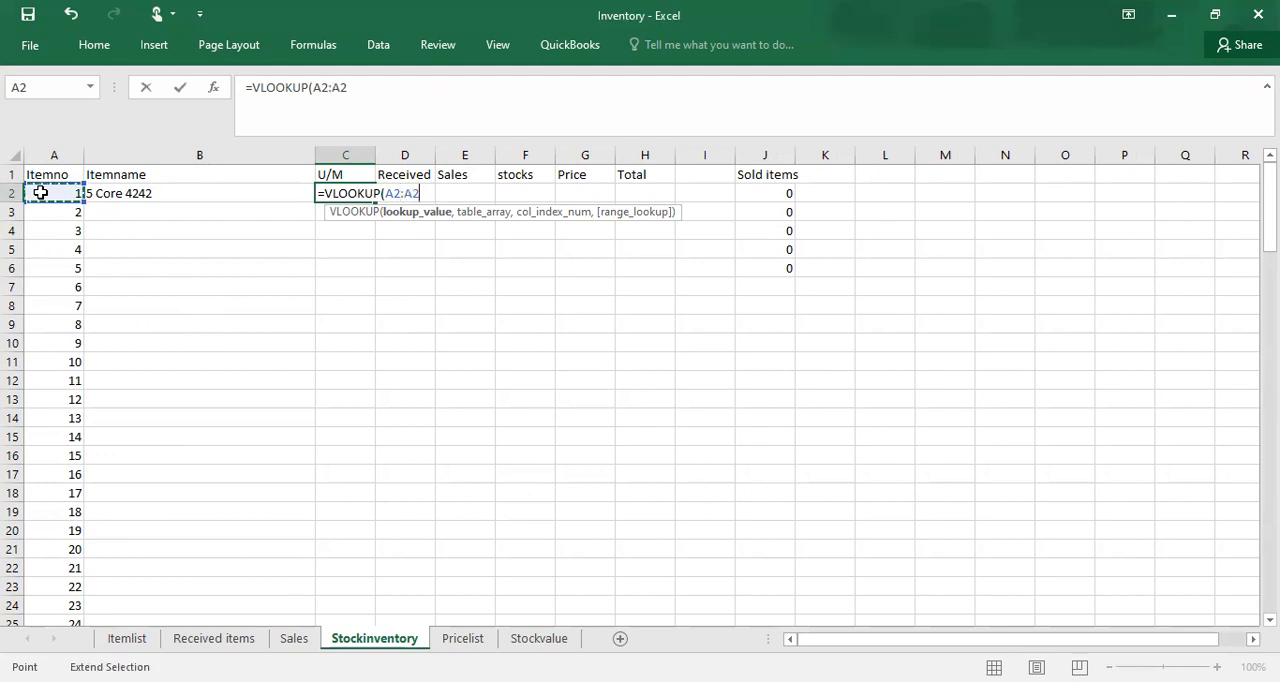
key(BackSpace)
key(BackSpace)
key(BackSpace)
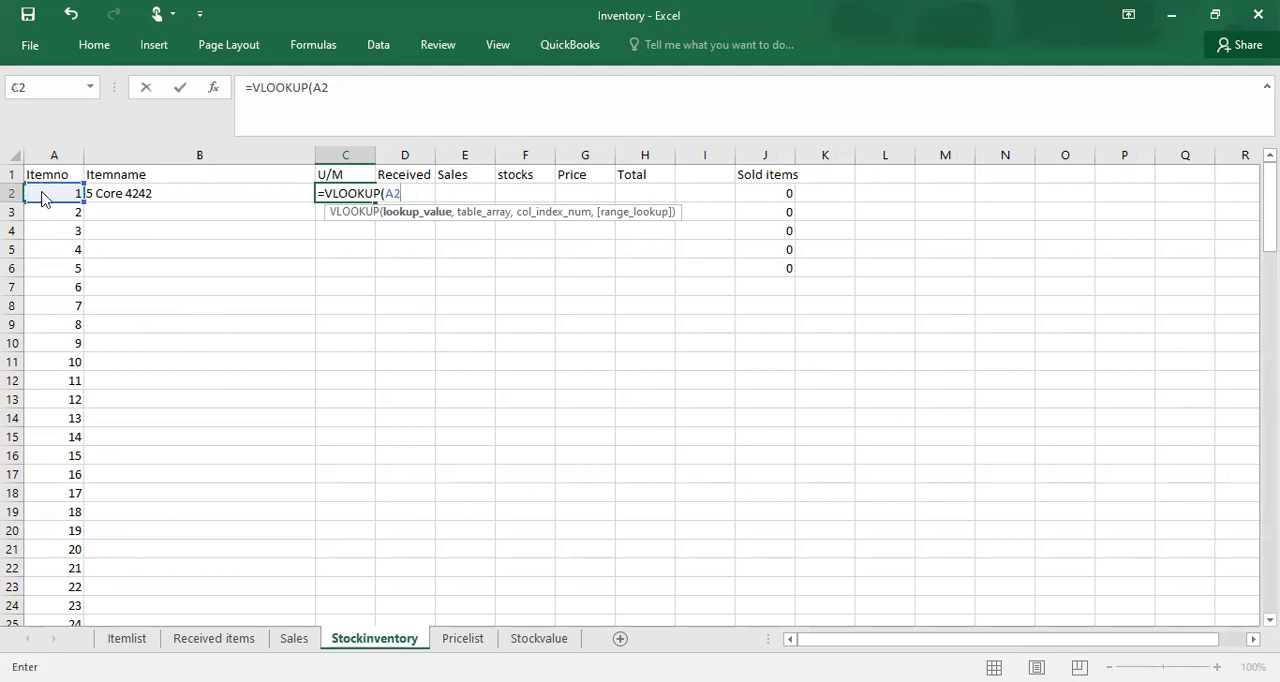
key(Return)
click(794, 329)
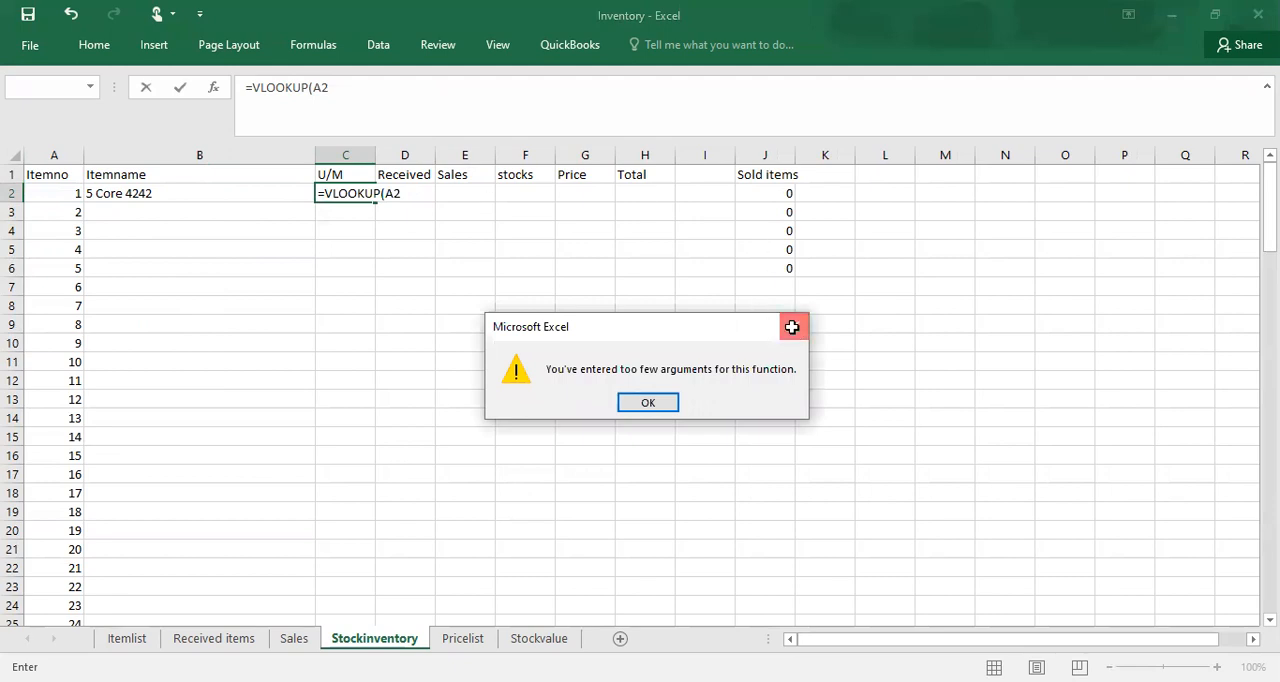
click(346, 89)
Step: Complete the VLOOKUP in C2 with Itemlist as the table, column index 4 and FALSE for an exact match
text(,)
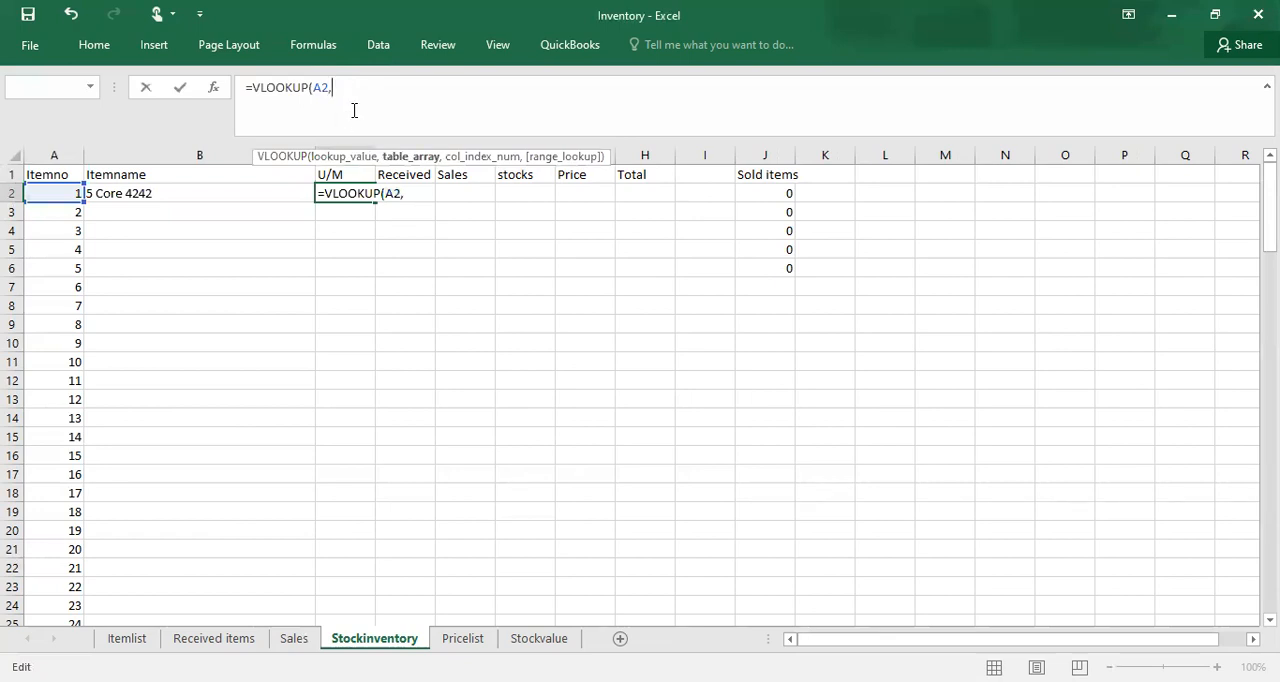
text(it)
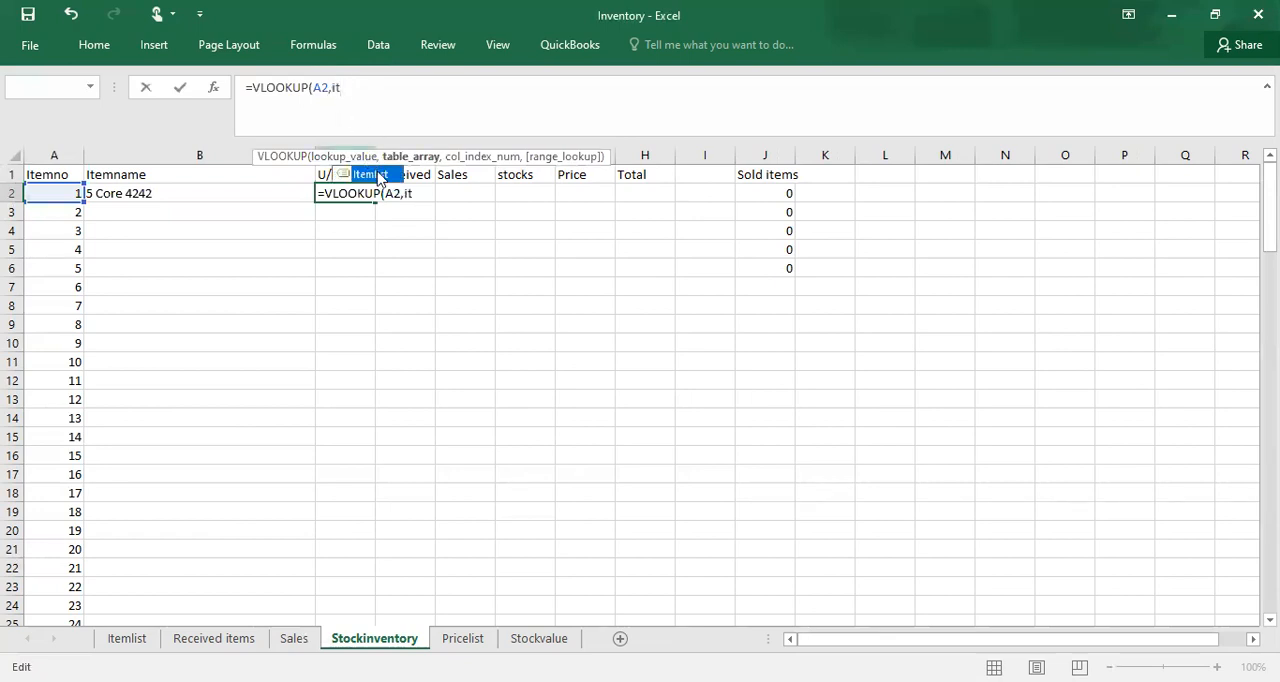
key(Tab)
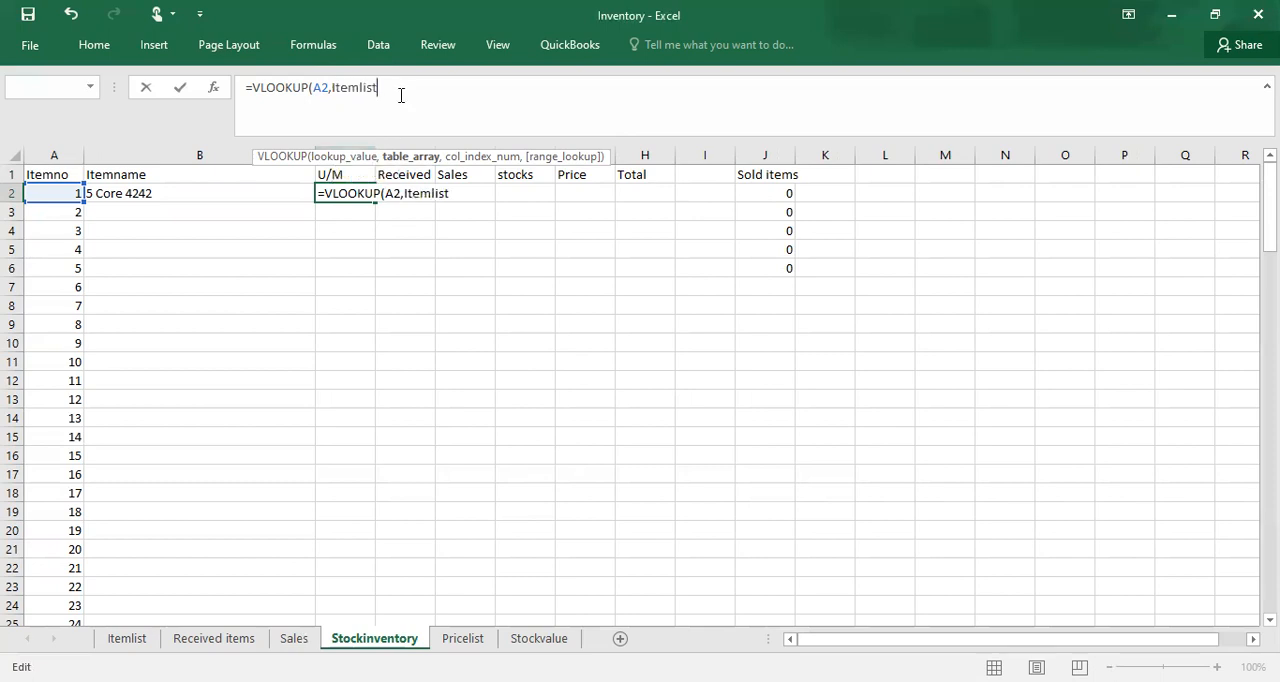
text(,)
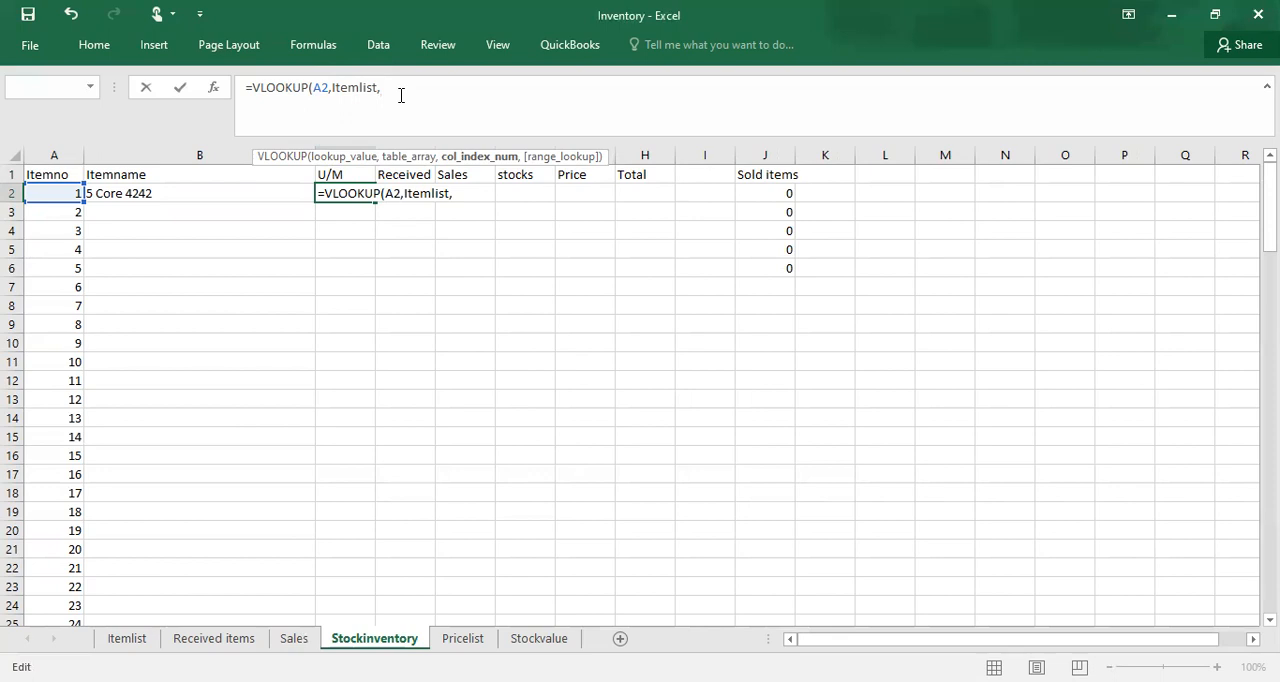
text(4,fa)
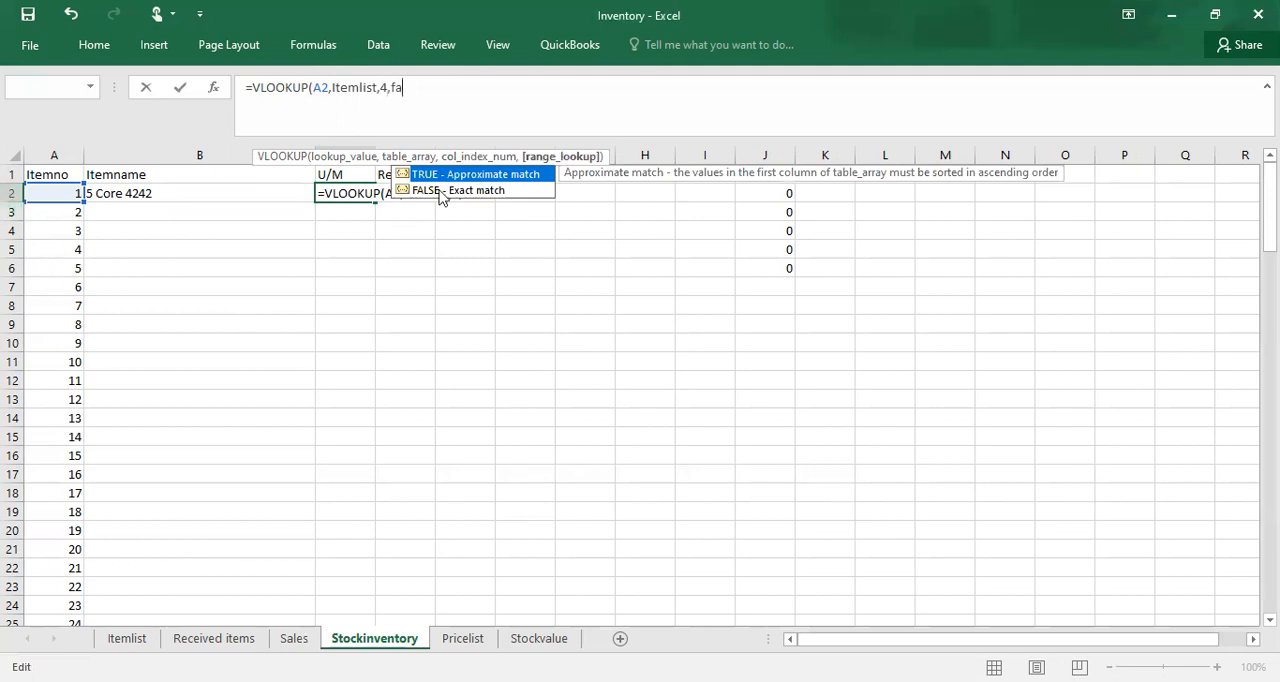
click(485, 194)
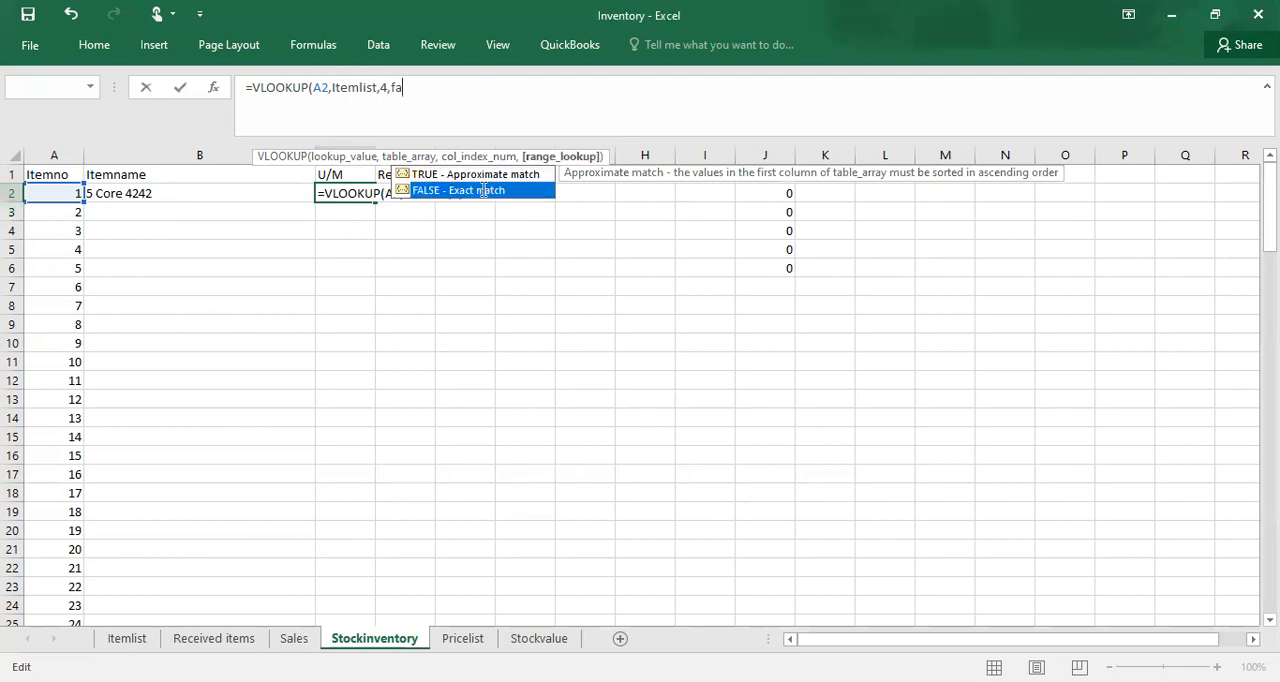
key(Tab)
text())
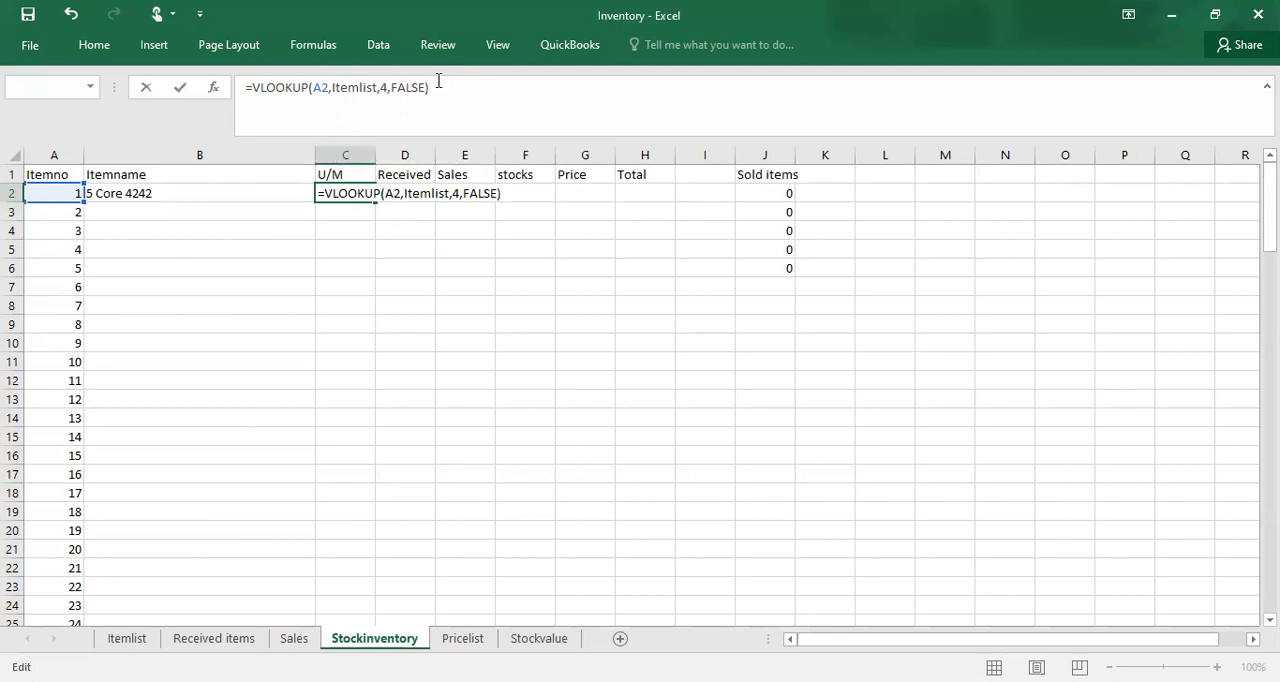
key(Return)
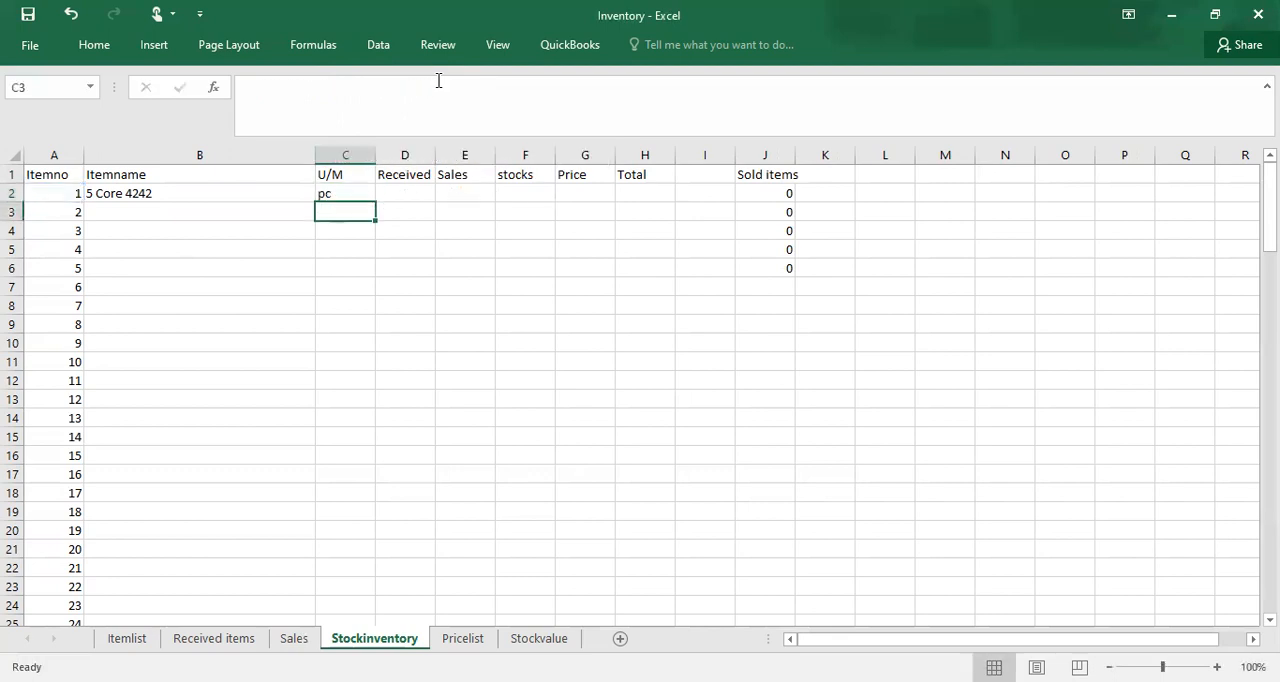
click(357, 187)
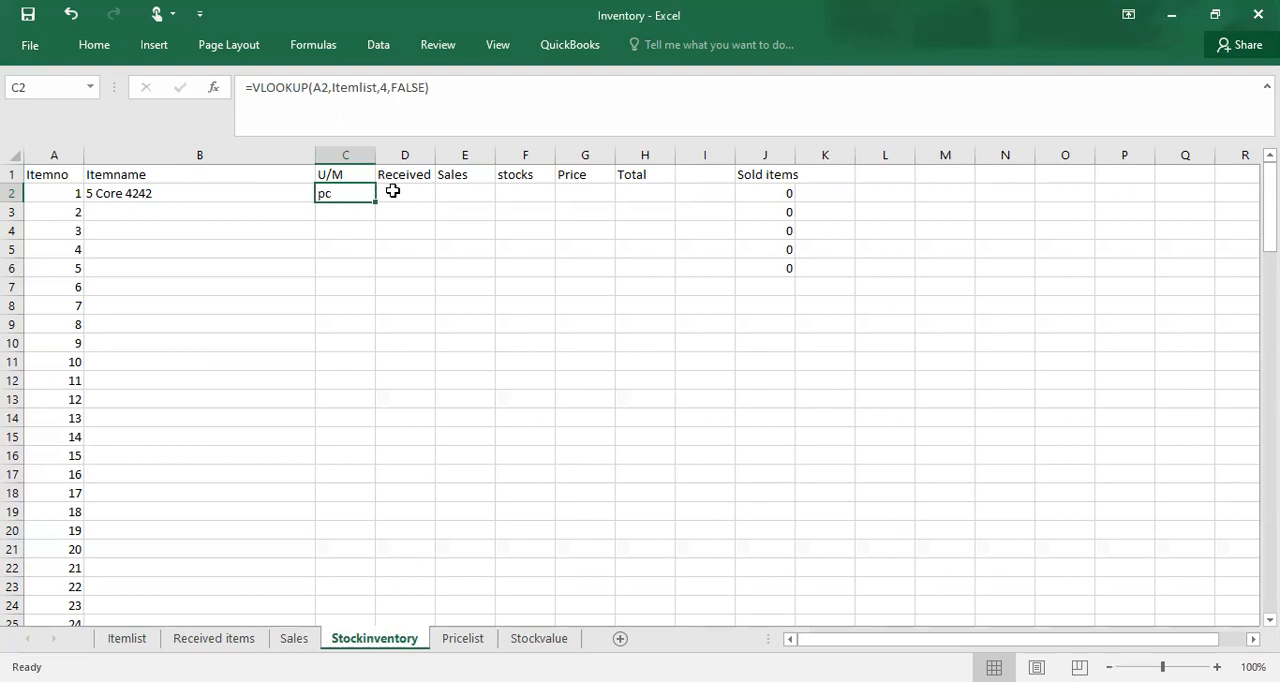
Step: Start a SUMIF formula in the Stockinventory sheet's Received cell D2 with itemno cells B3:B25 of the Received items sheet as the range
click(398, 190)
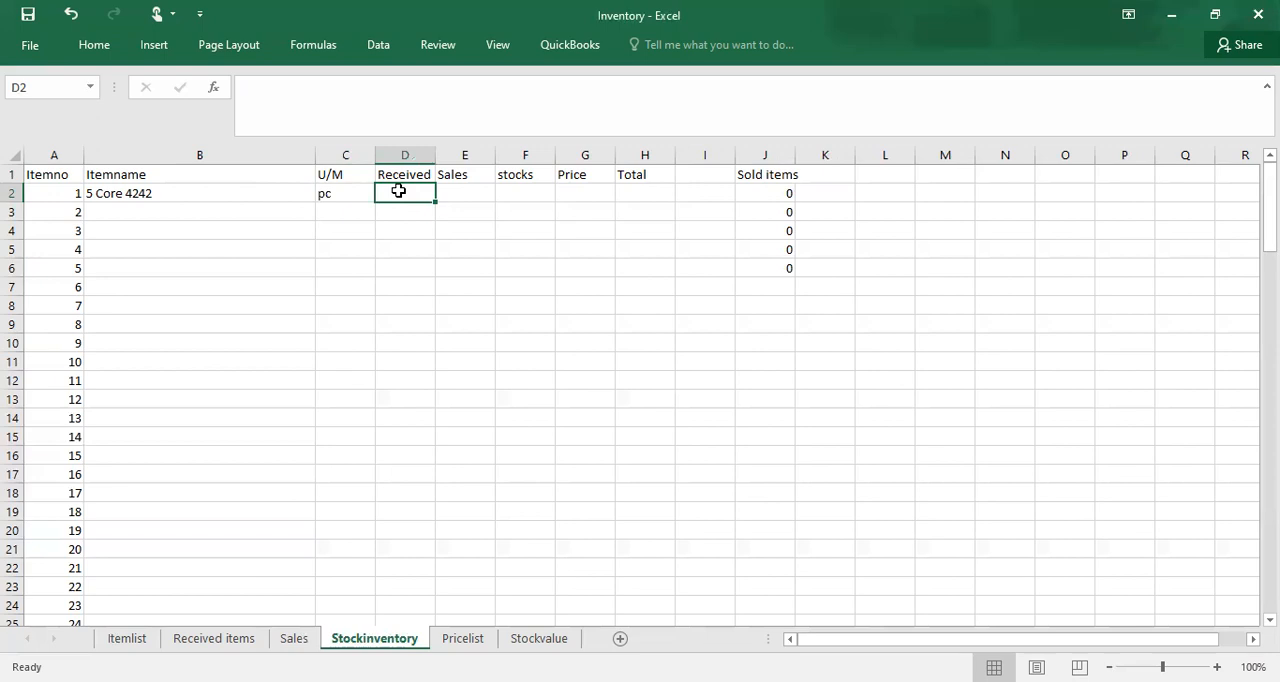
text(=s)
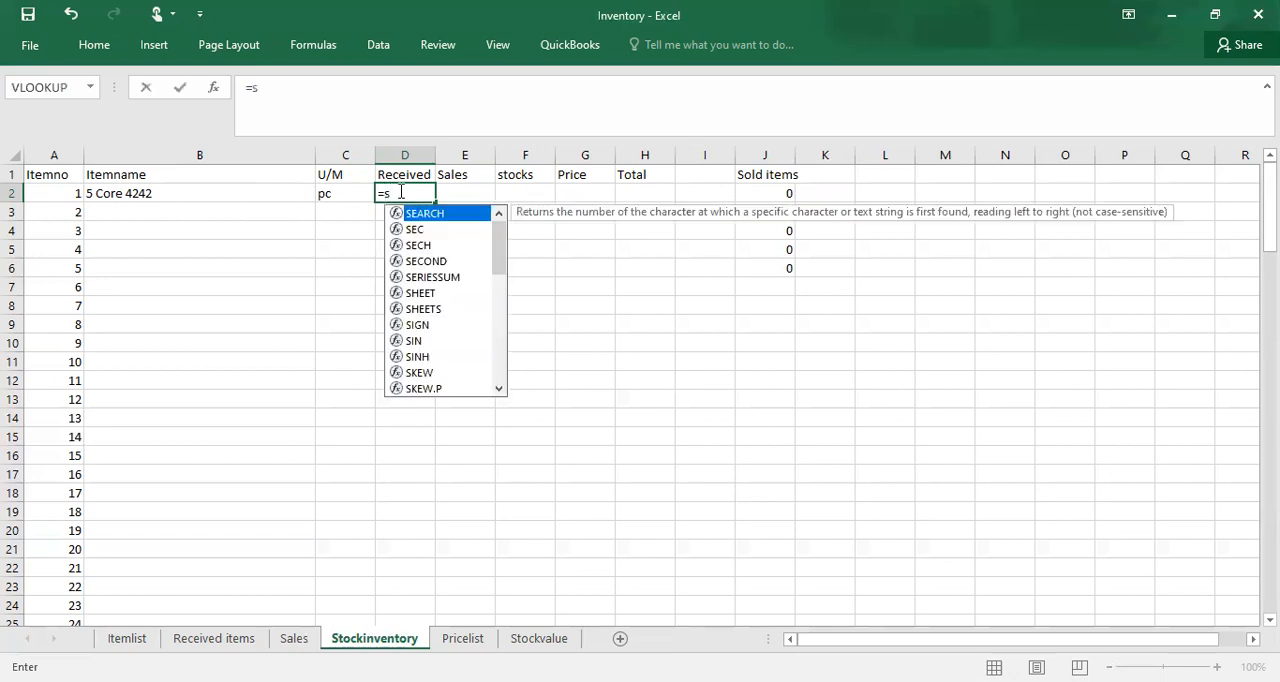
text(u)
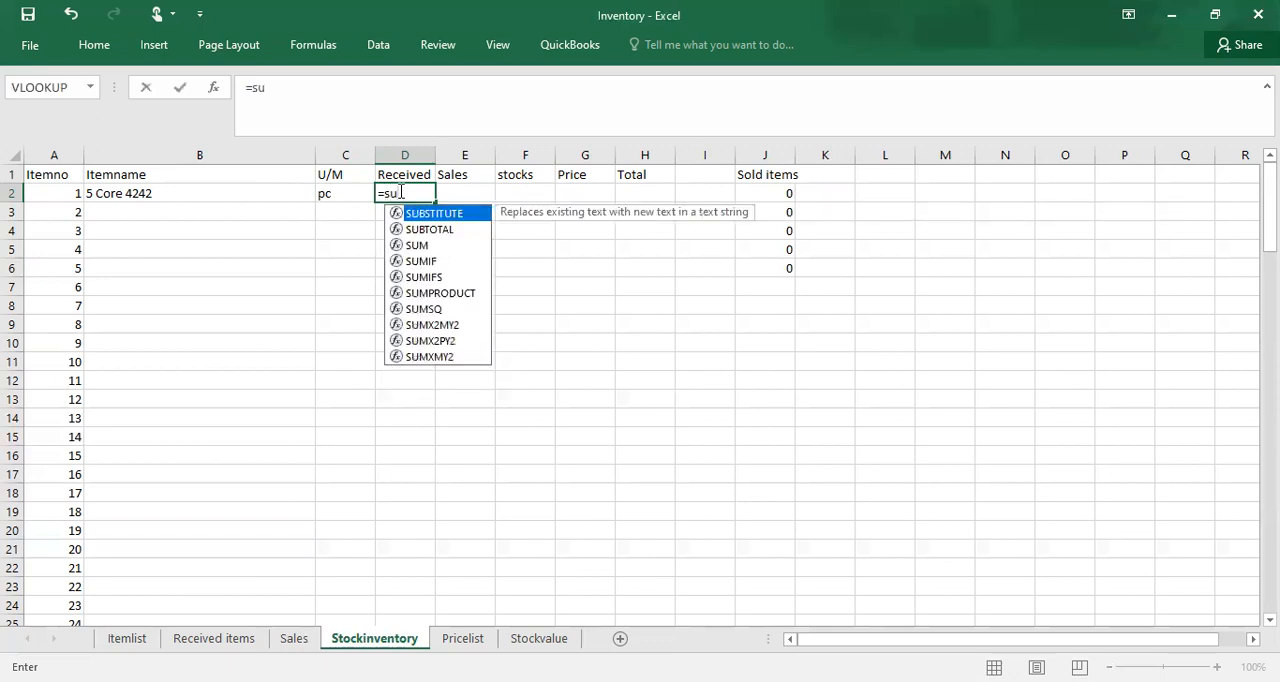
text(mif)
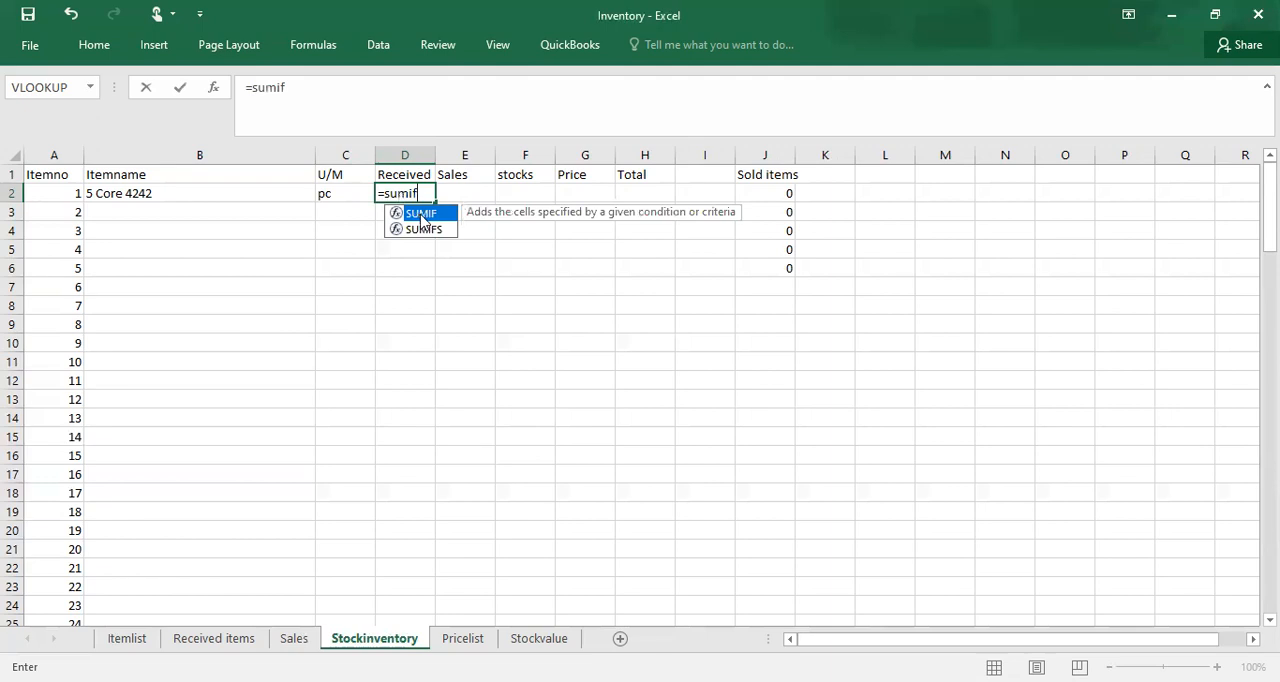
double_click(423, 215)
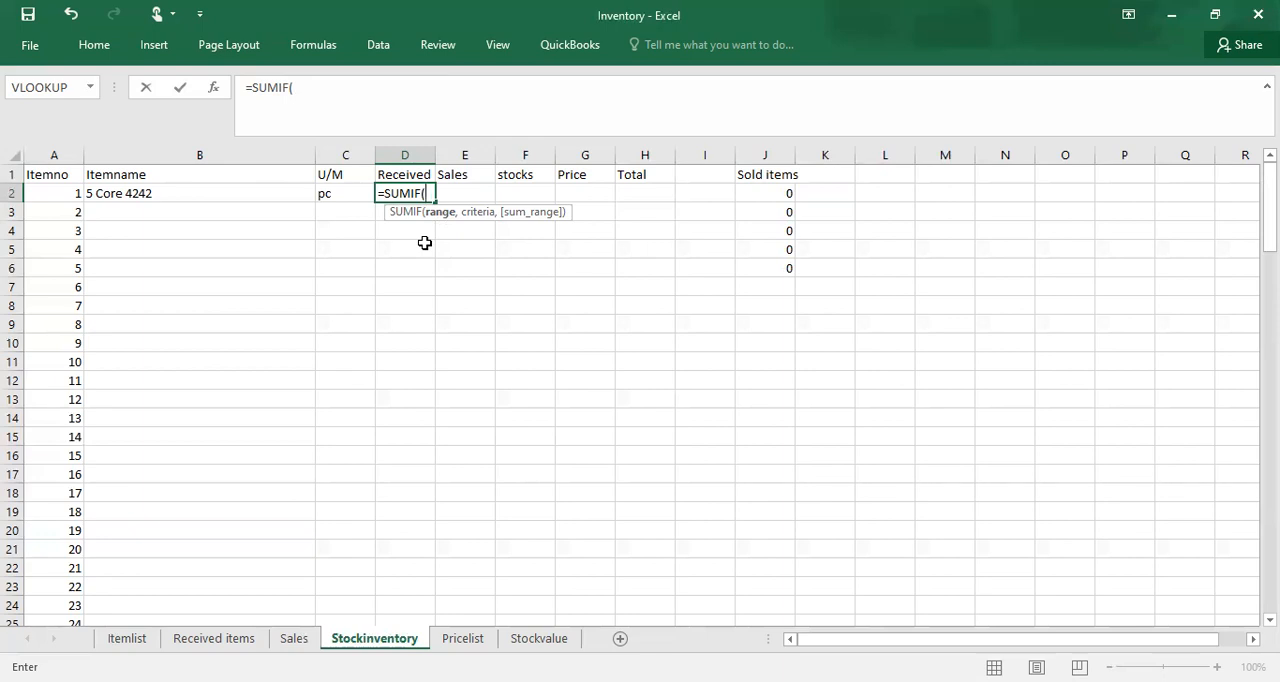
drag(385, 380, 345, 382)
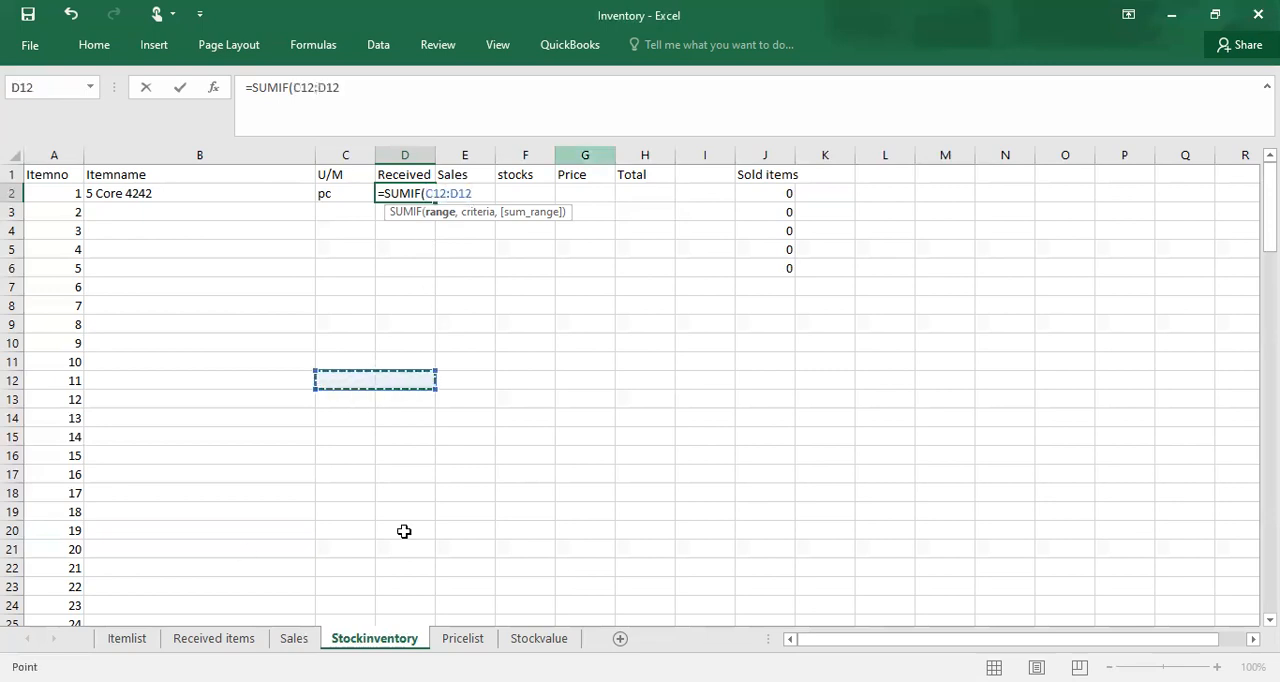
click(215, 638)
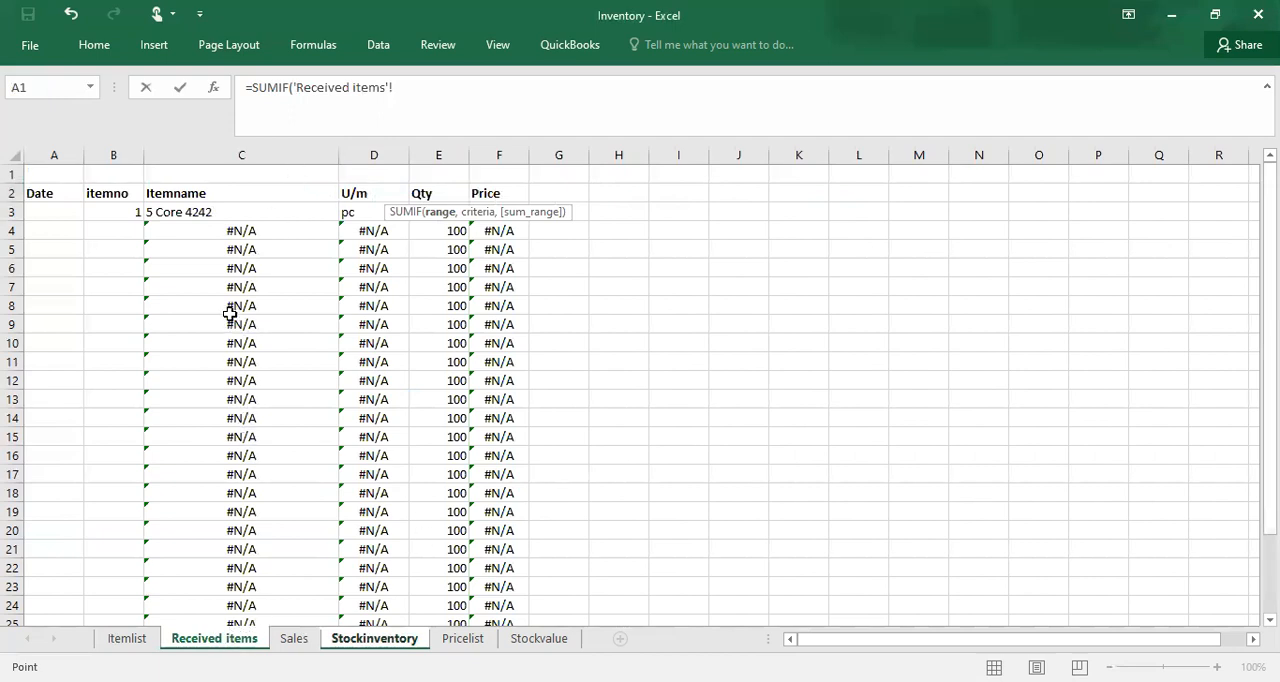
click(120, 211)
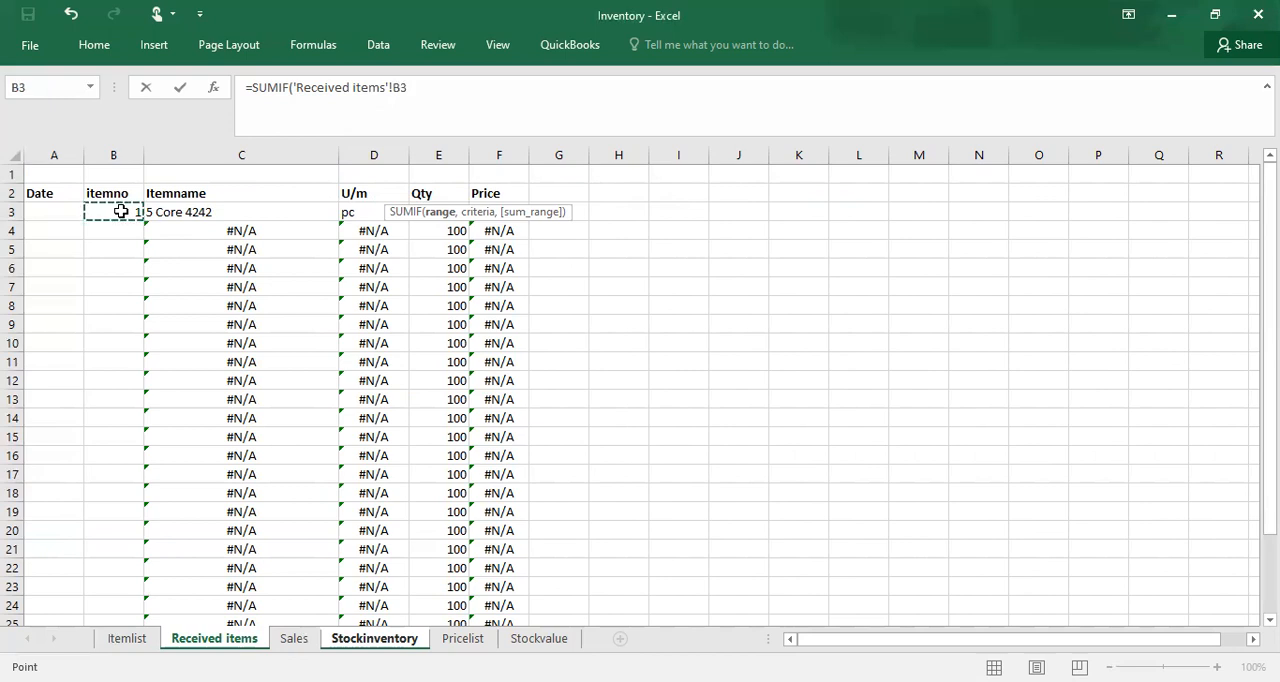
drag(120, 211, 113, 612)
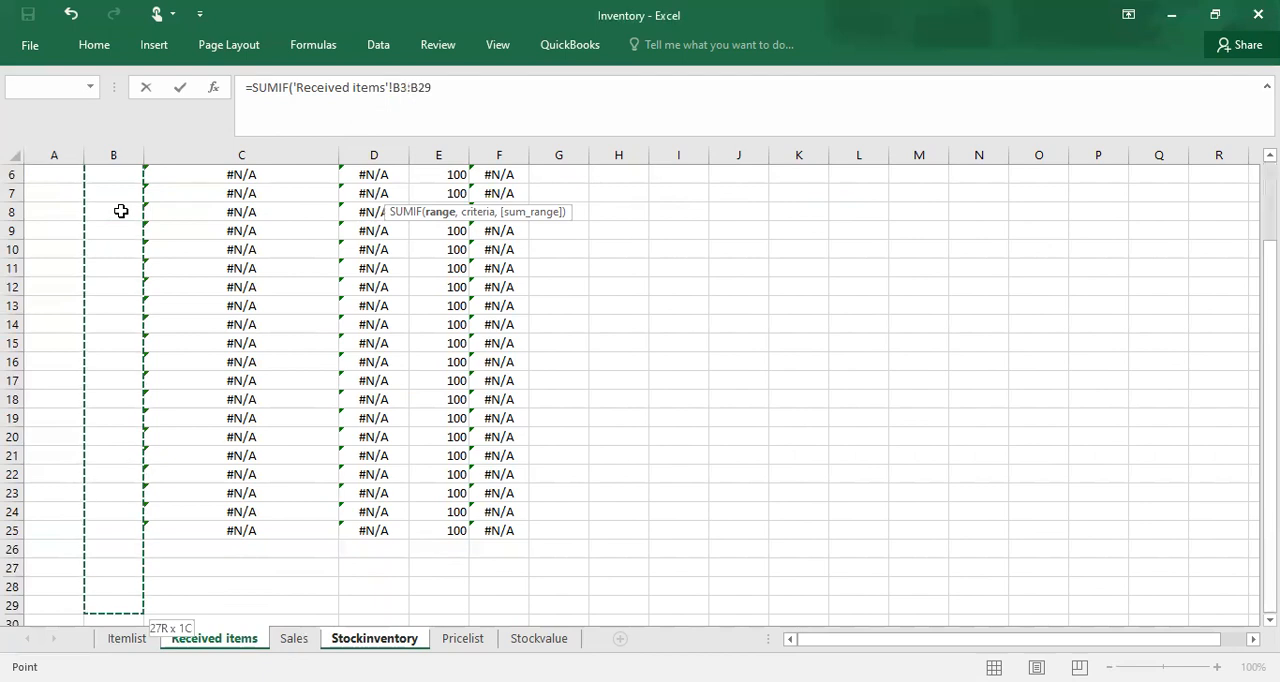
key(shift+Up)
key(shift+Up)
key(shift+Up)
key(shift+Up)
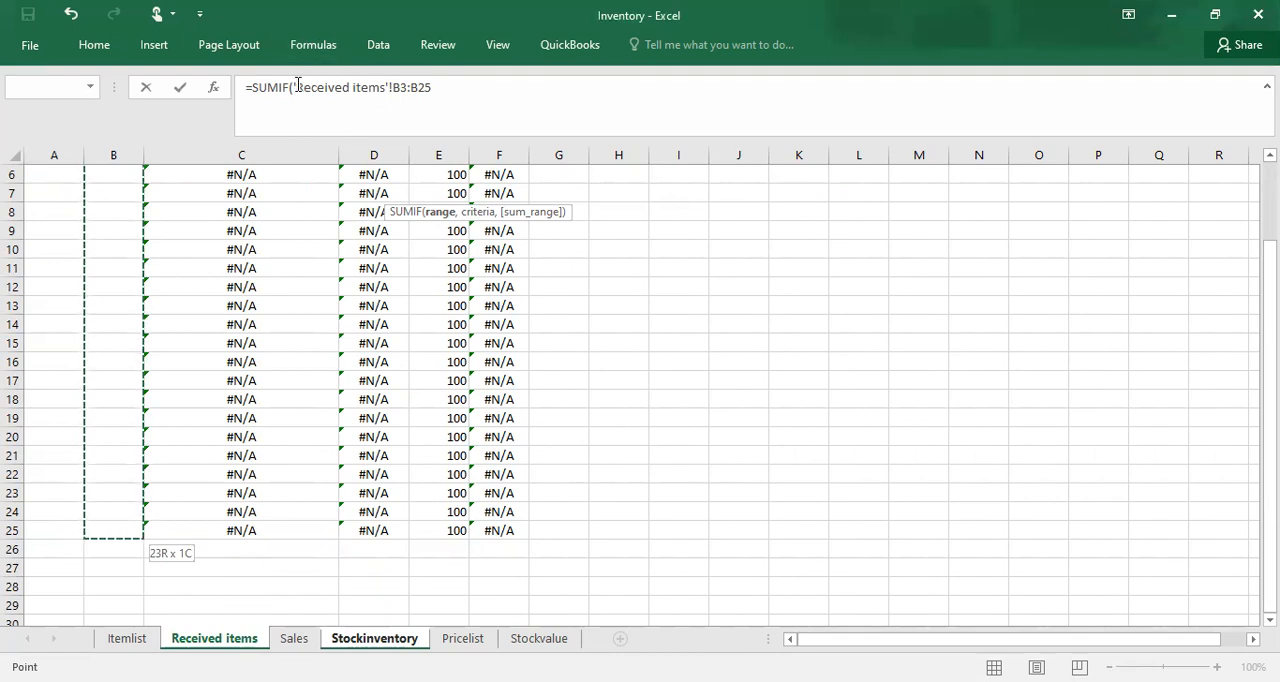
click(434, 87)
Step: Set the SUMIF criteria to item number cell A2 on the Stockinventory sheet
text(,)
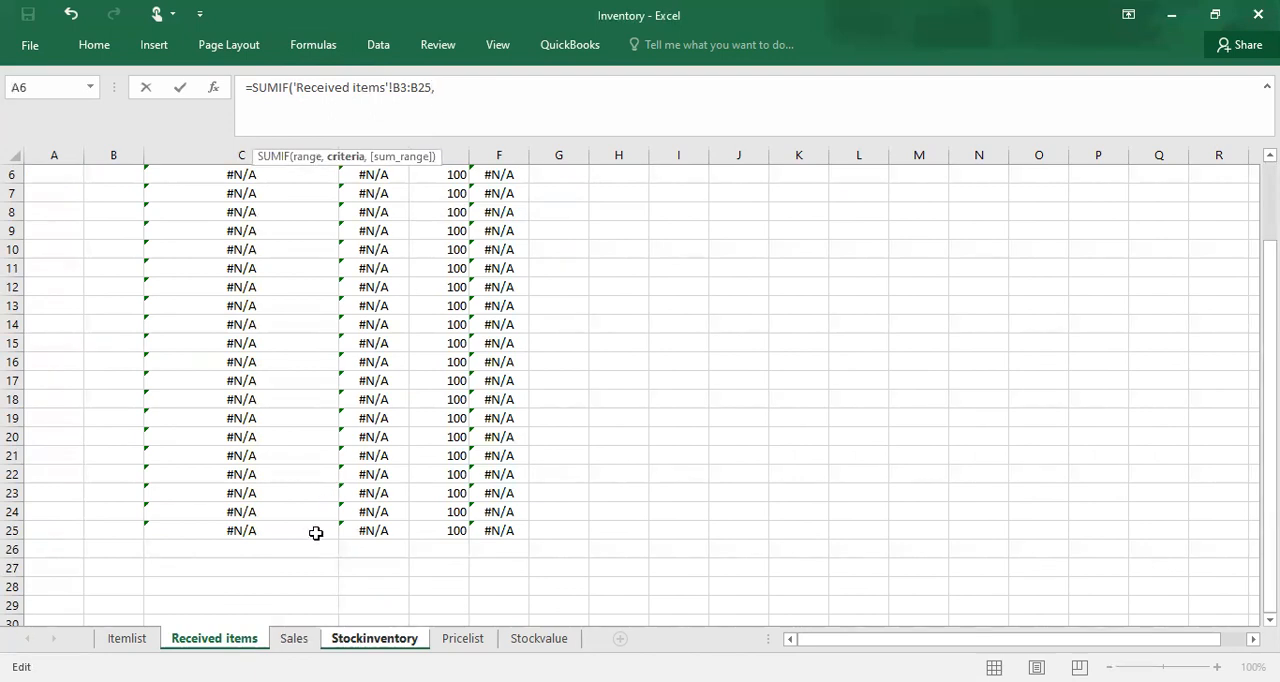
click(374, 638)
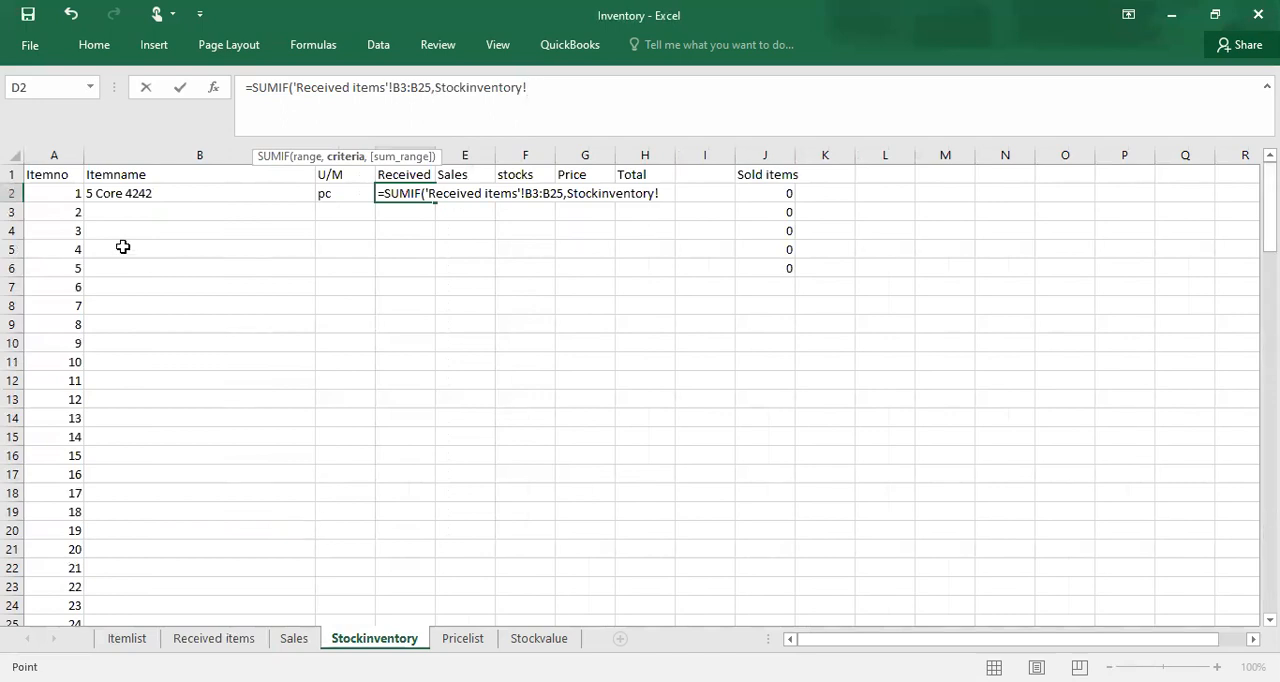
click(68, 194)
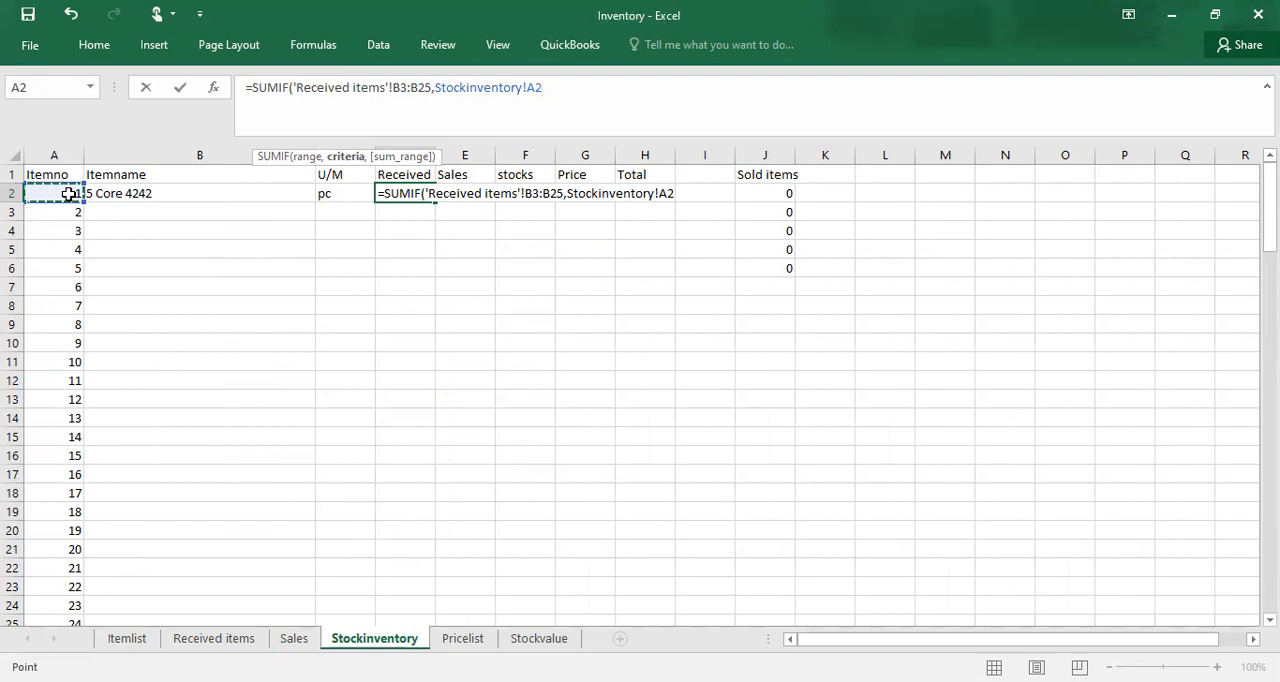
text(,)
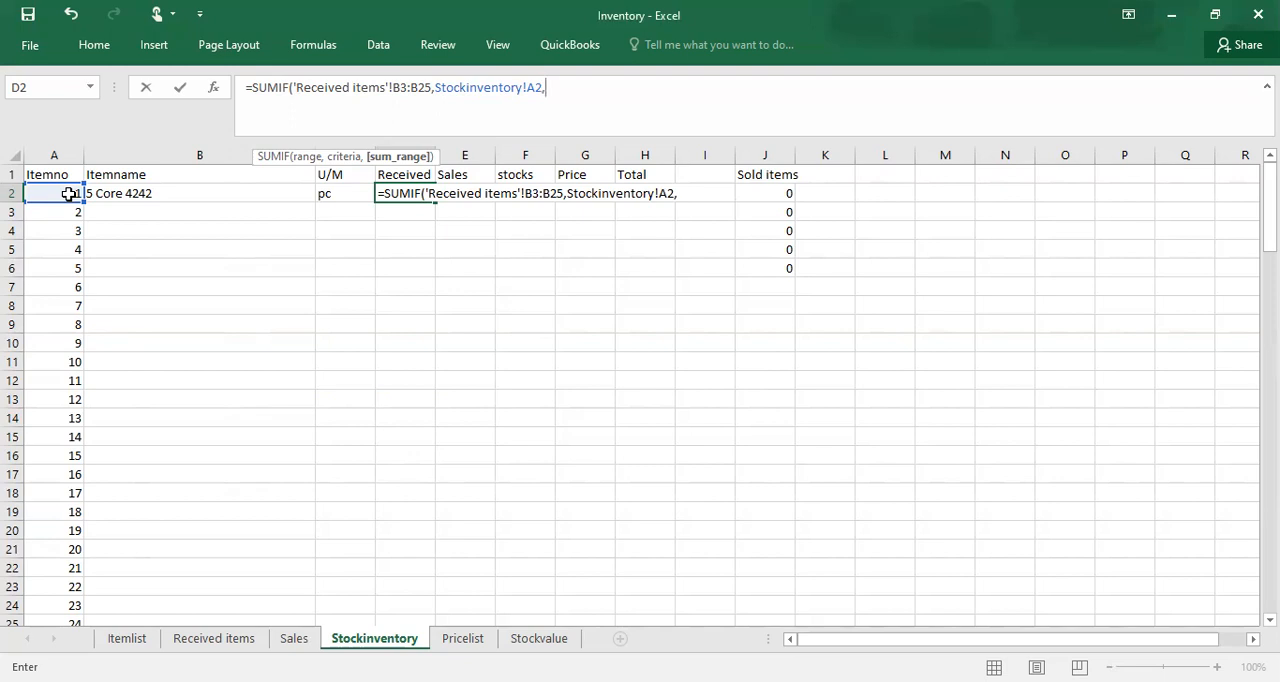
Step: Set the SUMIF sum range to the Qty cells E3:E25 on the Received items sheet
click(235, 640)
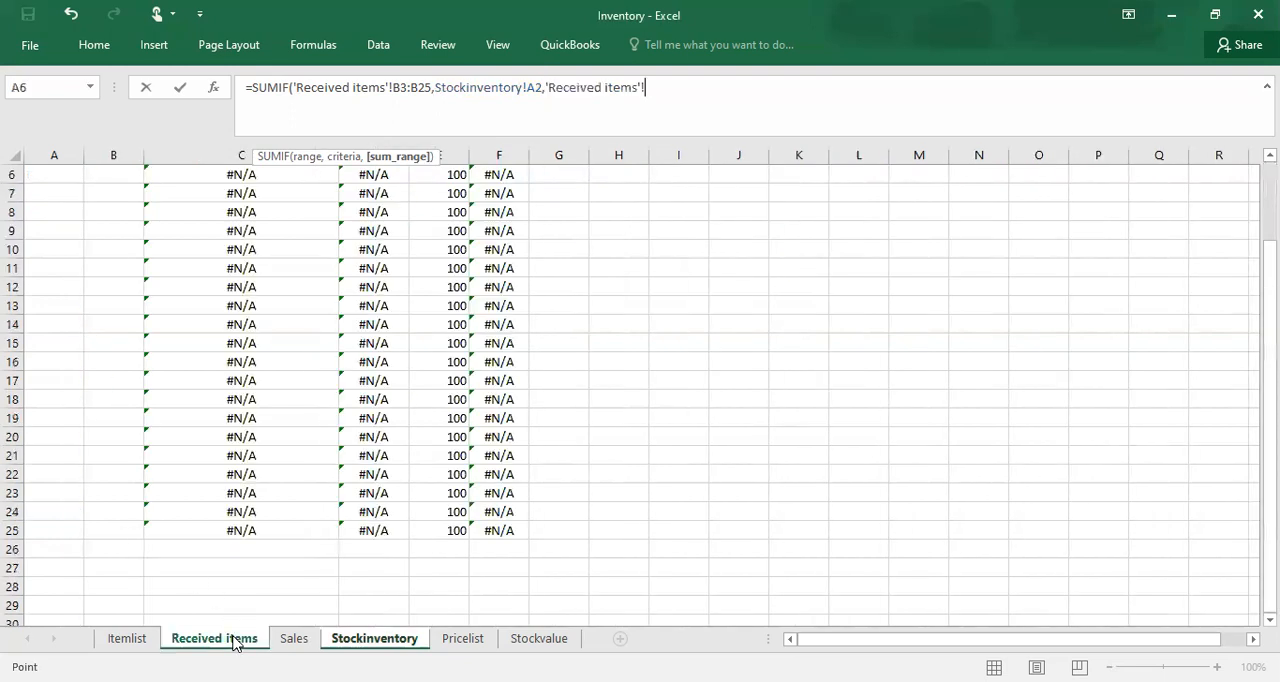
click(432, 223)
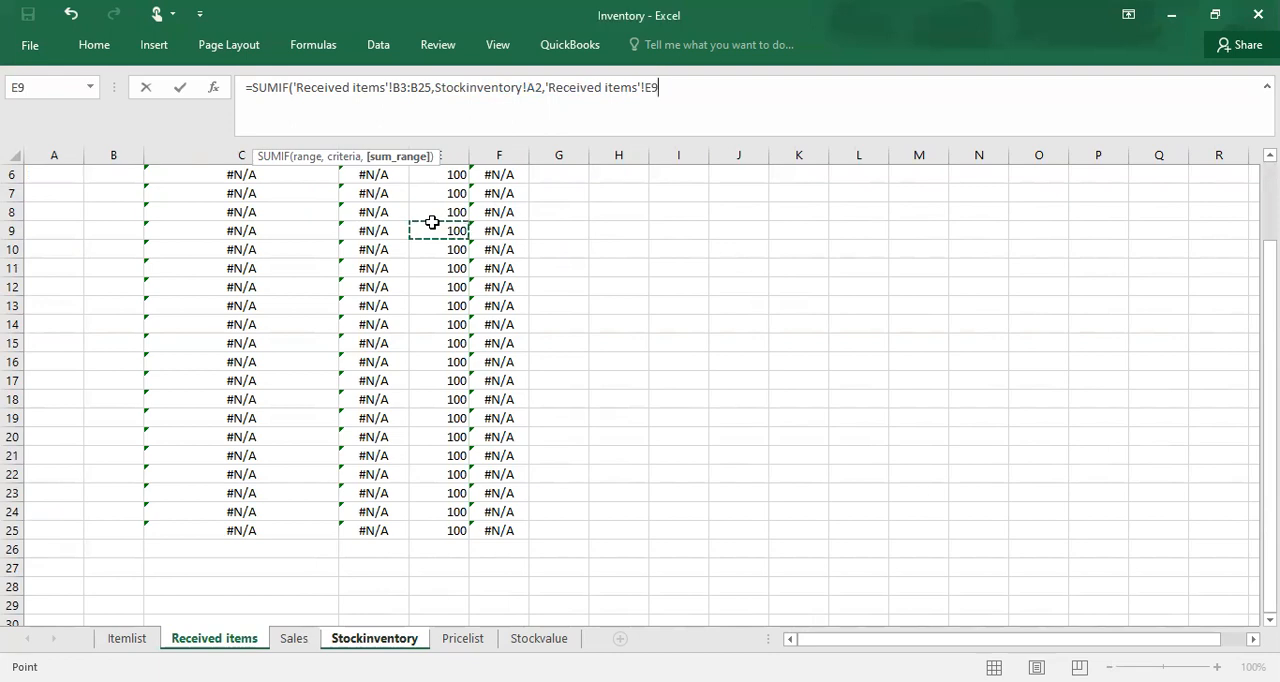
key(Up)
key(Up)
key(Up)
key(Up)
key(Up)
key(Up)
key(Up)
key(Up)
key(Down)
key(Down)
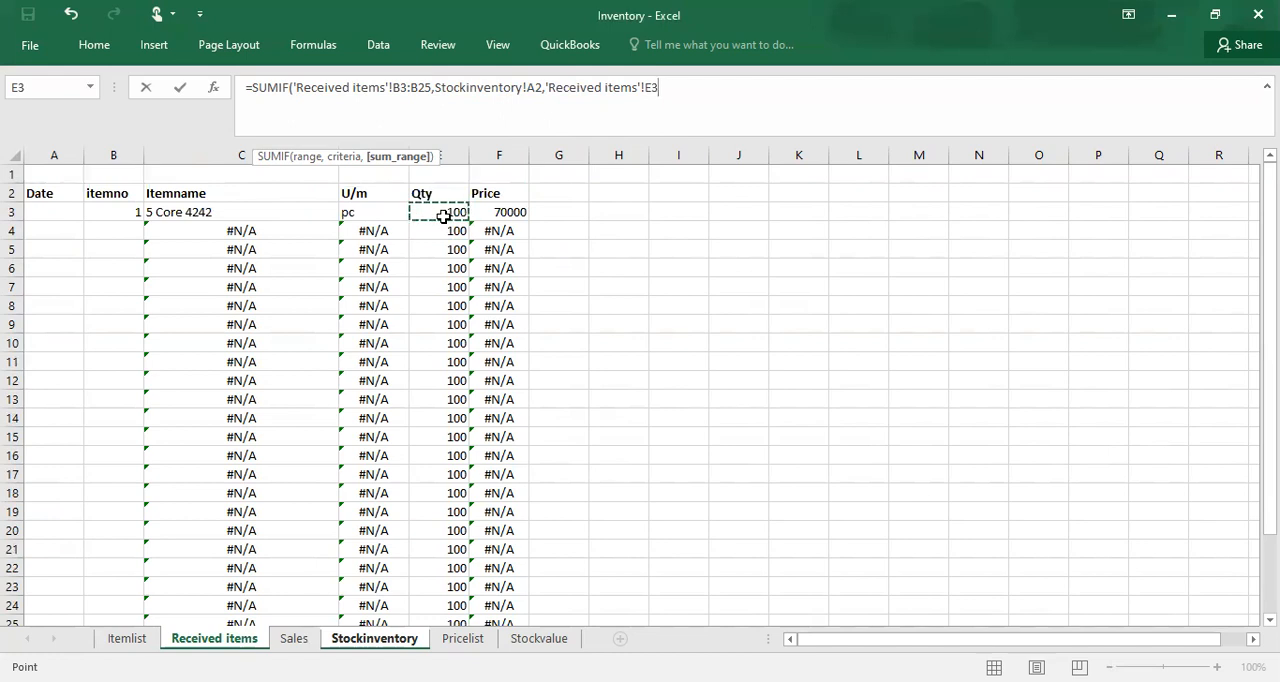
key(shift+Down)
key(shift+Down)
key(shift+Down)
key(shift+Down)
key(shift+Down)
key(shift+Down)
key(shift+Down)
key(shift+Down)
key(shift+Down)
key(shift+Down)
key(shift+Down)
key(shift+Down)
key(shift+Down)
key(shift+Down)
key(shift+Down)
key(shift+Down)
key(shift+Down)
key(shift+Down)
key(shift+Down)
key(shift+Down)
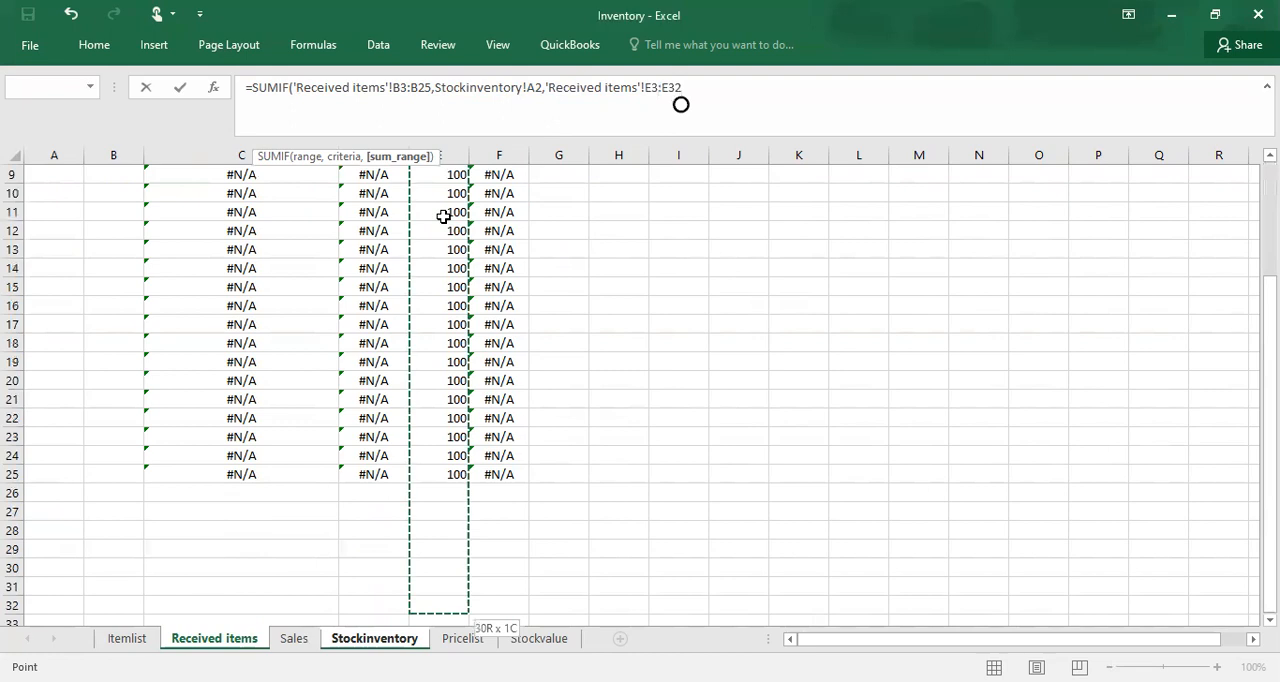
key(shift+Up)
key(shift+Up)
key(shift+Up)
key(shift+Up)
key(shift+Up)
key(shift+Up)
key(shift+Up)
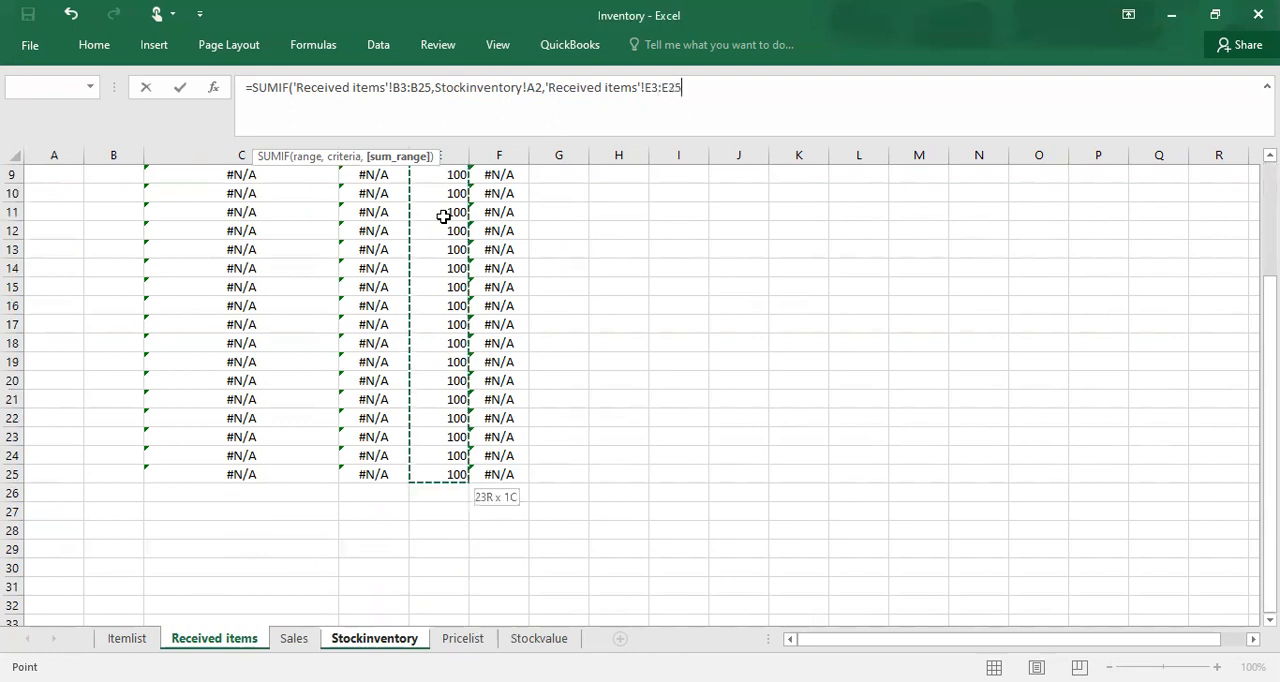
Step: Complete the SUMIF formula in Received cell D2 and make its Received items range absolute as $B$3:$B$25
text())
key(Return)
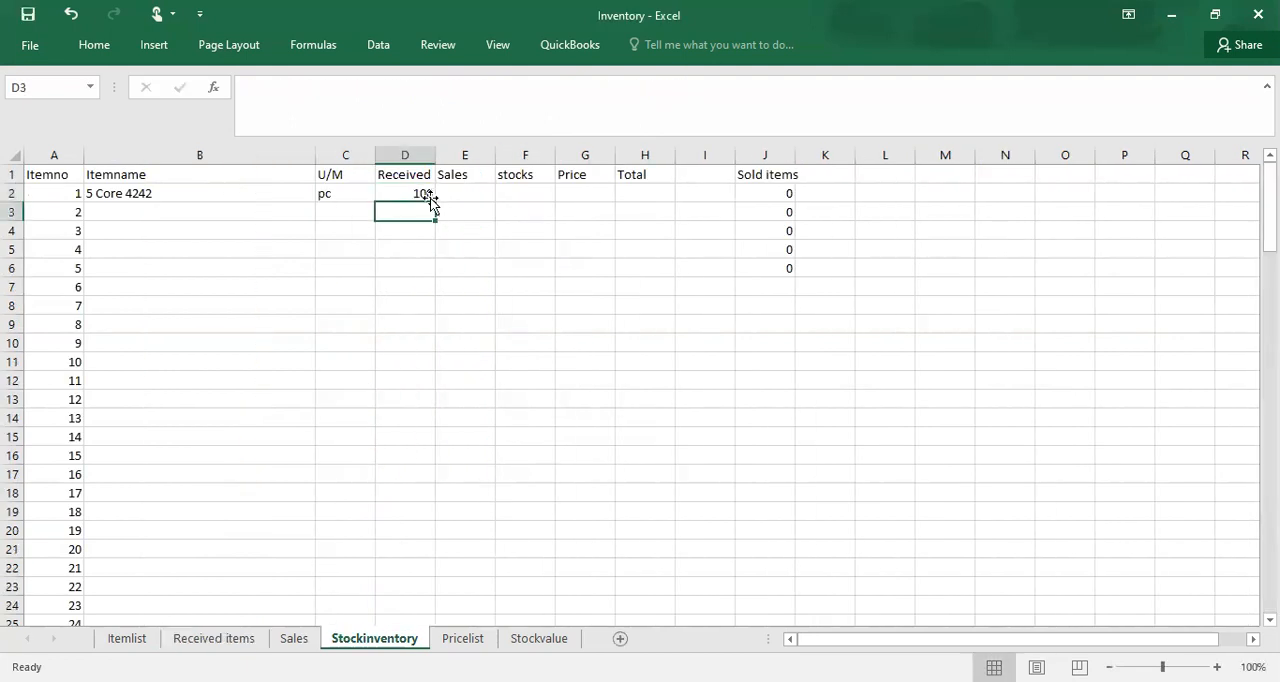
click(413, 189)
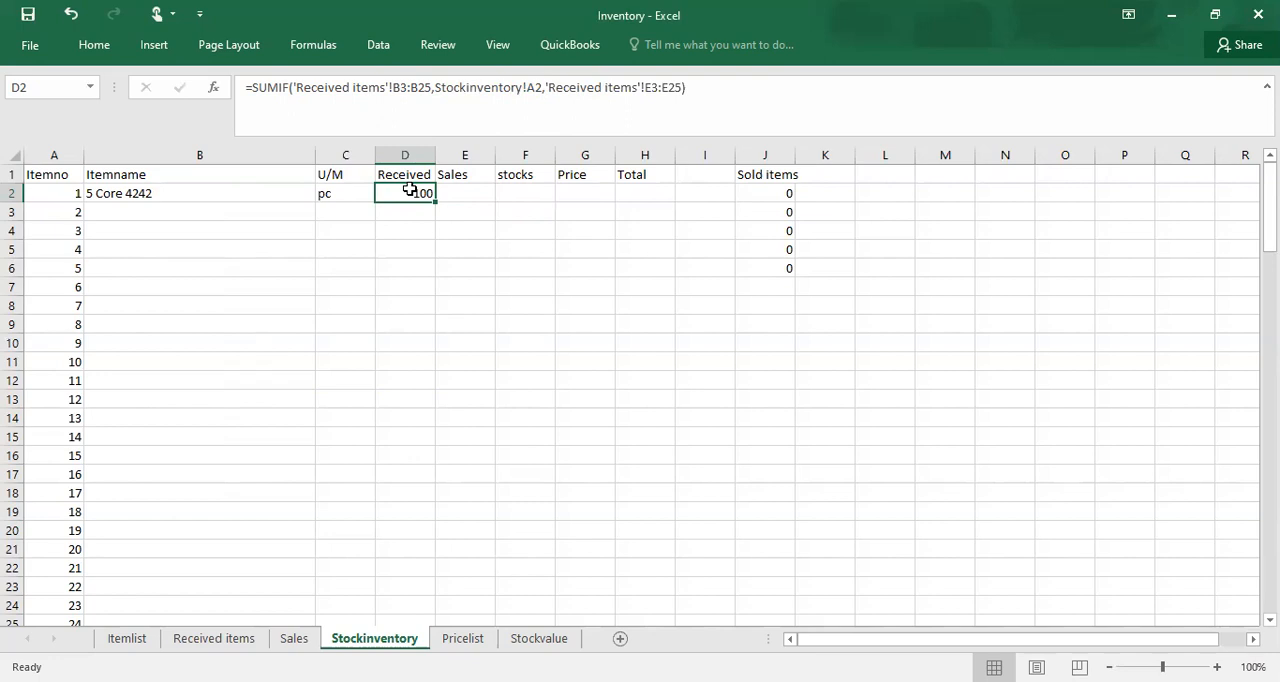
click(396, 88)
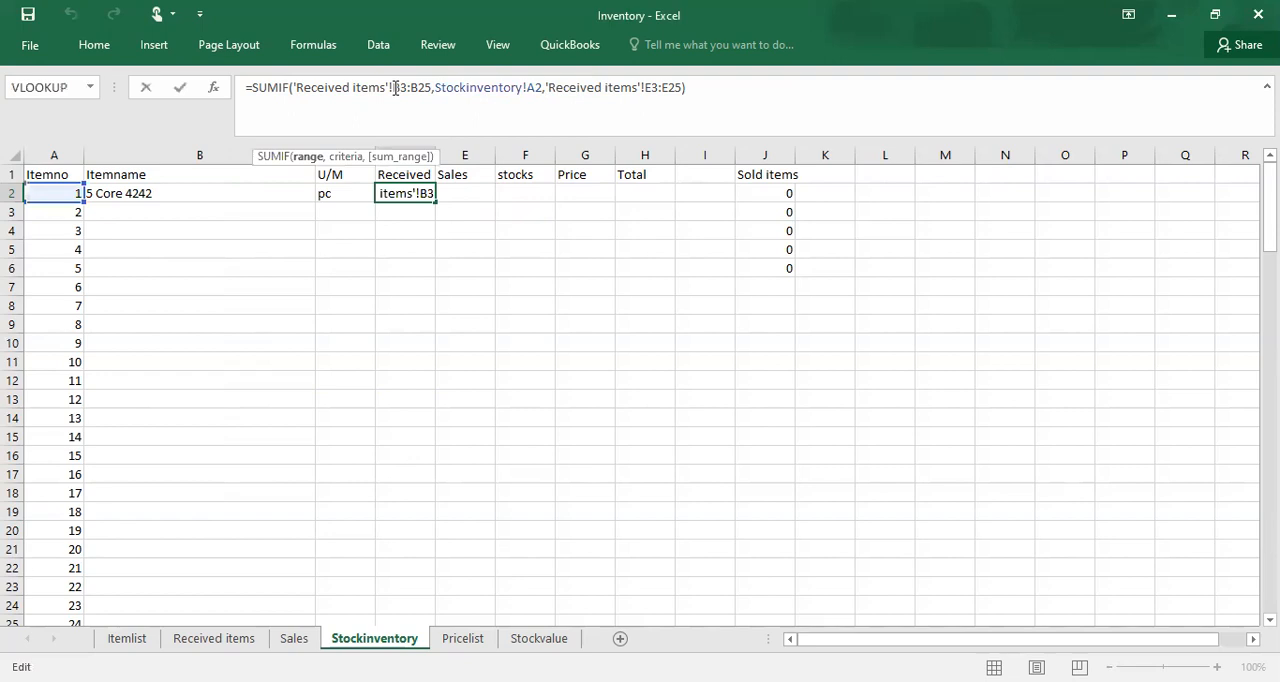
text($)
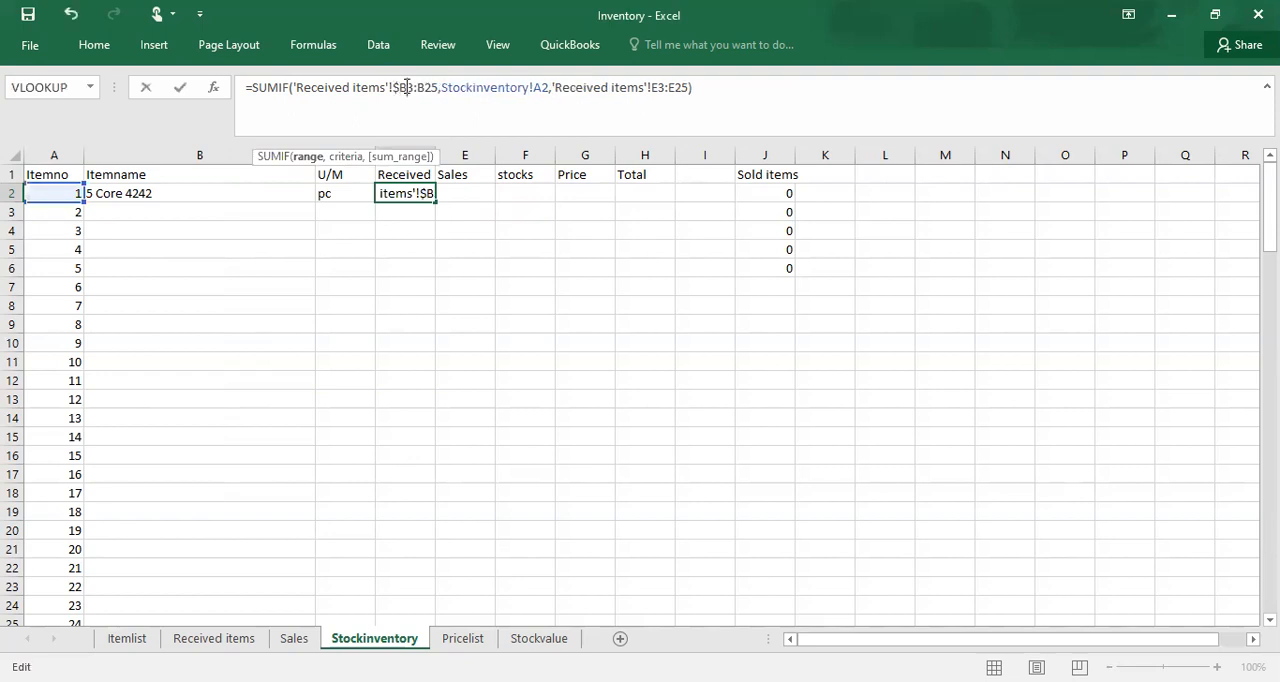
click(406, 88)
text($)
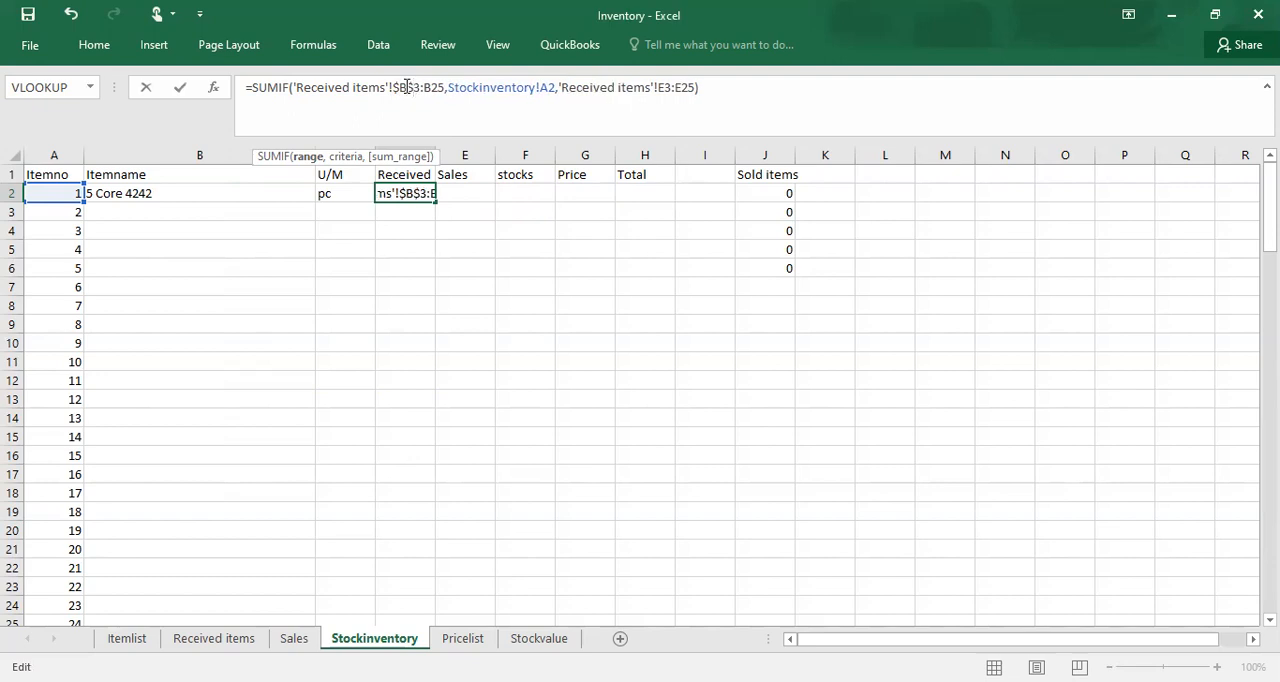
click(427, 84)
text($)
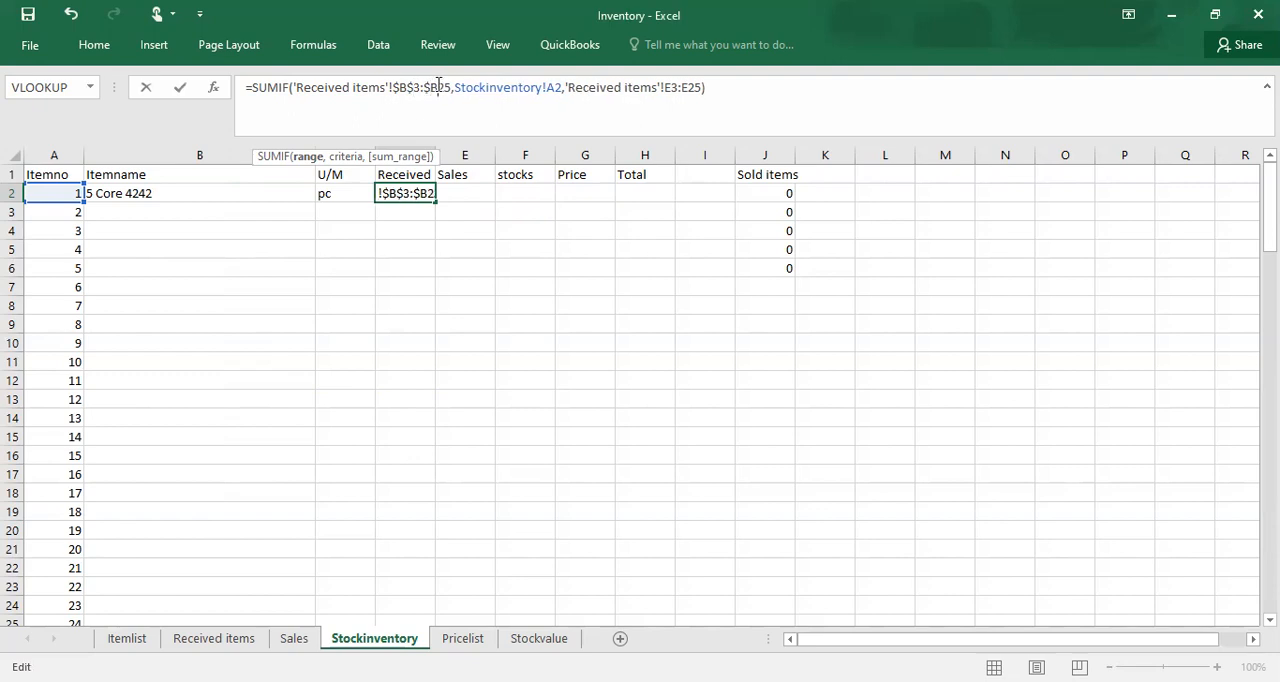
click(438, 84)
text($)
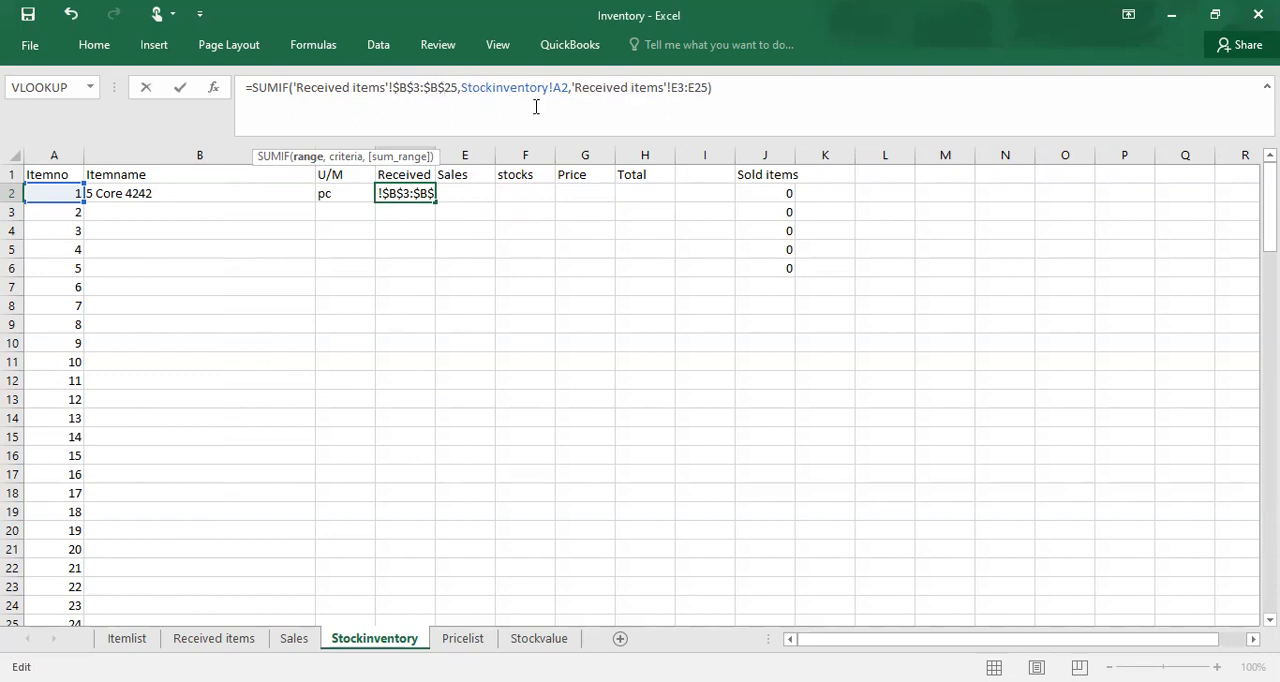
Step: Make the sum range of the D2 SUMIF formula absolute as $E$3:$E$25 on the Received items sheet
click(672, 87)
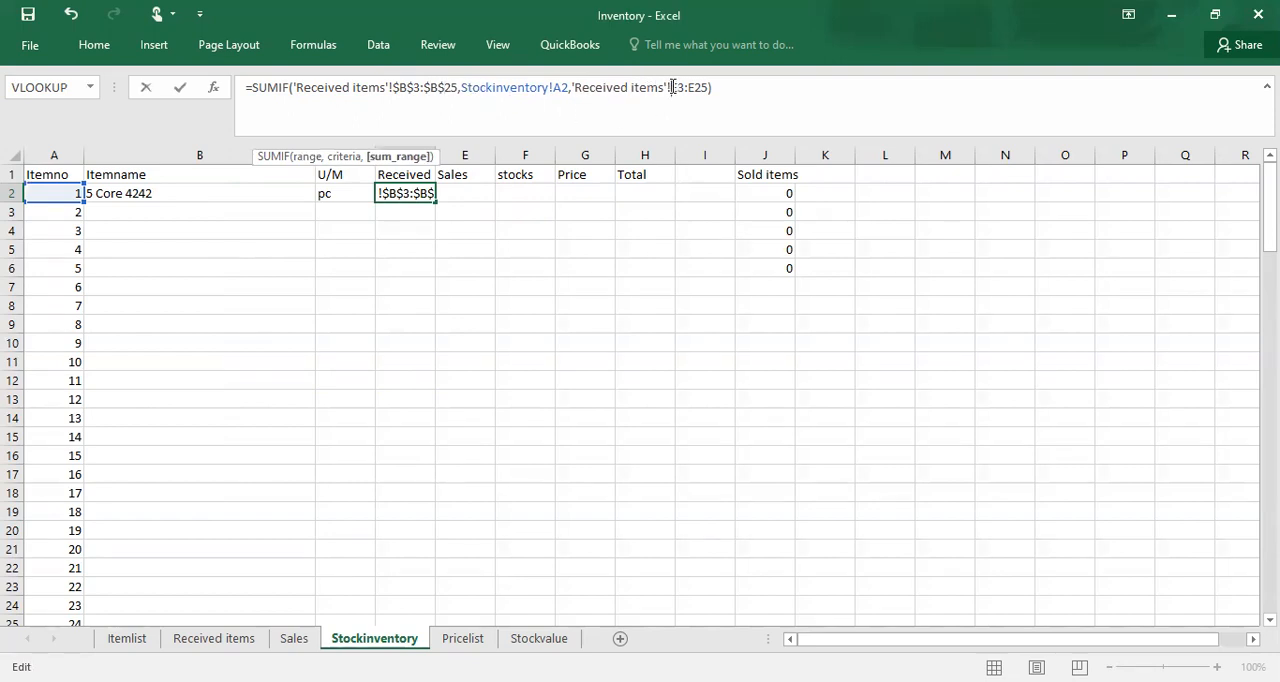
text($B)
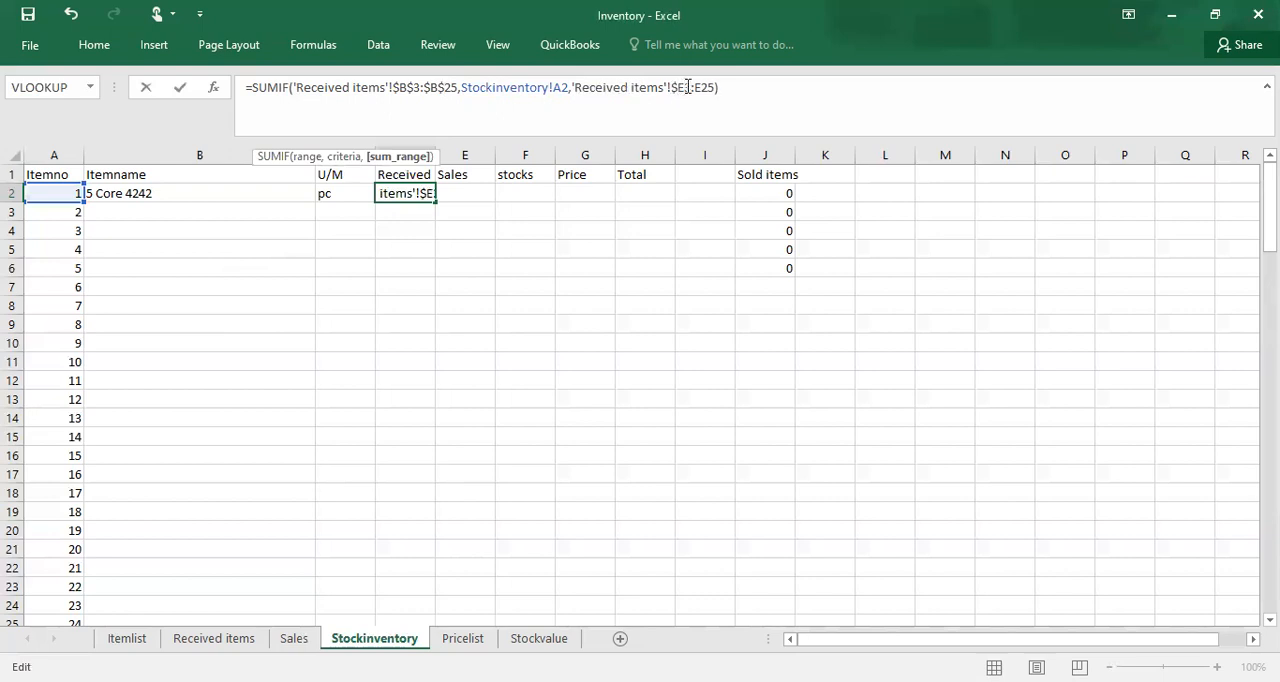
text($)
click(704, 87)
text($3)
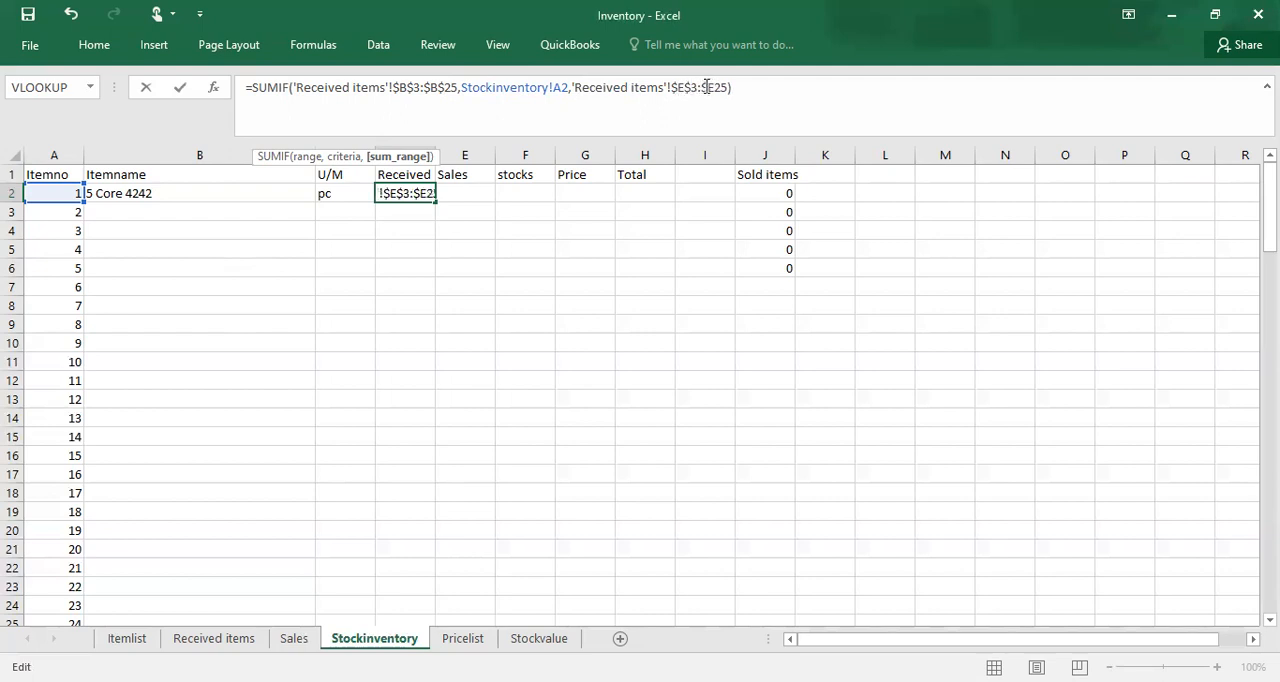
click(714, 87)
text($)
key(Return)
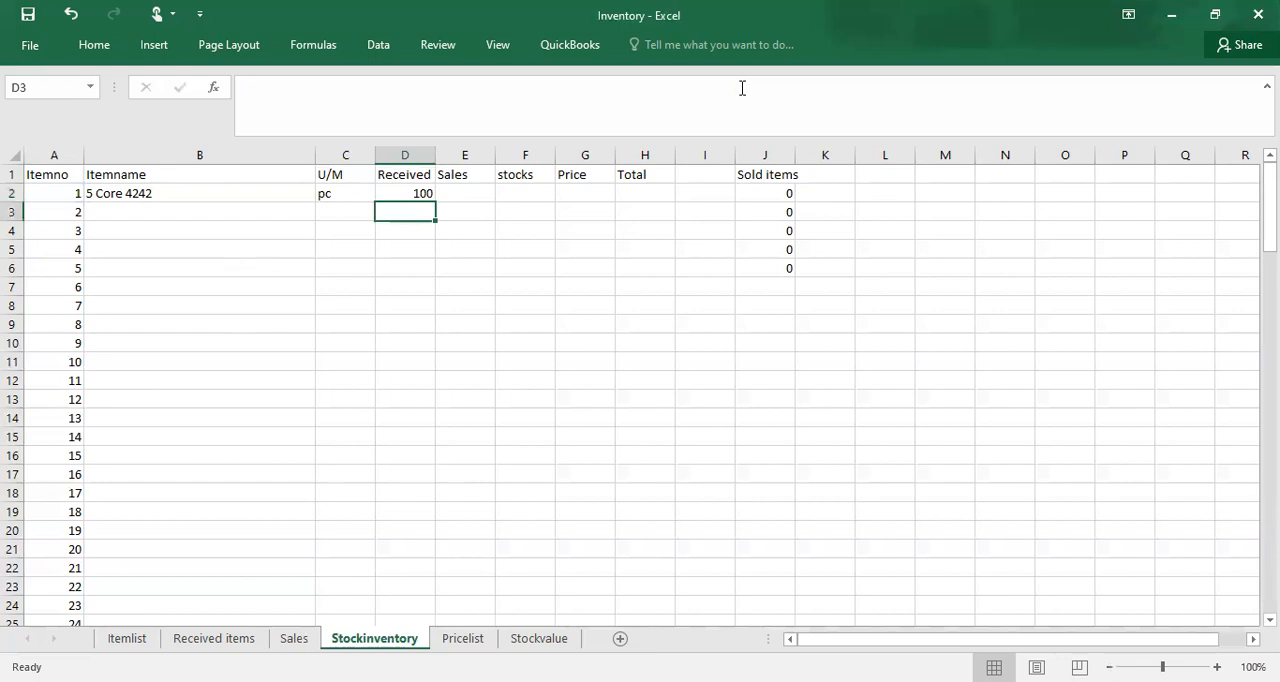
Step: Fill the SUMIF formula from D2 down the Received column for all listed item numbers
click(426, 194)
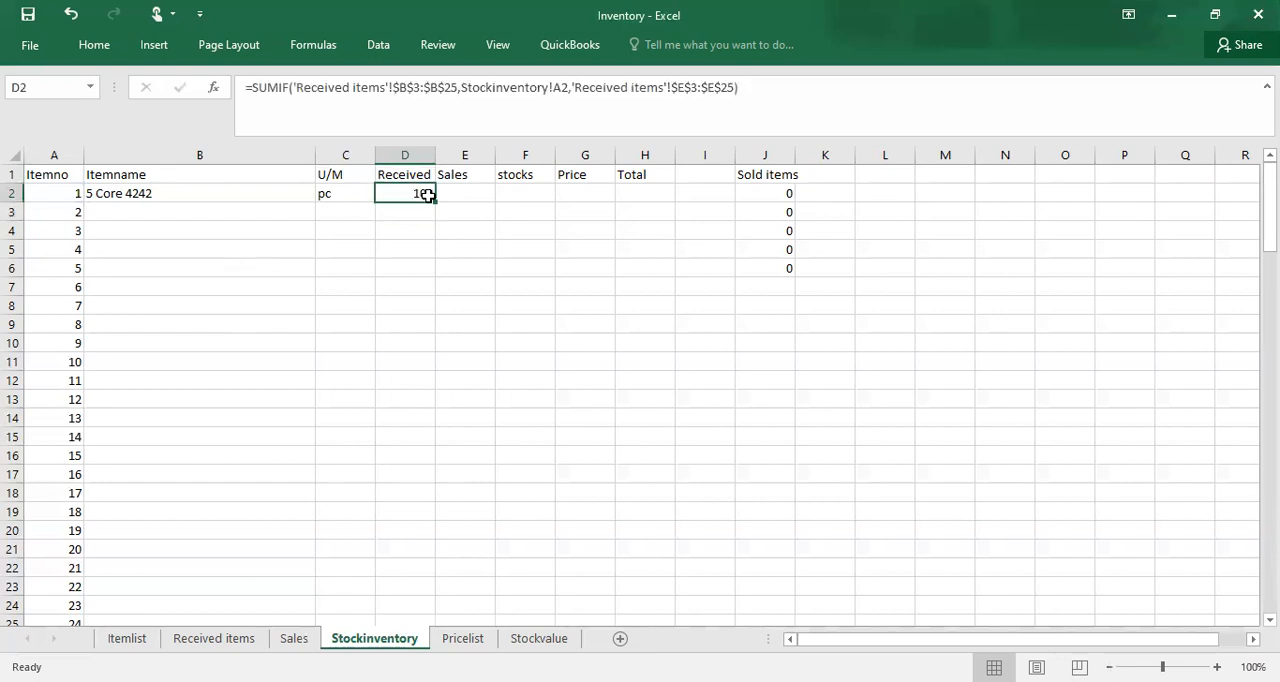
double_click(435, 203)
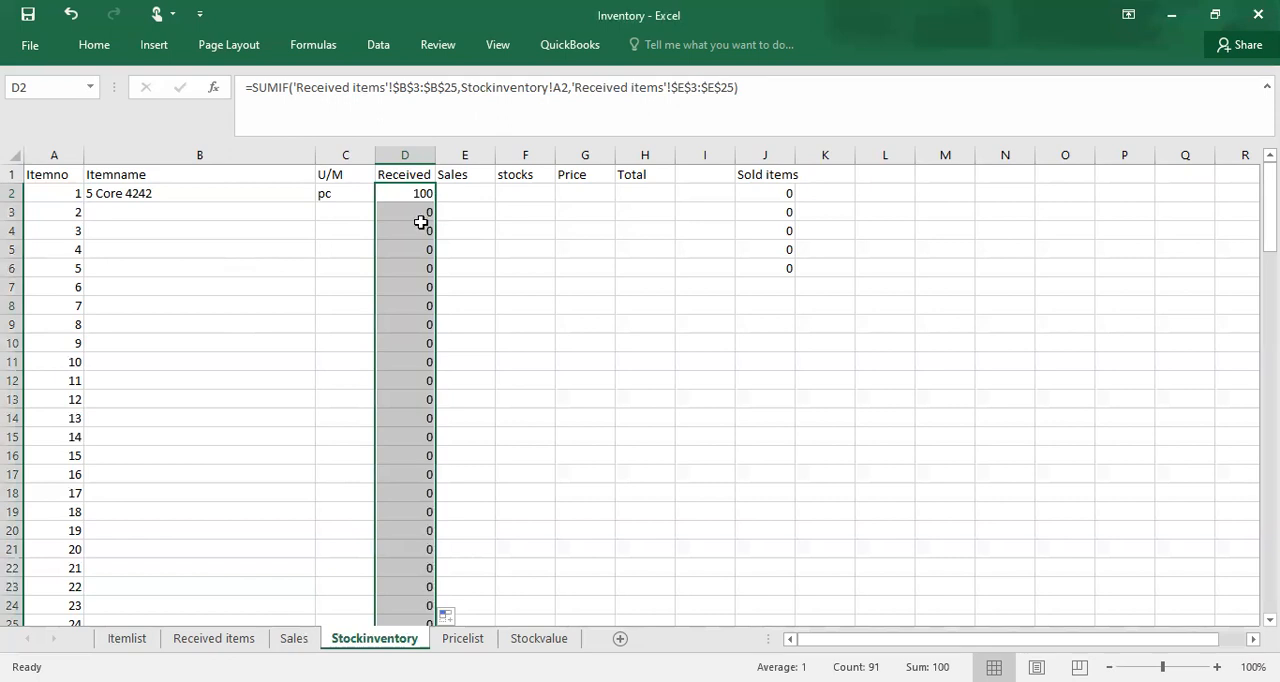
Step: Examine the filled SUMIF formulas down the Received column, comparing the criteria reference and the locked ranges in each row
click(421, 226)
key(Down)
key(Down)
key(Down)
key(Down)
key(Down)
key(Down)
key(Down)
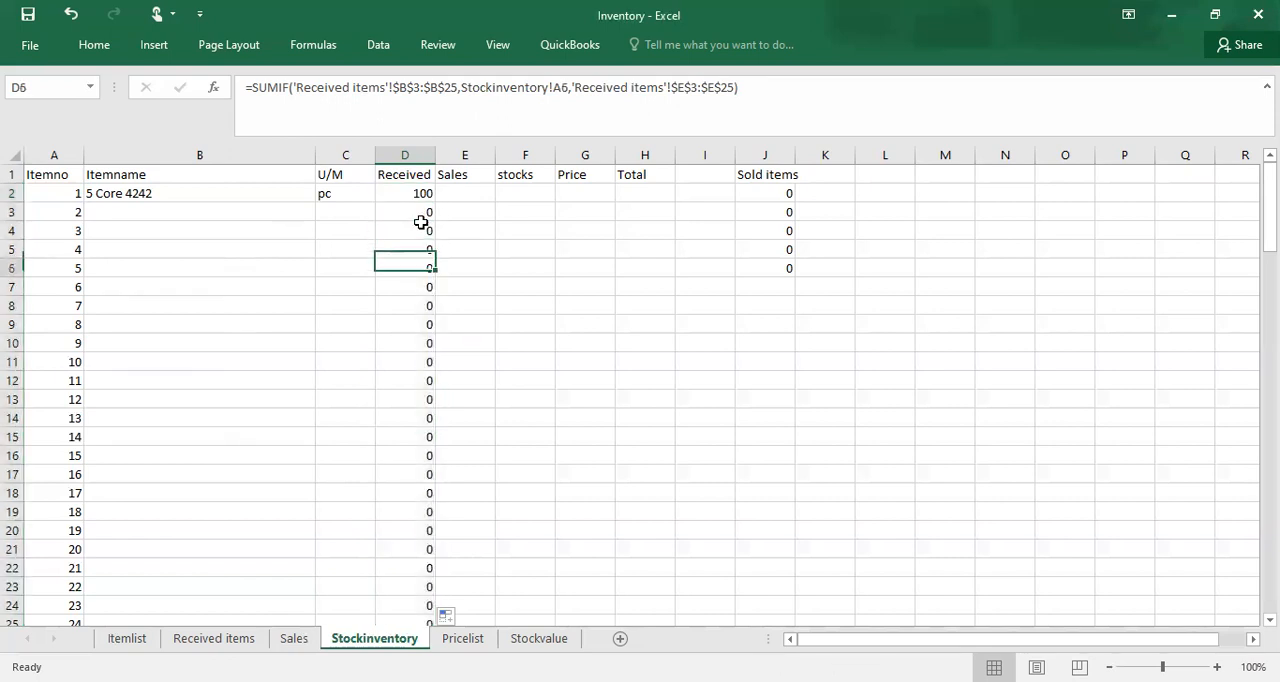
key(Up)
key(Up)
key(Up)
key(Up)
key(Up)
key(Up)
key(Up)
key(Up)
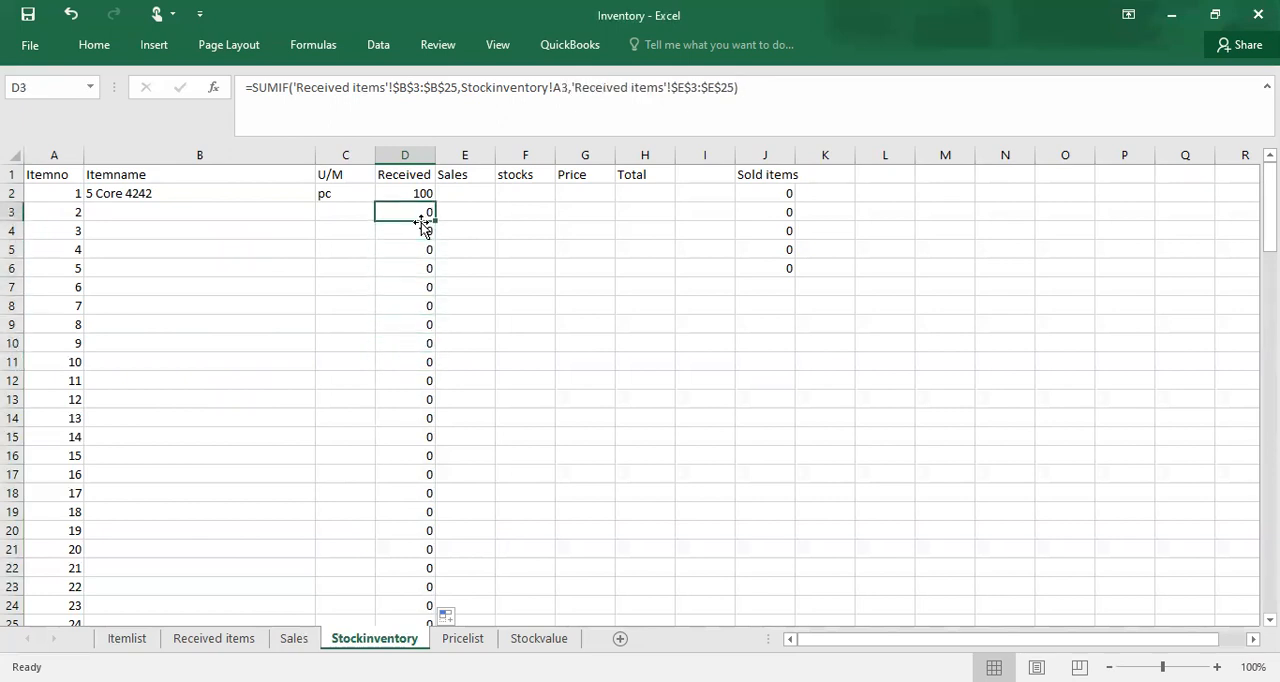
key(Down)
key(Down)
key(Down)
key(Down)
key(Down)
key(Down)
key(Down)
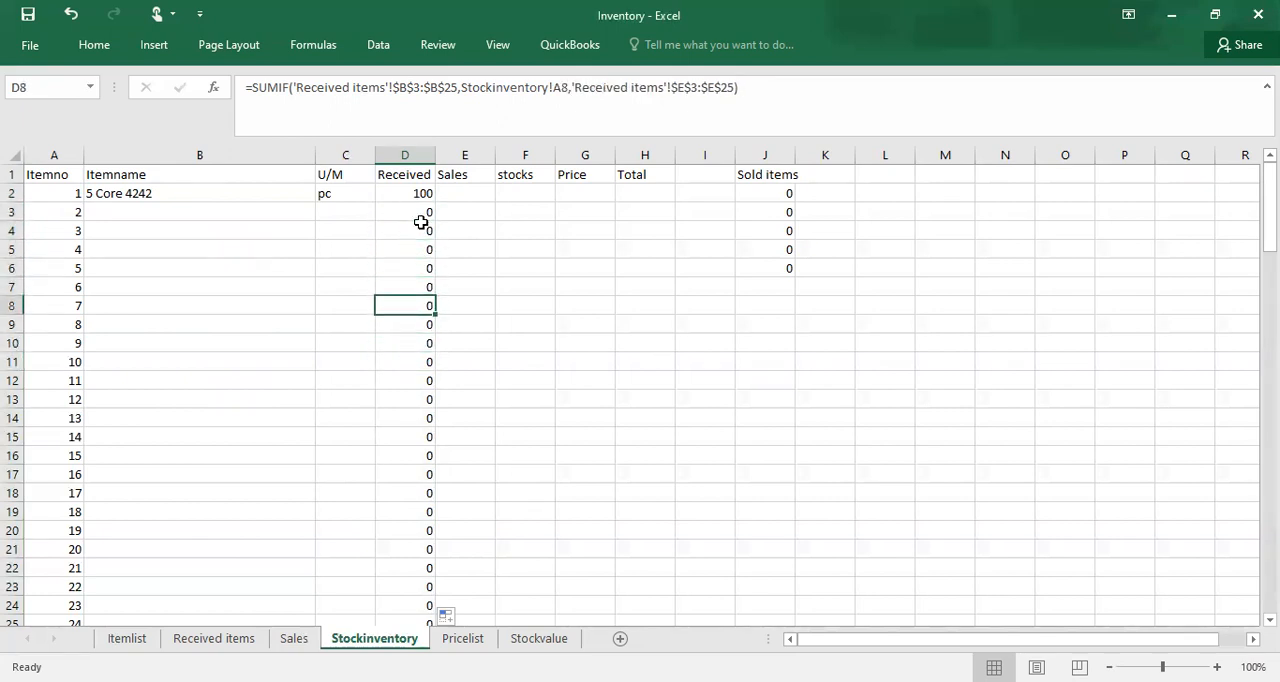
key(Down)
key(Down)
key(Down)
key(Down)
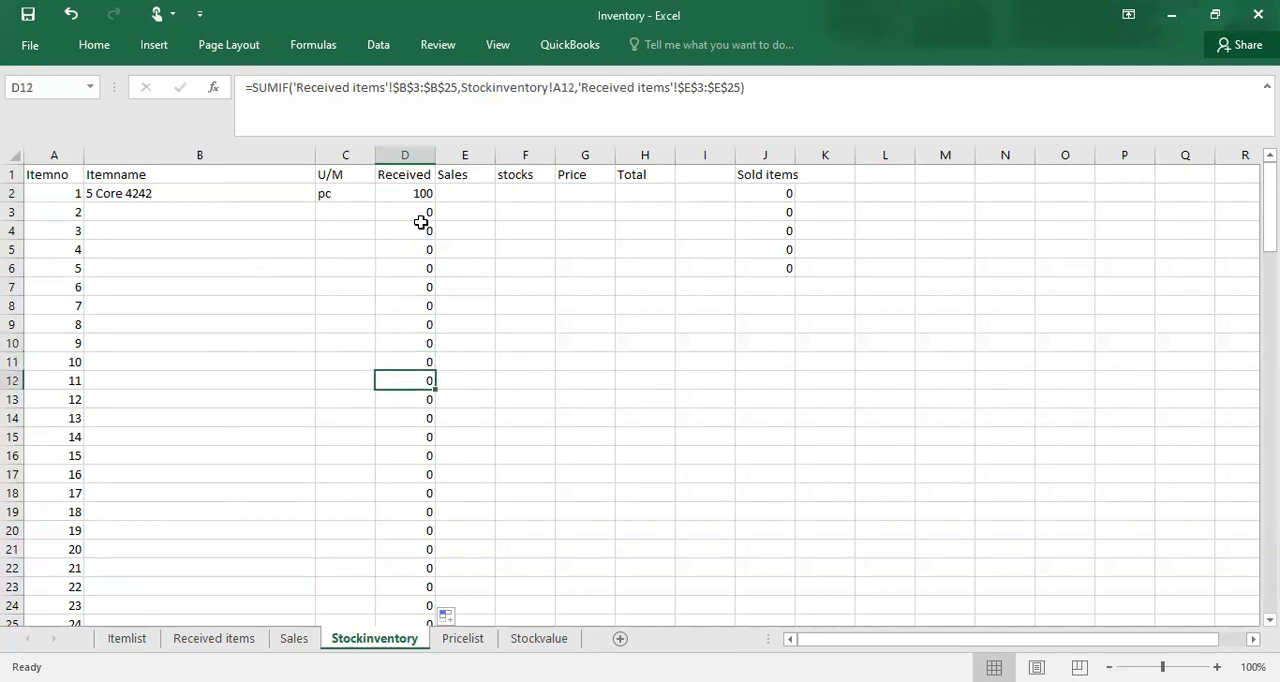
key(Down)
key(Down)
key(Up)
key(Up)
key(Up)
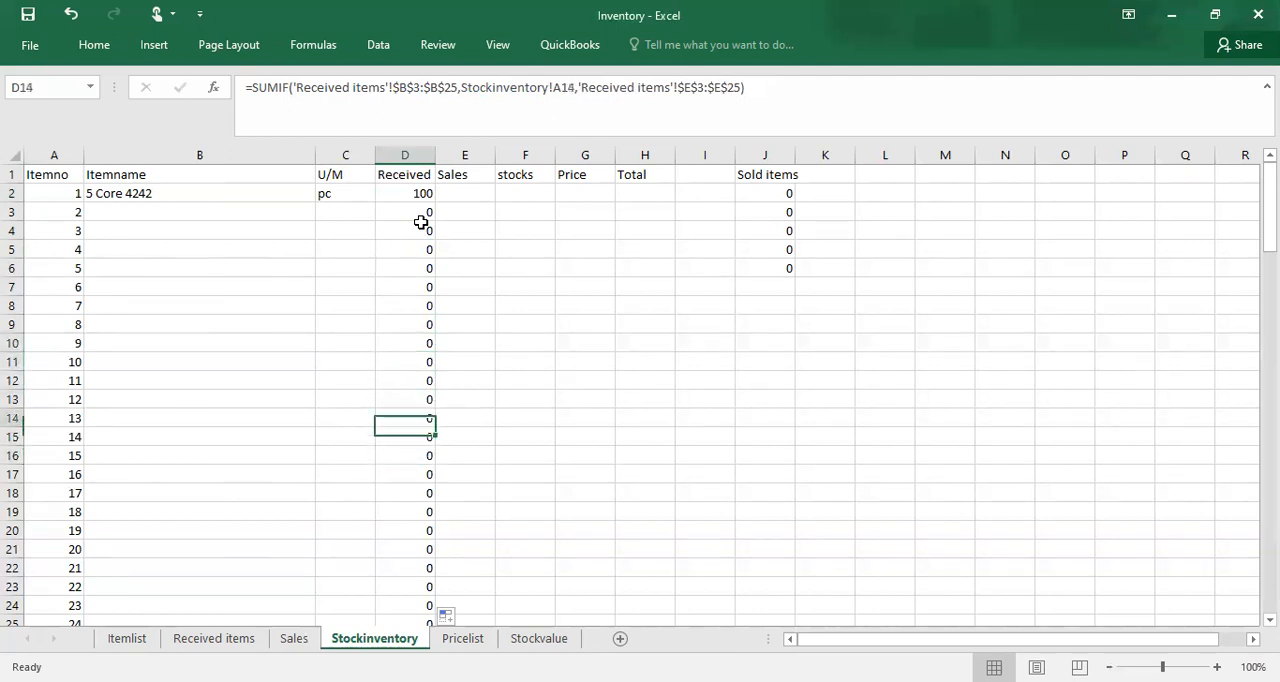
click(421, 222)
key(Up)
key(Up)
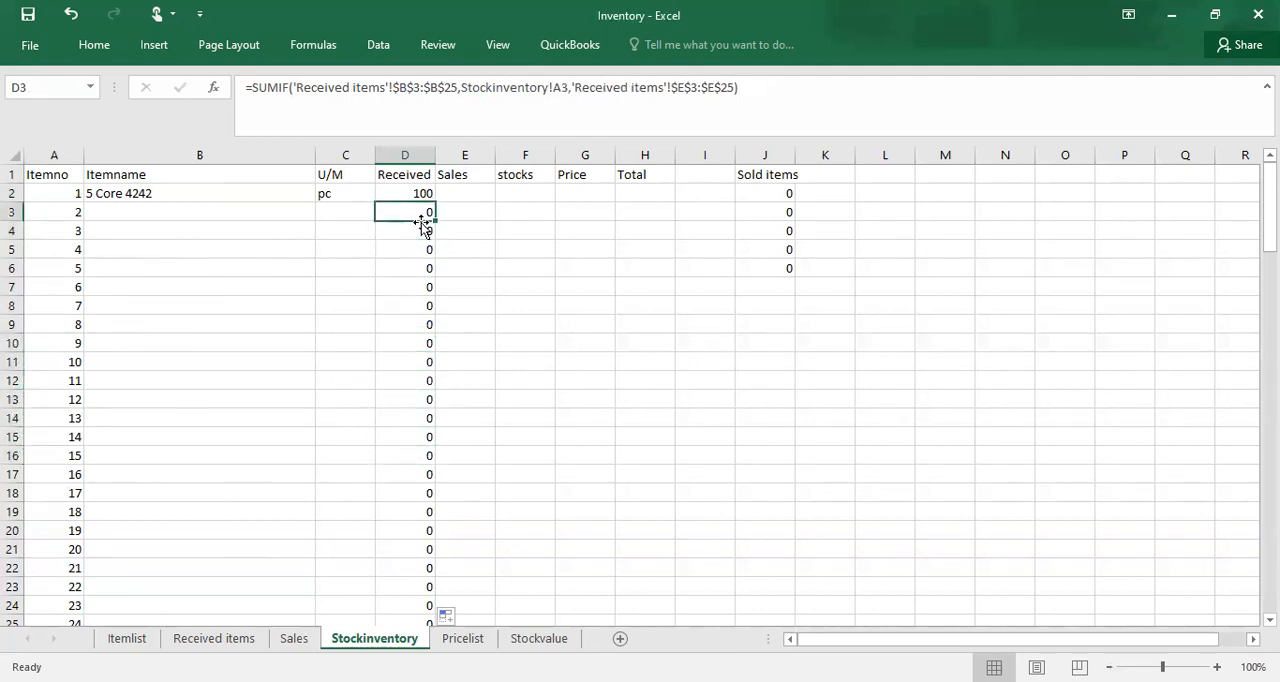
key(Down)
key(Down)
key(Down)
key(Down)
key(Down)
key(Down)
key(Down)
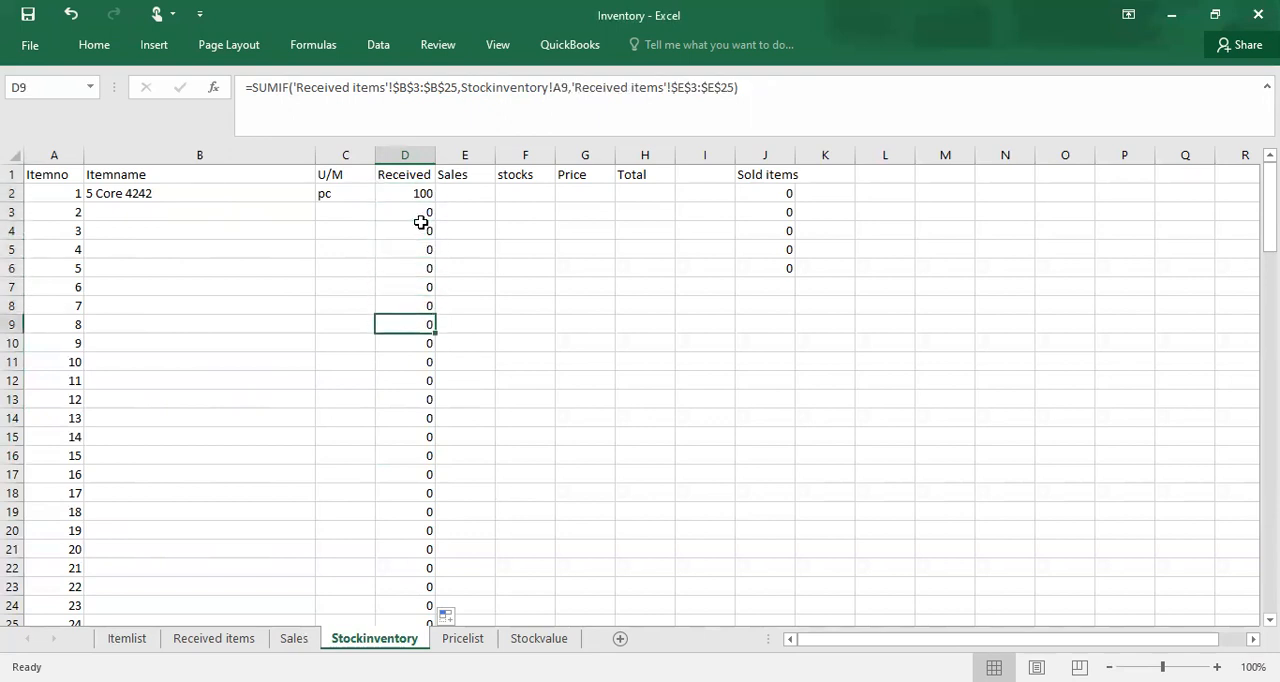
Step: Start a SUMIF formula in the Stockinventory sheet's Sales cell E2 with the range beginning at Itemno cell B2 of the Sales sheet
click(475, 191)
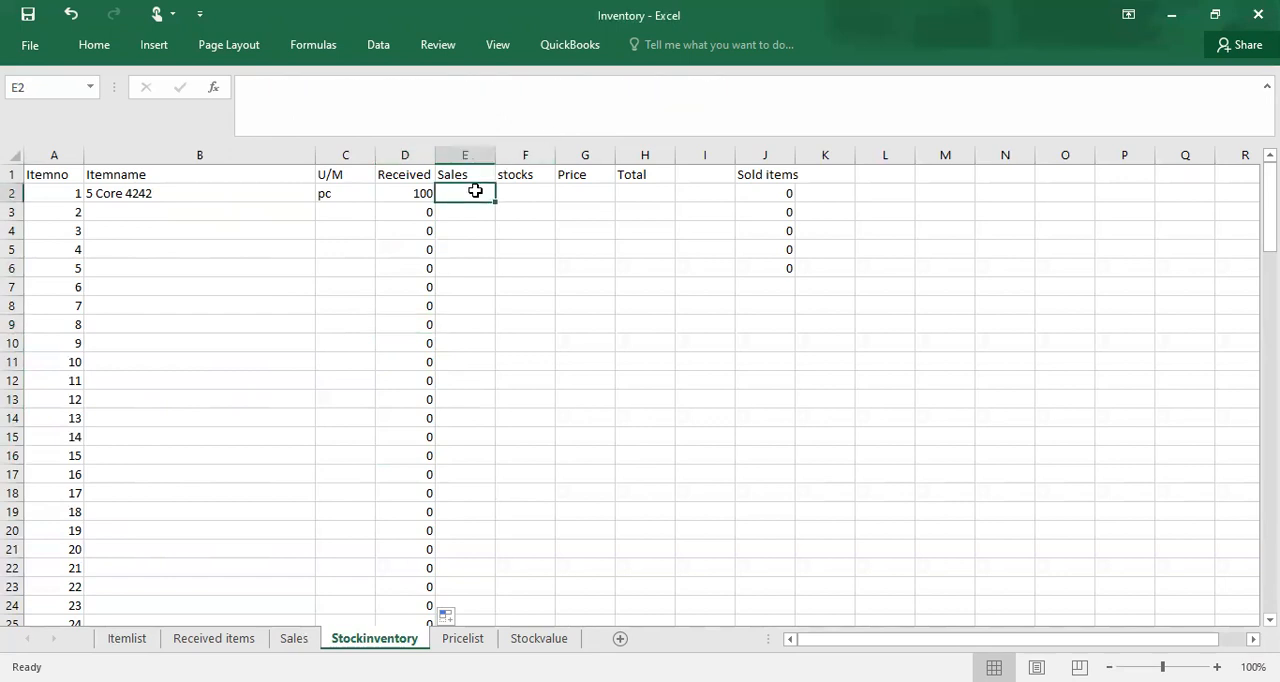
text(=)
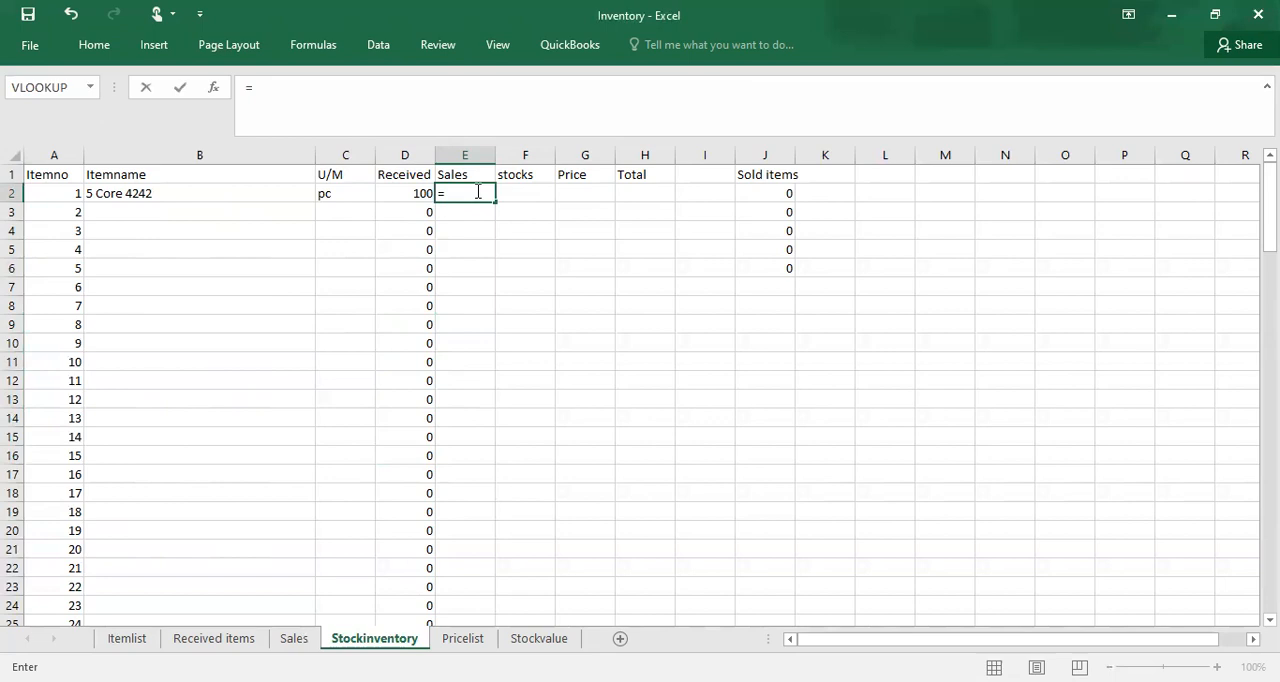
text(sum)
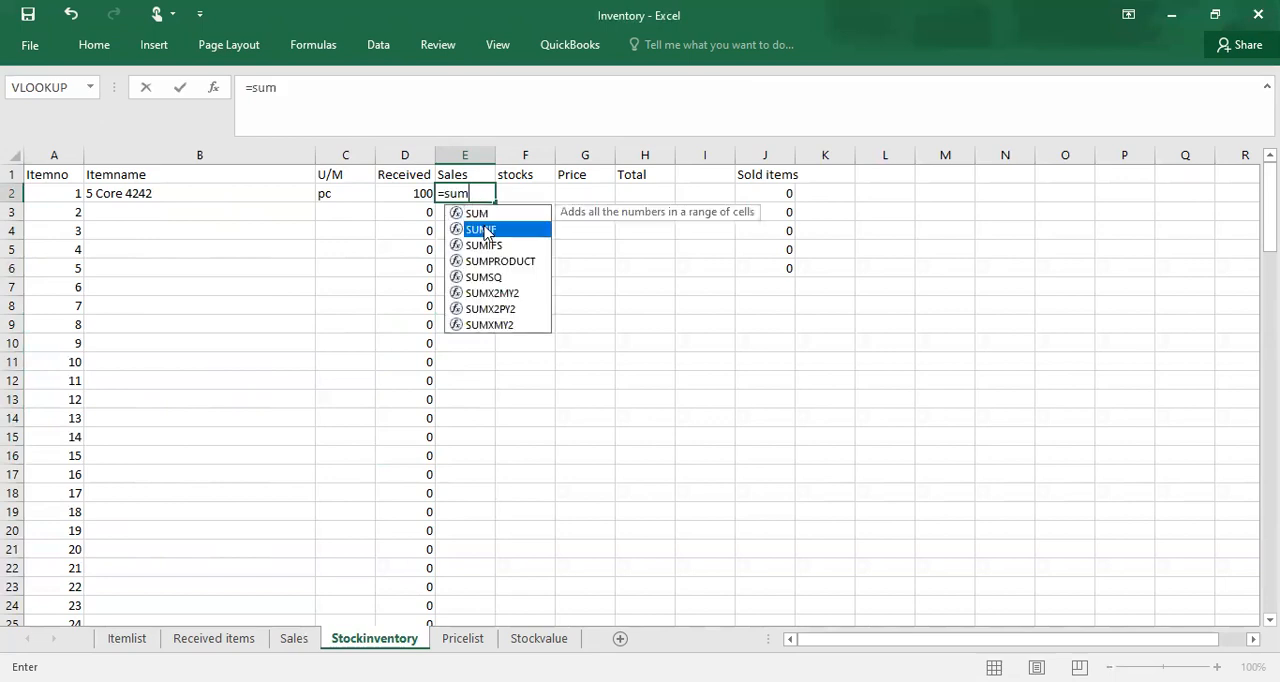
key(Tab)
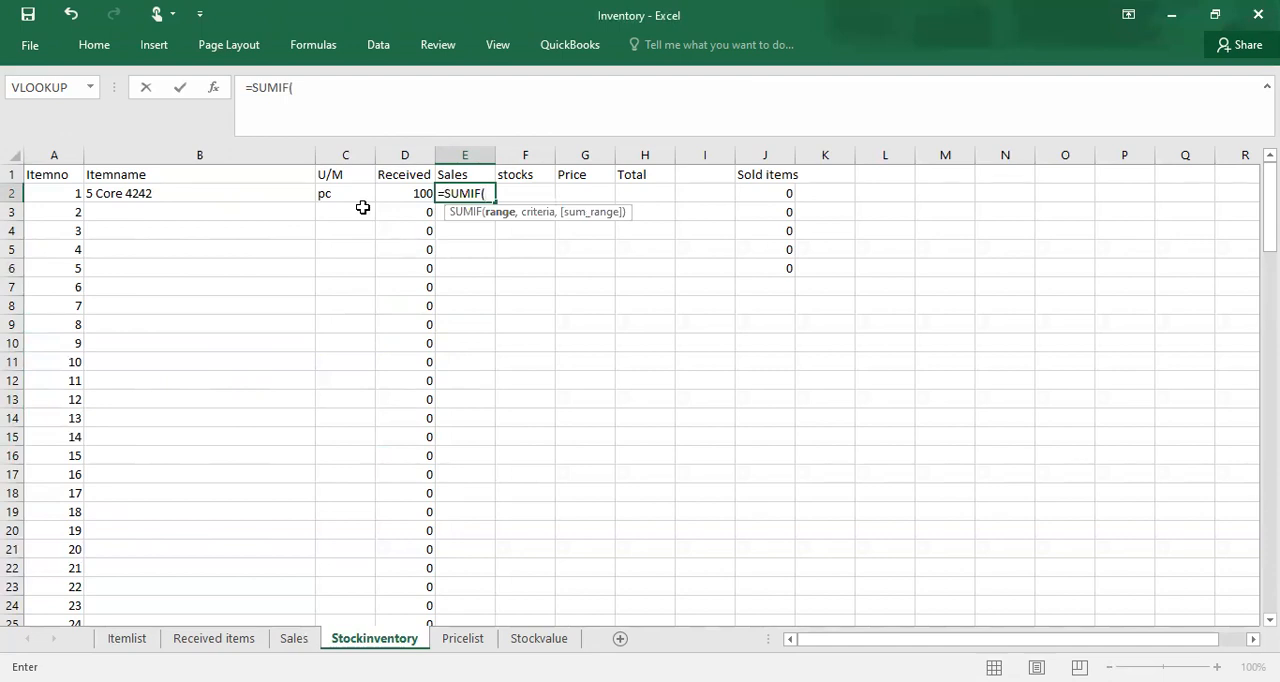
key(ctrl+Page_Up)
key(ctrl+Page_Up)
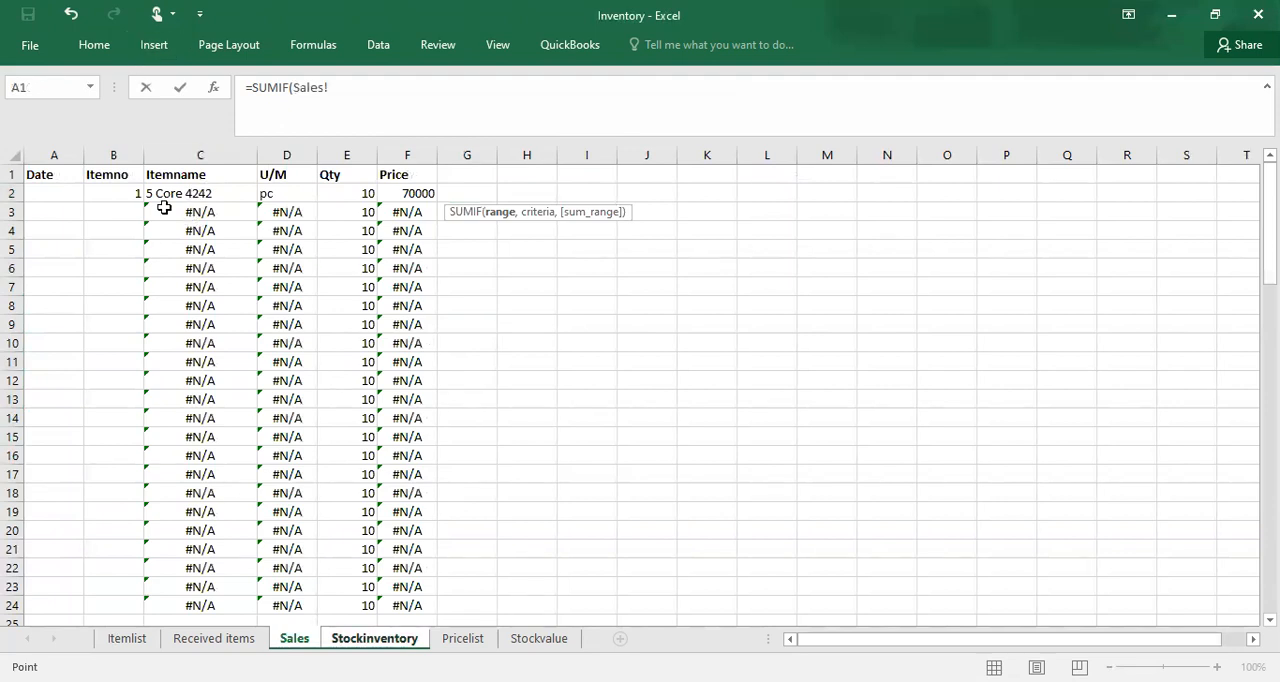
click(129, 193)
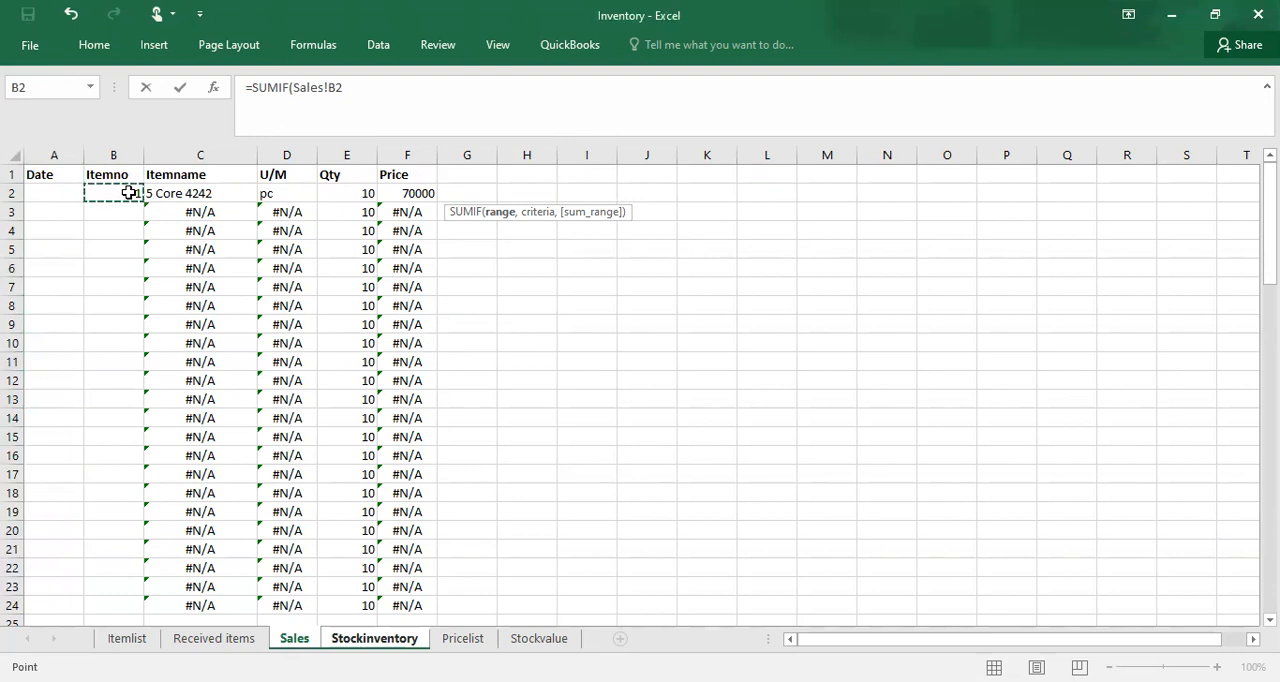
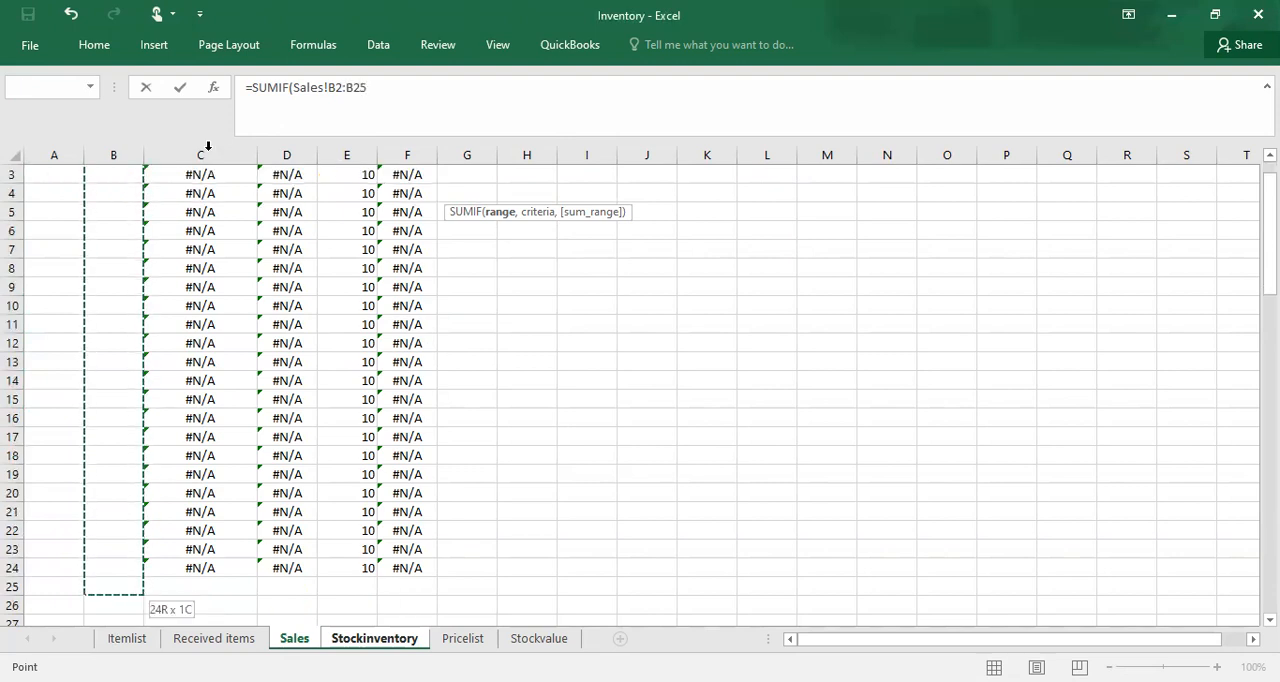
Step: Close the SUMIF range at Sales!B2:B25 and set the criteria to Itemno cell A2 of the Stockinventory sheet
click(376, 87)
text(,)
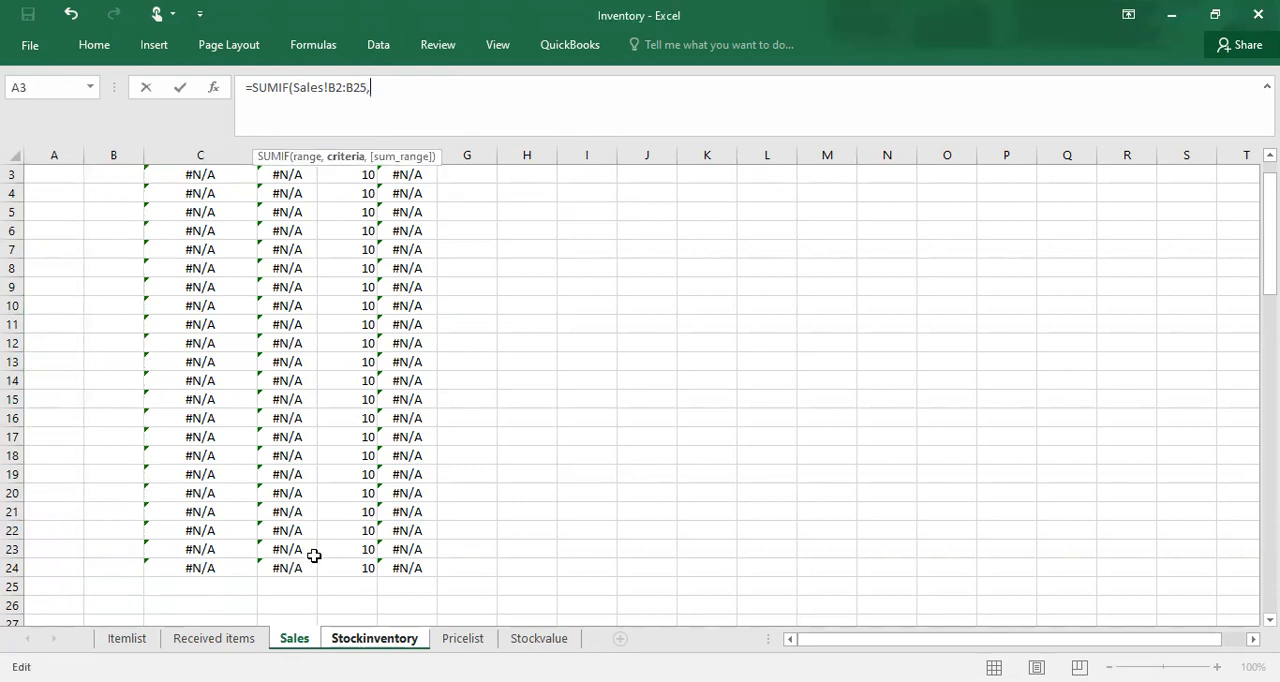
key(ctrl+Page_Down)
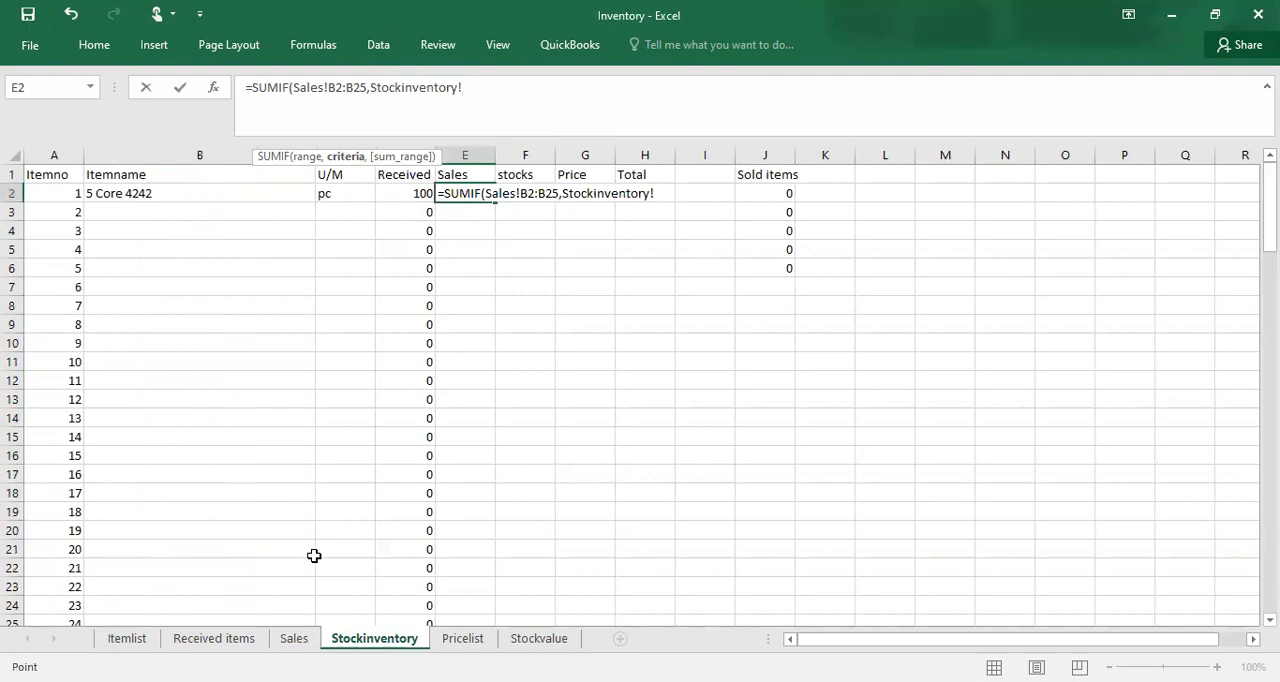
click(68, 193)
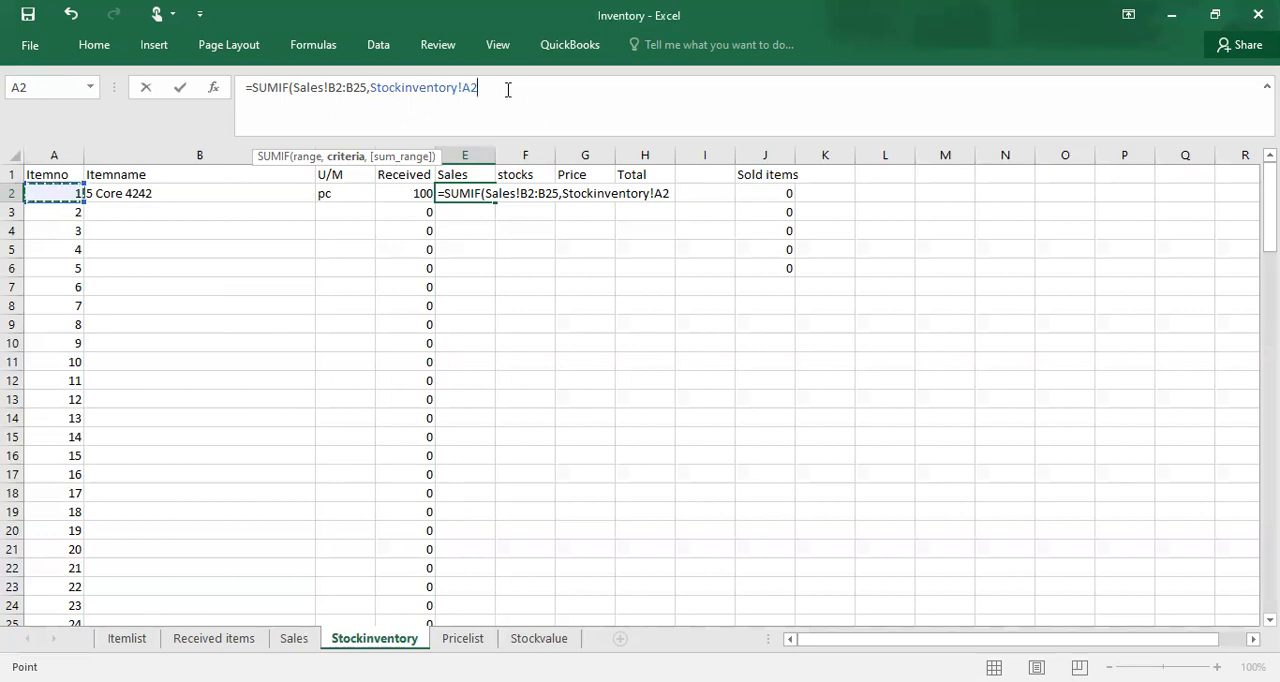
text(,)
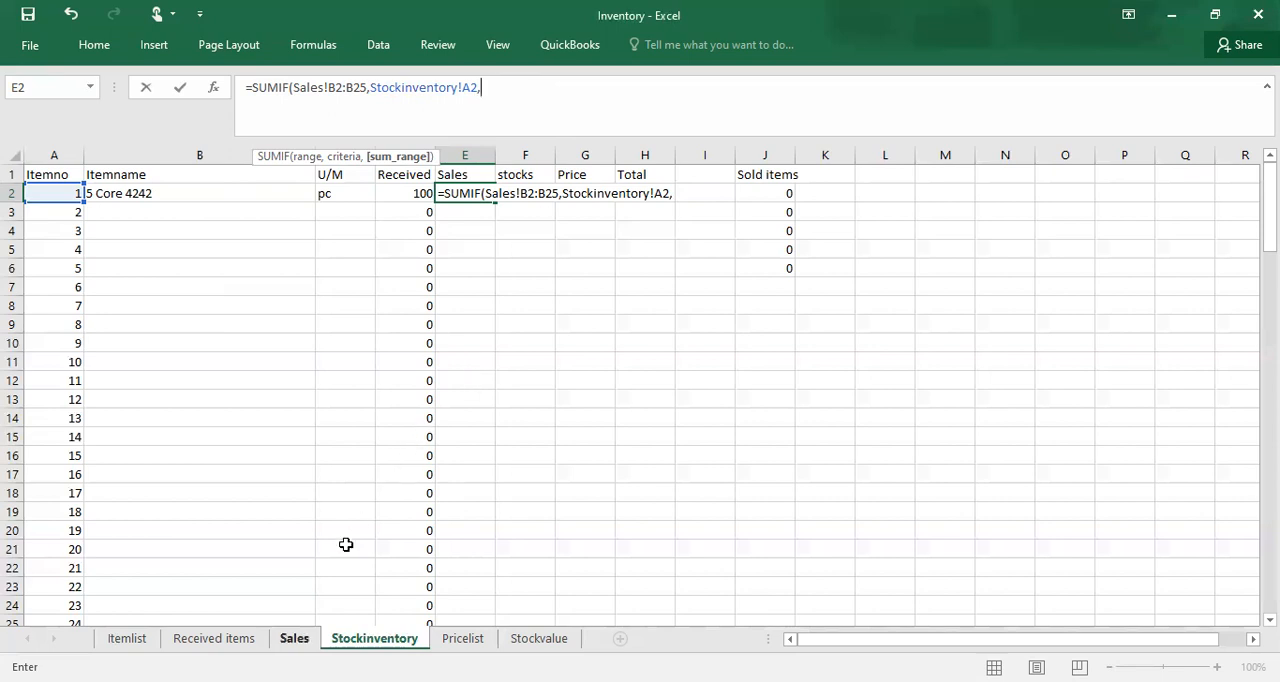
Step: Set the SUMIF sum range to the Qty cells E2:E25 of the Sales sheet and complete the formula
key(ctrl+Page_Up)
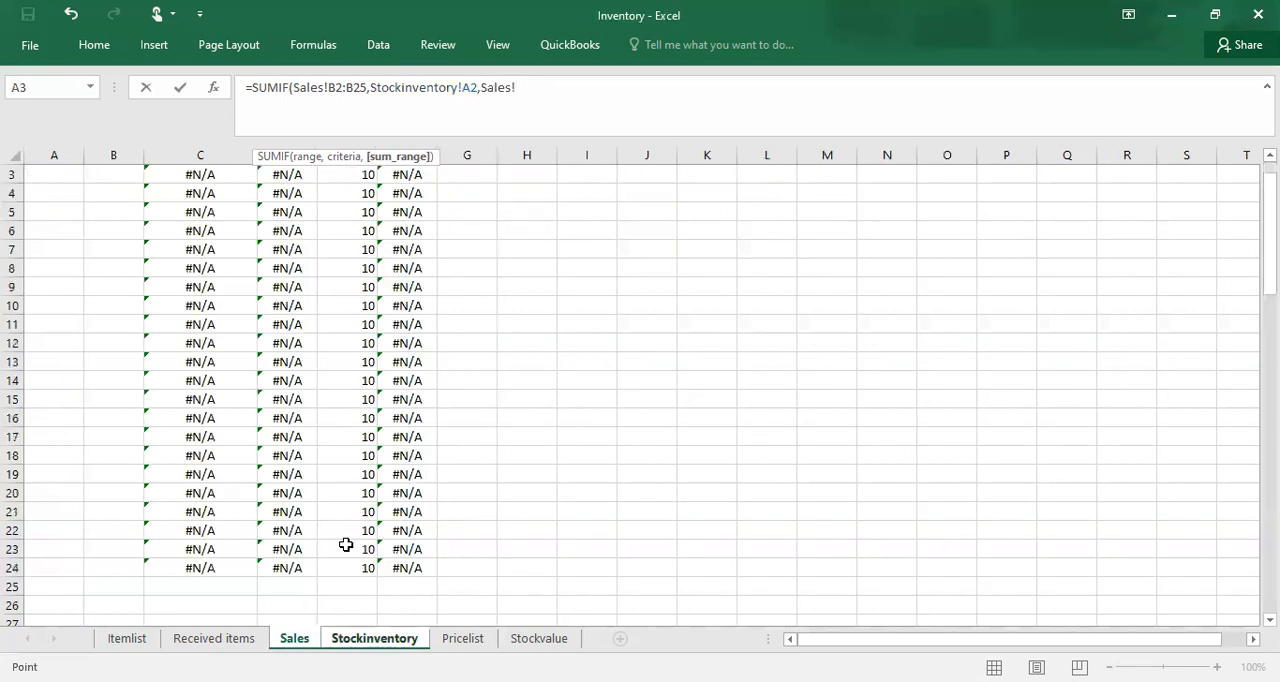
click(366, 192)
click(363, 219)
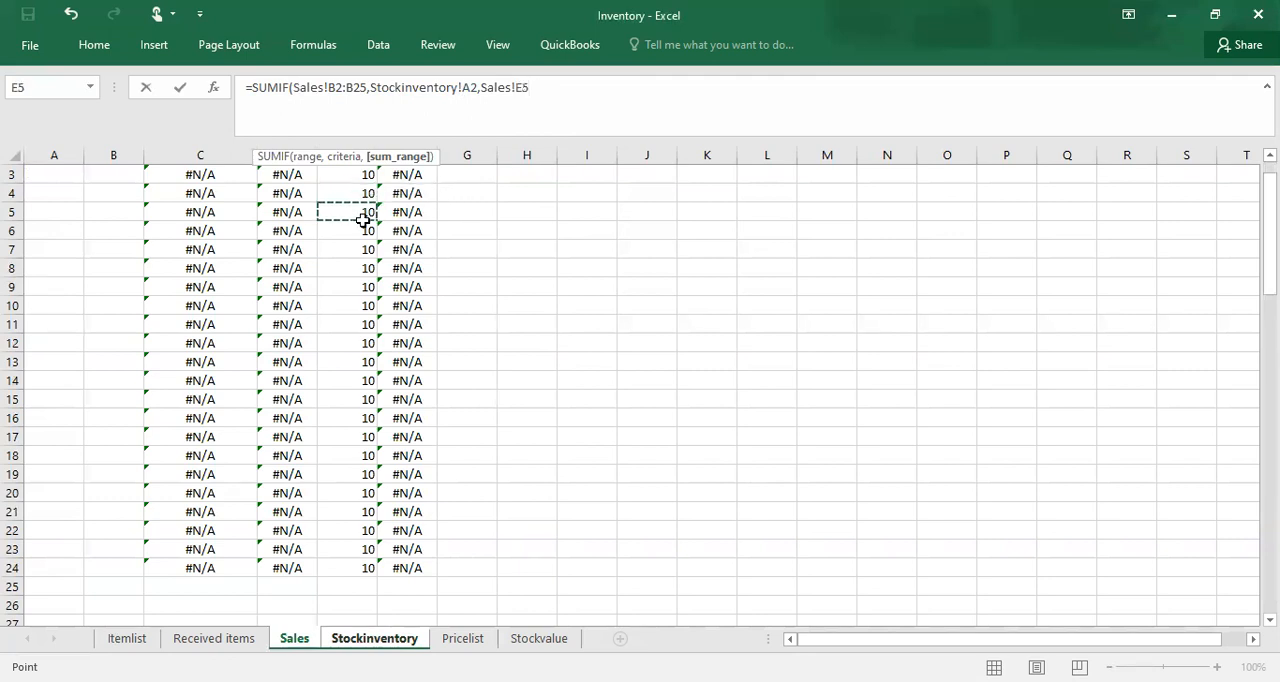
key(Up)
key(Up)
key(Up)
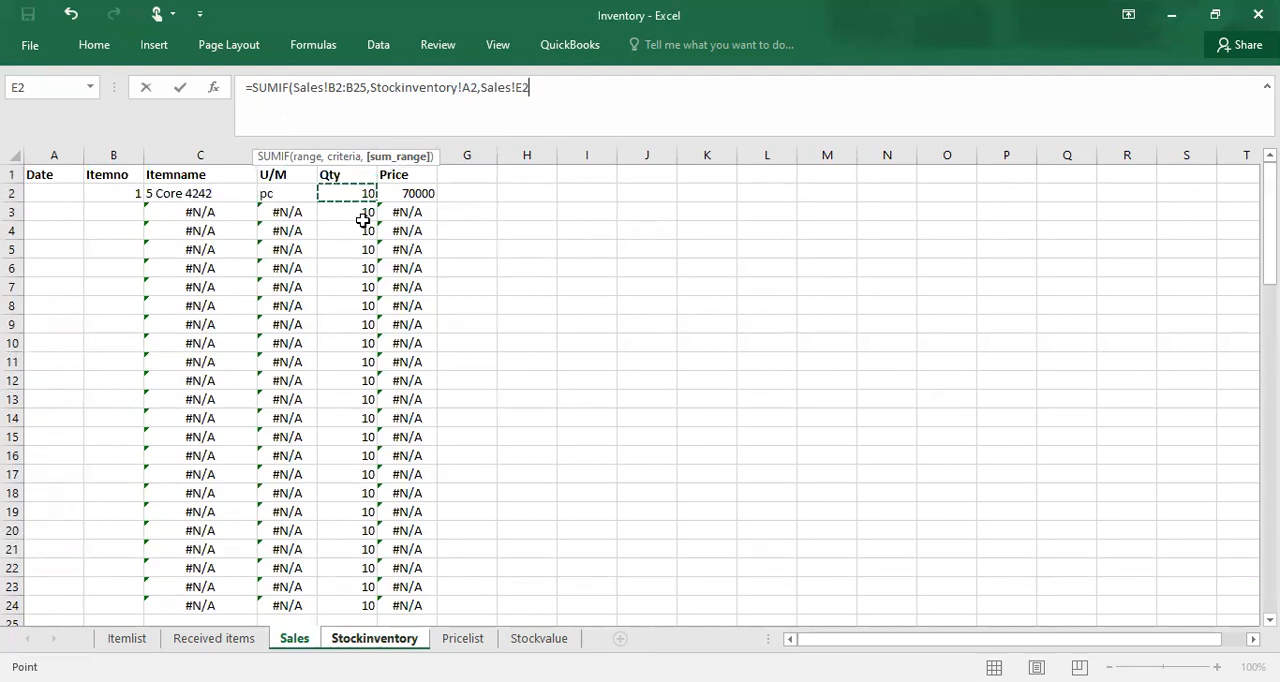
shift+click(363, 221)
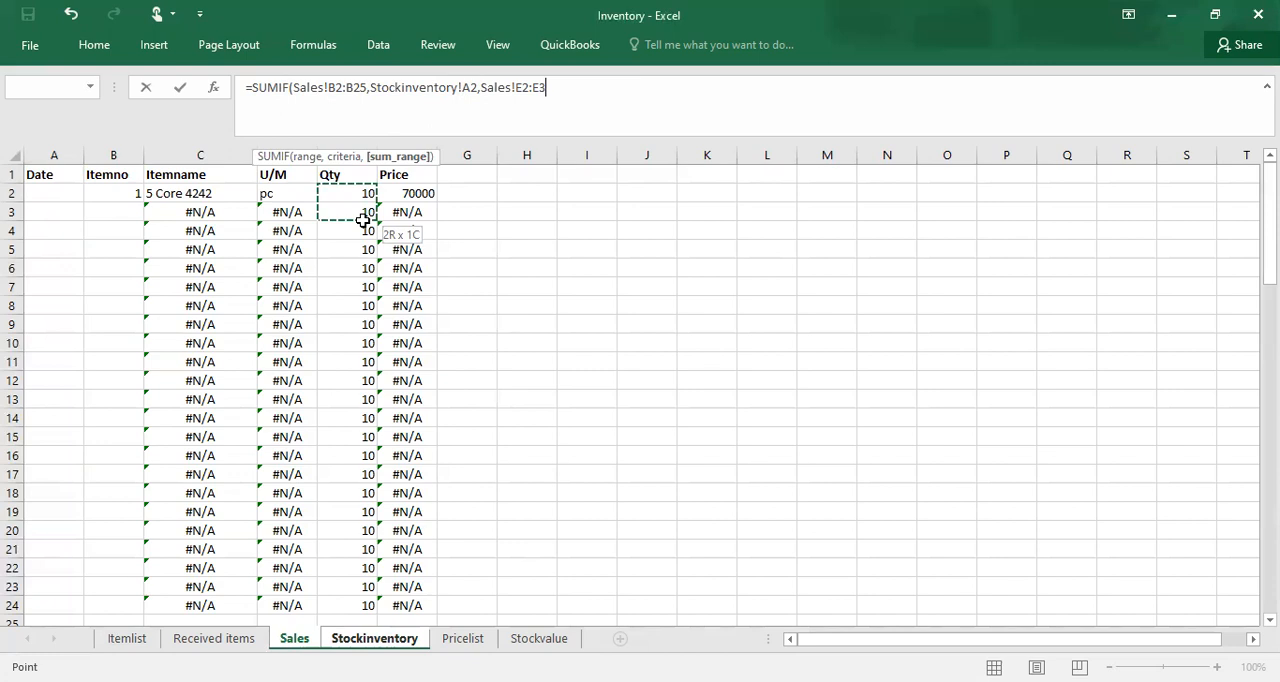
key(shift+Down)
key(shift+Down)
key(shift+Down)
key(shift+Down)
key(shift+Down)
key(shift+Down)
key(shift+Down)
key(shift+Down)
key(shift+Down)
key(shift+Down)
key(shift+Down)
key(shift+Down)
key(shift+Down)
key(shift+Down)
key(shift+Down)
key(shift+Down)
key(shift+Down)
key(shift+Down)
key(shift+Down)
key(shift+Down)
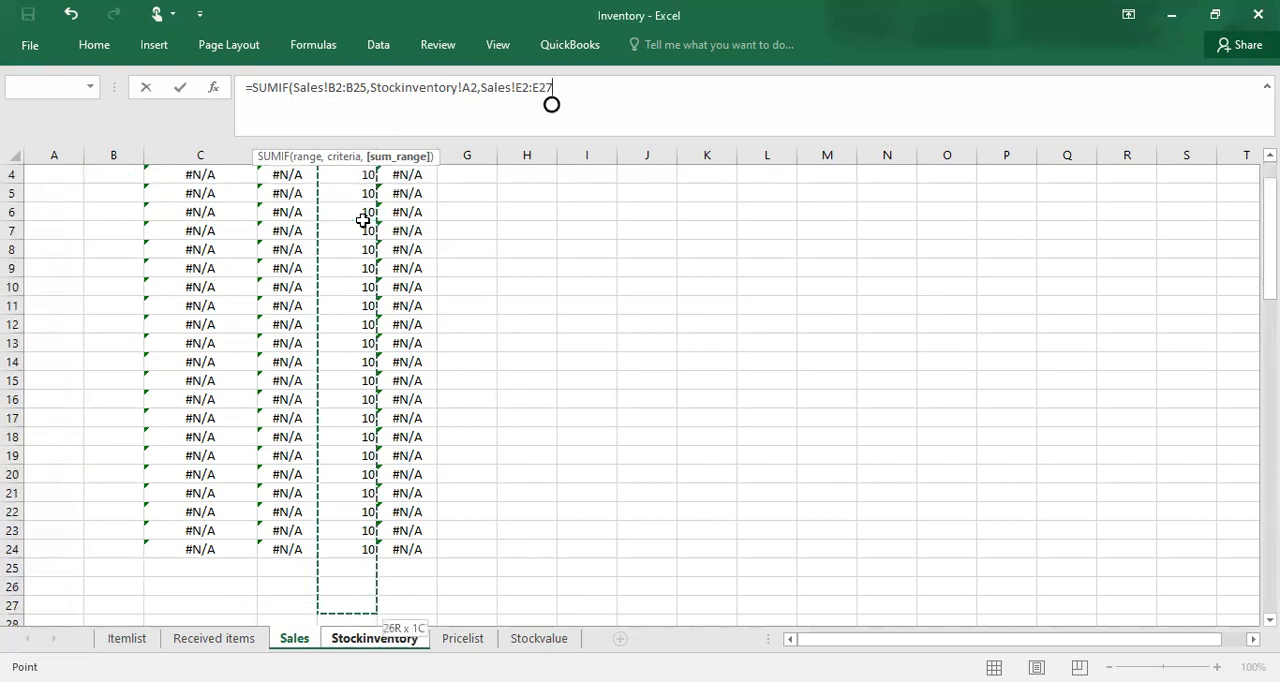
key(shift+Up)
key(shift+Up)
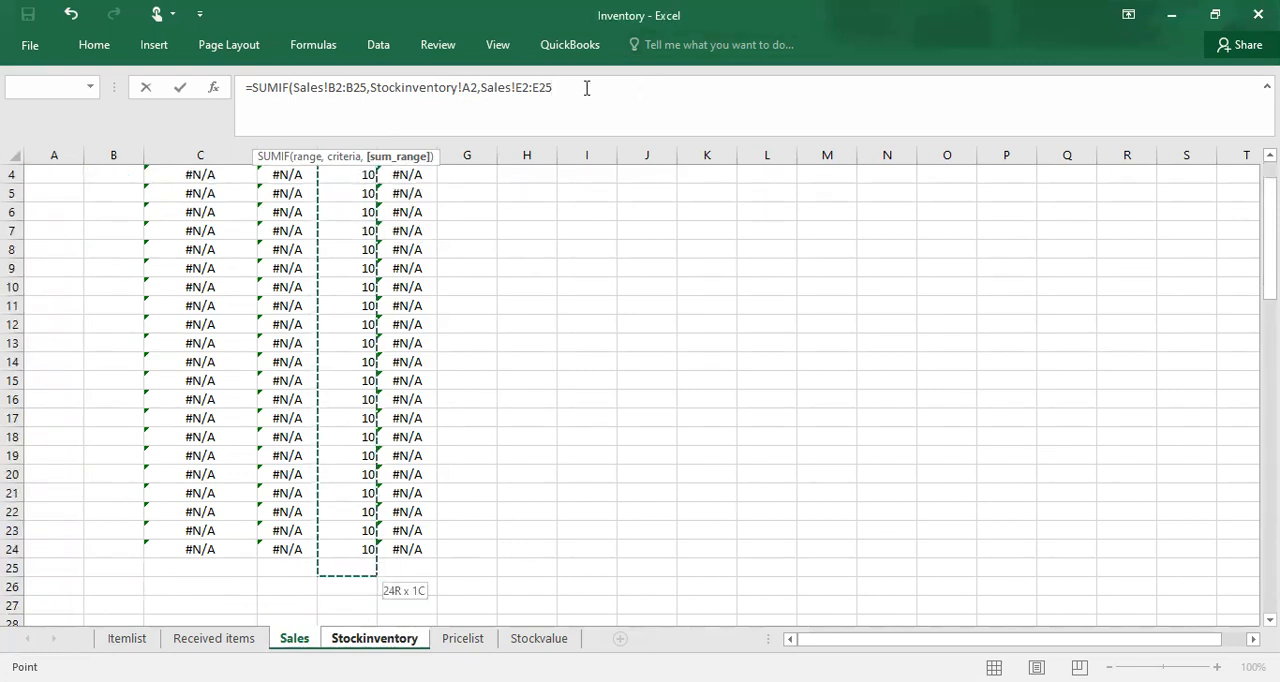
text())
key(Return)
Step: Make the criteria range of the E2 SUMIF formula absolute as Sales!$B$2:$B$25
click(471, 194)
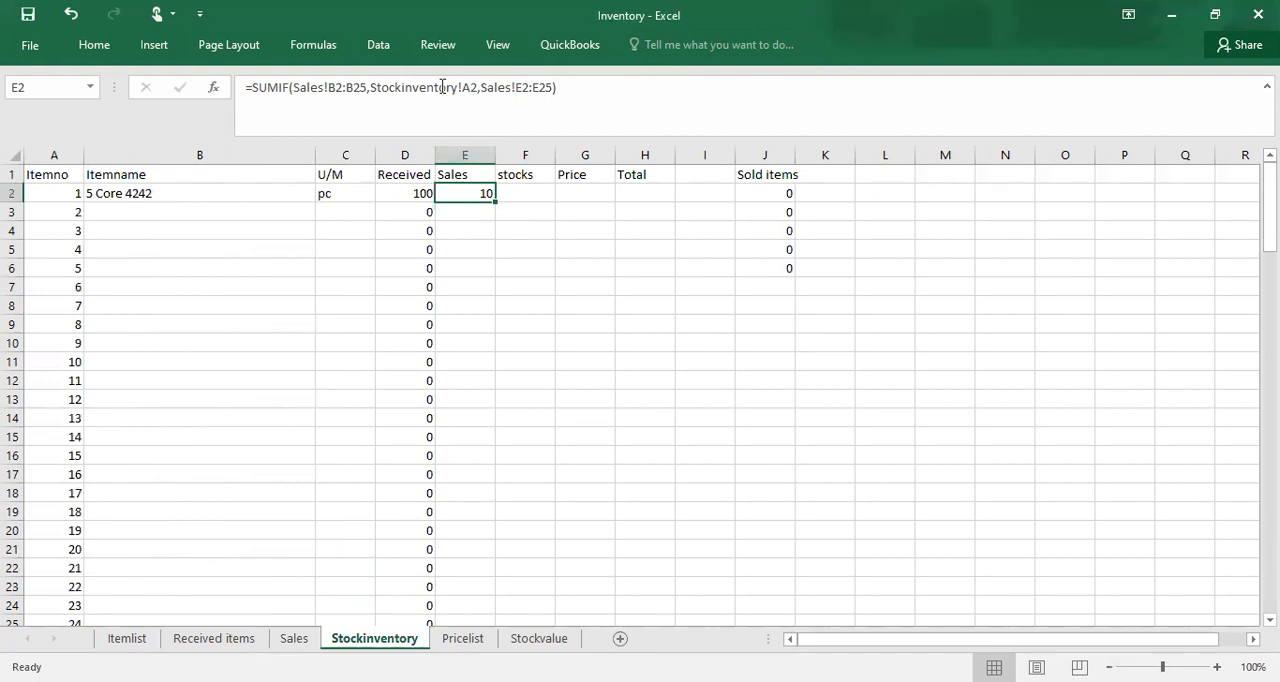
click(331, 92)
click(331, 89)
text($)
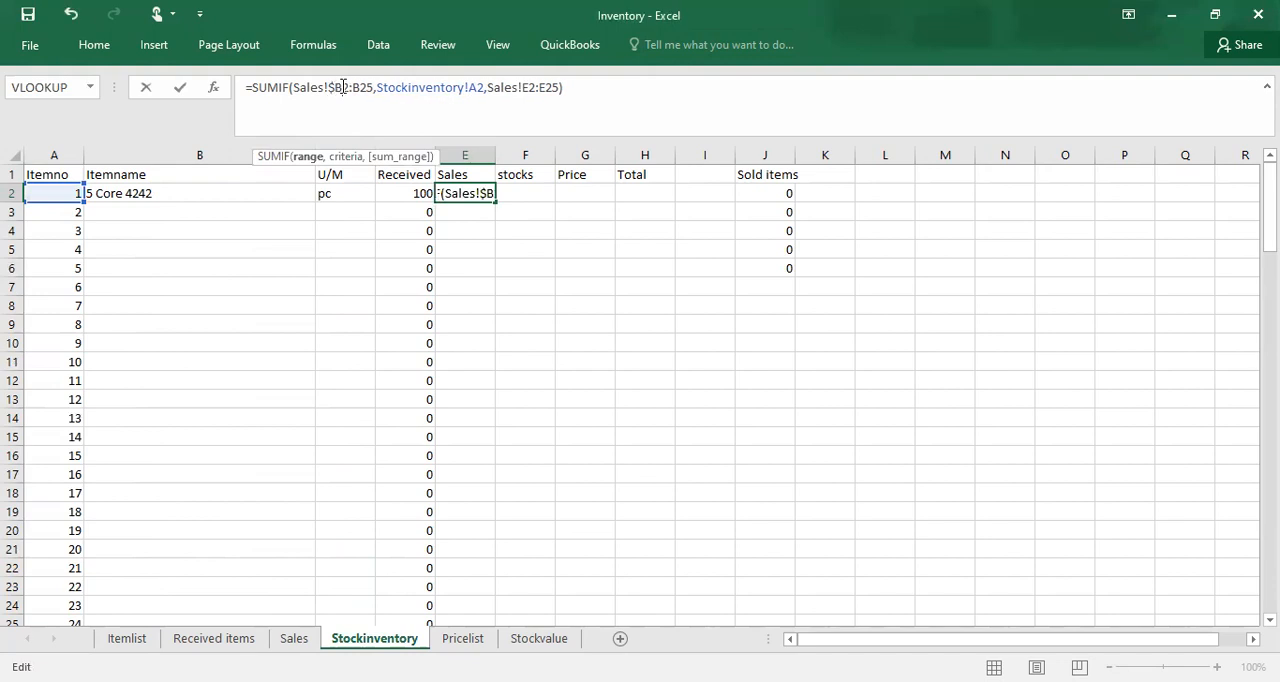
click(343, 87)
text($)
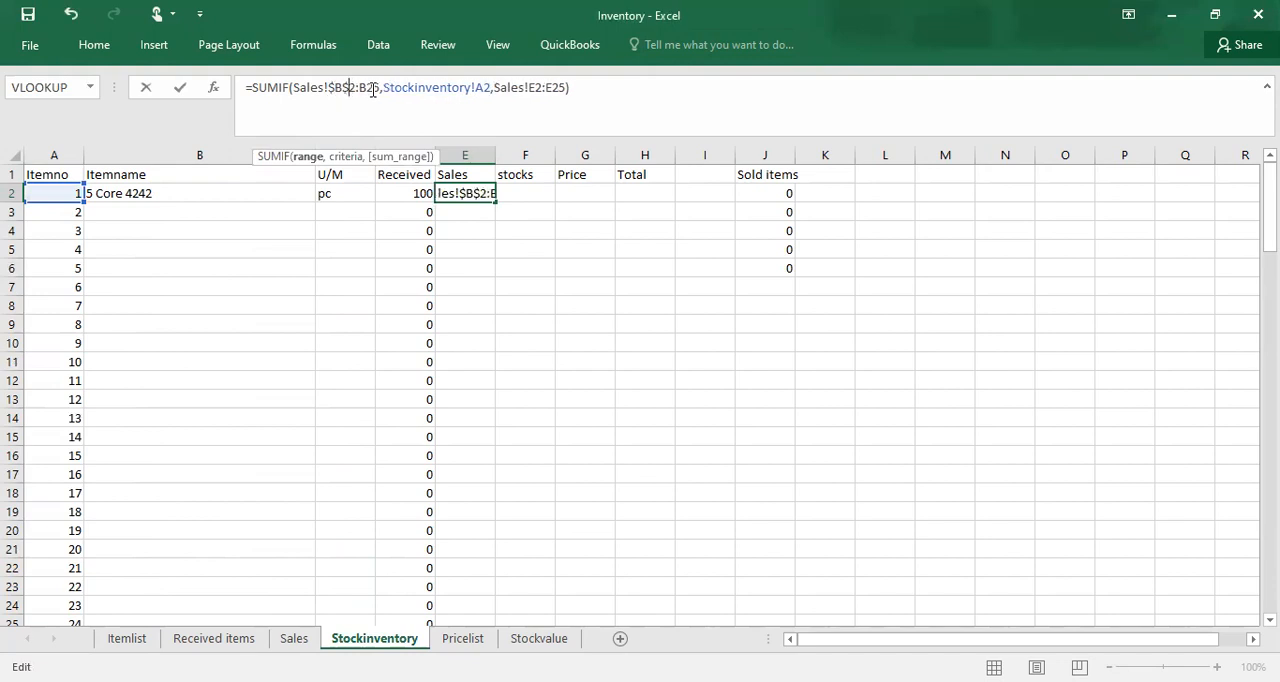
click(360, 87)
text($)
click(378, 88)
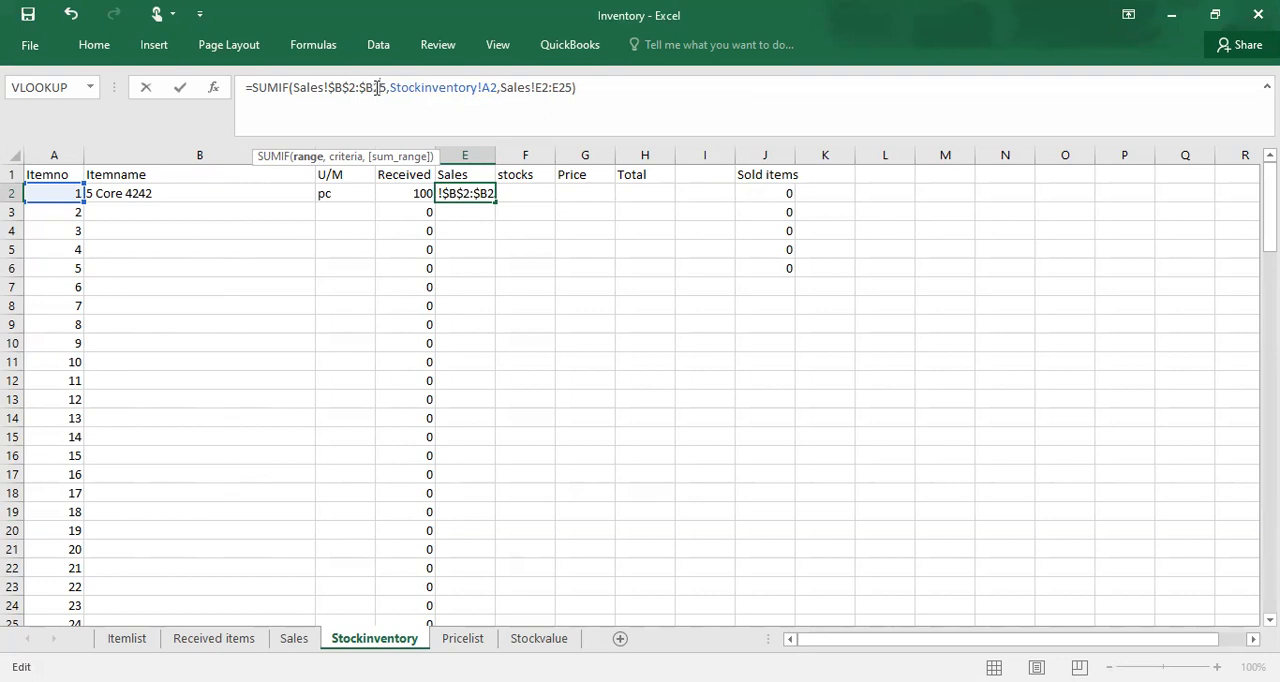
text($)
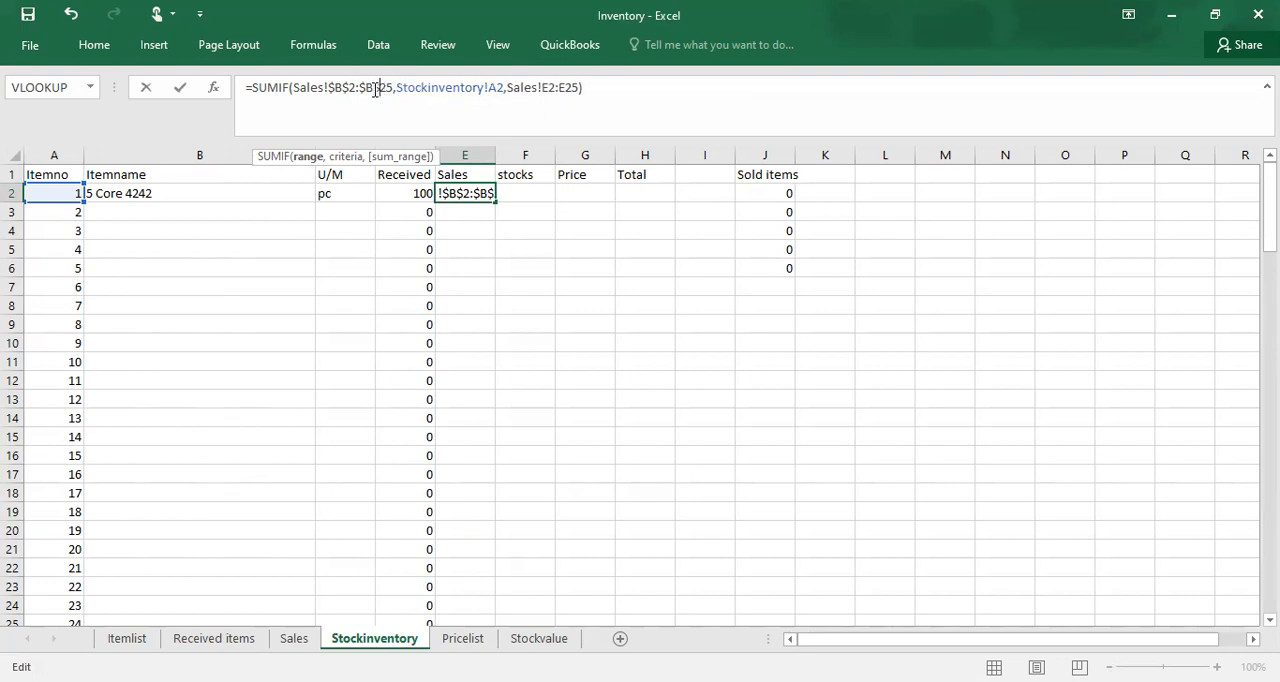
Step: Make the sum range of the E2 SUMIF formula absolute as Sales!$E$2:$E$25 and fill the formula down the Sales column
click(543, 88)
text($)
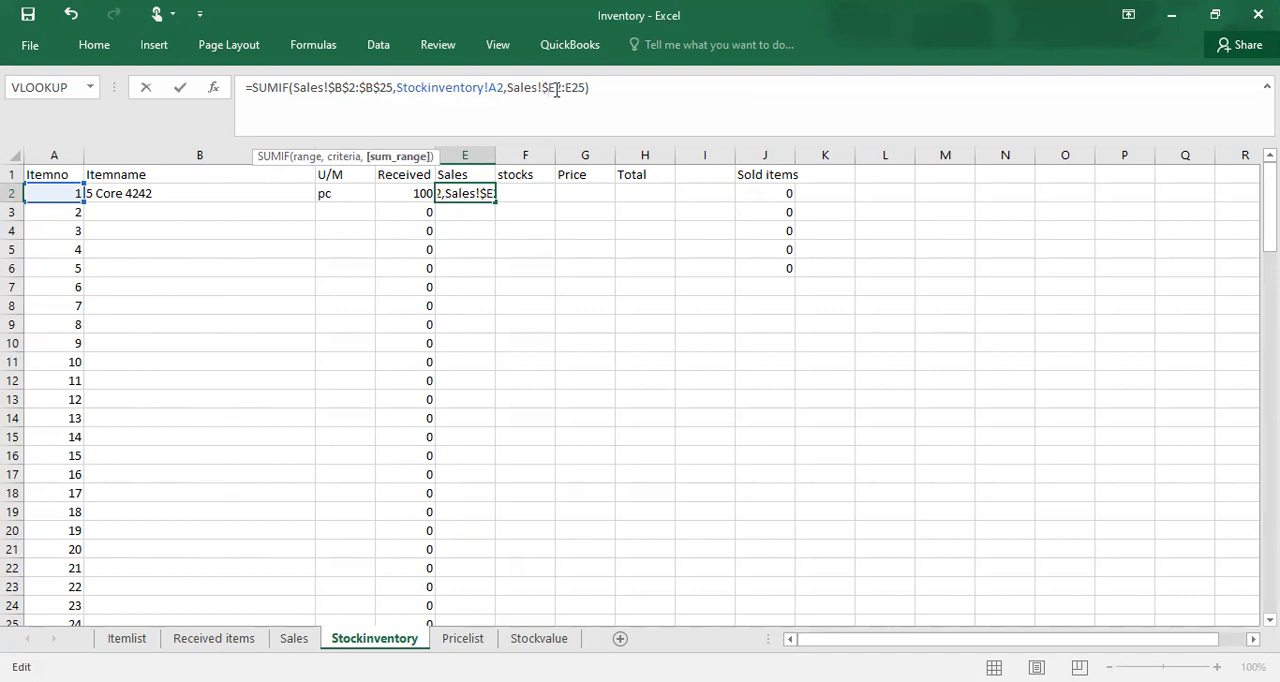
click(557, 88)
text($)
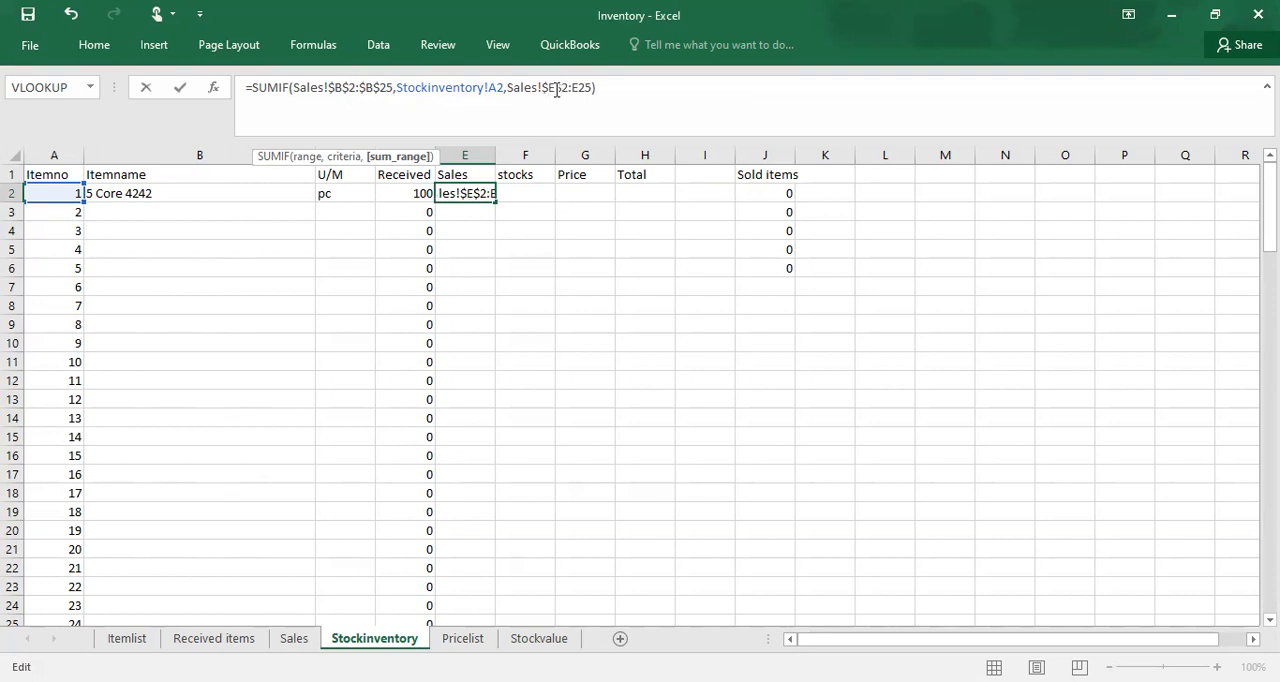
click(573, 88)
text($)
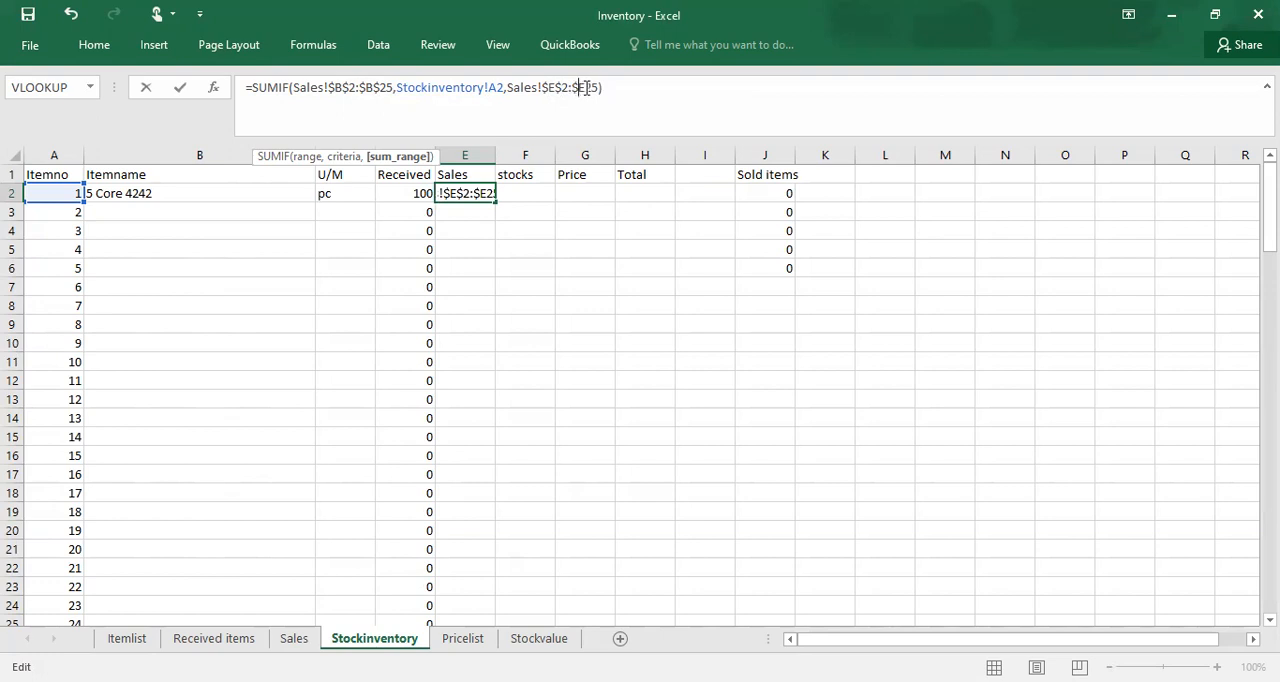
click(586, 88)
text($)
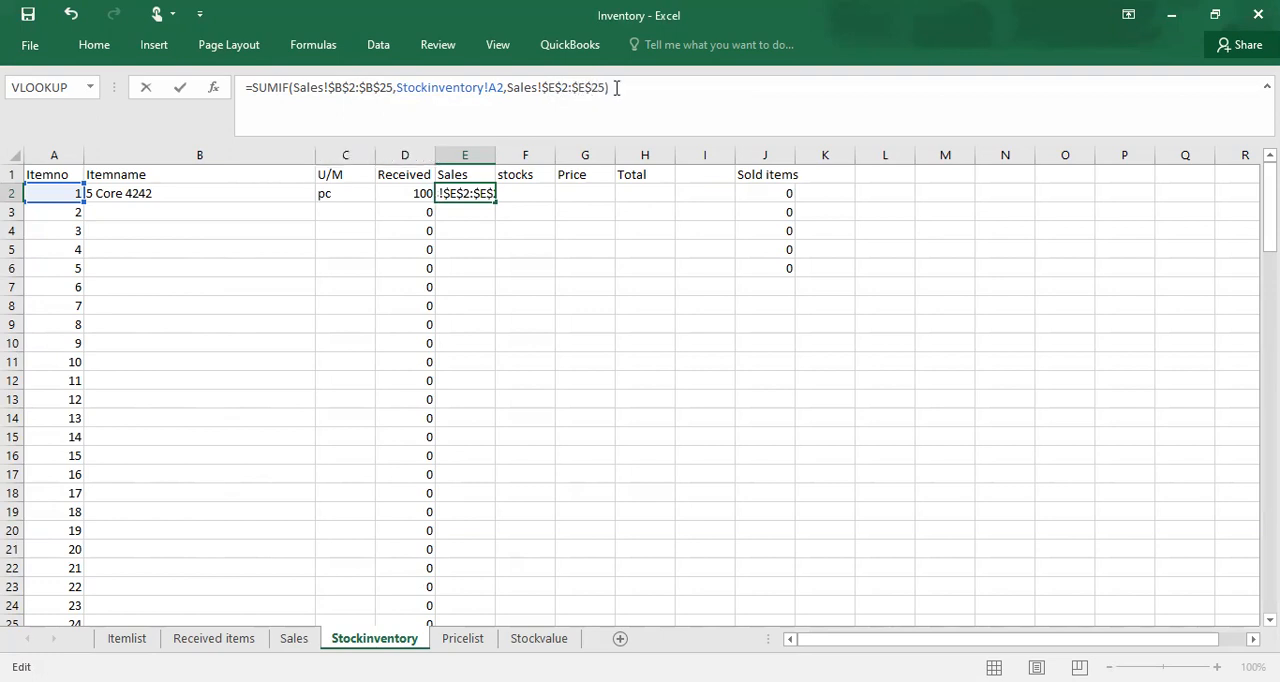
key(Return)
click(477, 193)
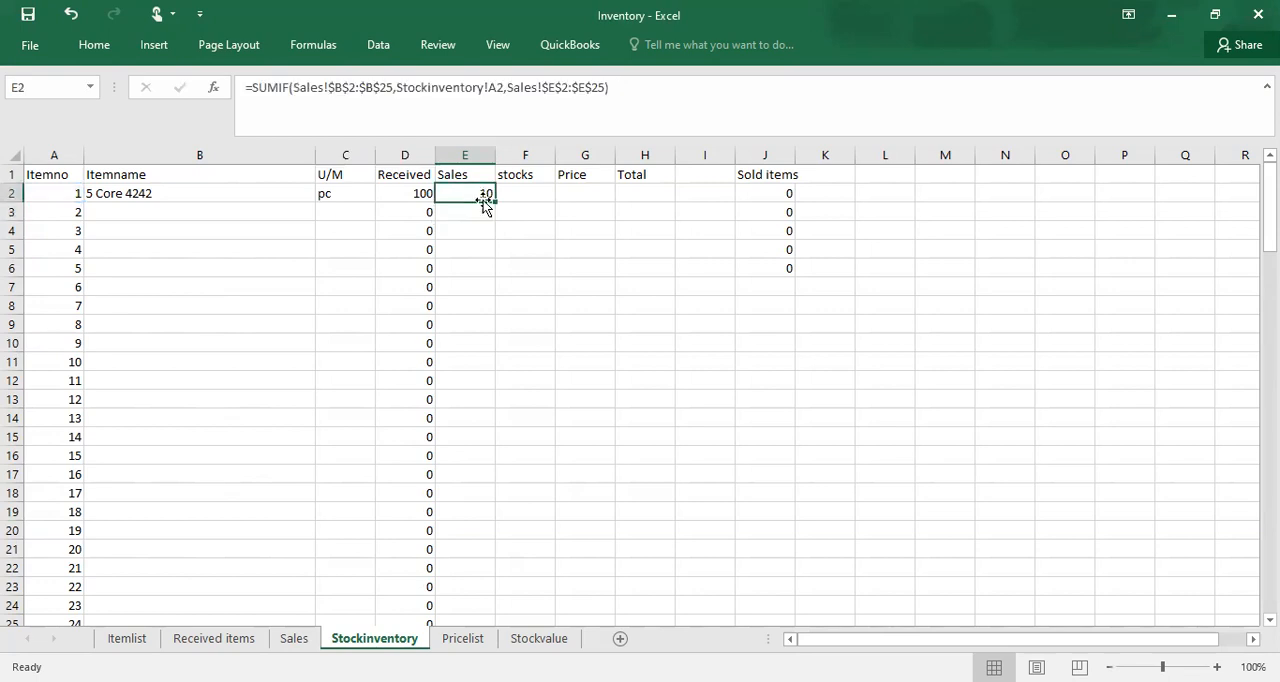
double_click(494, 202)
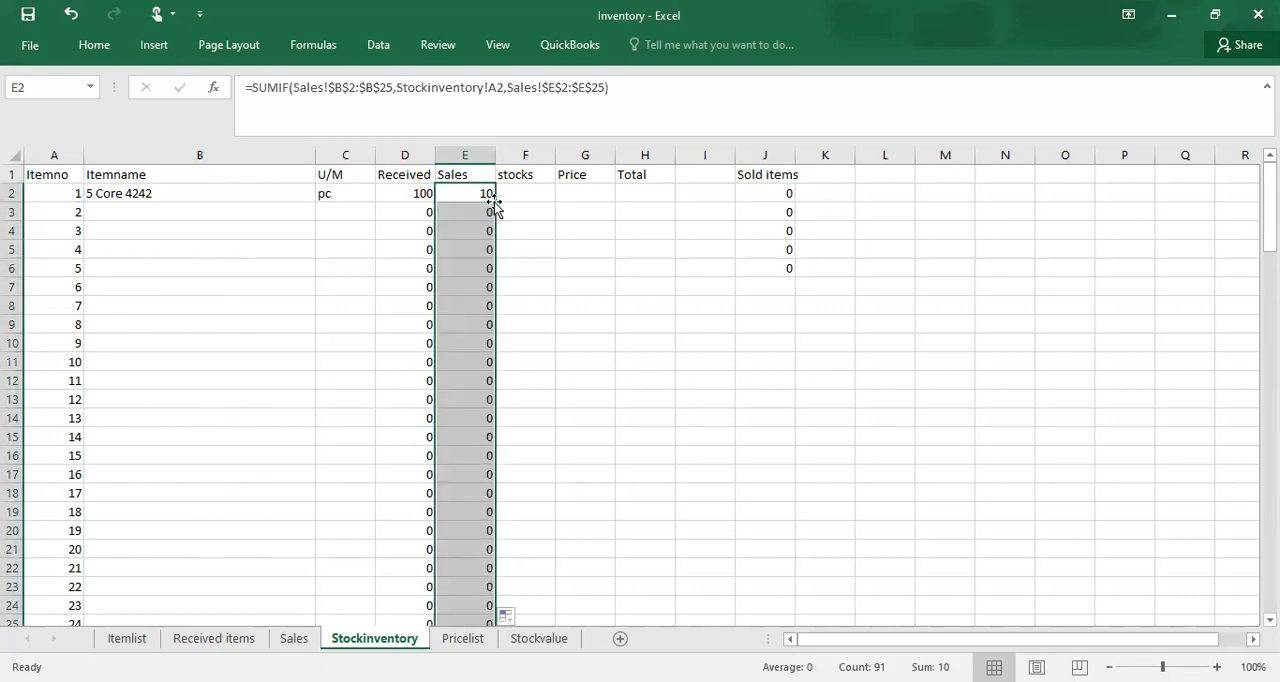
Step: Examine the filled SUMIF formulas down the Sales column, comparing the criteria reference and the locked ranges in each row
click(475, 253)
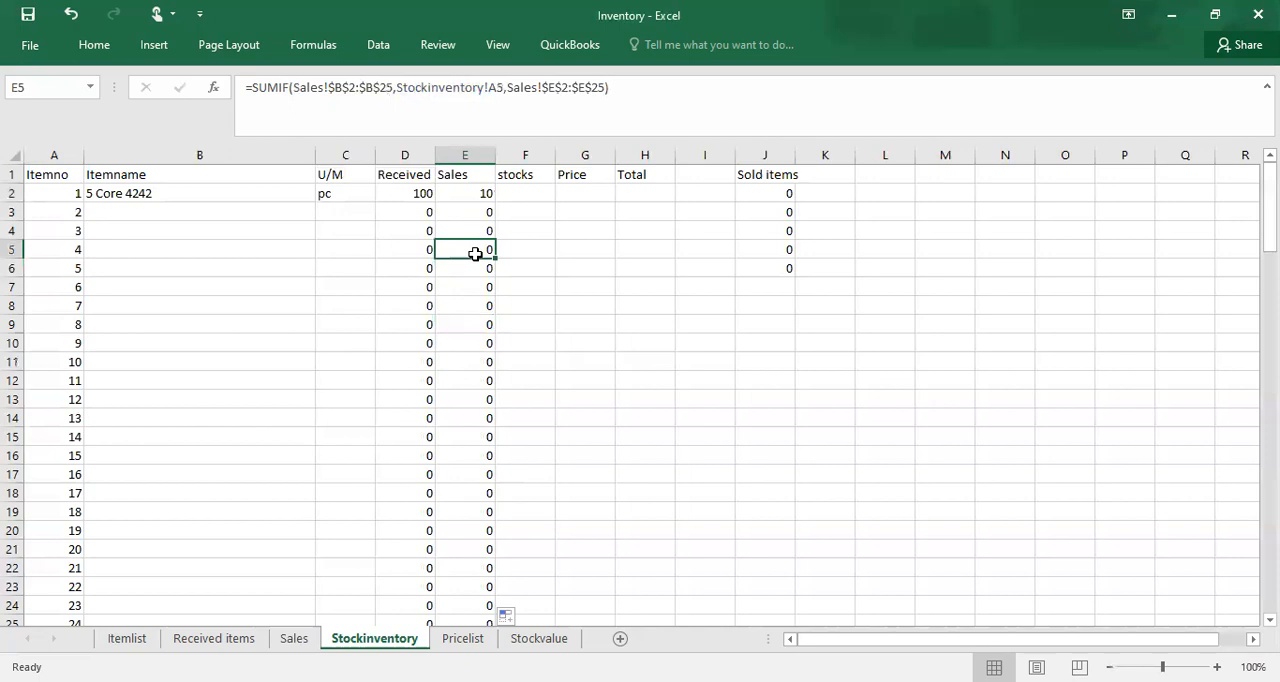
key(Down)
key(Down)
key(Down)
key(Down)
key(Down)
key(Down)
key(Down)
key(Down)
key(Down)
key(Down)
key(Down)
key(Down)
key(Down)
key(Down)
key(Down)
key(Down)
key(Down)
key(Down)
key(Down)
key(Down)
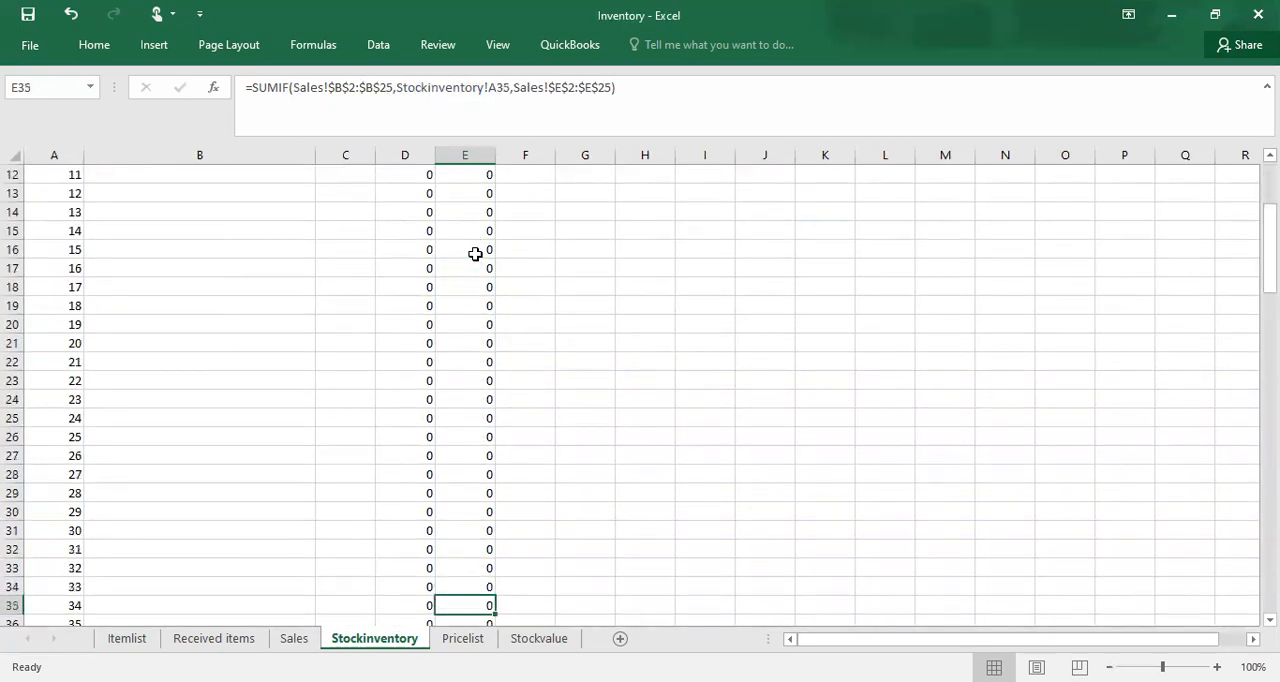
key(Down)
key(Down)
key(Down)
key(Down)
key(Down)
key(Down)
key(Down)
key(Down)
key(Down)
key(Up)
key(Up)
key(Up)
key(Up)
key(Up)
key(Up)
key(Up)
key(Up)
key(Up)
key(Up)
key(Up)
key(Up)
key(Up)
key(Up)
key(Up)
key(Up)
key(Up)
key(Up)
key(Up)
key(Up)
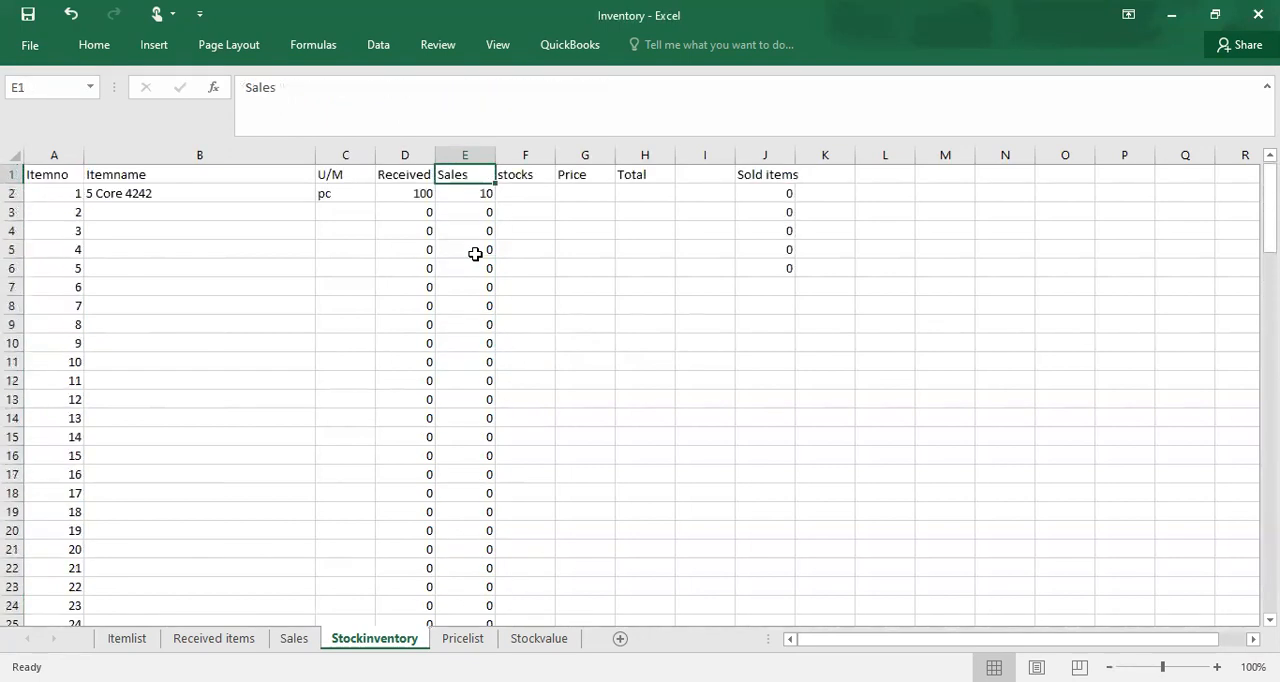
Step: Enter =D2-E2 in stocks cell F2 to subtract sales from received quantities, and fill it down the stocks column
click(535, 196)
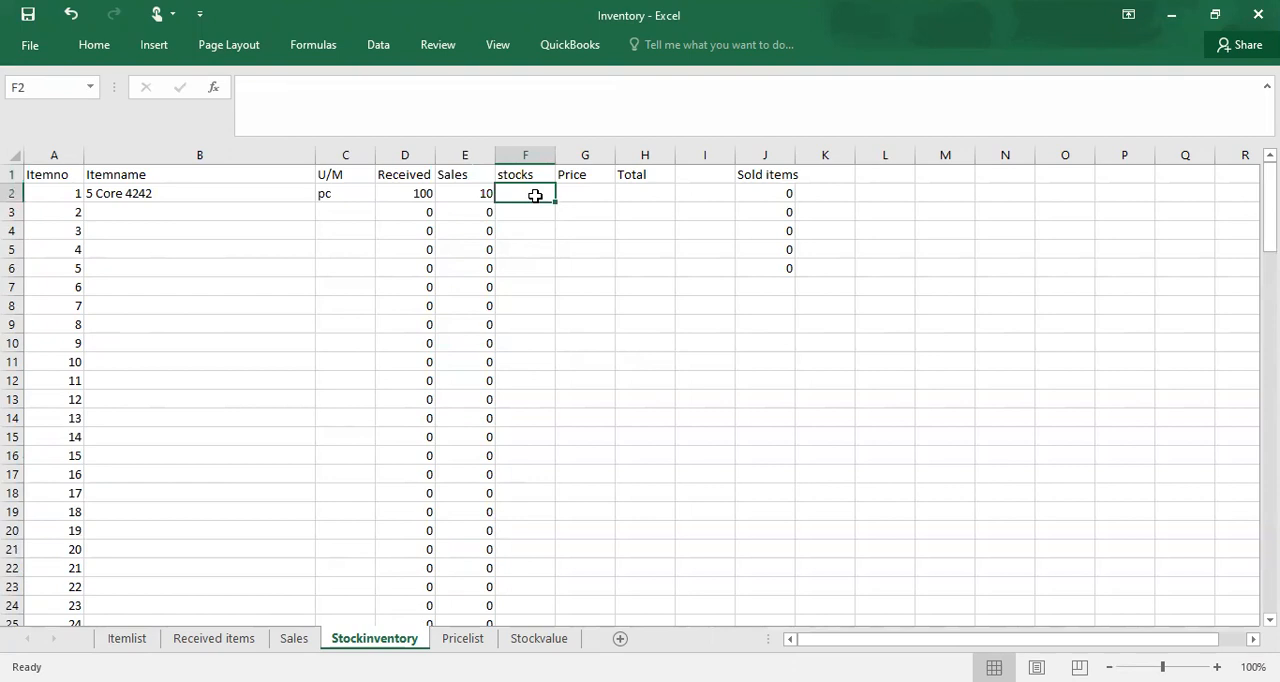
text(=)
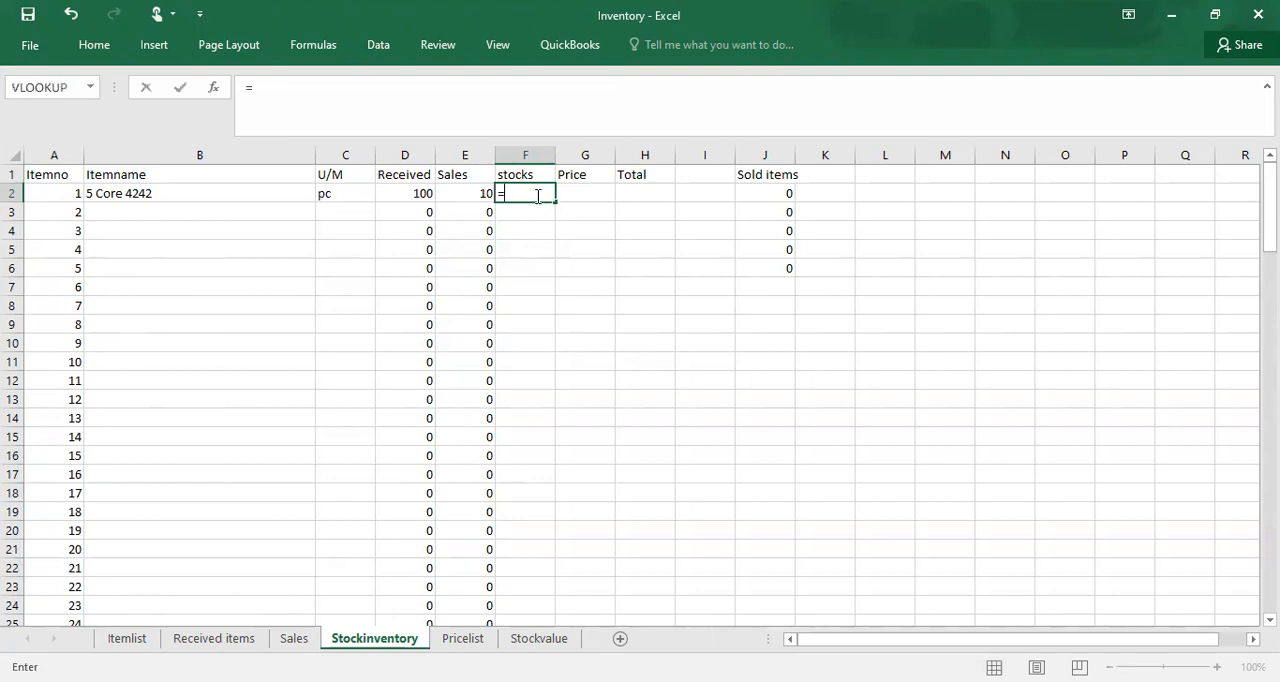
click(397, 195)
text(-)
click(467, 193)
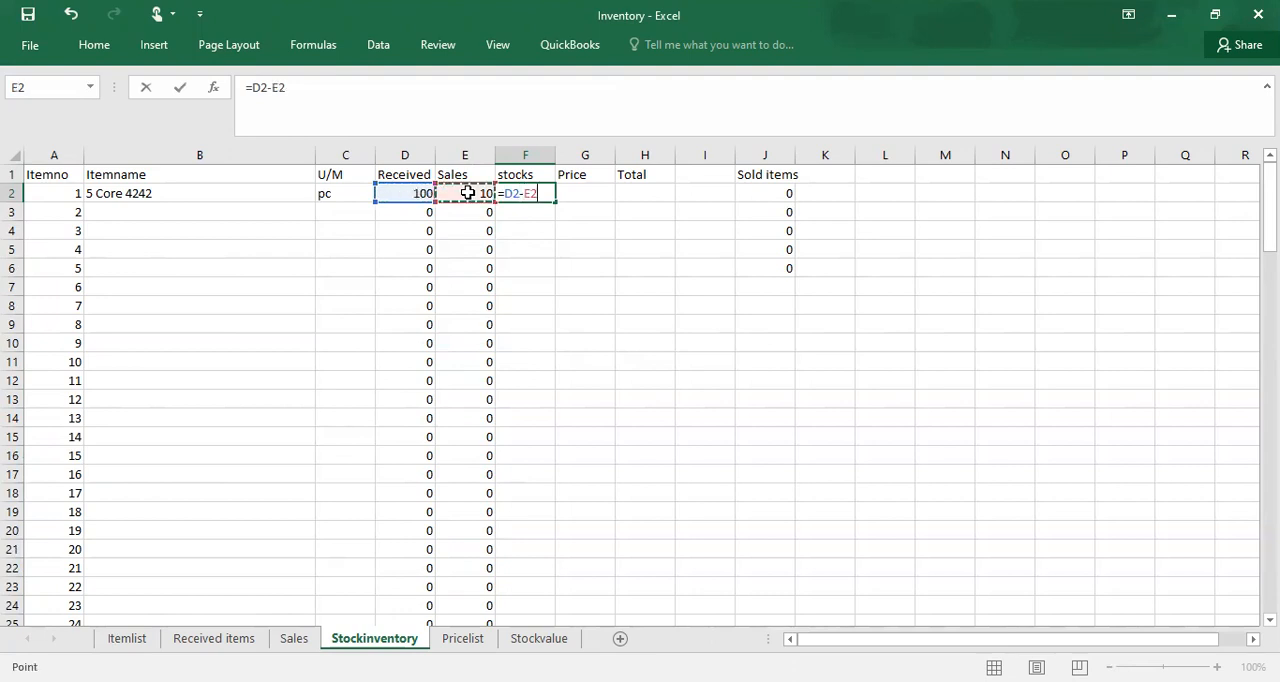
key(Return)
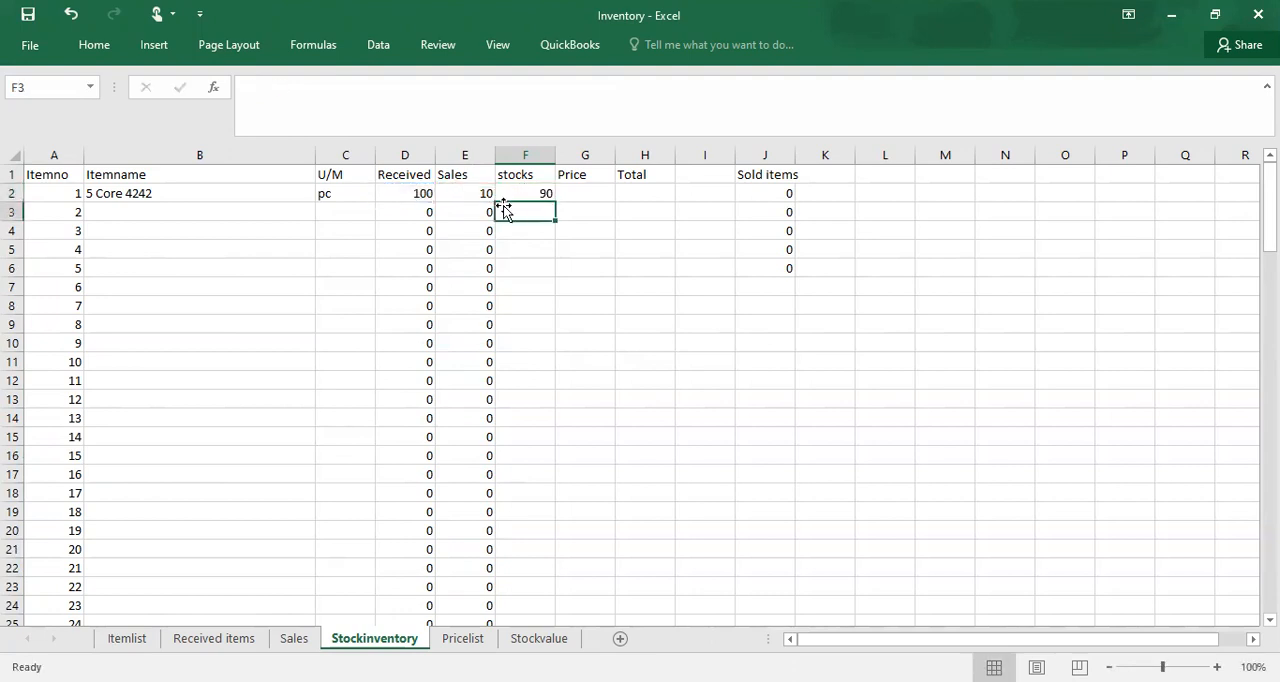
click(535, 190)
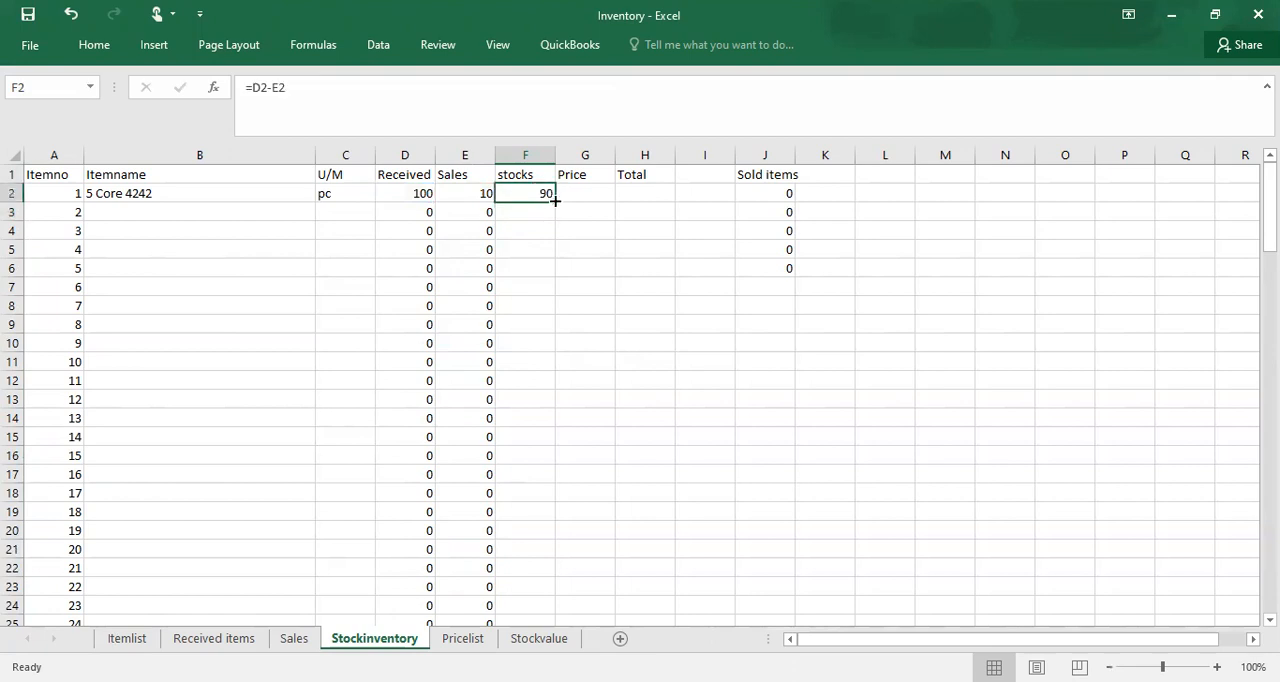
double_click(555, 203)
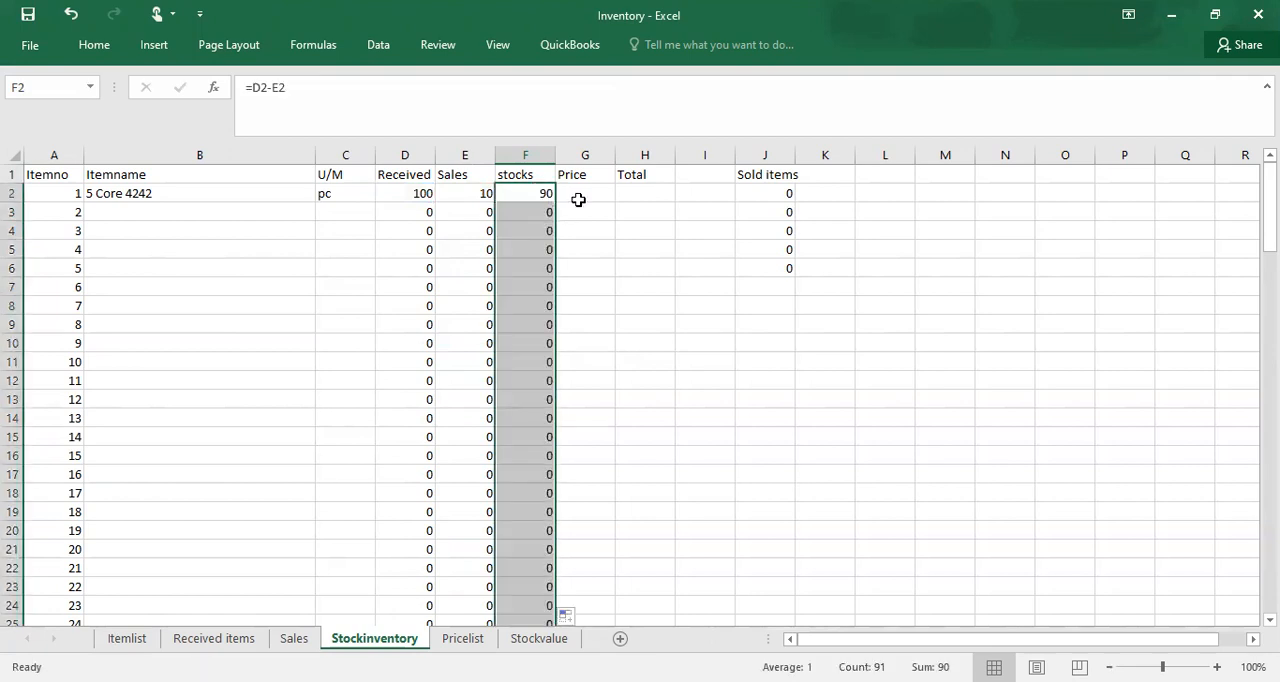
Step: Start a VLOOKUP formula in Price cell G2 with item number A2 as the lookup value
click(601, 200)
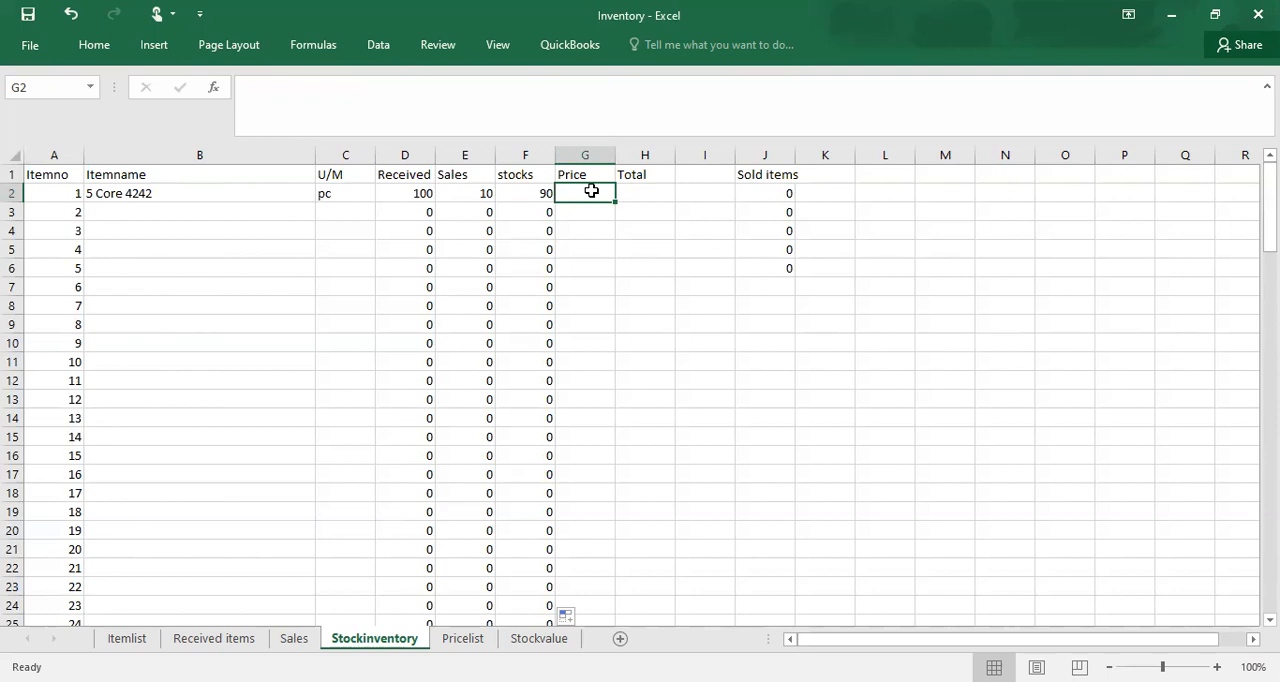
text(=)
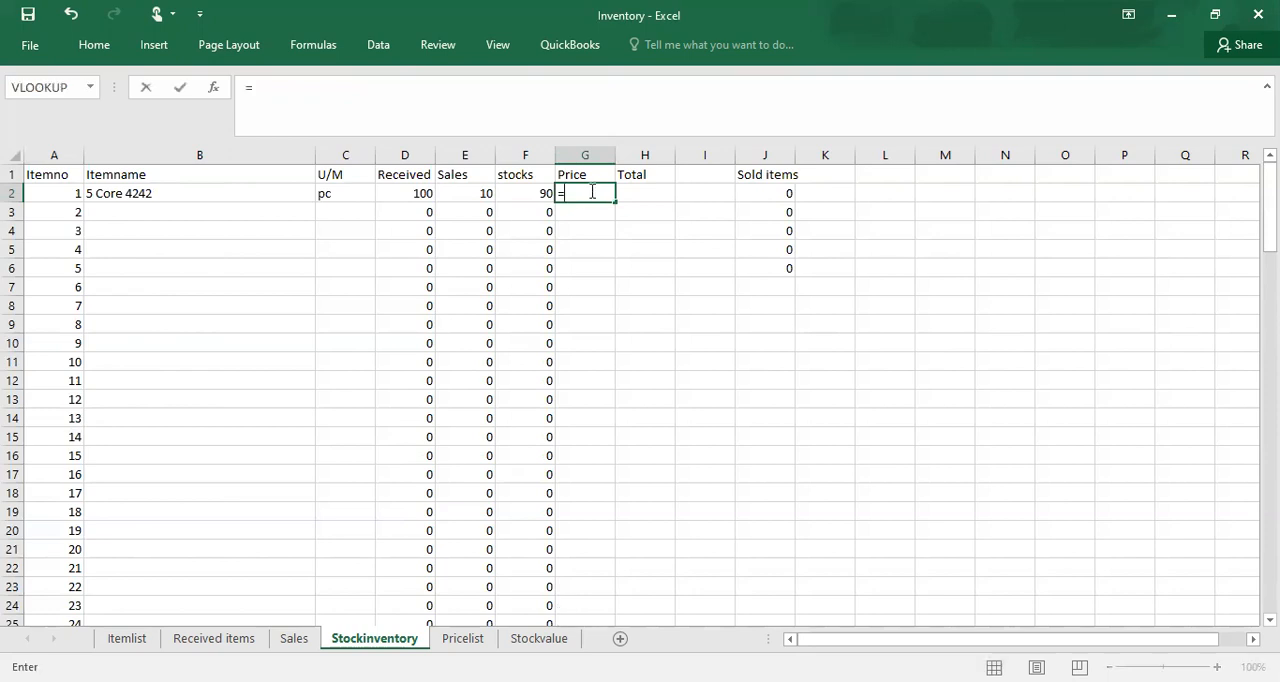
text(vlo)
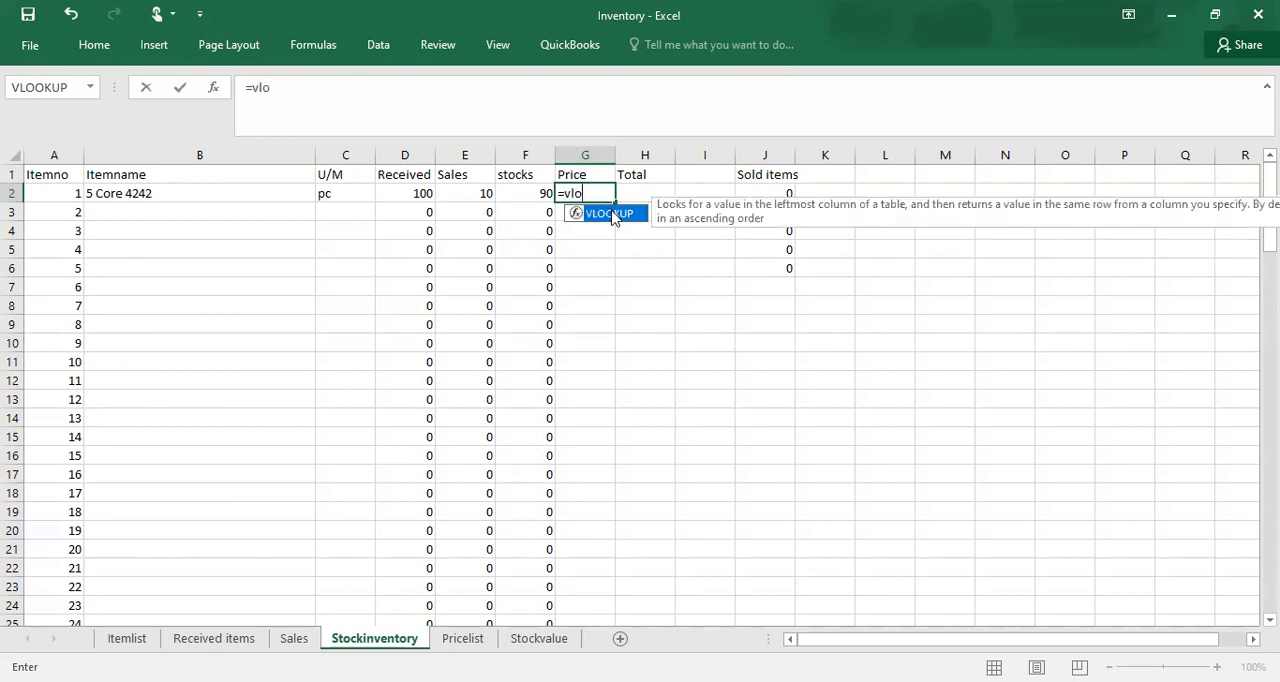
double_click(612, 214)
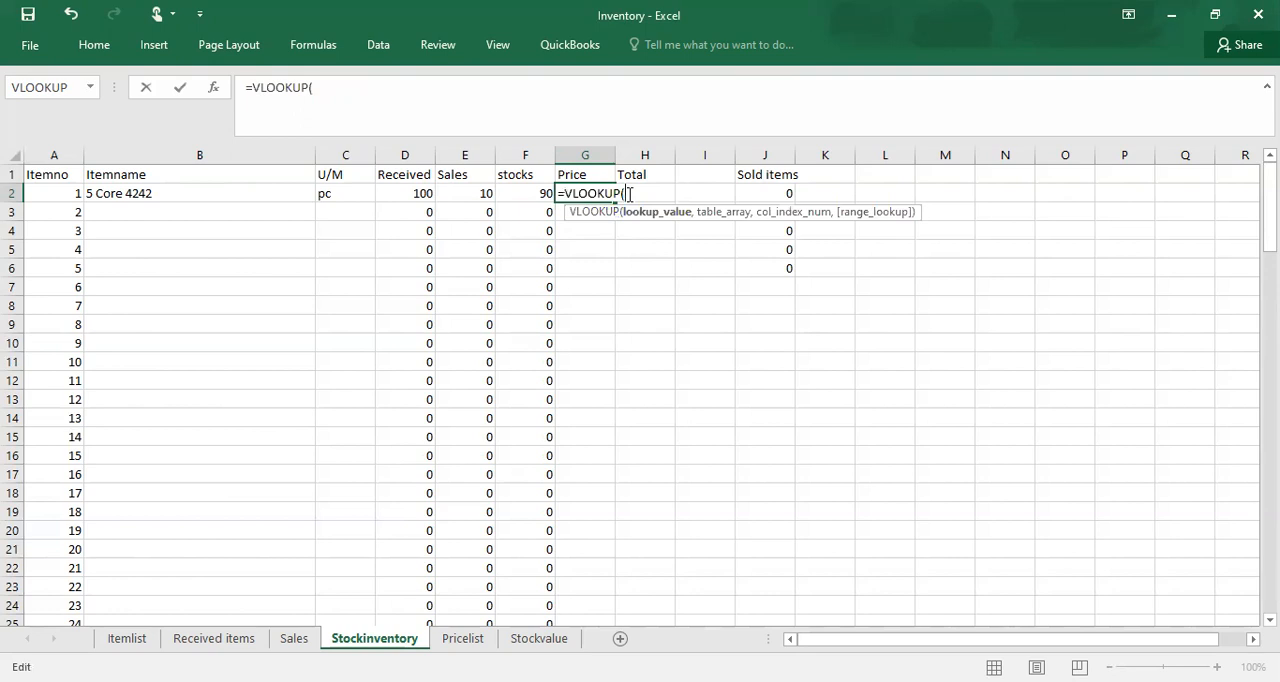
click(44, 192)
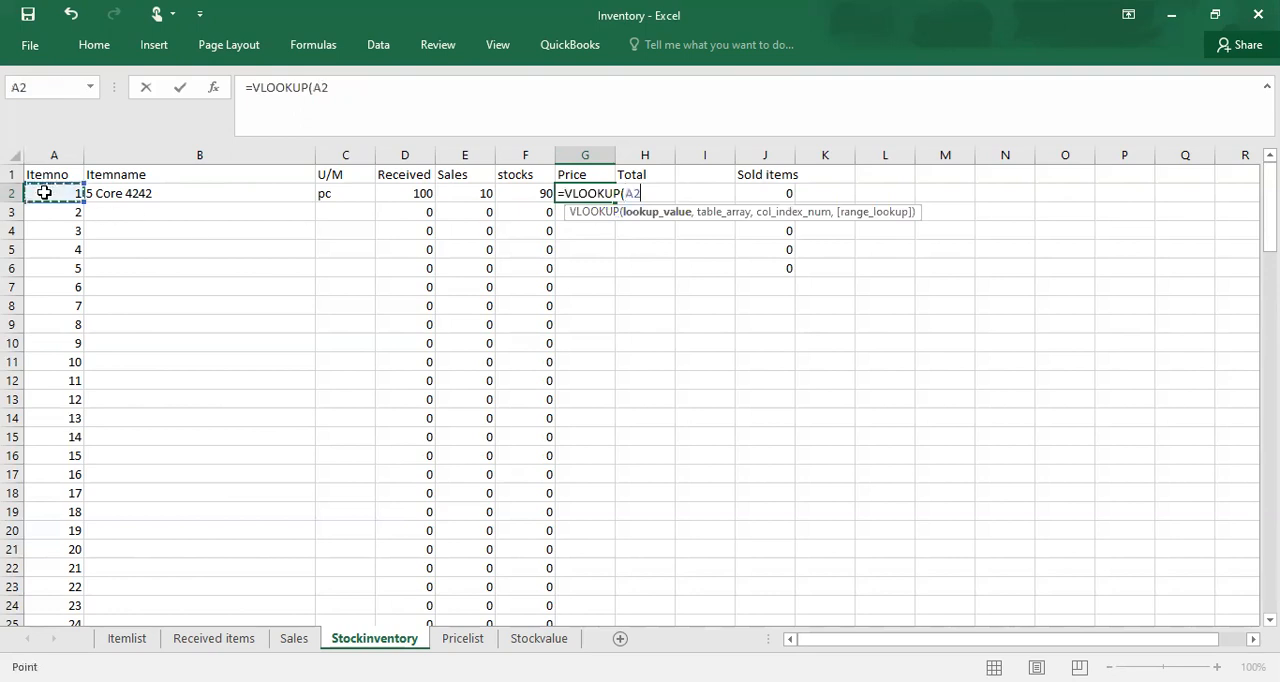
text(,)
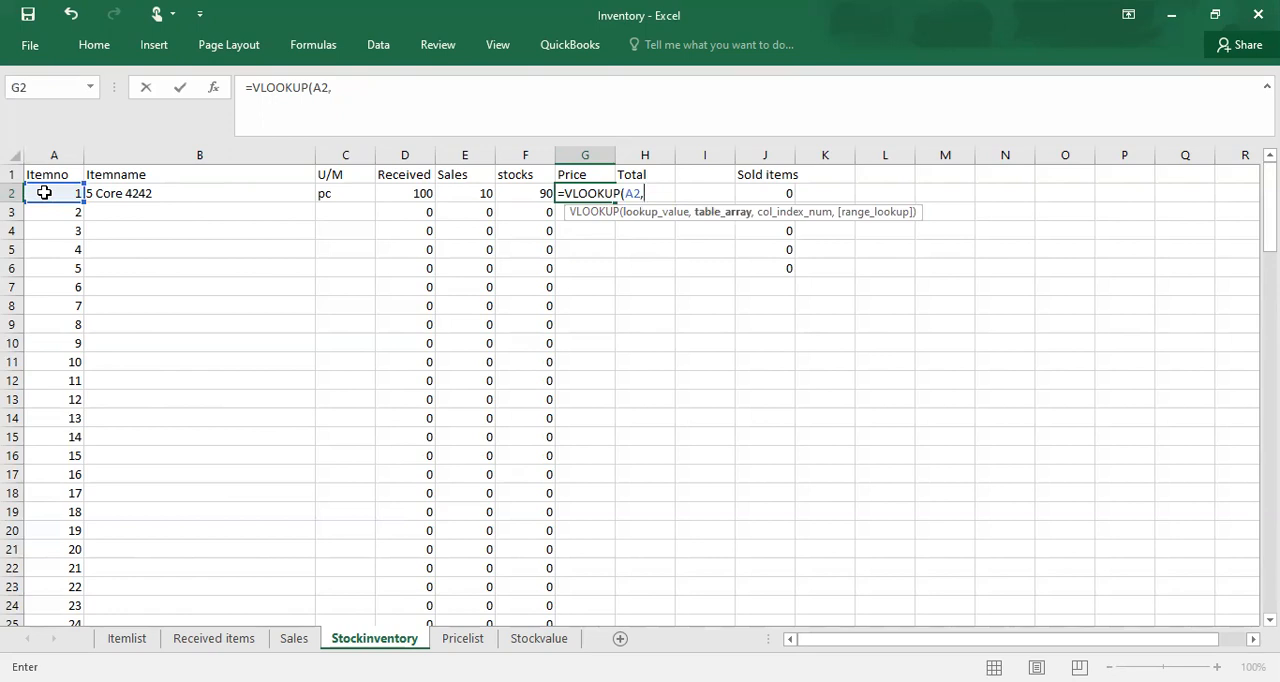
text(it)
Step: Complete the G2 VLOOKUP with table array Itemlist, column index 6 and FALSE for exact match, and fill it down the Price column
double_click(680, 229)
text(,6)
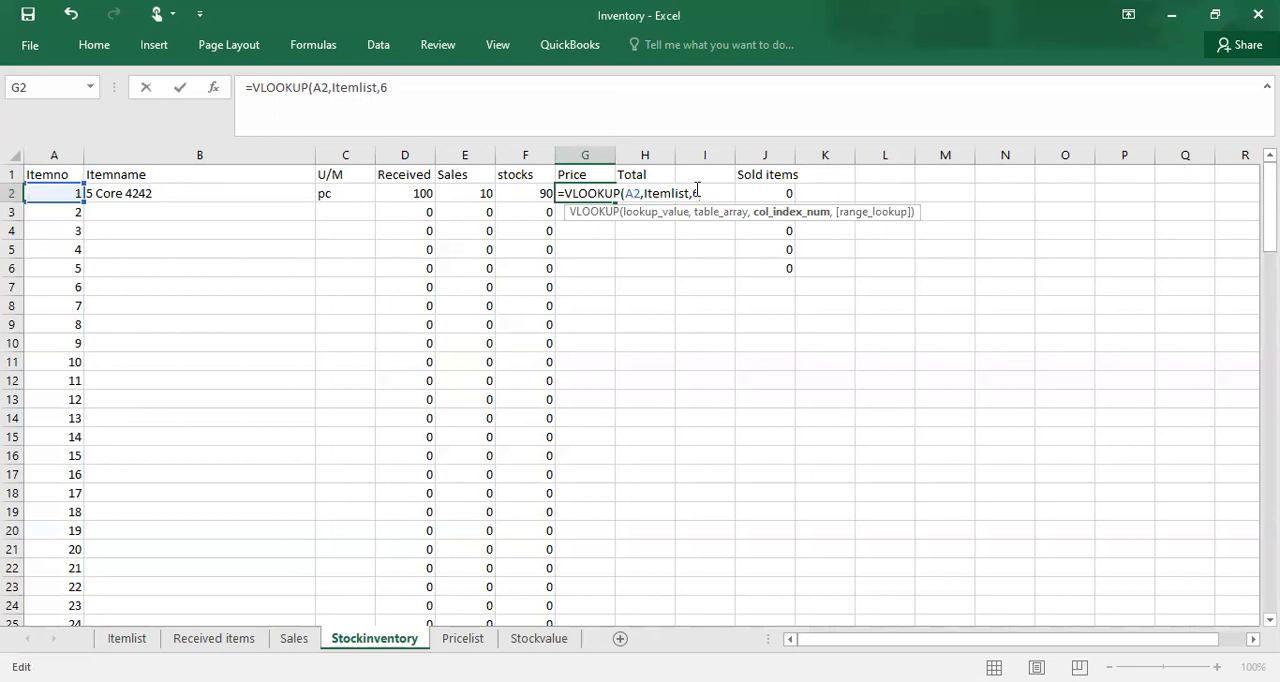
text(,f)
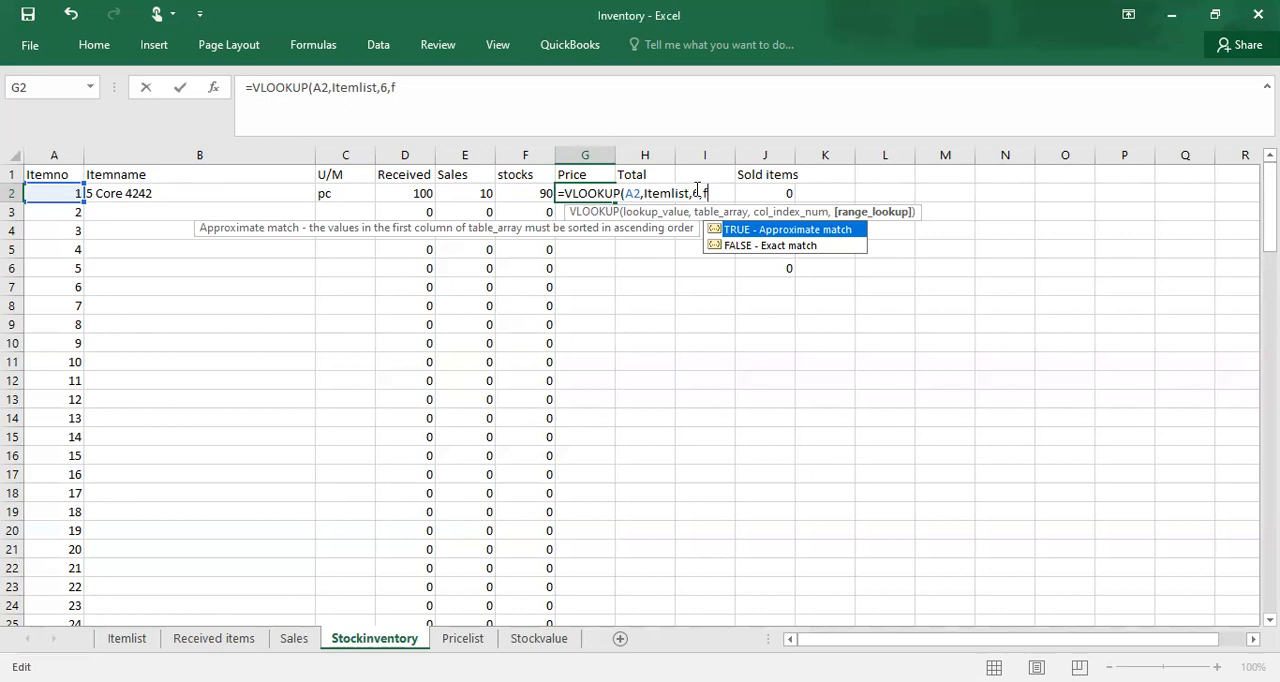
key(Down)
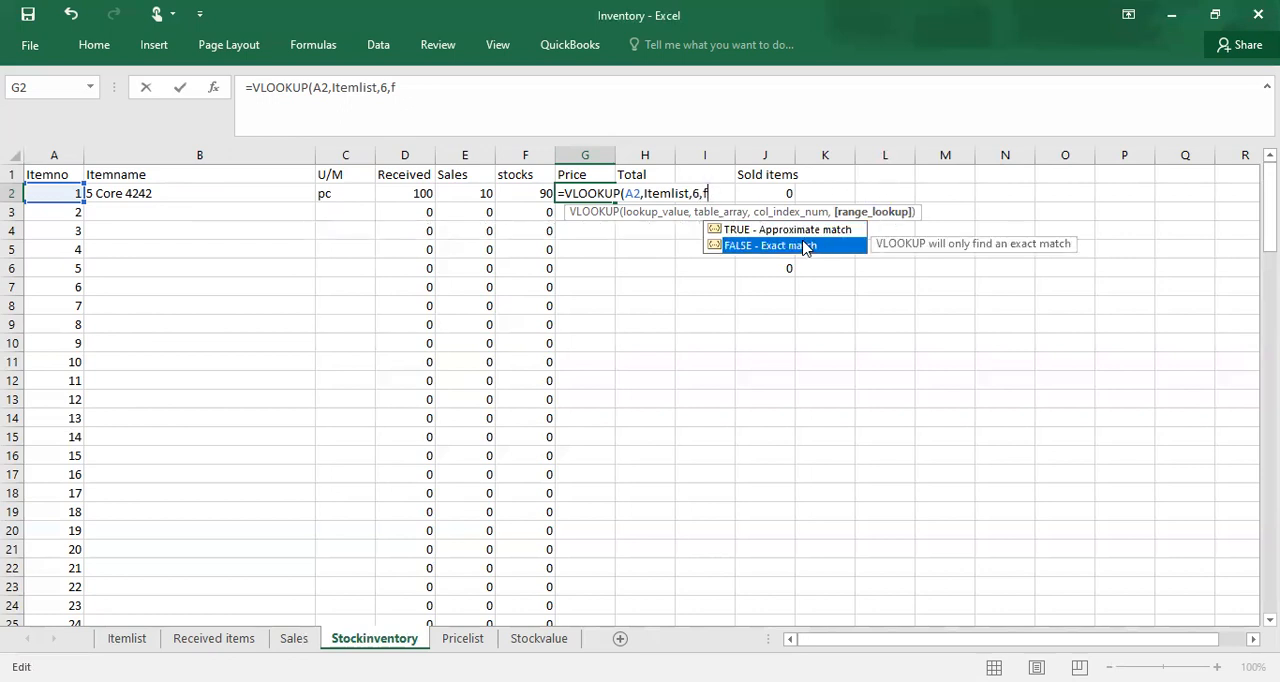
key(Tab)
text())
key(Return)
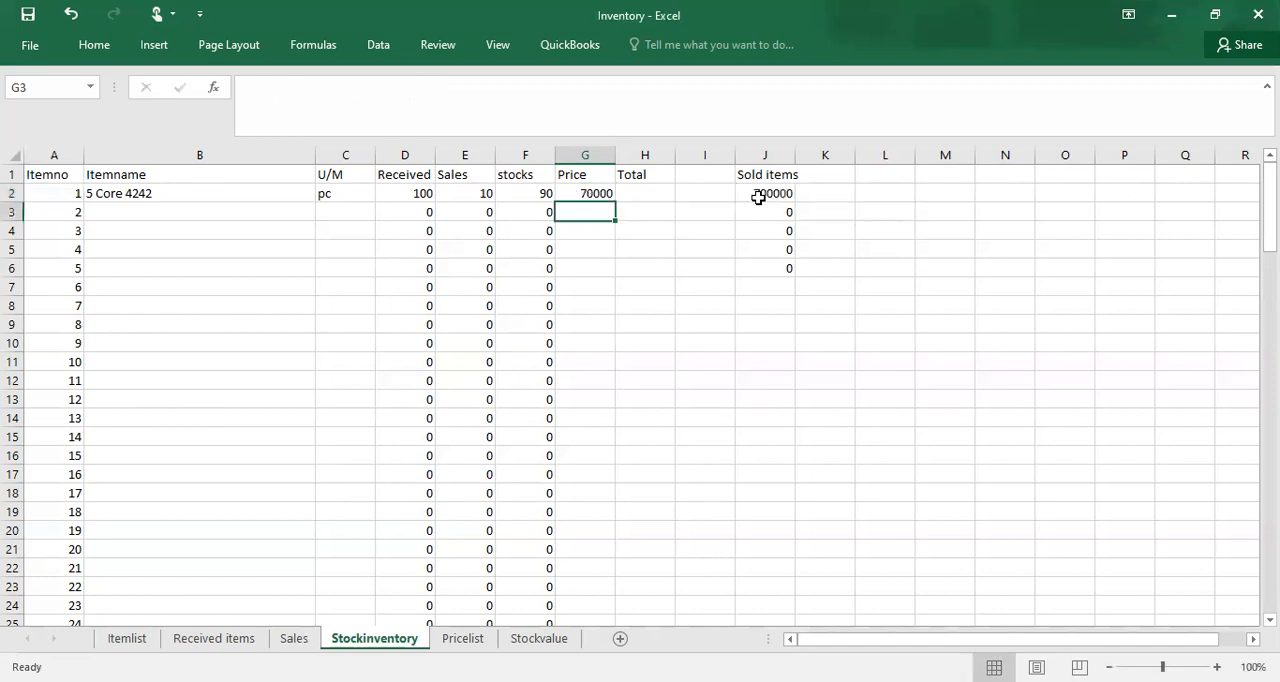
click(594, 191)
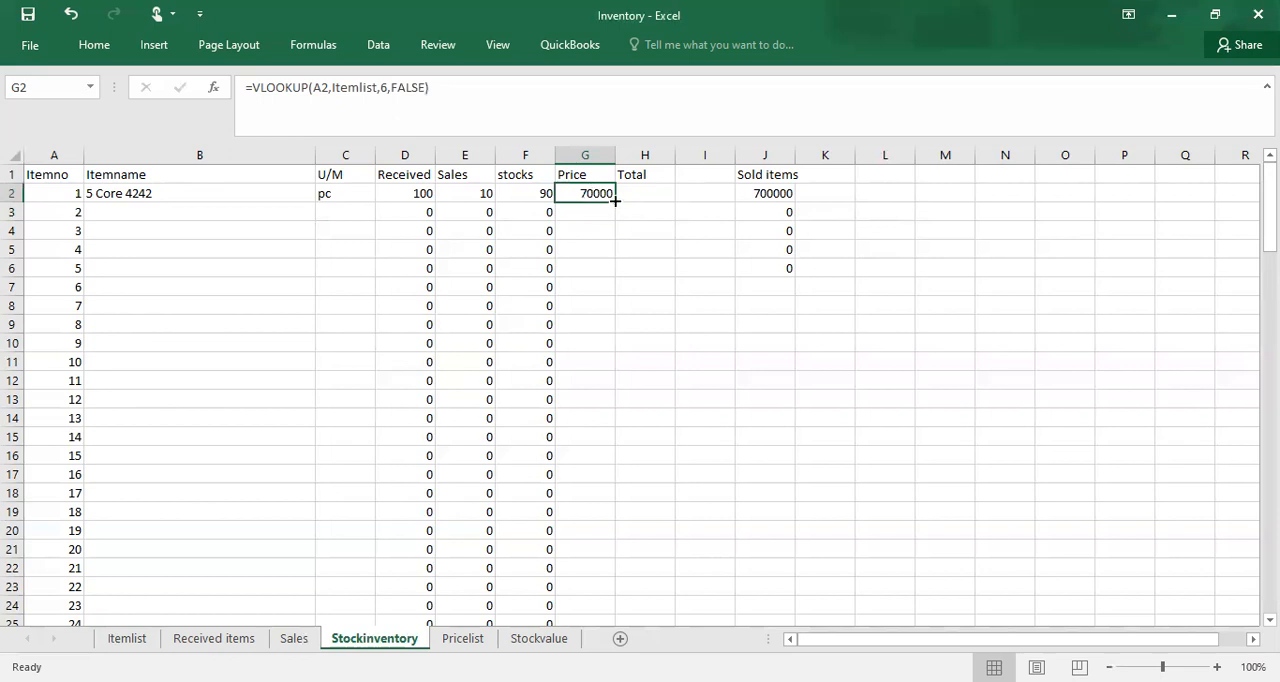
double_click(615, 201)
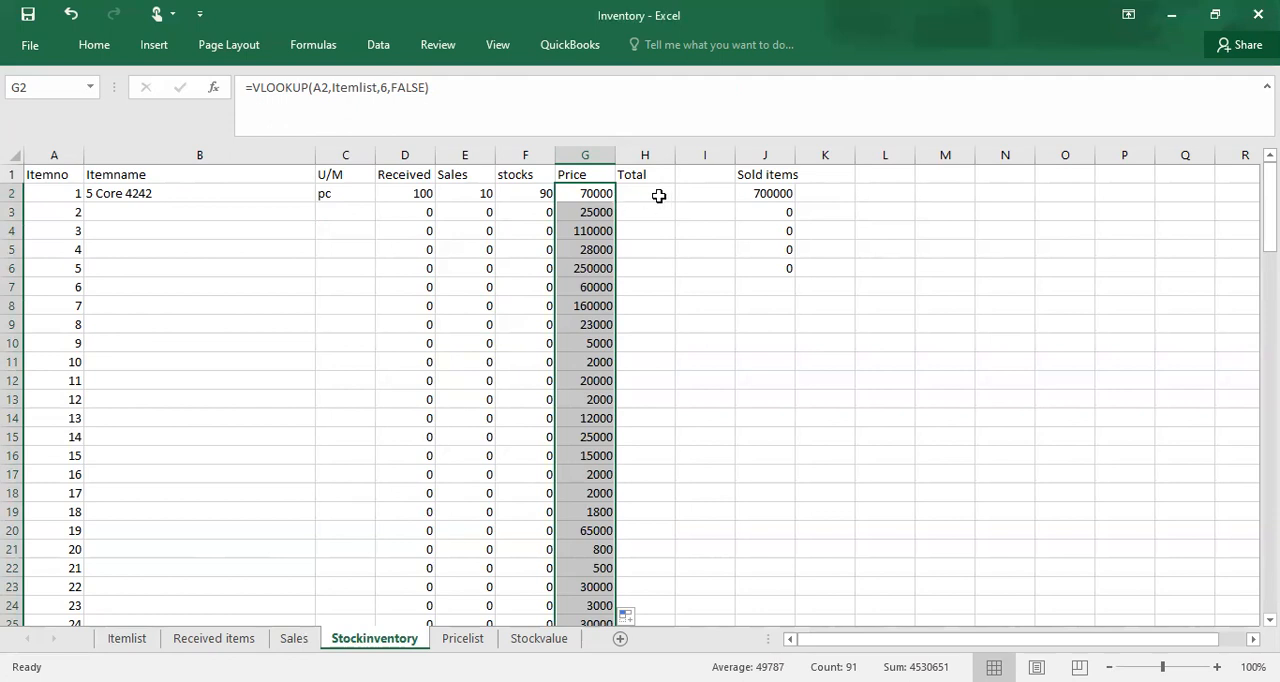
Step: Change the Total heading in H1 to "Value in stock stock" and fit column H's width to its content
double_click(654, 174)
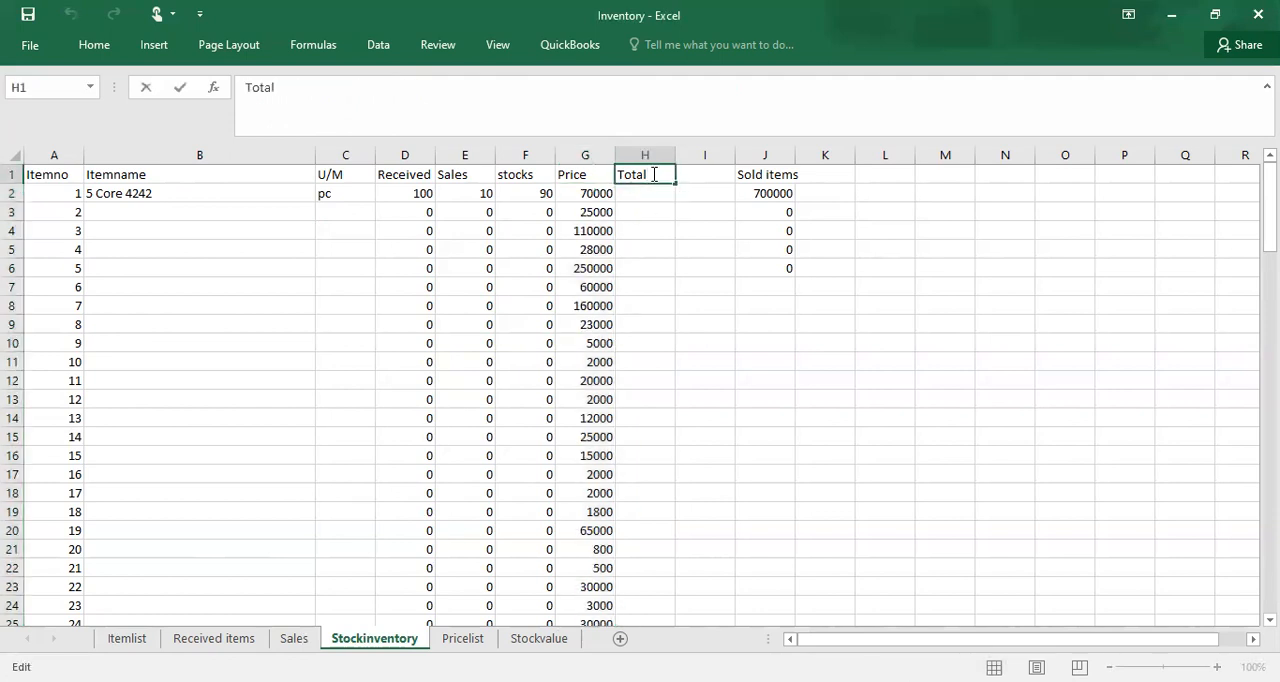
text(instock)
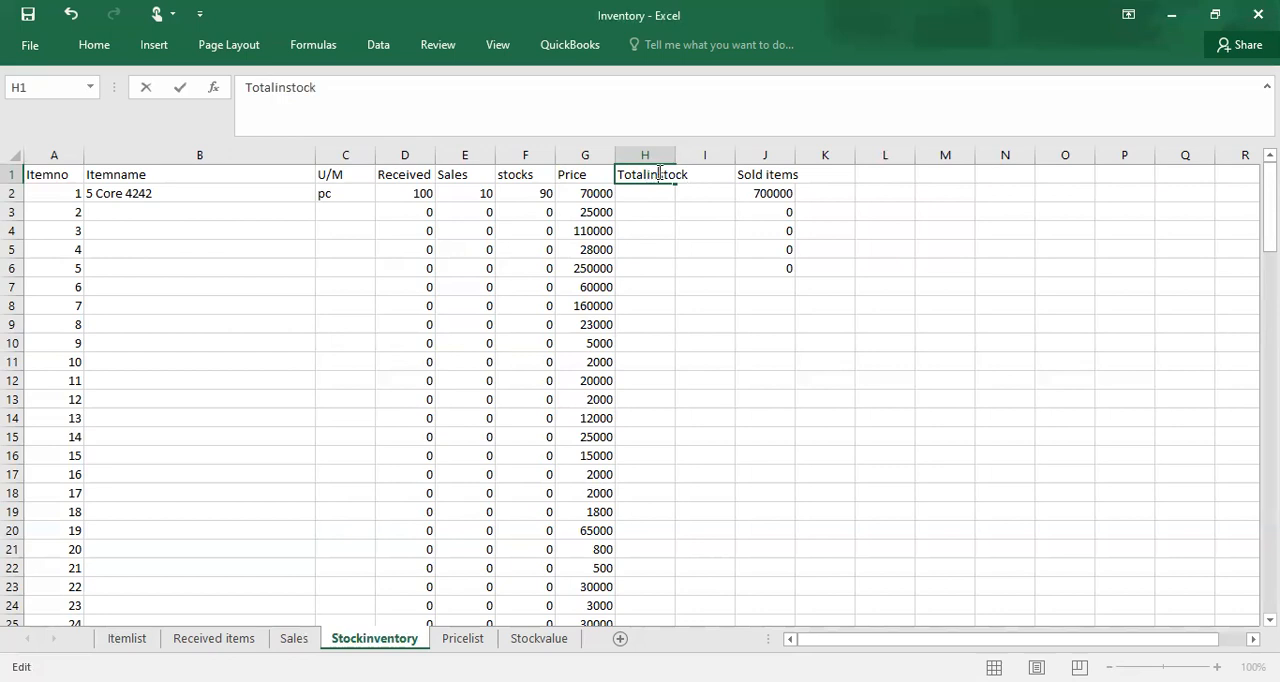
key(BackSpace)
key(BackSpace)
key(BackSpace)
key(BackSpace)
key(BackSpace)
key(BackSpace)
key(BackSpace)
text(Value )
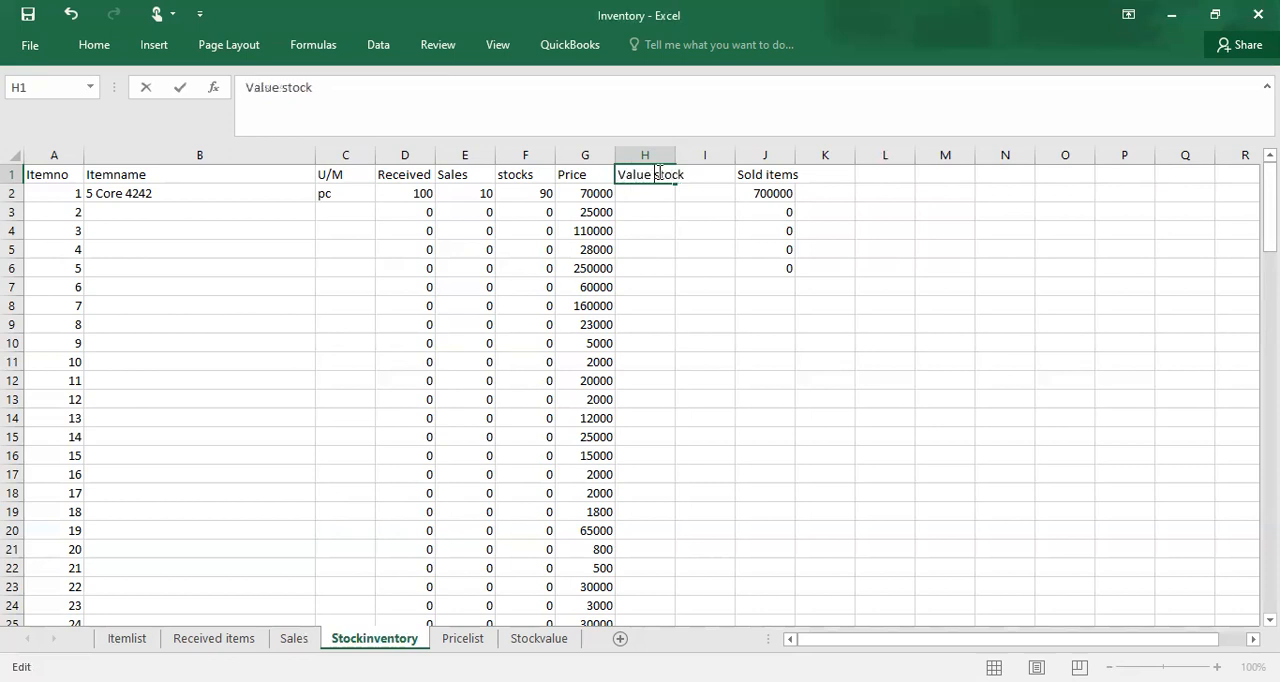
text(in stoc)
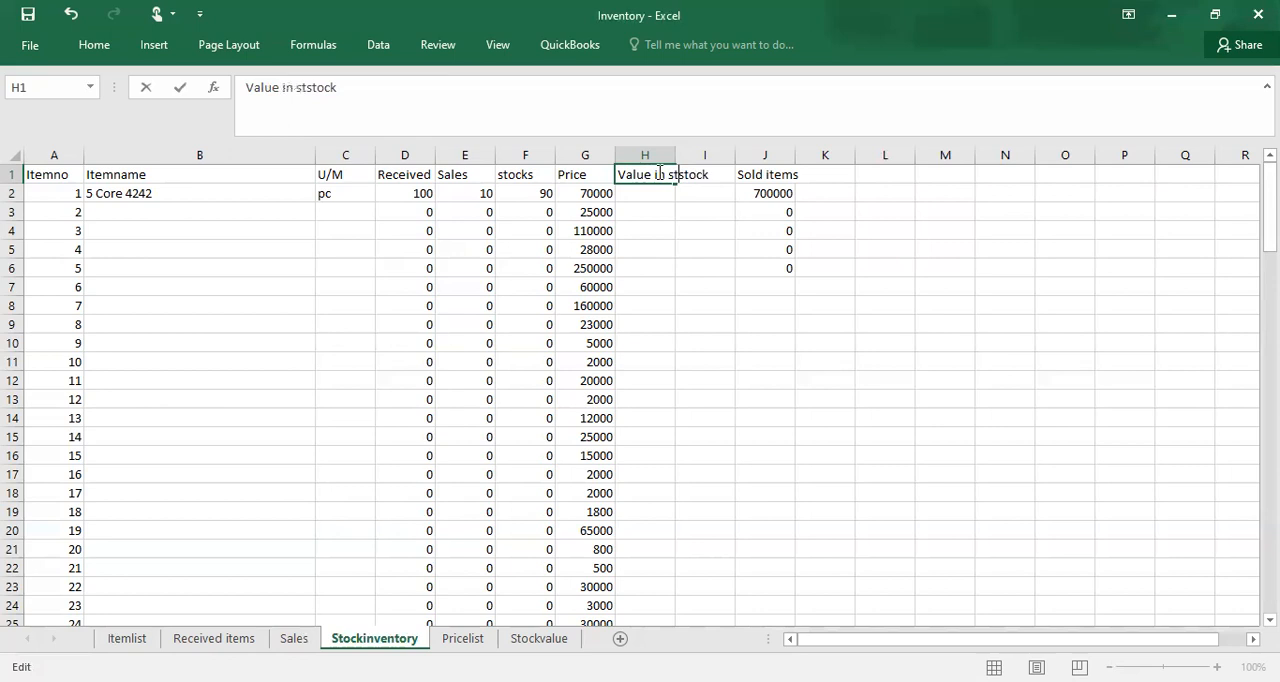
text(k)
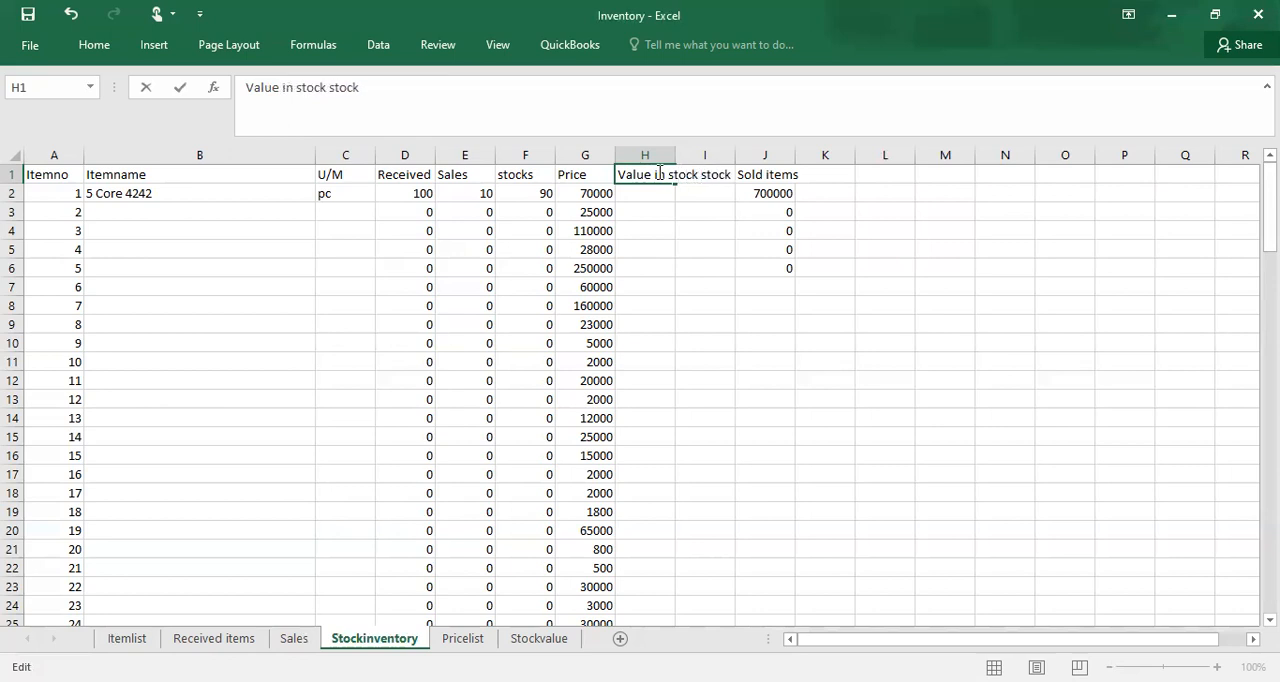
key(Return)
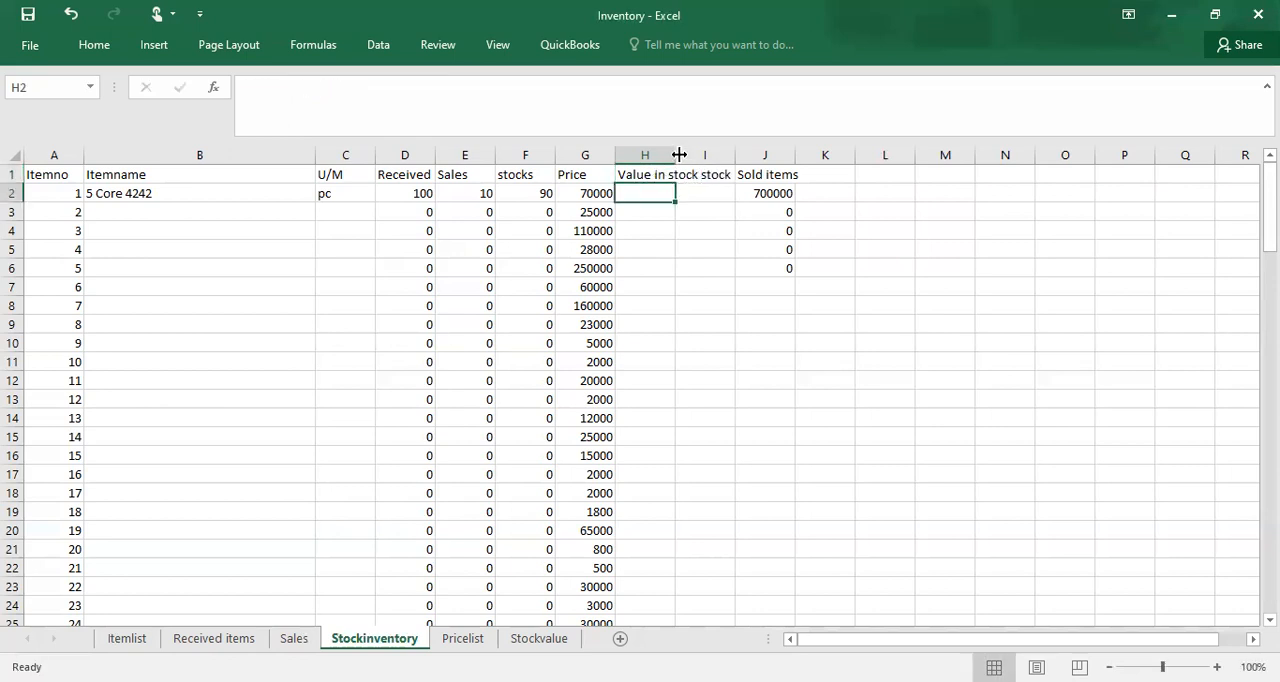
double_click(674, 154)
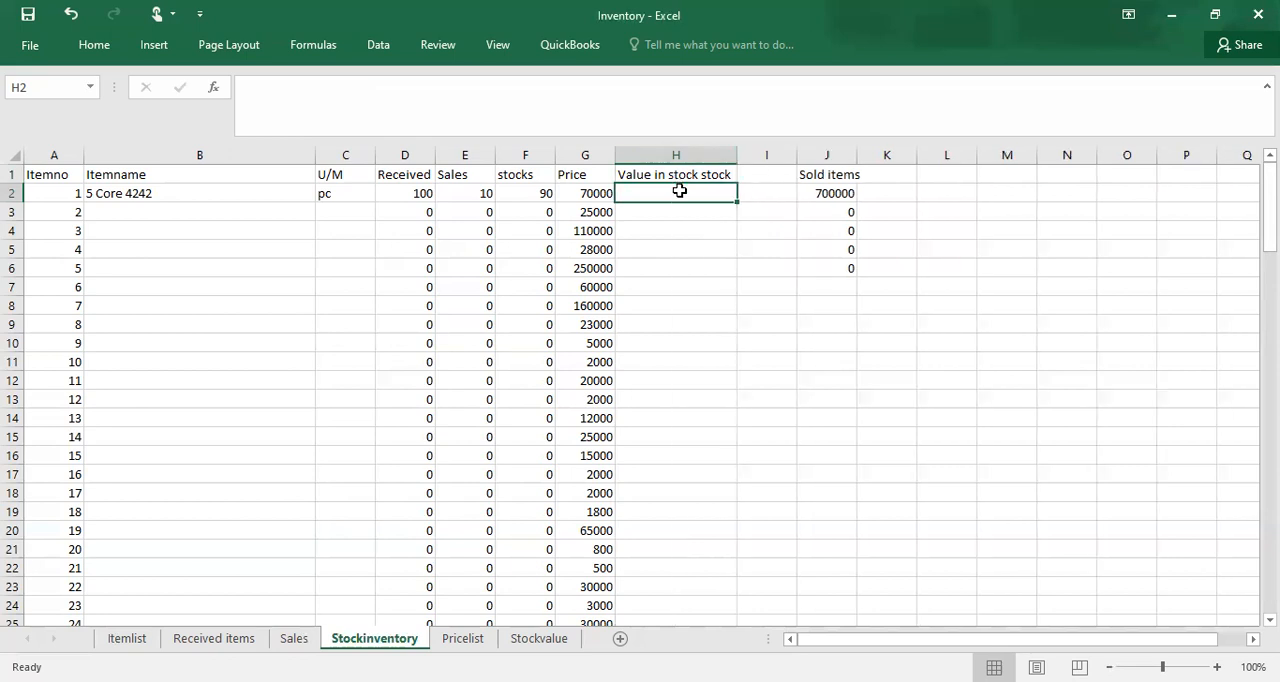
Step: Enter =F2*G2 in H2 to multiply stocks by price, and fill it down the Value in stock stock column
text(=)
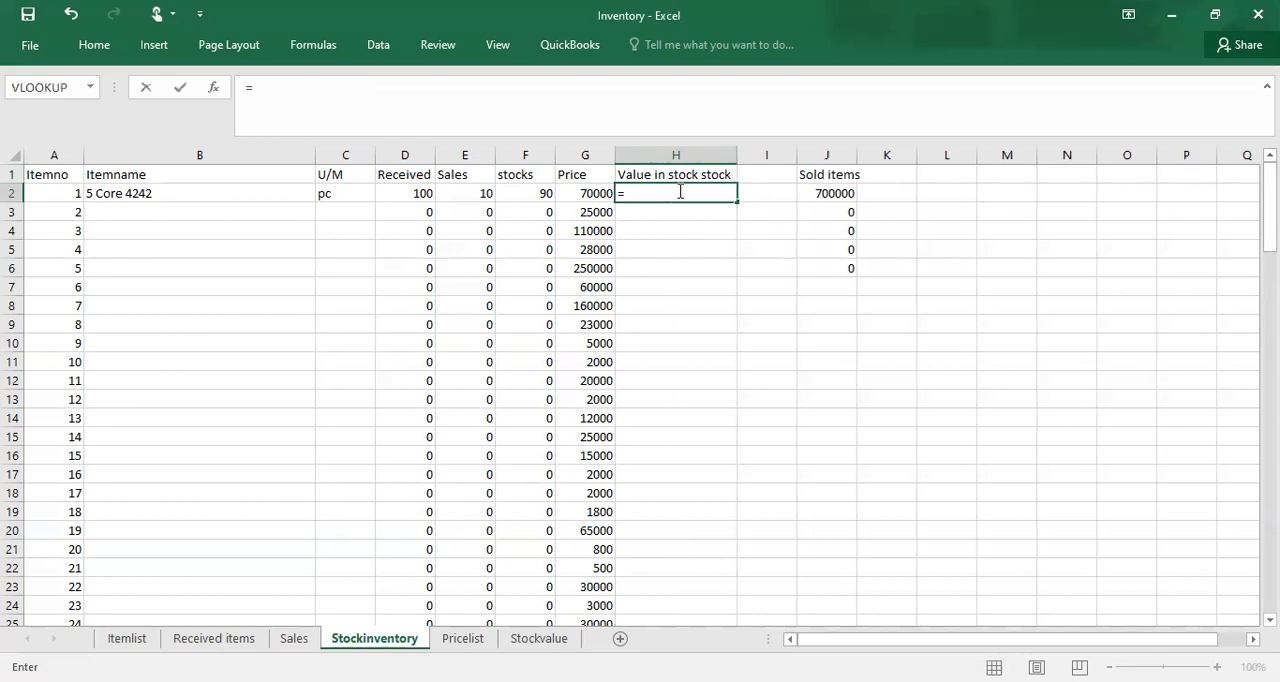
click(514, 198)
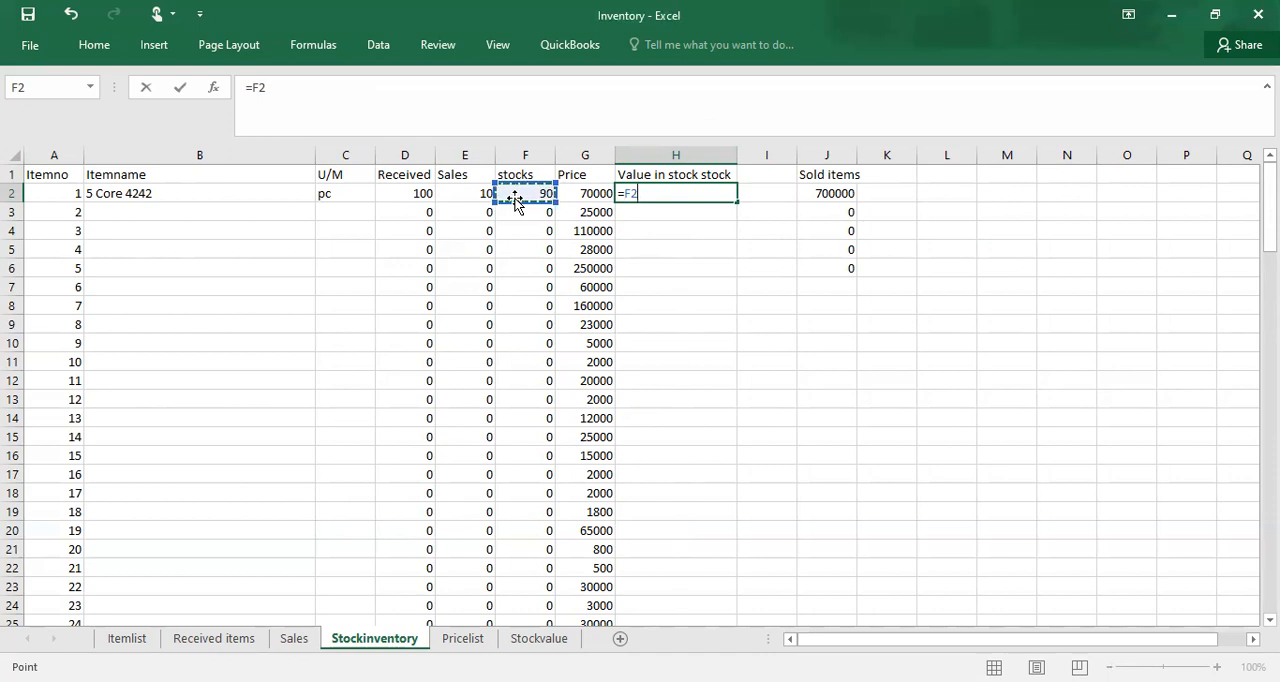
text(*)
click(575, 196)
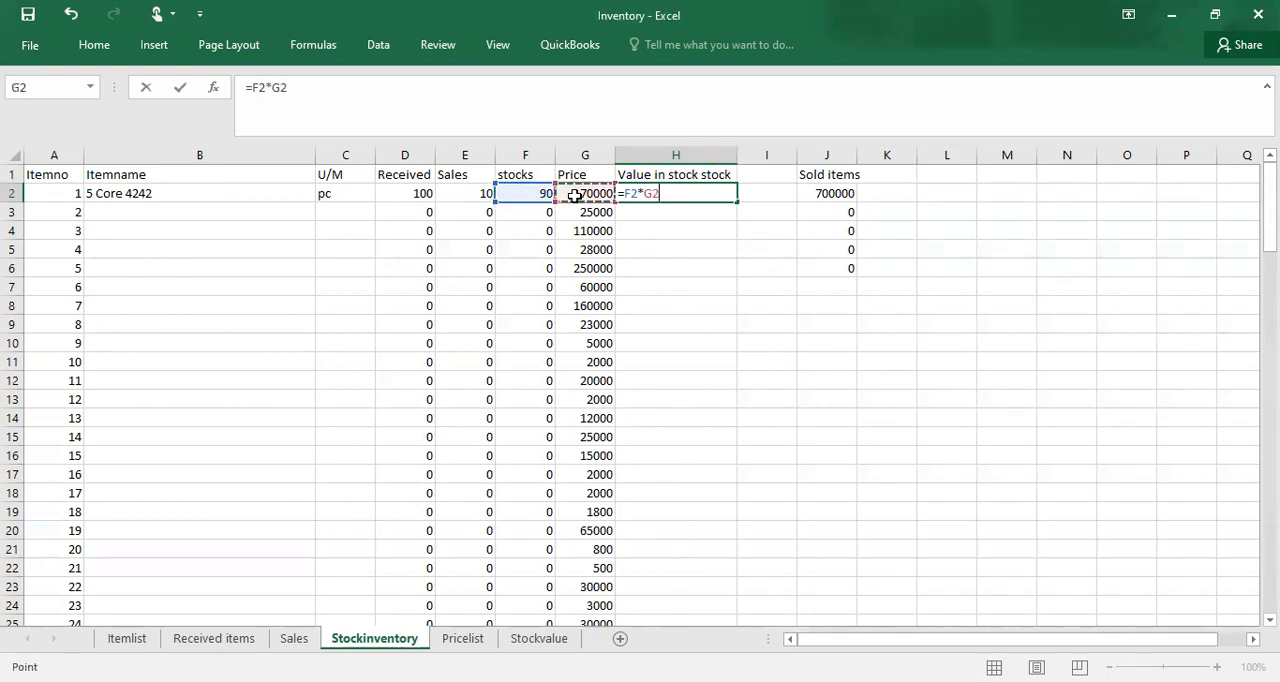
key(Return)
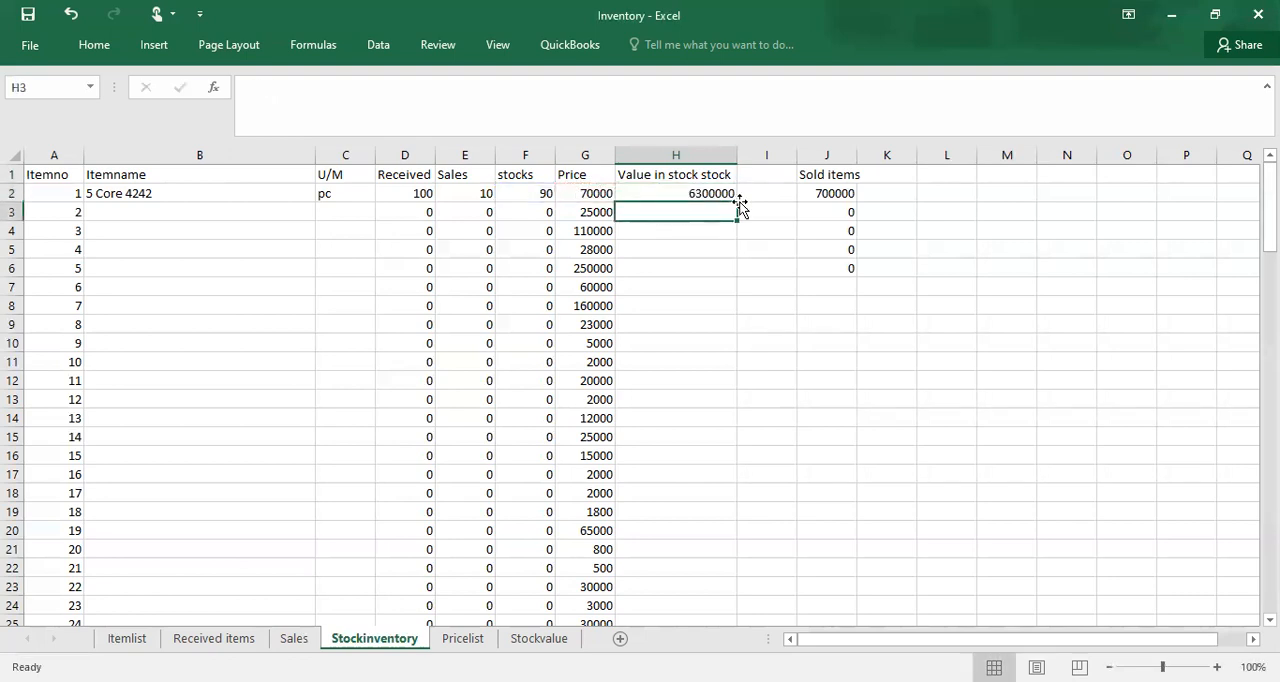
click(712, 193)
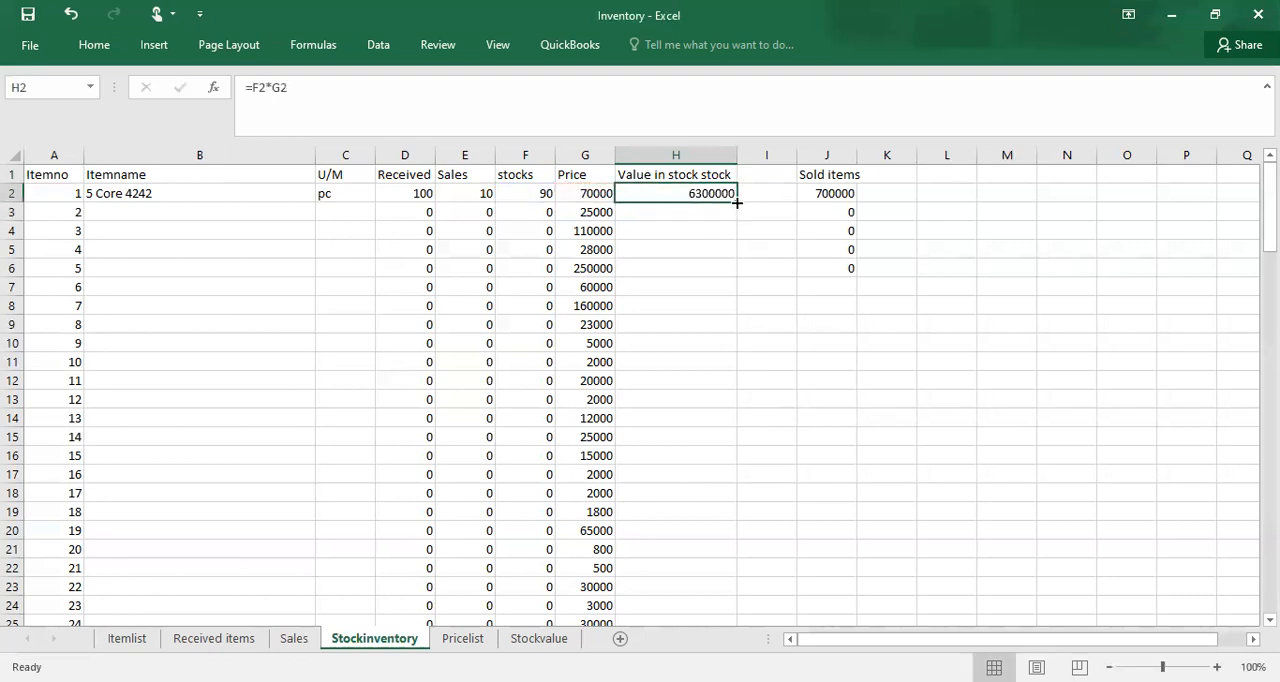
double_click(735, 201)
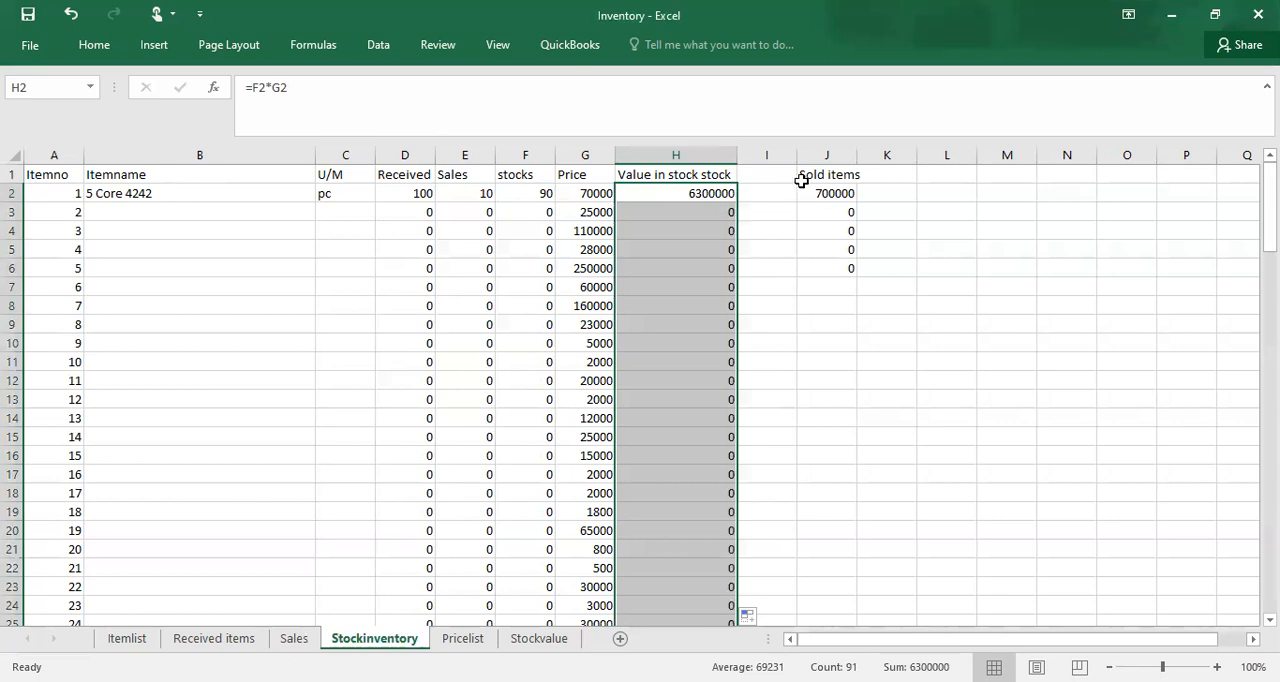
Step: Clear the "Sold items" heading from cell J1
double_click(818, 174)
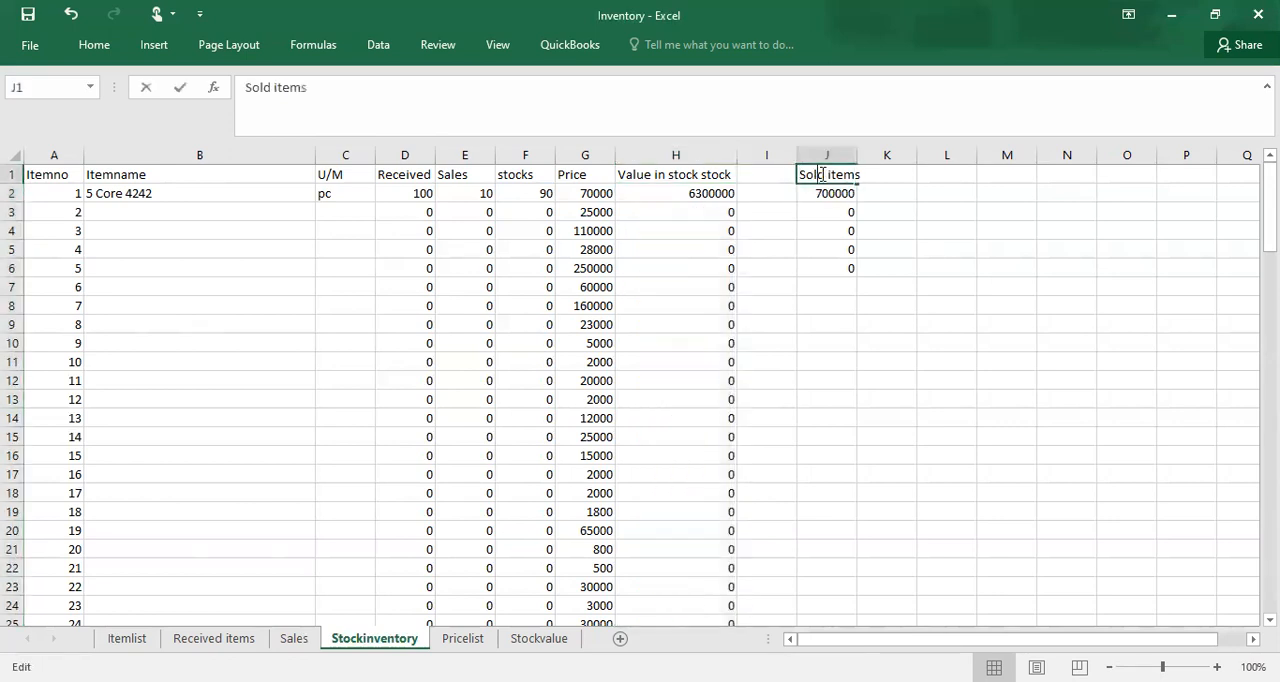
key(BackSpace)
key(BackSpace)
key(BackSpace)
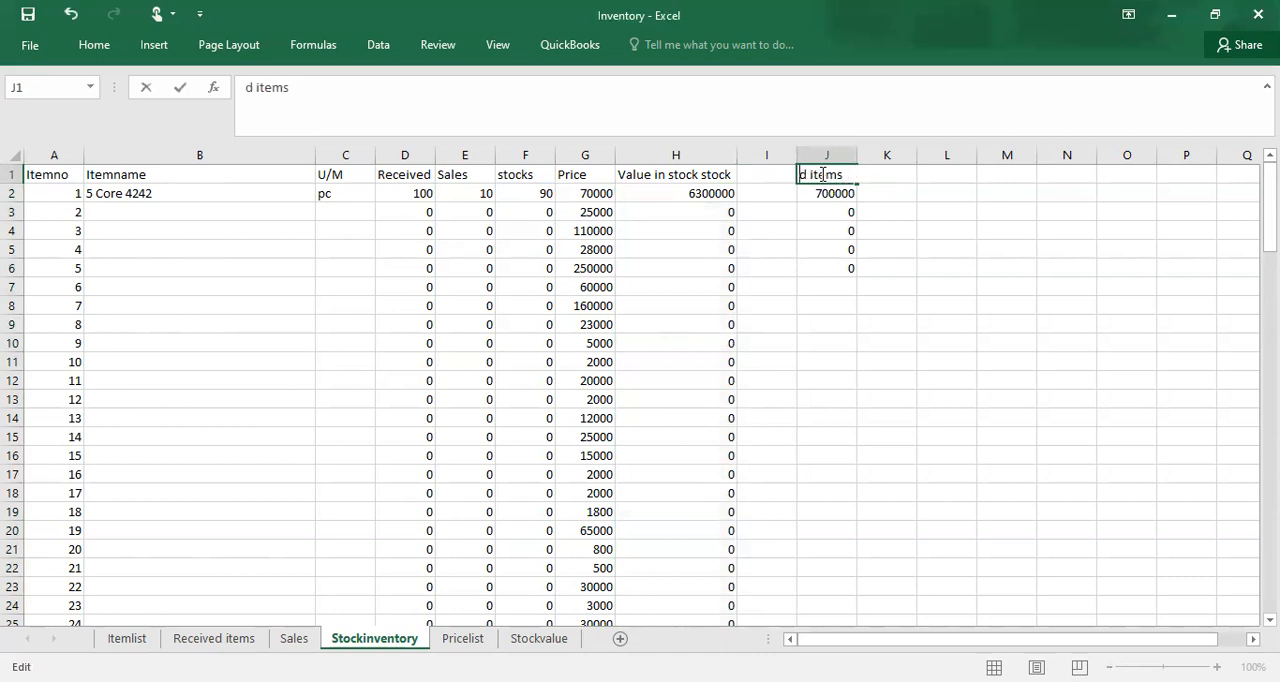
key(BackSpace)
key(BackSpace)
key(BackSpace)
key(BackSpace)
key(BackSpace)
key(BackSpace)
key(BackSpace)
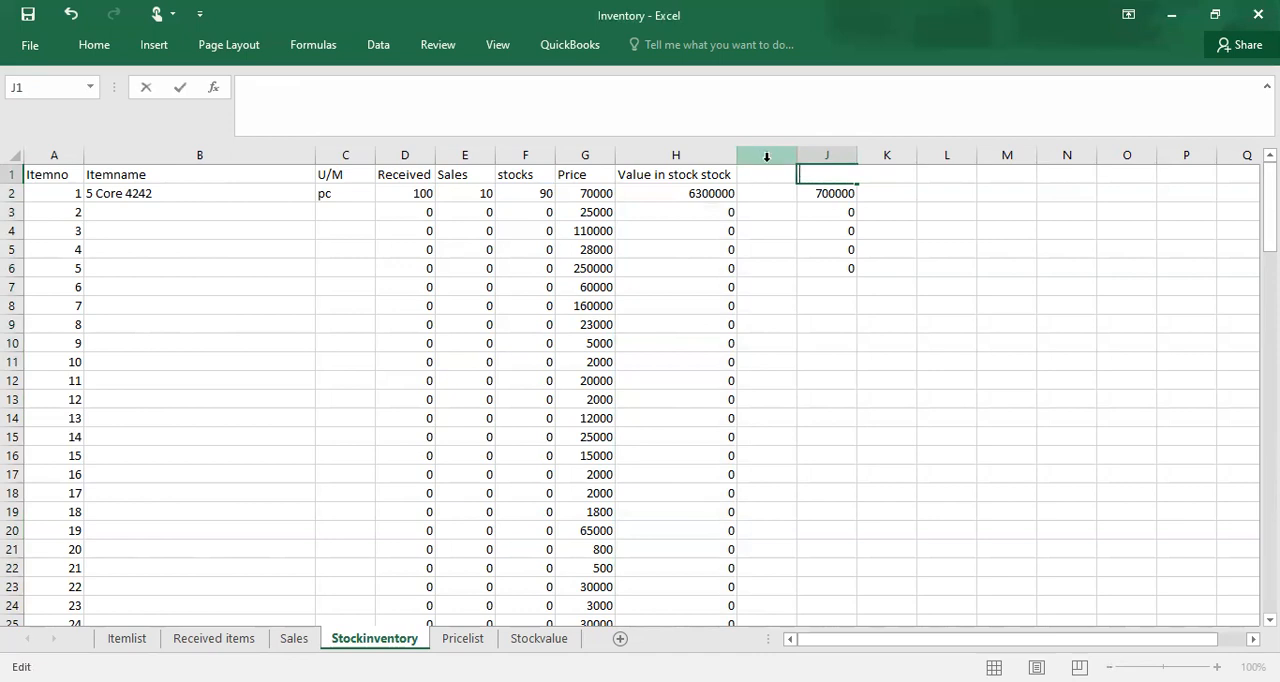
Step: Delete the empty column I and enter the heading "Total sales" in cell I1
click(766, 155)
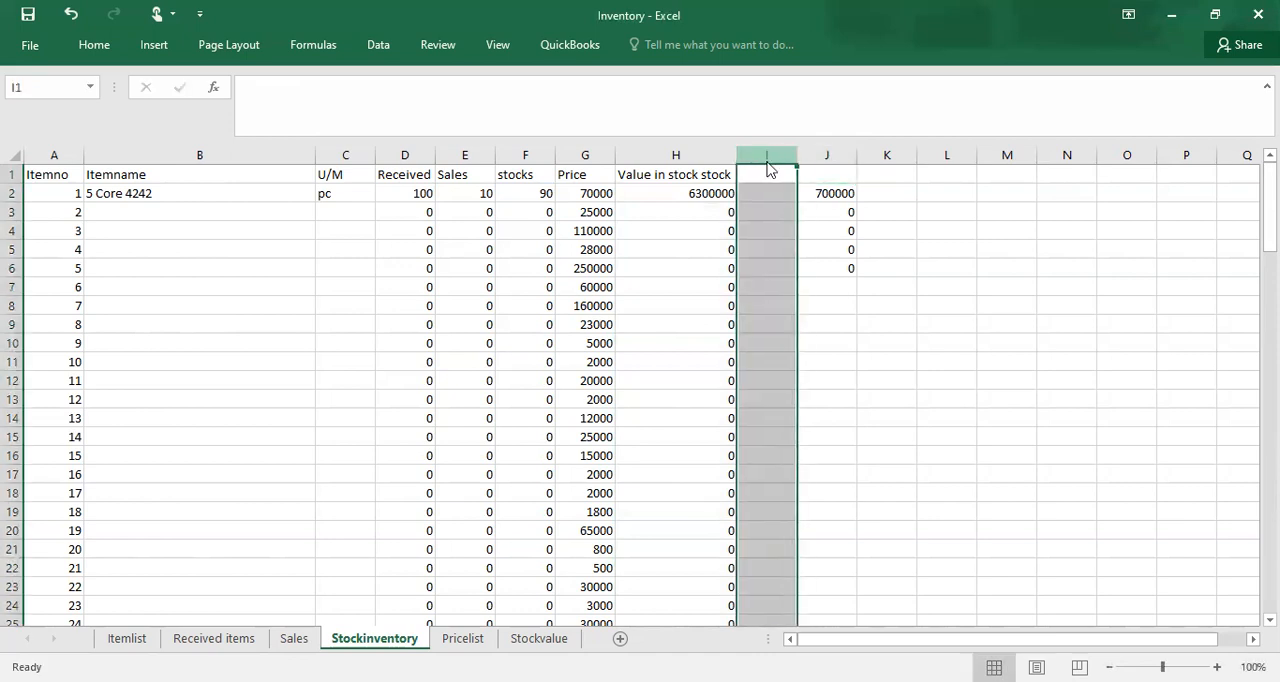
right_click(767, 168)
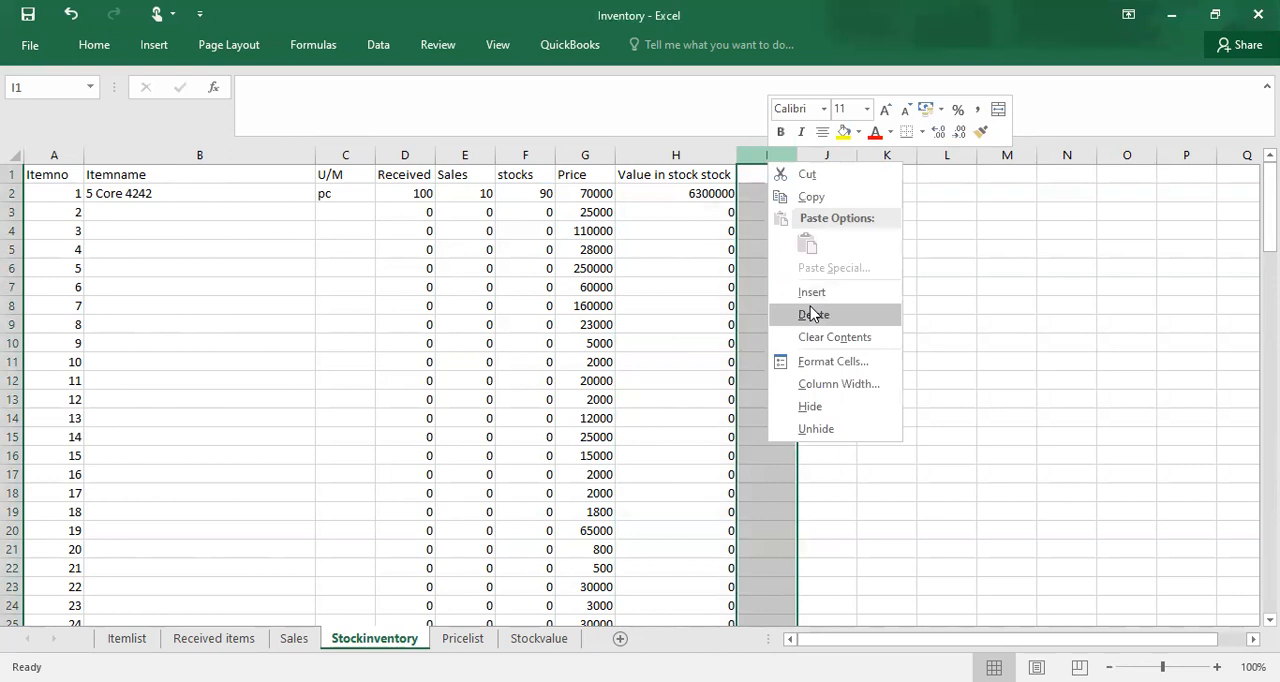
click(812, 314)
click(762, 175)
text(Total)
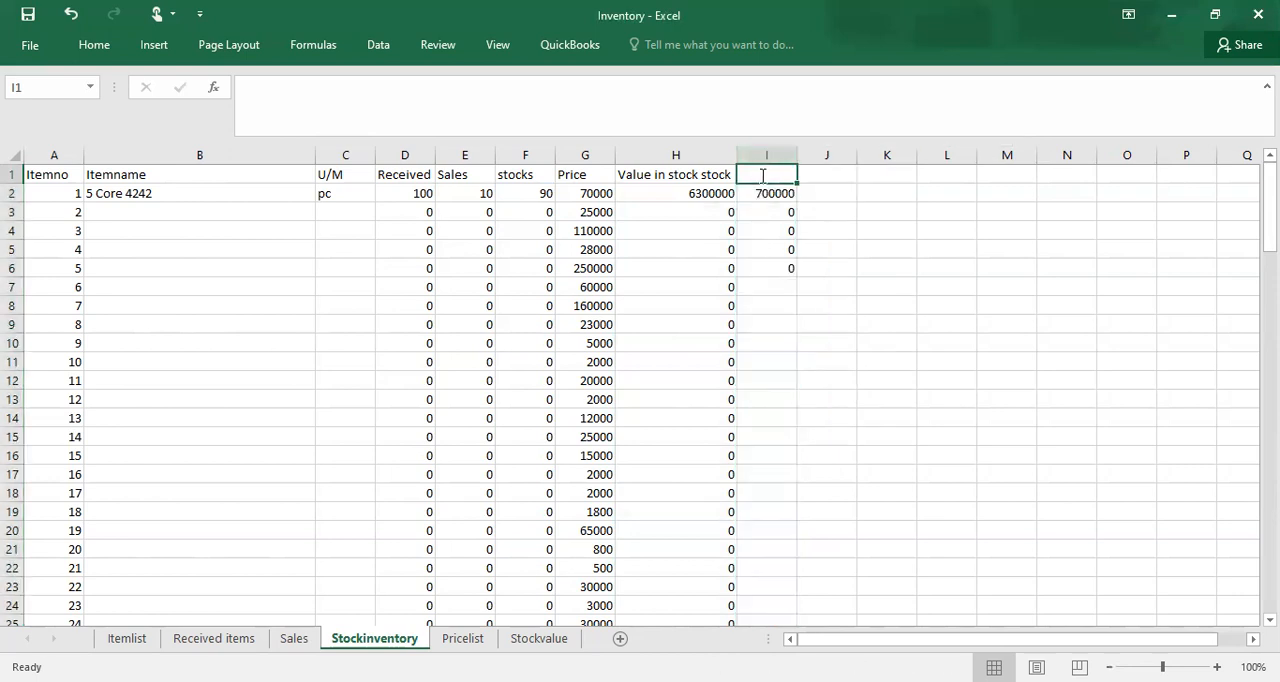
text( sales)
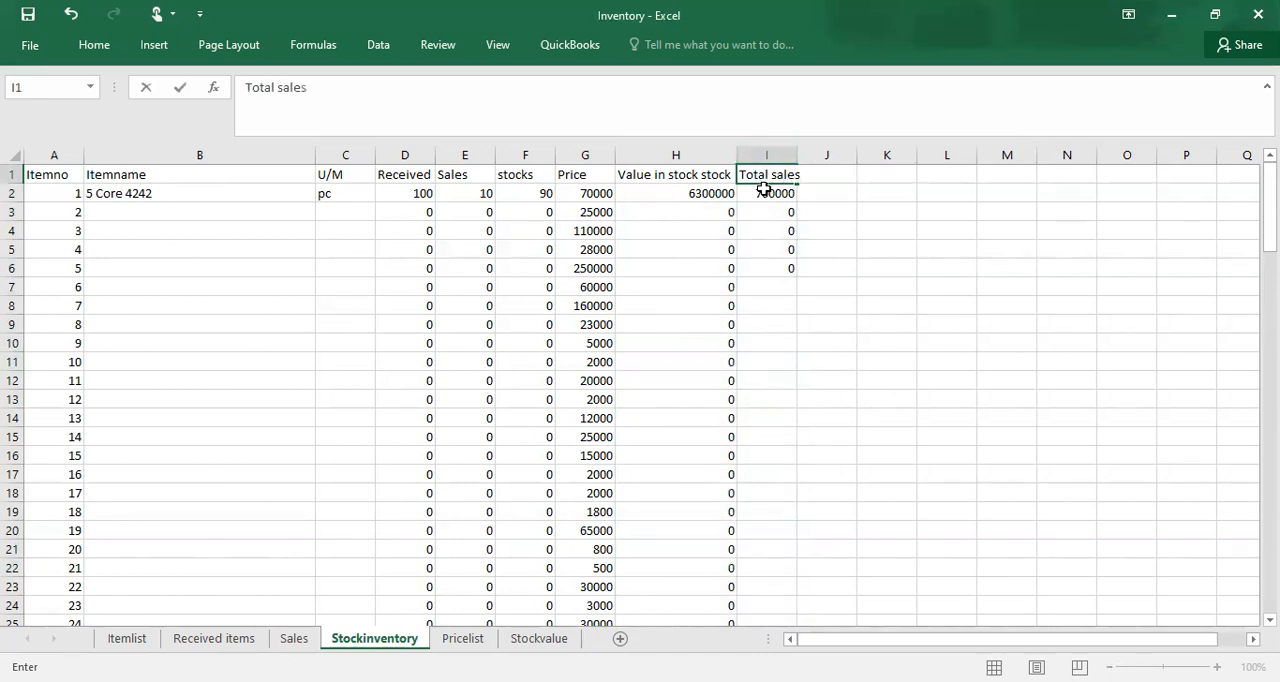
Step: Enter =E2*G2 in I2 to multiply the sold quantity by the price
click(766, 193)
double_click(766, 193)
text(=)
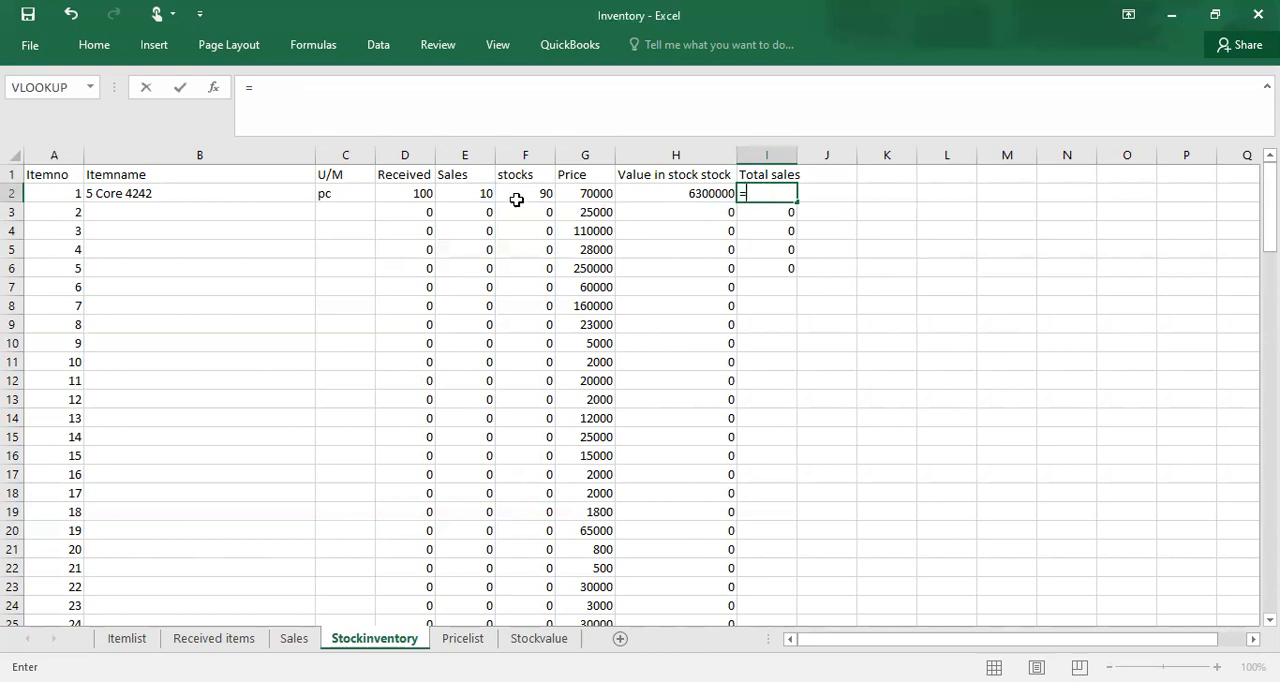
click(477, 193)
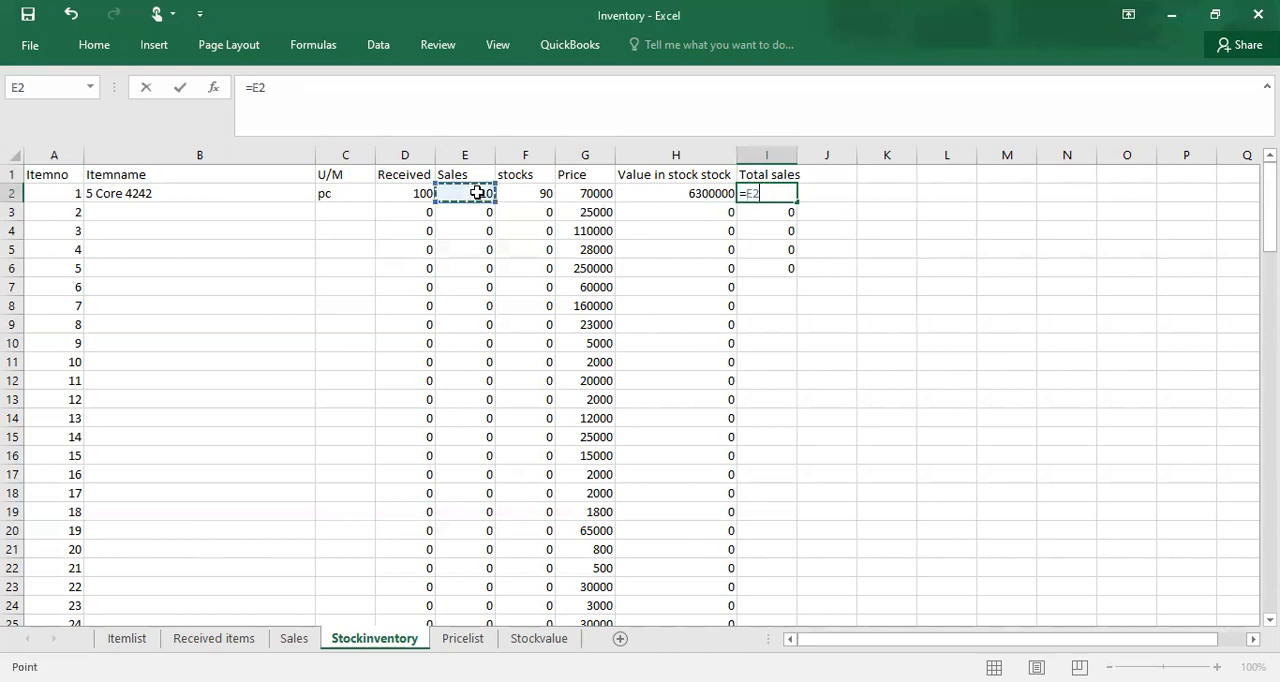
text(*)
click(590, 192)
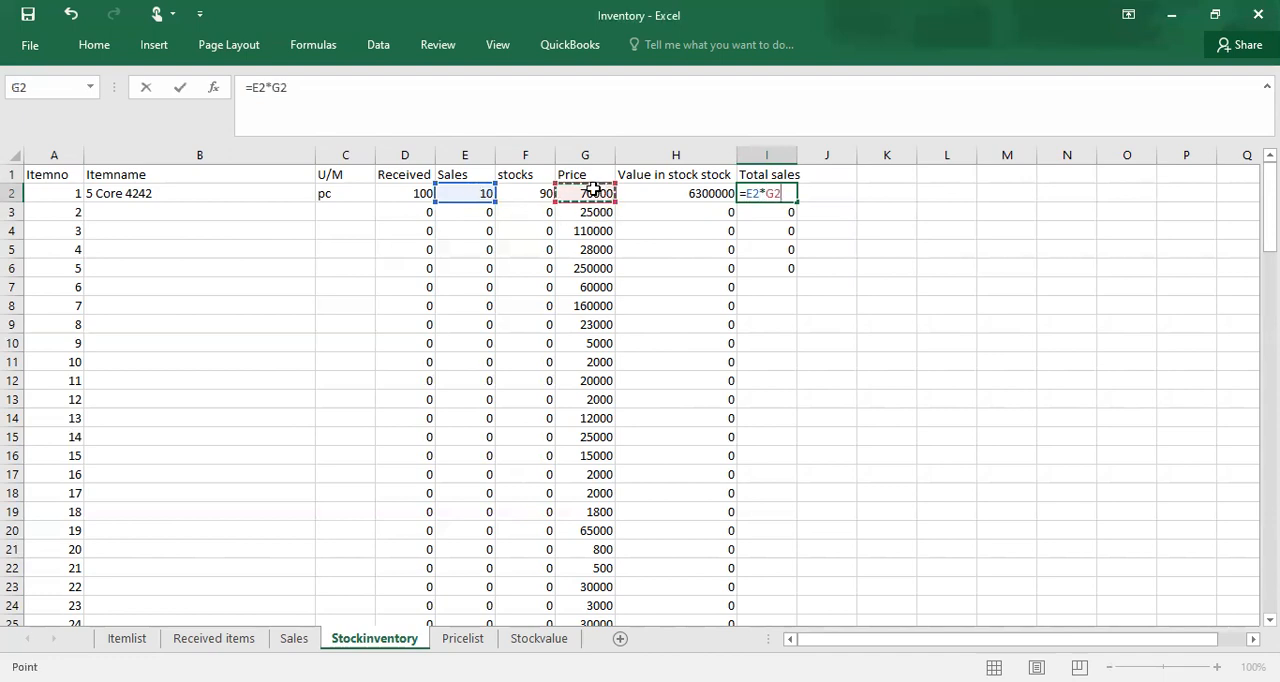
key(Return)
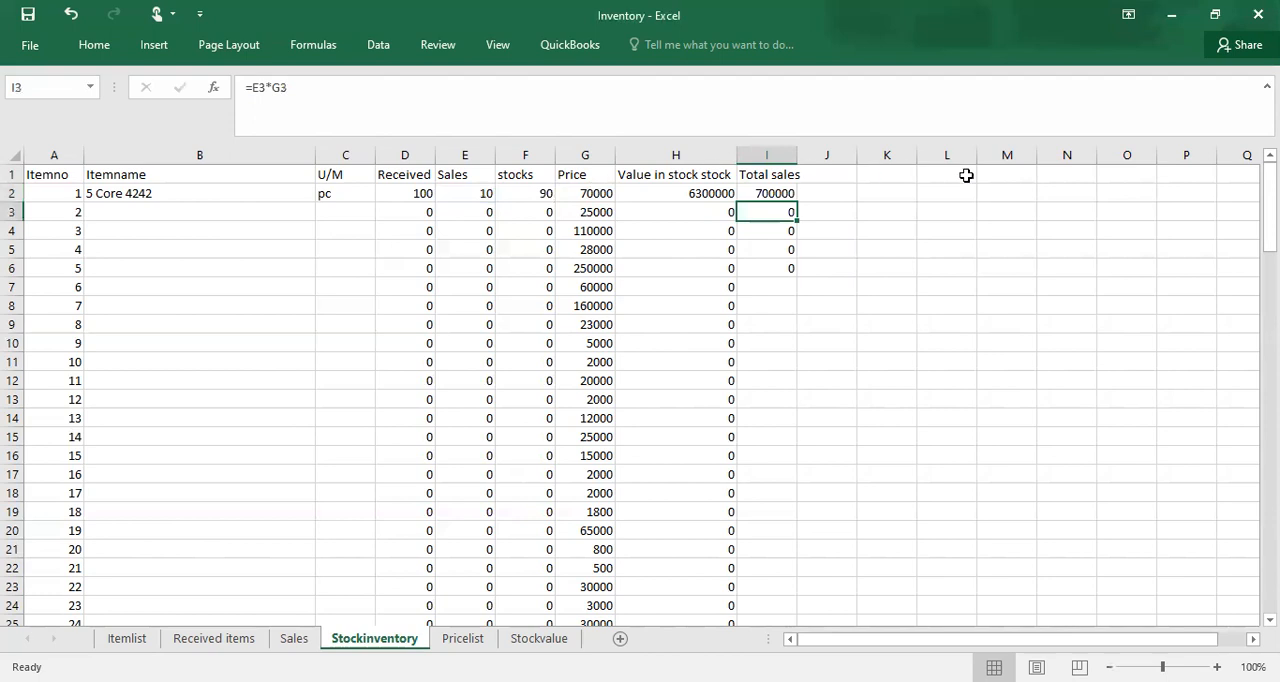
Step: Fill the I2 formula down the whole Total sales column and check the copied formulas
click(780, 192)
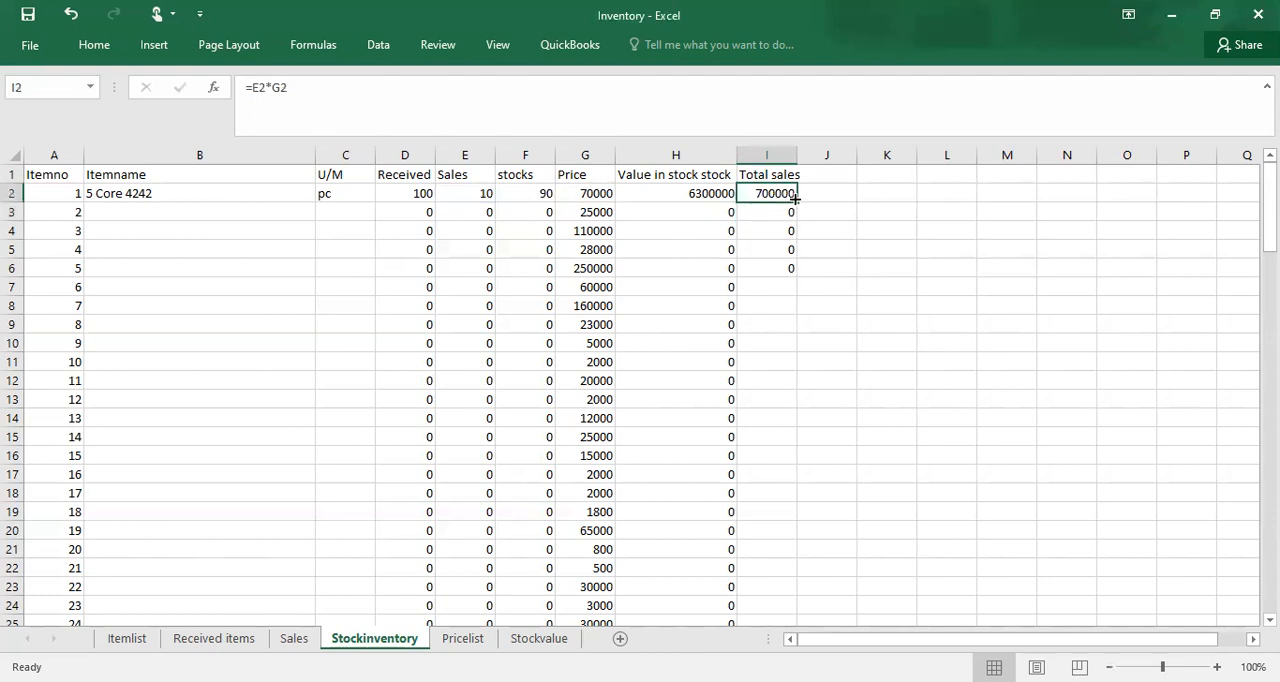
double_click(795, 200)
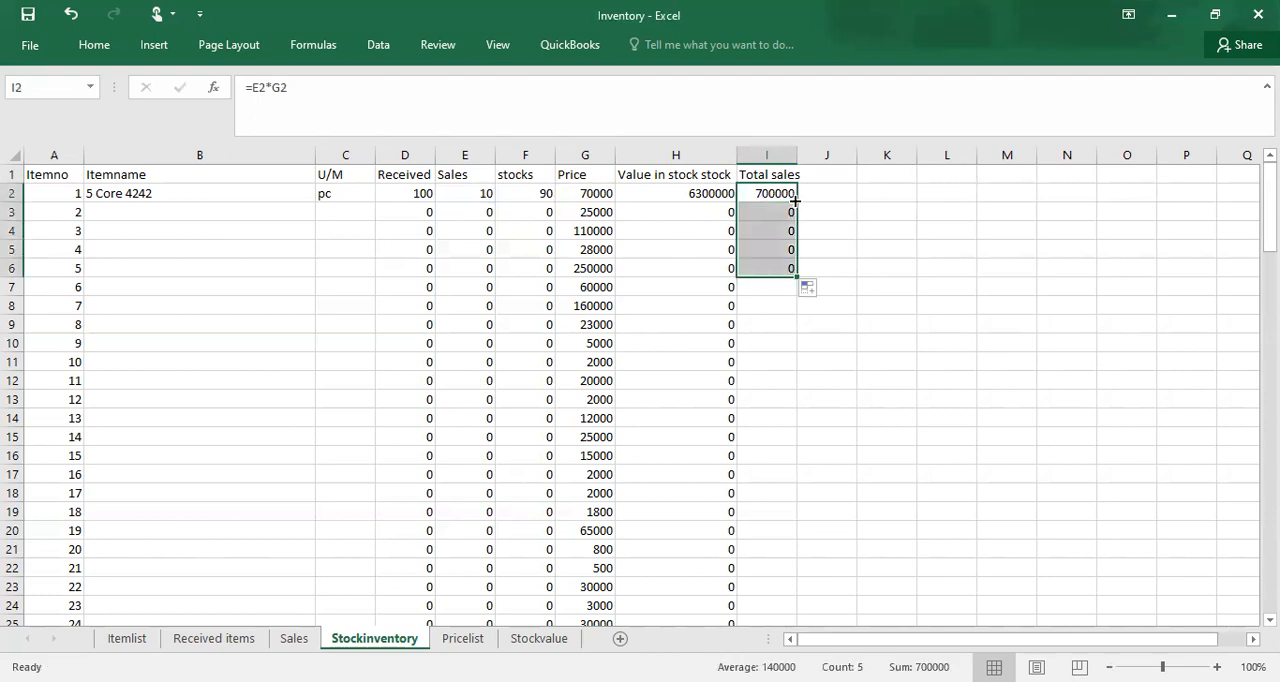
double_click(797, 278)
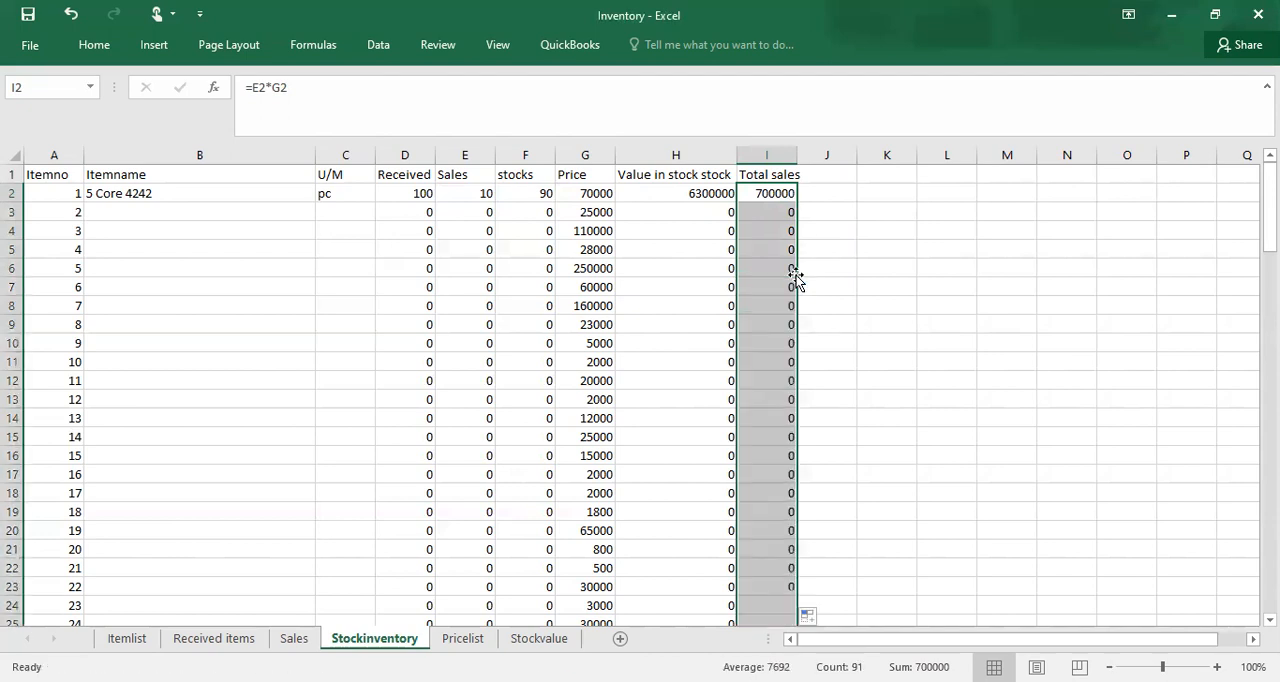
click(782, 208)
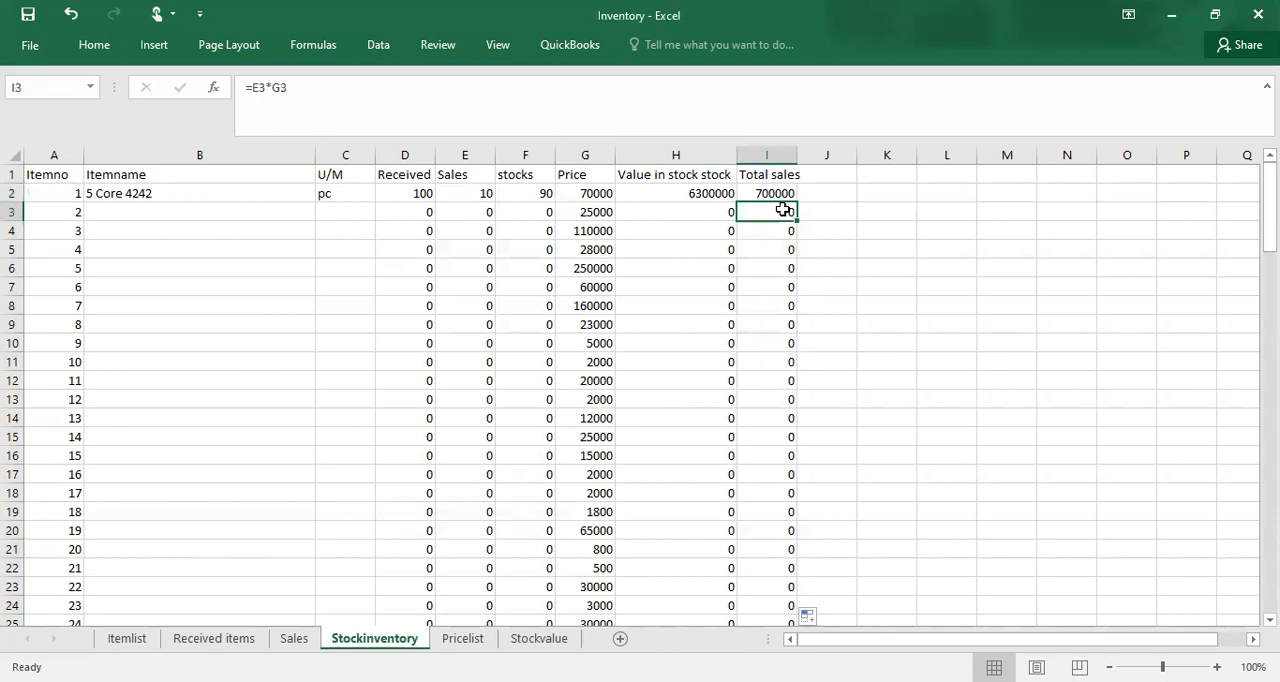
click(781, 229)
click(781, 196)
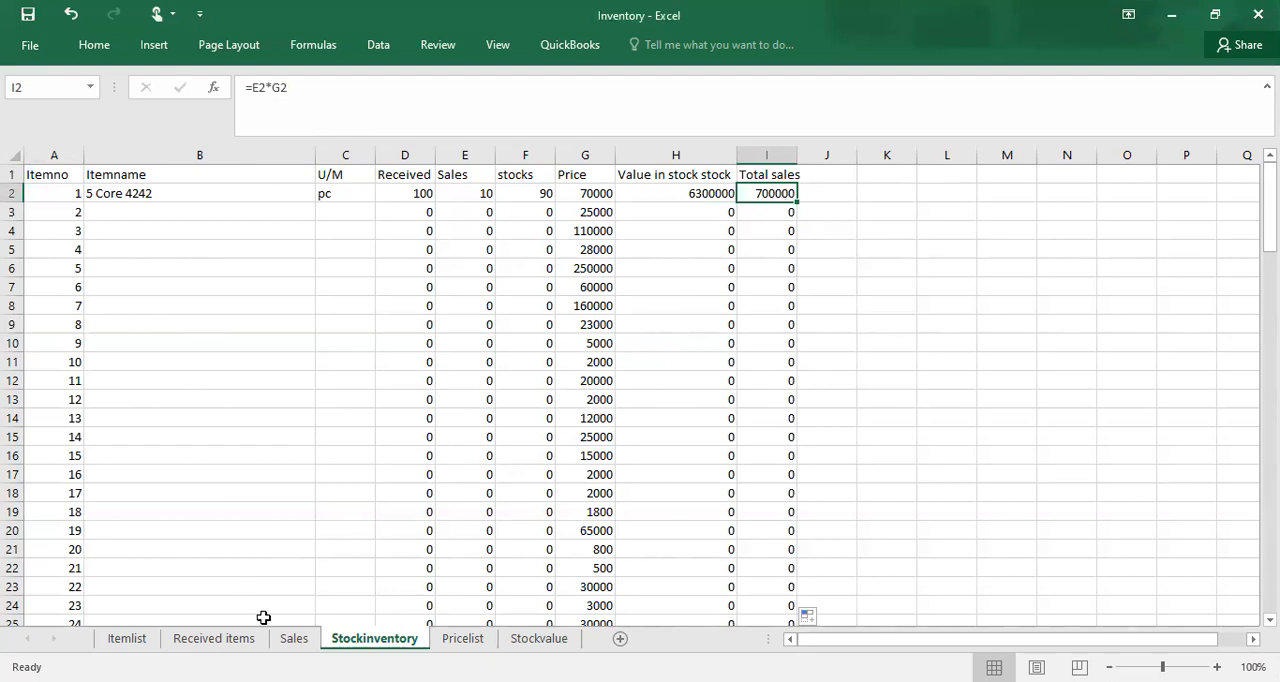
Step: On the Received items sheet, enter the date 17-Jul in A3 for the first item
click(162, 210)
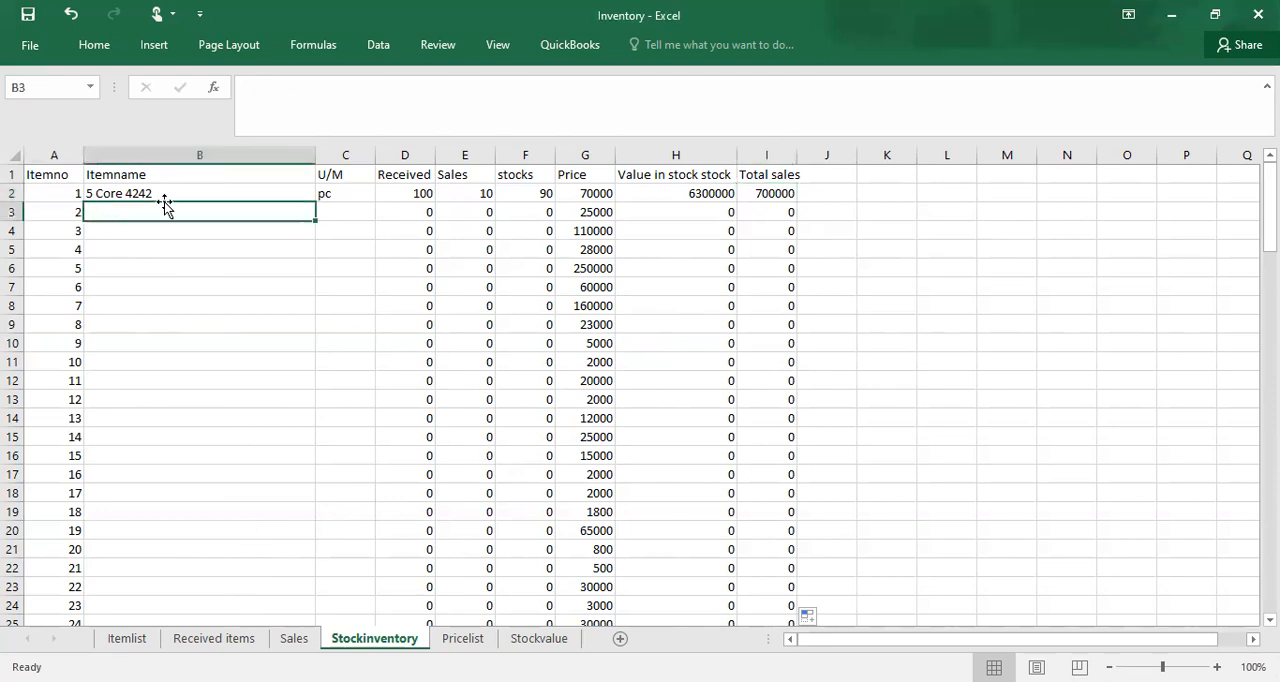
click(201, 639)
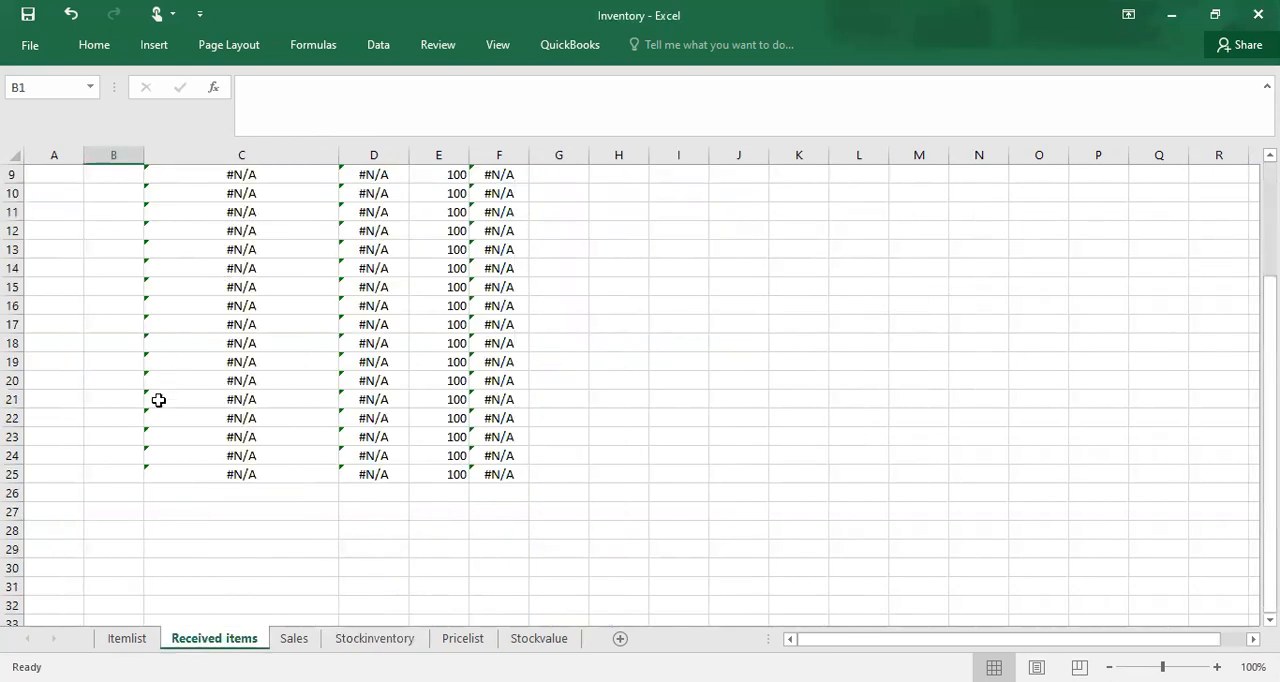
drag(118, 471, 105, 449)
click(104, 449)
key(Up)
key(Up)
key(Up)
key(Up)
key(Up)
key(Up)
key(Up)
key(Up)
key(Up)
key(Up)
key(Up)
key(Up)
key(Up)
key(Up)
key(Up)
key(Up)
key(Up)
key(Up)
key(Up)
key(Up)
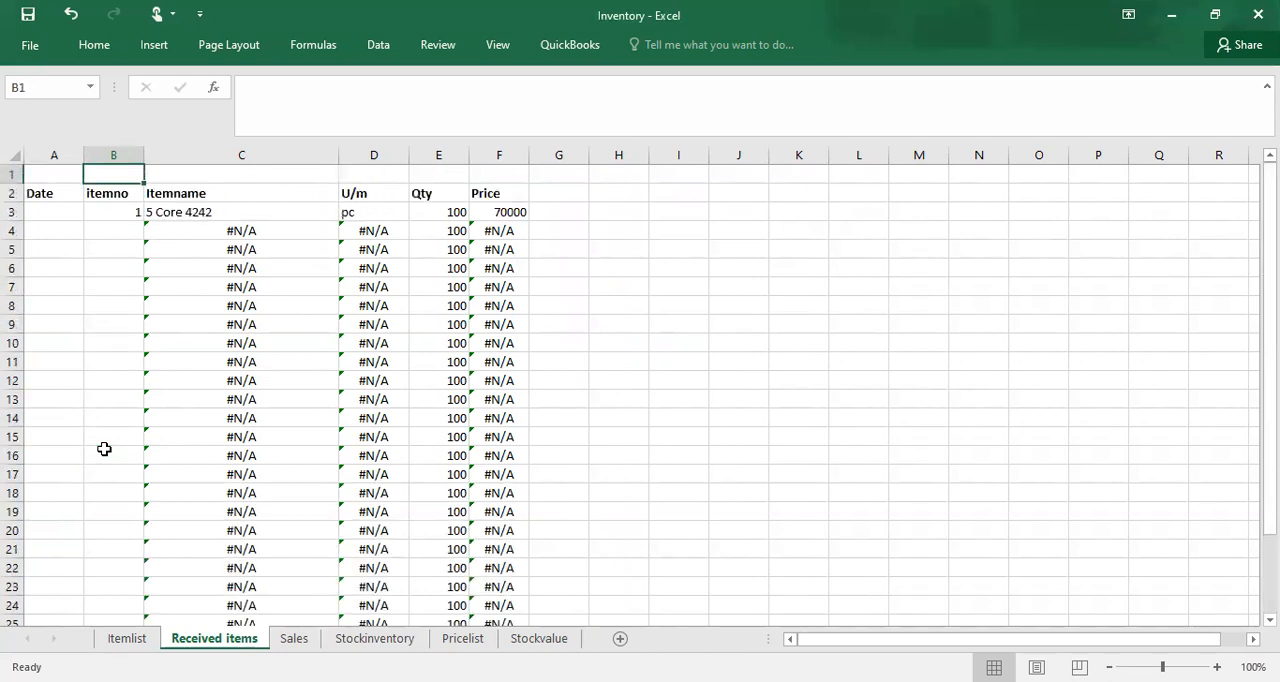
click(51, 209)
text(1)
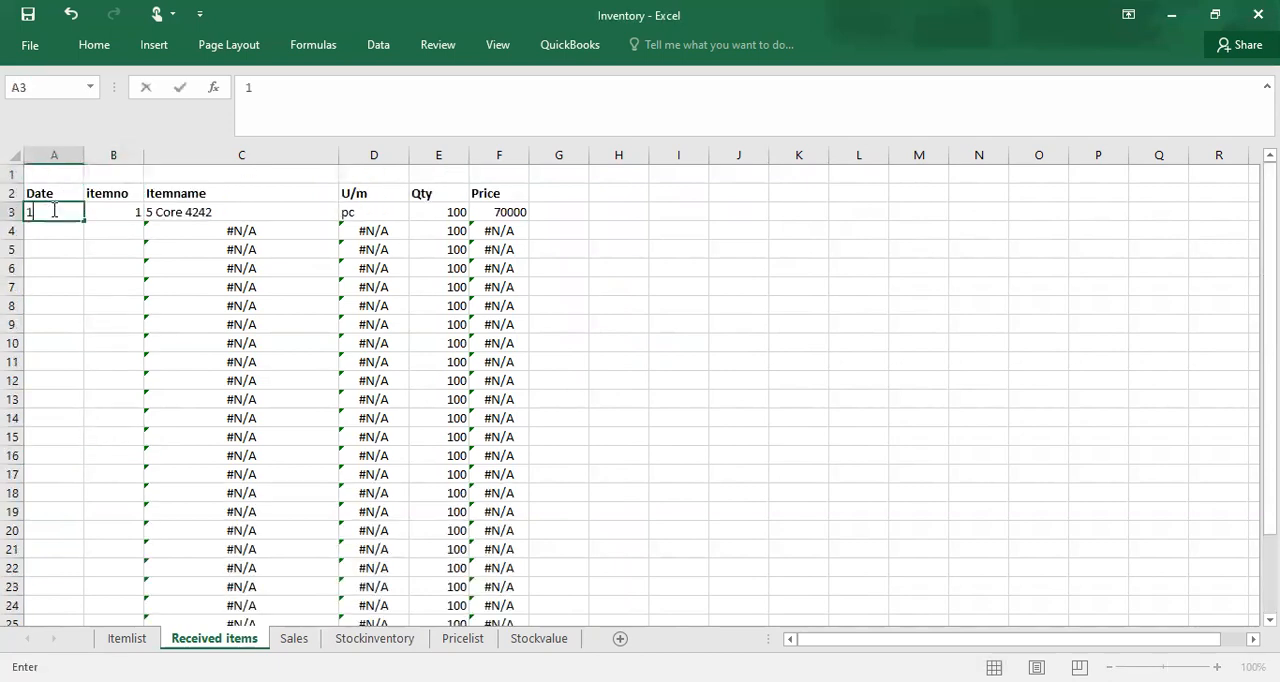
text(8-)
key(BackSpace)
key(BackSpace)
text(7-jul)
click(52, 230)
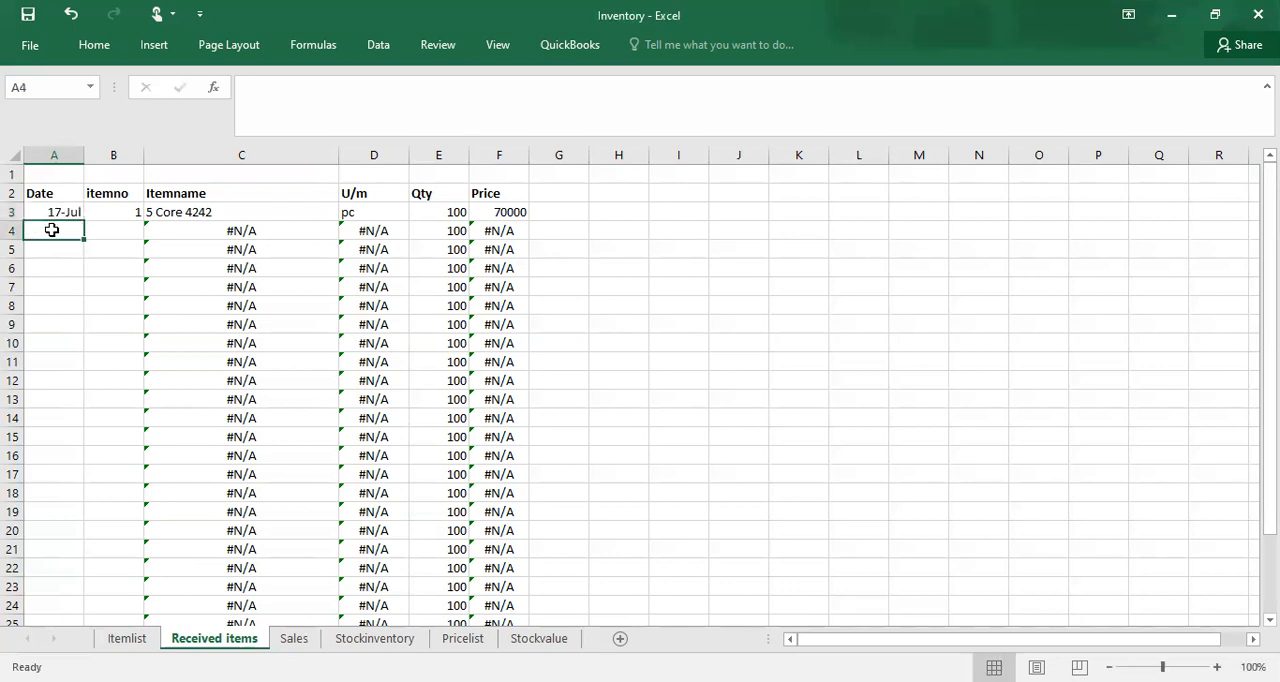
Step: Copy the date from A3 into cells A4 through A7
click(57, 212)
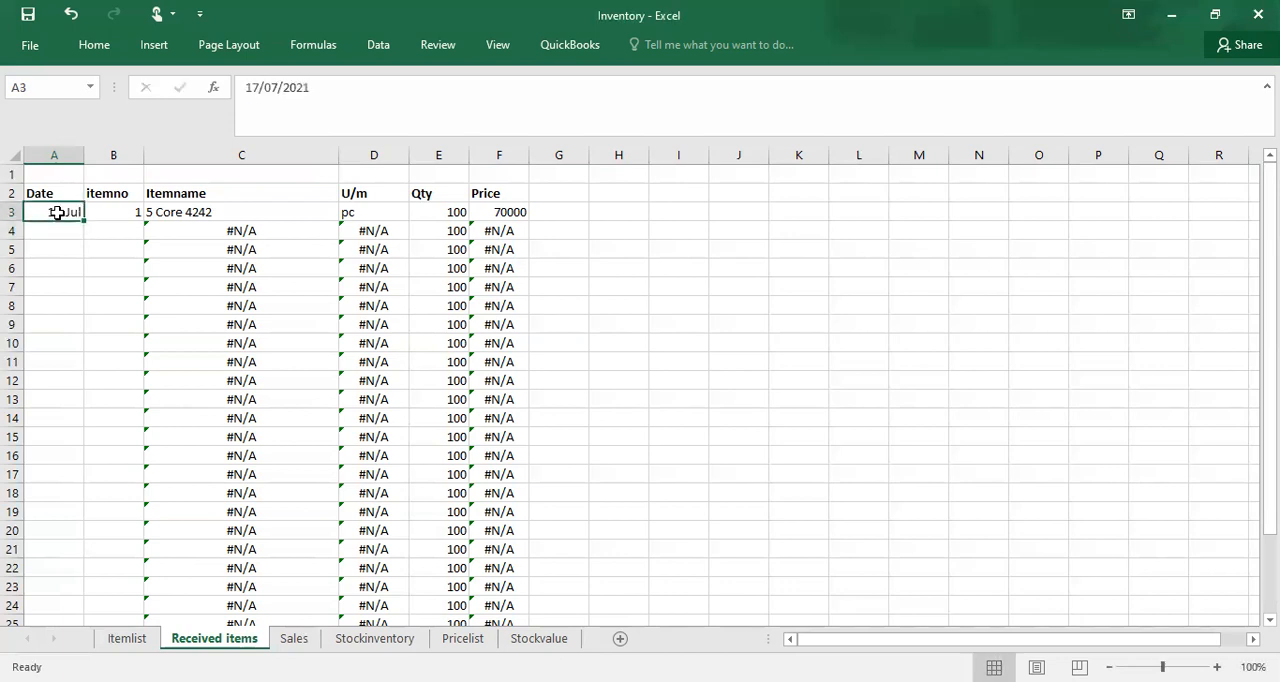
key(ctrl+c)
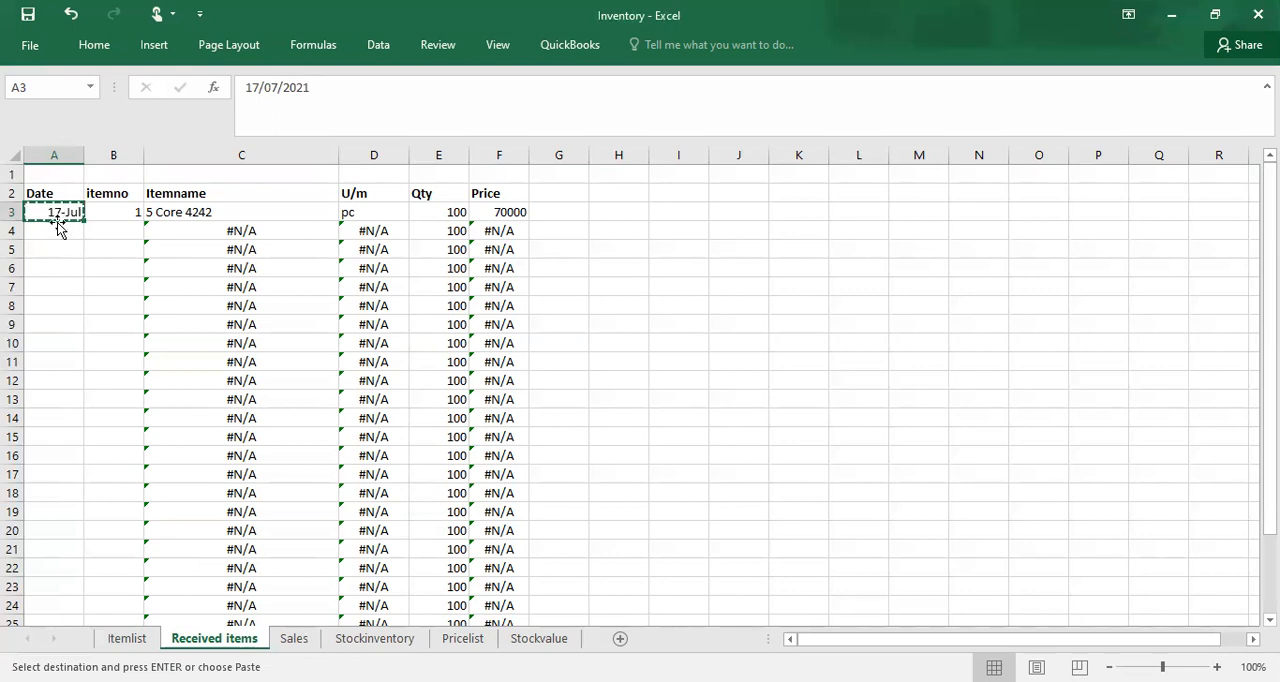
click(57, 224)
key(ctrl+v)
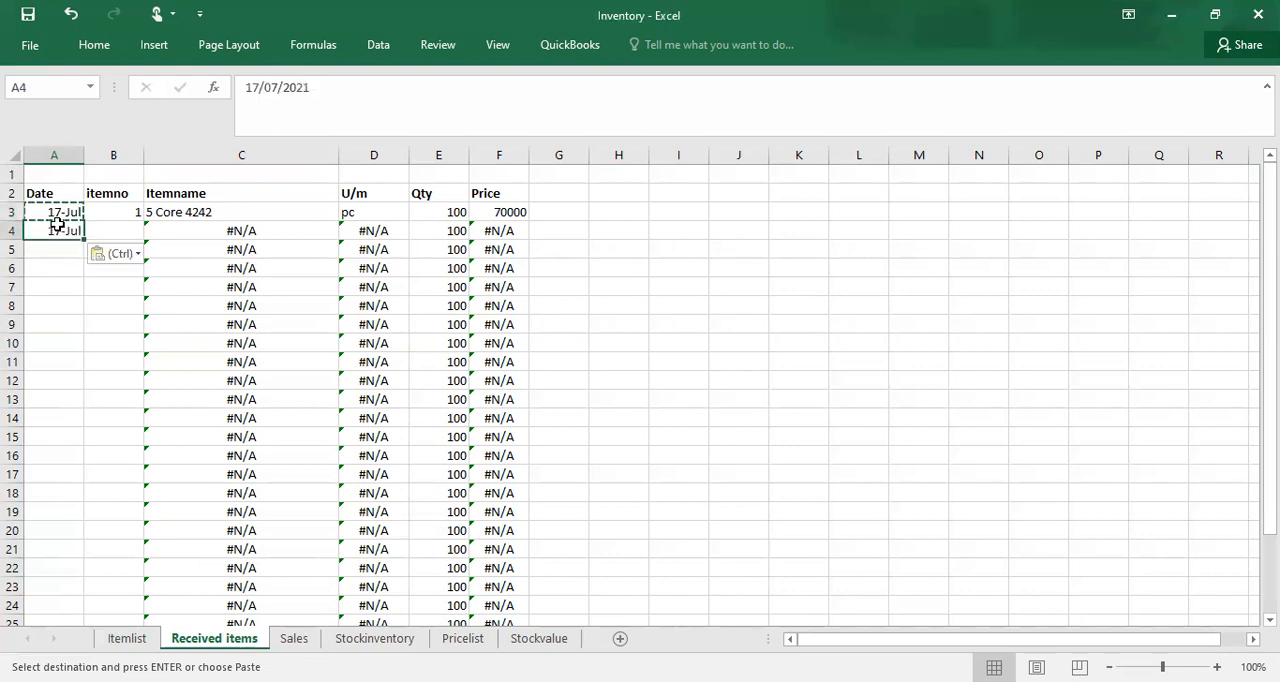
click(57, 249)
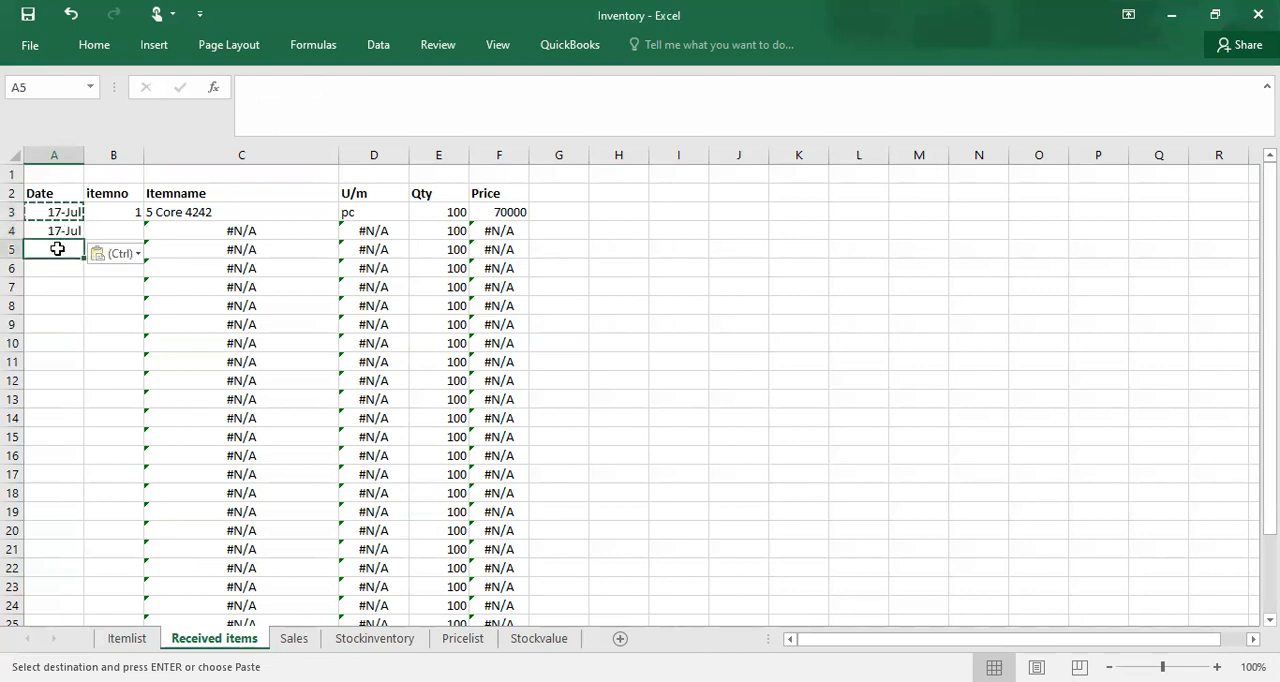
key(ctrl+v)
click(57, 267)
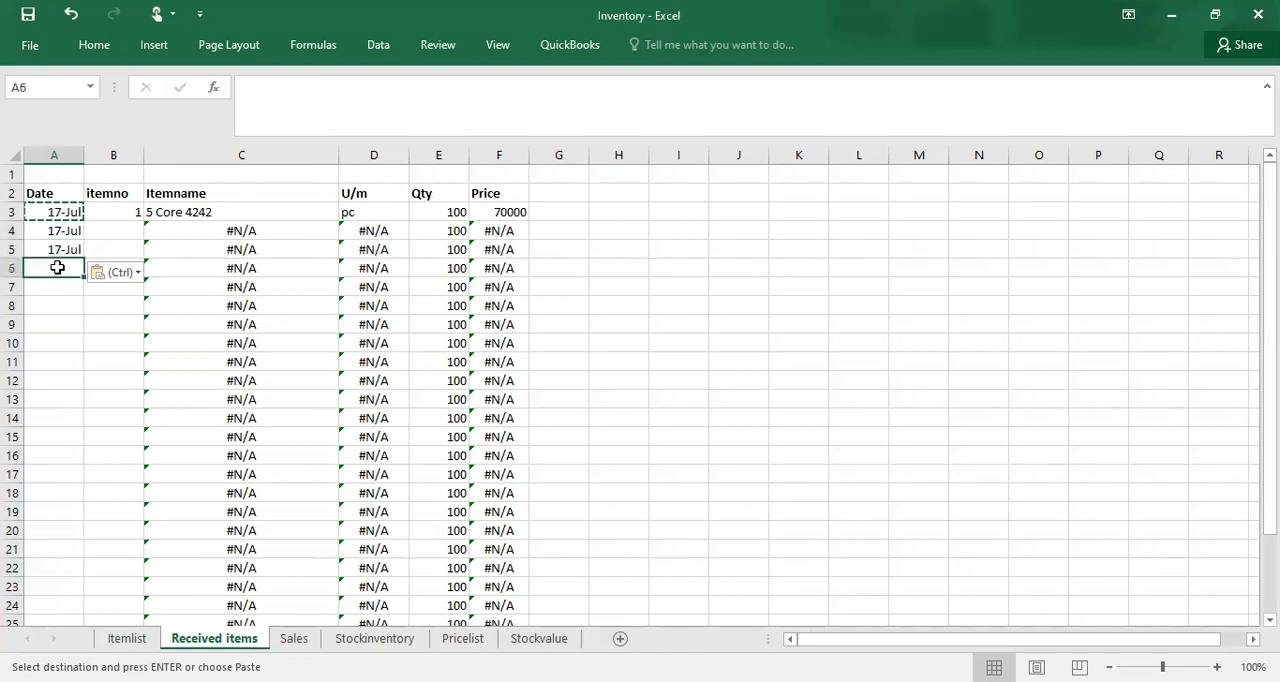
key(ctrl+v)
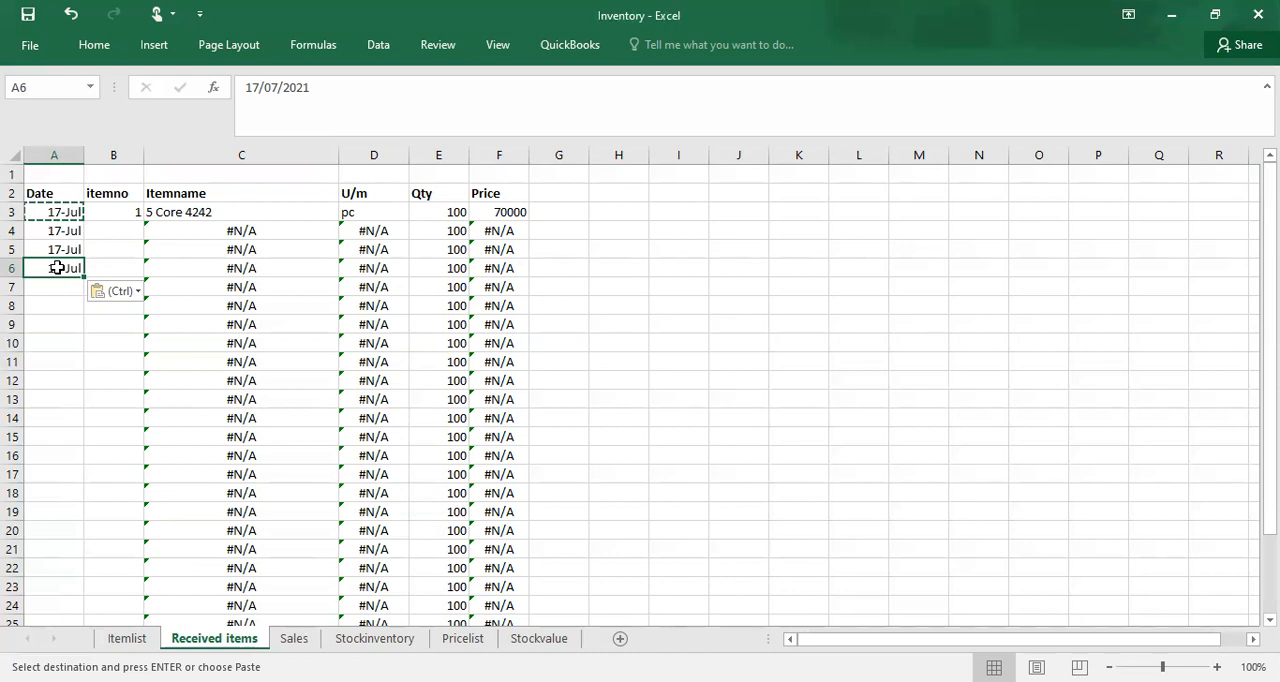
click(59, 291)
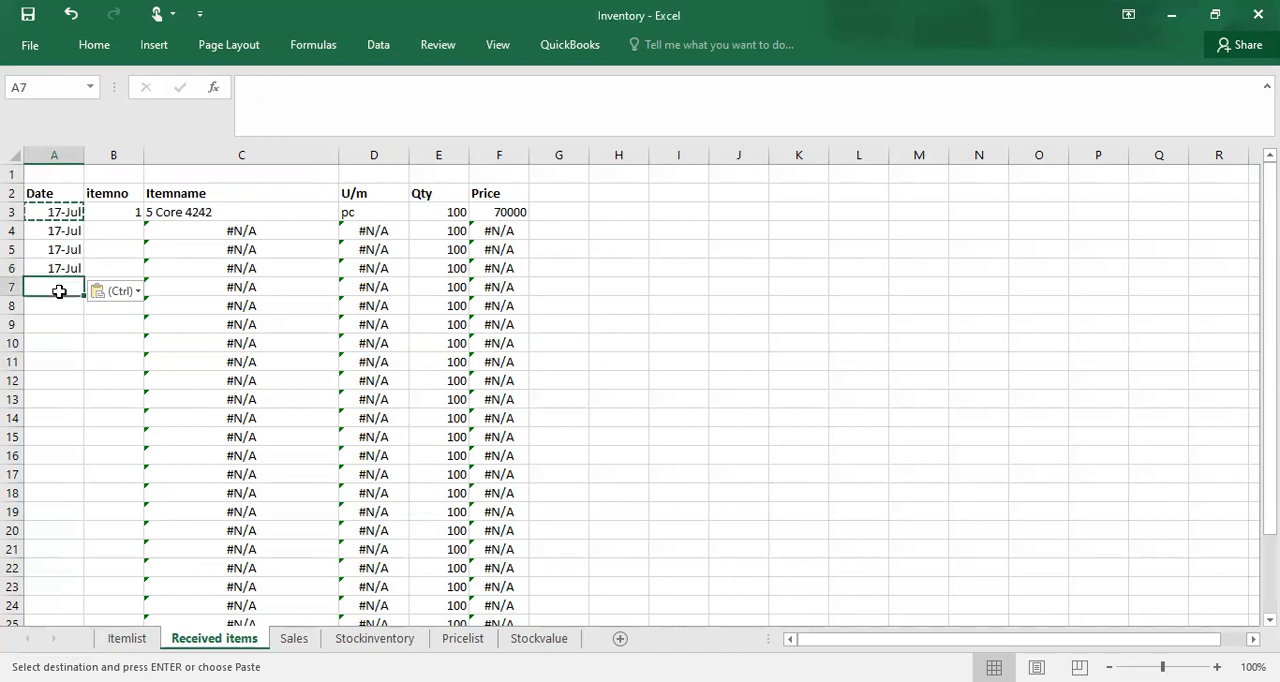
key(ctrl+v)
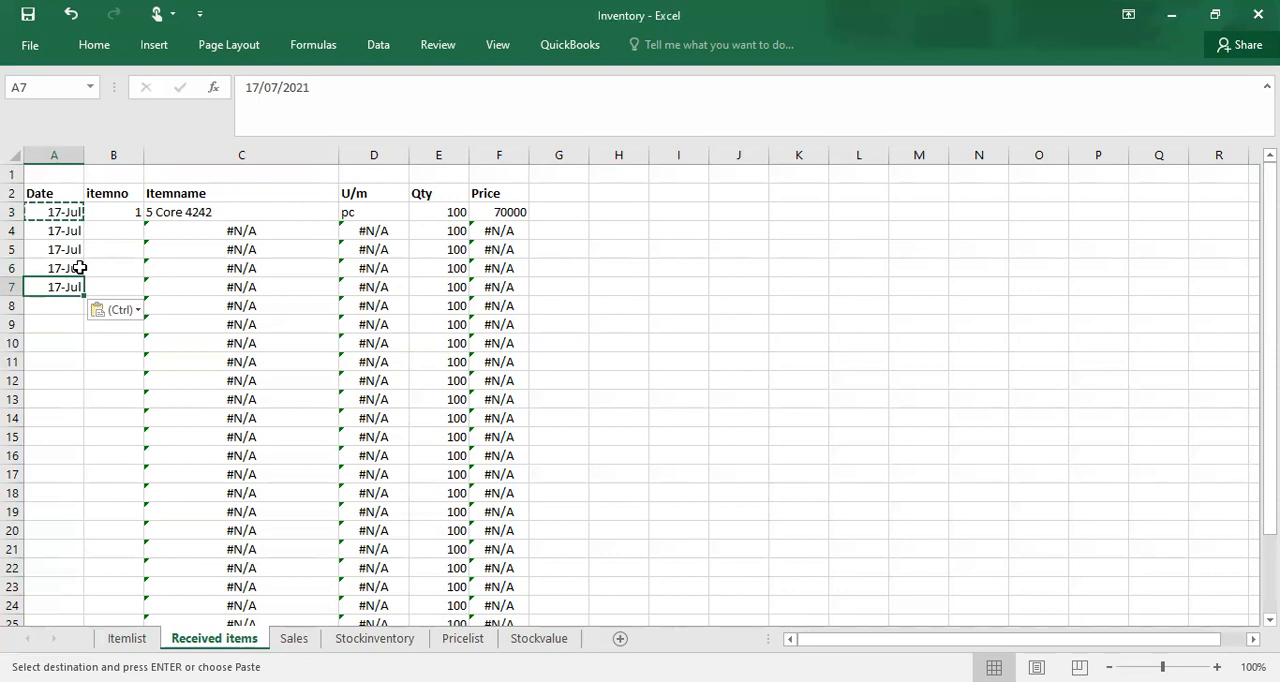
Step: Enter item number 2 in B4 and set its received quantity in E4 to 60
click(136, 233)
text(2)
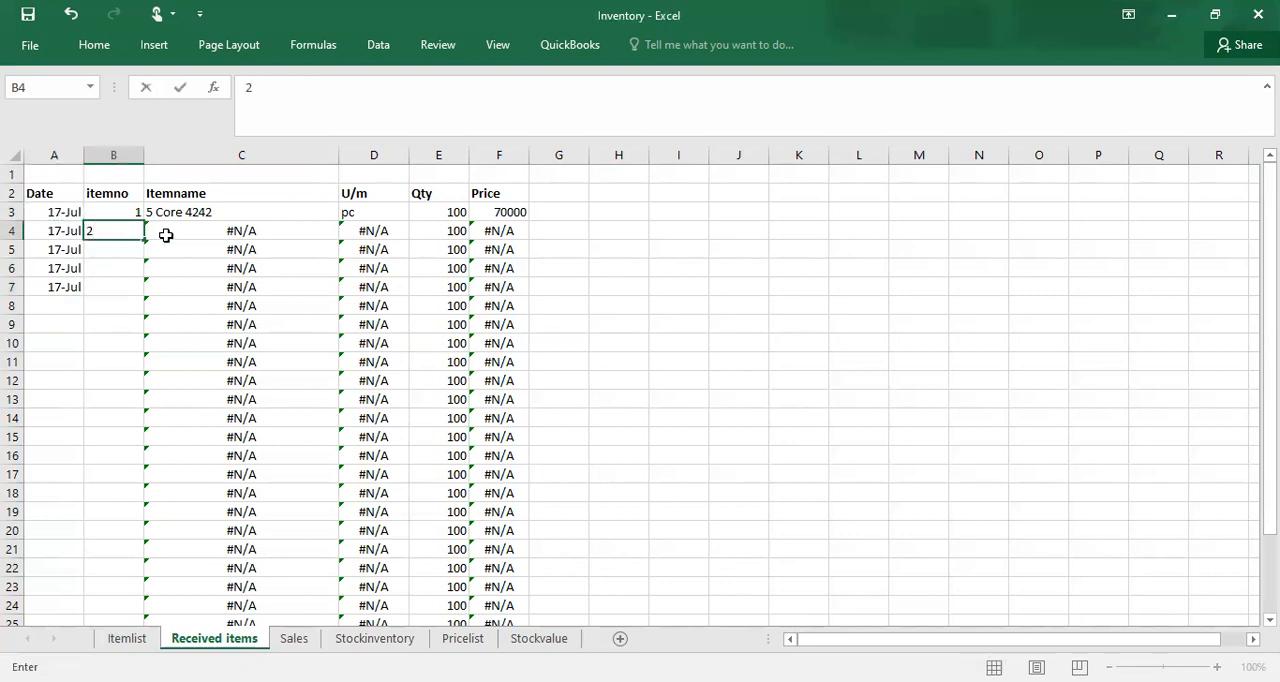
click(168, 241)
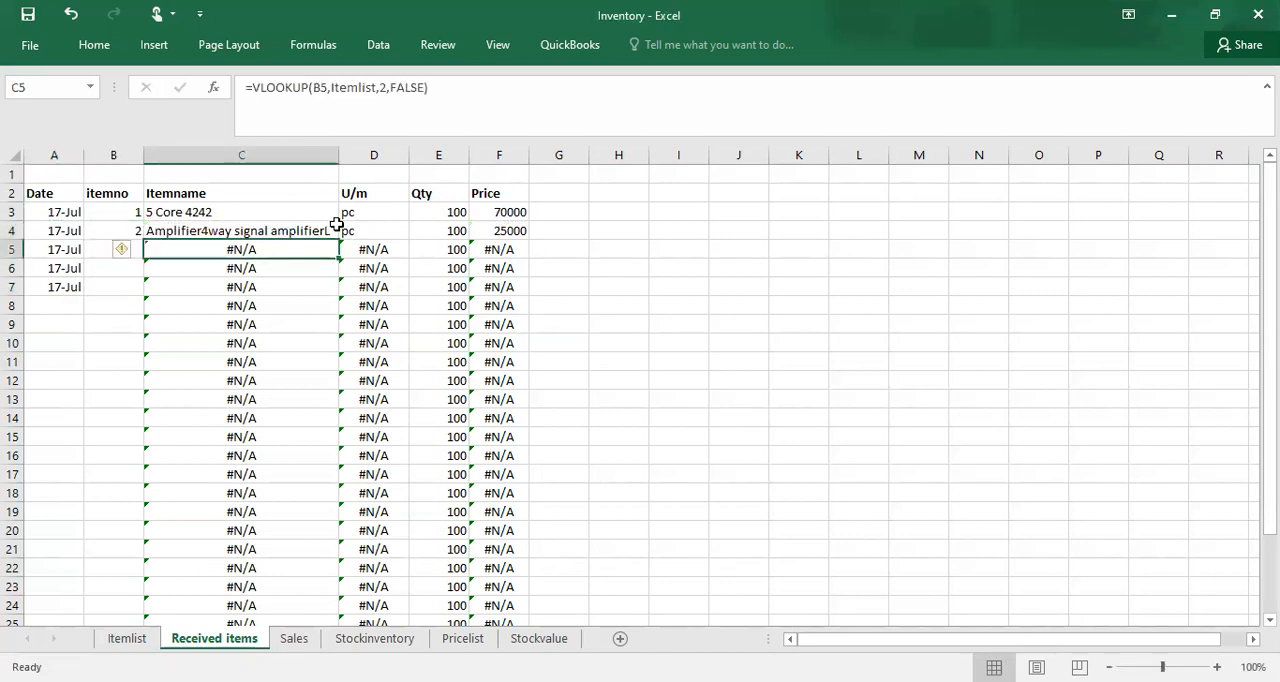
click(432, 235)
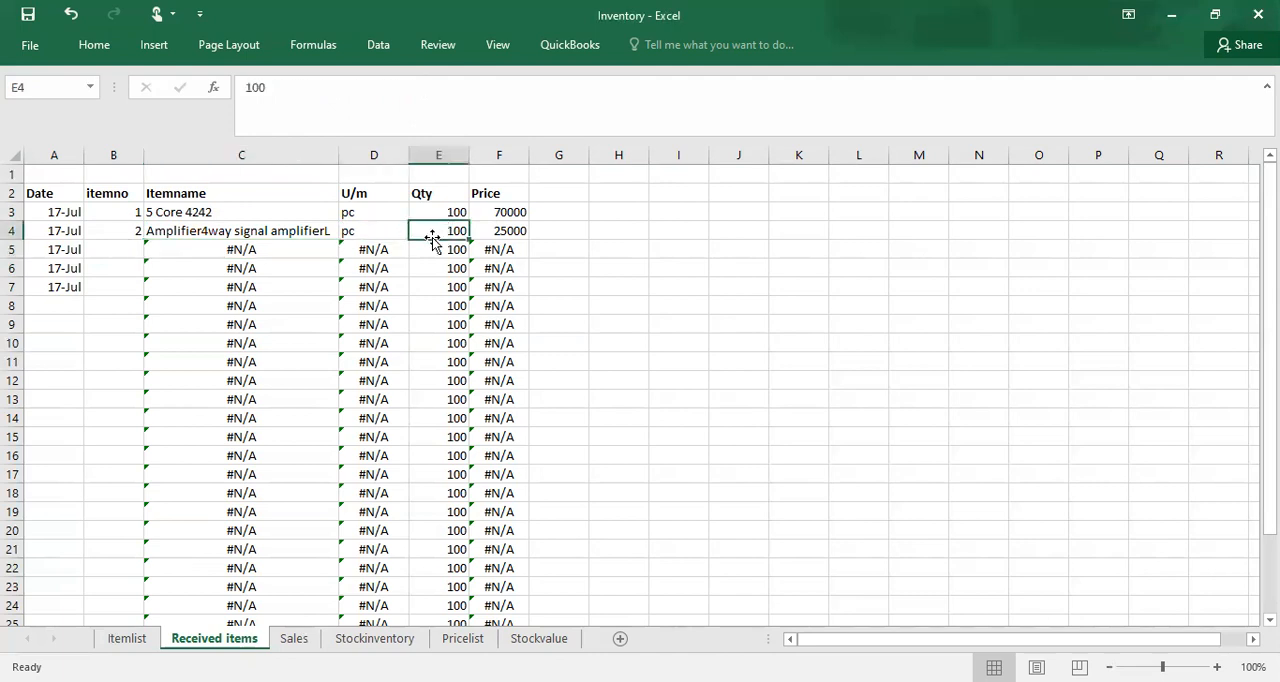
text(1)
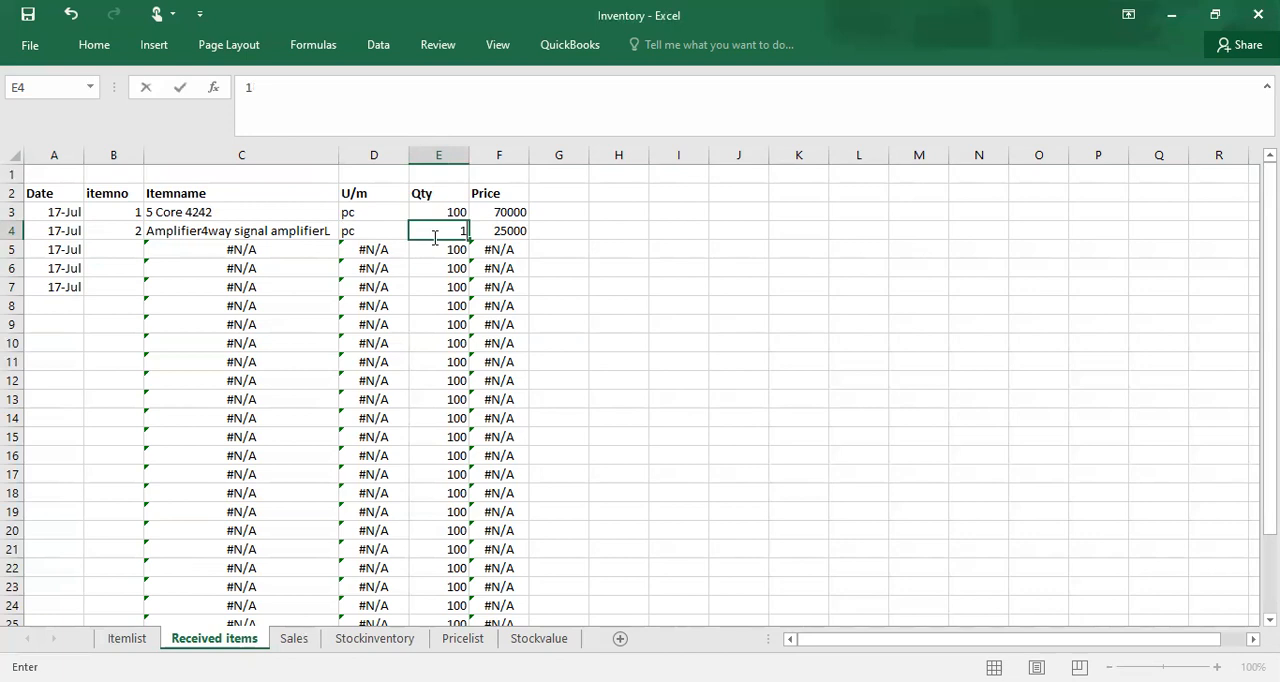
key(BackSpace)
text(60)
click(434, 261)
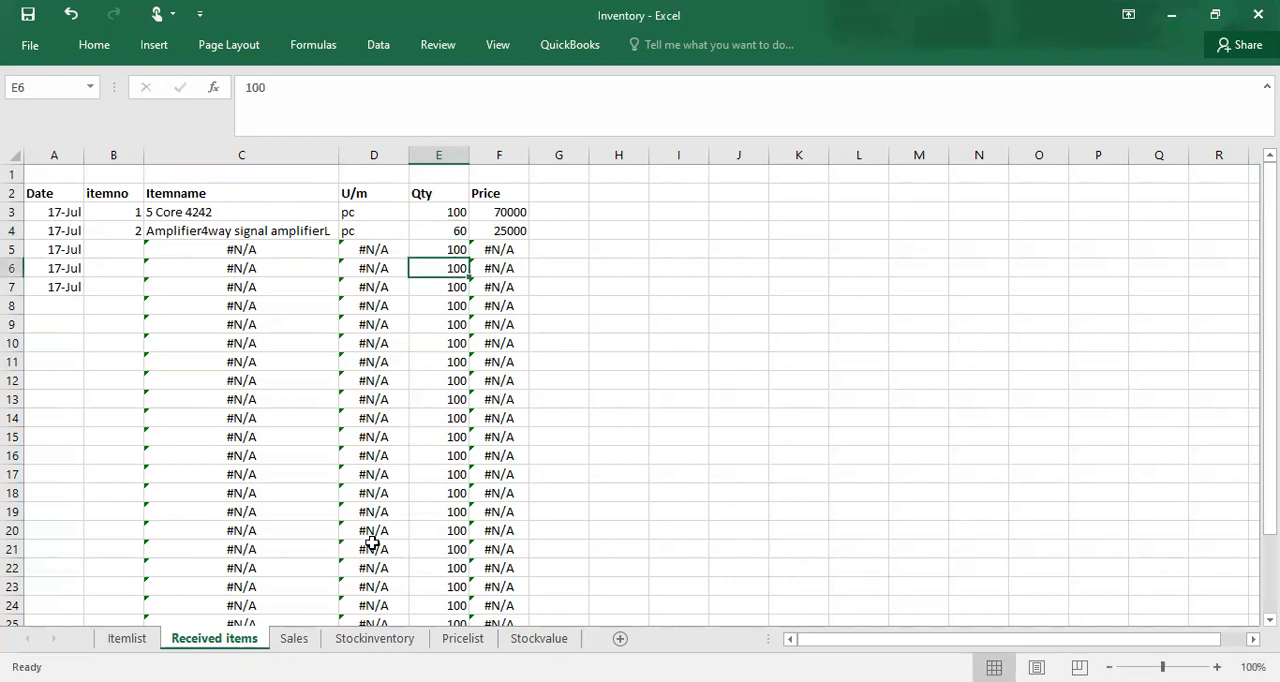
Step: Compare item 2's received quantity on the Received items sheet with its row on the Stockinventory sheet
key(ctrl+Page_Down)
key(ctrl+Page_Down)
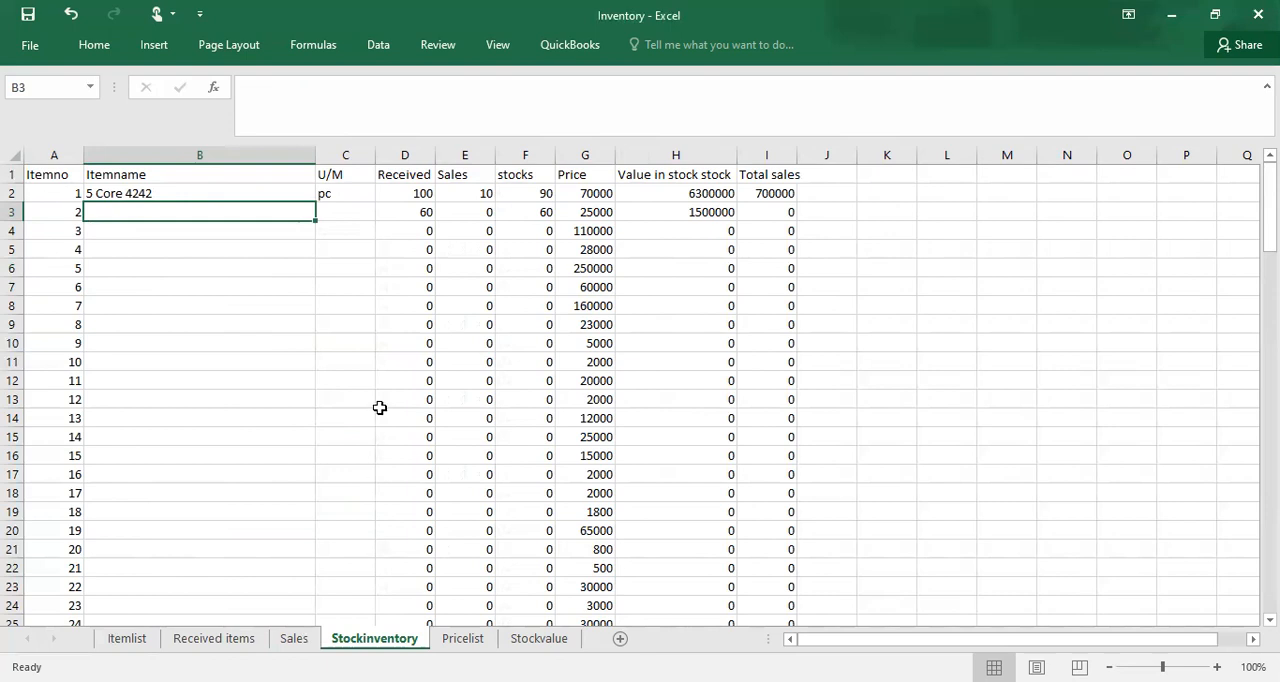
double_click(375, 639)
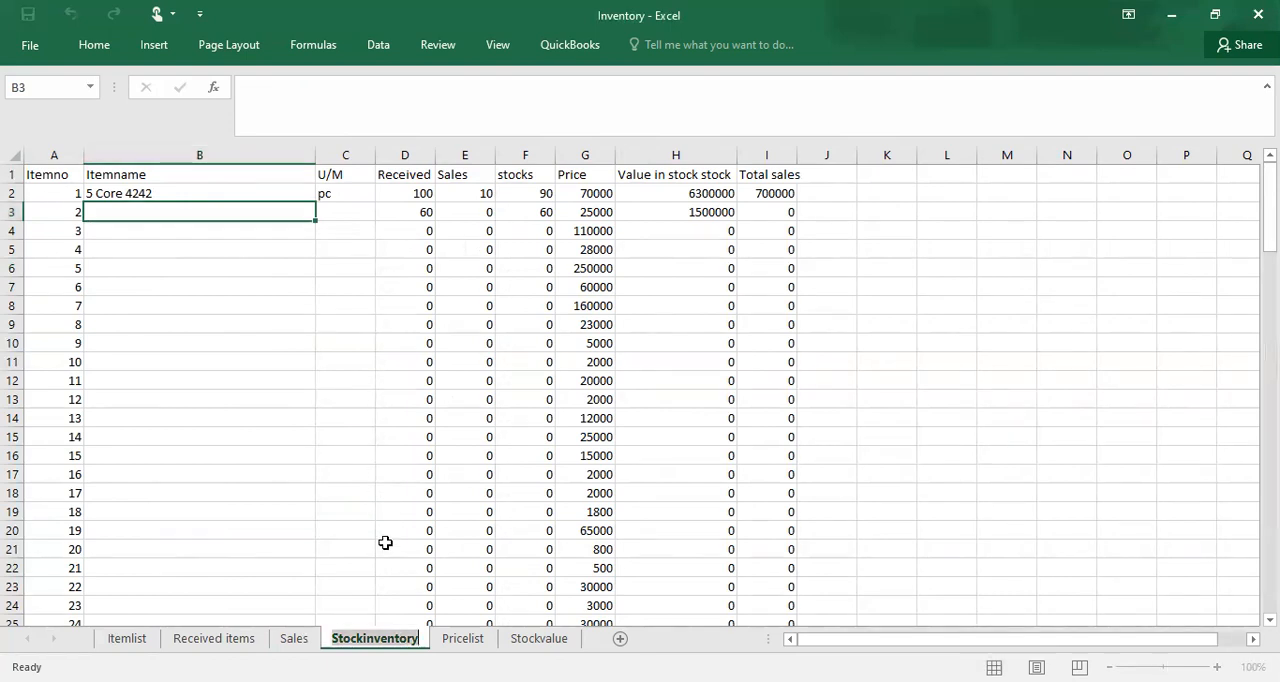
click(213, 638)
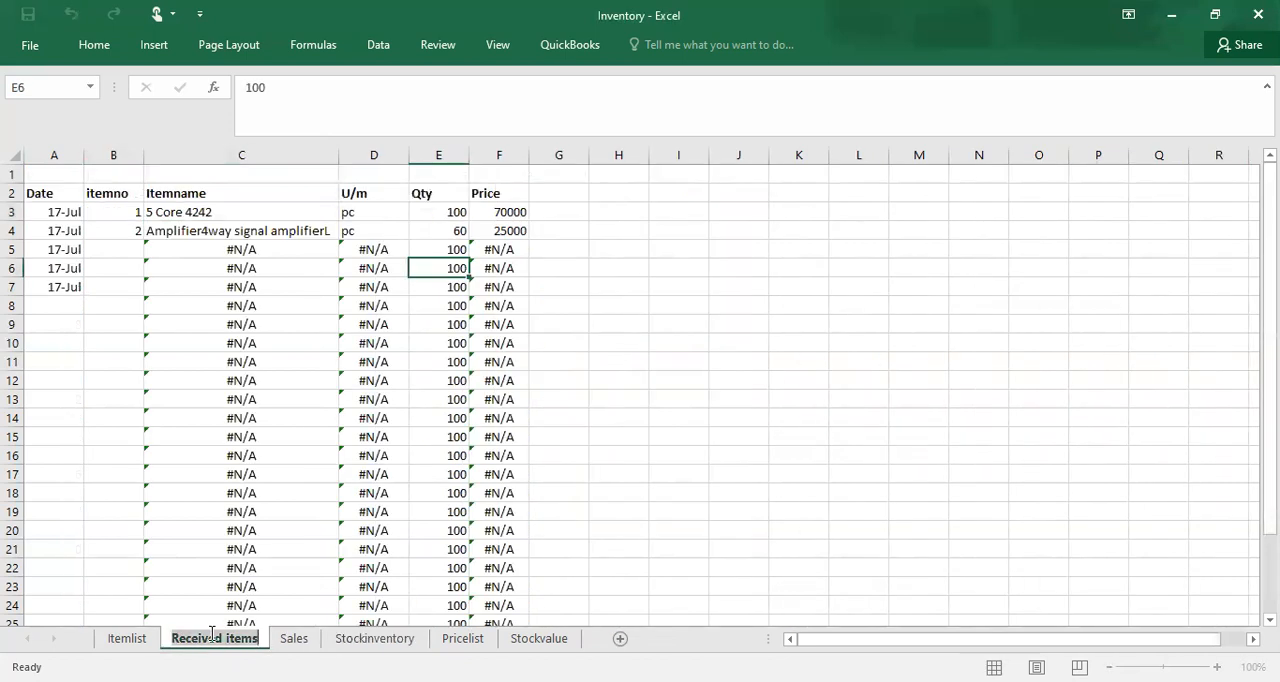
click(177, 232)
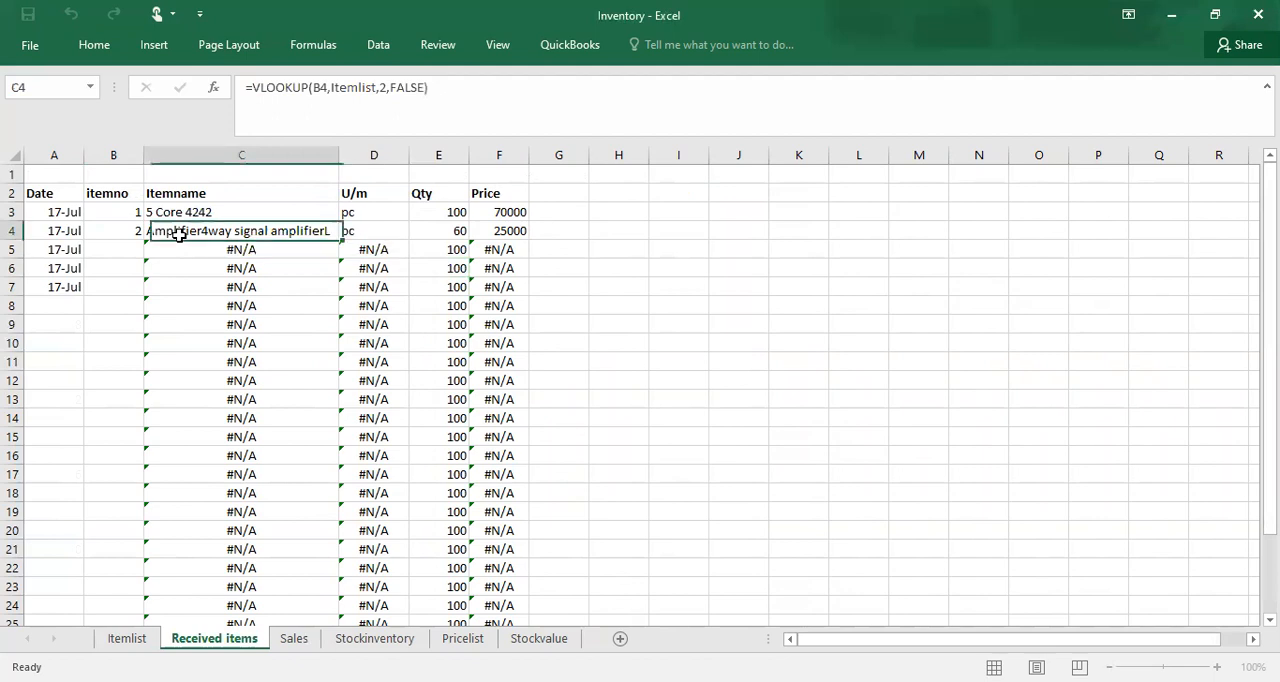
click(443, 236)
click(450, 252)
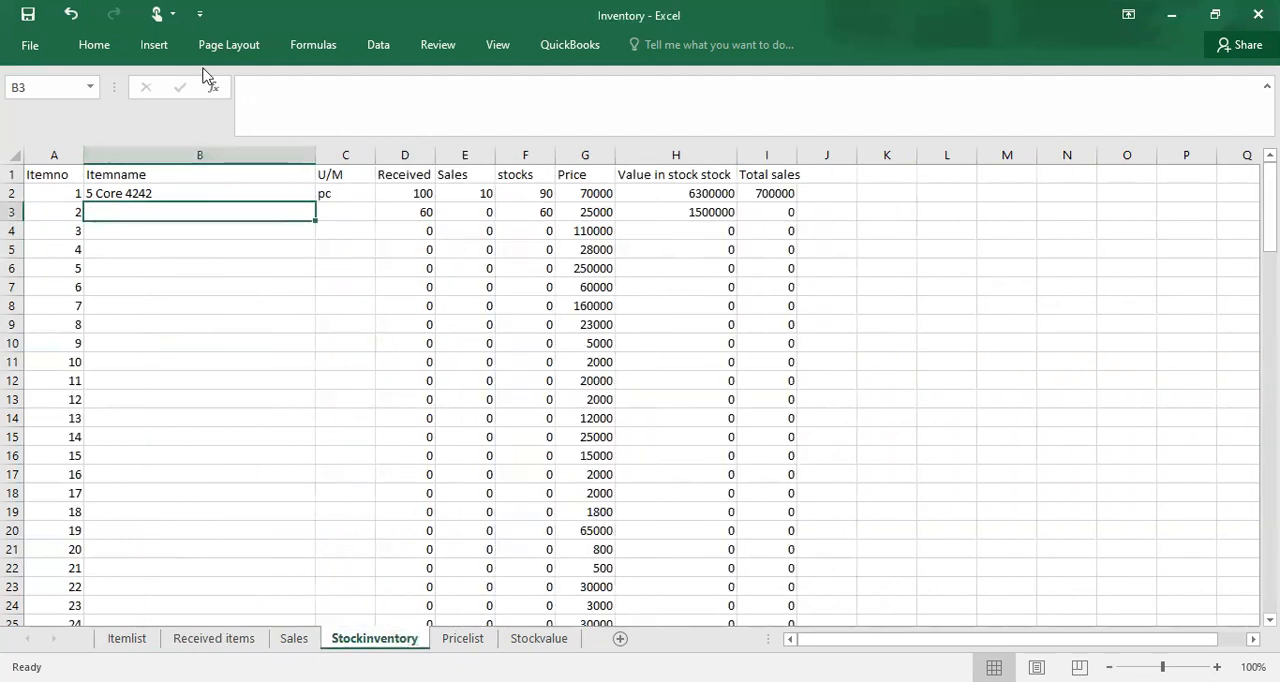
Step: Fill the item name lookup formula from B2 down to B26 on the Stockinventory sheet
click(164, 231)
click(166, 211)
click(222, 192)
drag(315, 206, 251, 571)
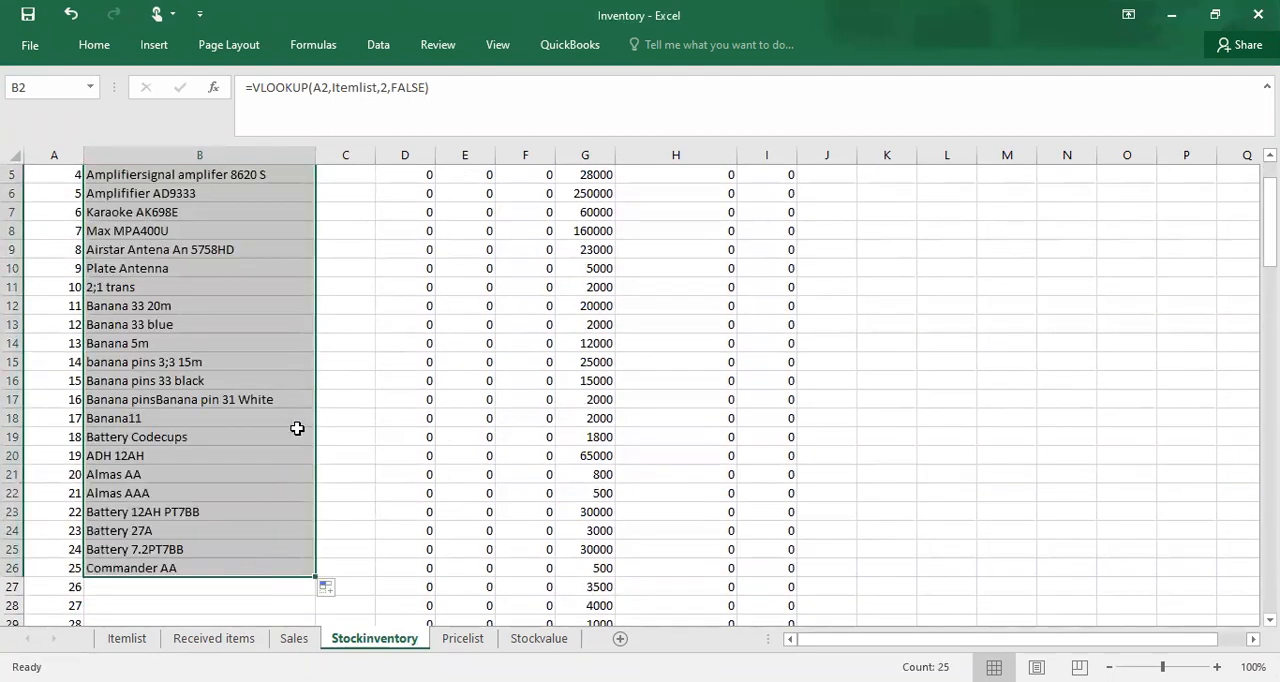
click(271, 350)
key(Up)
key(Up)
key(Up)
key(Up)
key(Up)
key(Up)
key(Up)
key(Up)
key(Up)
key(Up)
key(Up)
key(Up)
key(Up)
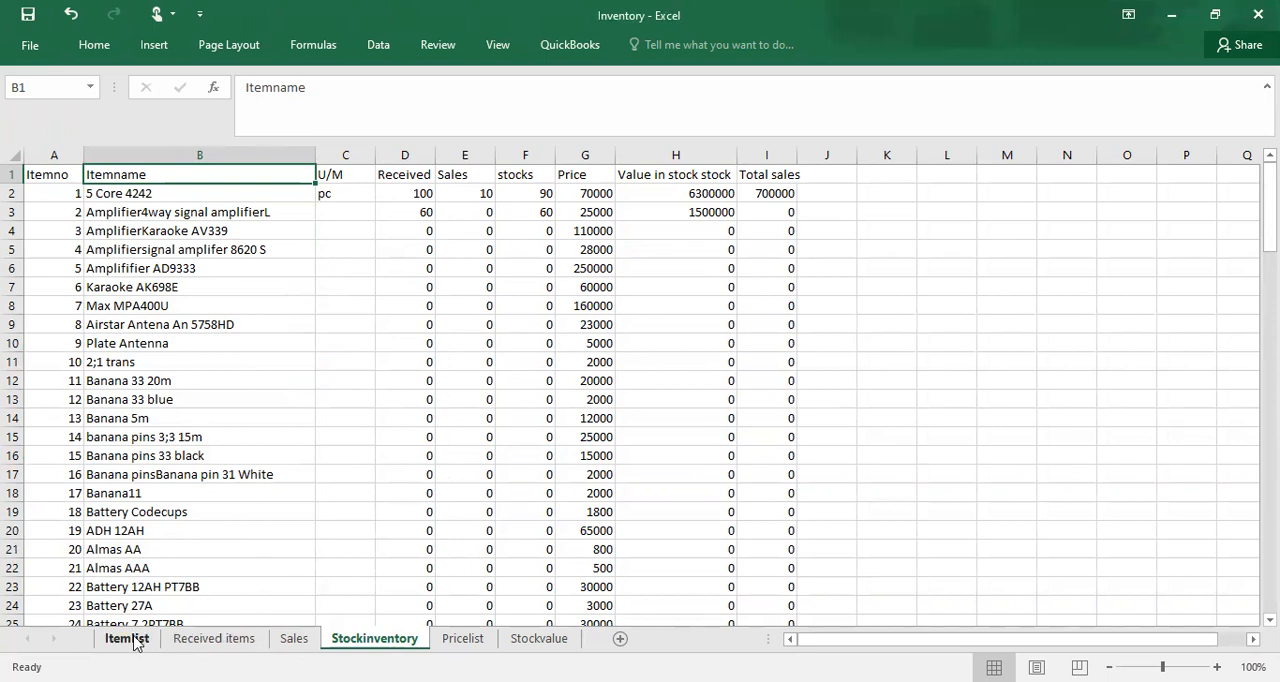
Step: Clear the received quantities in cells E5 through E25 on the Received items sheet
click(200, 640)
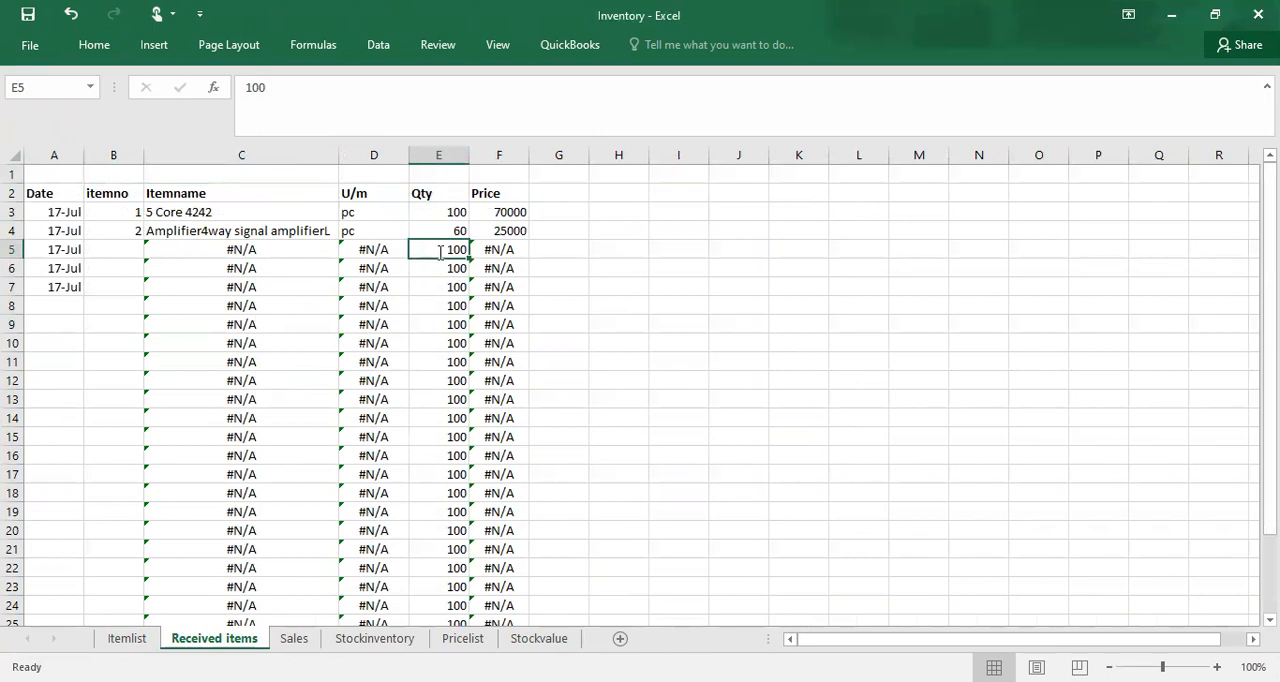
key(BackSpace)
drag(468, 260, 468, 571)
click(627, 308)
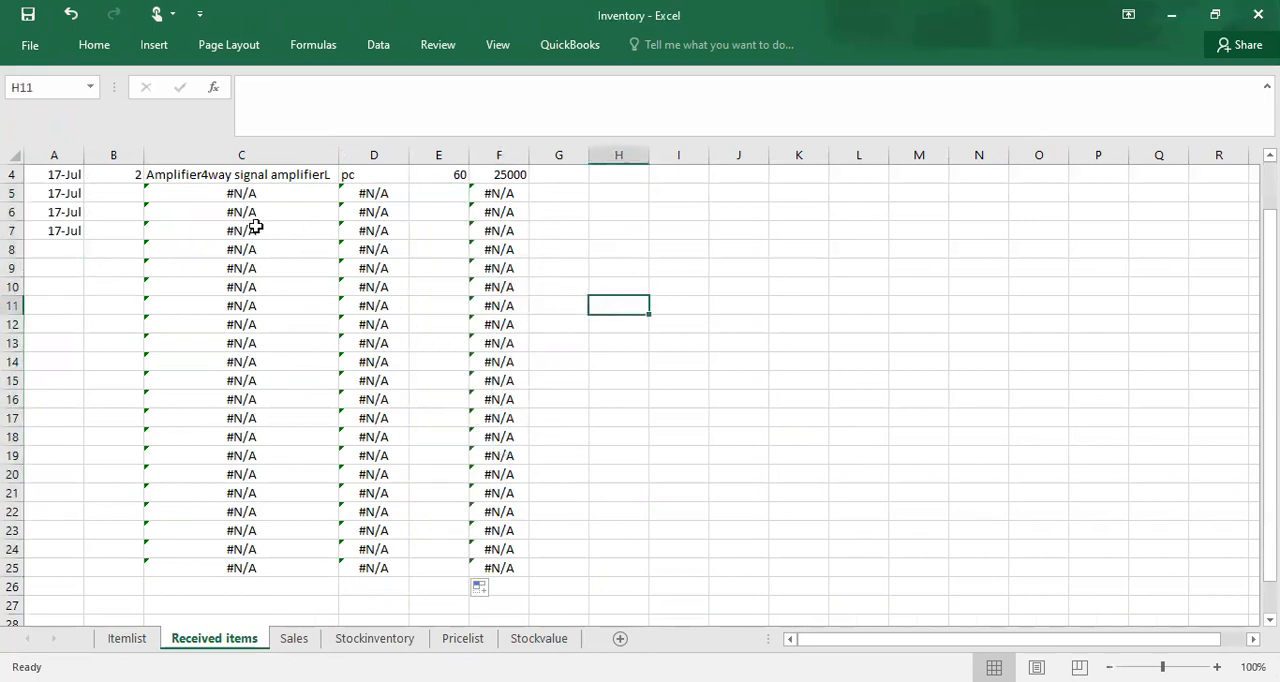
Step: Enter item number 3 in B5 with a received quantity of 150 in E5, and check its row on the Stockinventory sheet
click(194, 228)
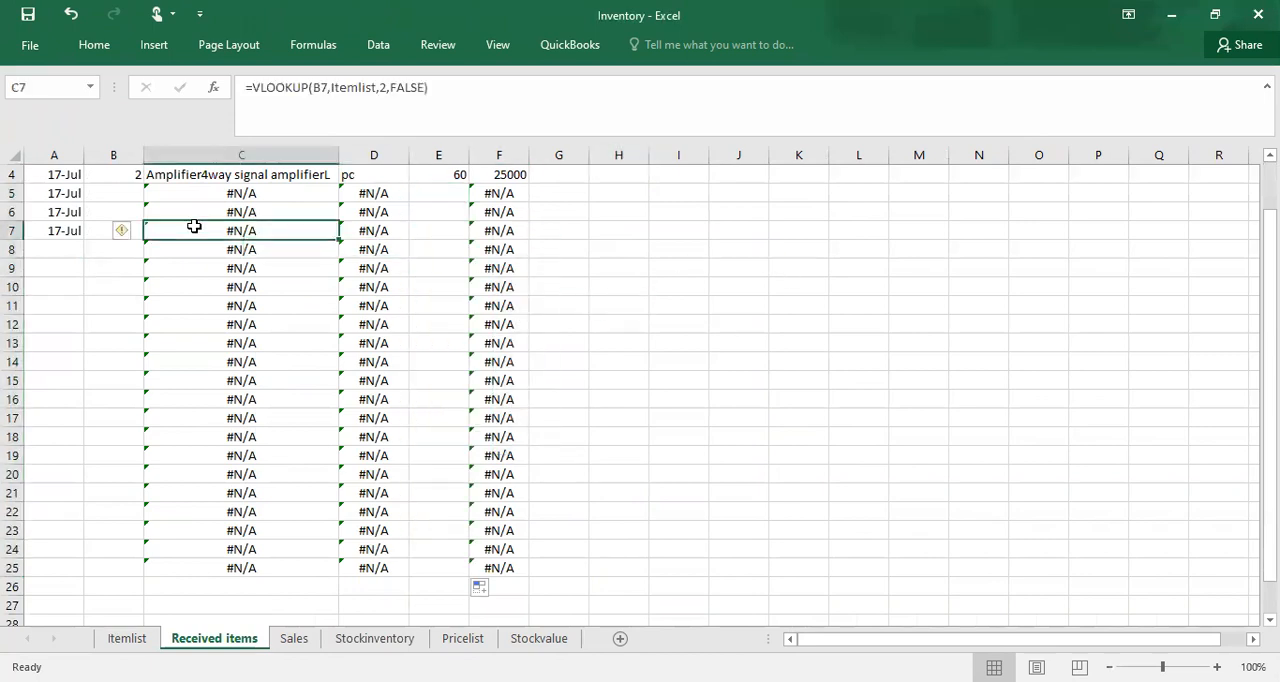
click(123, 190)
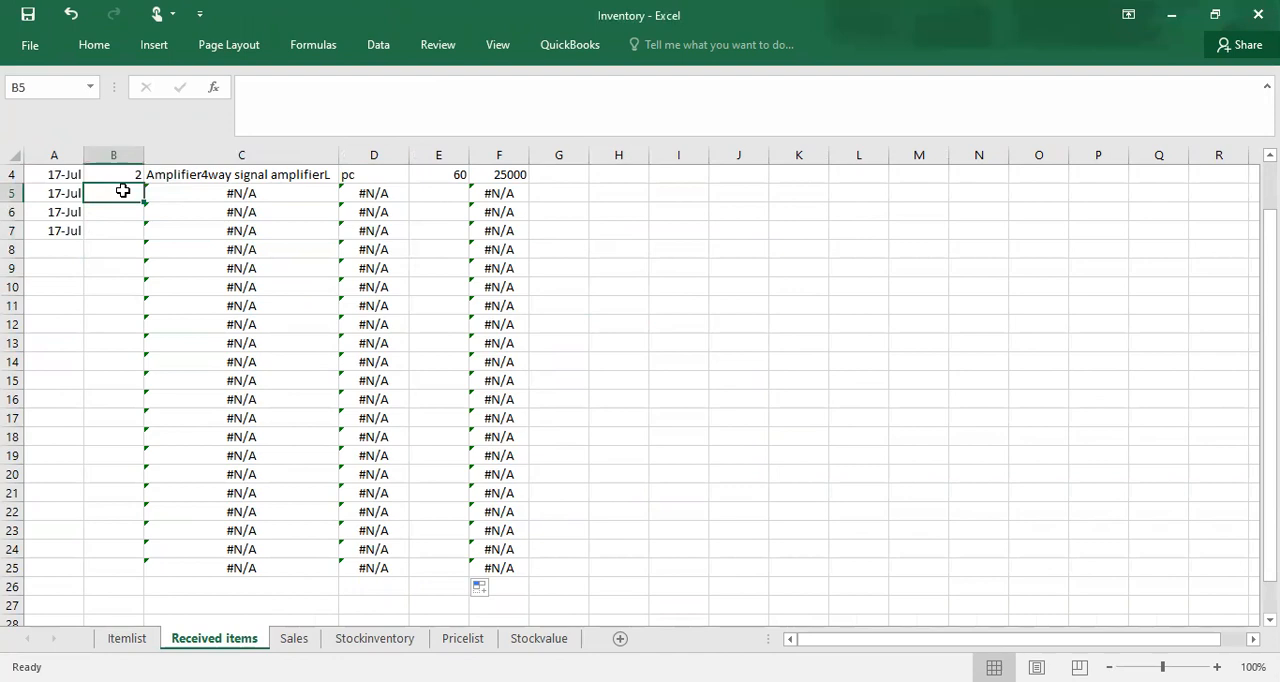
text(3)
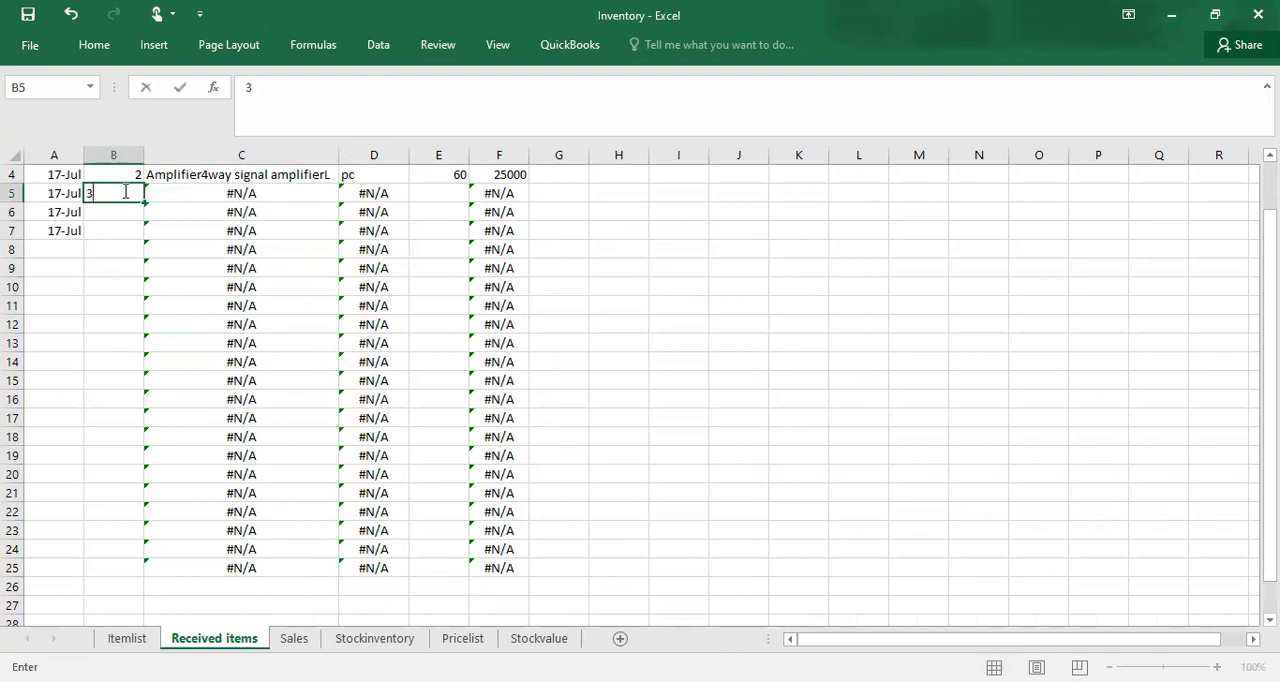
click(118, 213)
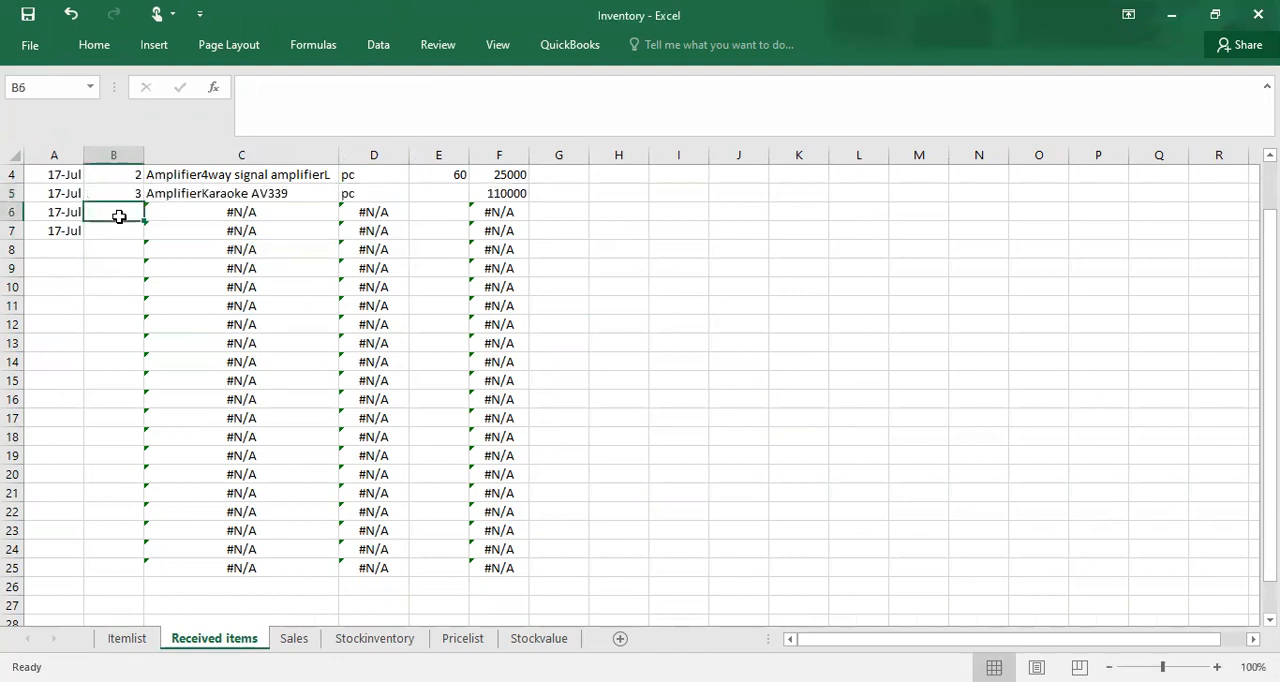
click(445, 198)
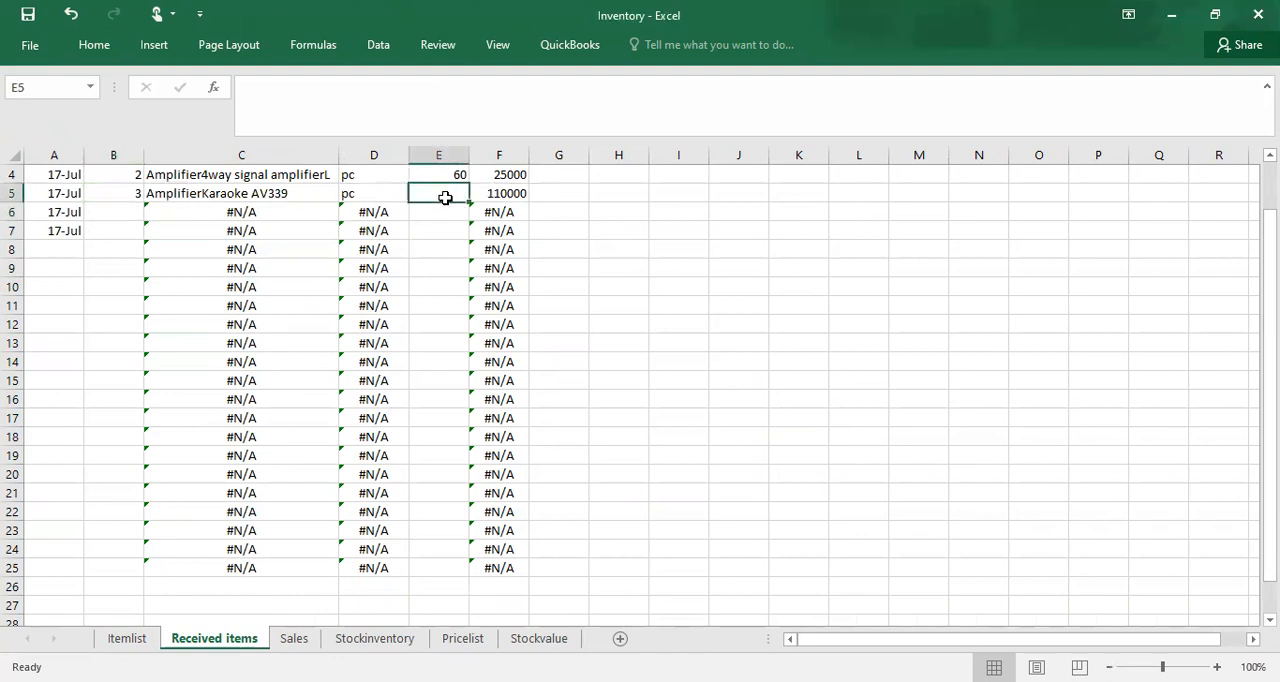
text(150)
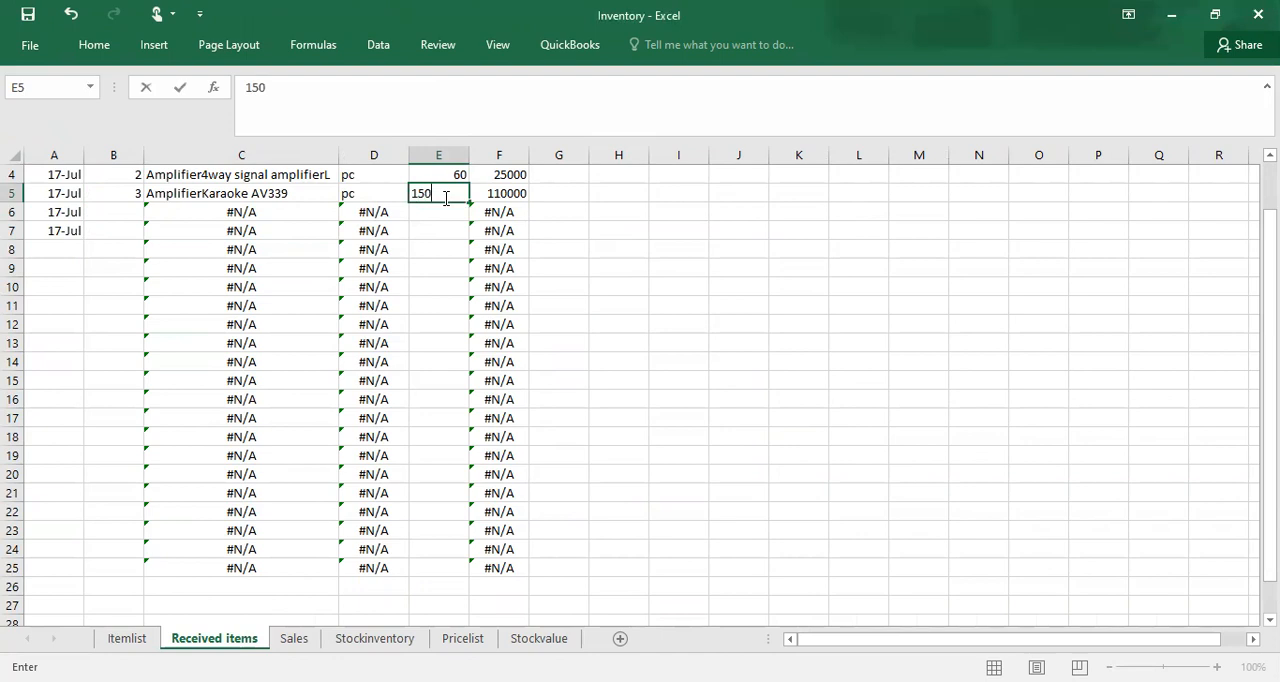
click(372, 638)
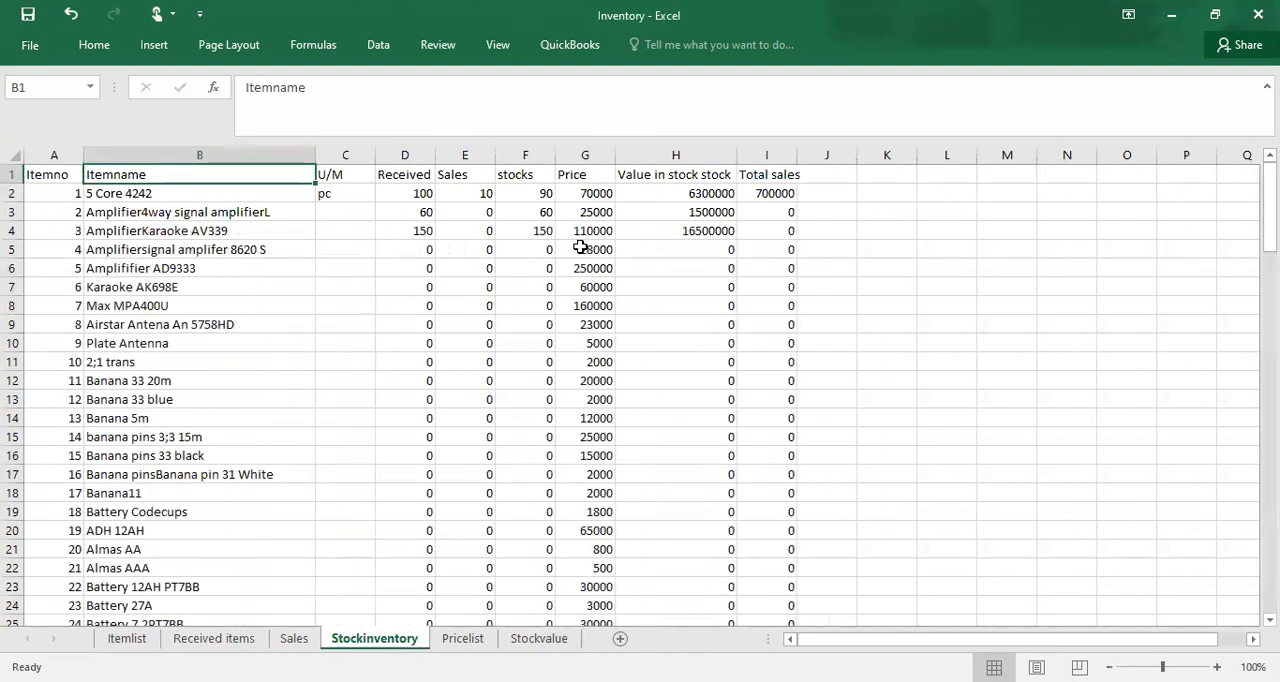
Step: On the Received items sheet, enter item number 10 in B6 and set its received quantity in E6 to 20
click(199, 638)
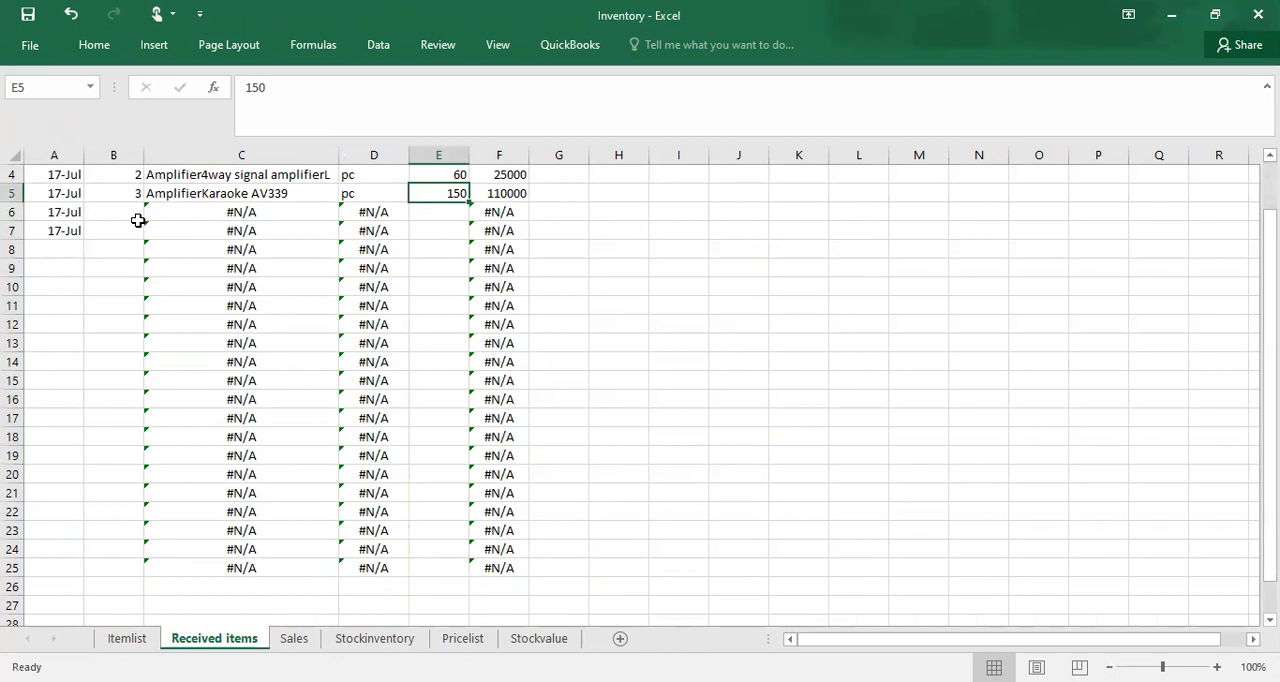
click(133, 222)
click(133, 212)
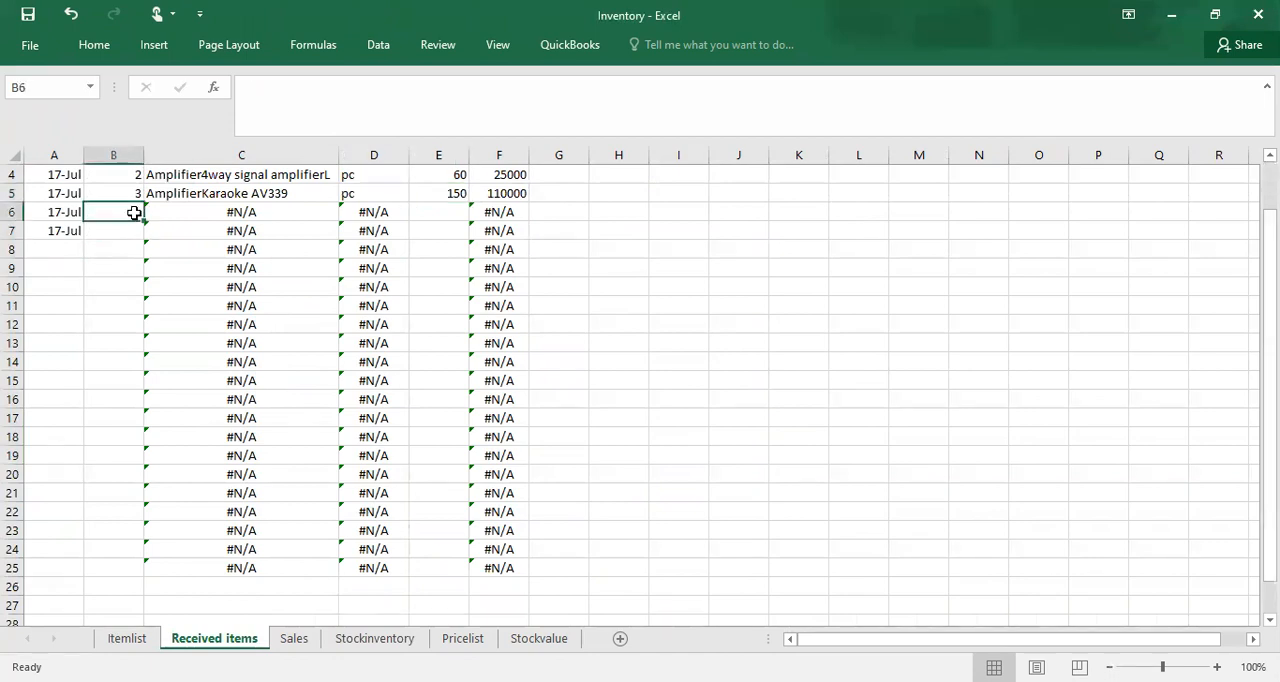
text(10)
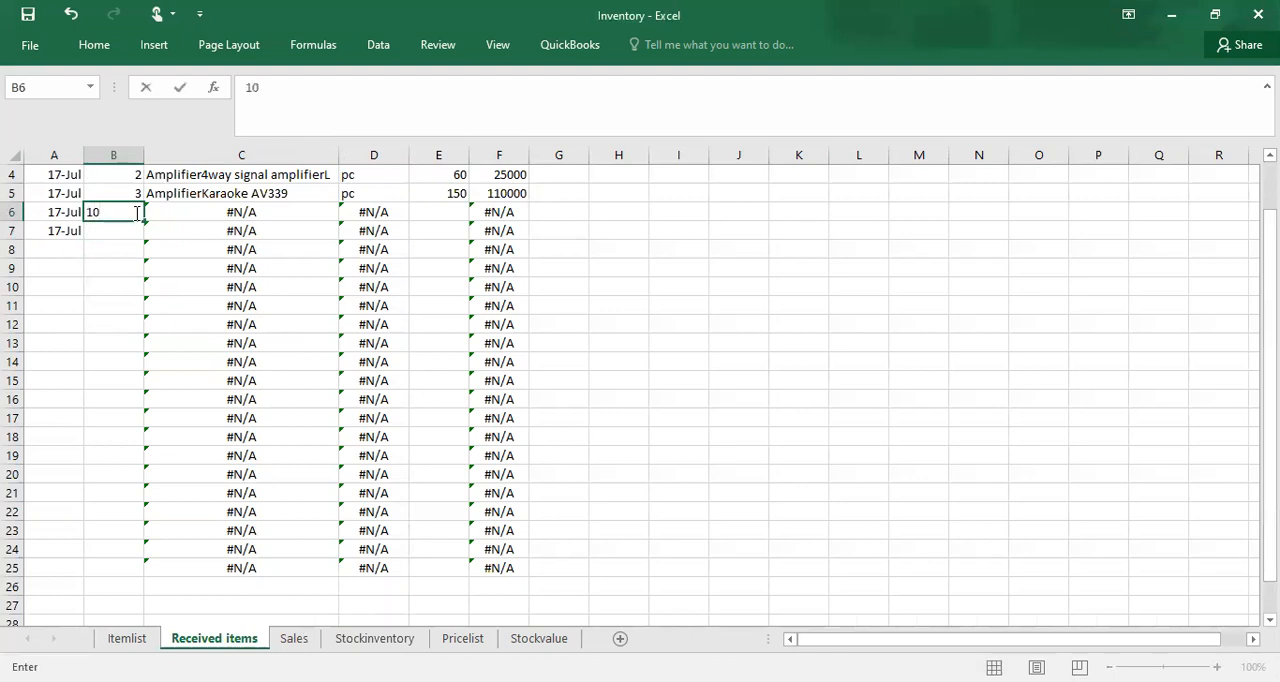
click(120, 266)
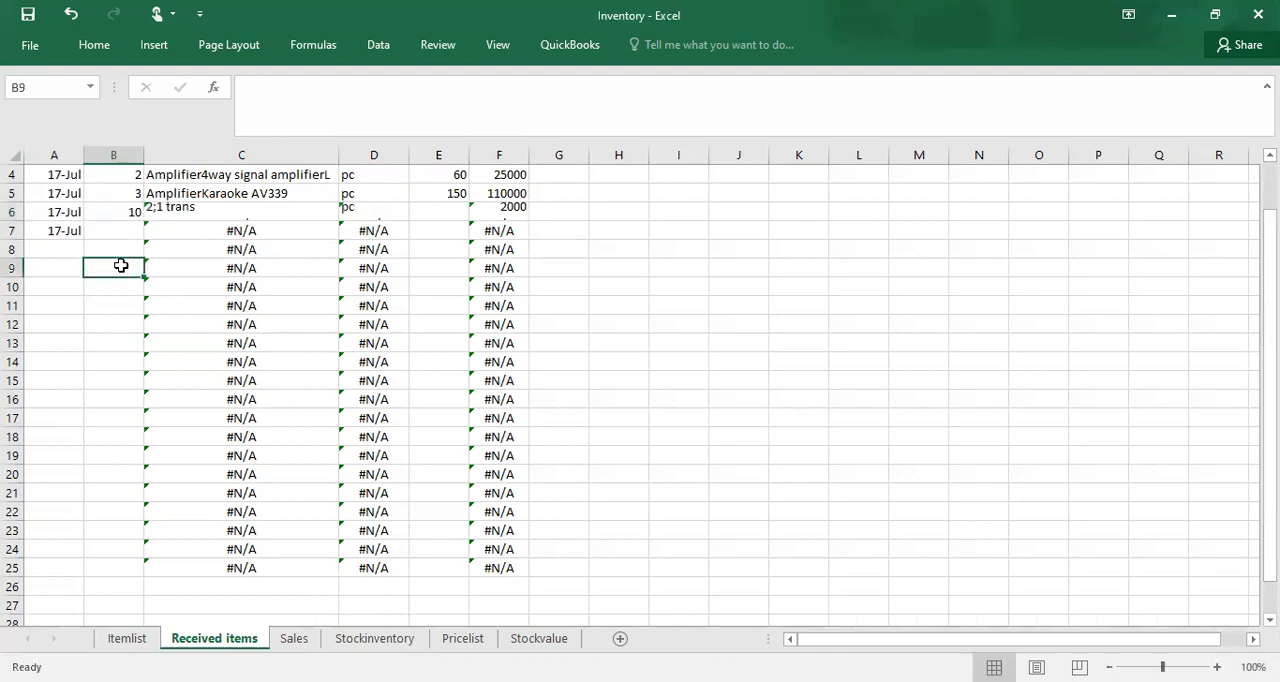
click(447, 213)
text(20)
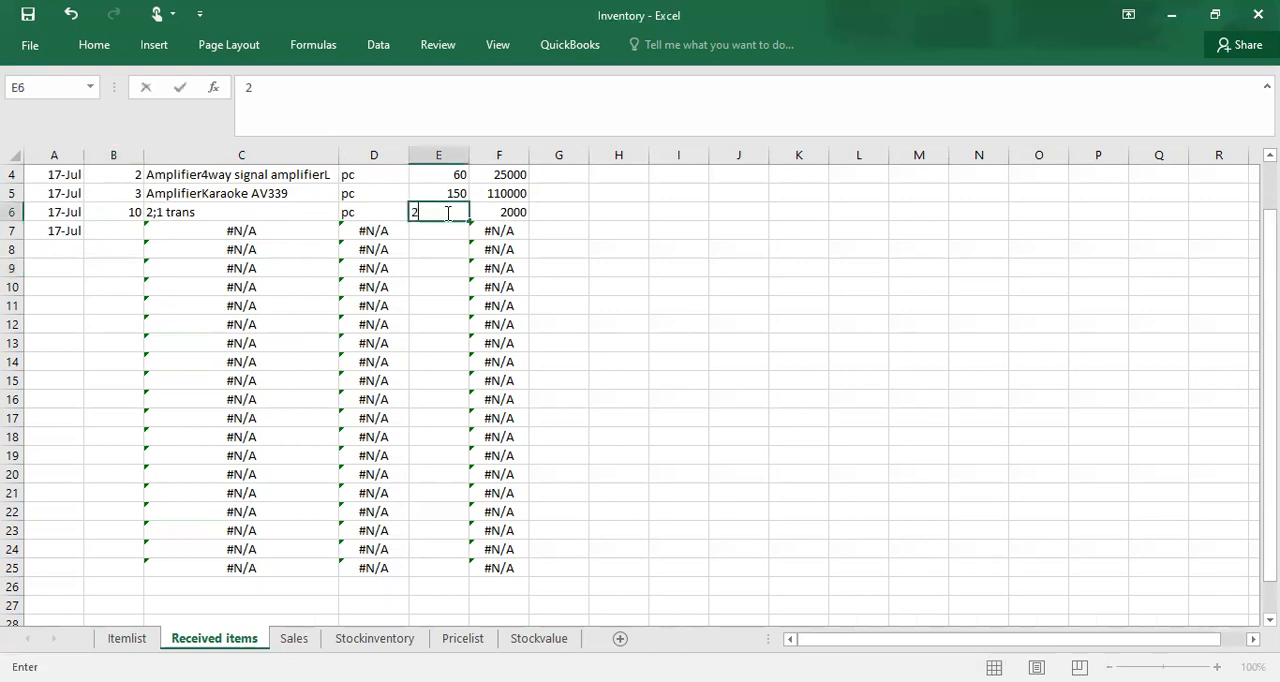
Step: Enter item number 90 in B7 and set its received quantity in E7 to 50
click(117, 231)
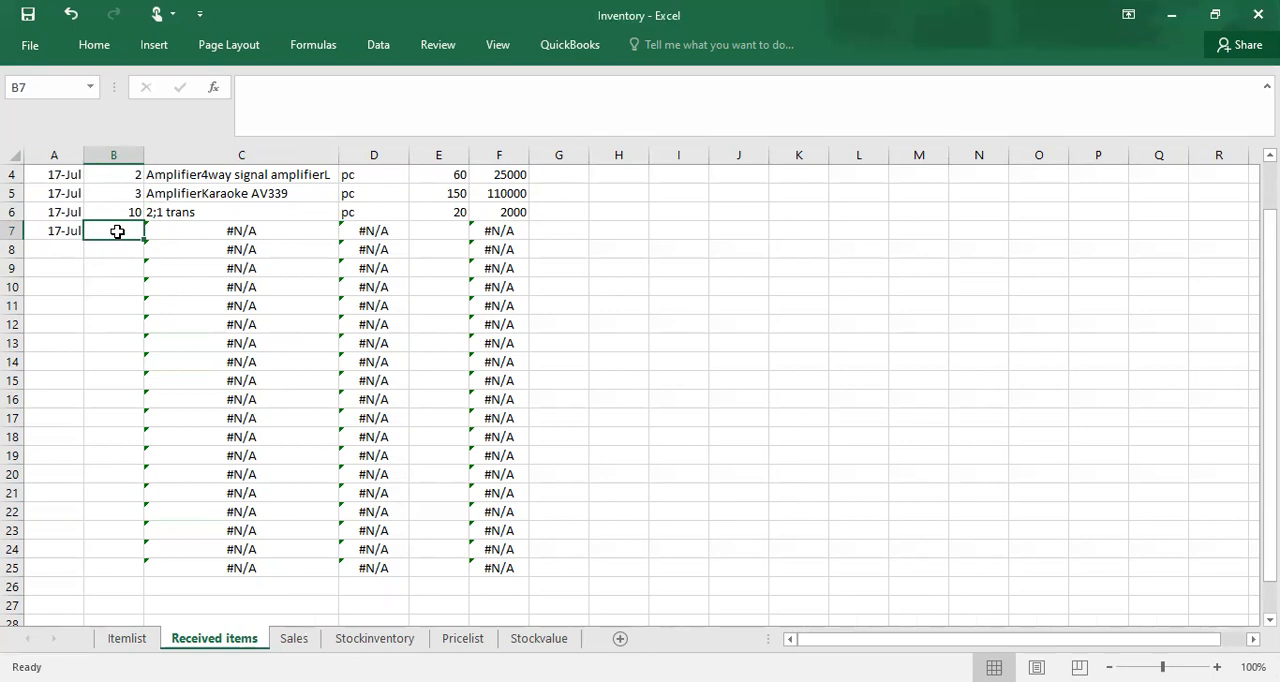
text(9)
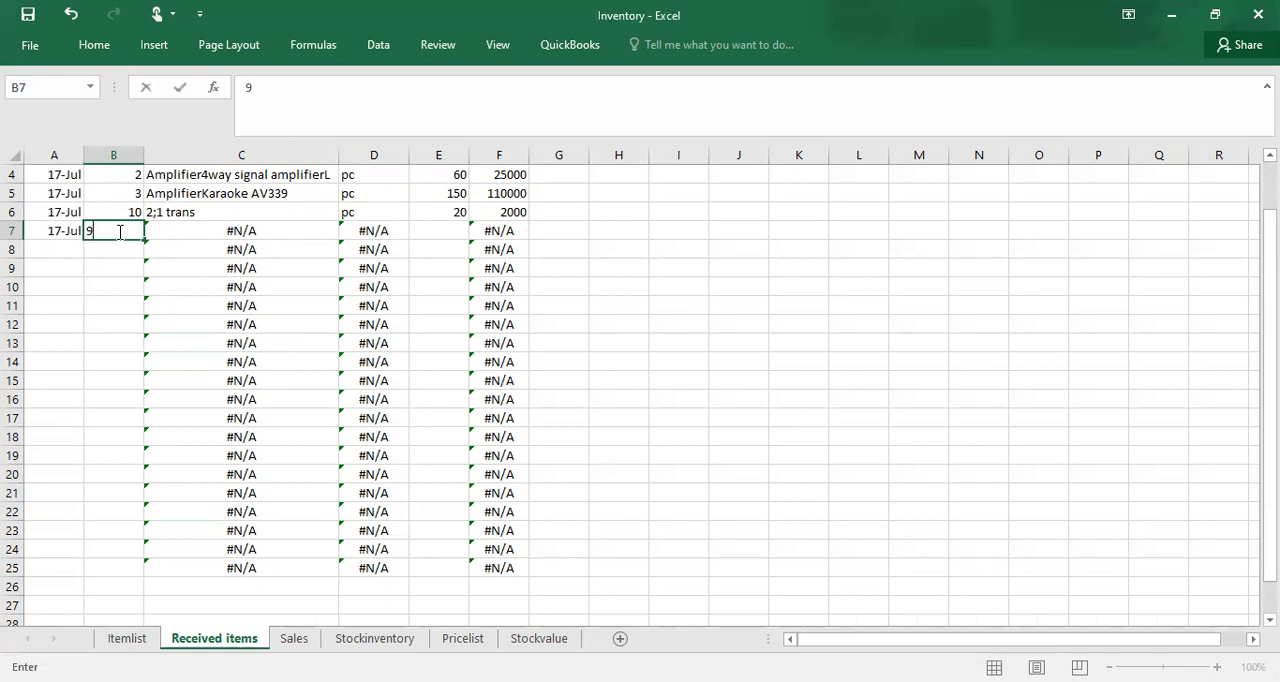
text(90)
click(95, 254)
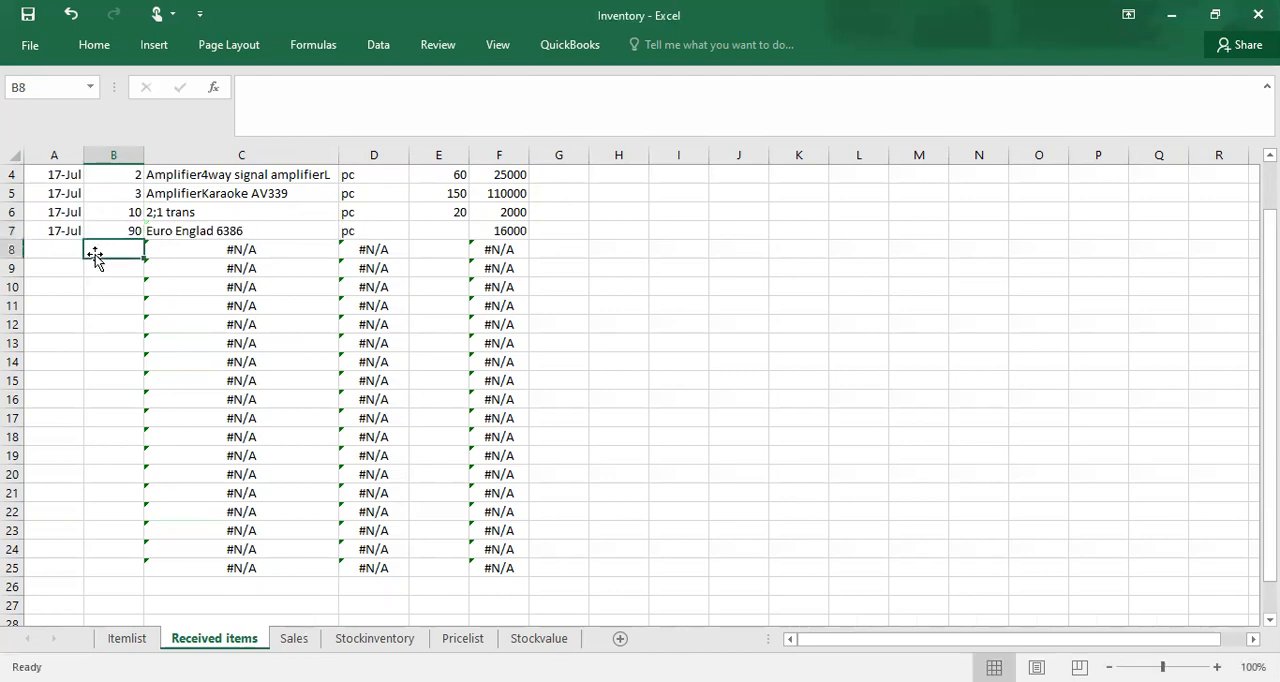
drag(220, 250, 458, 227)
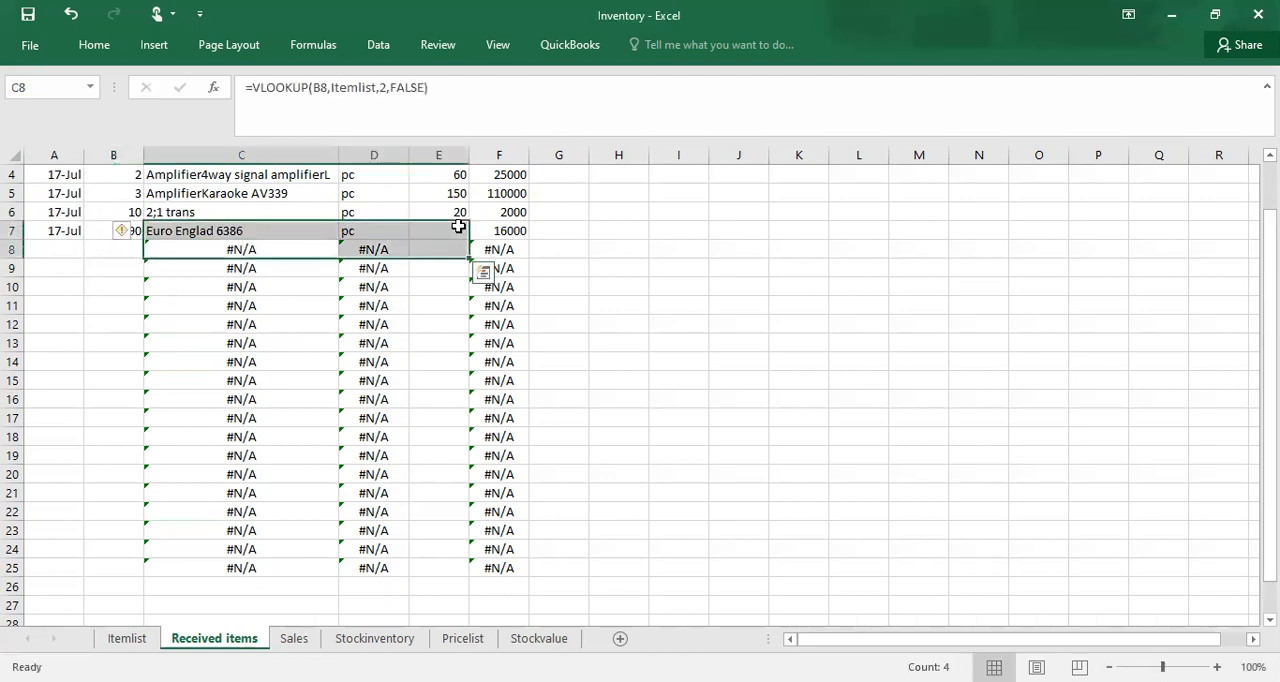
click(92, 361)
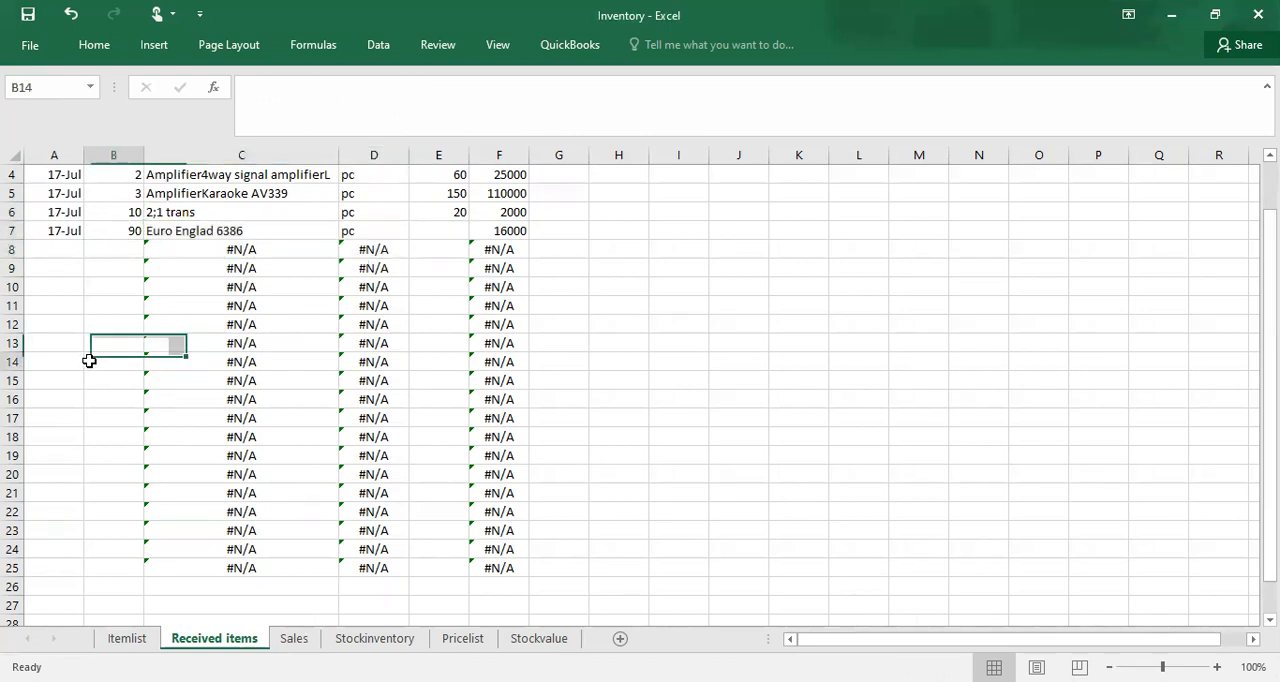
click(445, 232)
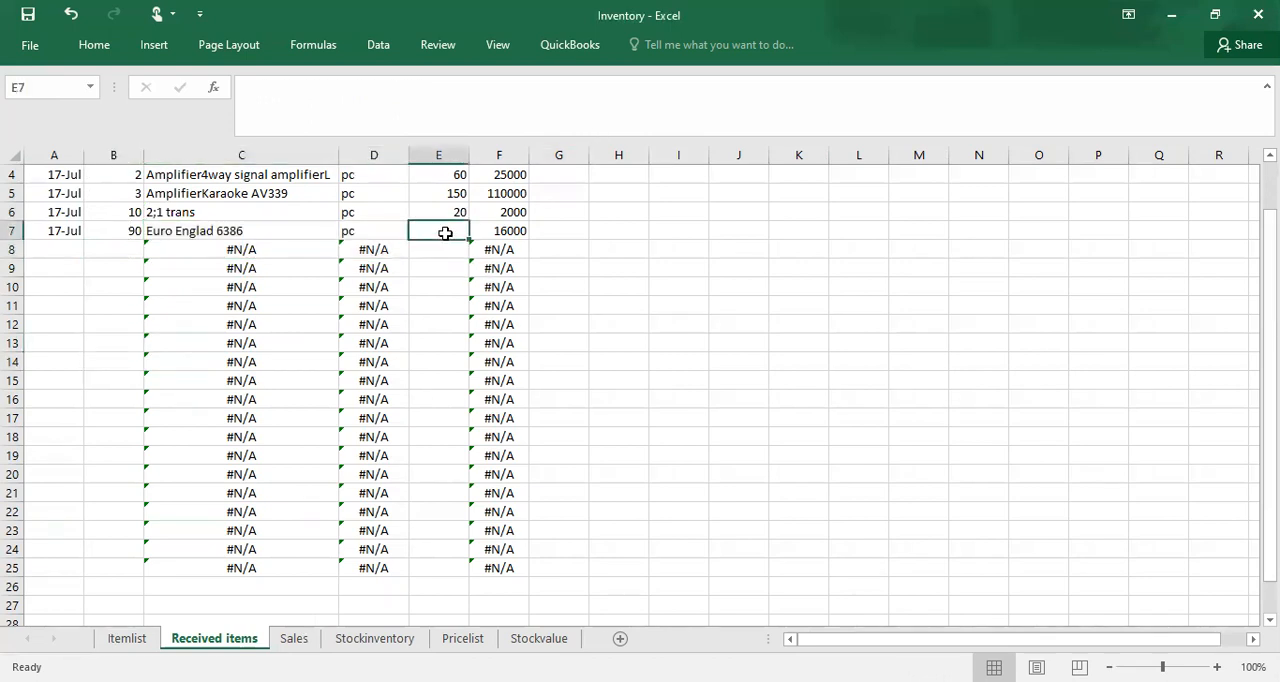
text(50)
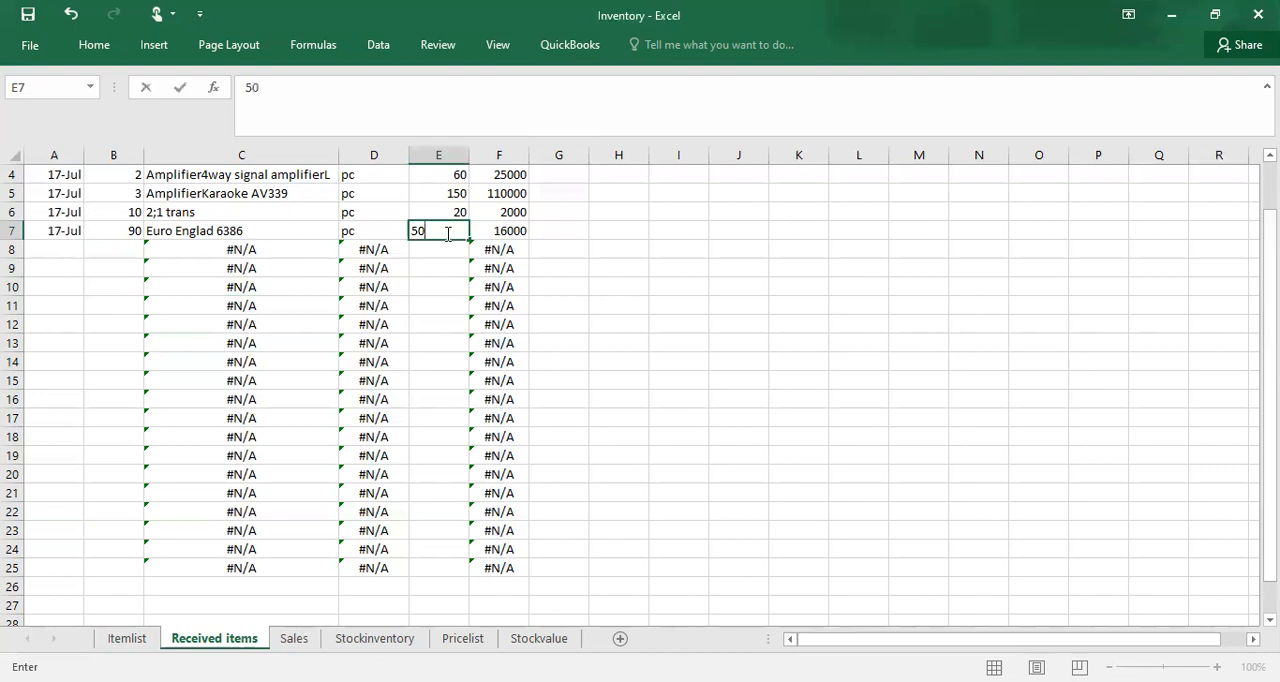
click(421, 286)
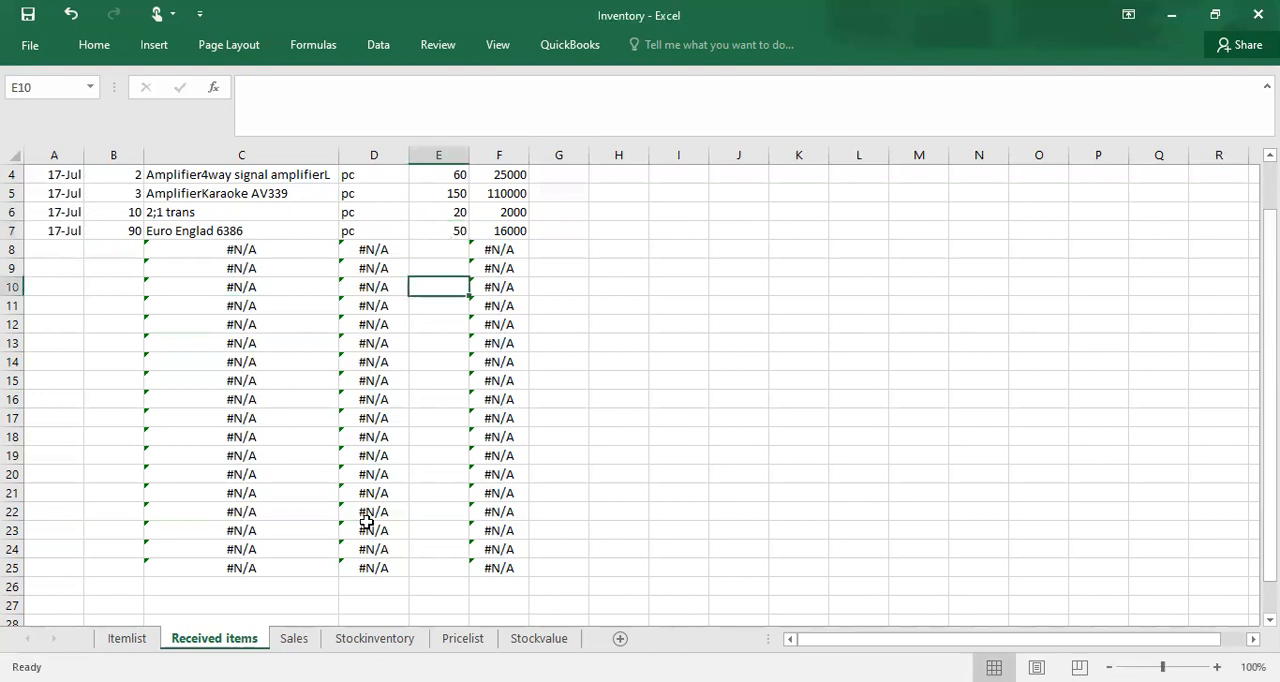
Step: Examine the received quantities and stock values of the first items on the Stockinventory sheet
key(ctrl+Page_Down)
key(ctrl+Page_Down)
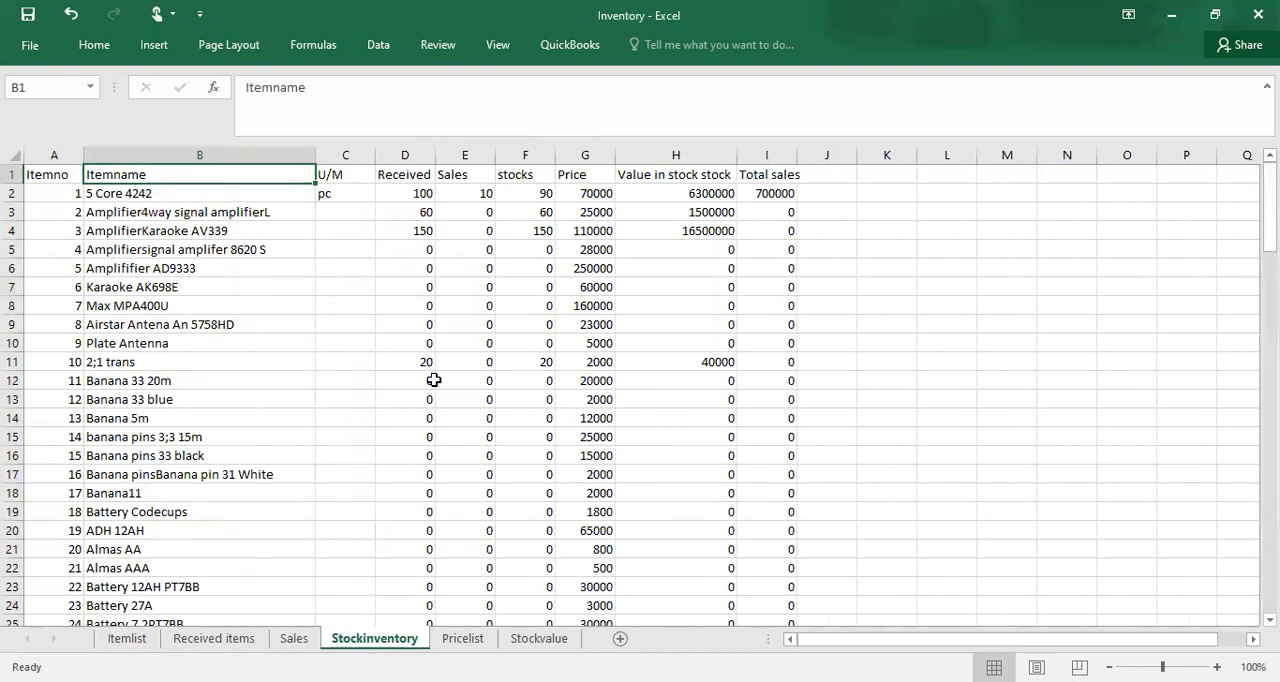
click(398, 335)
click(349, 247)
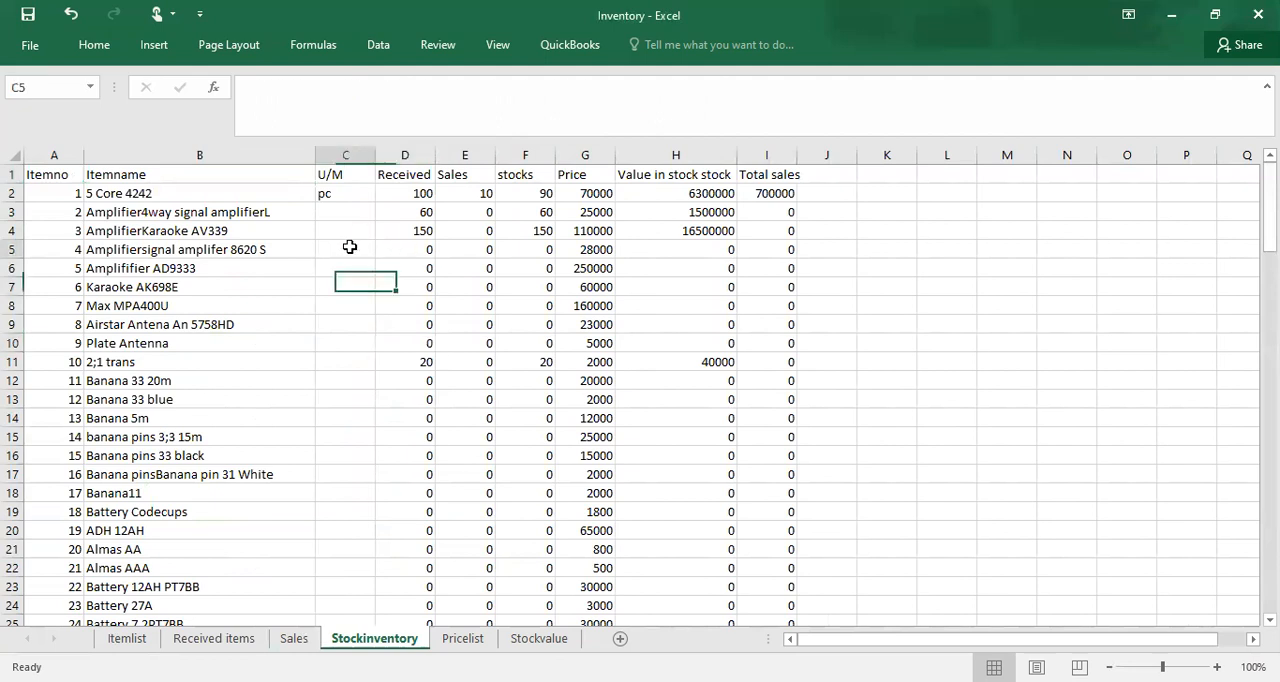
key(Up)
key(Up)
key(Up)
key(Up)
key(Down)
key(Down)
key(Down)
key(Down)
key(Down)
key(Down)
key(Up)
key(Up)
key(Up)
key(Up)
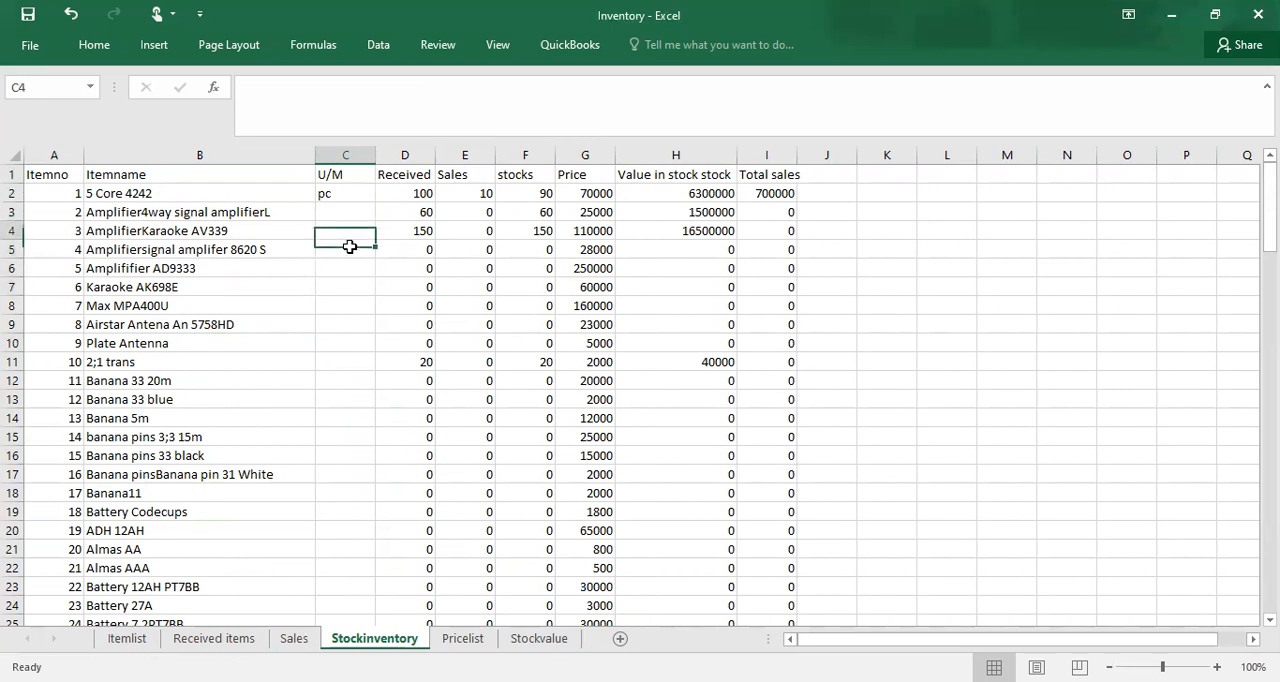
Step: Check item 90's received quantity, stock and stock value near the end of the Stockinventory list
click(402, 357)
key(Down)
key(Down)
key(Down)
key(Down)
key(Down)
key(Down)
key(Down)
key(Down)
key(Down)
key(Down)
key(Down)
key(Down)
key(Down)
key(Down)
key(Down)
key(Down)
key(Down)
key(Down)
key(Down)
key(Down)
key(Down)
key(Down)
key(Down)
key(Down)
key(Down)
key(Down)
key(Down)
key(Down)
key(Down)
key(Down)
key(Down)
key(Down)
key(Down)
key(Down)
key(Down)
key(Down)
key(Down)
key(Down)
key(Down)
key(Down)
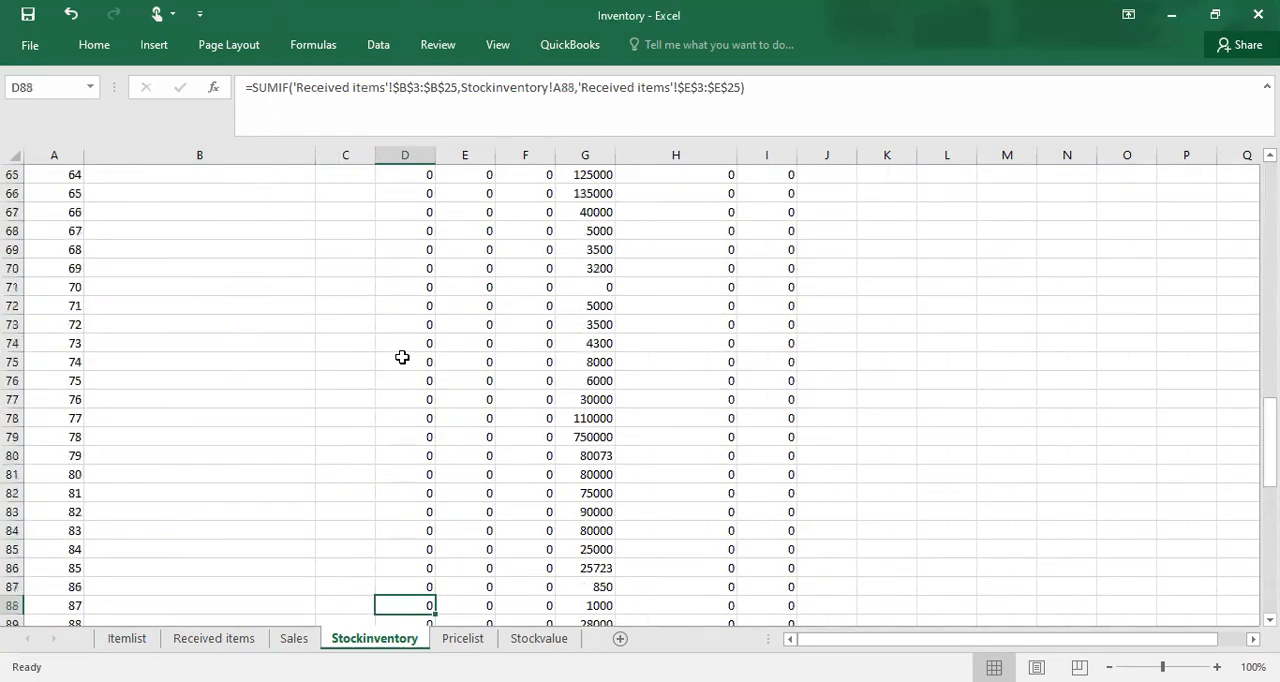
key(Down)
key(Down)
key(Down)
key(Down)
key(Down)
key(Down)
key(Down)
key(Down)
key(Down)
key(Down)
key(Down)
key(Down)
key(Down)
key(Down)
key(Down)
key(Down)
key(Down)
key(Up)
key(Up)
key(Up)
key(Up)
key(Up)
key(Up)
key(Up)
key(Up)
key(Up)
key(Up)
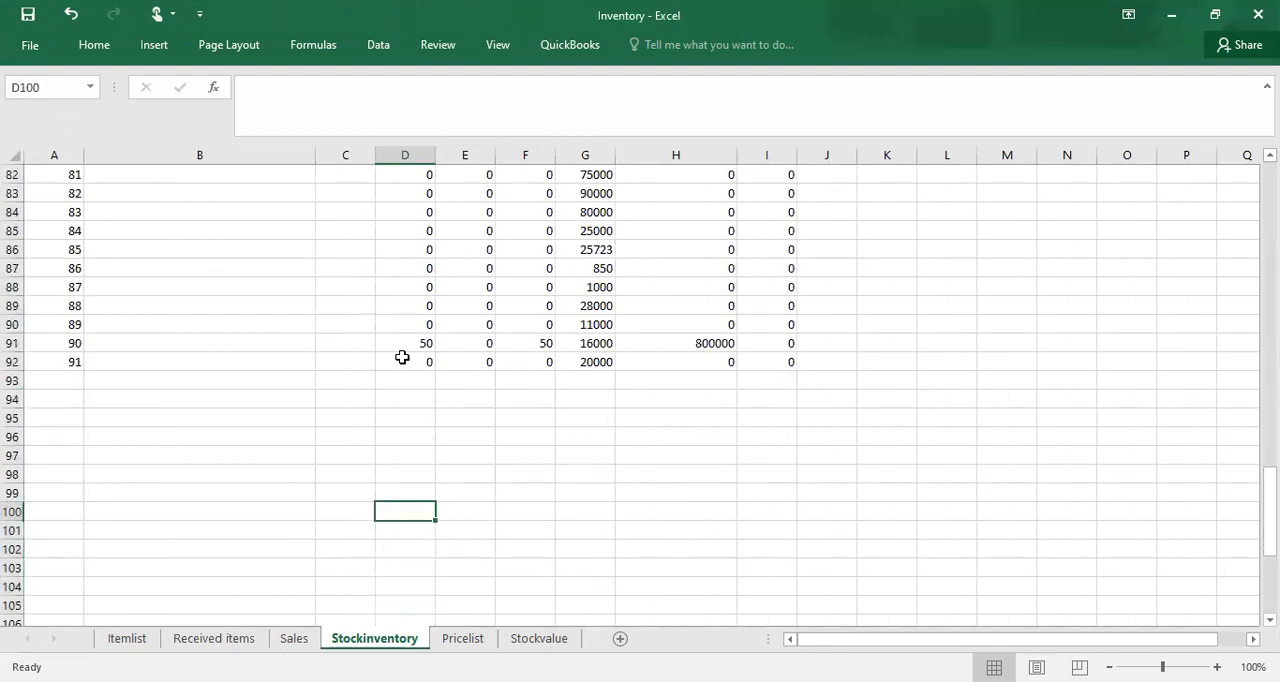
key(Up)
key(Up)
key(Up)
key(Up)
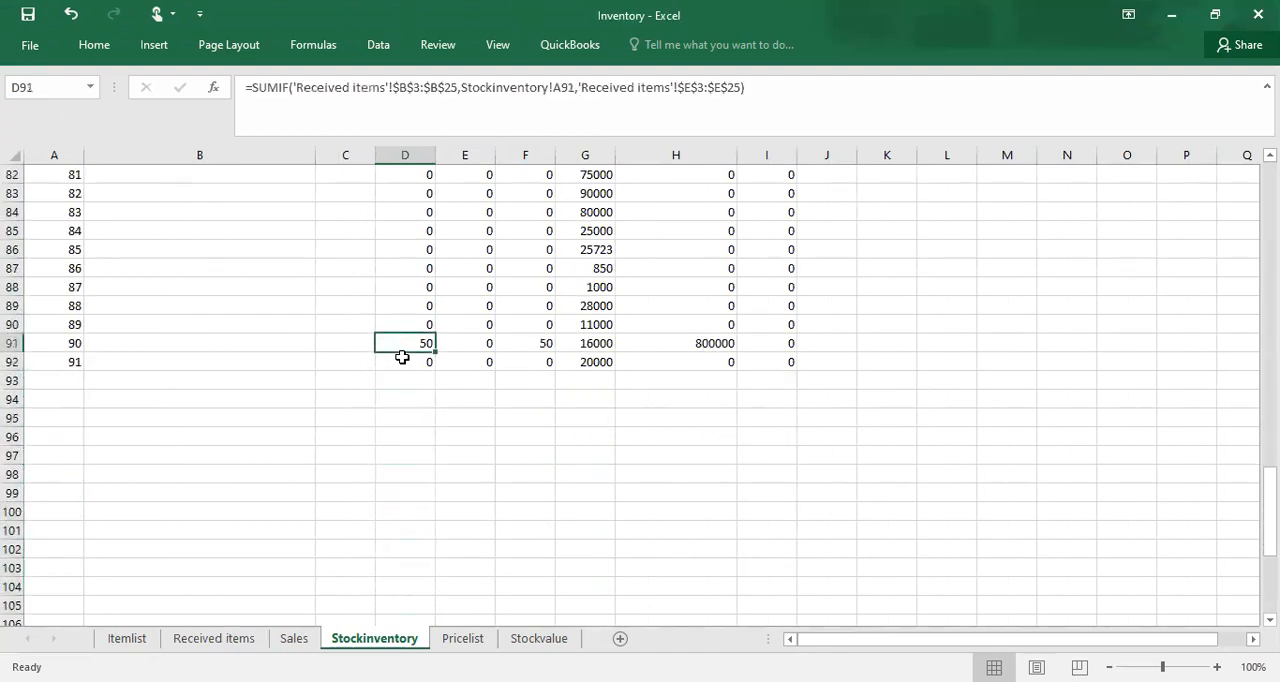
key(Up)
key(Up)
key(Up)
key(Up)
key(Up)
key(Up)
key(Up)
key(Up)
key(Up)
key(Up)
key(Up)
key(Up)
key(Up)
key(Up)
key(Up)
key(Up)
key(Up)
key(Up)
key(Up)
key(Up)
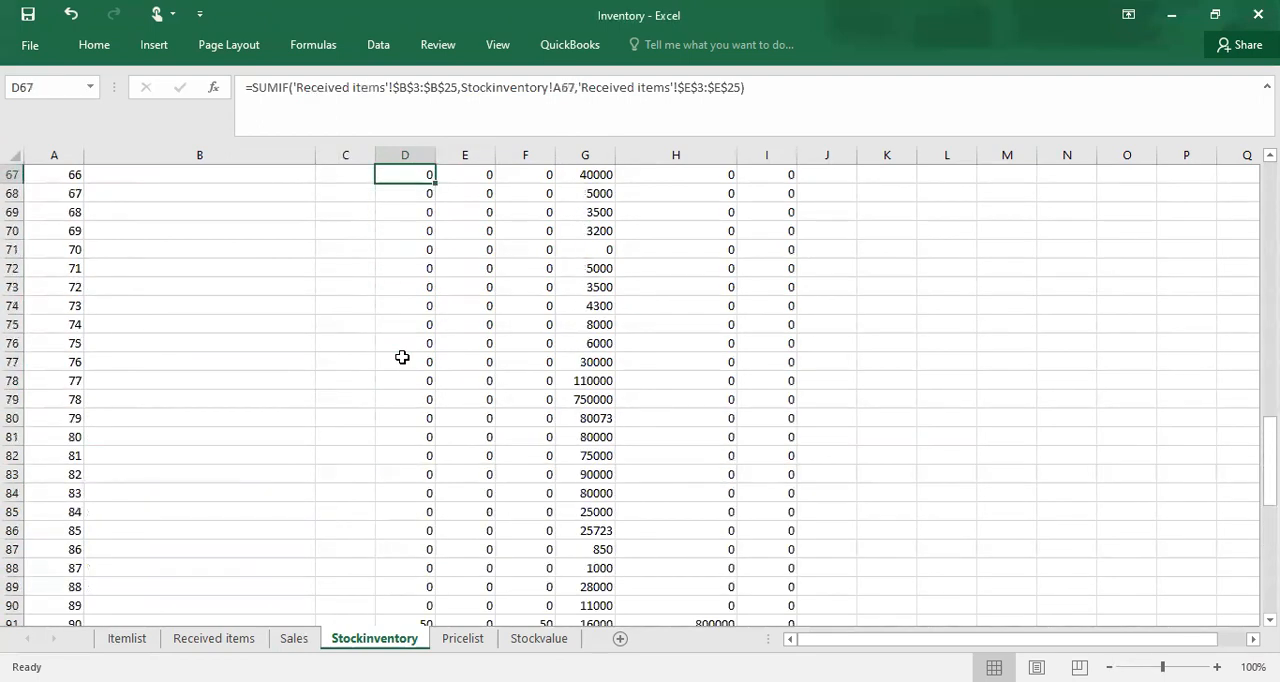
key(Up)
key(Up)
key(Up)
key(Up)
key(Up)
key(Up)
key(Up)
key(Up)
key(Up)
key(Up)
key(Up)
key(Up)
key(Up)
key(Up)
key(Up)
key(Up)
key(Up)
key(Up)
key(Up)
key(Up)
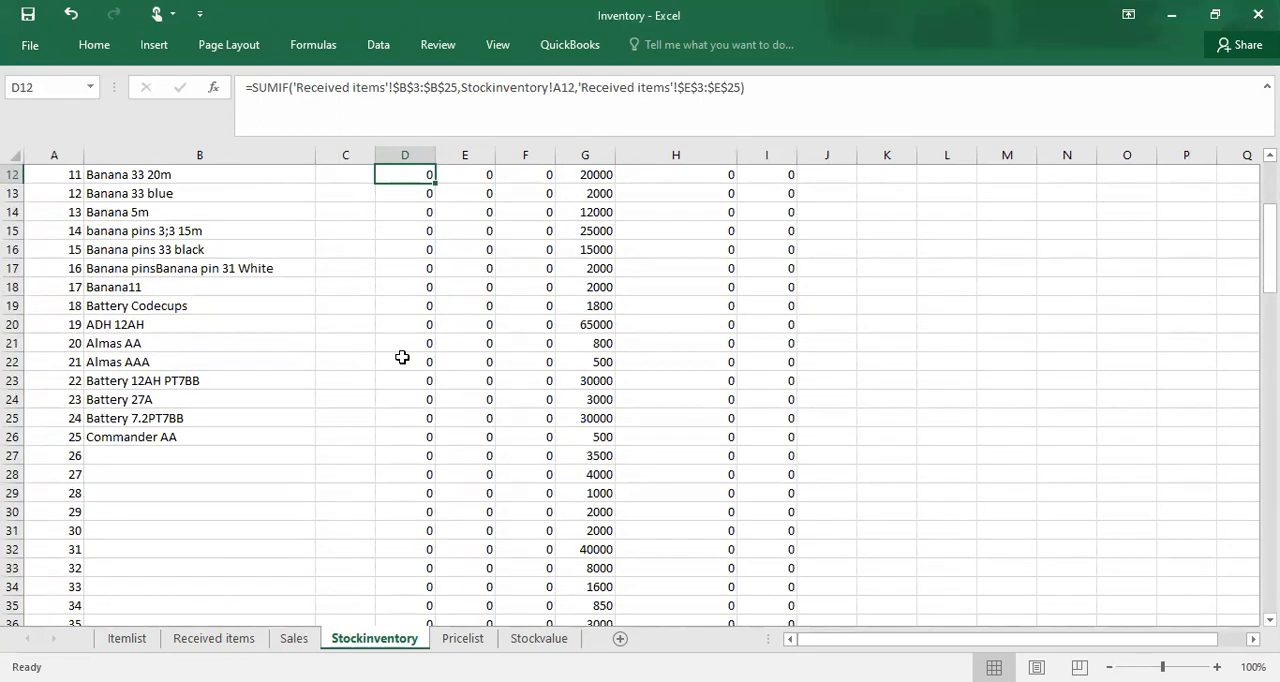
Step: Fill the item name lookup formula from B26 down to B92 on the Stockinventory sheet
click(212, 440)
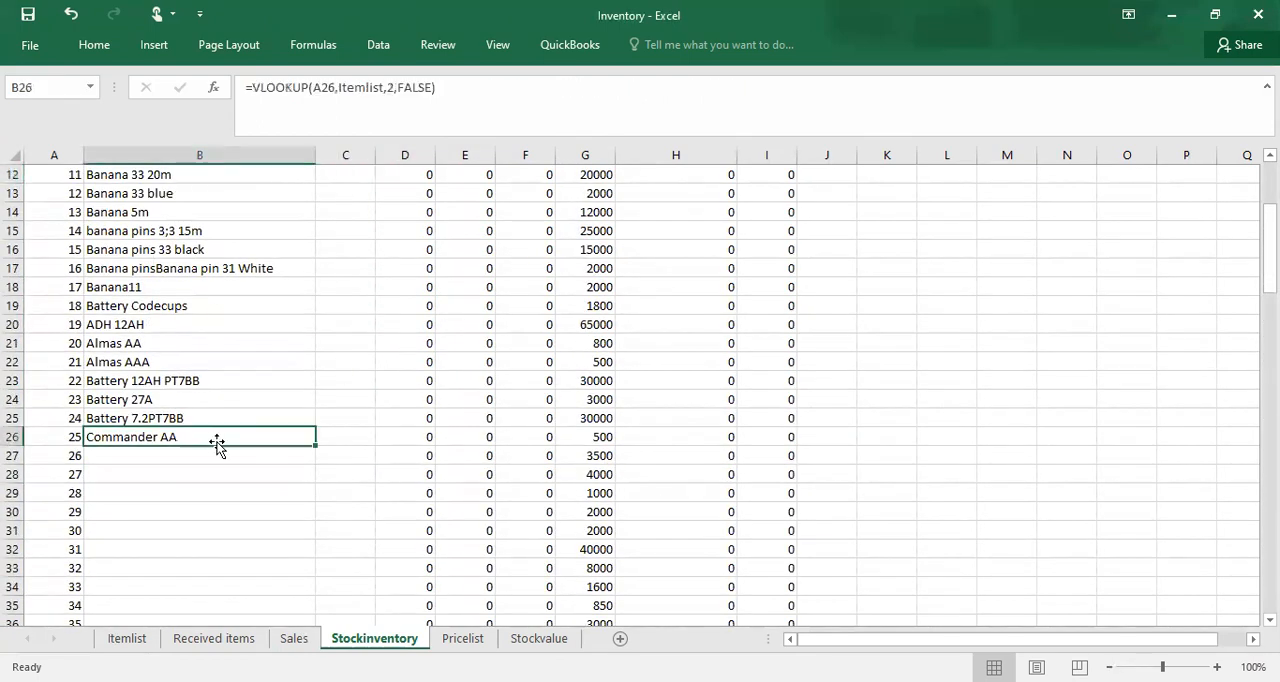
double_click(314, 445)
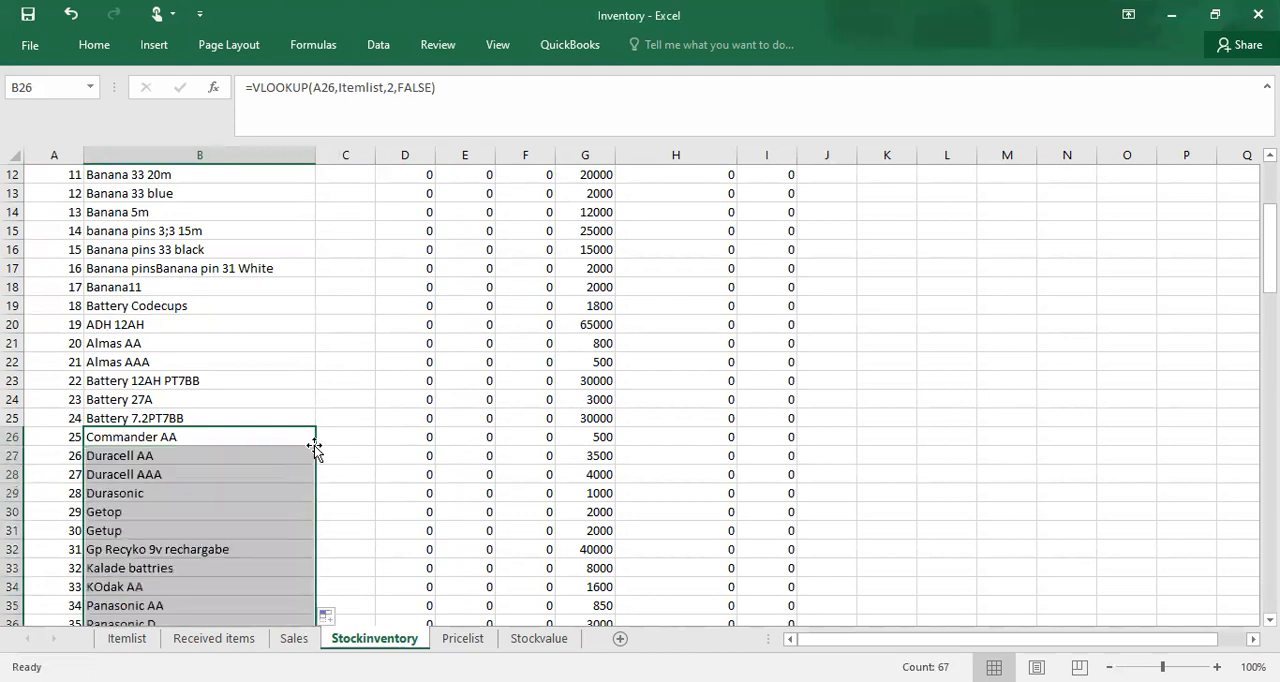
click(228, 395)
Step: Review the looked-up item names down to the last row of the Stockinventory list
key(Down)
key(Down)
key(Down)
key(Down)
key(Down)
key(Down)
key(Down)
key(Down)
key(Down)
key(Down)
key(Down)
key(Down)
key(Down)
key(Down)
key(Down)
key(Down)
key(Down)
key(Down)
key(Down)
key(Down)
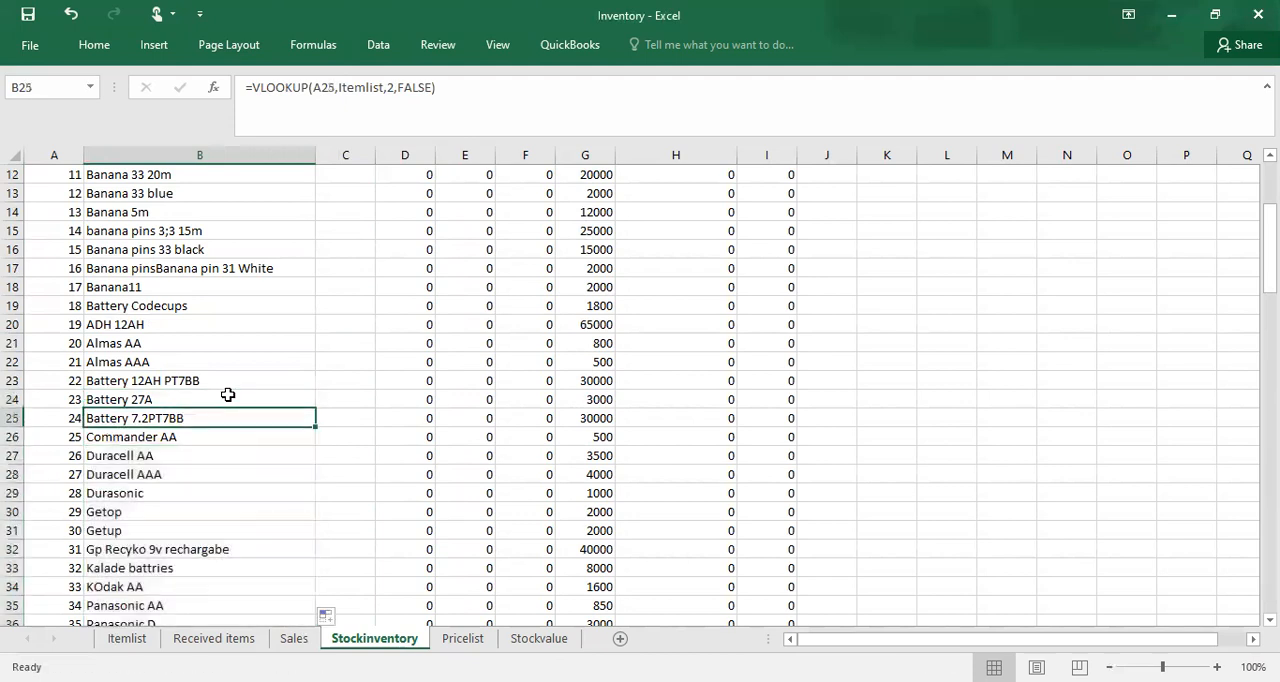
key(Down)
key(Down)
key(Down)
key(Down)
key(Down)
key(Down)
key(Down)
key(Down)
key(Down)
key(Down)
key(Down)
key(Down)
key(Down)
key(Down)
key(Down)
key(Down)
key(Down)
key(Down)
key(Down)
key(Down)
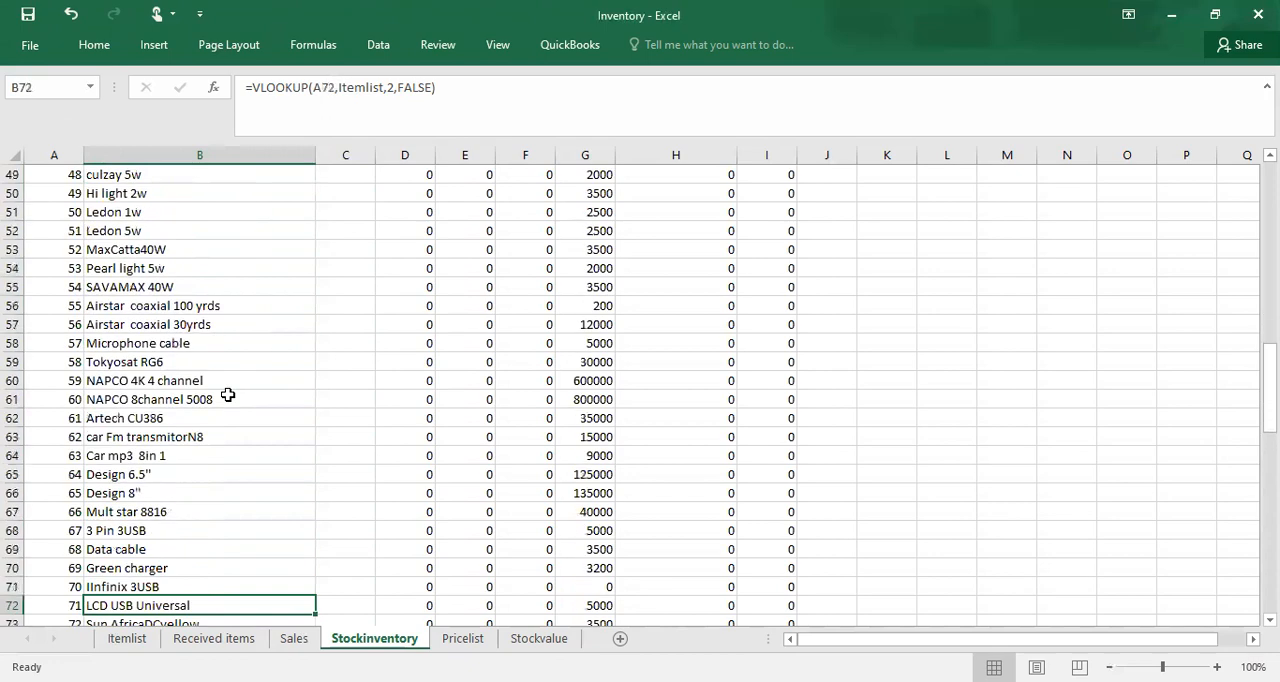
key(Down)
key(Down)
key(Down)
key(Down)
key(Down)
key(Down)
key(Down)
key(Down)
key(Down)
key(Down)
key(Down)
key(Down)
key(Down)
key(Down)
key(Down)
key(Down)
key(Down)
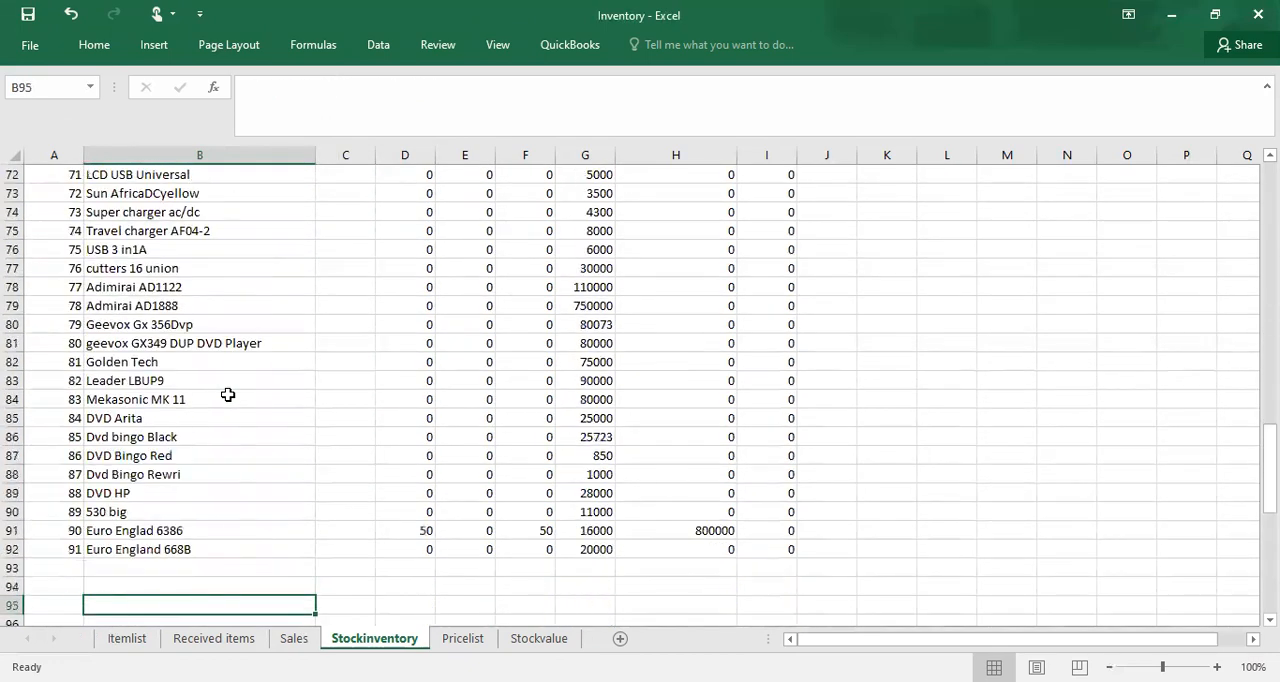
Step: Check the stock formula for item 90, Euro Englad 6386, on the Stockinventory sheet
key(Up)
key(Up)
key(Up)
key(Up)
key(Up)
key(Up)
key(Up)
key(Up)
key(Up)
key(Up)
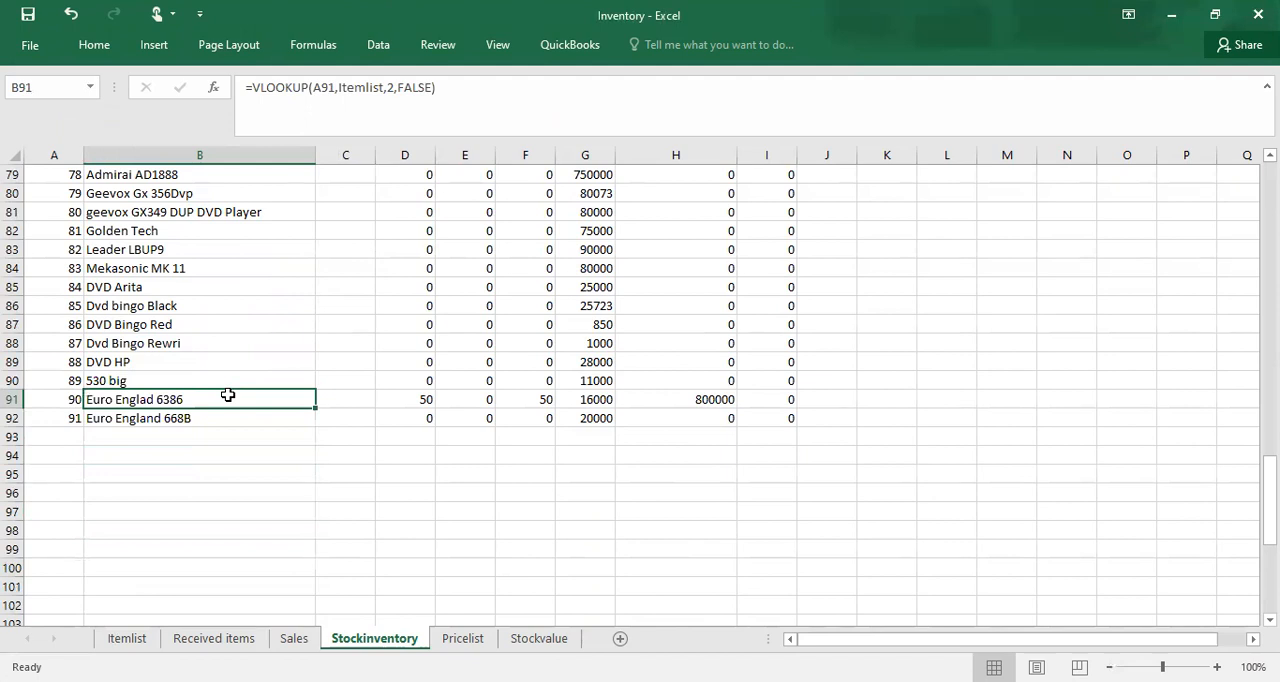
key(Right)
key(Right)
key(Right)
key(Right)
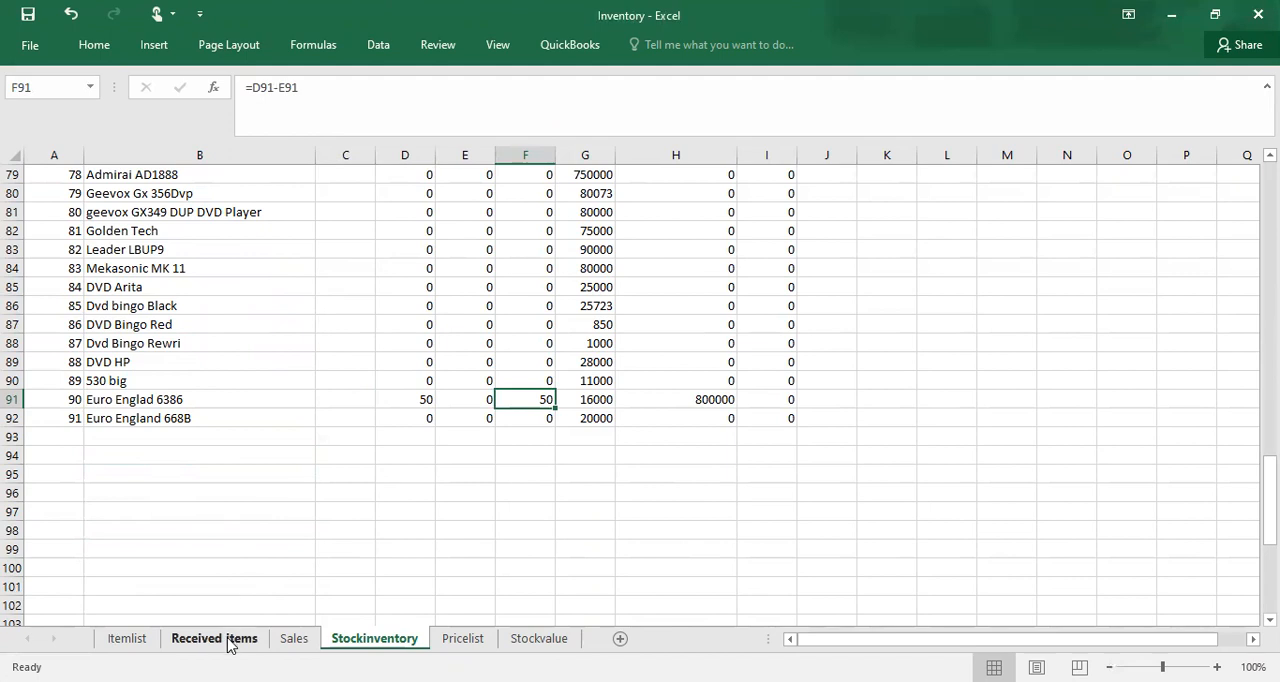
Step: Enter the date 17-Jul for the first sales record in A2 on the Sales sheet
click(274, 641)
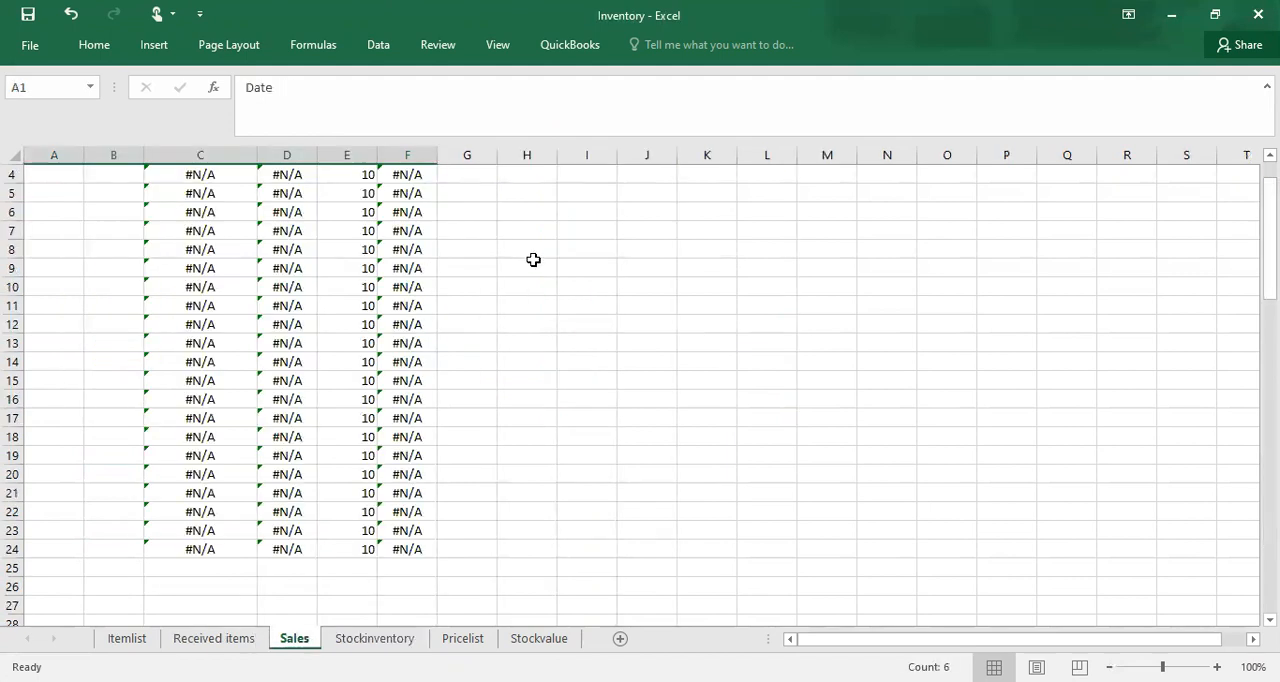
click(500, 291)
key(Up)
key(Up)
key(Up)
key(Up)
key(Up)
key(Up)
key(Up)
key(Up)
key(Up)
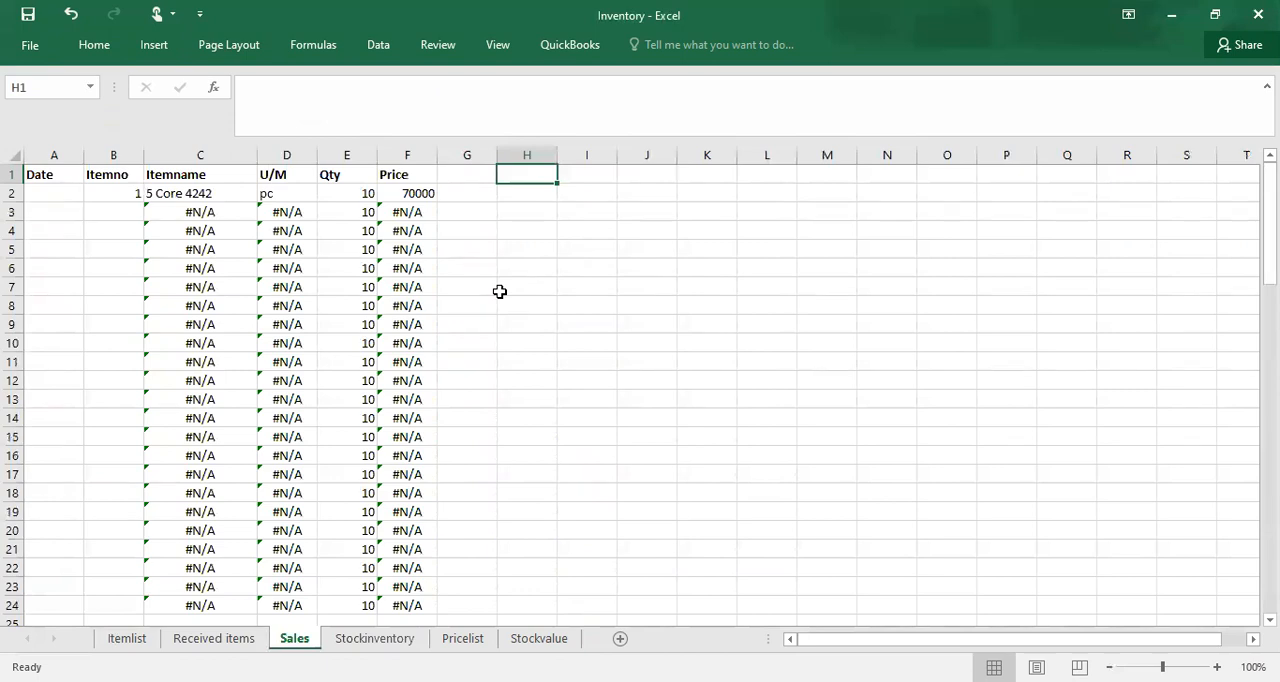
click(344, 194)
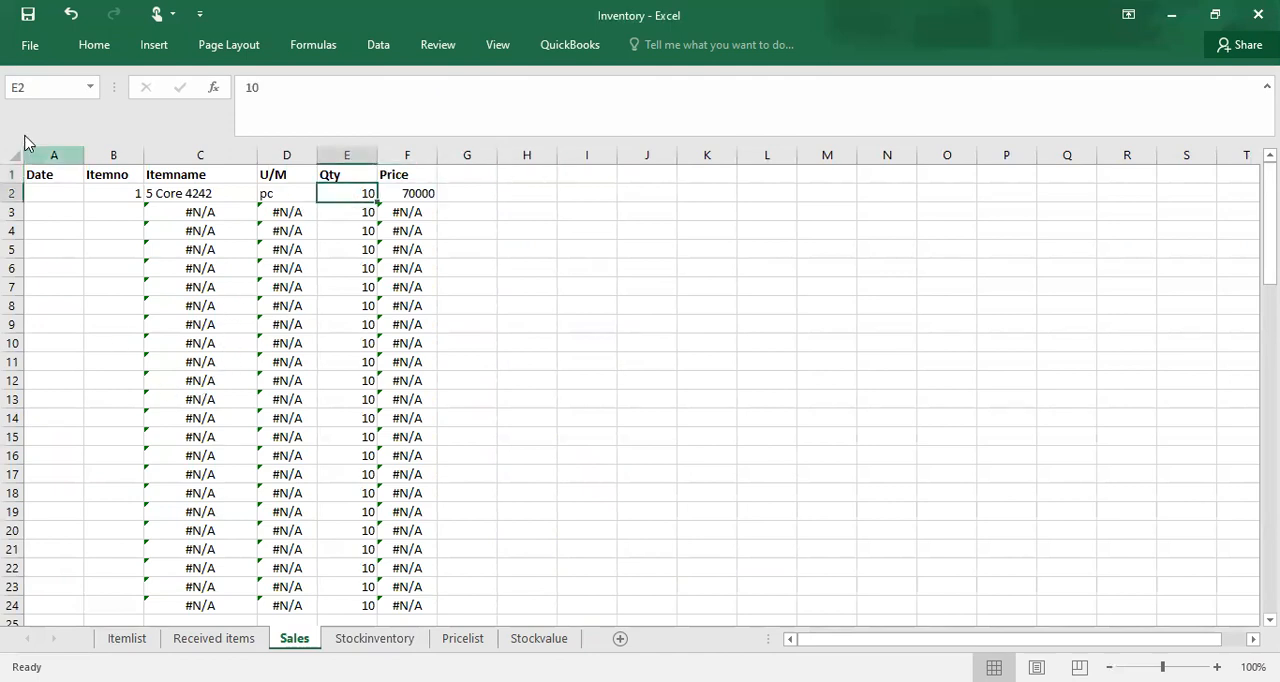
click(40, 193)
text(17-)
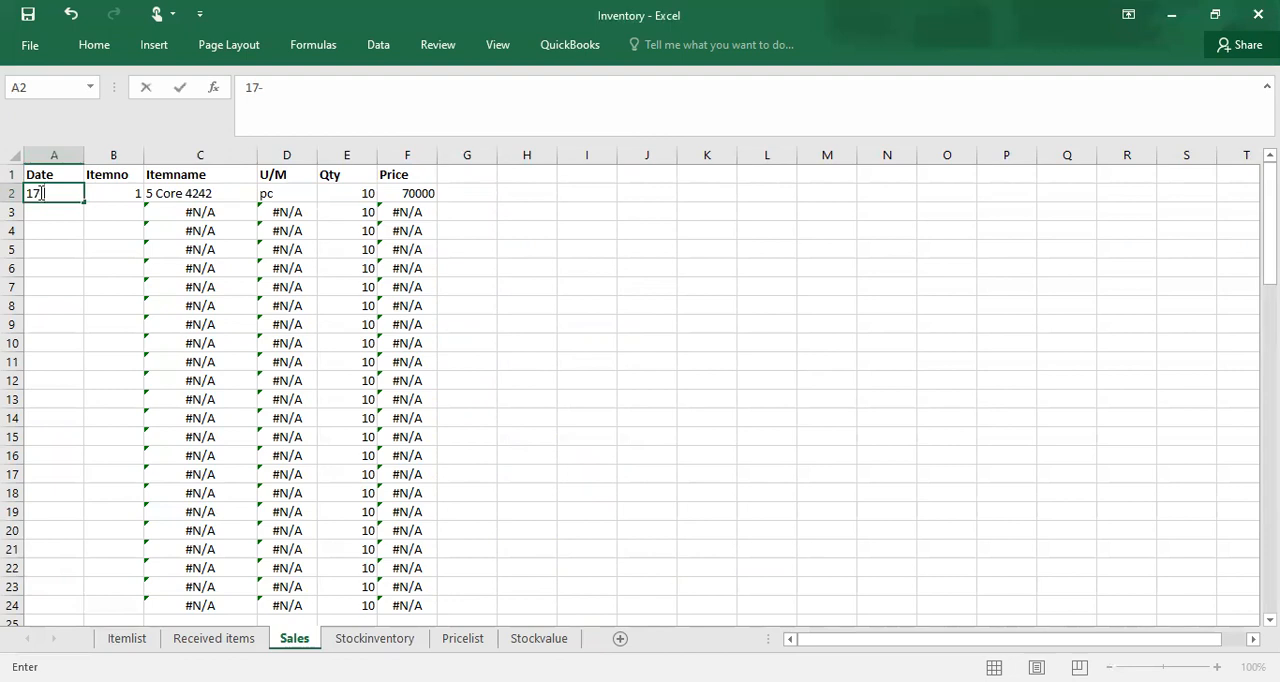
text(jul)
key(Return)
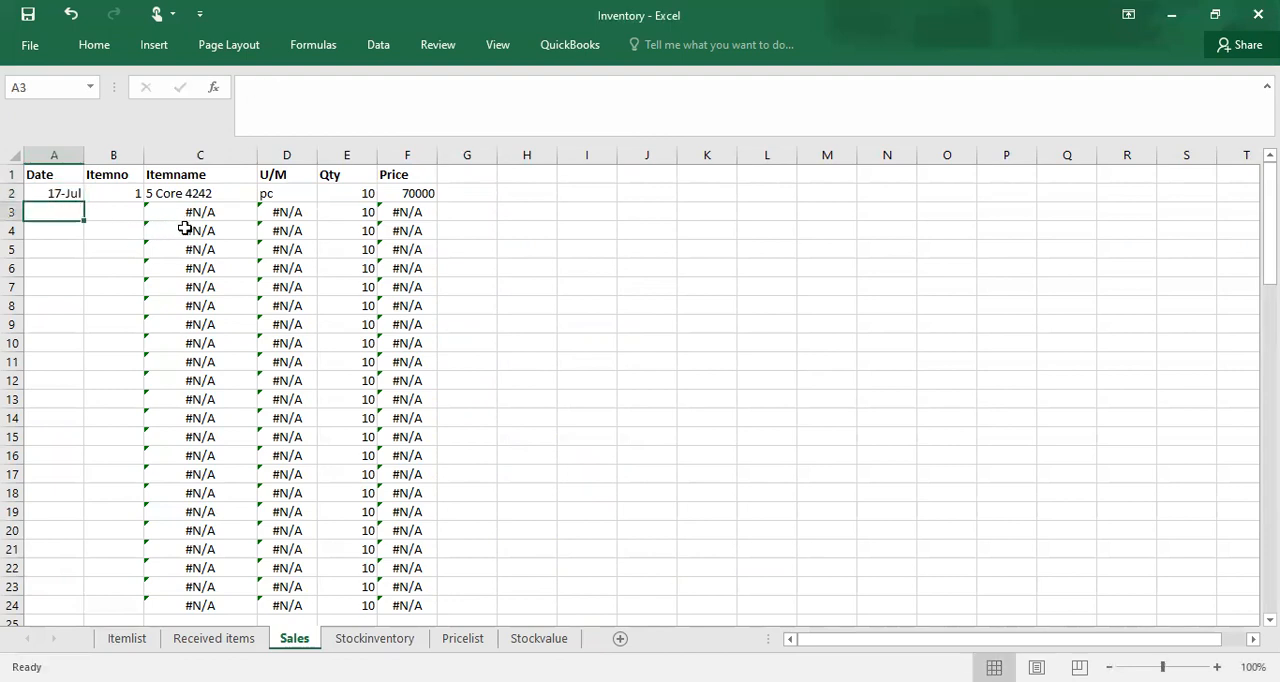
Step: Examine the Sales quantity formula of the first item, 5 Core 4242, on the Stockinventory sheet
key(ctrl+Page_Down)
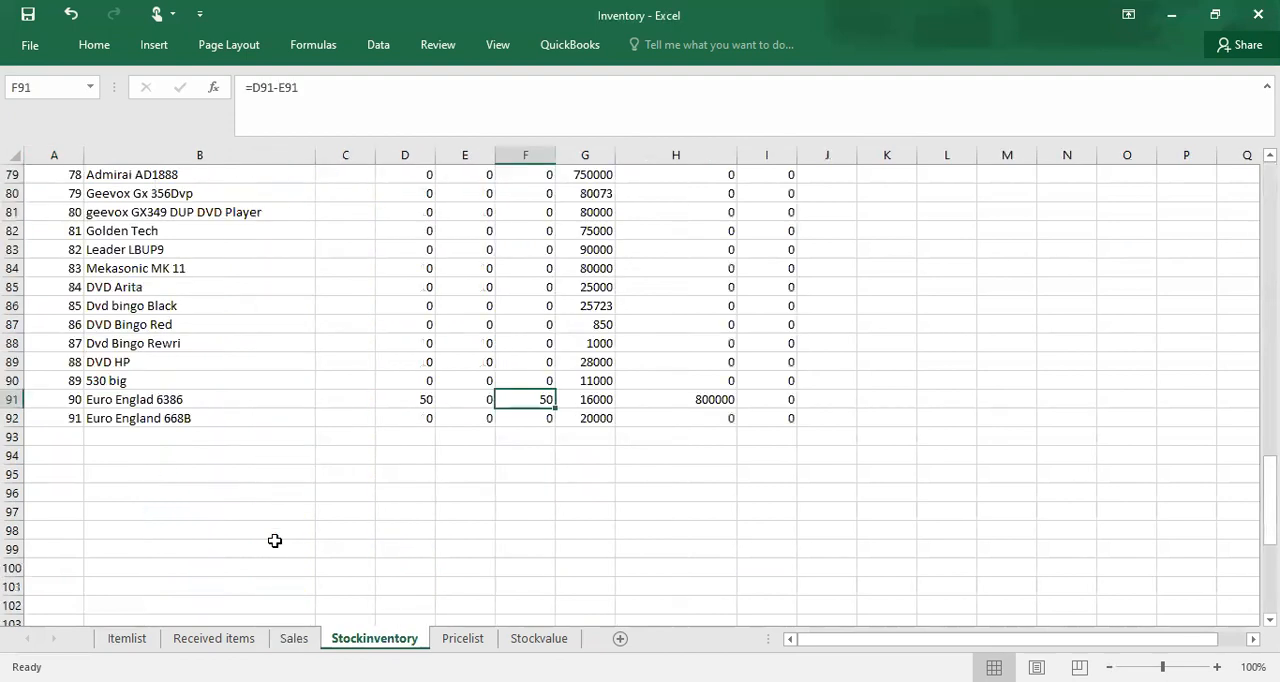
click(501, 268)
key(Up)
key(Up)
key(Up)
key(Up)
key(Up)
key(Up)
key(Up)
key(Up)
key(Up)
key(Up)
key(Up)
key(Up)
key(Up)
key(Up)
key(Up)
key(Up)
key(Up)
key(Up)
key(Up)
key(Up)
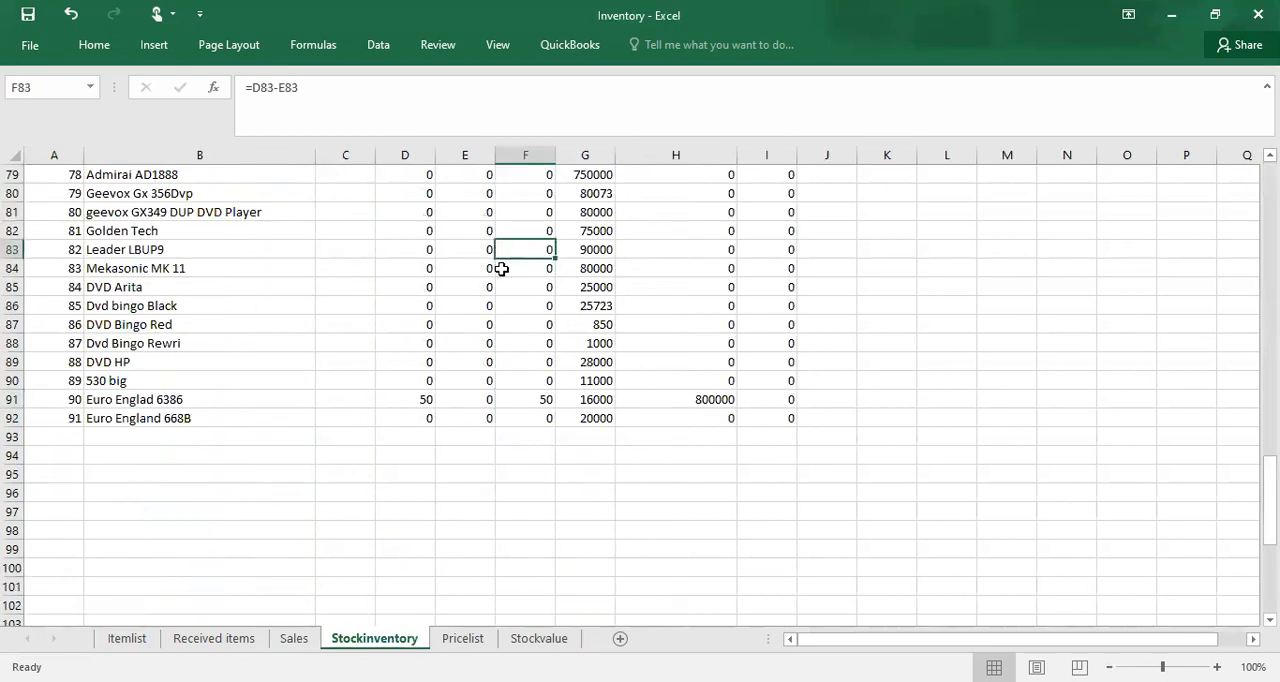
key(Up)
key(Up)
key(Up)
key(Up)
key(Up)
key(Up)
key(Up)
key(Up)
key(Up)
key(Up)
key(Up)
key(Up)
key(Up)
key(Up)
key(Up)
key(Up)
key(Up)
key(Up)
key(Up)
key(Up)
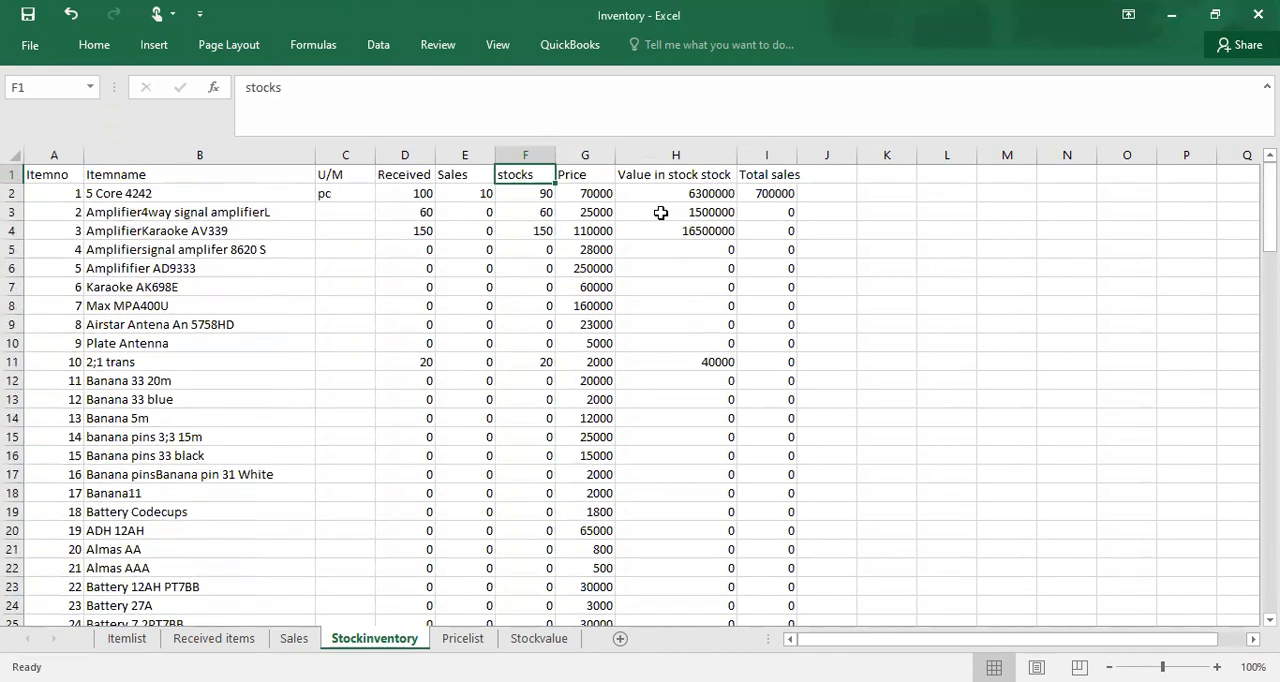
click(488, 207)
click(481, 196)
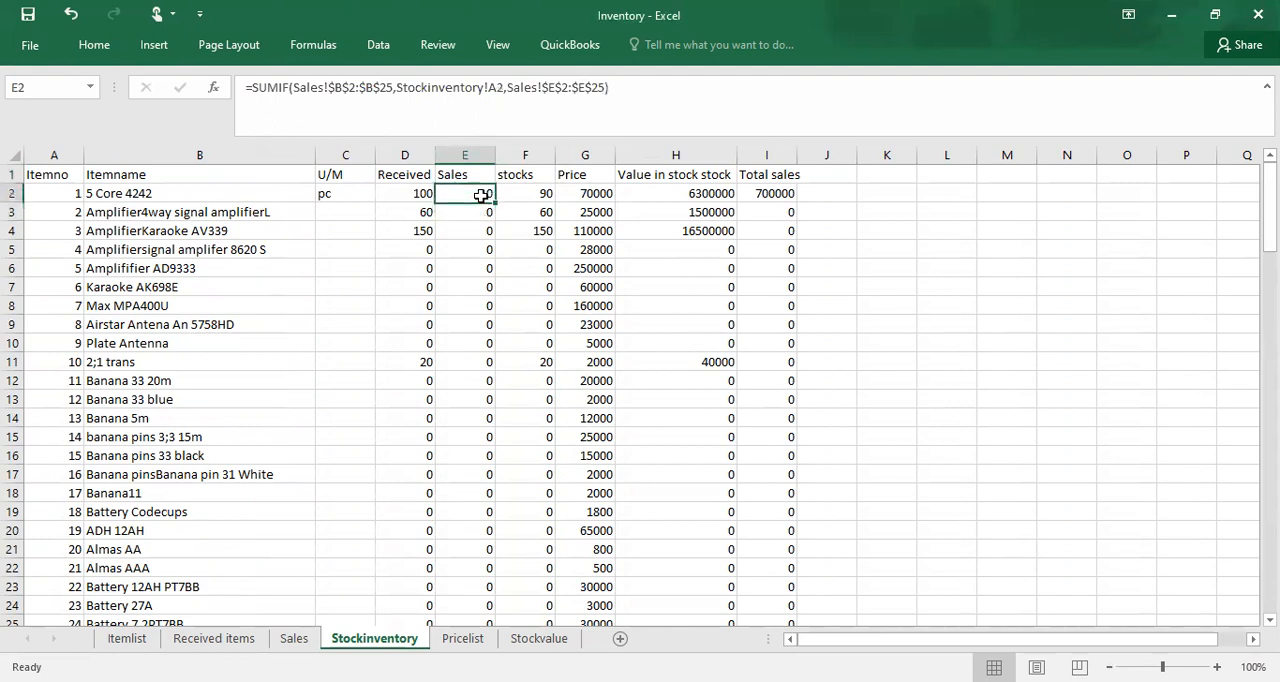
Step: Start a second record in row 3 of the Sales sheet with date 17-Jul and item number 90
click(122, 640)
click(284, 640)
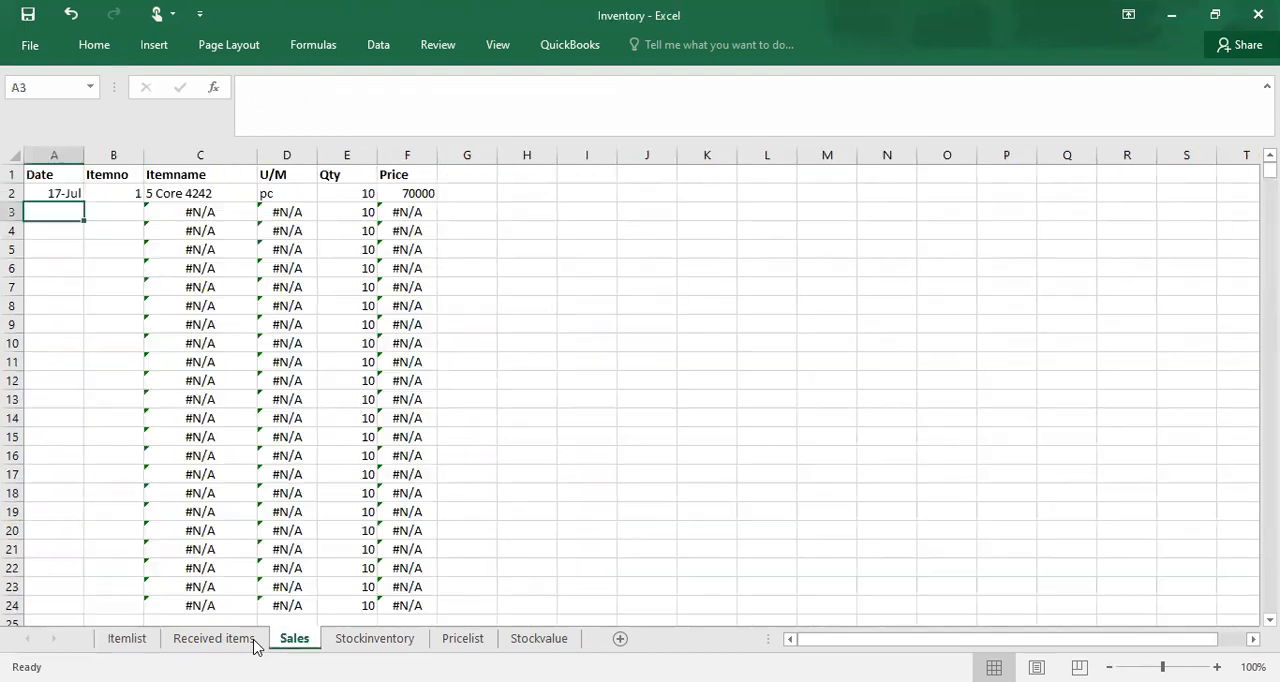
text(17-)
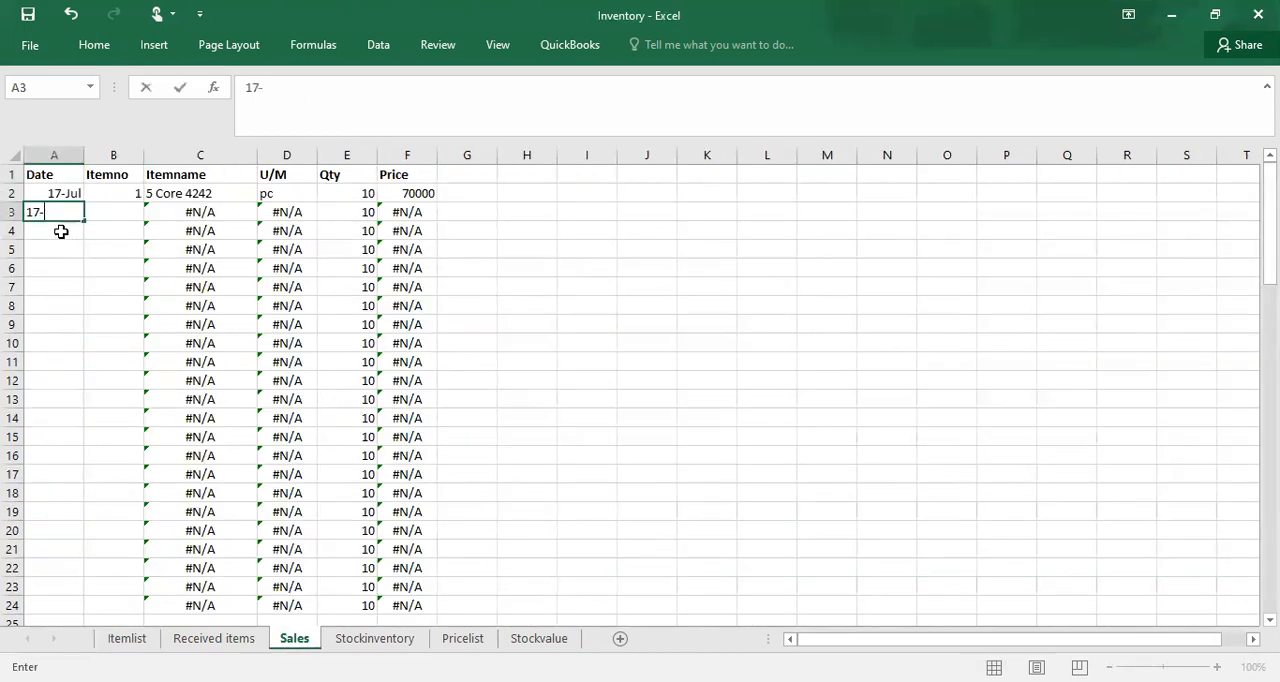
text(jul)
key(Return)
key(Return)
click(117, 213)
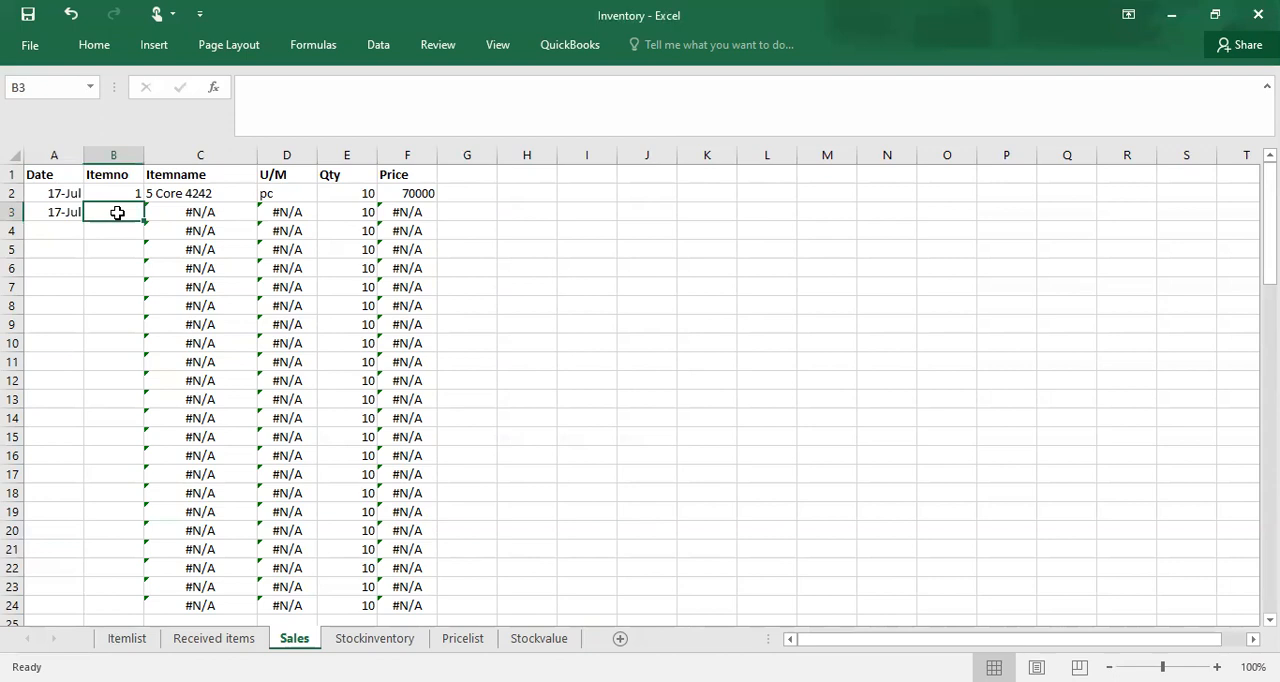
text(90)
click(120, 267)
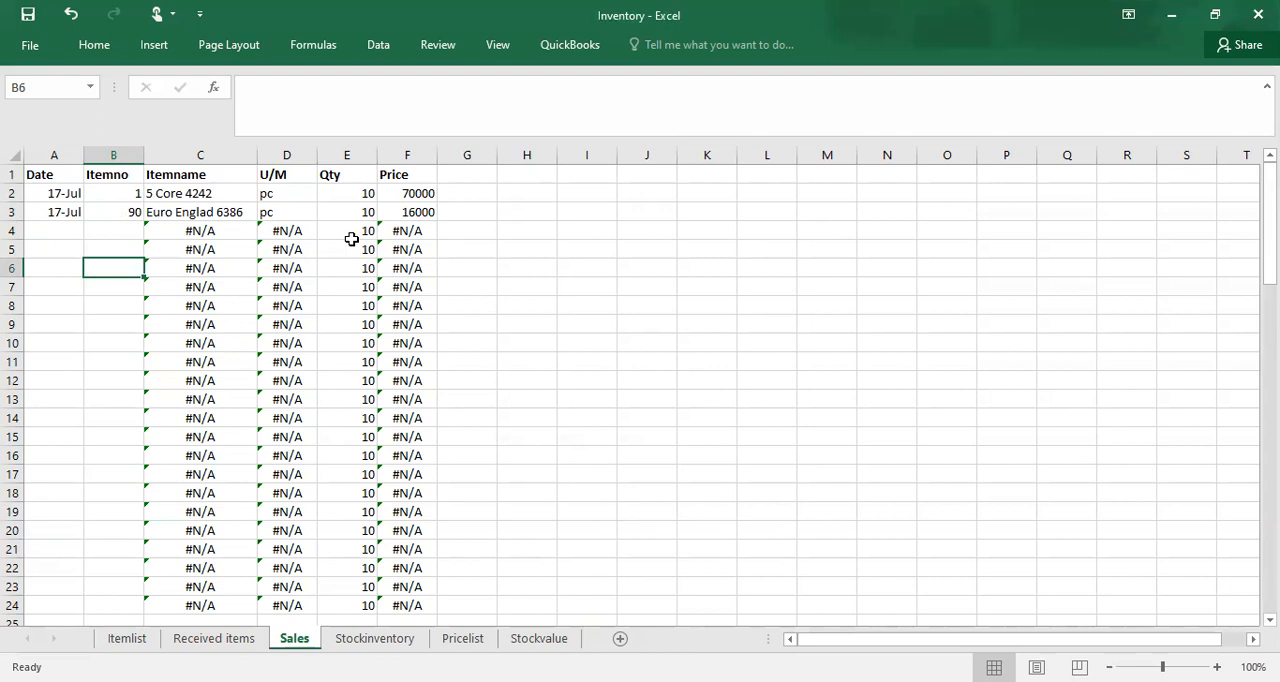
Step: Clear the quantity in E3 and fill the blank down to E61 on the Sales sheet
click(366, 211)
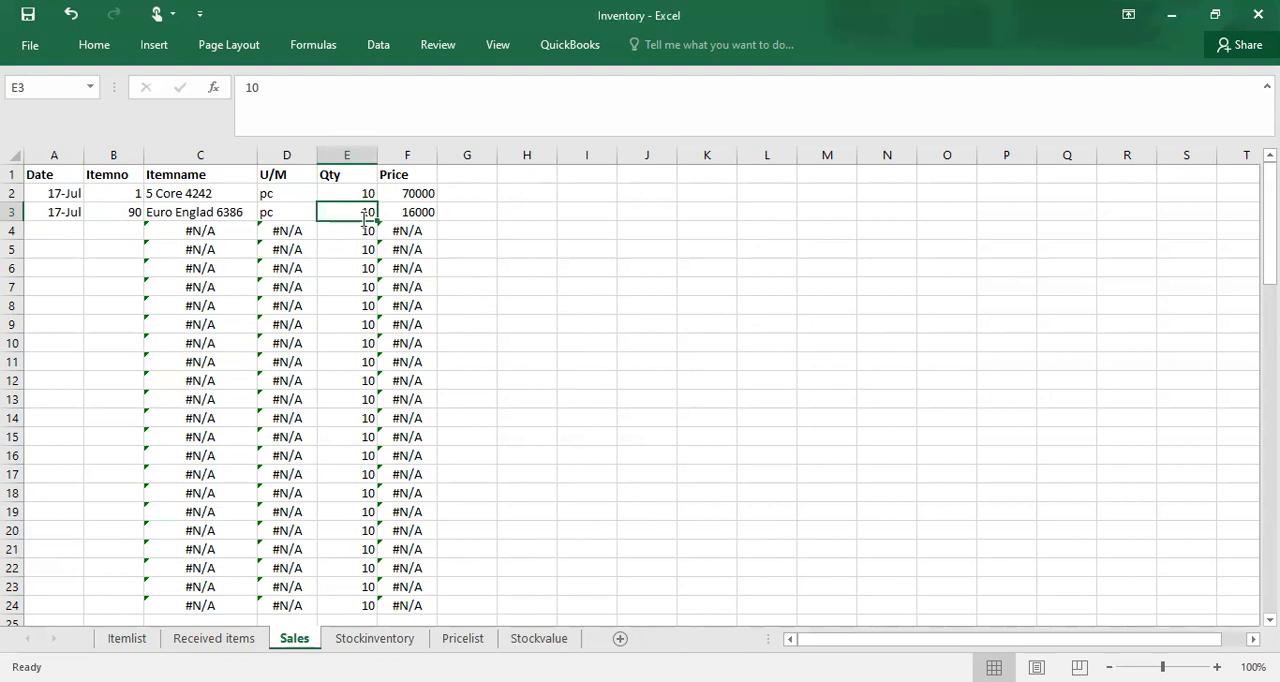
key(BackSpace)
drag(379, 217, 357, 288)
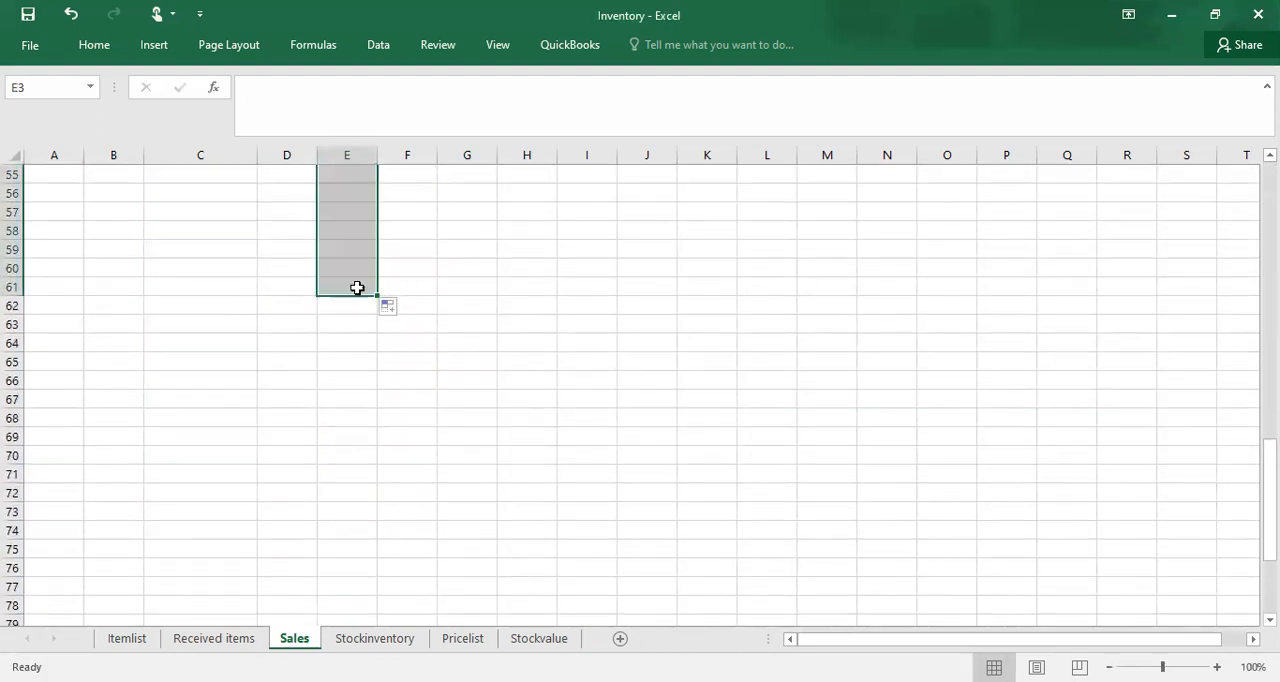
click(219, 320)
key(Up)
key(Up)
key(Up)
key(Up)
key(Up)
key(Up)
key(Up)
key(Up)
key(Up)
key(Up)
key(Up)
key(Up)
key(Up)
key(Up)
key(Up)
key(Up)
key(Up)
key(Up)
key(Up)
key(Up)
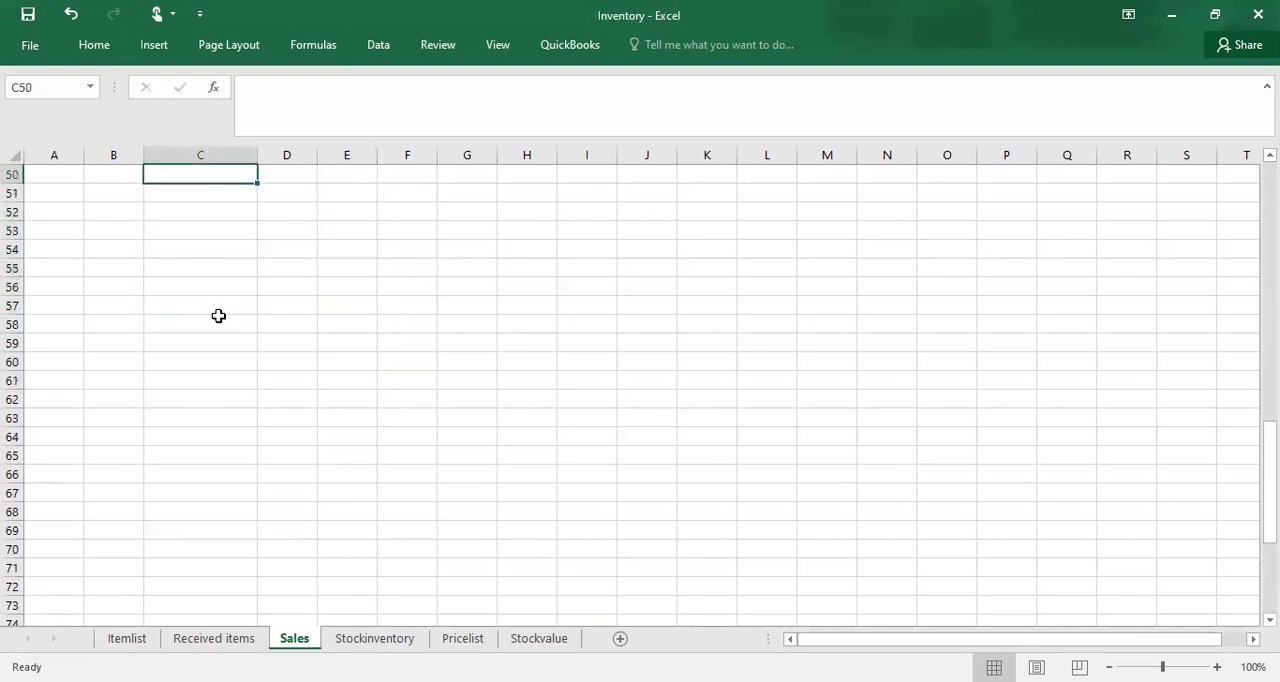
key(Up)
key(Up)
key(Up)
key(Up)
key(Up)
key(Up)
key(Up)
key(Up)
key(Up)
key(Up)
key(Up)
key(Up)
key(Up)
key(Up)
key(Up)
key(Up)
key(Up)
key(Up)
key(Up)
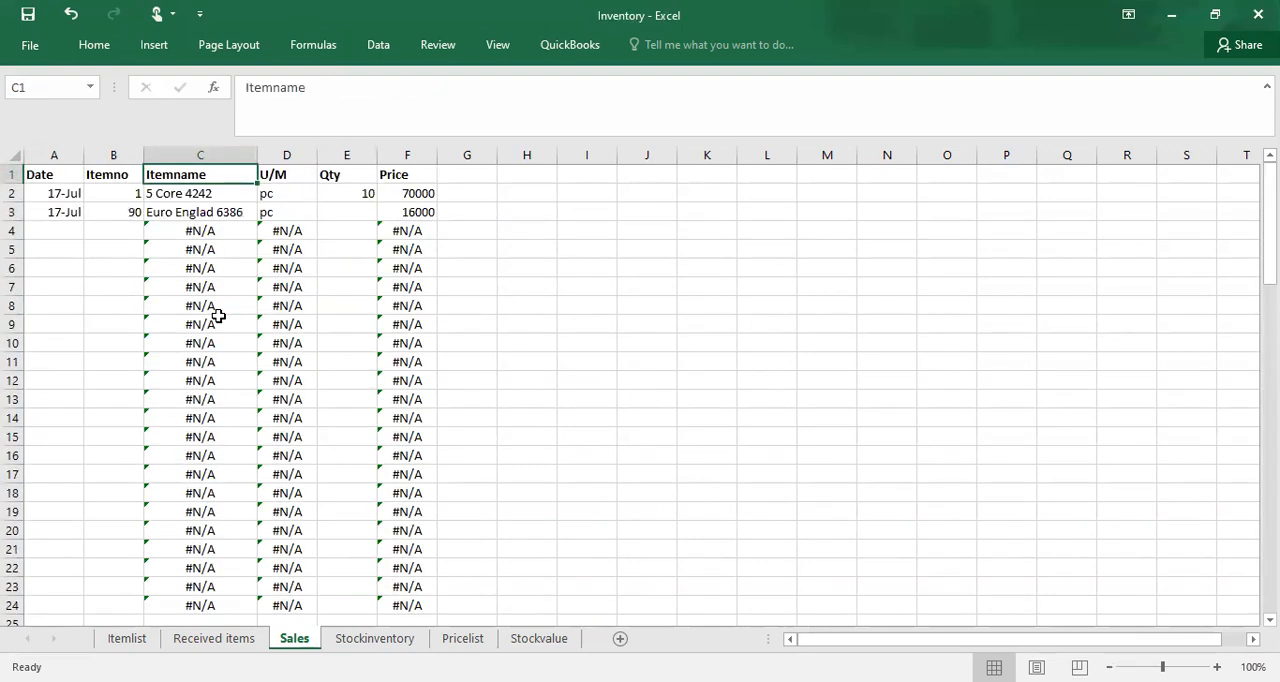
Step: Set the sold quantity of item 90 in E3 to 50
click(361, 211)
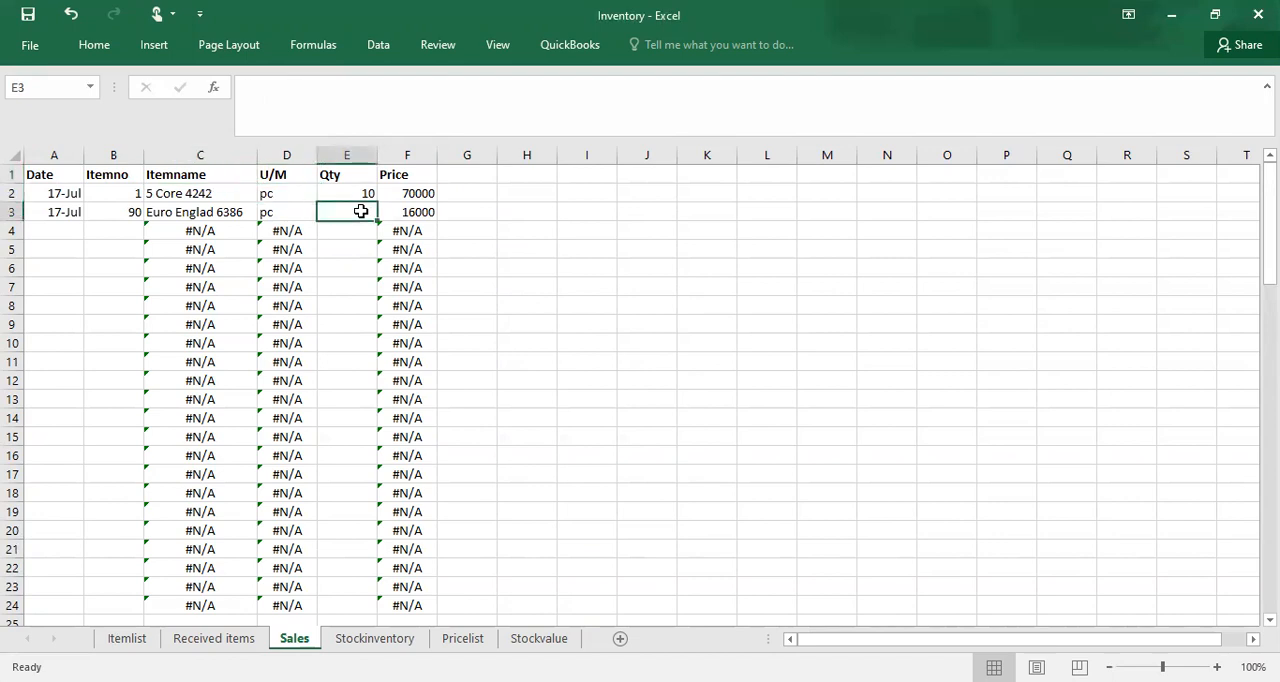
text(50)
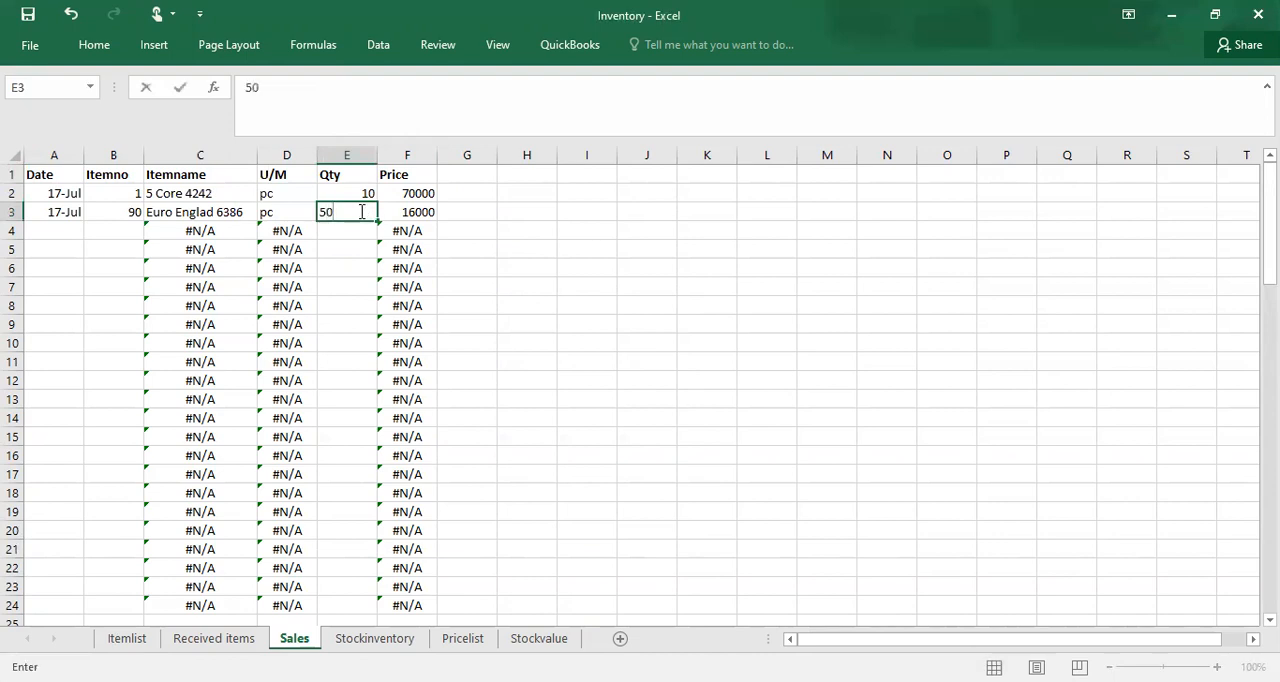
click(339, 294)
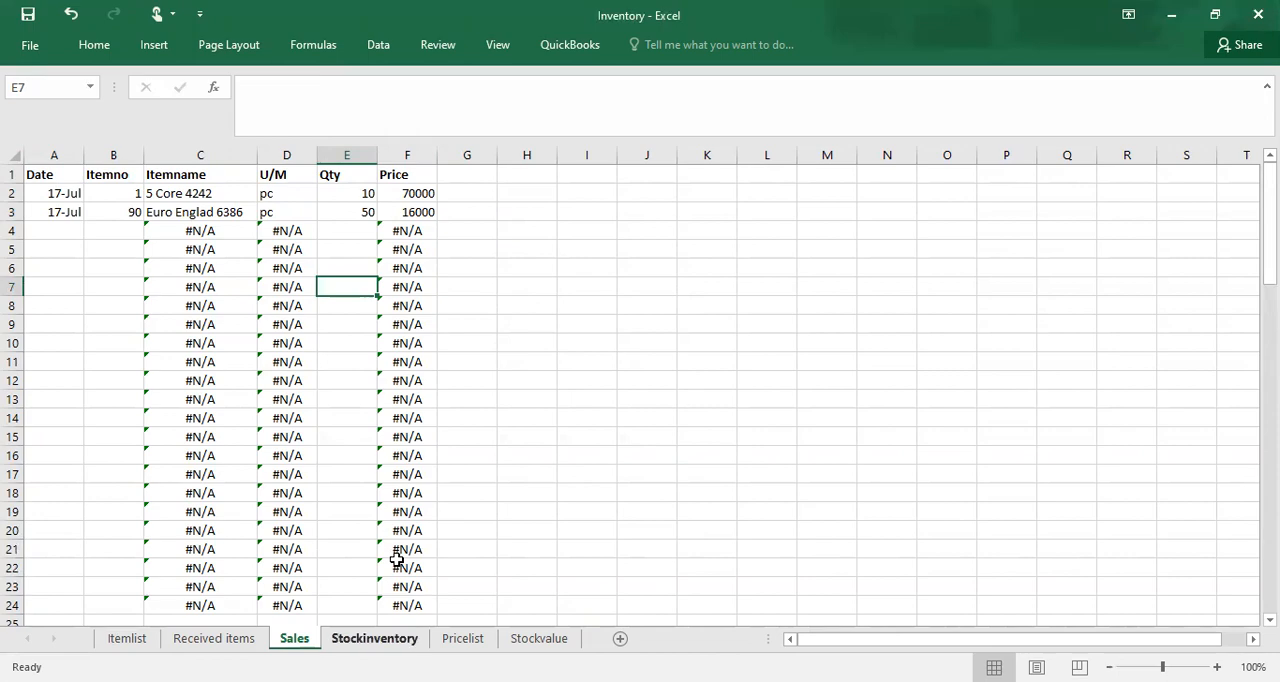
Step: Compare item 90's received, sales and stock cells in row 91 of the Stockinventory sheet
key(ctrl+Page_Down)
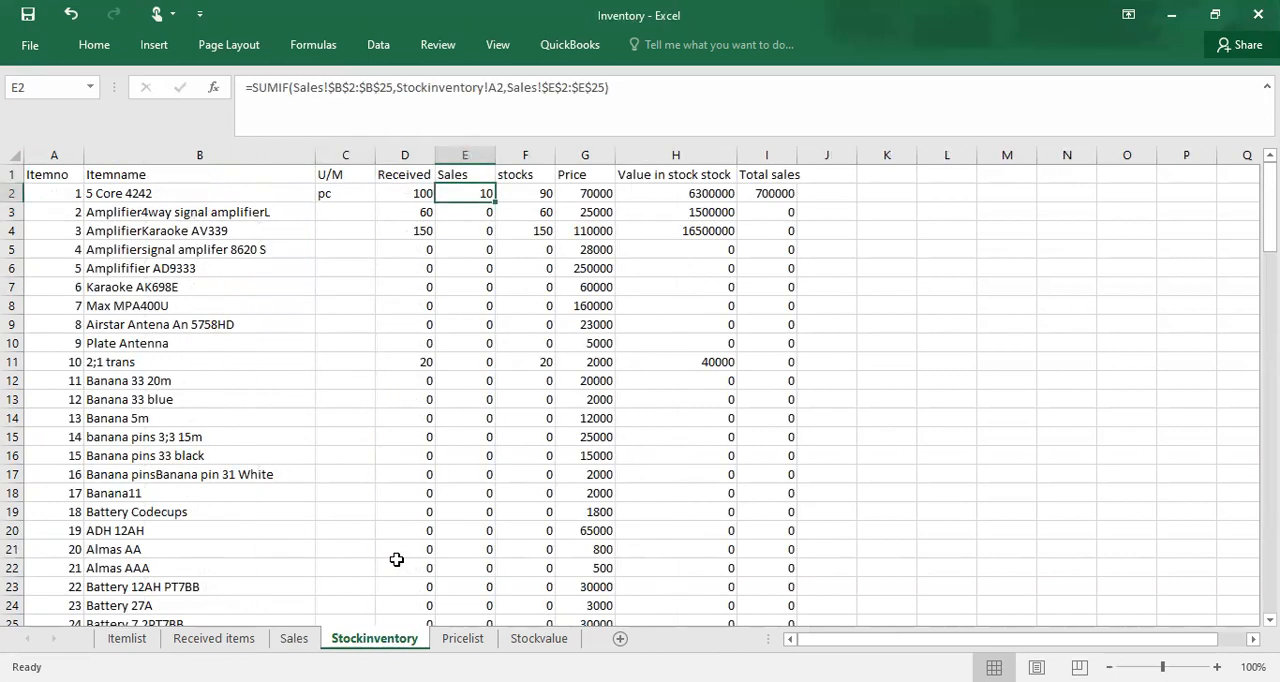
click(388, 505)
key(Down)
key(Down)
key(Down)
key(Down)
key(Down)
key(Down)
key(Down)
key(Down)
key(Down)
key(Down)
key(Down)
key(Down)
key(Down)
key(Down)
key(Down)
key(Down)
key(Down)
key(Down)
key(Down)
key(Down)
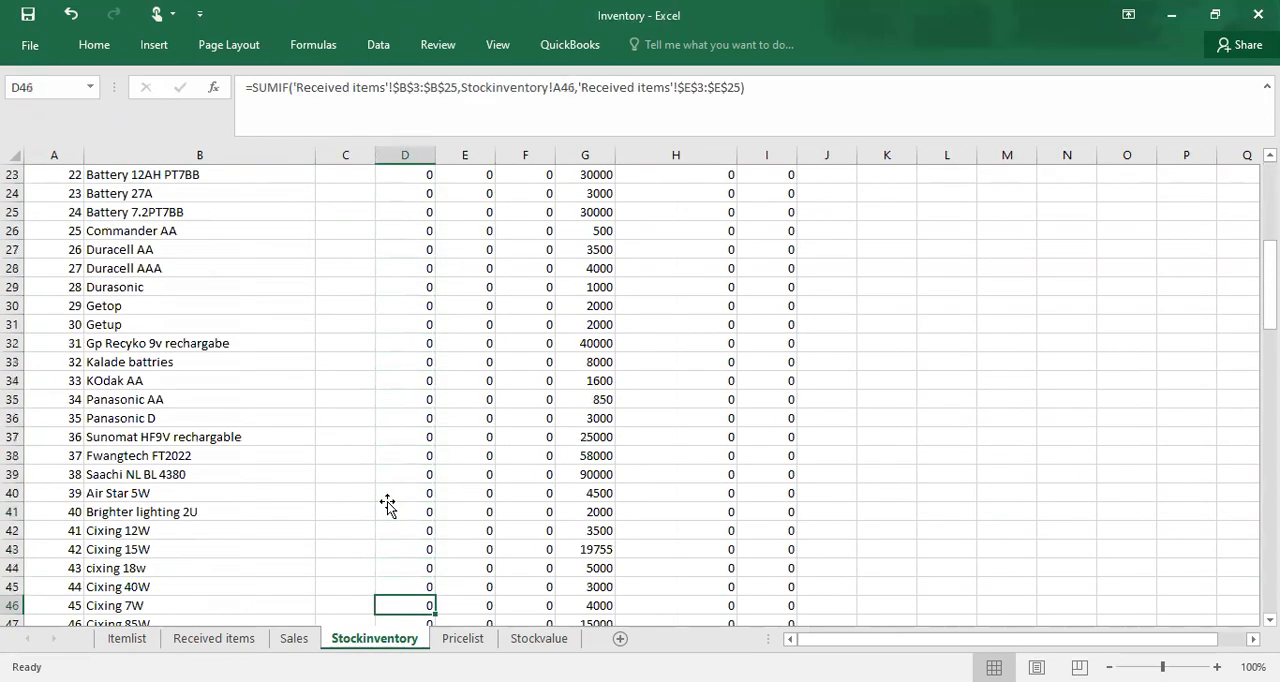
key(Down)
key(Down)
key(Down)
key(Down)
key(Down)
key(Down)
key(Down)
key(Down)
key(Down)
key(Down)
key(Down)
key(Down)
key(Down)
key(Down)
key(Down)
key(Down)
key(Down)
key(Down)
key(Down)
key(Down)
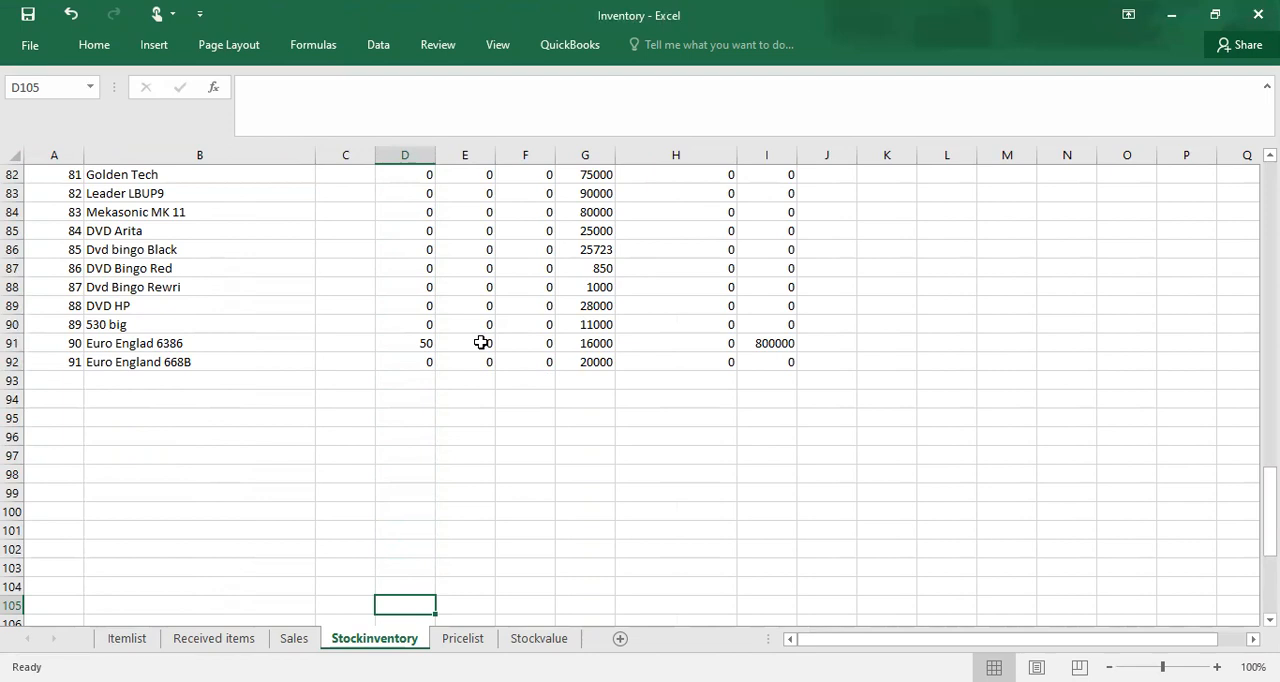
click(397, 348)
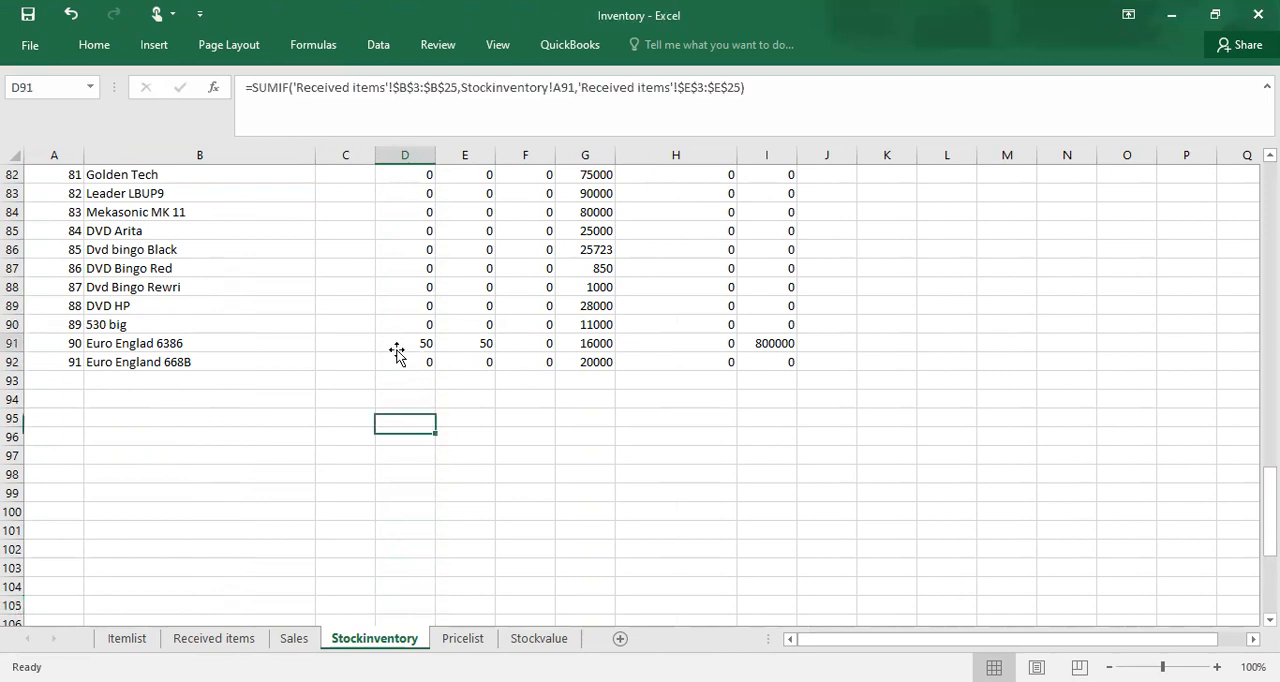
click(477, 346)
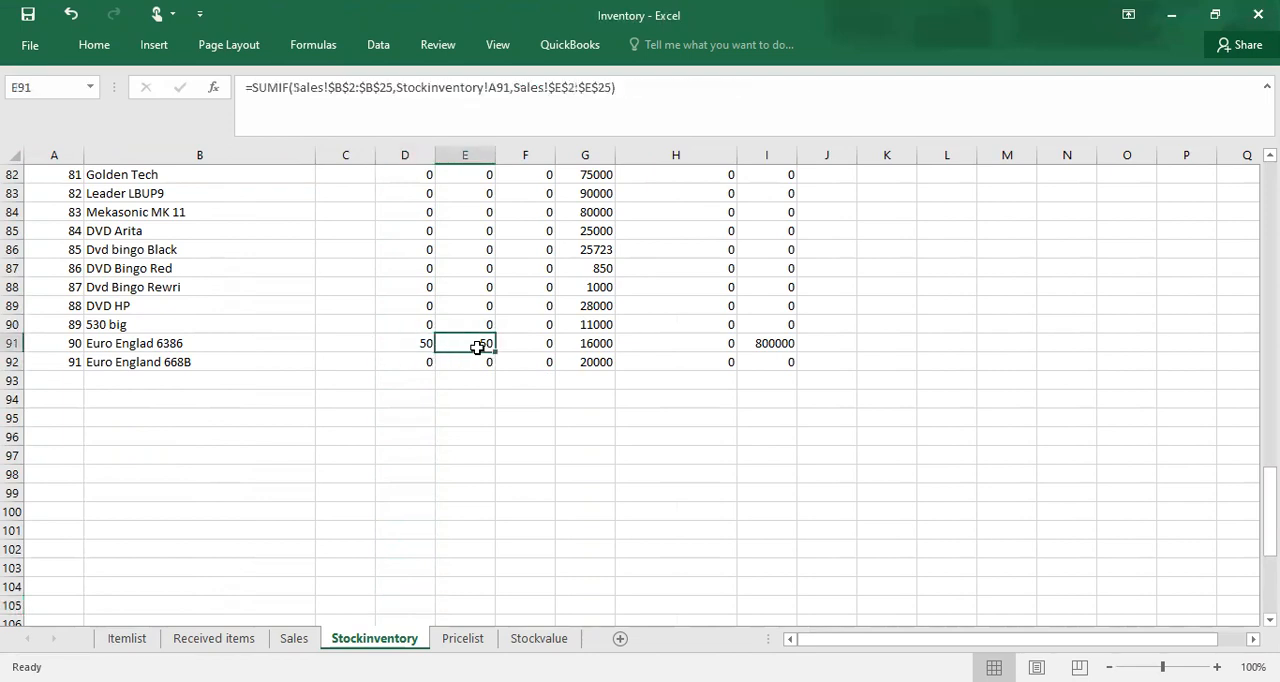
click(550, 345)
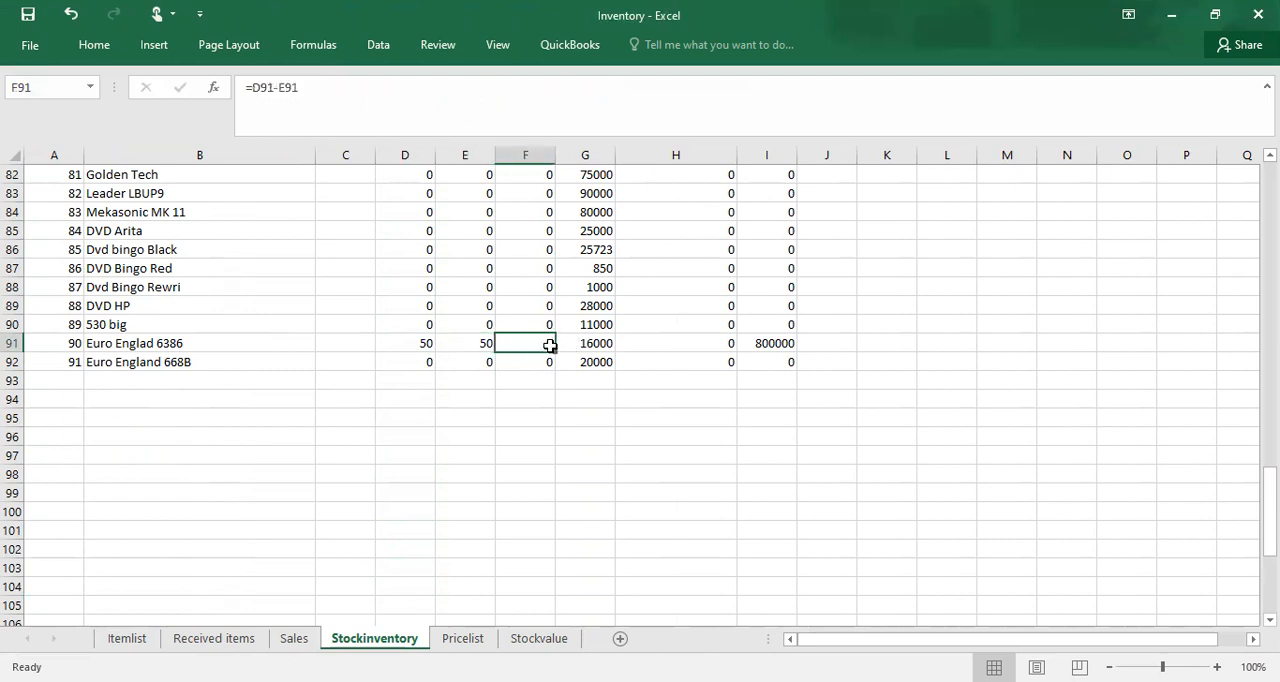
click(483, 345)
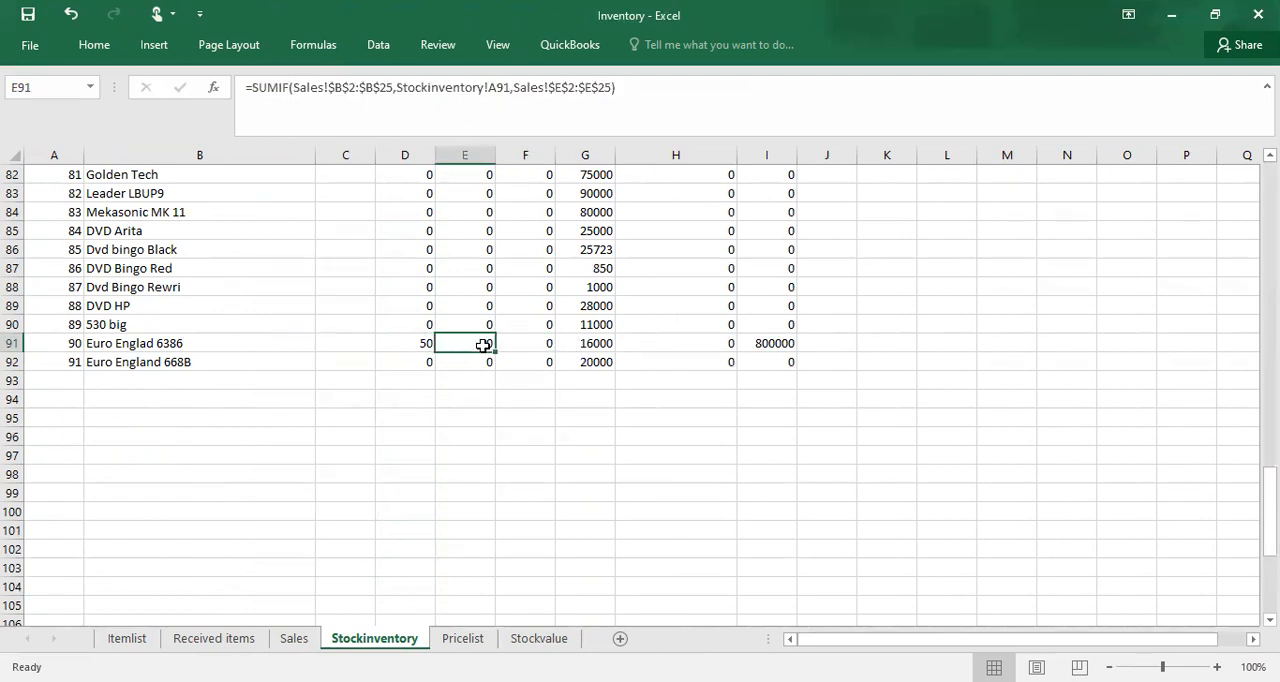
Step: Make the header row of the Stockinventory sheet bold
key(Up)
key(Up)
key(Up)
key(Up)
key(Up)
key(Up)
key(Up)
key(Up)
key(Up)
key(Up)
key(Up)
key(Up)
key(Up)
key(Up)
key(Up)
key(Up)
key(Up)
key(Up)
key(Up)
key(Up)
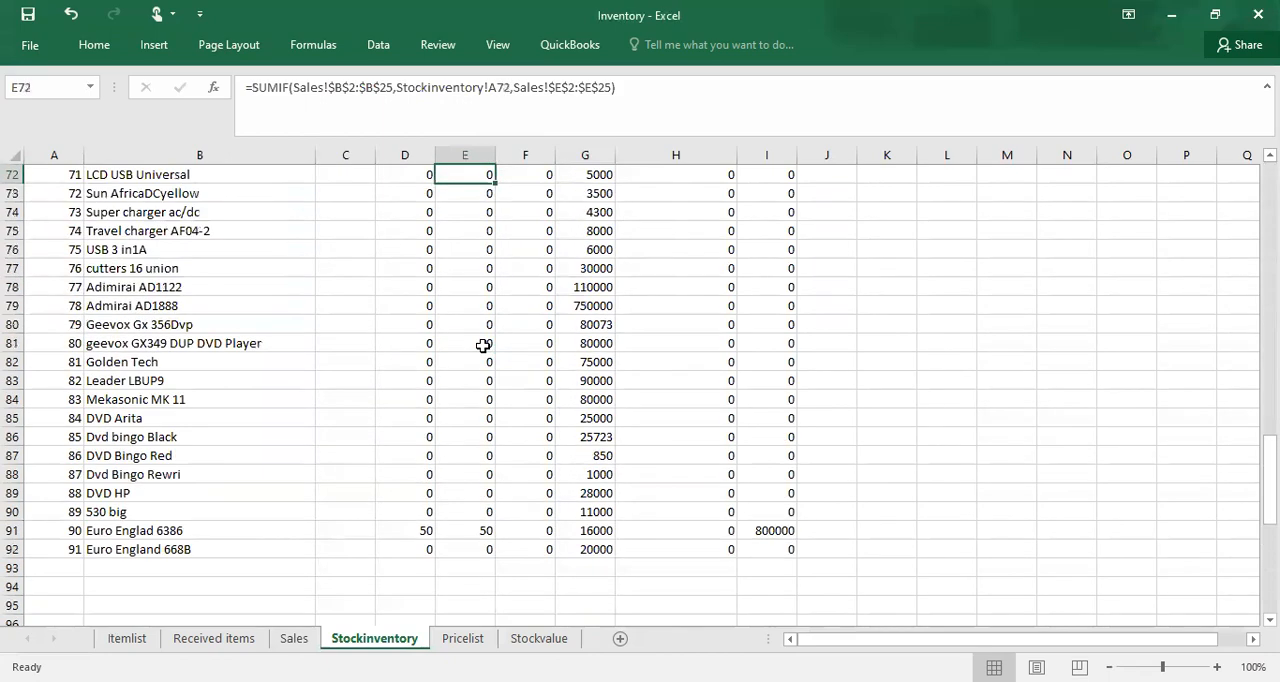
key(Up)
key(Up)
key(Up)
key(Up)
key(Up)
key(Up)
key(Up)
key(Up)
key(Up)
key(Up)
key(Up)
key(Up)
key(Up)
key(Up)
key(Up)
key(Up)
key(Up)
key(Up)
key(Up)
key(Up)
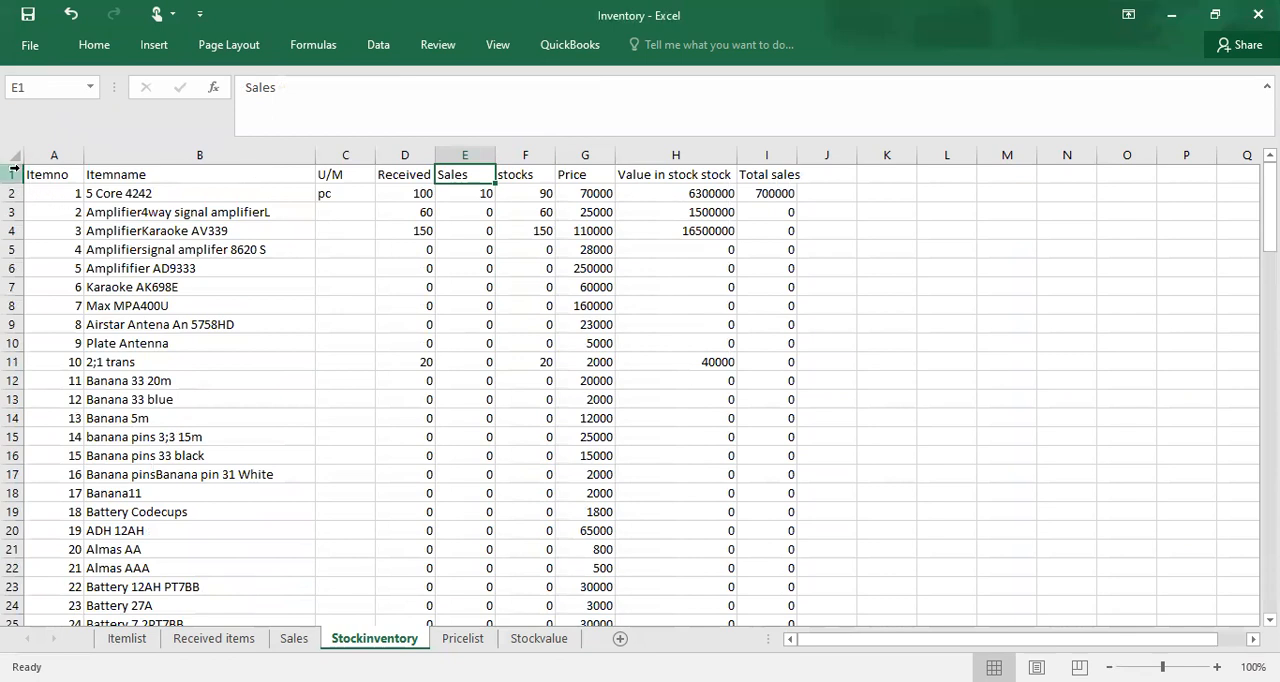
click(14, 171)
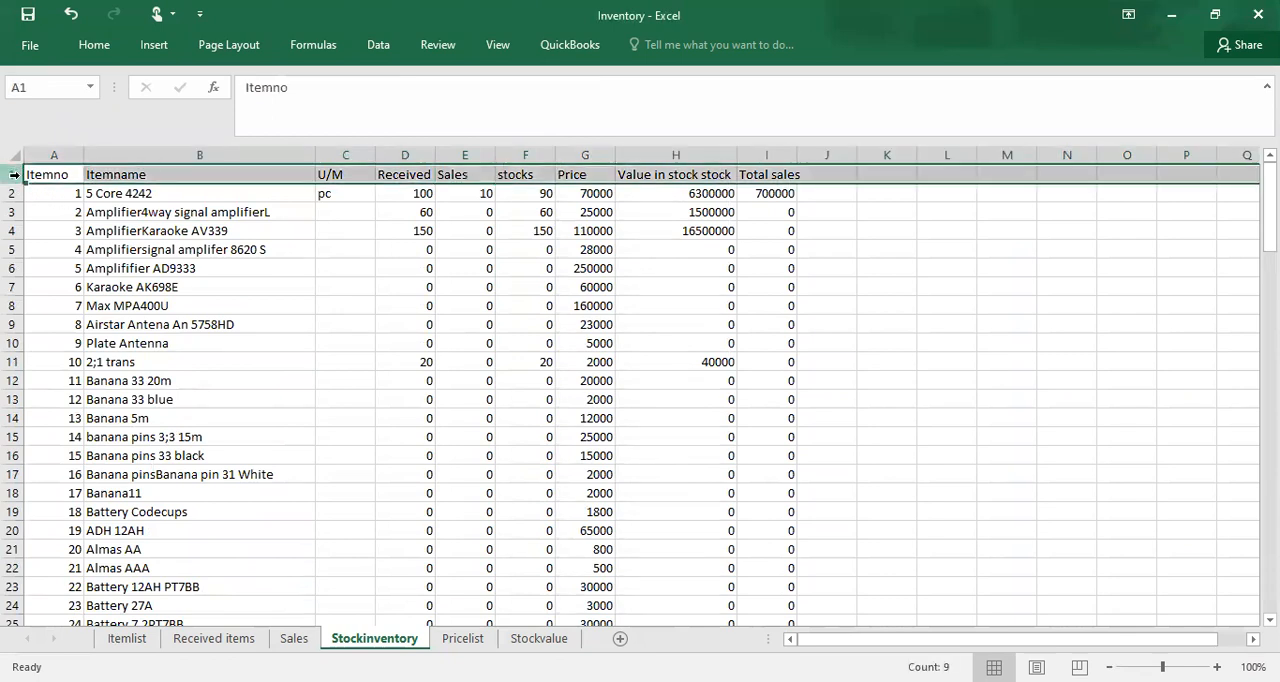
right_click(14, 174)
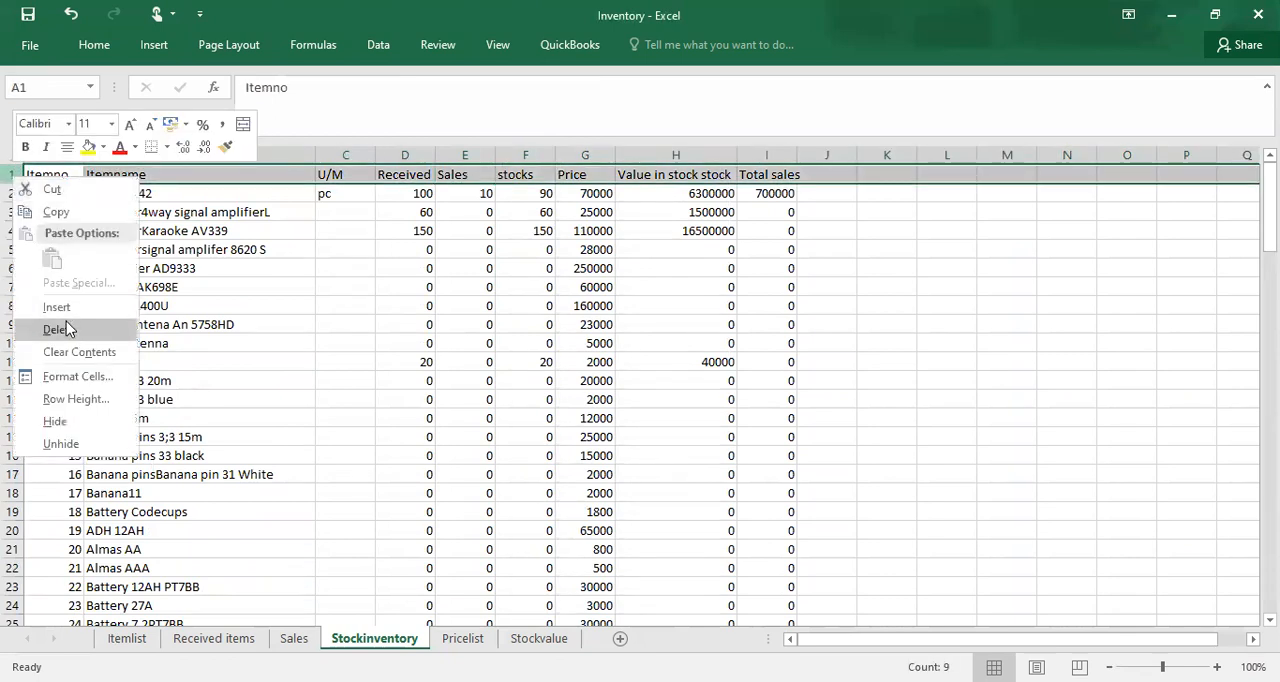
click(27, 148)
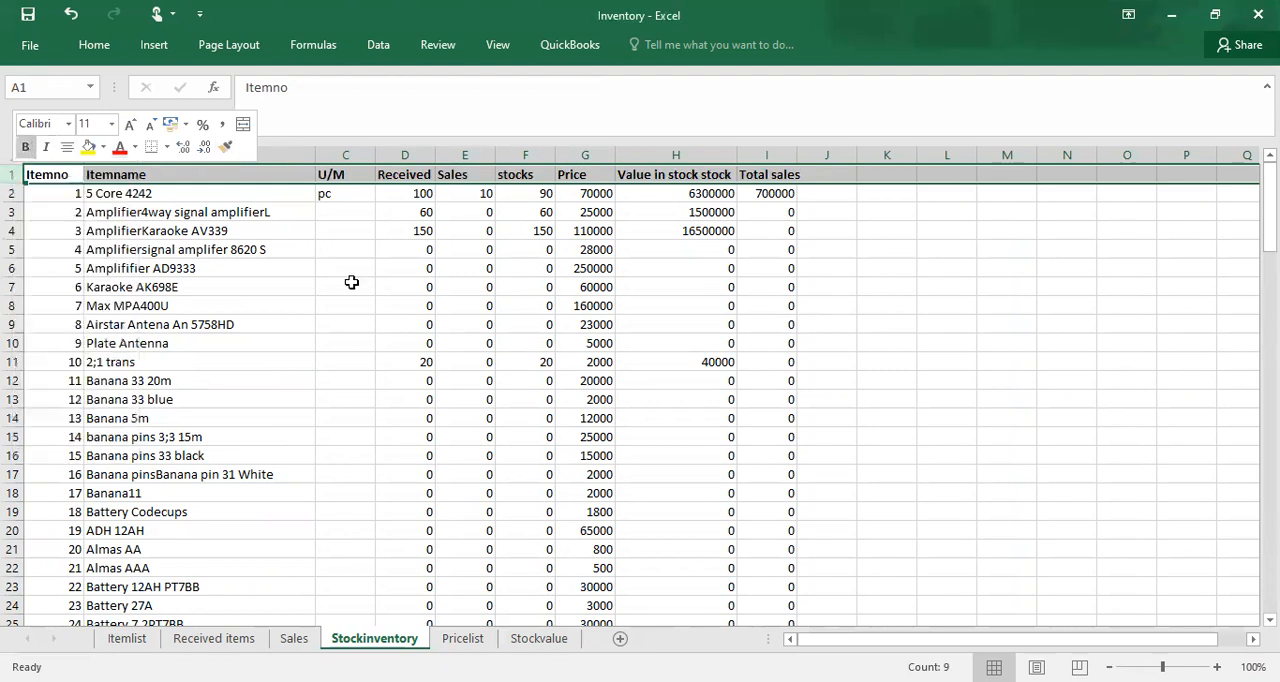
click(346, 284)
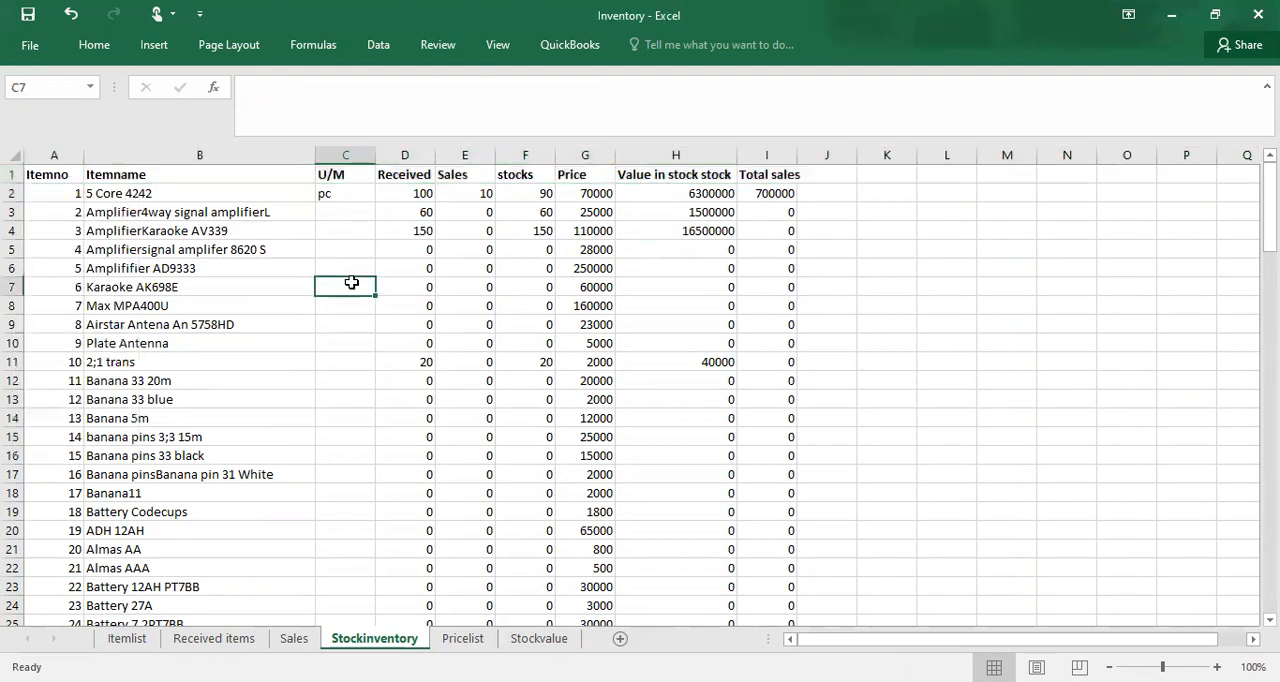
Step: Freeze the top header row of the Stockinventory sheet
click(14, 174)
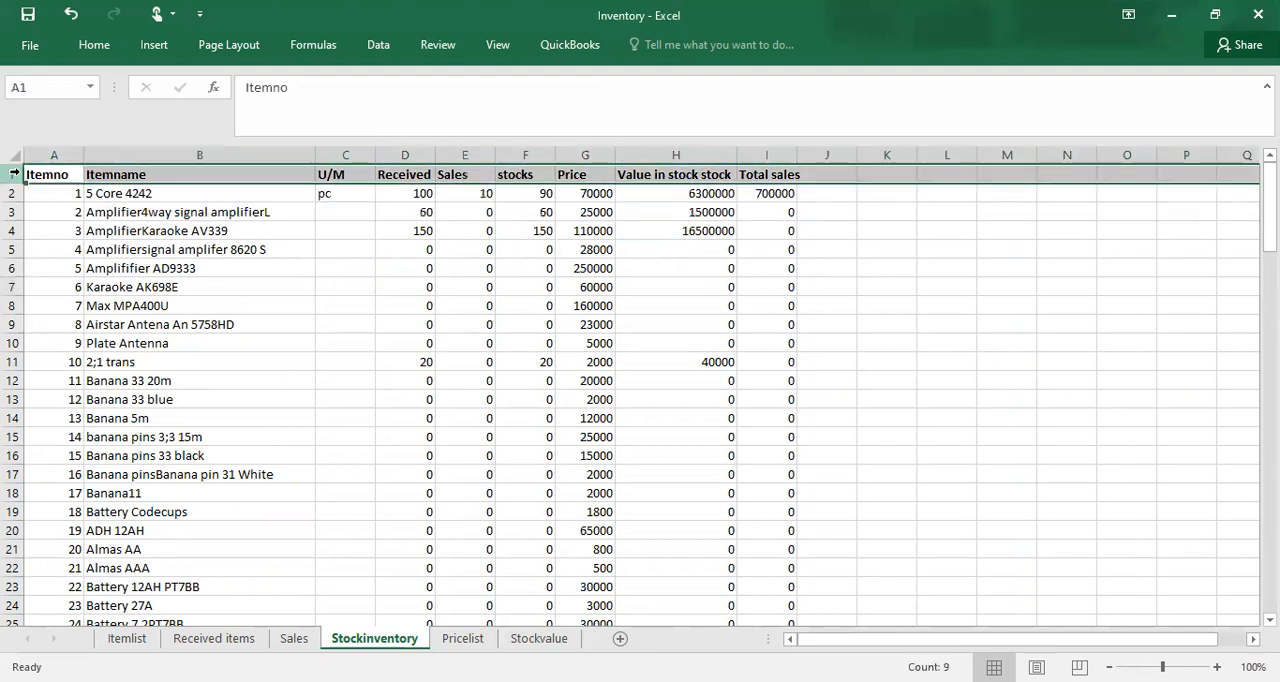
click(491, 43)
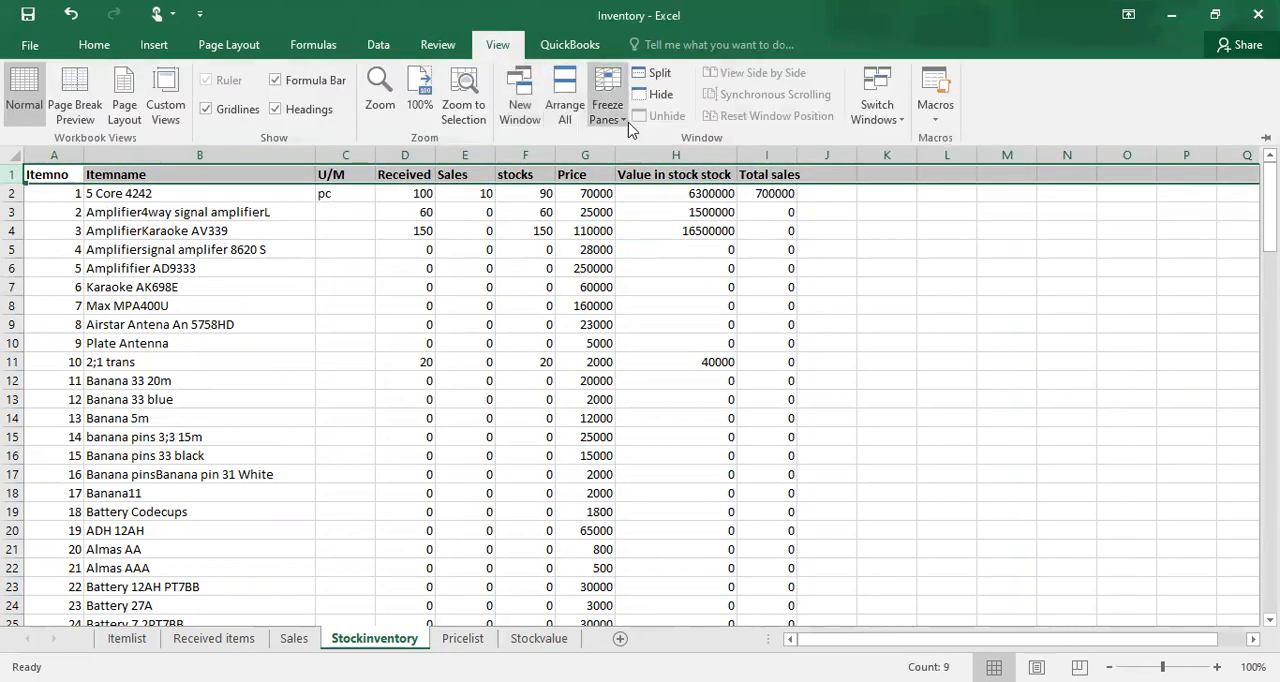
click(619, 119)
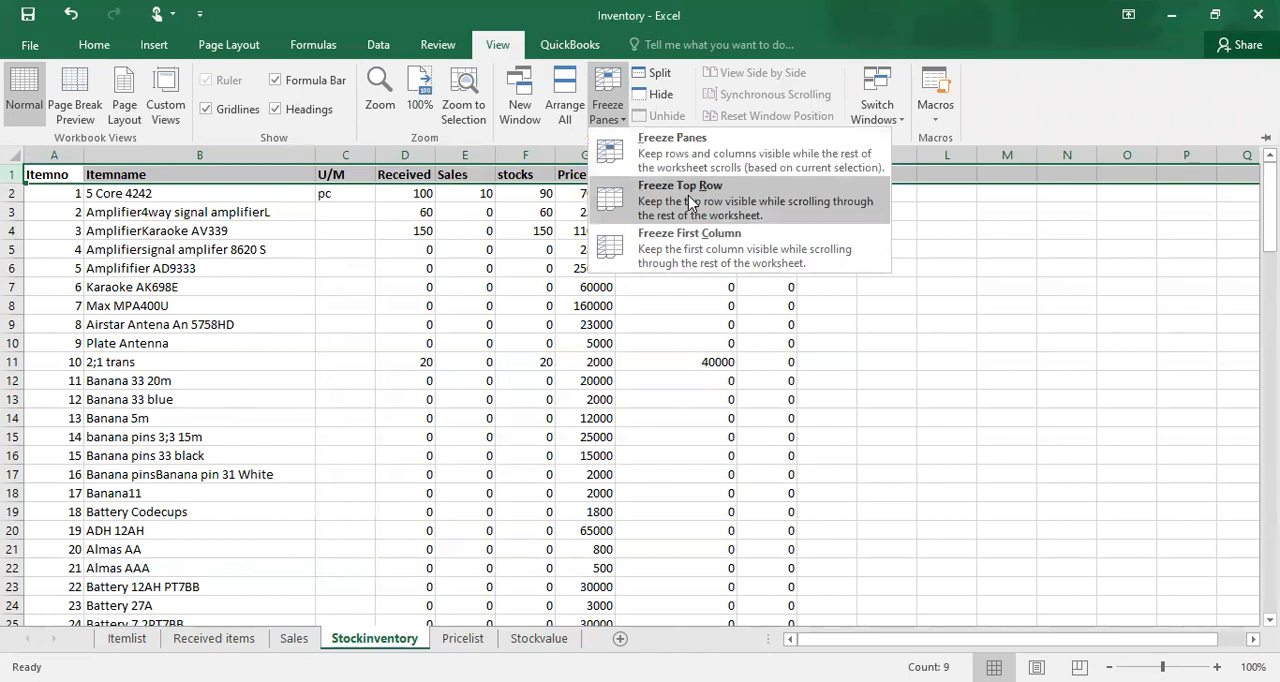
click(688, 195)
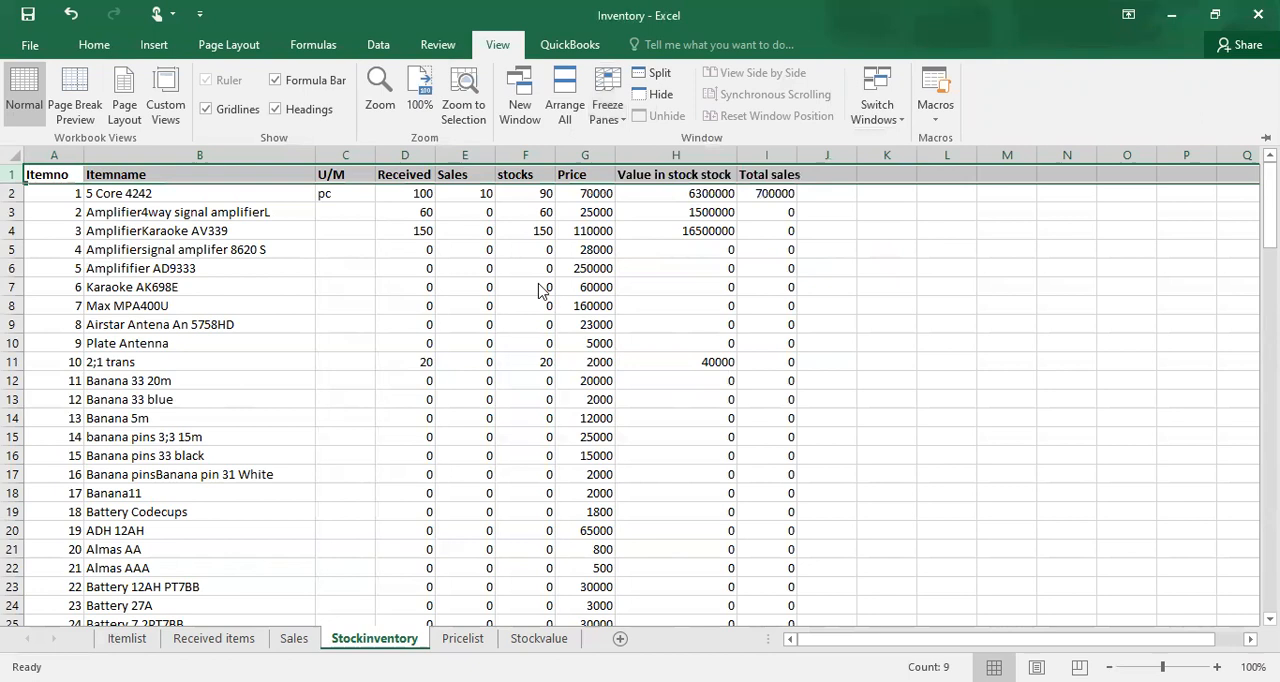
Step: Look down the Stockinventory list under the frozen header and inspect item 90's received and sales cells in row 91
click(340, 318)
key(Down)
key(Down)
key(Down)
key(Down)
key(Down)
key(Down)
key(Down)
key(Down)
key(Down)
key(Down)
key(Down)
key(Down)
key(Down)
key(Down)
key(Down)
key(Down)
key(Down)
key(Down)
key(Down)
key(Down)
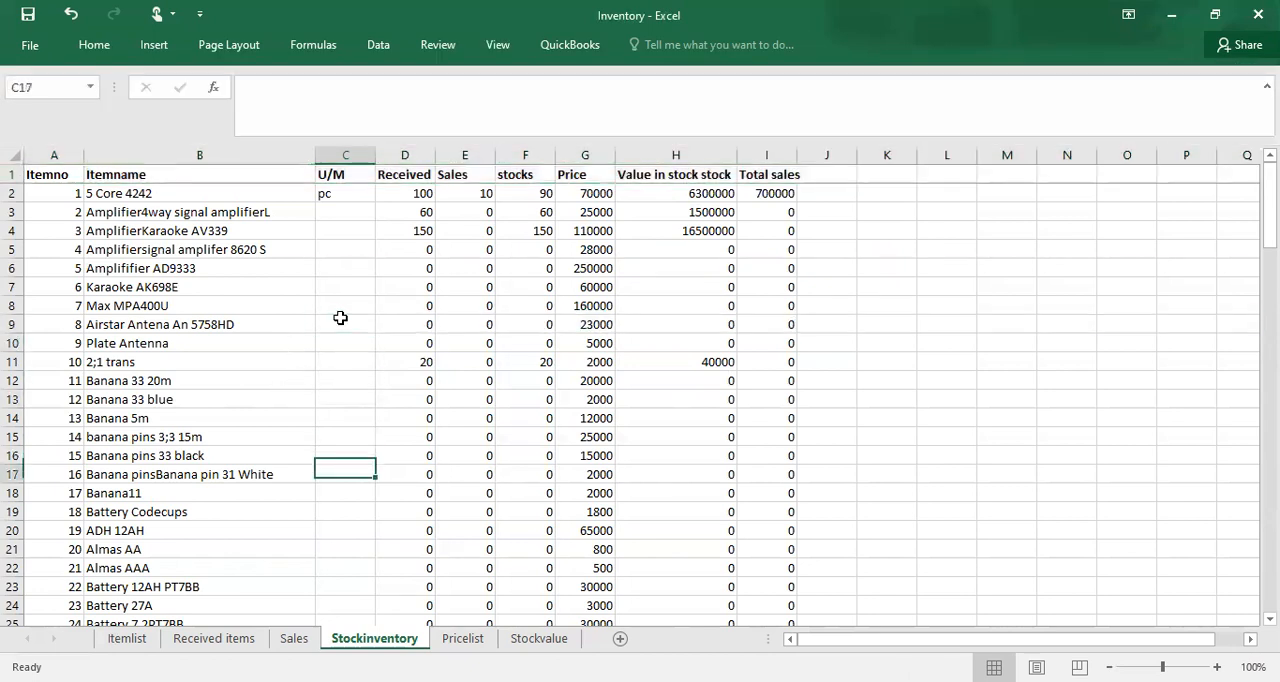
key(Down)
key(Down)
key(Down)
key(Down)
key(Down)
key(Down)
key(Down)
key(Down)
key(Down)
key(Down)
key(Down)
key(Down)
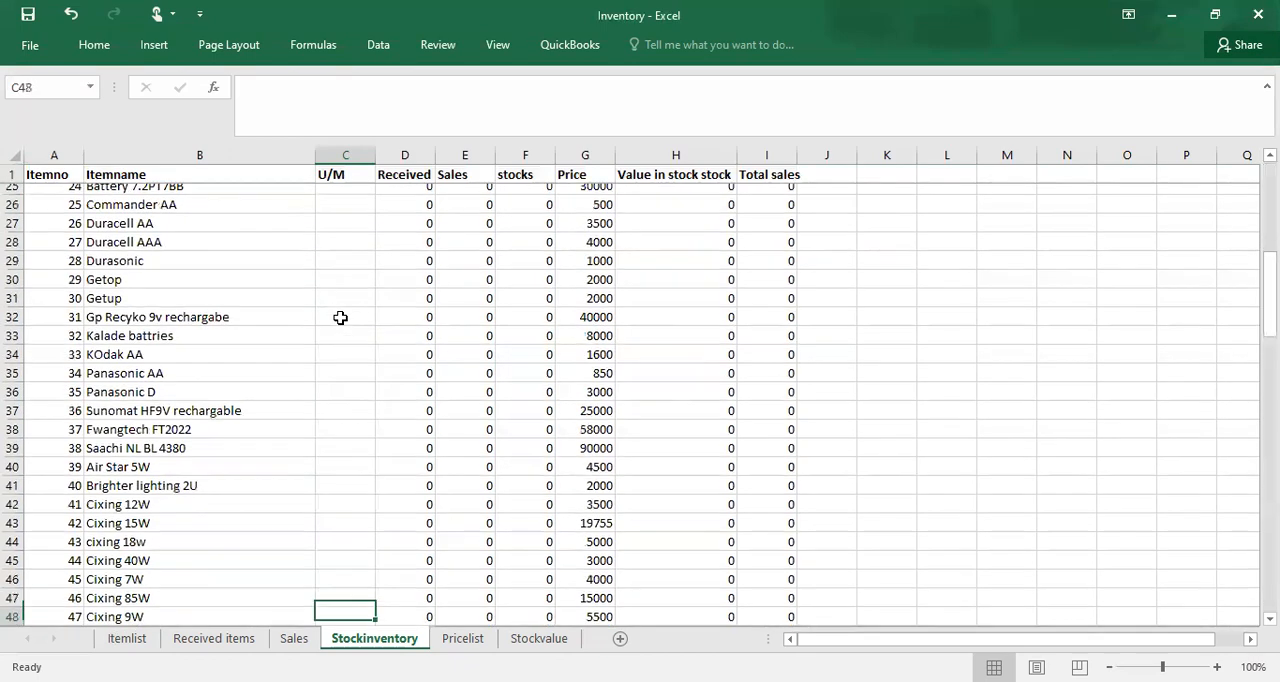
key(Down)
key(Down)
key(Down)
key(Down)
key(Down)
key(Down)
key(Down)
key(Down)
key(Down)
key(Down)
key(Down)
key(Down)
key(Down)
key(Down)
key(Down)
key(Down)
key(Down)
key(Down)
key(Down)
key(Down)
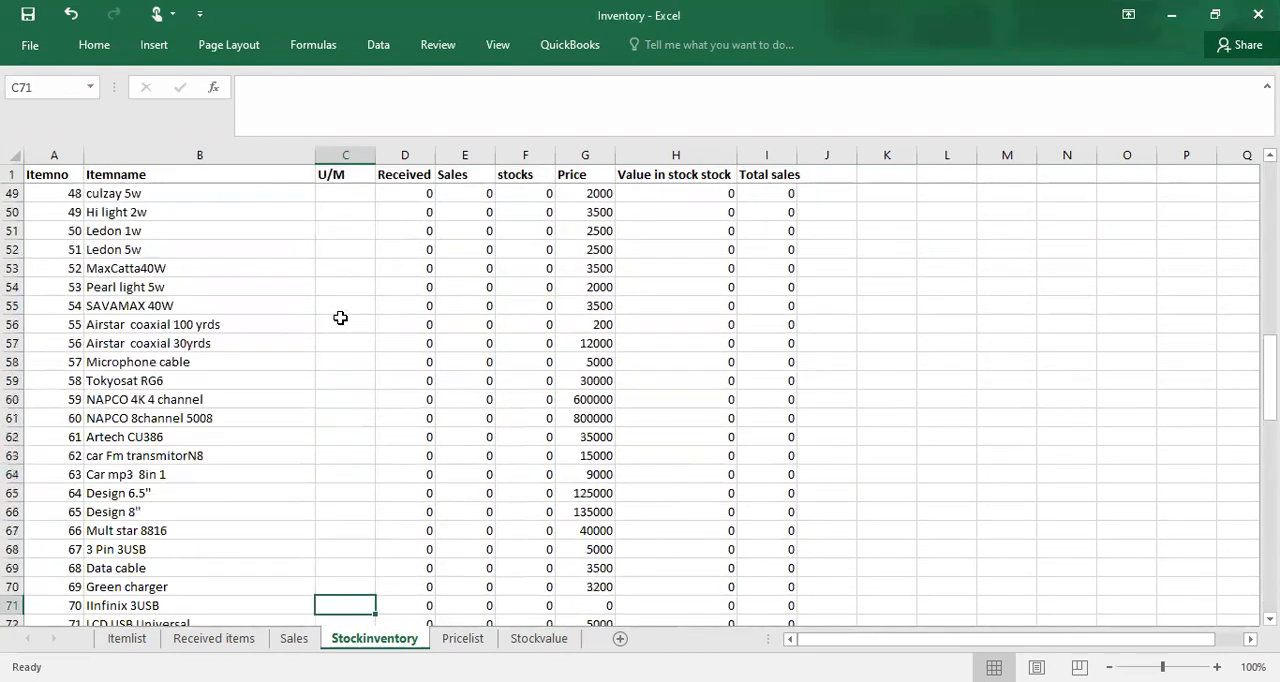
key(Down)
key(Down)
key(Down)
key(Down)
key(Down)
key(Down)
key(Down)
key(Down)
key(Down)
key(Down)
key(Down)
key(Down)
key(Down)
key(Down)
key(Down)
key(Down)
key(Up)
key(Up)
key(Up)
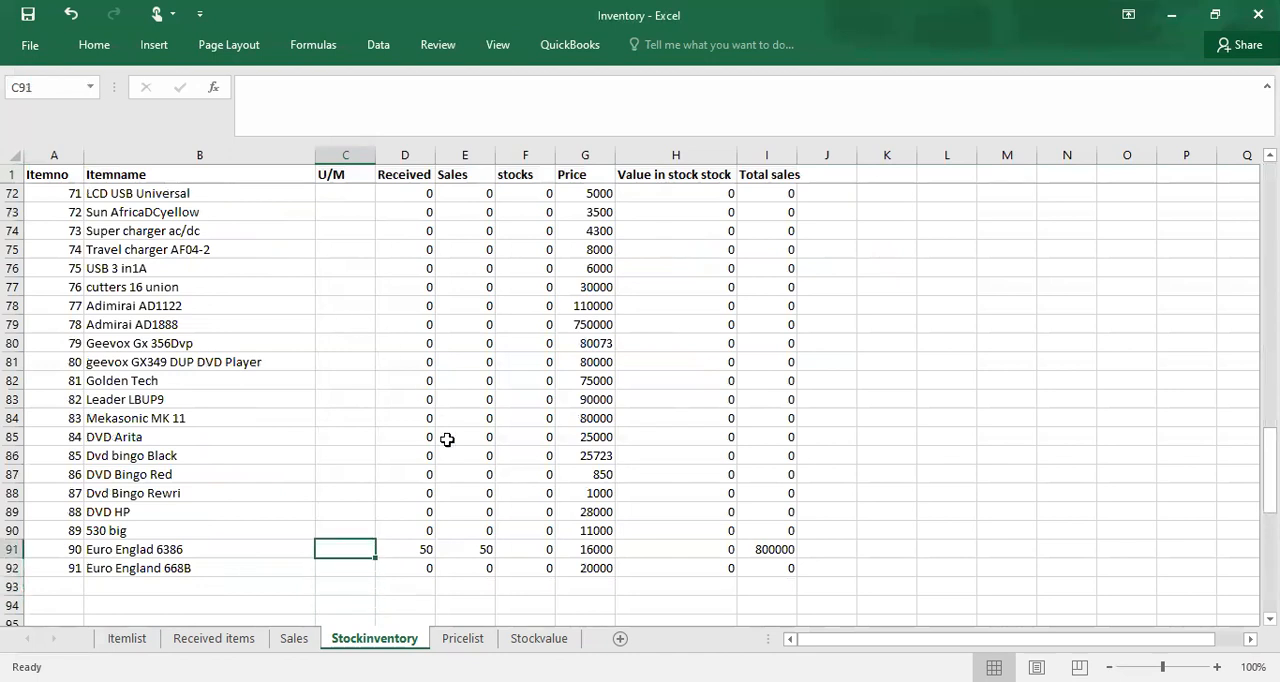
click(422, 548)
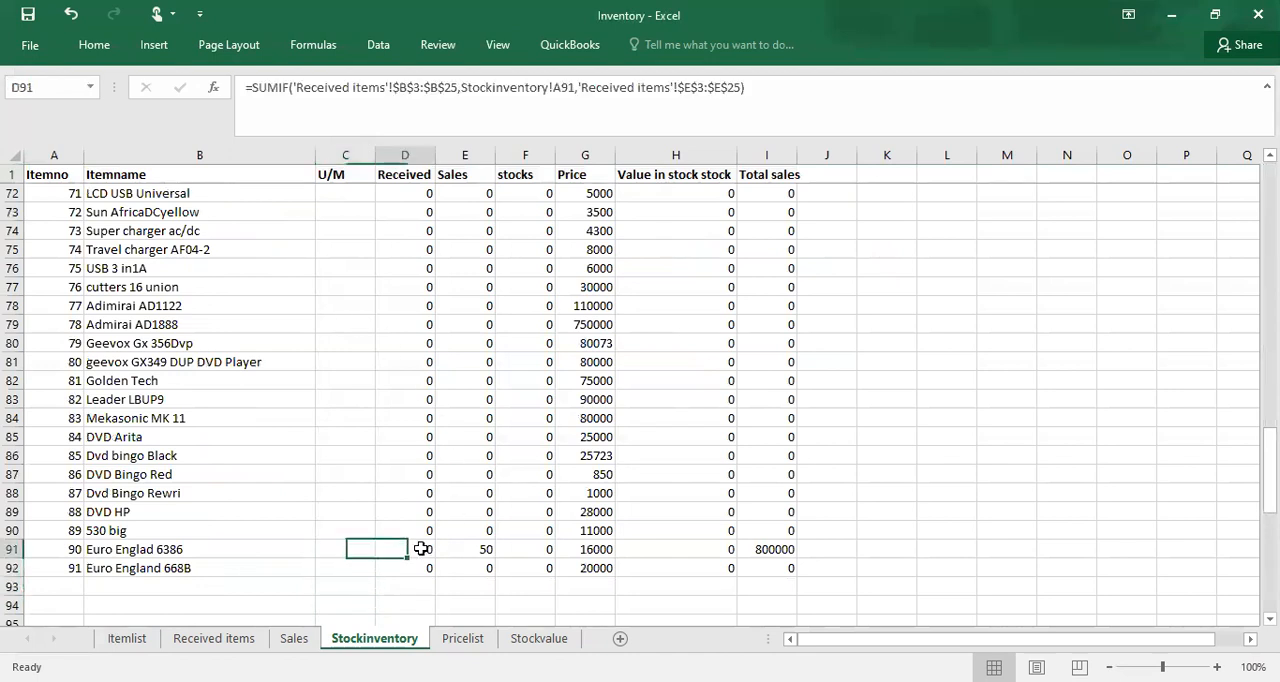
click(474, 548)
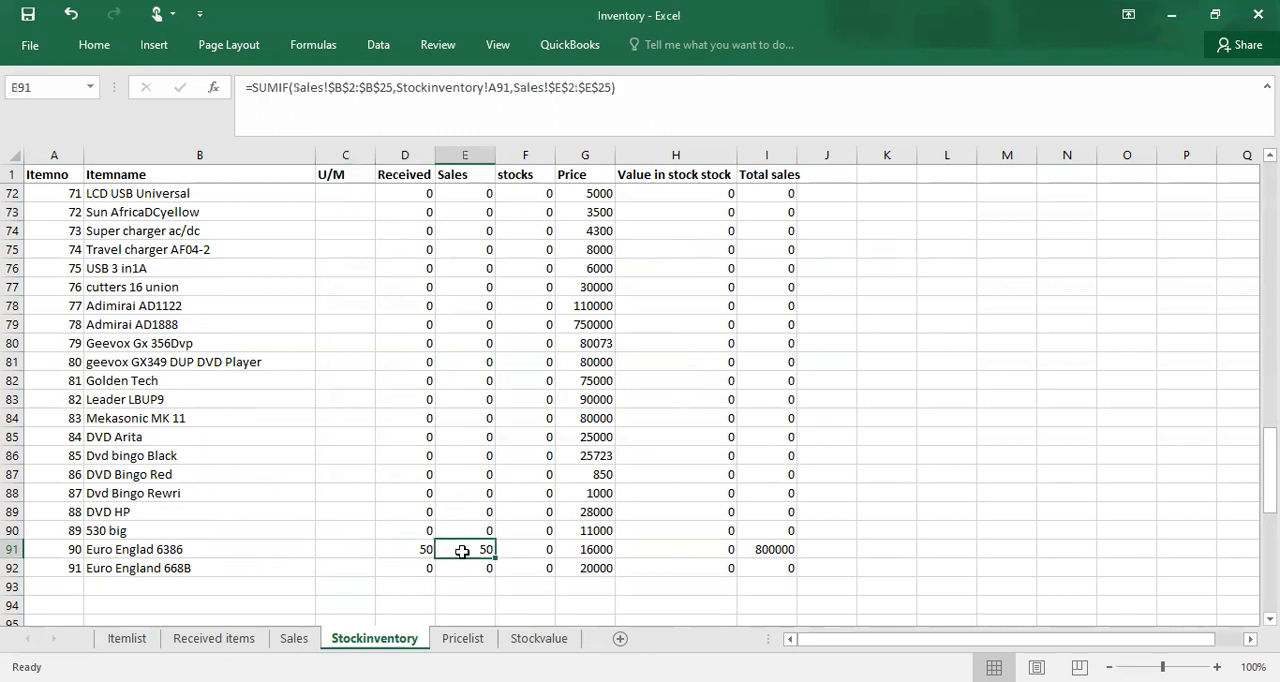
Step: Start a new receipt in row 8 of the Received items sheet with date 17-Jul and item number 90
click(264, 640)
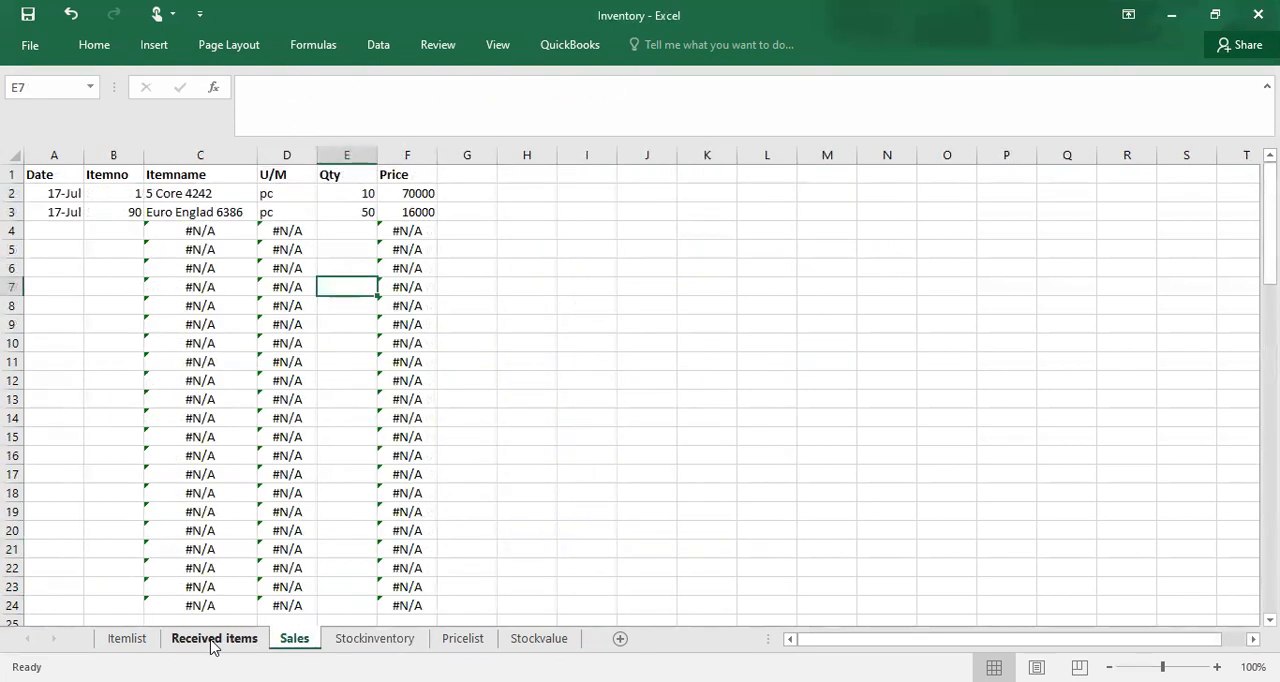
click(250, 642)
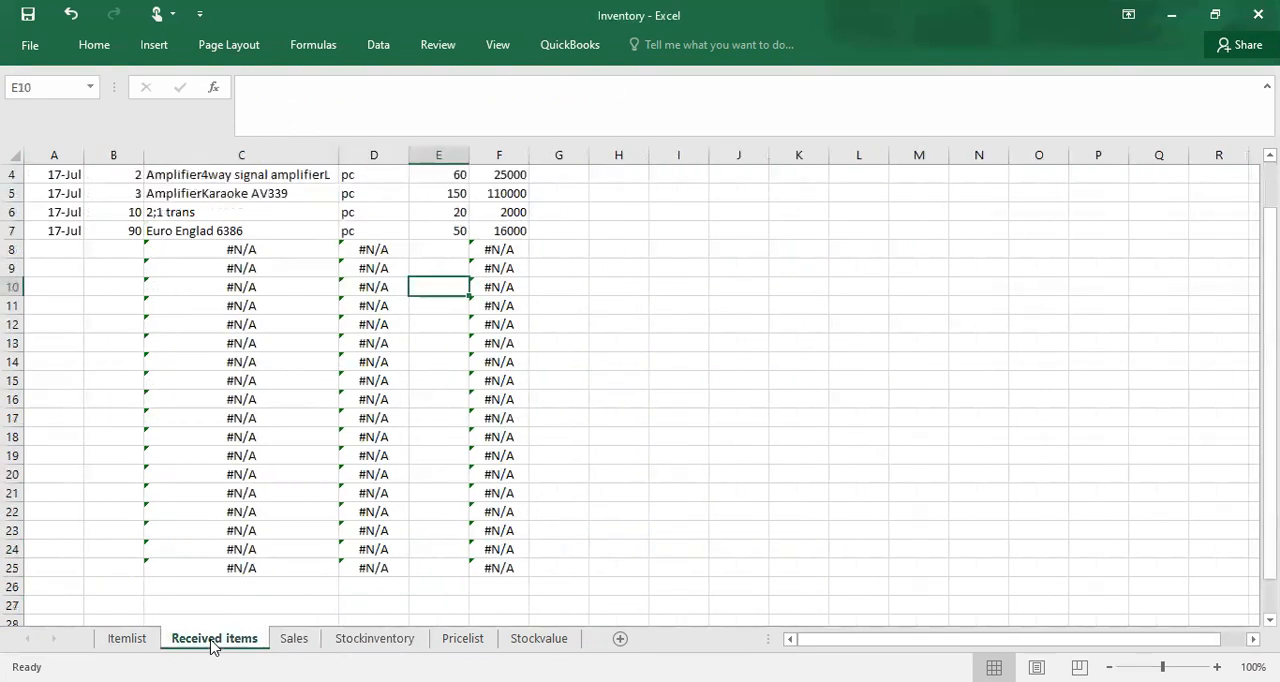
click(75, 250)
text(1)
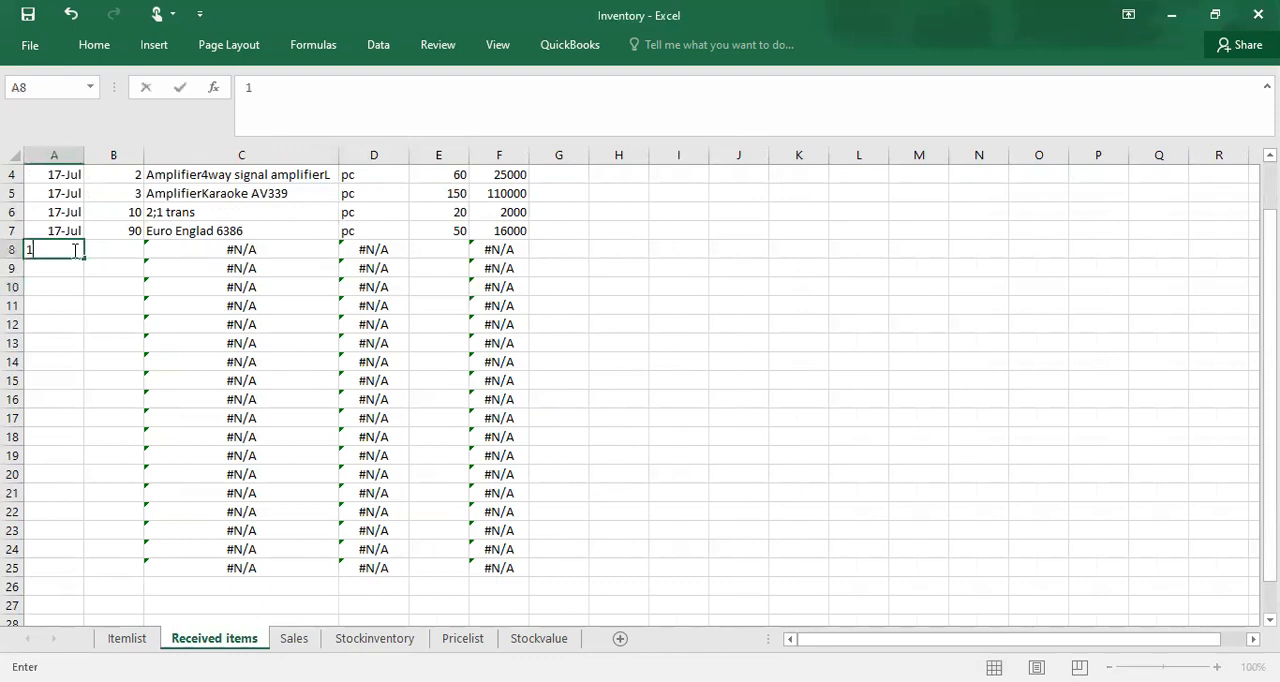
text(7-jul)
click(129, 252)
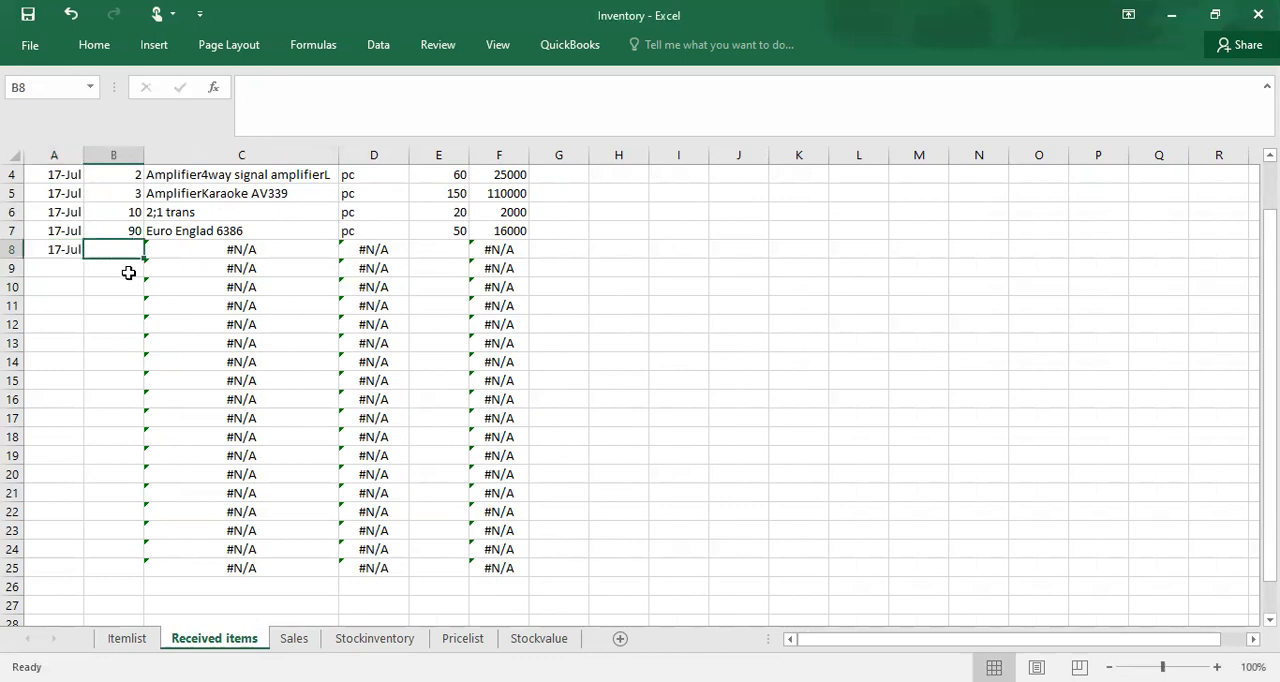
text(90)
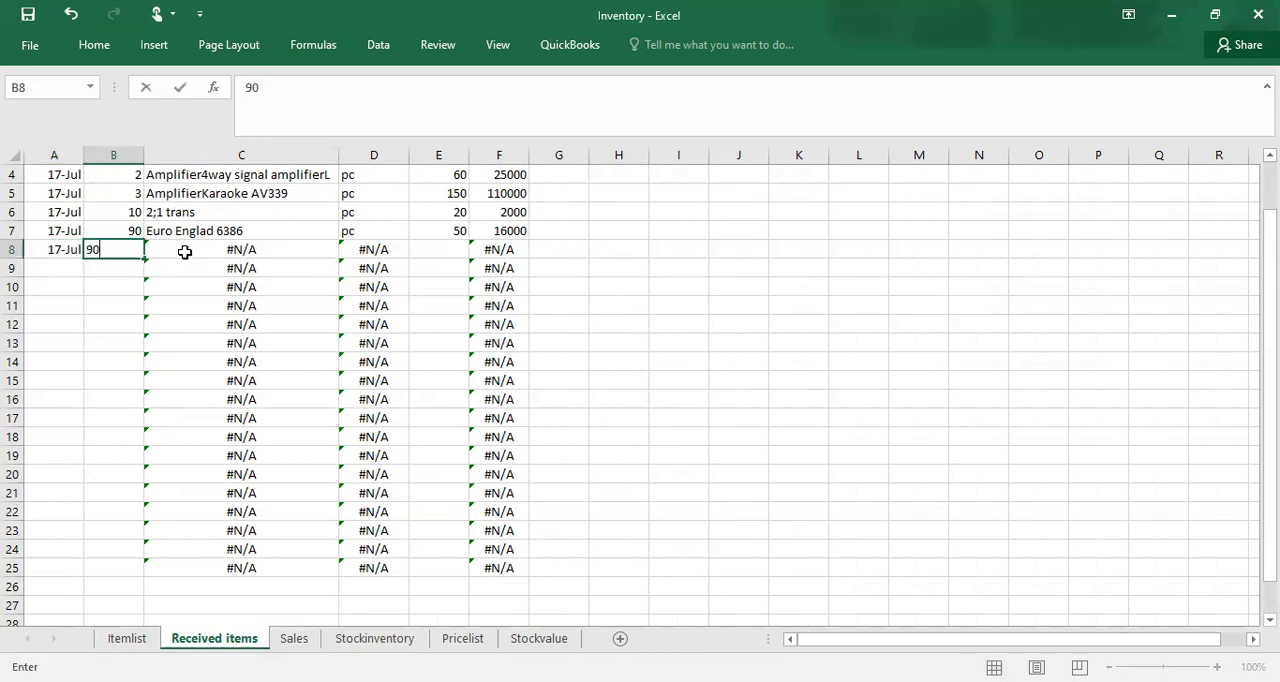
click(100, 335)
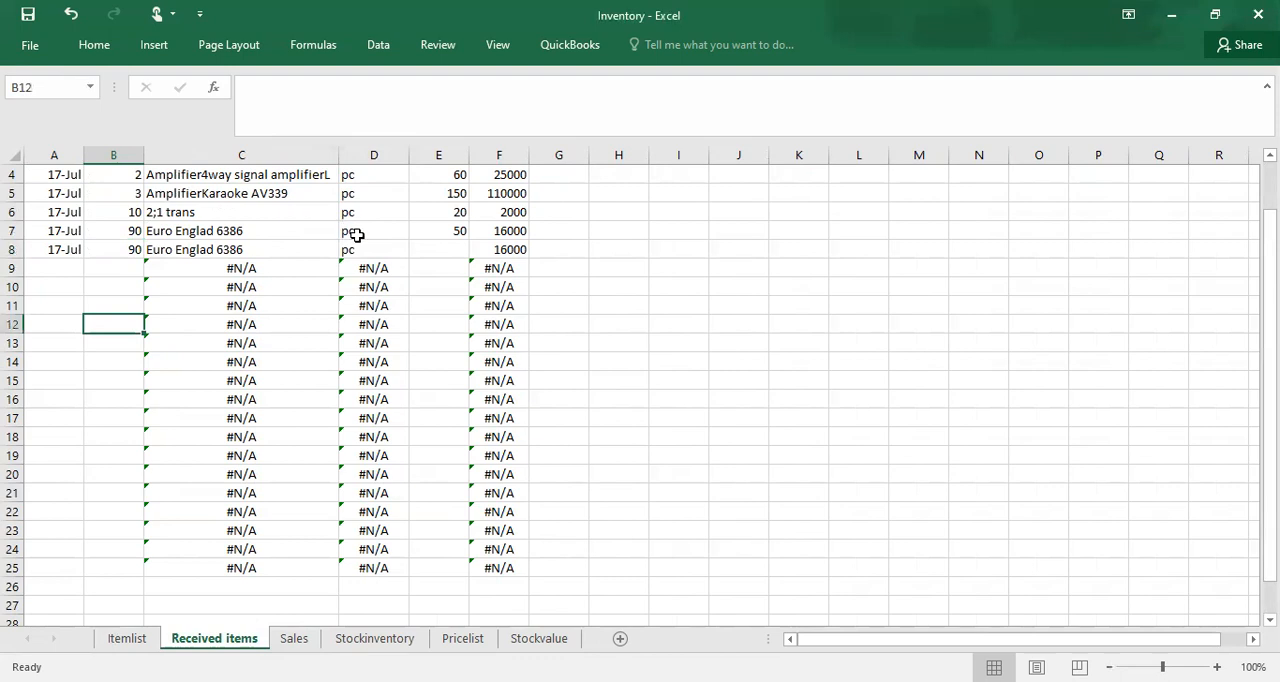
Step: Set the received quantity in E8 to 100 for item 90
click(447, 255)
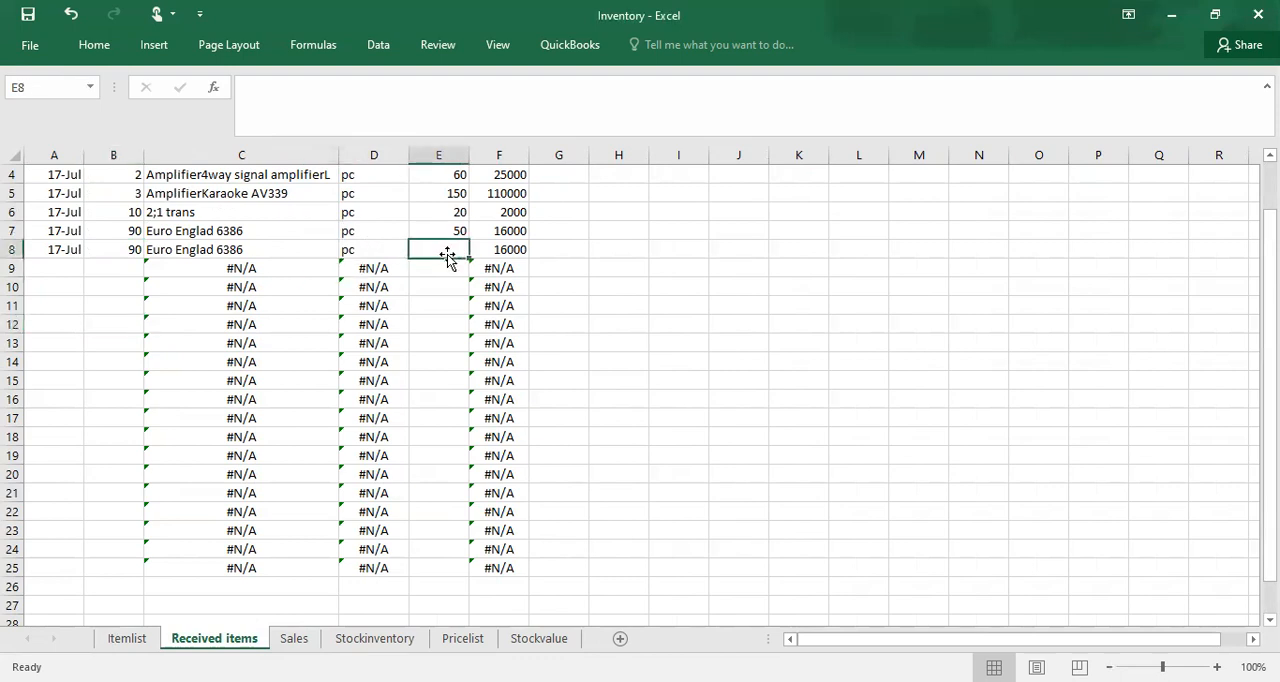
text(100)
click(436, 350)
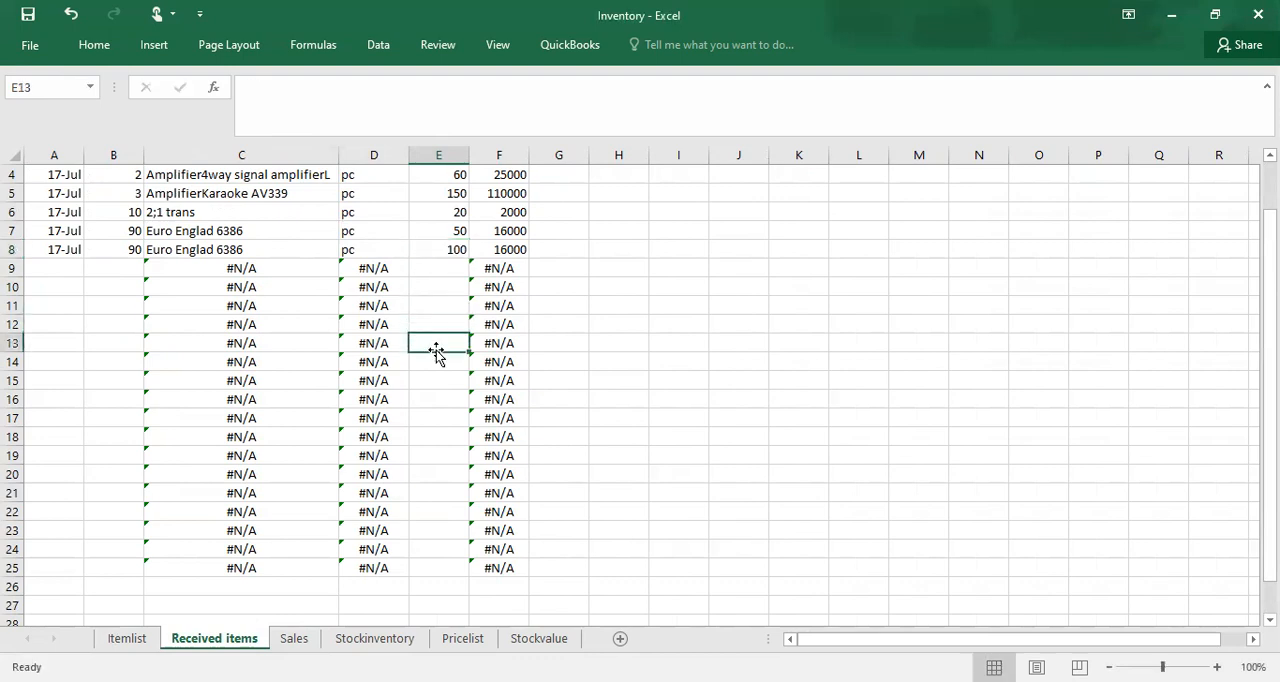
Step: Check item 90's received, sales and stock cells in row 91 of the Stockinventory sheet against the new receipt
click(378, 638)
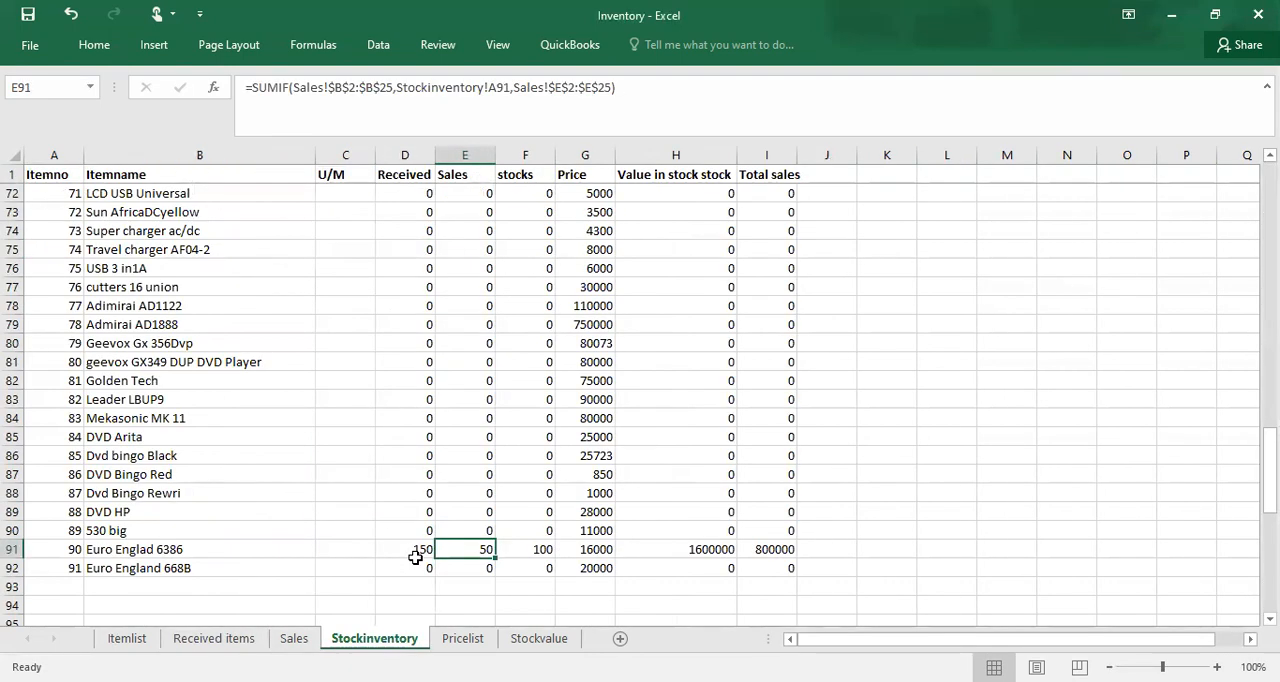
key(Down)
key(Down)
key(Left)
click(421, 553)
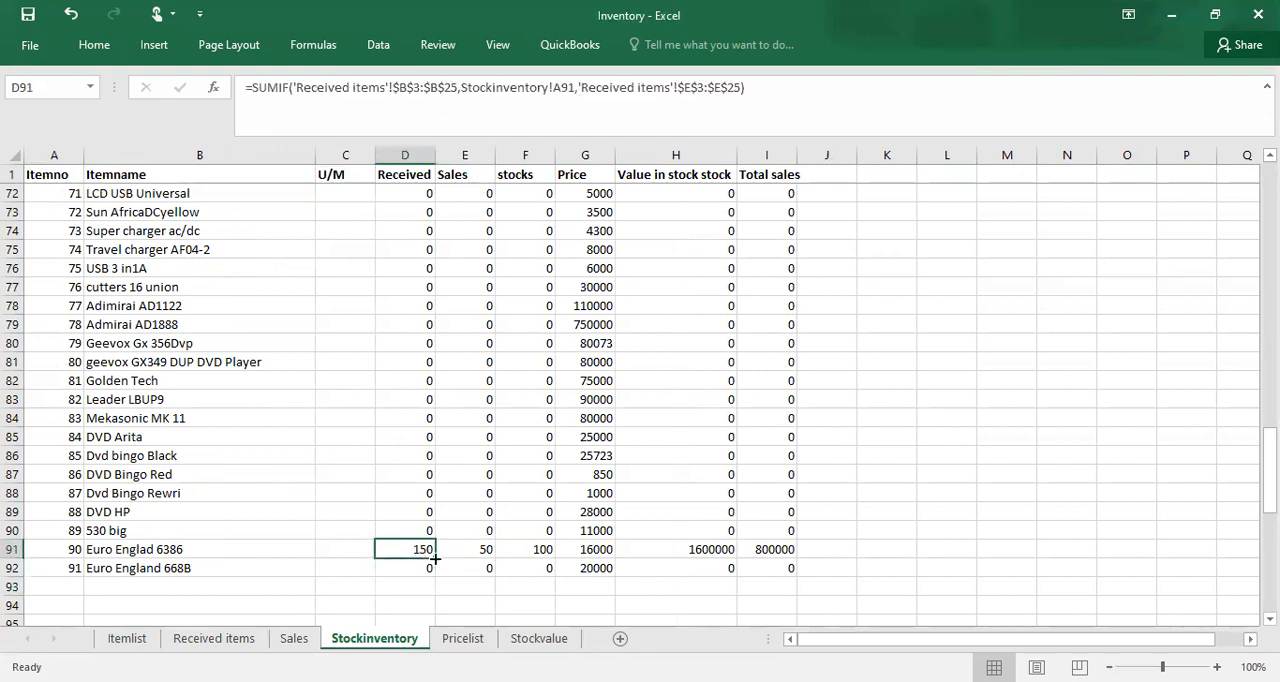
click(462, 561)
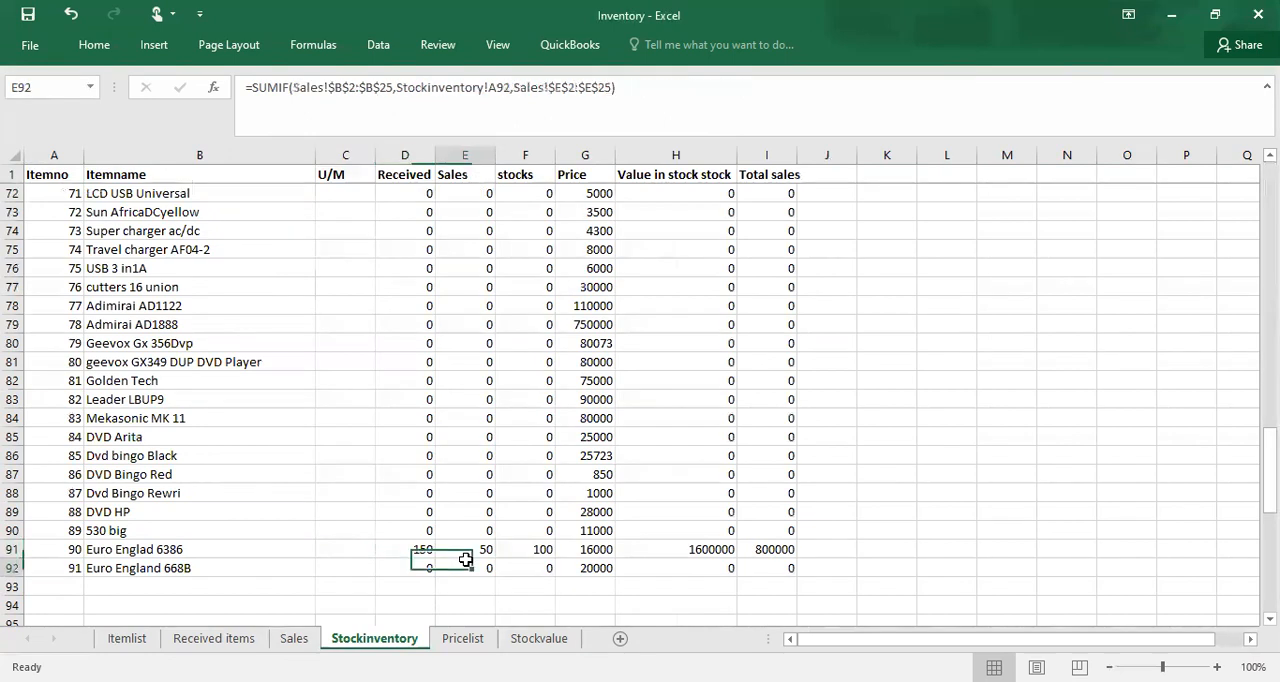
click(537, 556)
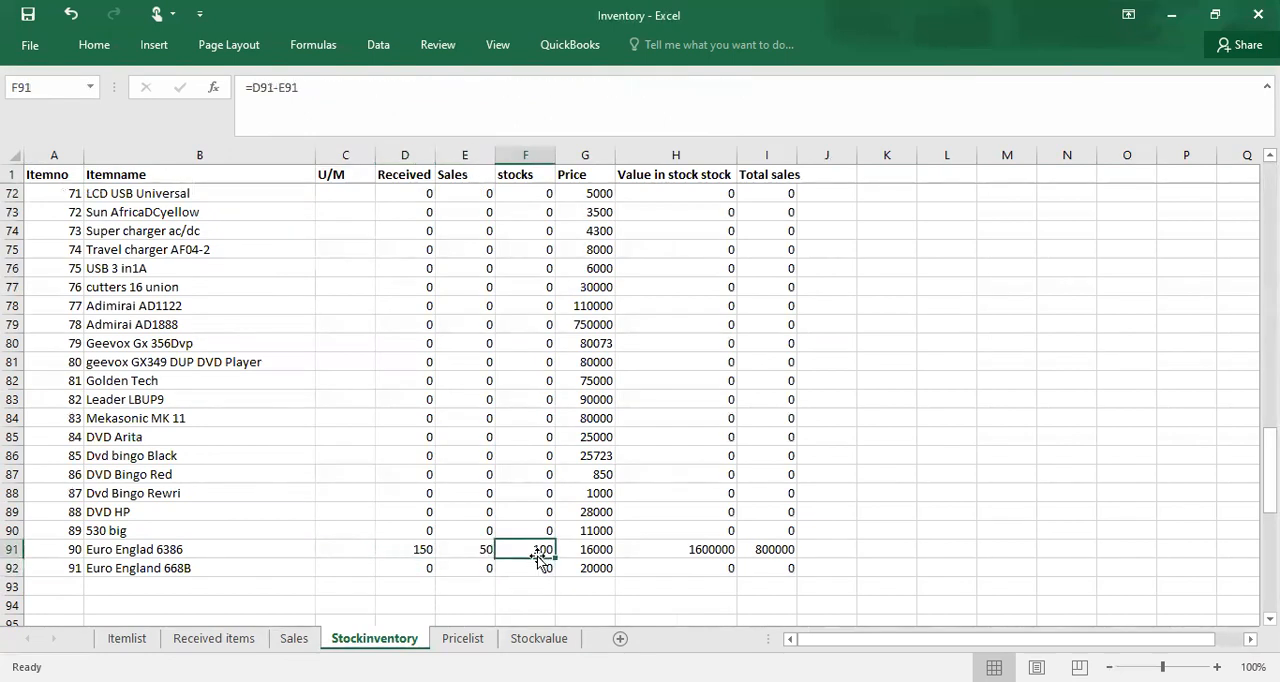
click(281, 537)
key(Up)
key(Up)
key(Up)
key(Up)
key(Up)
key(Up)
key(Up)
key(Up)
key(Up)
key(Up)
key(Up)
key(Up)
key(Up)
key(Up)
key(Up)
key(Up)
key(Up)
key(Up)
key(Up)
key(Up)
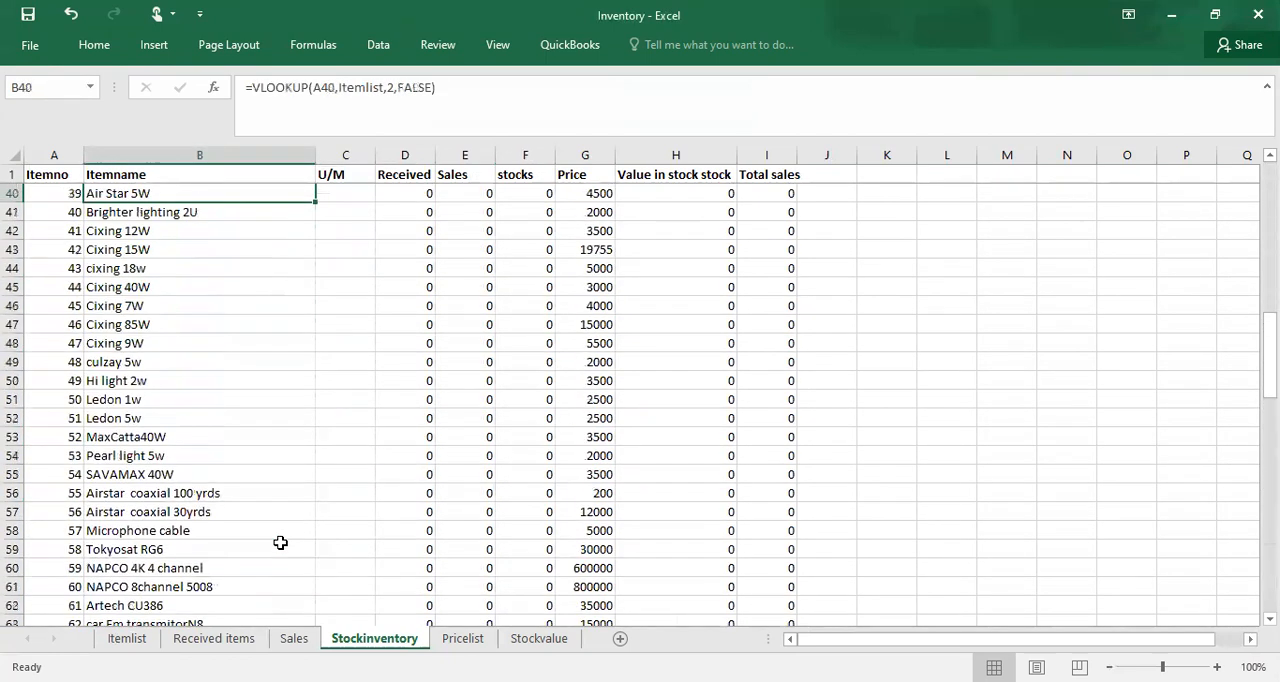
key(Up)
key(Up)
key(Up)
key(Up)
key(Up)
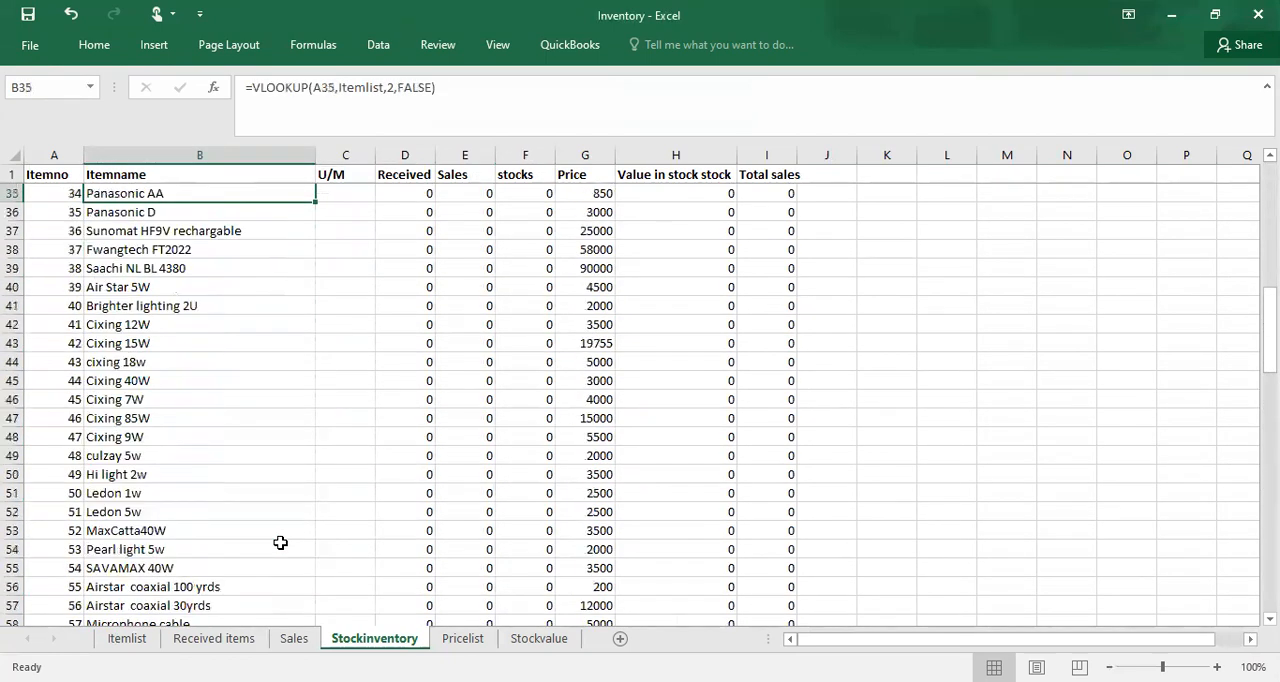
click(206, 641)
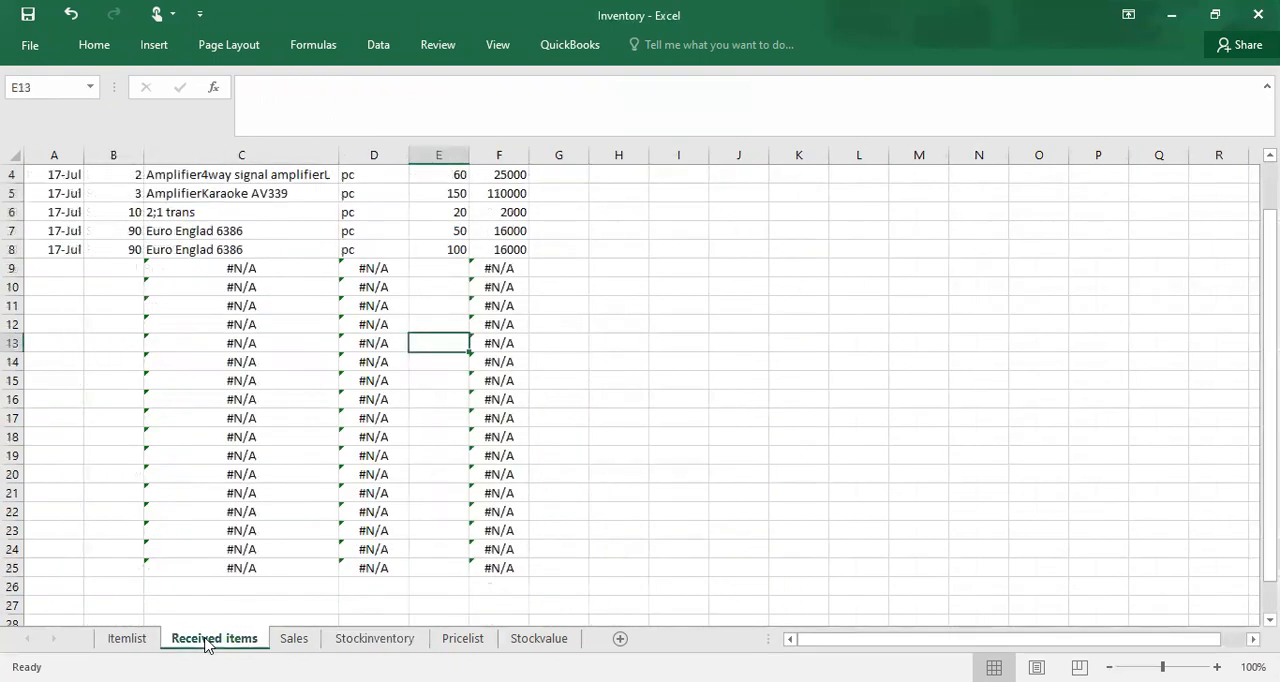
click(66, 270)
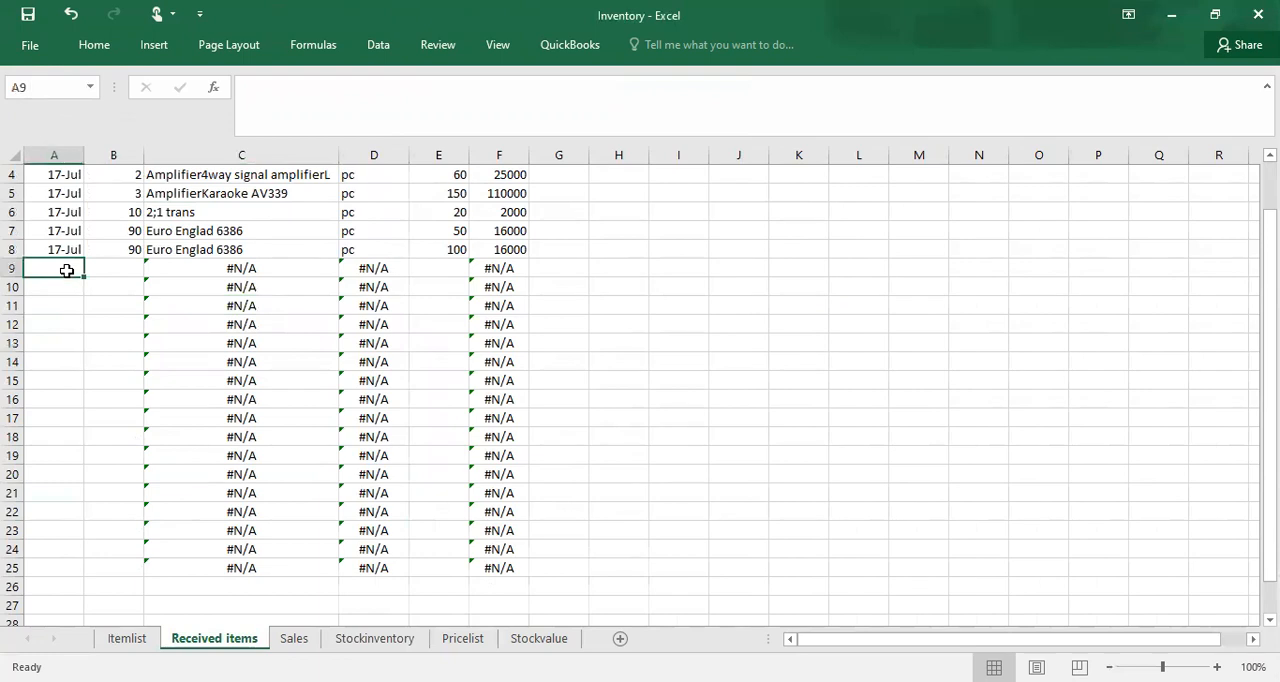
text(18-jul)
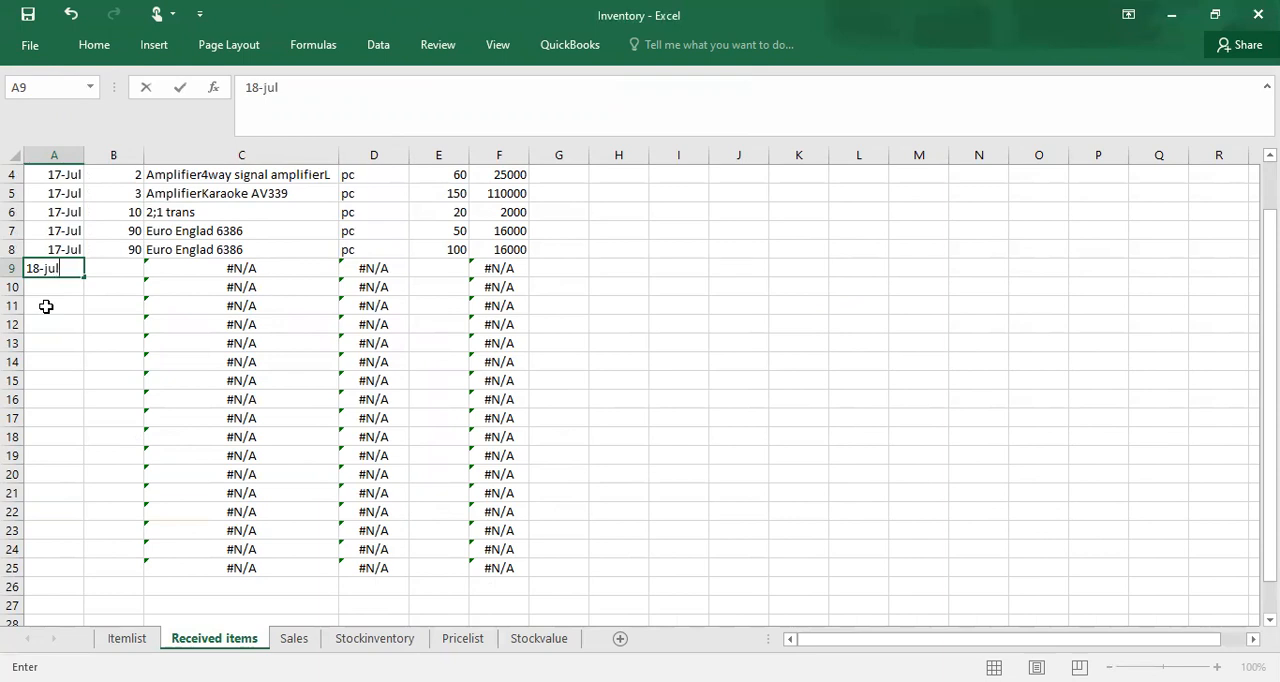
click(46, 307)
click(127, 267)
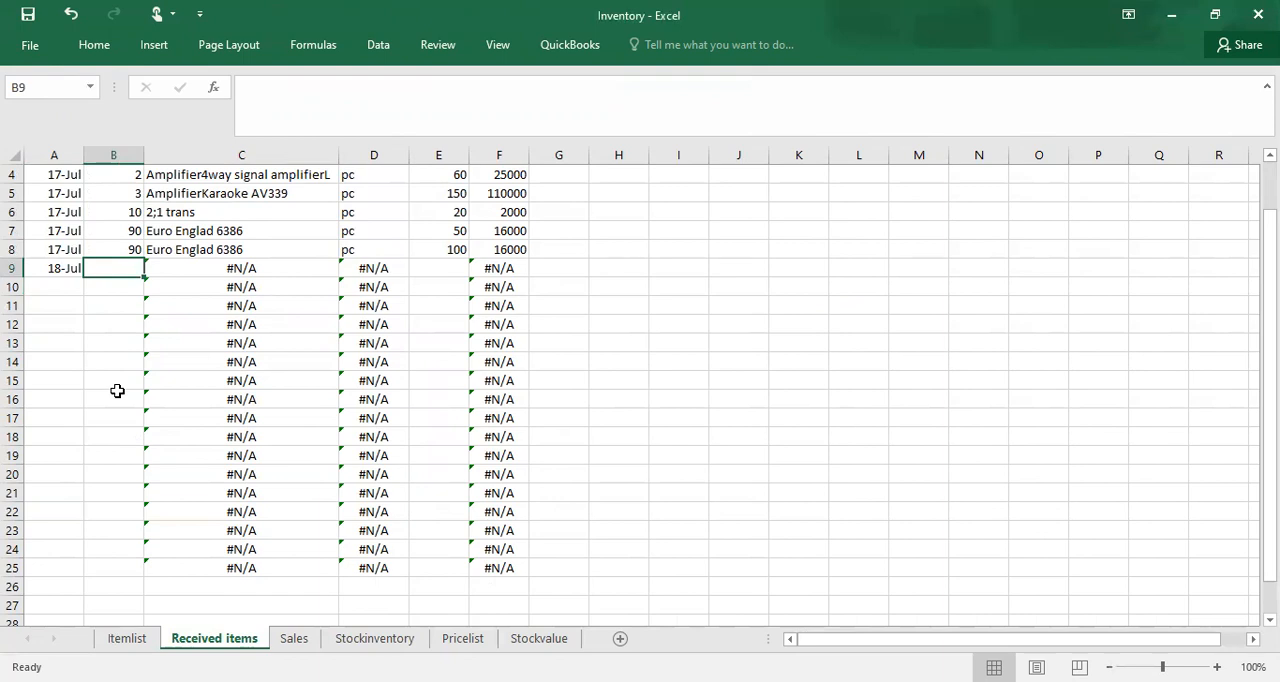
key(BackSpace)
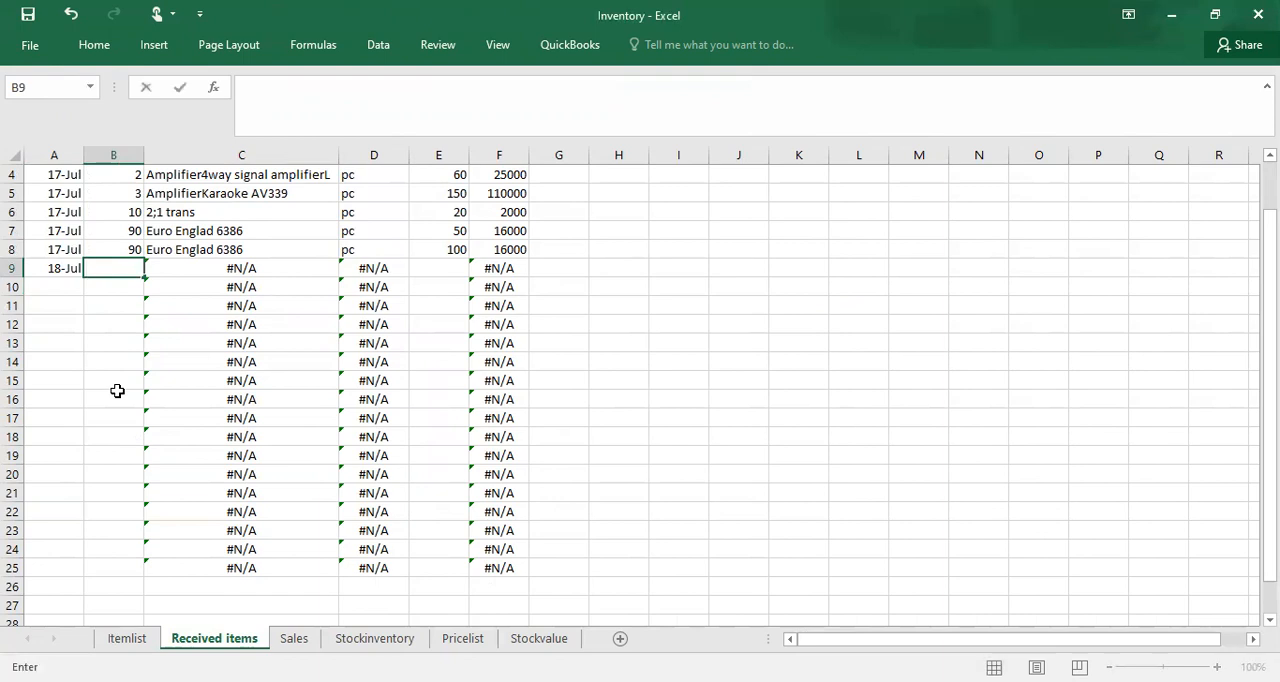
click(57, 269)
key(BackSpace)
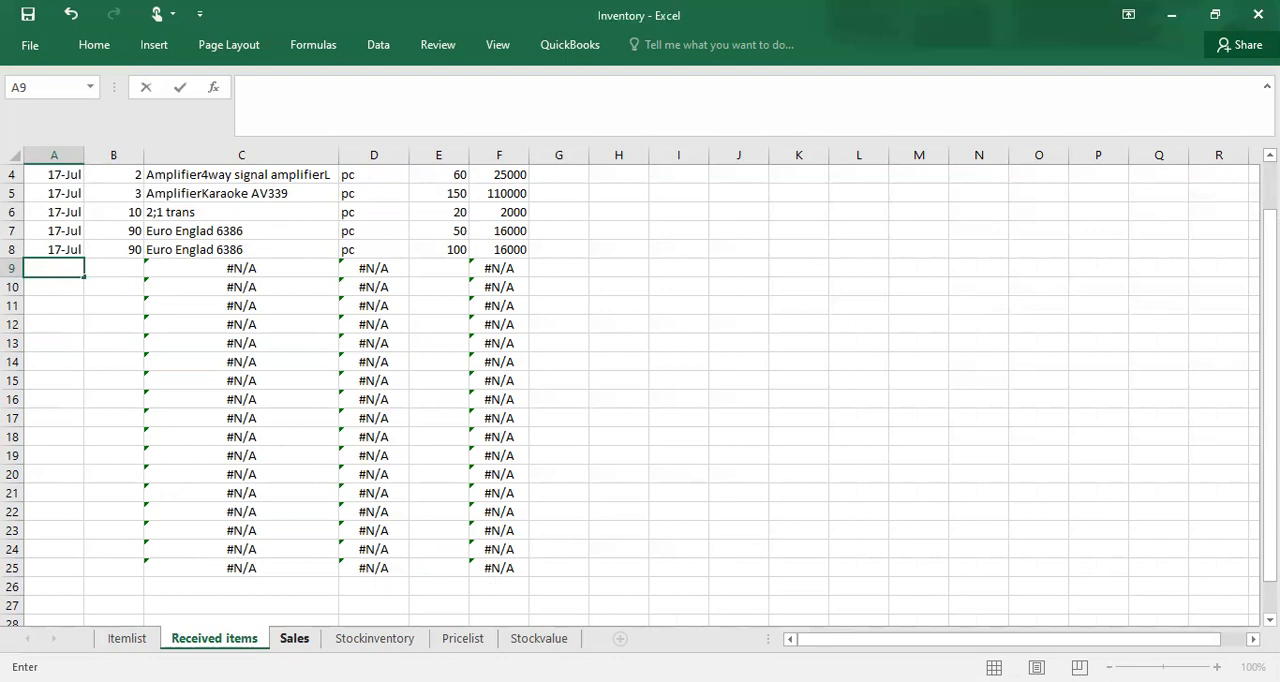
Step: Start a new sale in row 4 of the Sales sheet with date 17-Jul and item number 3
click(294, 638)
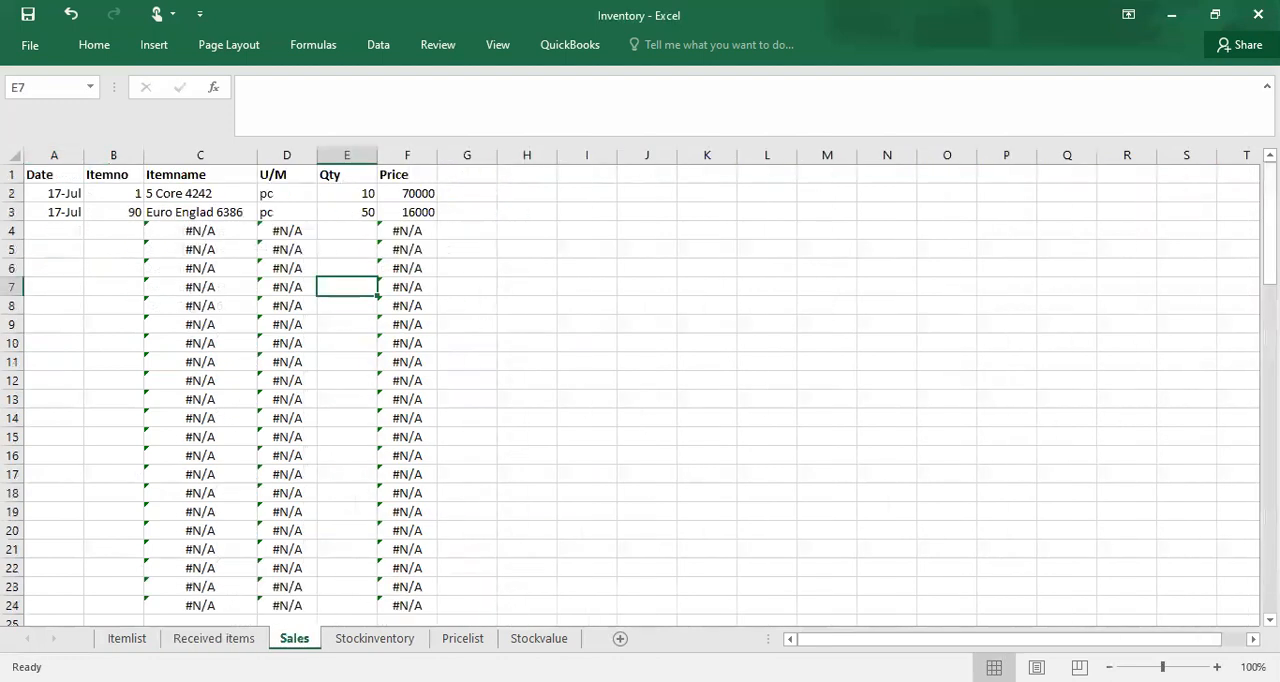
click(56, 228)
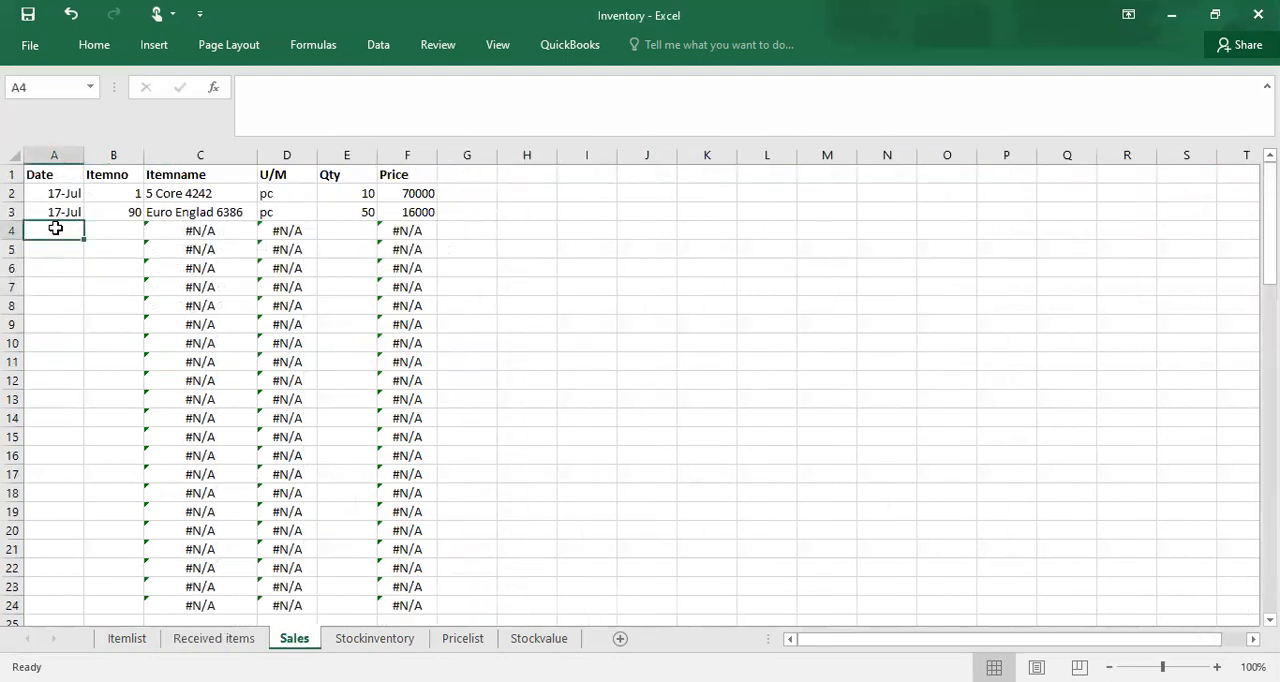
text(17-jul)
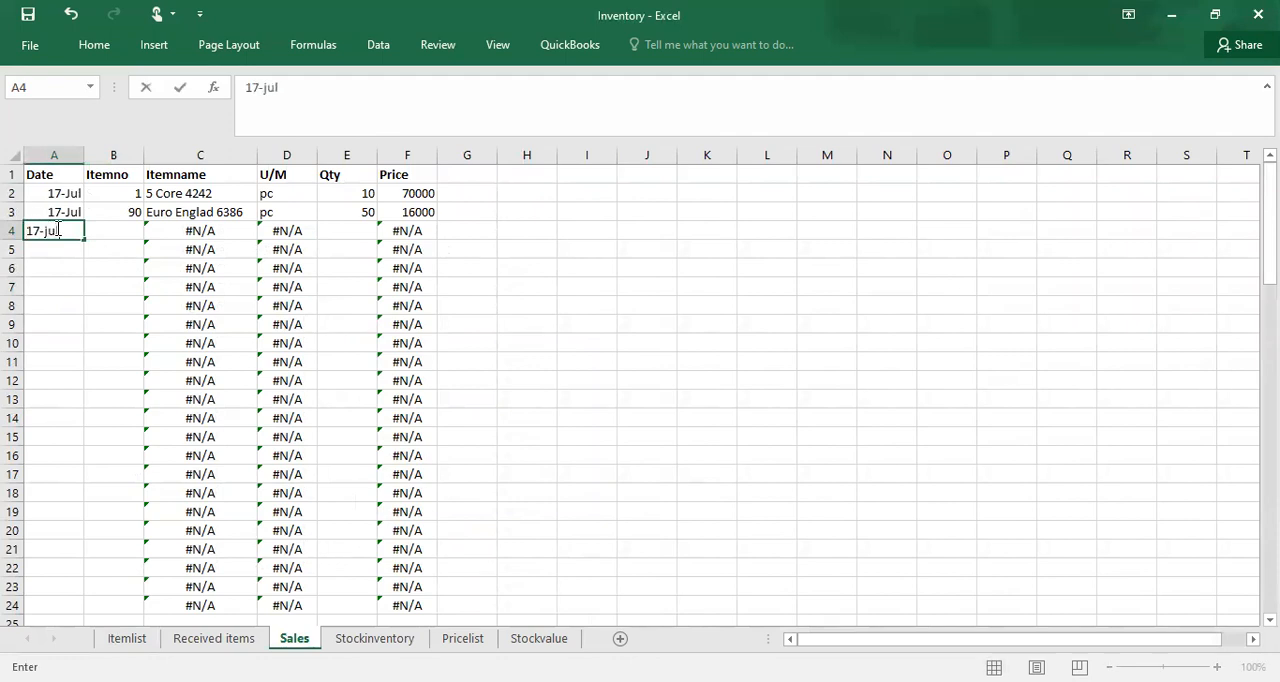
click(117, 234)
text(3)
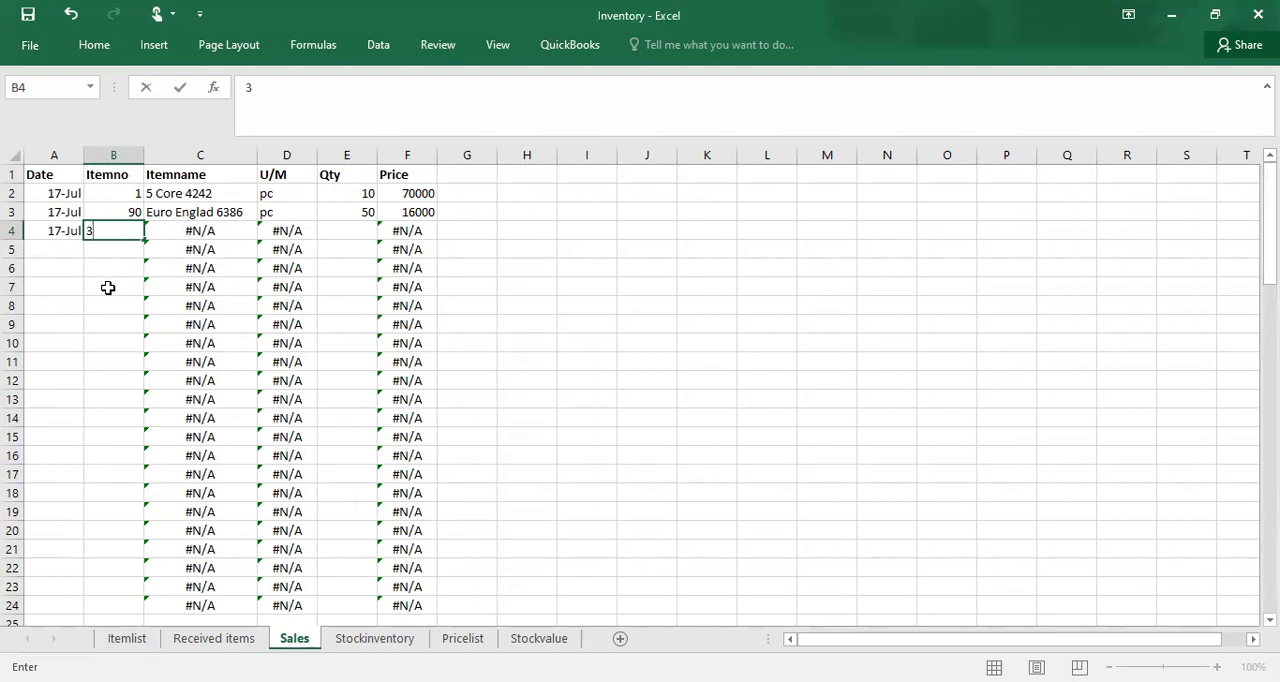
key(Return)
click(106, 286)
Step: Set the sold quantity in E4 to 100 for item 3
click(349, 235)
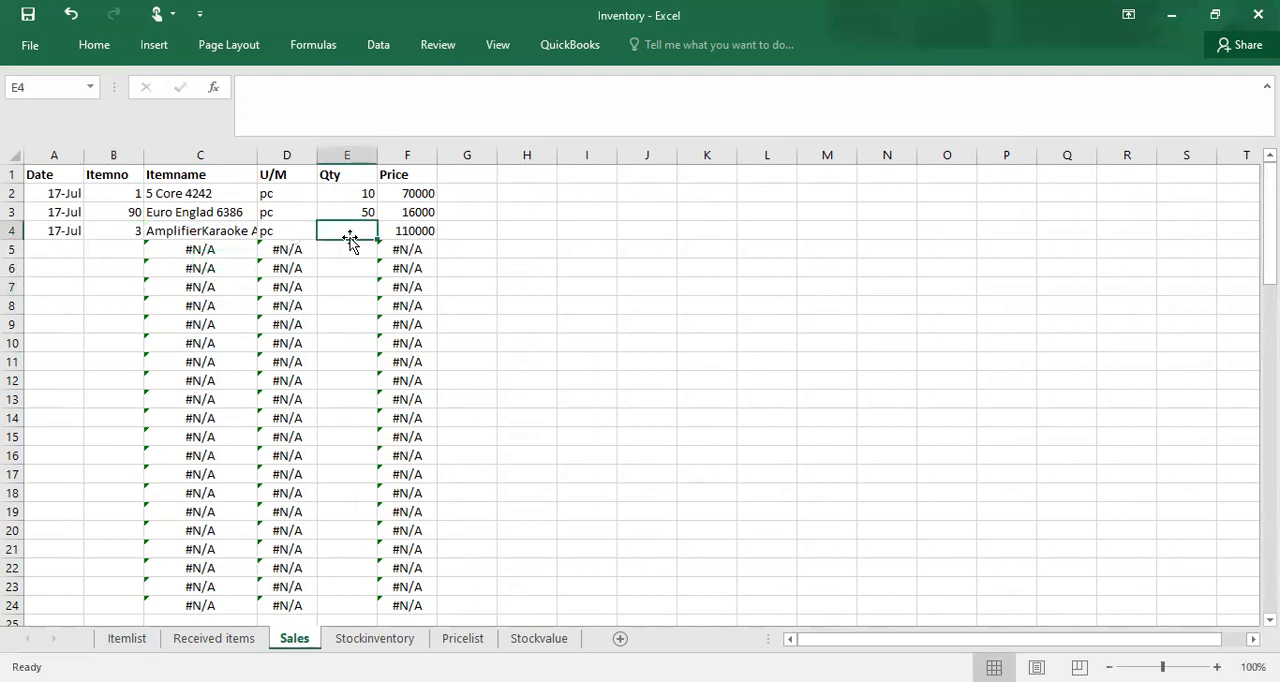
text(100)
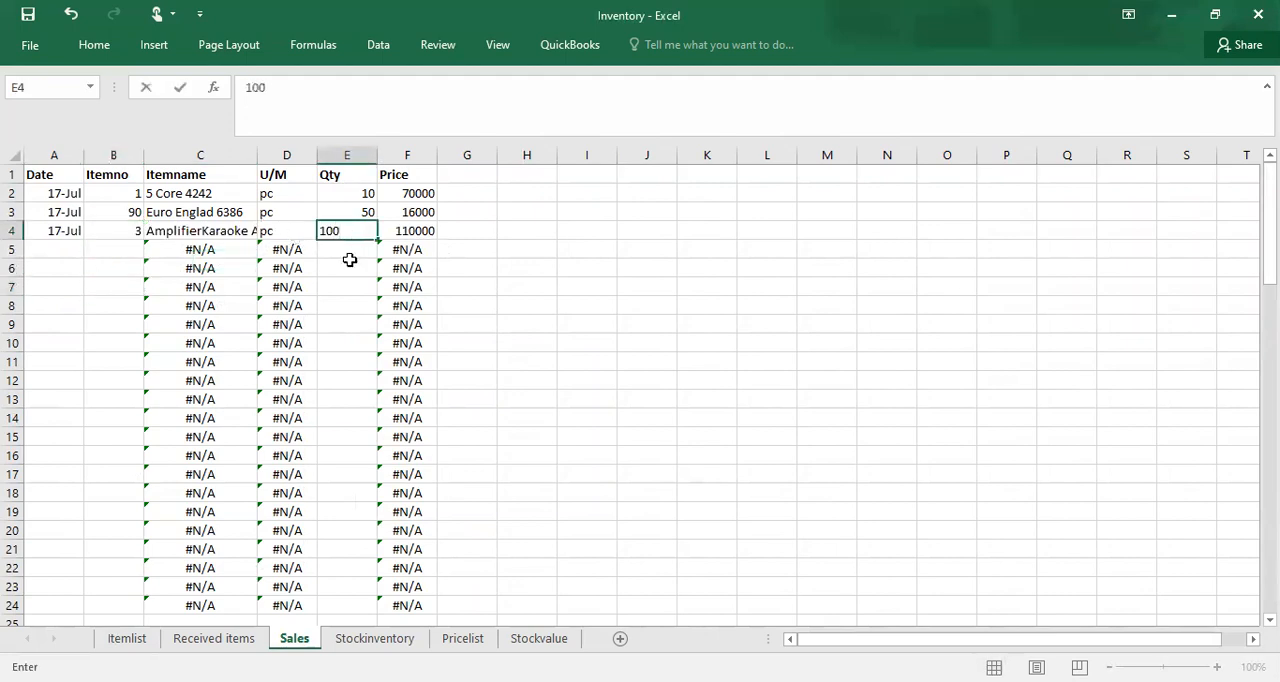
click(344, 312)
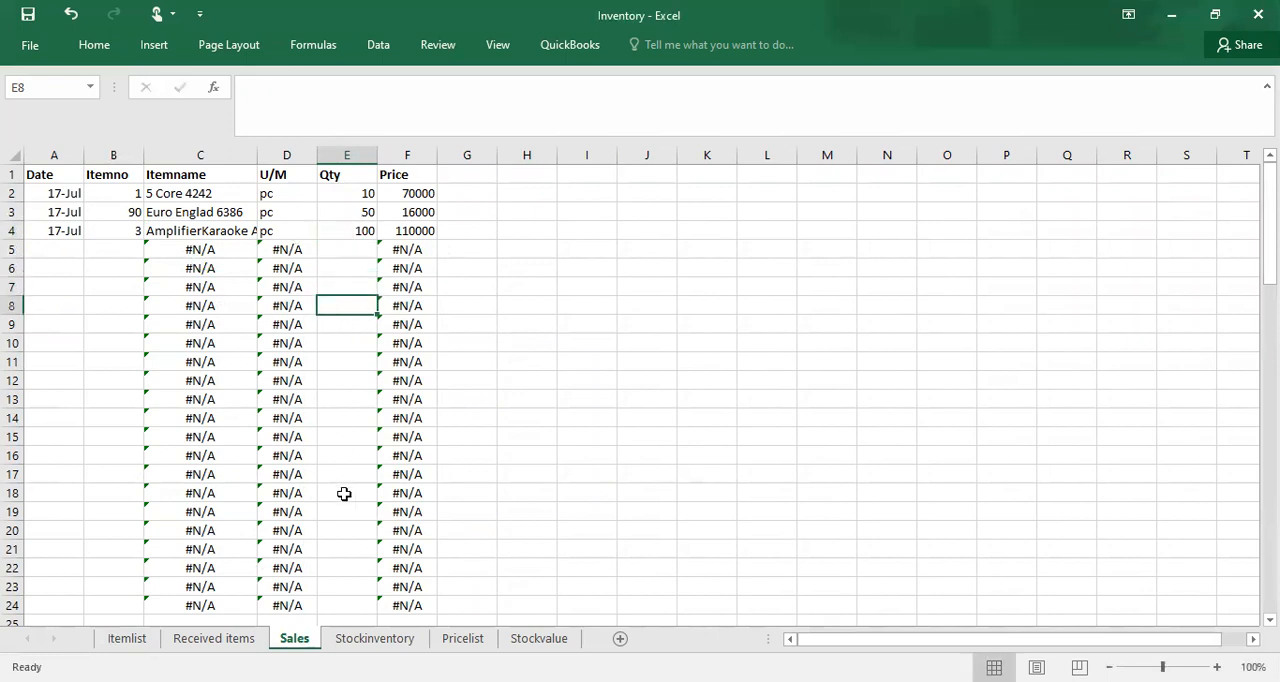
Step: Check item 3's received, sales and stock cells in row 4 of the Stockinventory sheet against the new sale
click(374, 638)
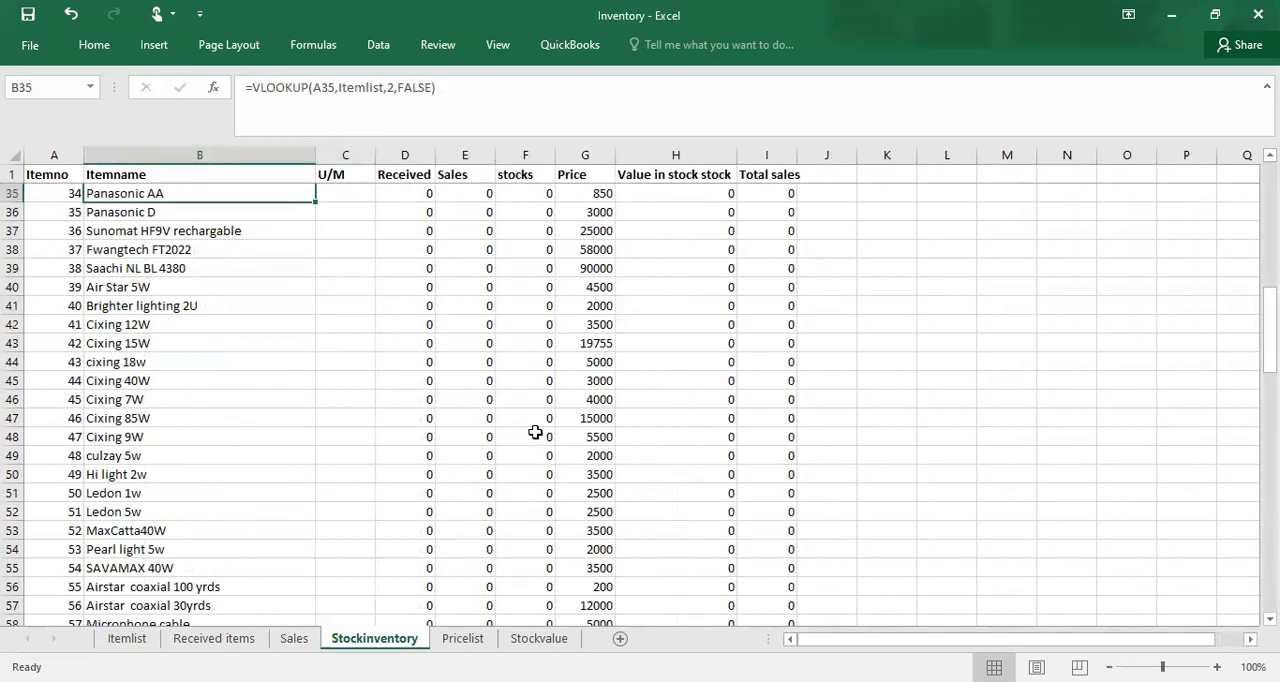
click(498, 367)
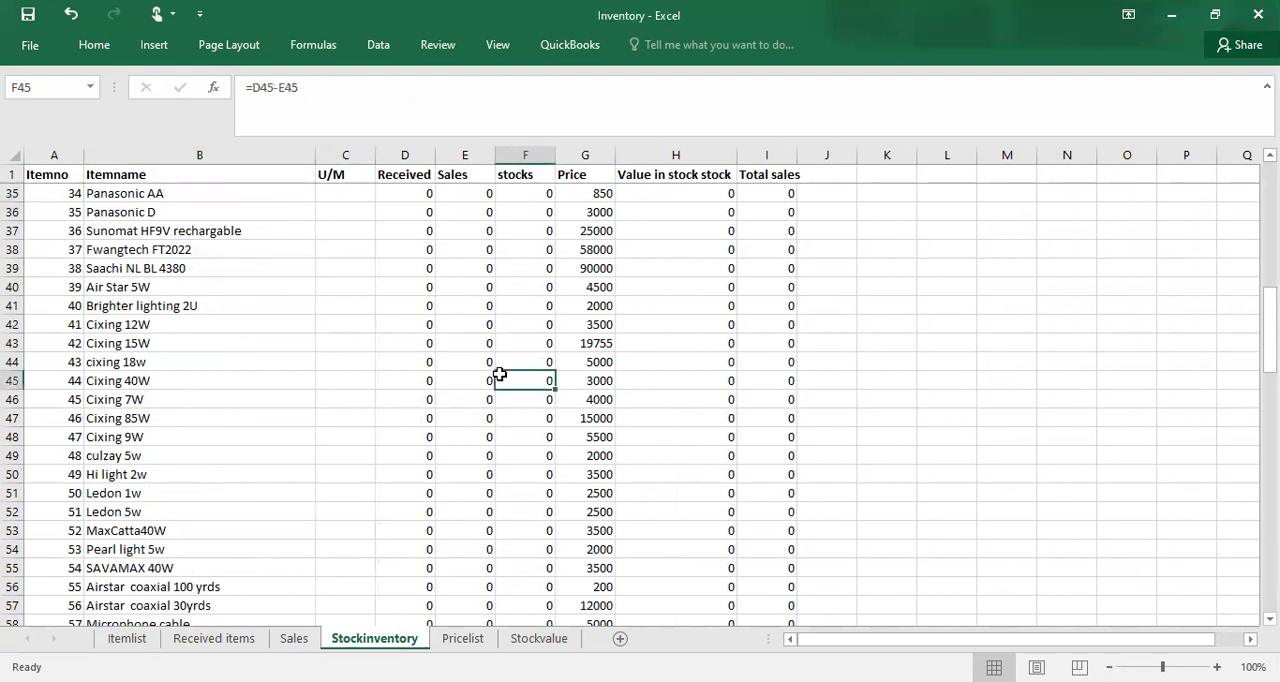
key(Up)
key(Up)
key(Up)
key(Up)
key(Up)
key(Up)
key(Up)
key(Up)
key(Up)
key(Up)
key(Up)
key(Up)
key(Up)
key(Up)
key(Up)
key(Up)
key(Up)
key(Up)
key(Up)
key(Up)
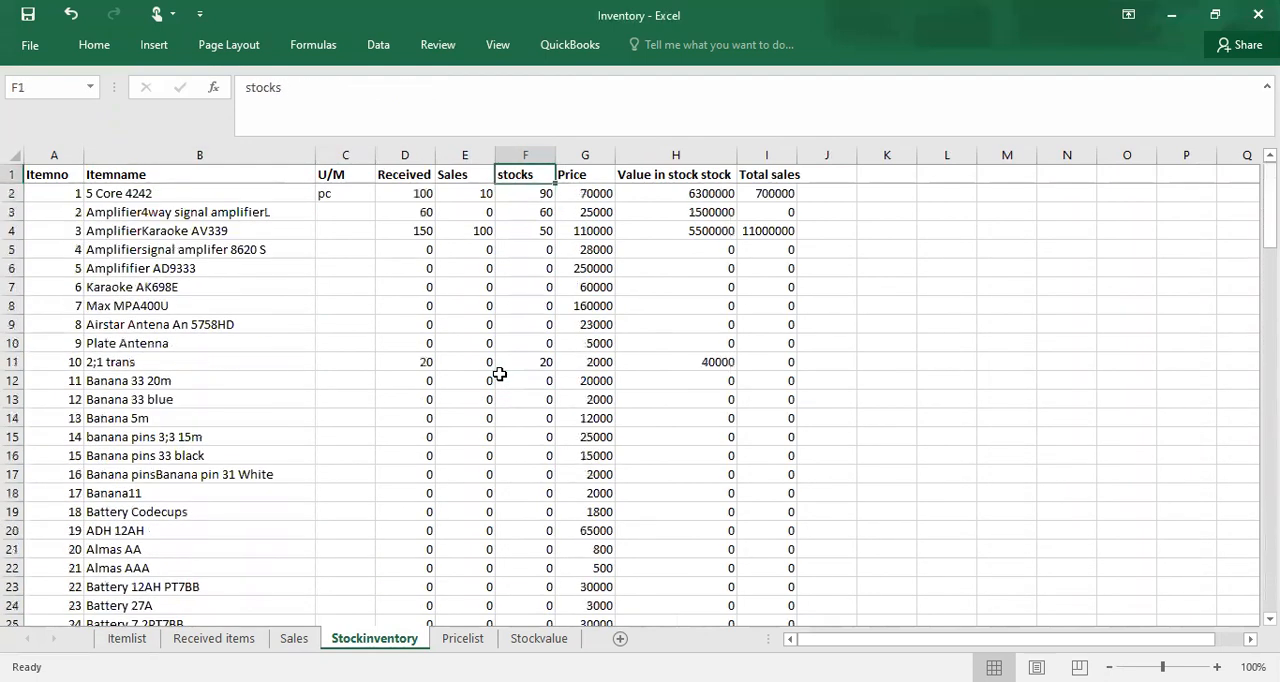
click(336, 244)
click(404, 236)
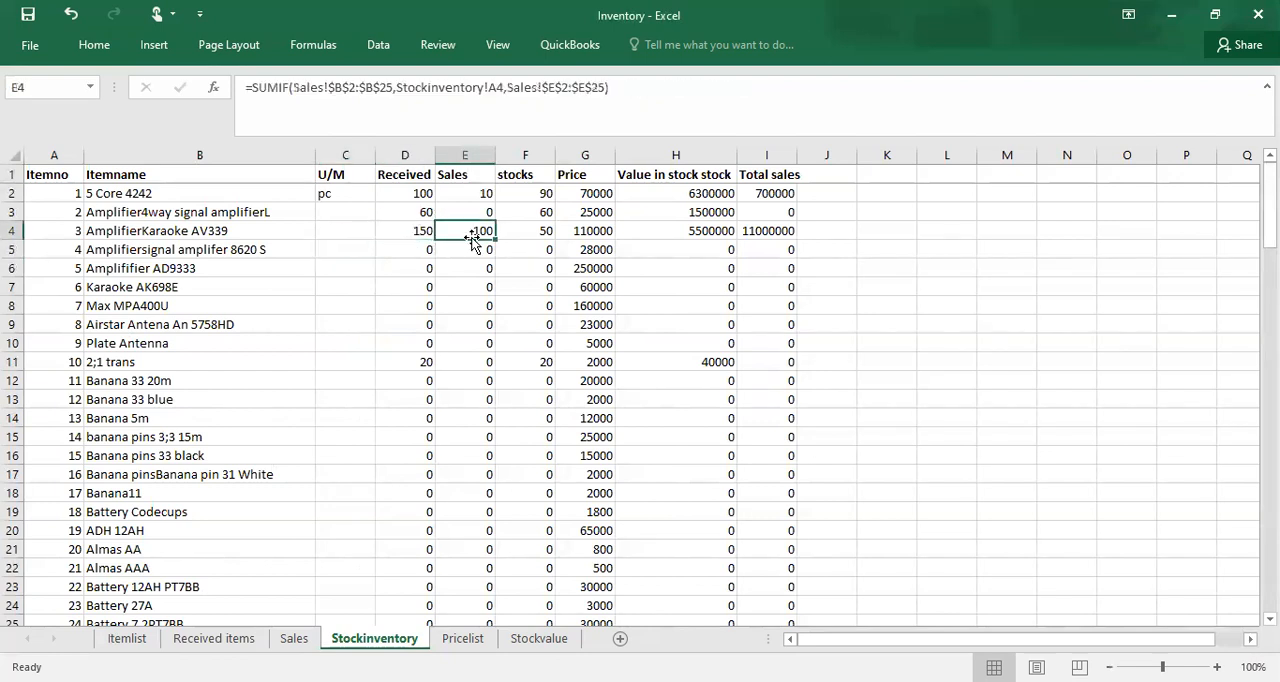
click(539, 232)
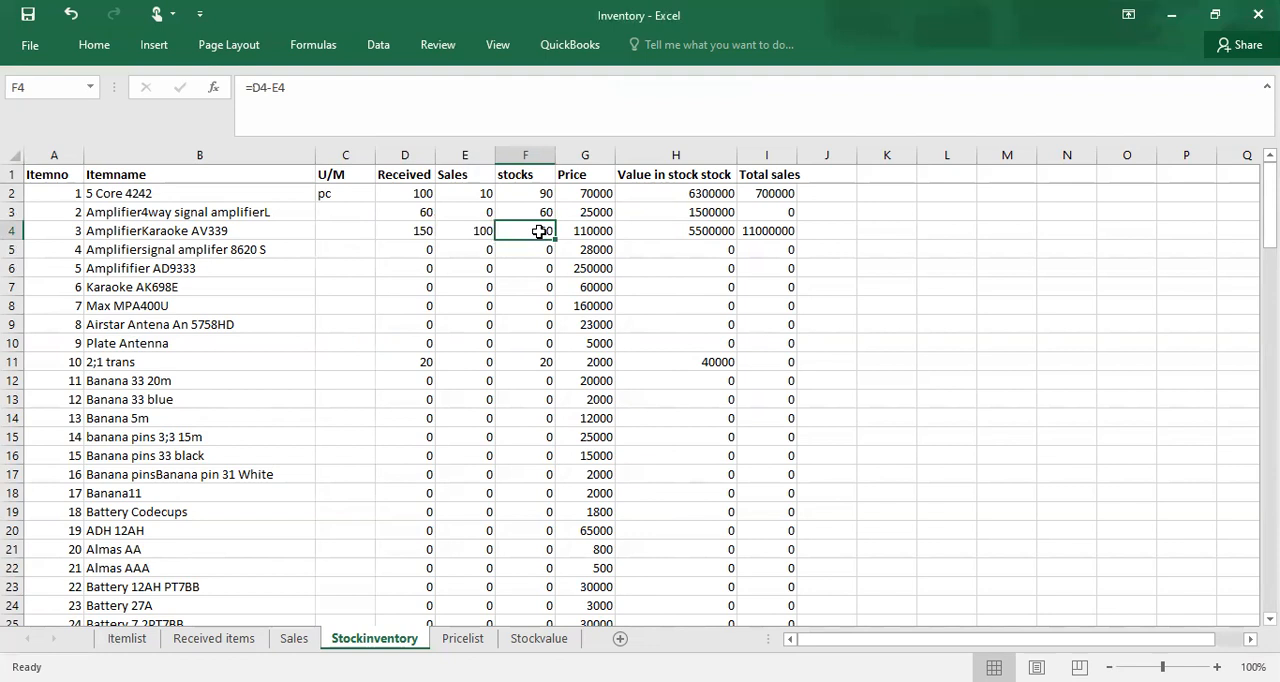
Step: Start a new receipt in row 9 of the Received items sheet with date 18-Jul and item number 3
click(217, 639)
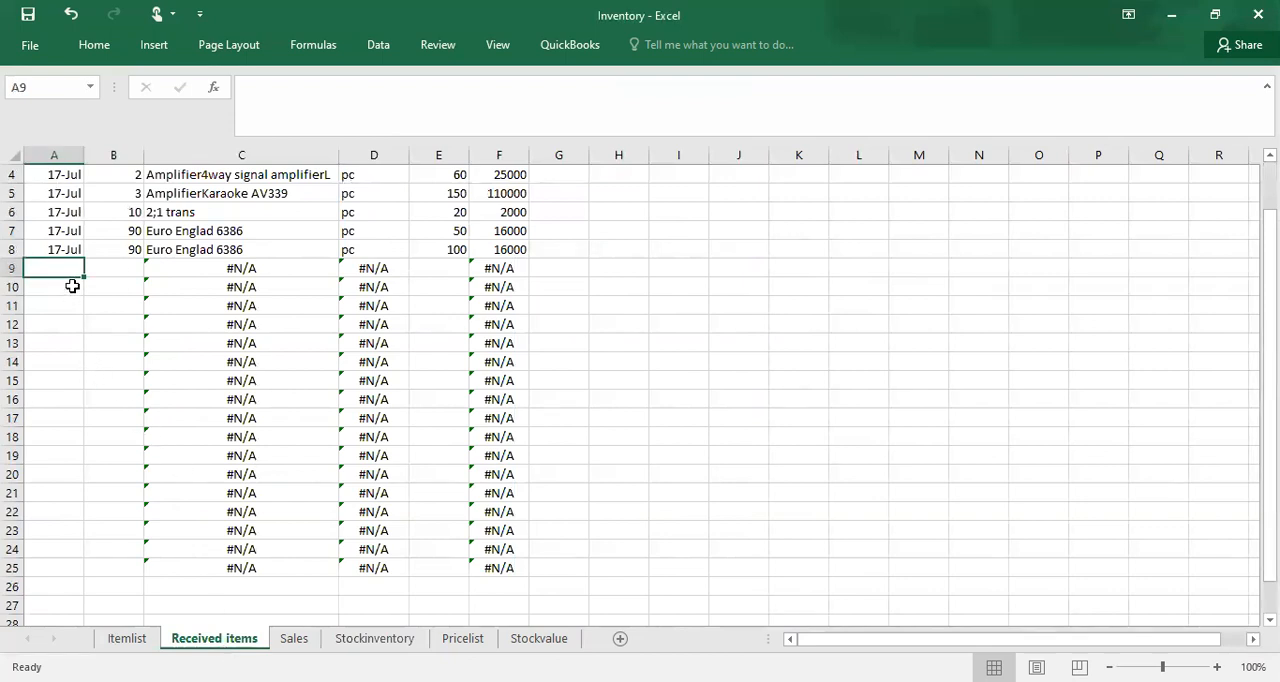
text(18)
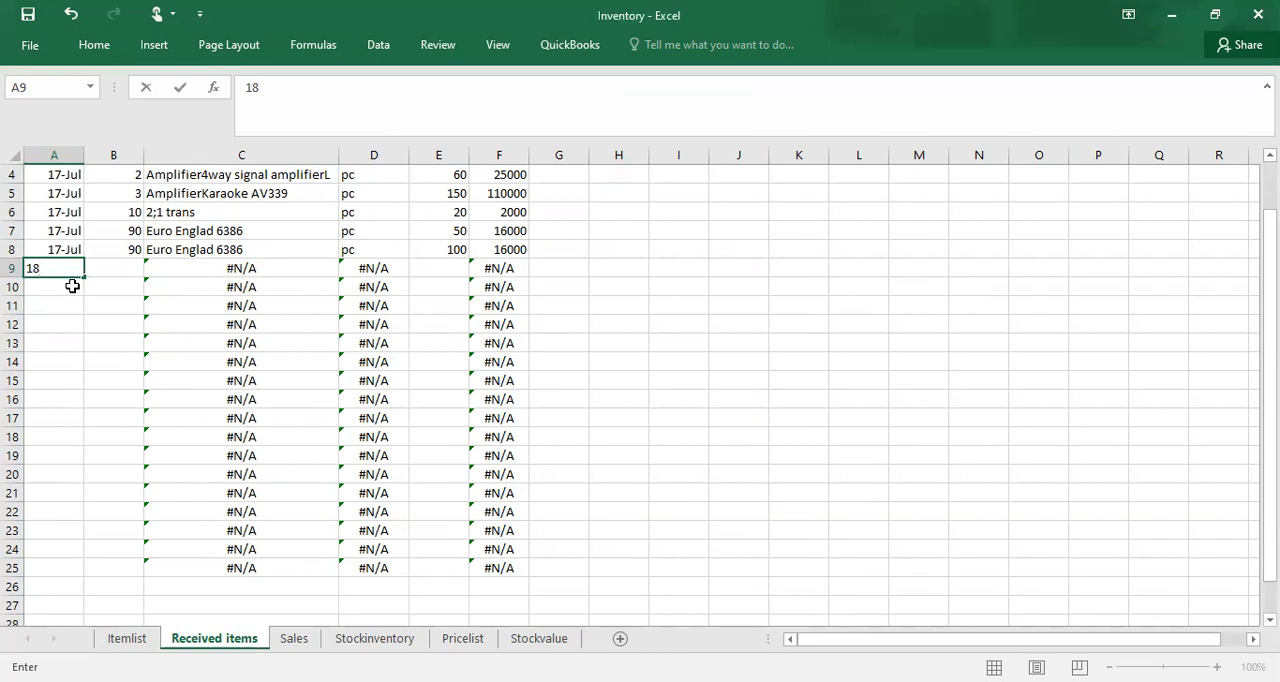
text(-jul)
click(129, 269)
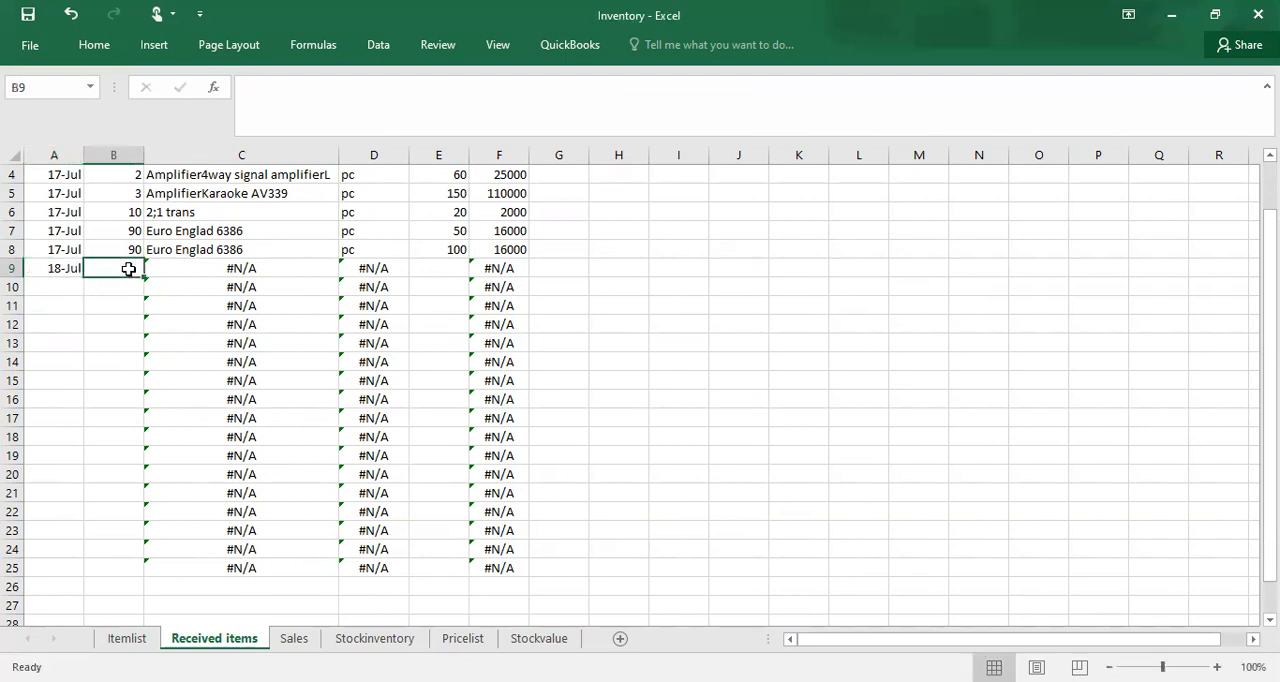
text(3)
click(116, 340)
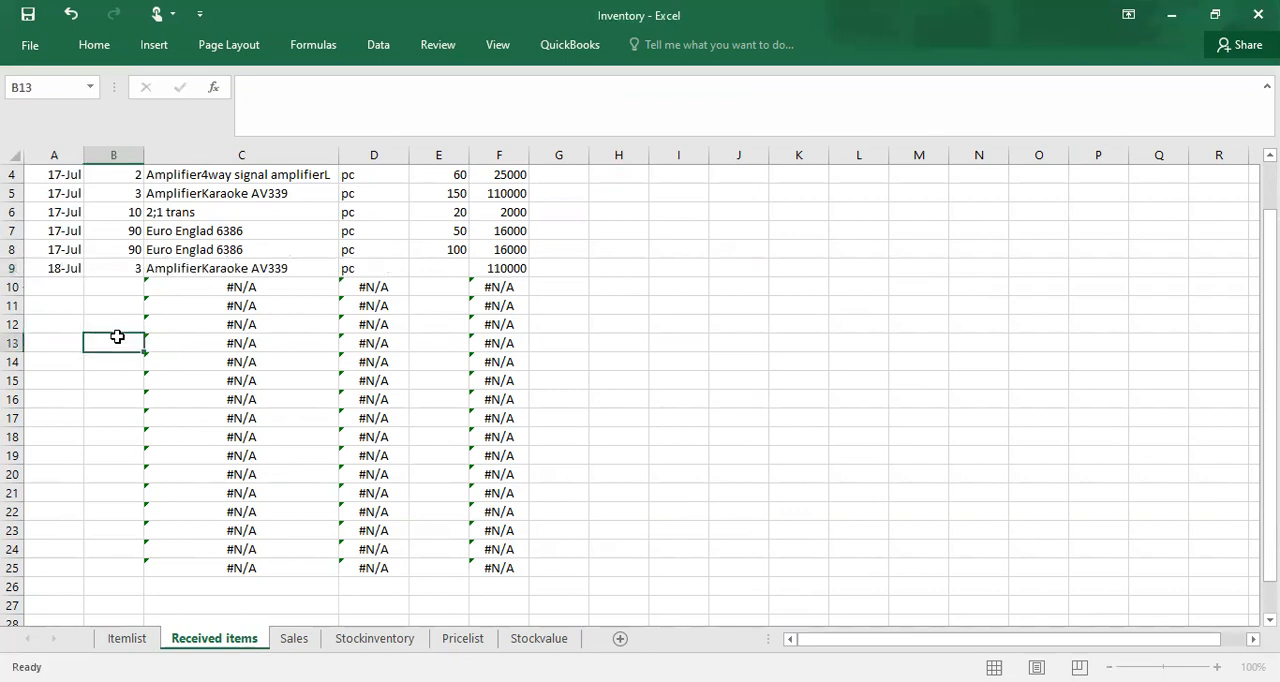
Step: Set the received quantity in E9 to 20 for item 3
click(455, 270)
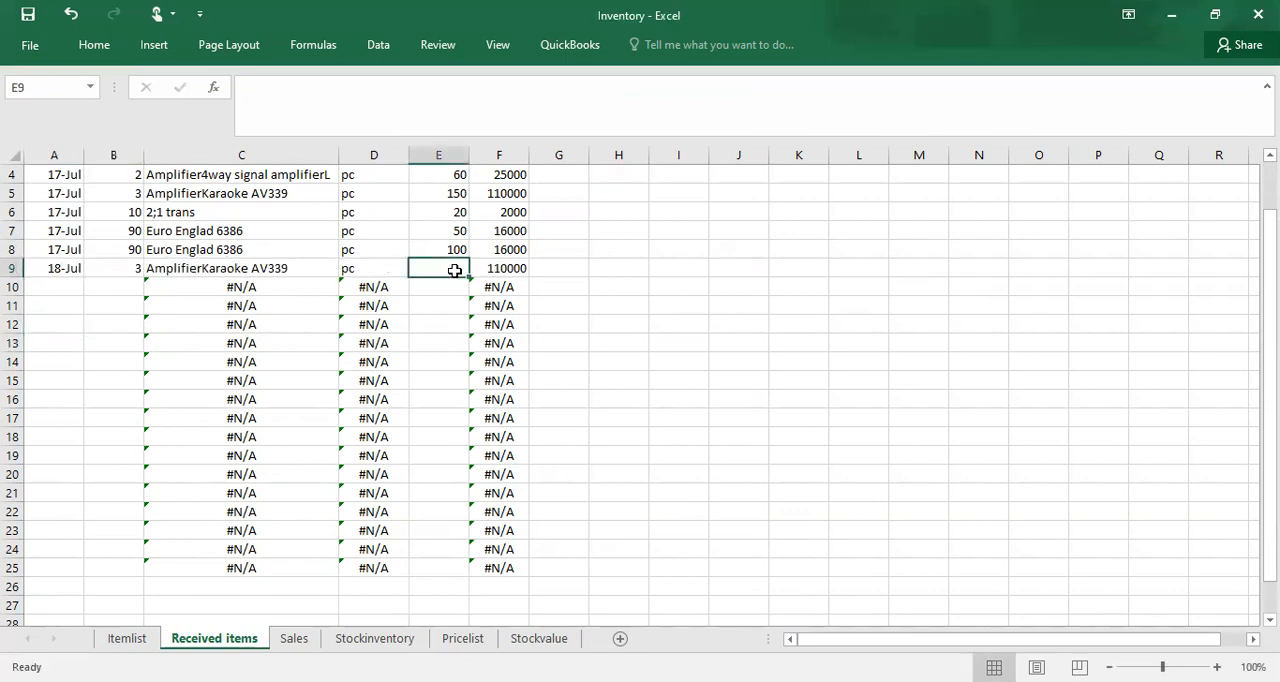
text(20)
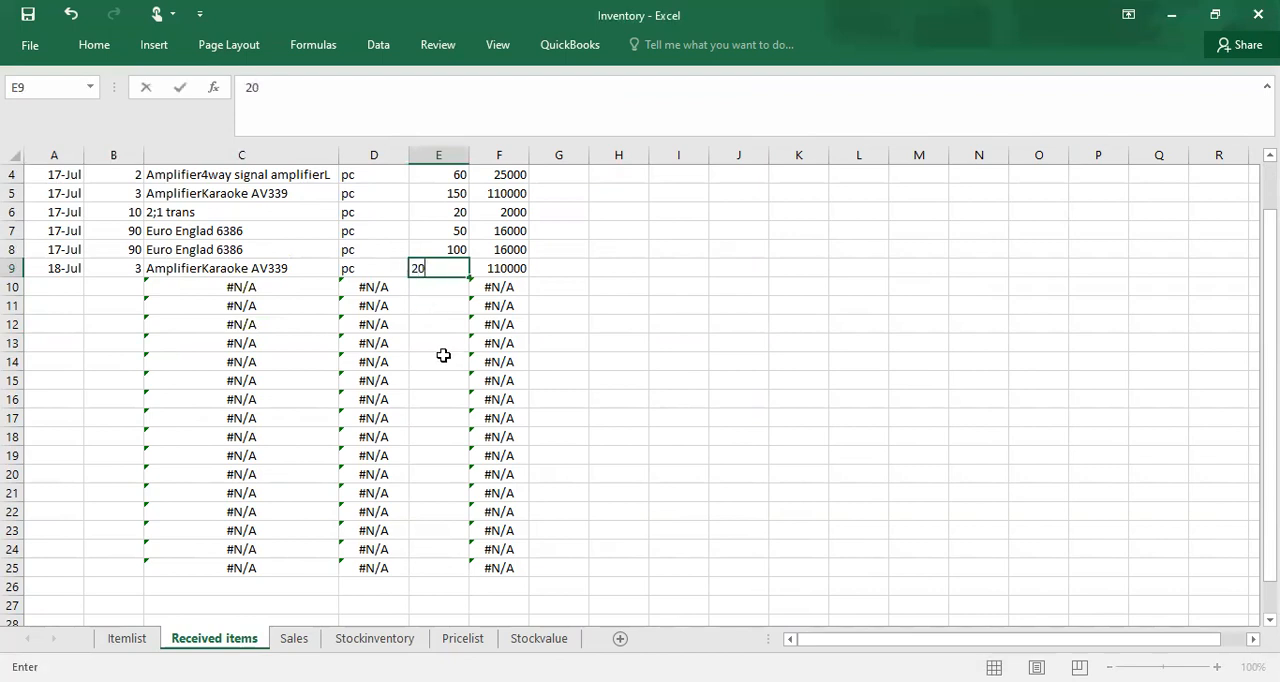
click(443, 355)
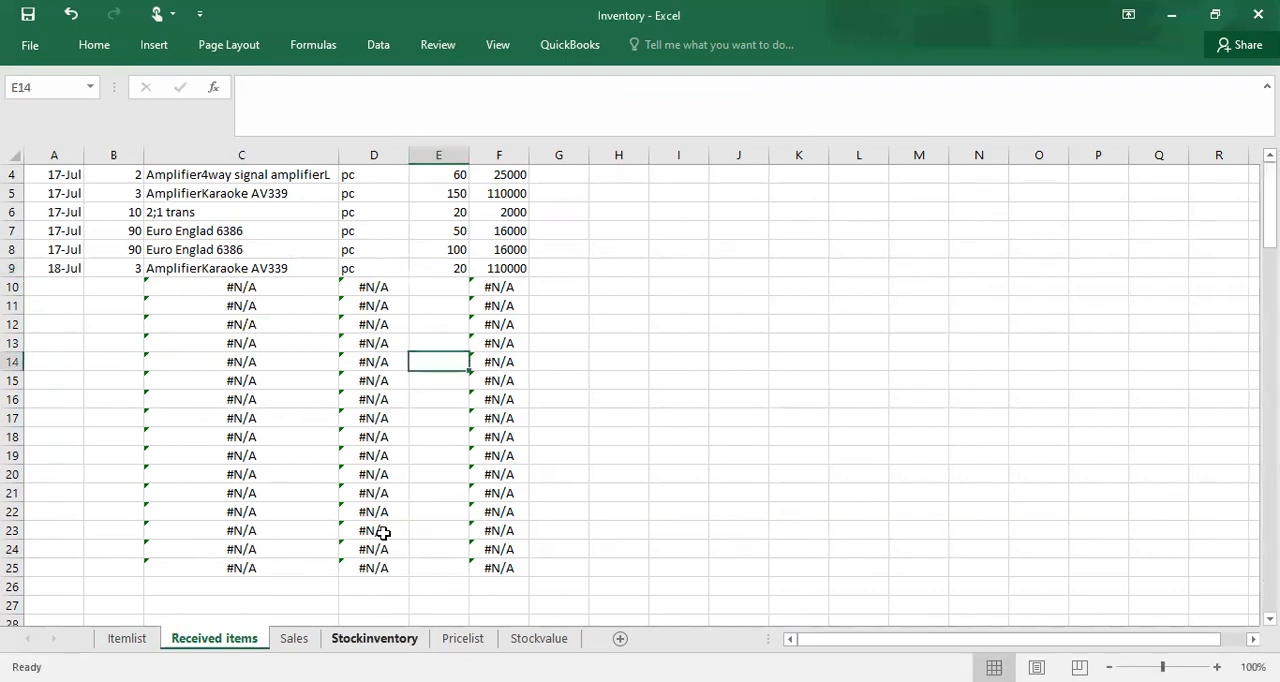
Step: Inspect item 3's received, sales, total sales and stock value cells in row 4 of the Stockinventory sheet, and return to the Sales sheet
key(ctrl+Page_Down)
key(ctrl+Page_Down)
click(470, 305)
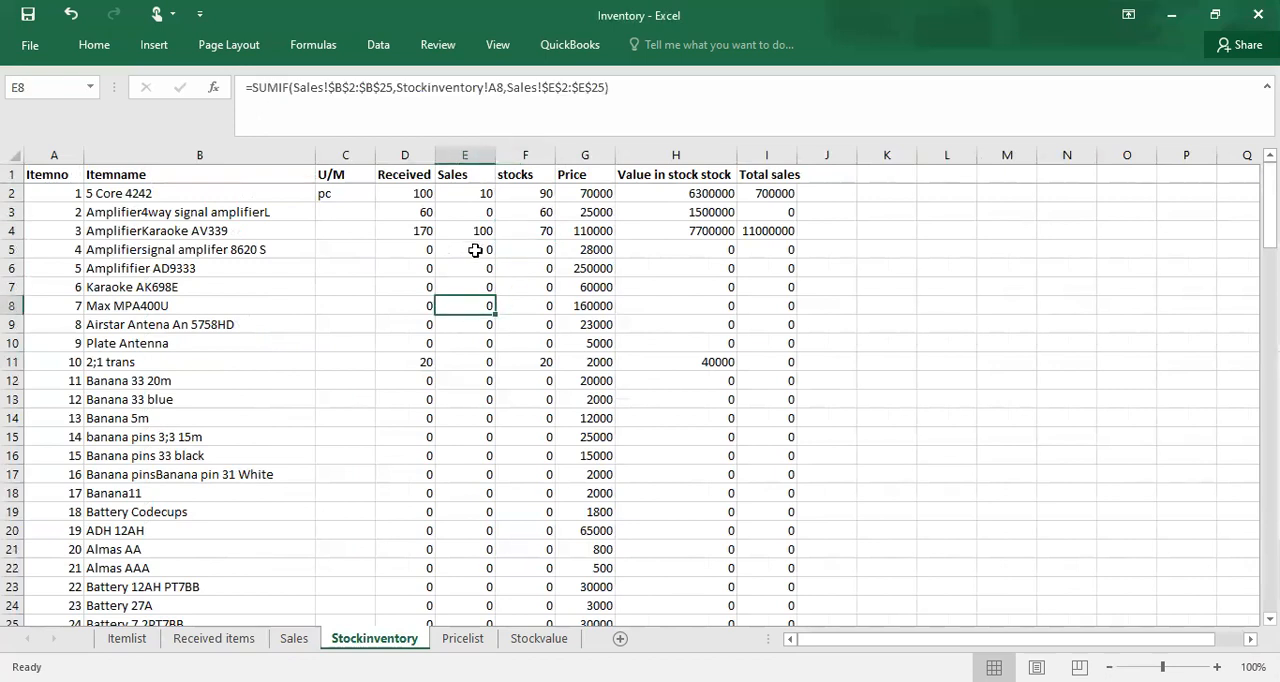
click(411, 232)
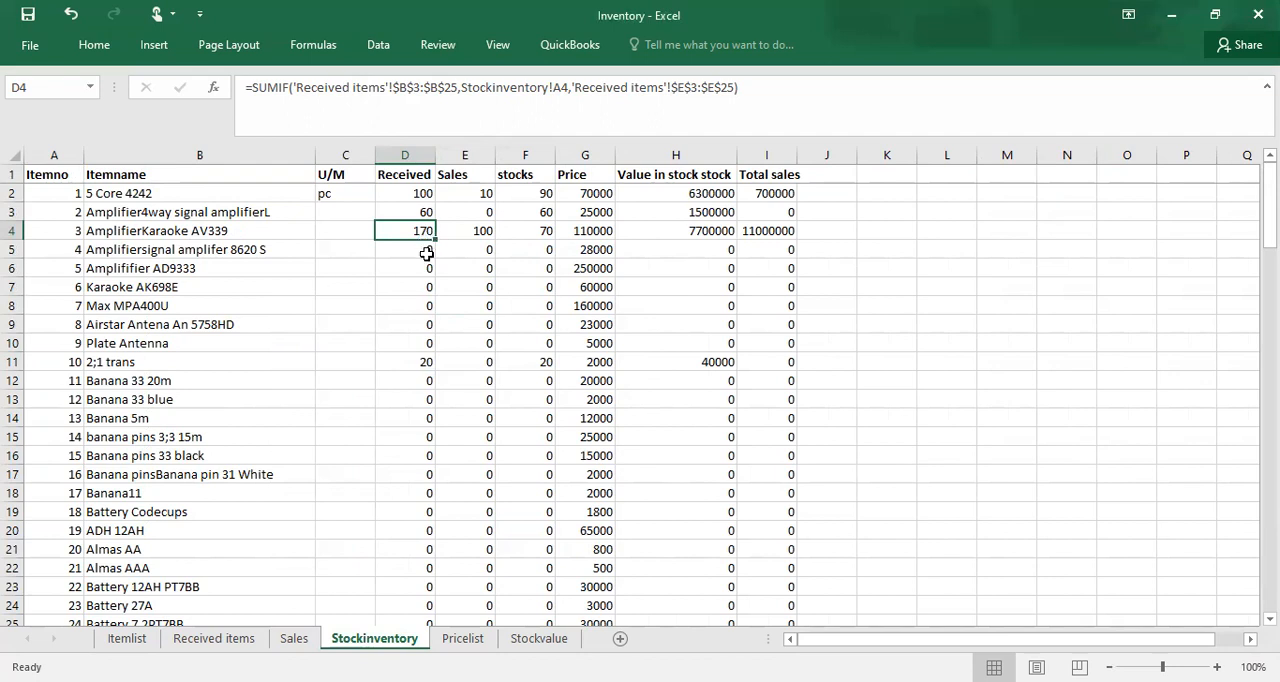
click(488, 231)
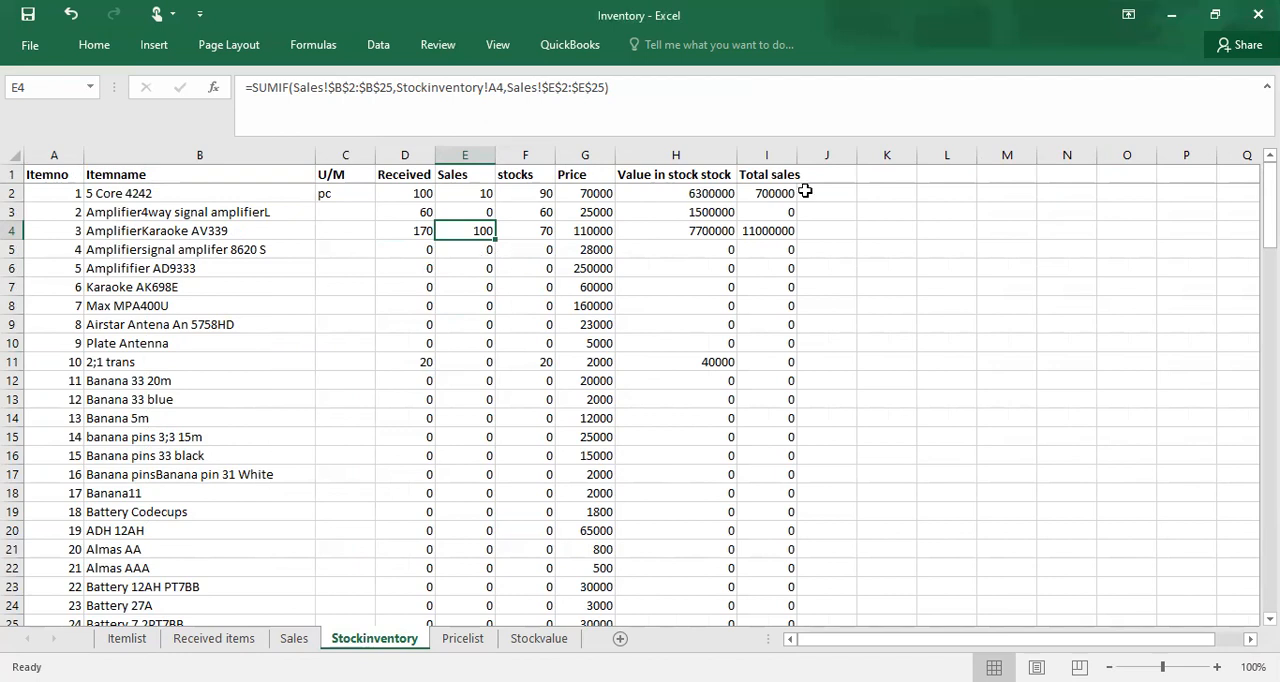
click(771, 237)
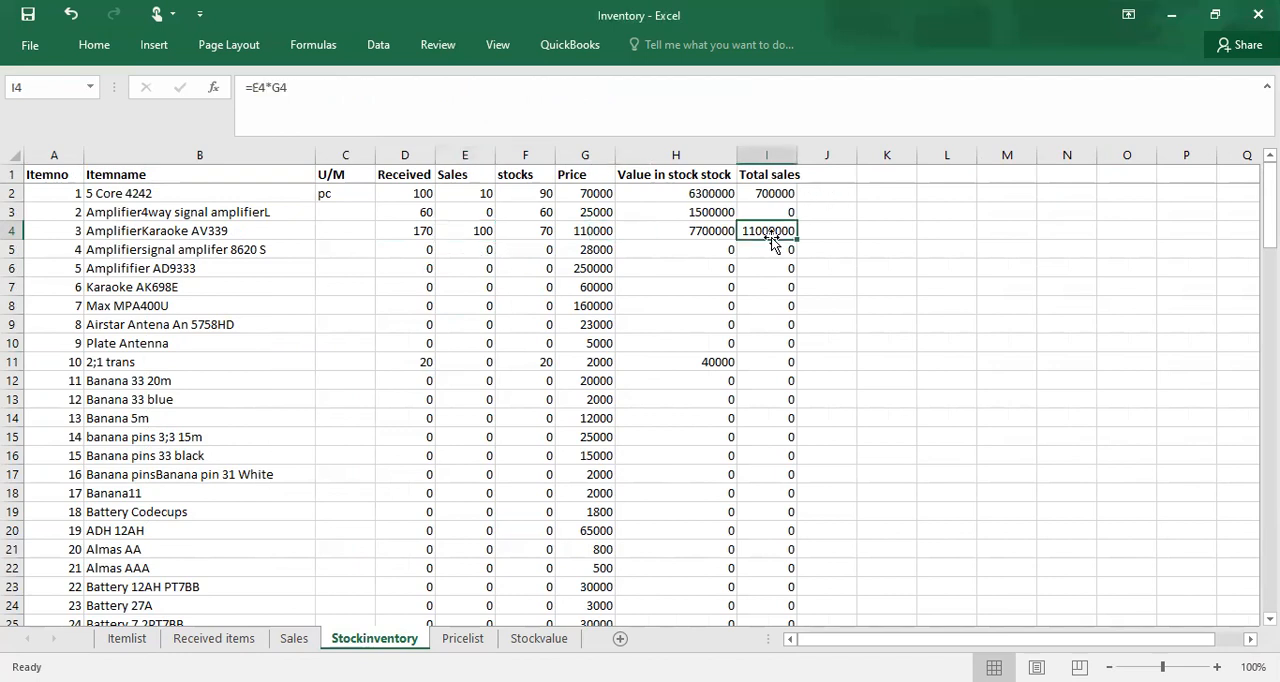
click(720, 232)
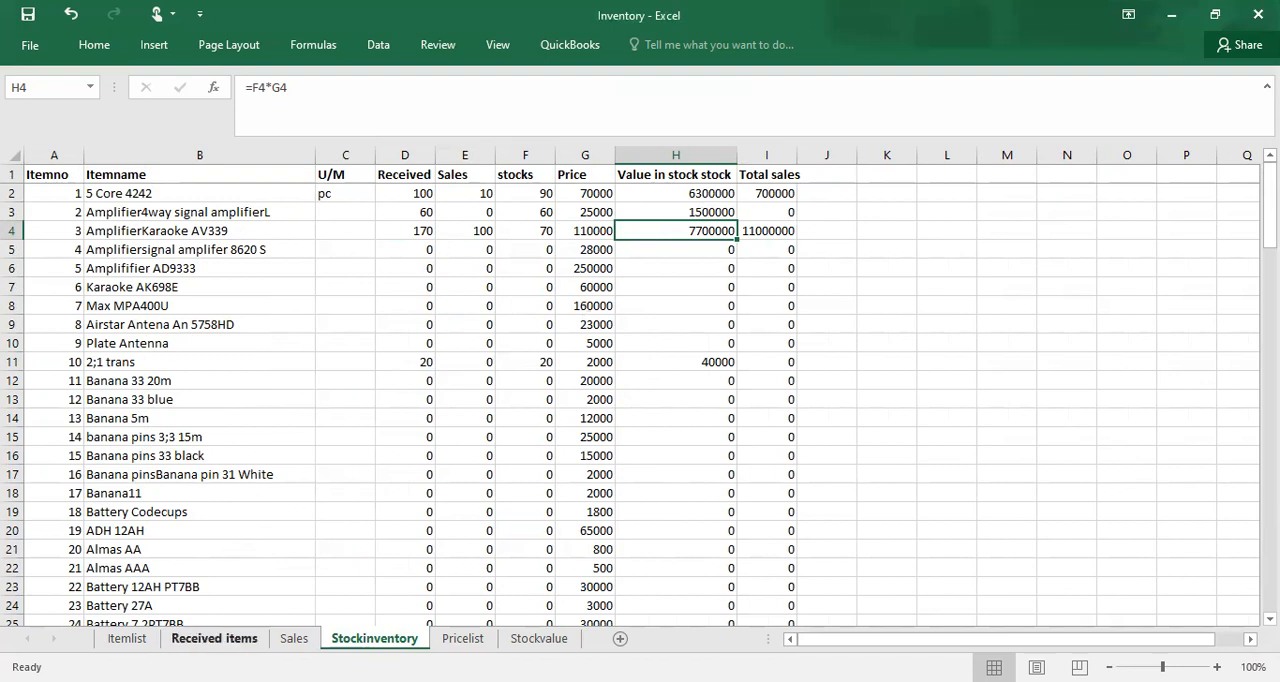
click(256, 637)
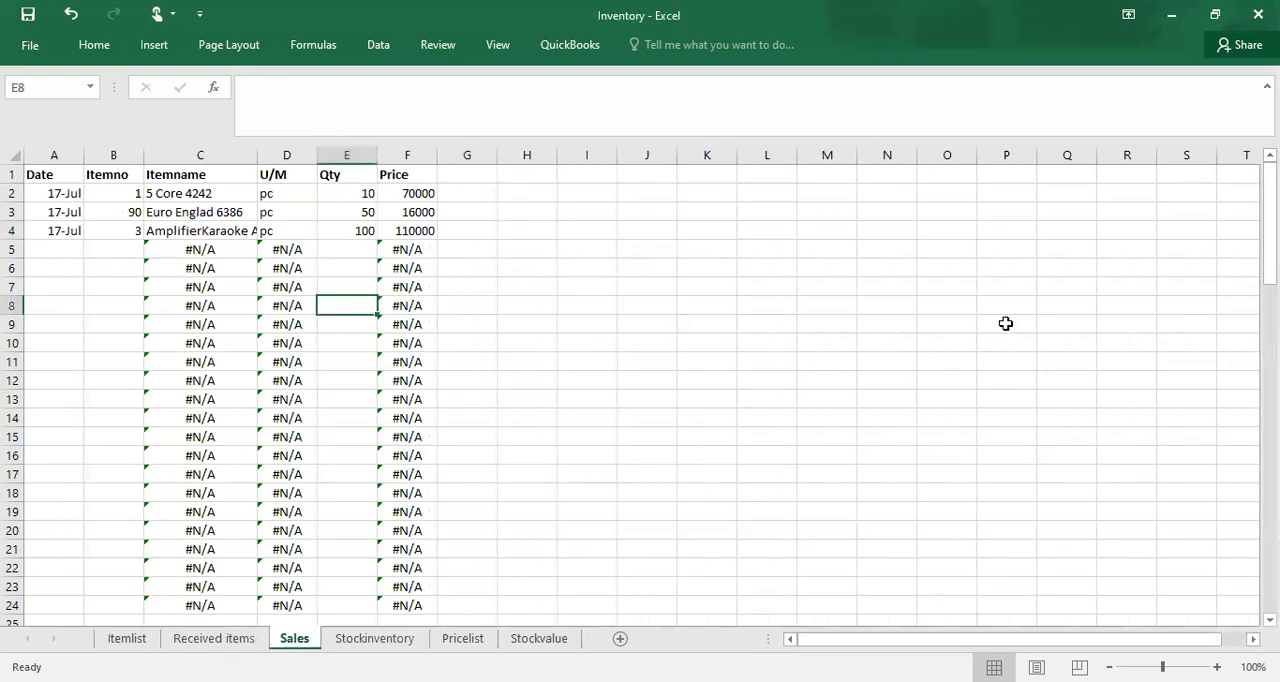
click(887, 266)
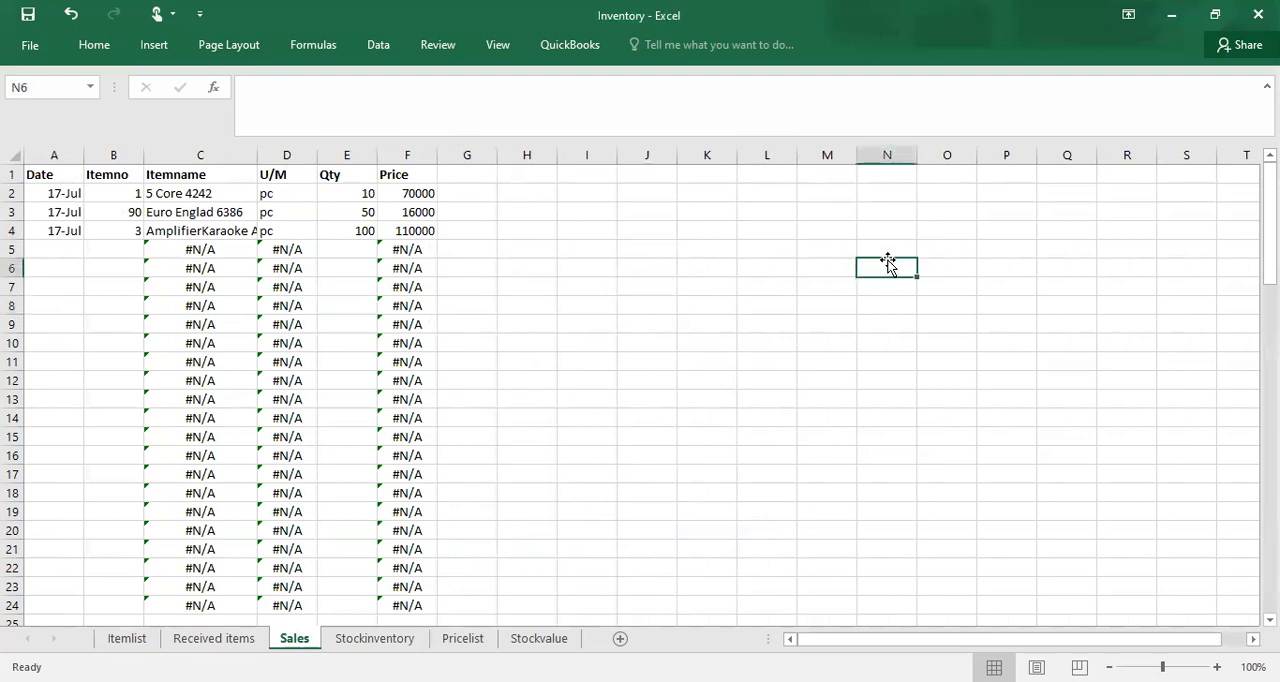